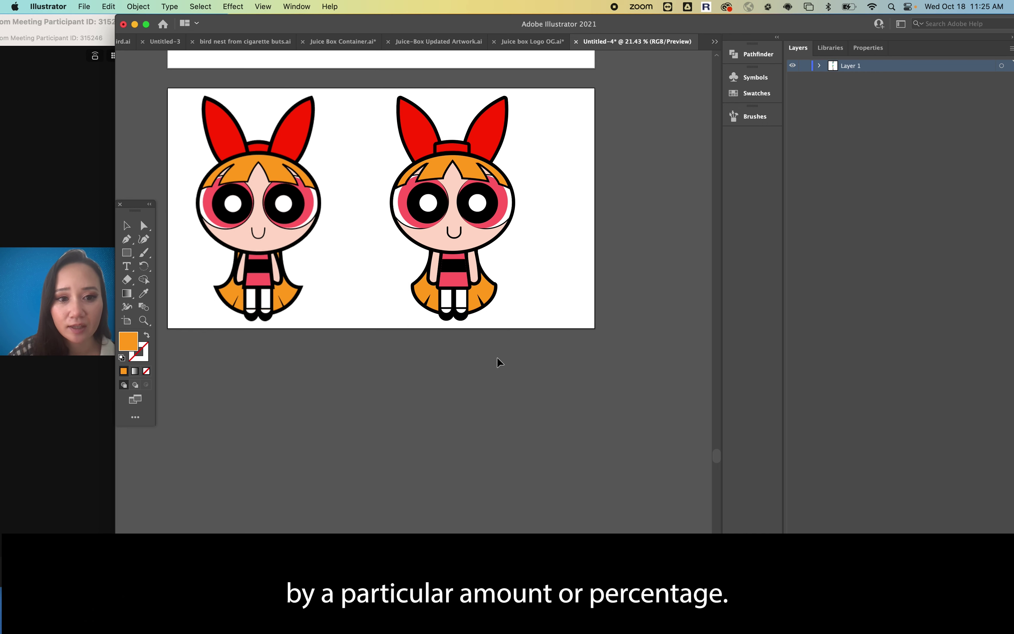
Create a new 1920 x 1080 px document named "Blossom Illustration"
click(86, 6)
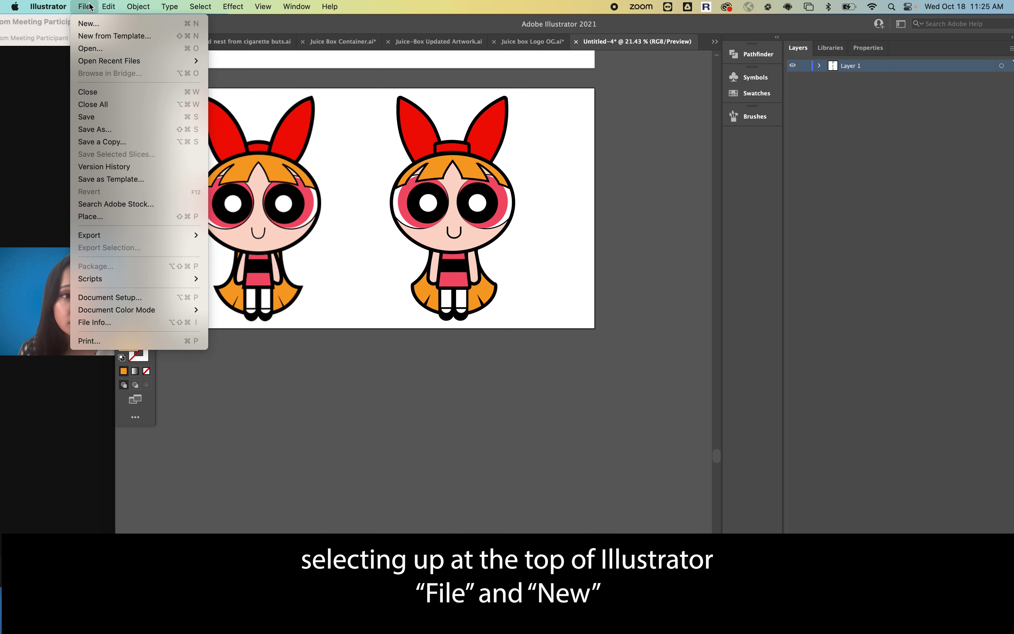
click(91, 23)
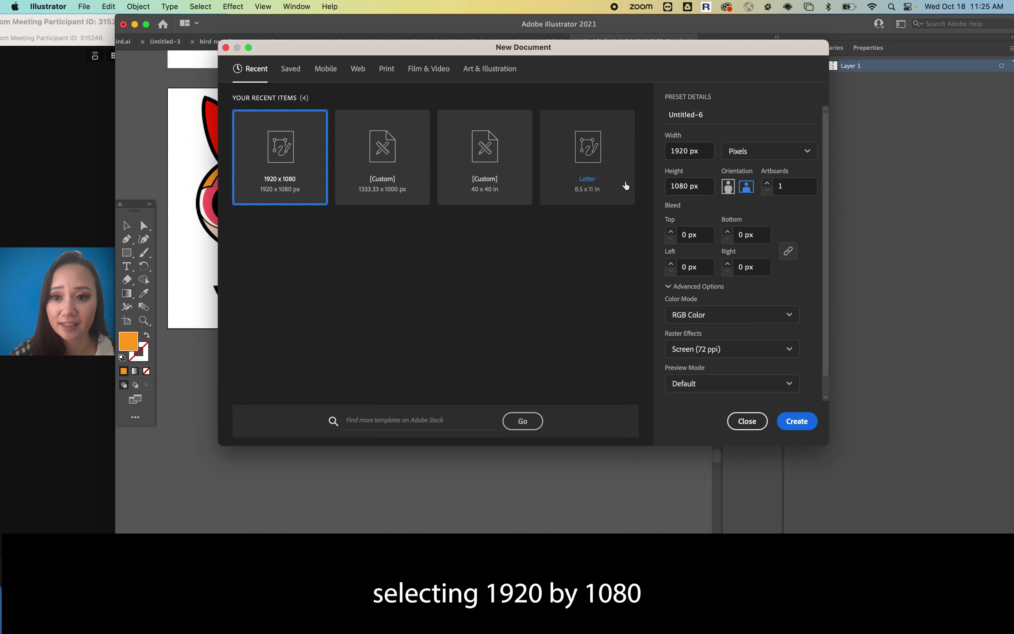
click(731, 113)
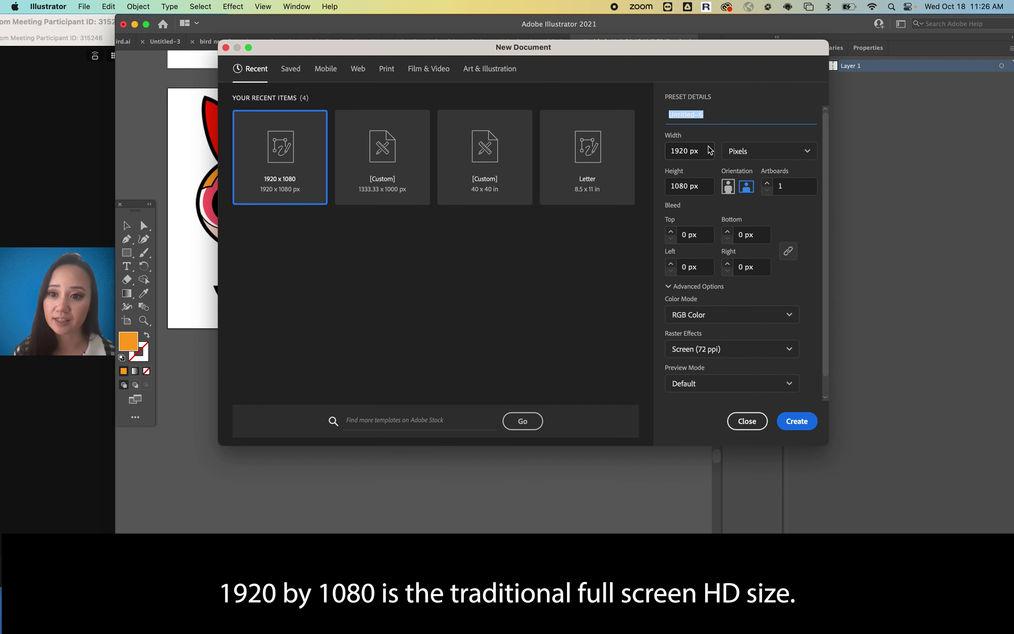
text(Blossom Illustration)
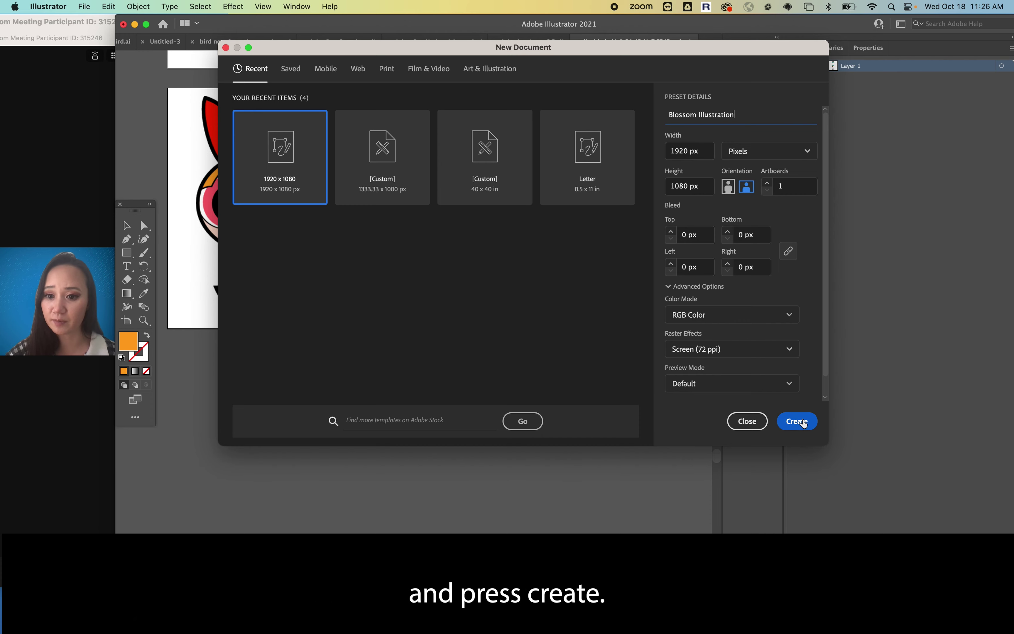
click(802, 423)
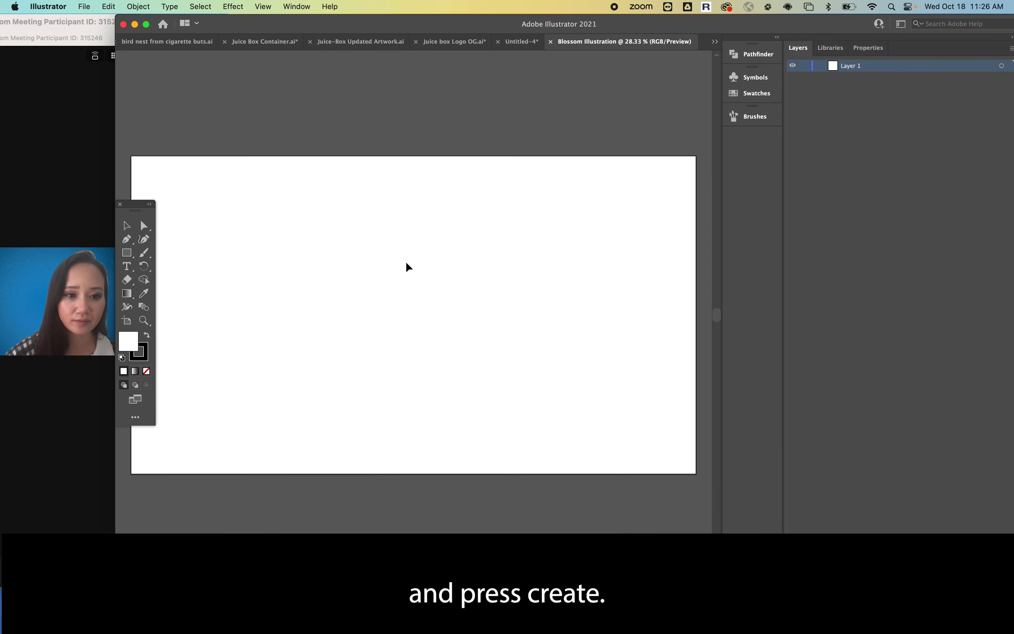
Copy the first Blossom image from the Untitled-4 document and paste it into the Blossom Illustration document
click(521, 47)
click(312, 216)
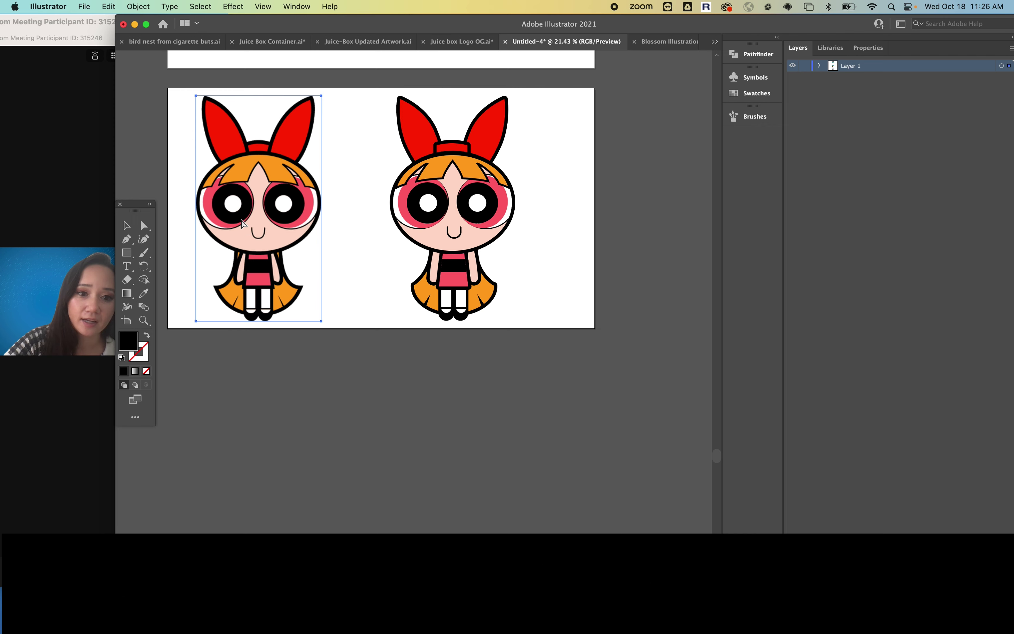
click(670, 42)
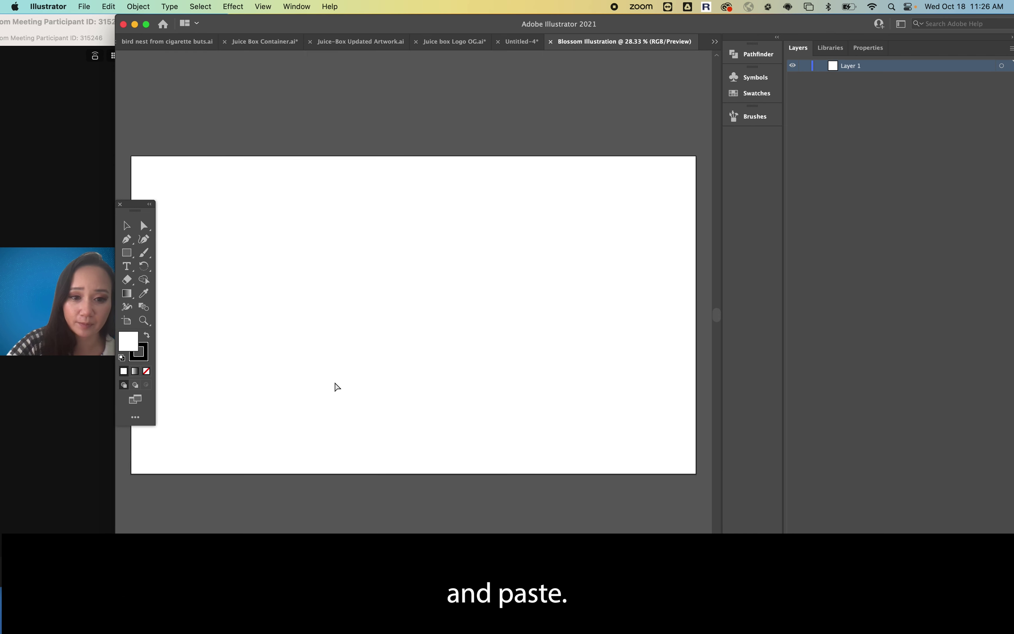
key(super+v)
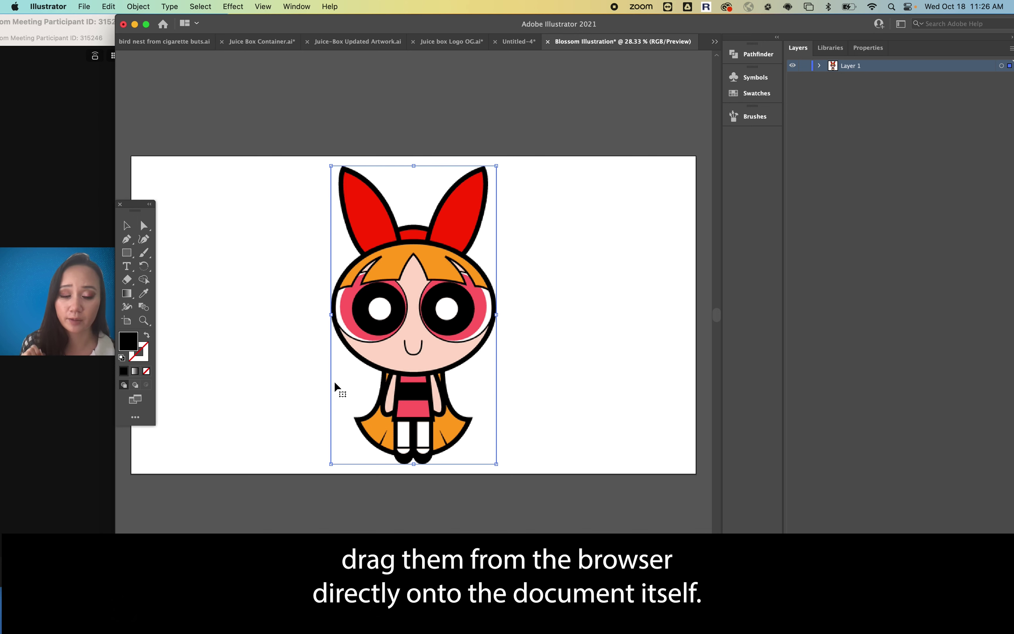
Move the pasted Blossom image to the left side of the artboard
double_click(394, 376)
click(275, 239)
double_click(272, 235)
drag(426, 302, 265, 302)
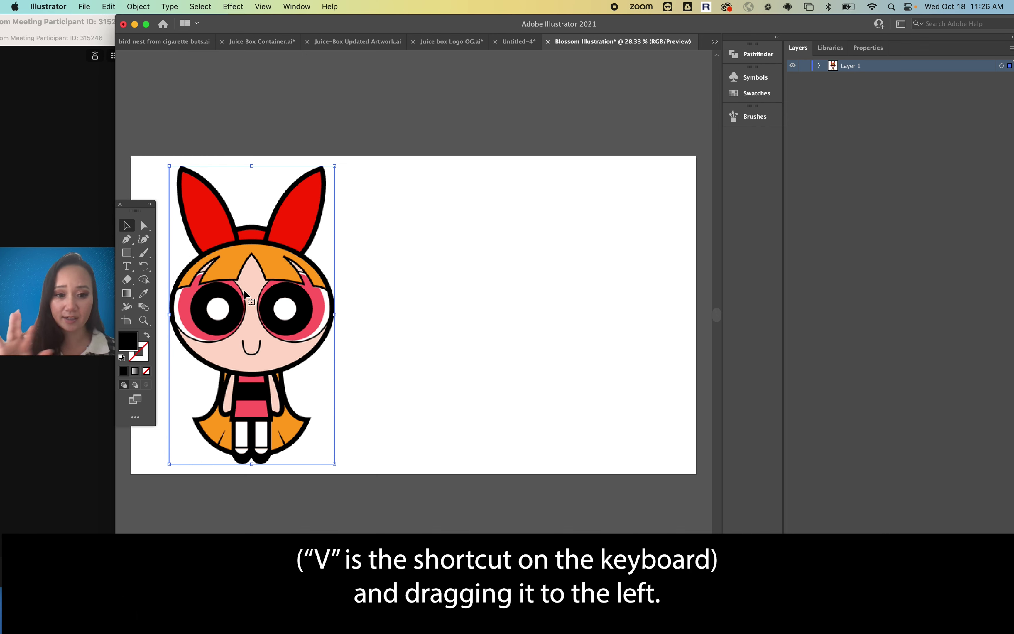
Rename Layer 1 as "reference"
double_click(850, 67)
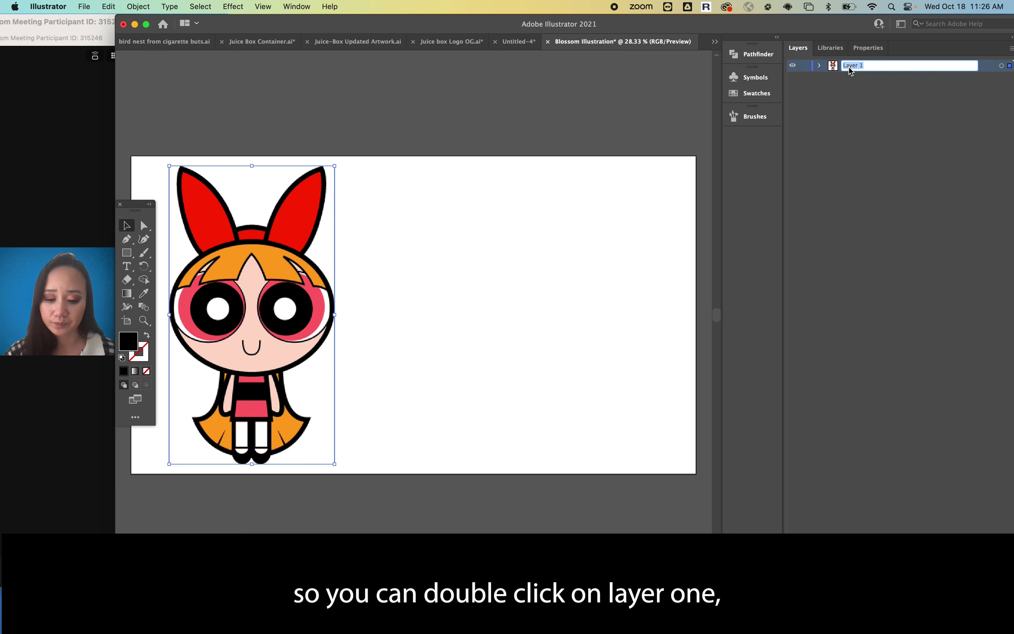
text(reference)
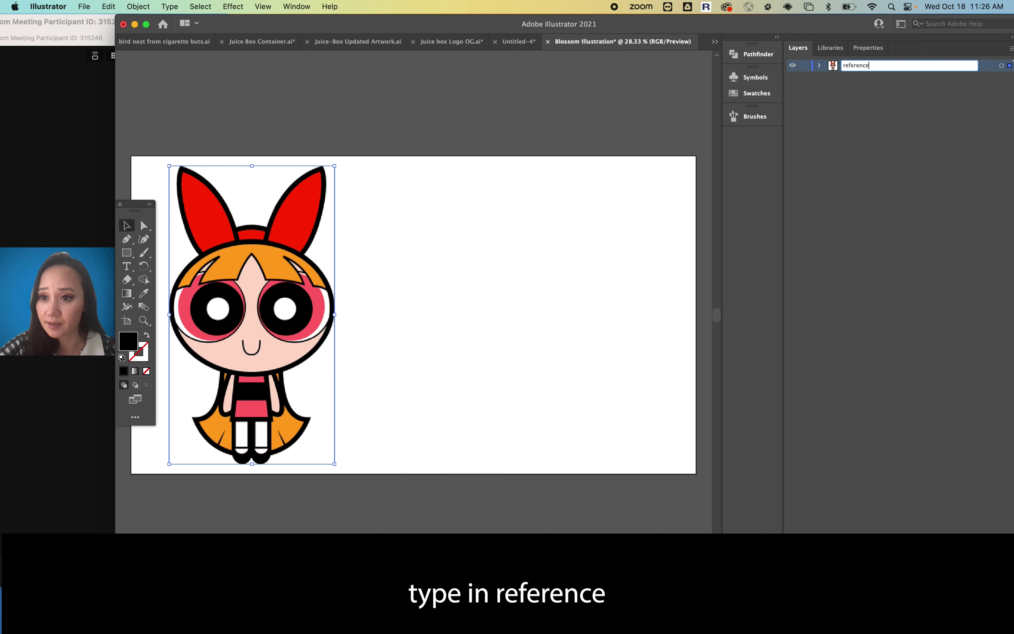
key(Return)
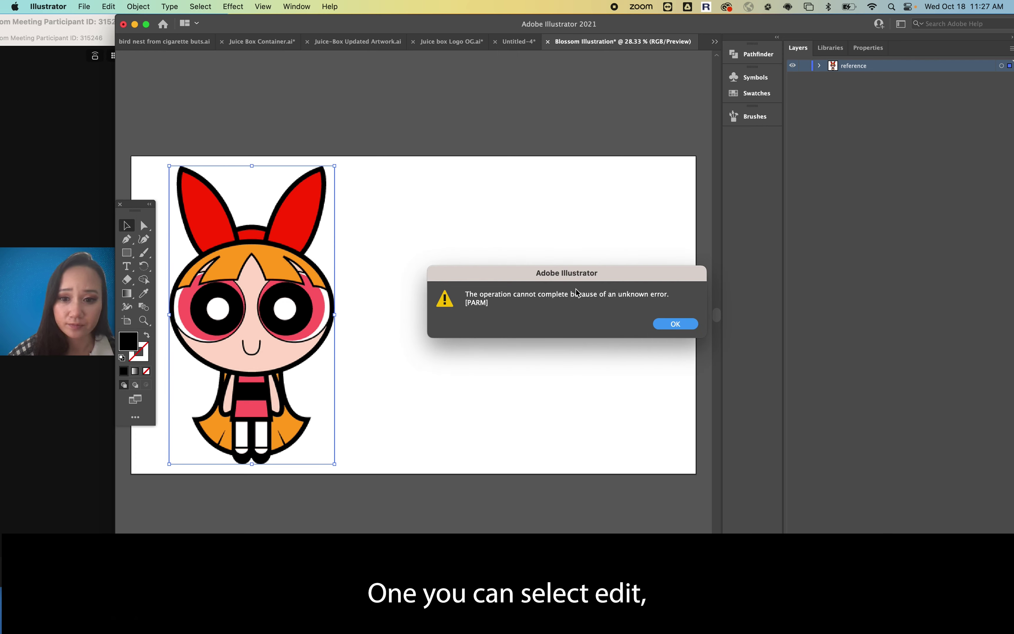
Try duplicating the Blossom image by copying and pasting it, and delete the pasted copy
click(675, 324)
click(471, 362)
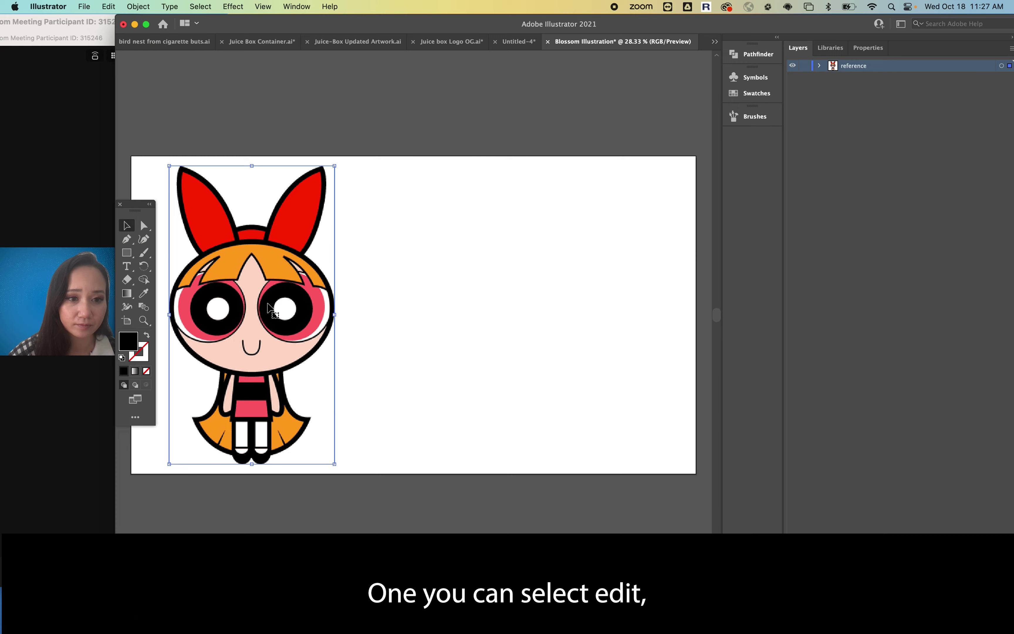
click(114, 5)
click(130, 66)
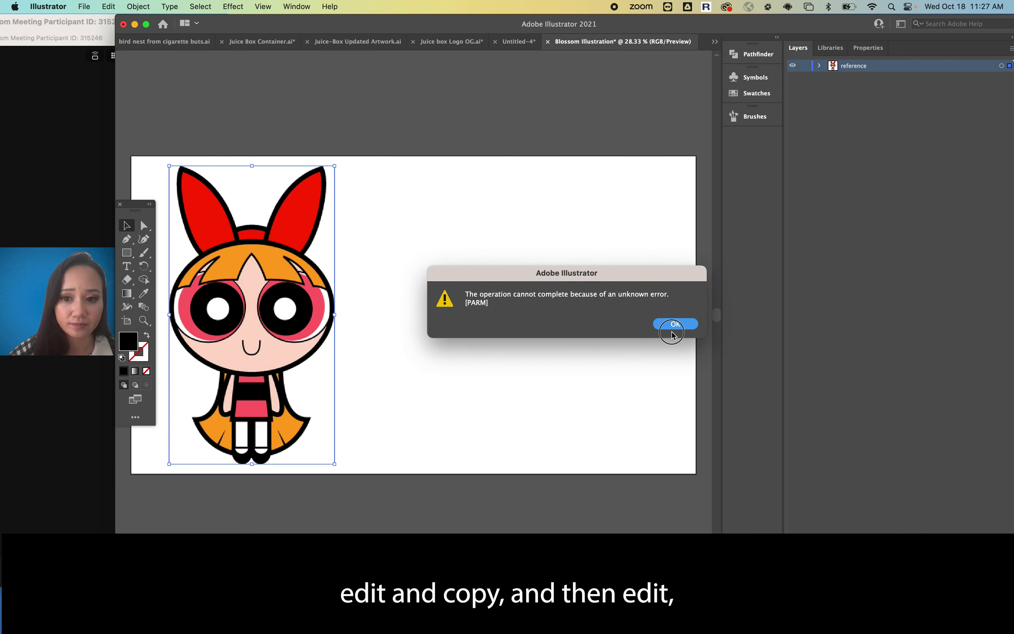
click(674, 325)
click(109, 6)
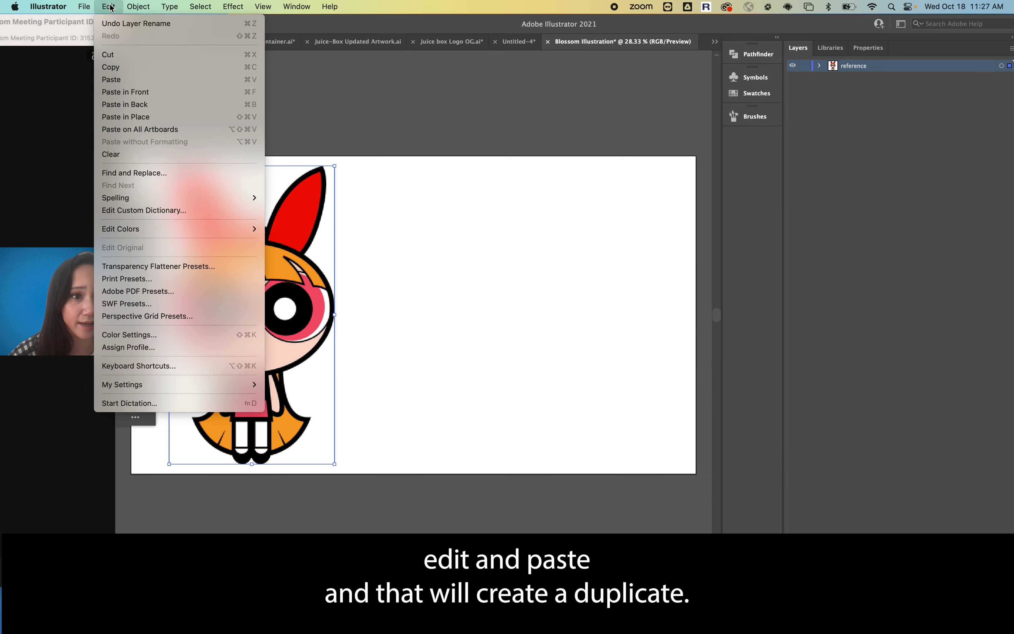
click(128, 79)
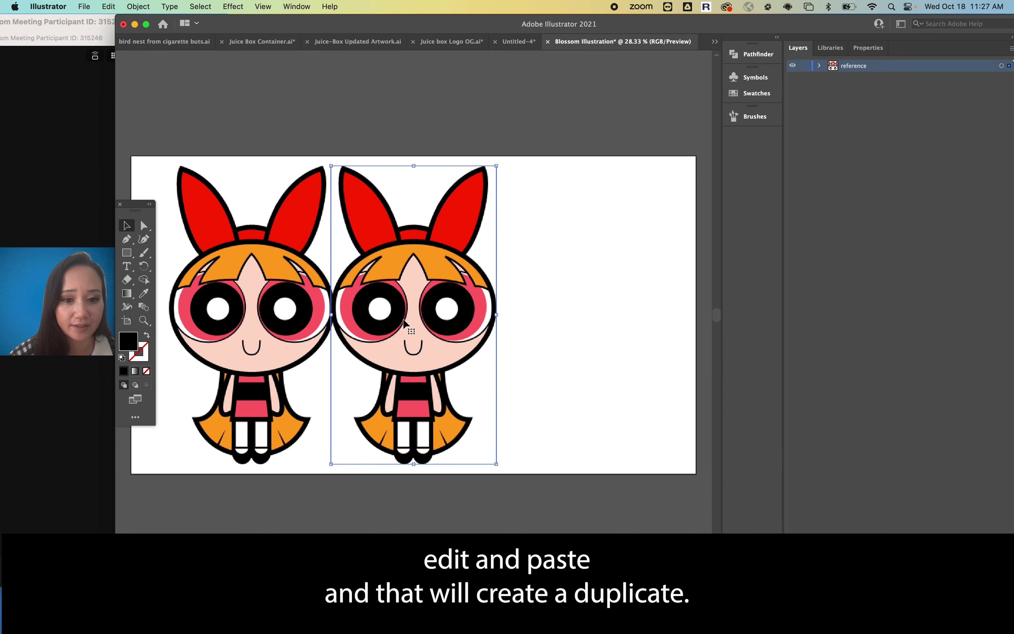
key(Delete)
Duplicate the Blossom image directly on the artboard, placing the copy just right of the original, and deselect it
click(248, 317)
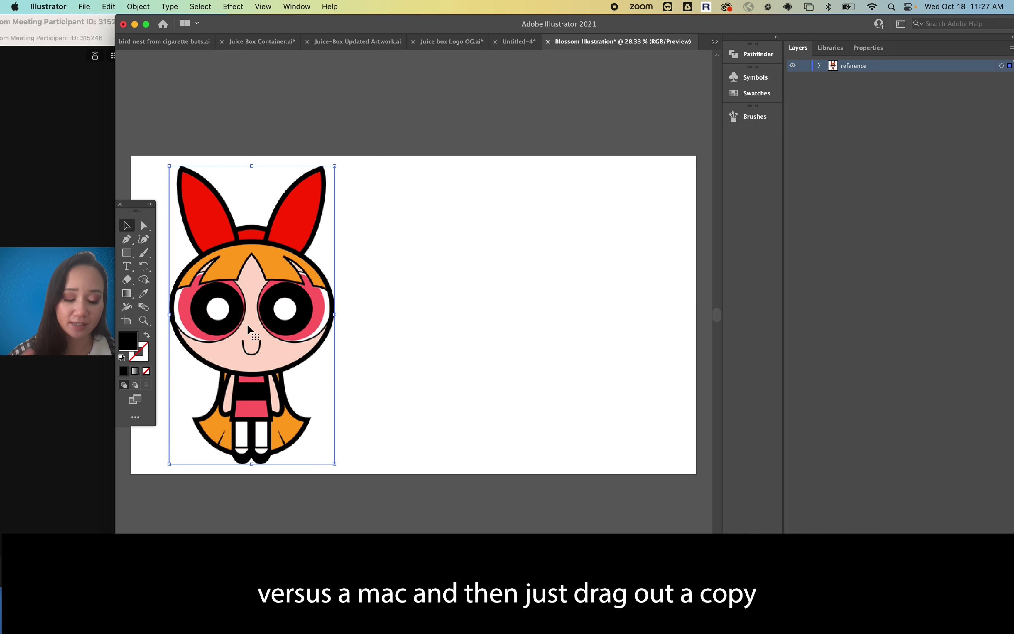
drag(255, 318, 439, 314)
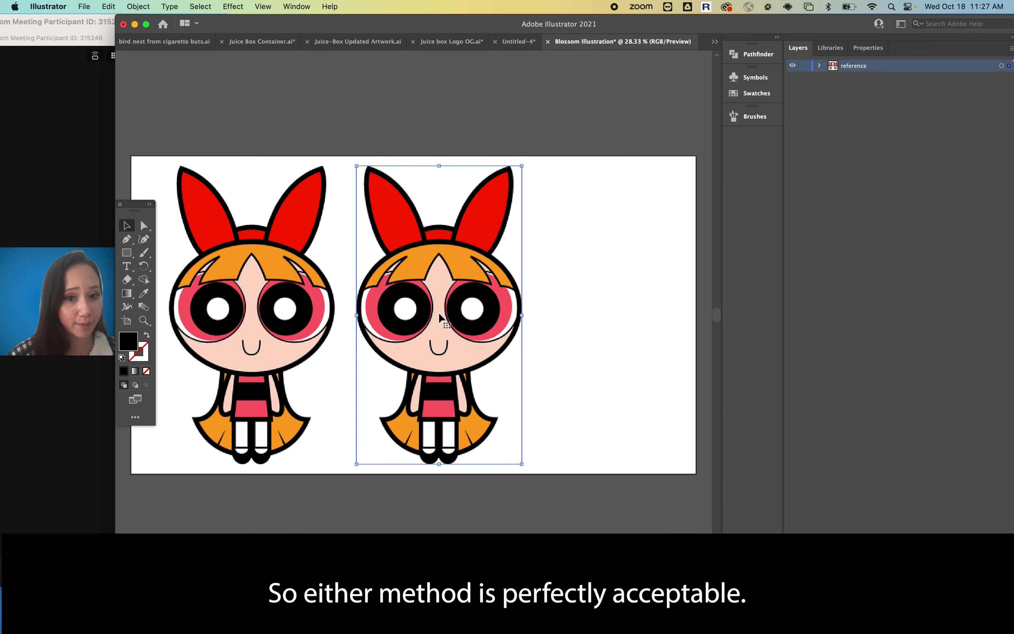
click(567, 305)
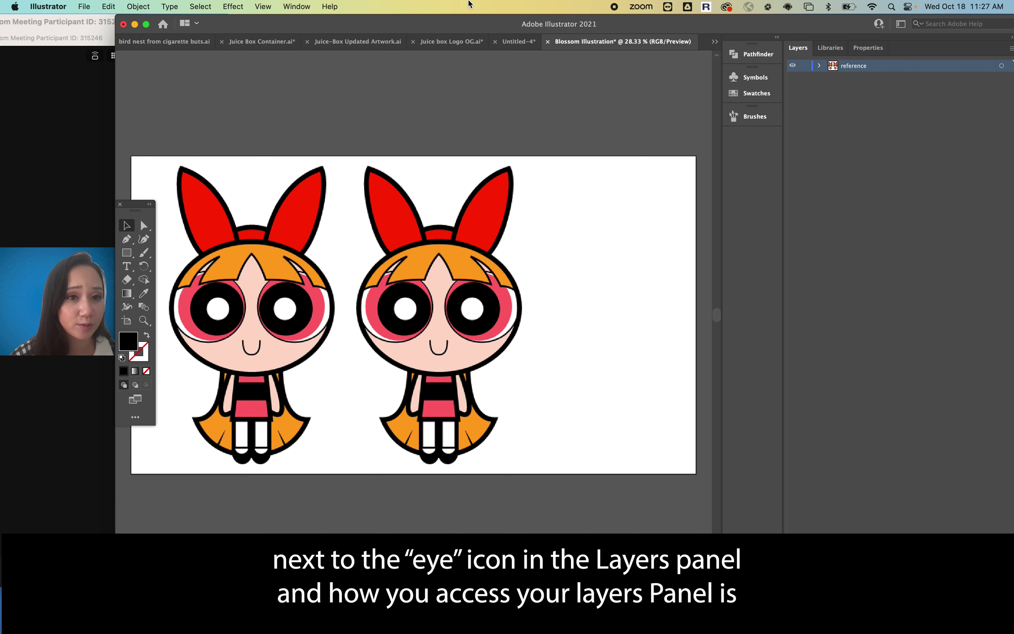
Lock the reference layer and add a new empty layer above it
click(298, 5)
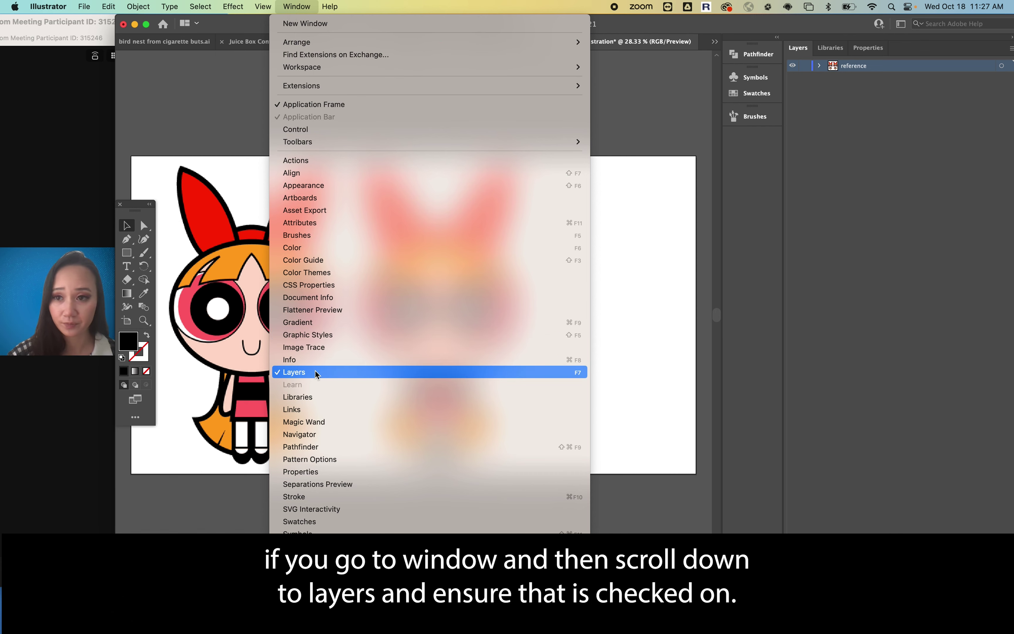
click(950, 410)
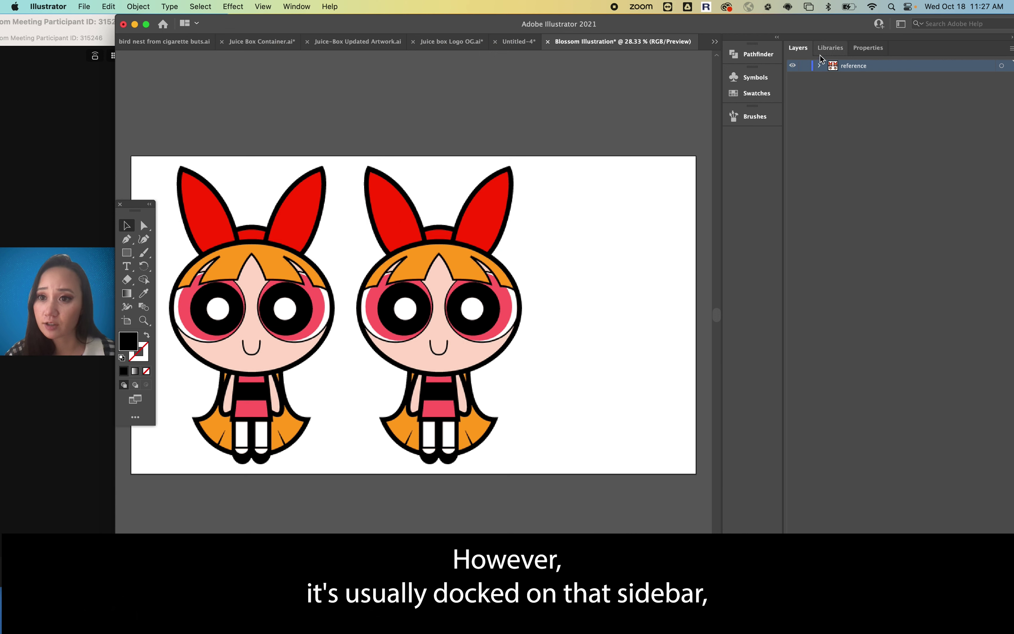
click(805, 66)
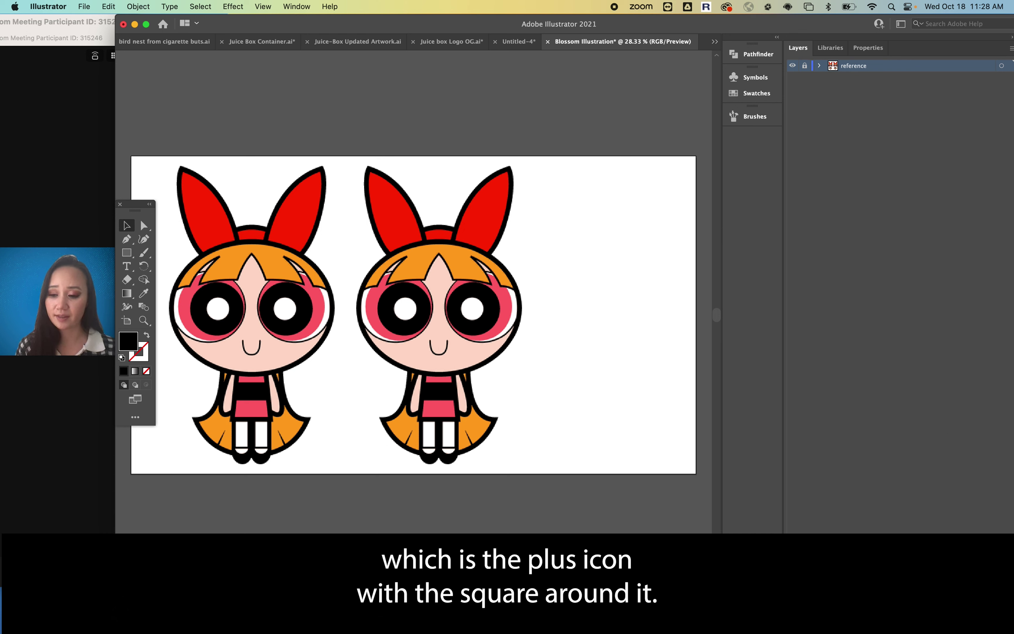
click(990, 625)
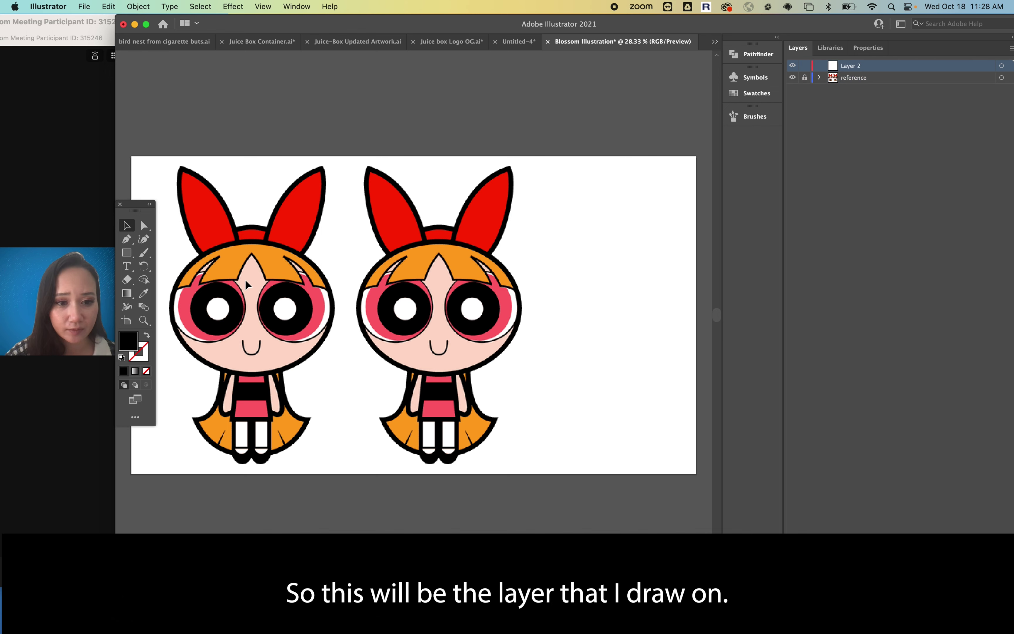
Activate the Ellipse tool for drawing on the new layer
scroll(244, 279, down, 2)
scroll(245, 279, left, 3)
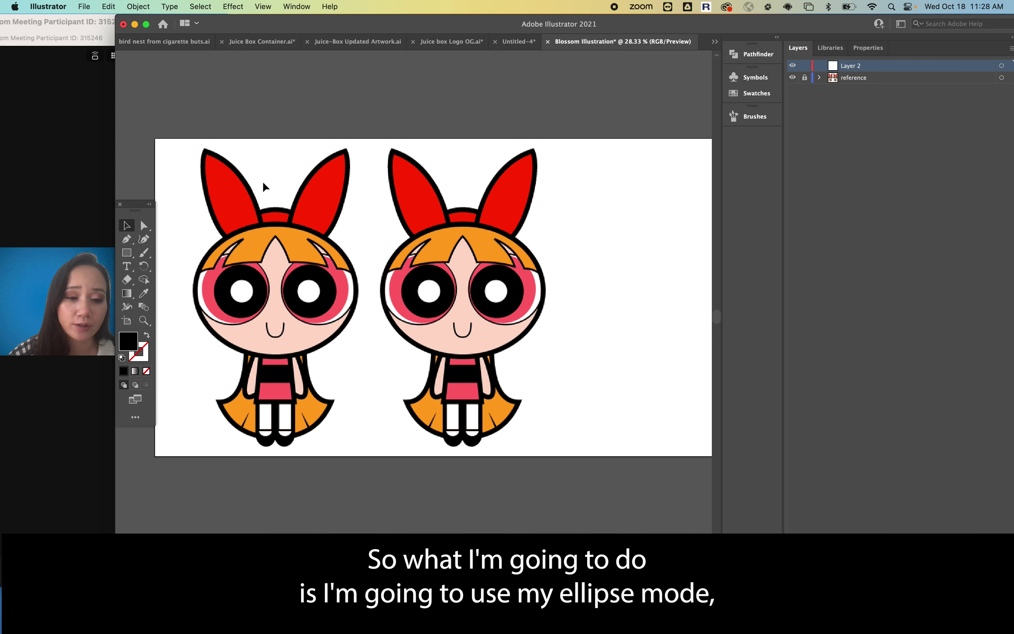
scroll(262, 182, down, 2)
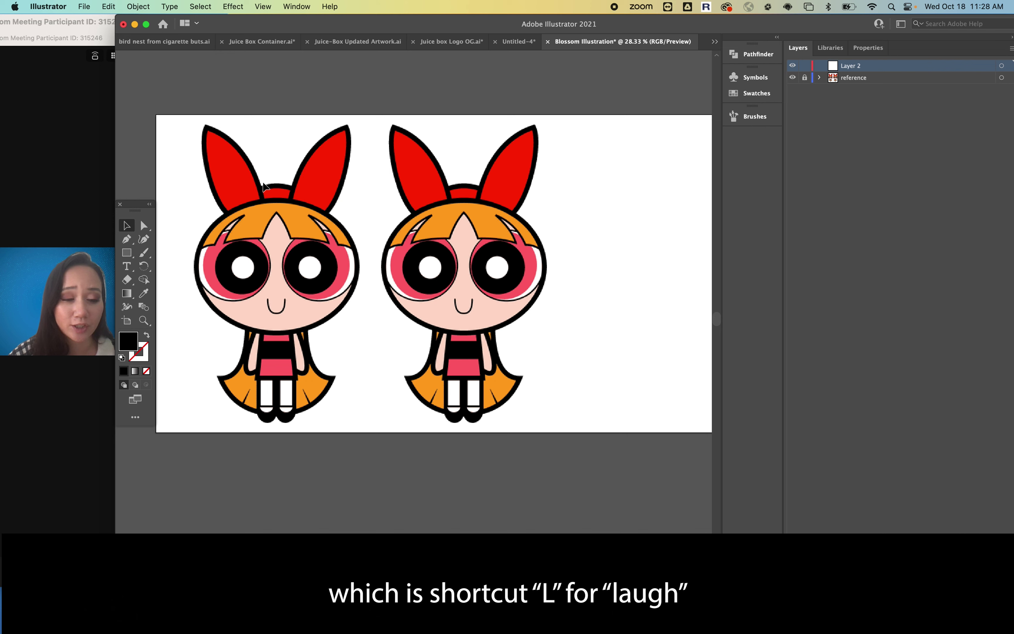
scroll(264, 185, left, 1)
scroll(264, 185, down, 1)
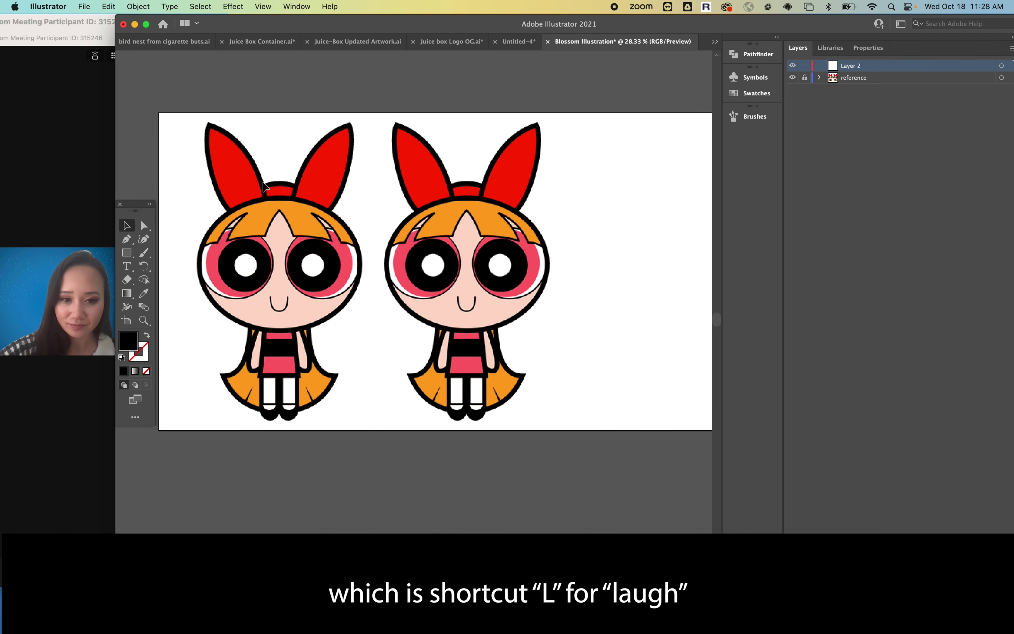
key(l)
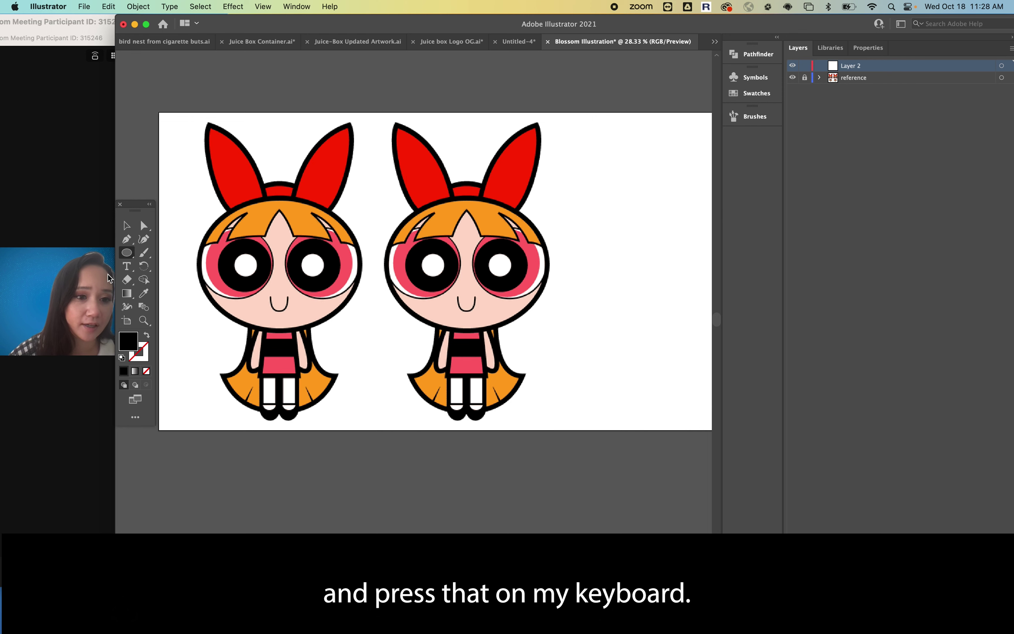
click(134, 255)
drag(134, 255, 170, 268)
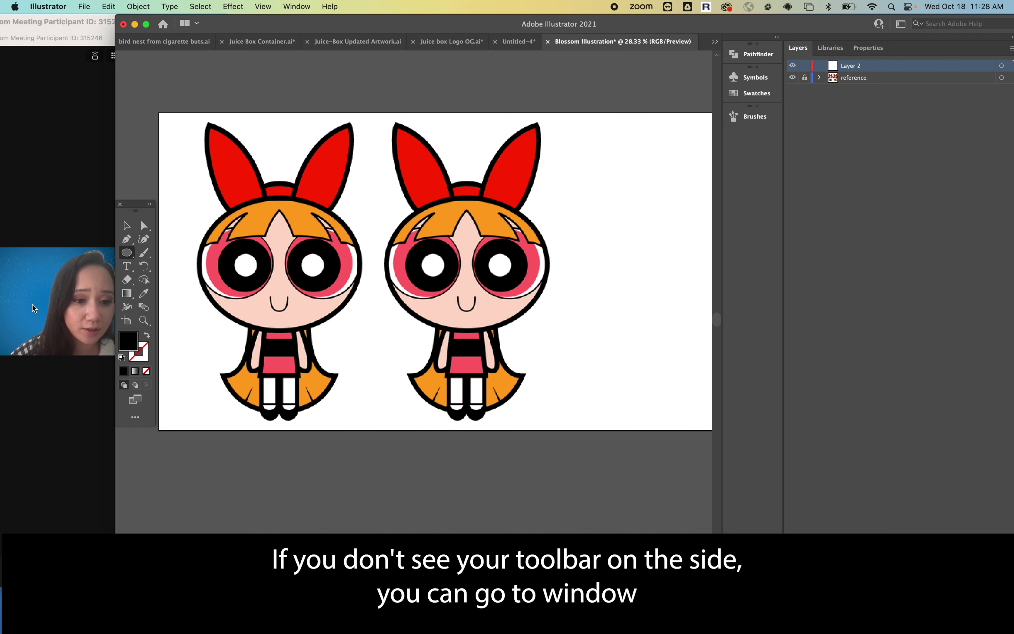
Choose the Basic toolbar as the displayed toolbar
click(300, 5)
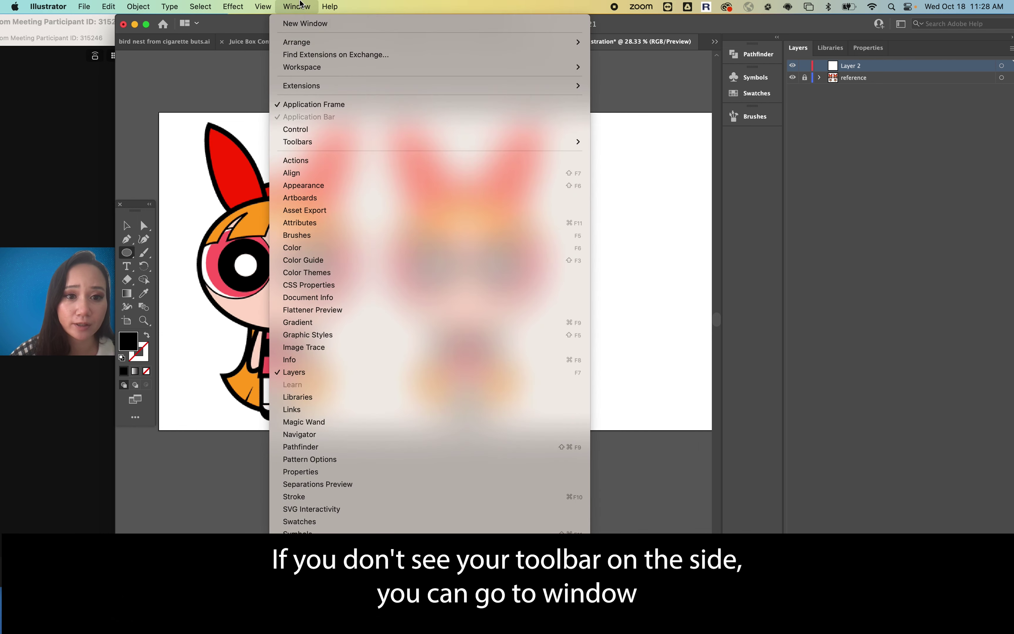
mouse_move(309, 142)
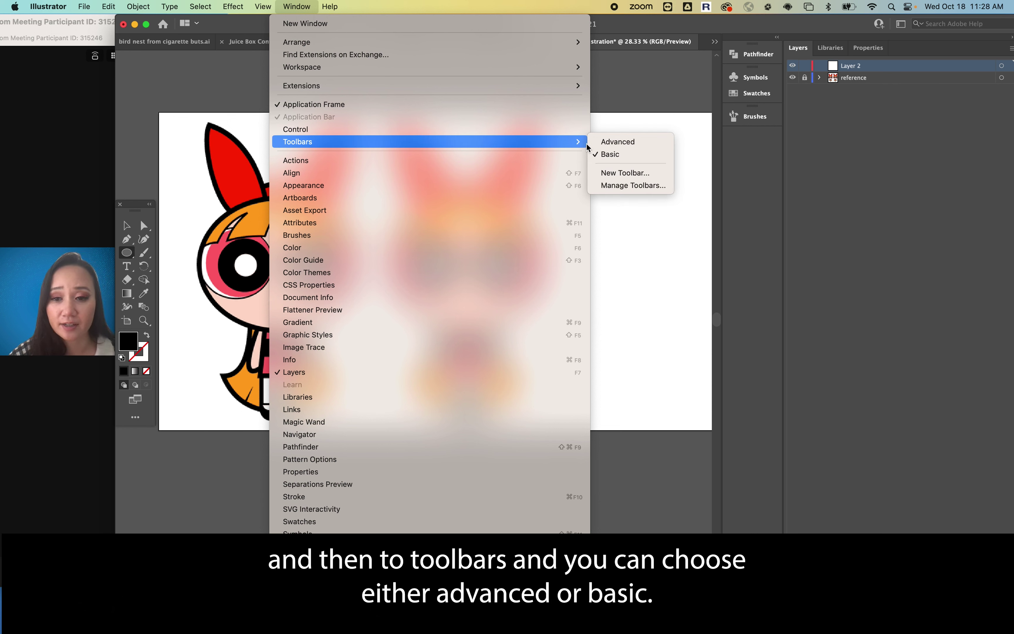
click(612, 154)
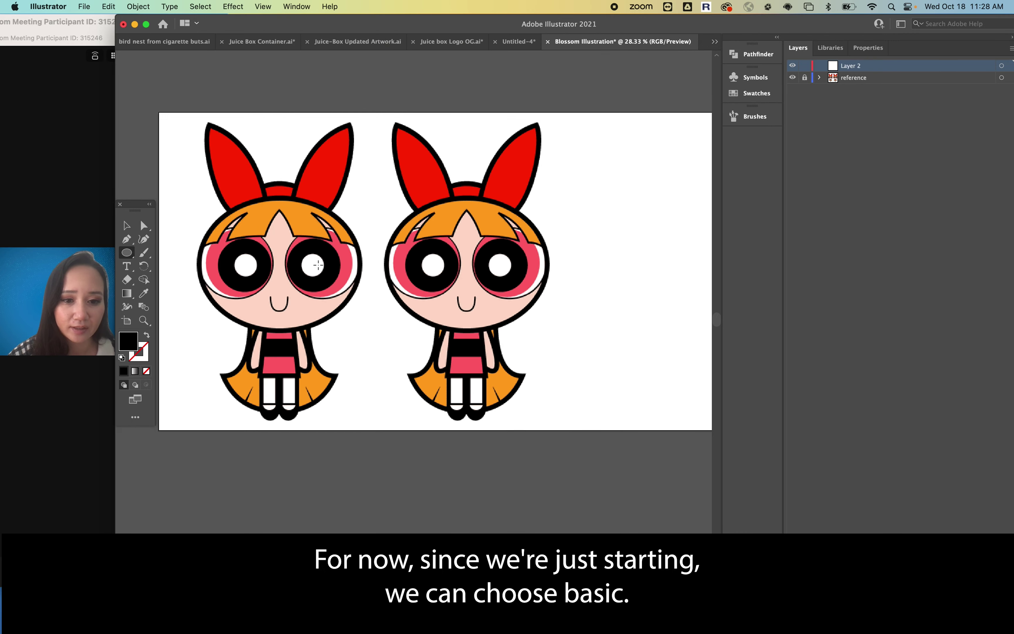
Draw a circle on Layer 2 over the white pupil of the left character's right-hand eye, matching its size
scroll(289, 272, up, 3)
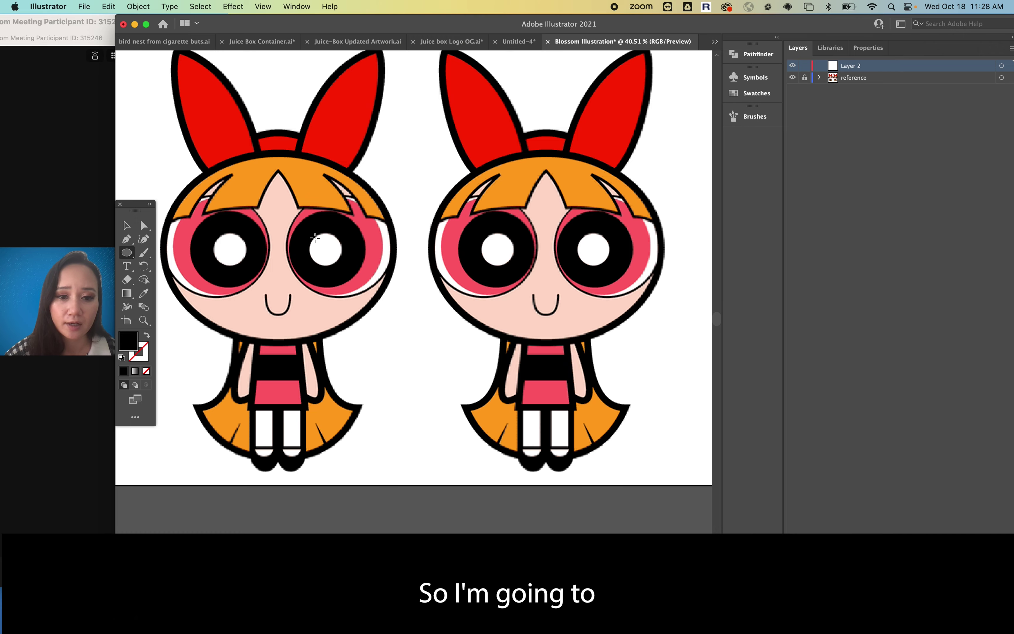
scroll(317, 265, up, 3)
scroll(315, 236, left, 2)
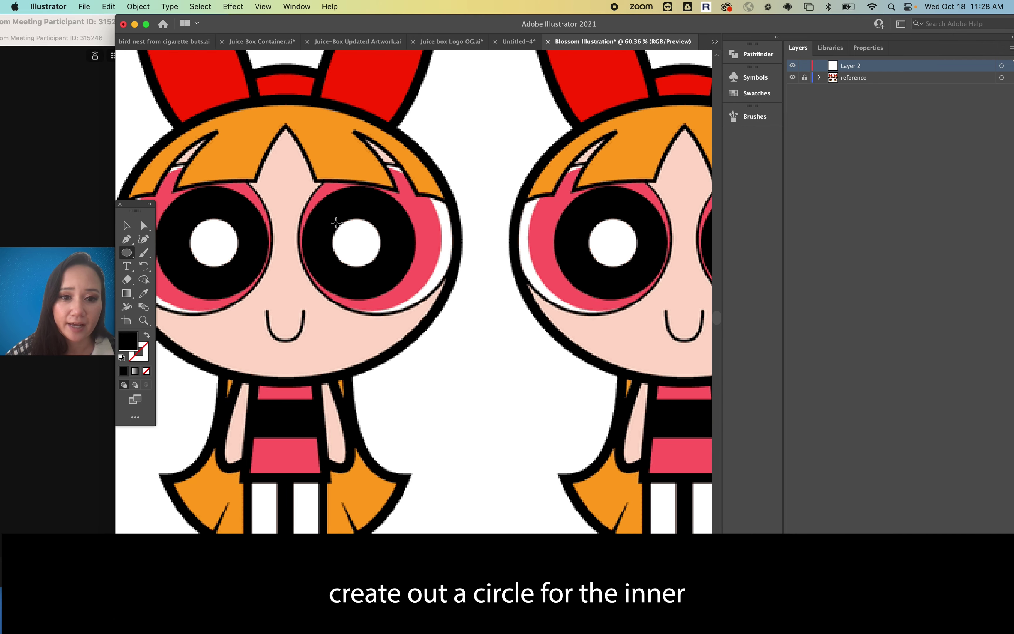
scroll(340, 233, up, 5)
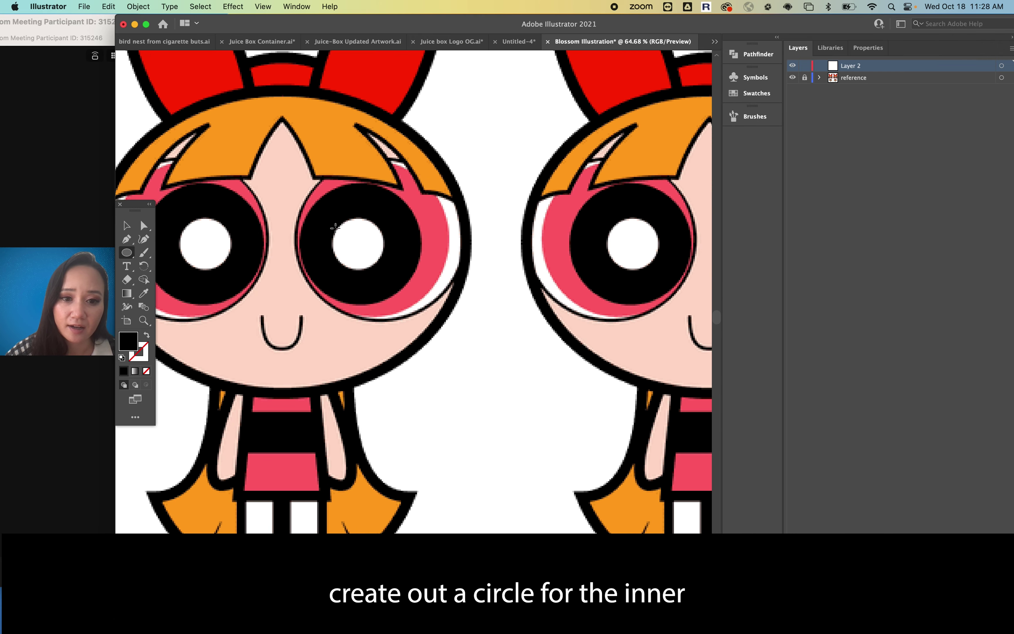
drag(331, 215, 433, 317)
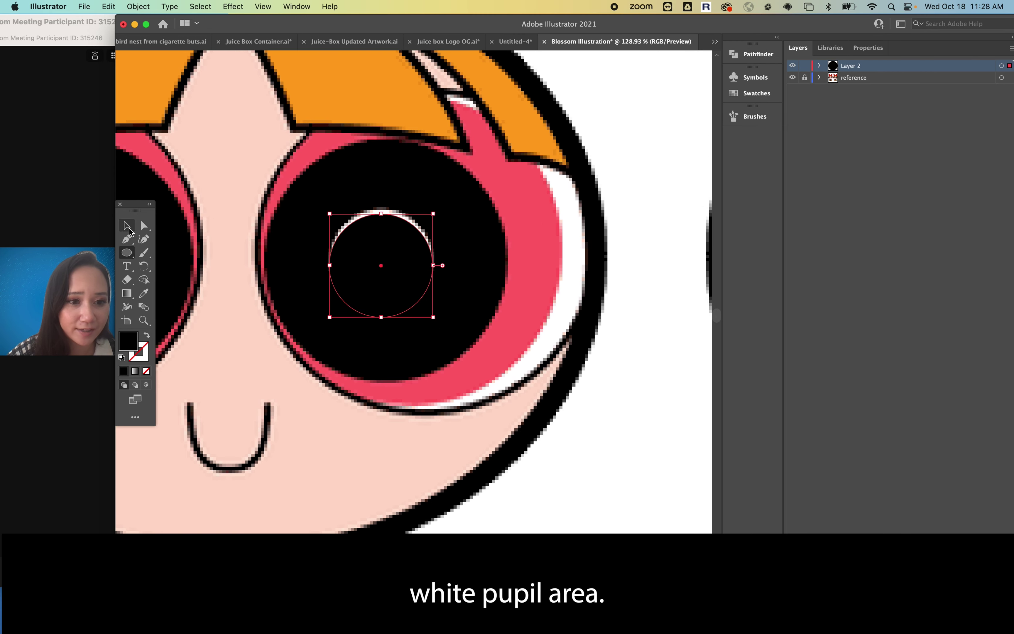
Delete the black circle covering the pupil of the left character's right-hand eye
mouse_move(385, 256)
mouse_down()
mouse_move(372, 262)
mouse_move(381, 261)
mouse_up()
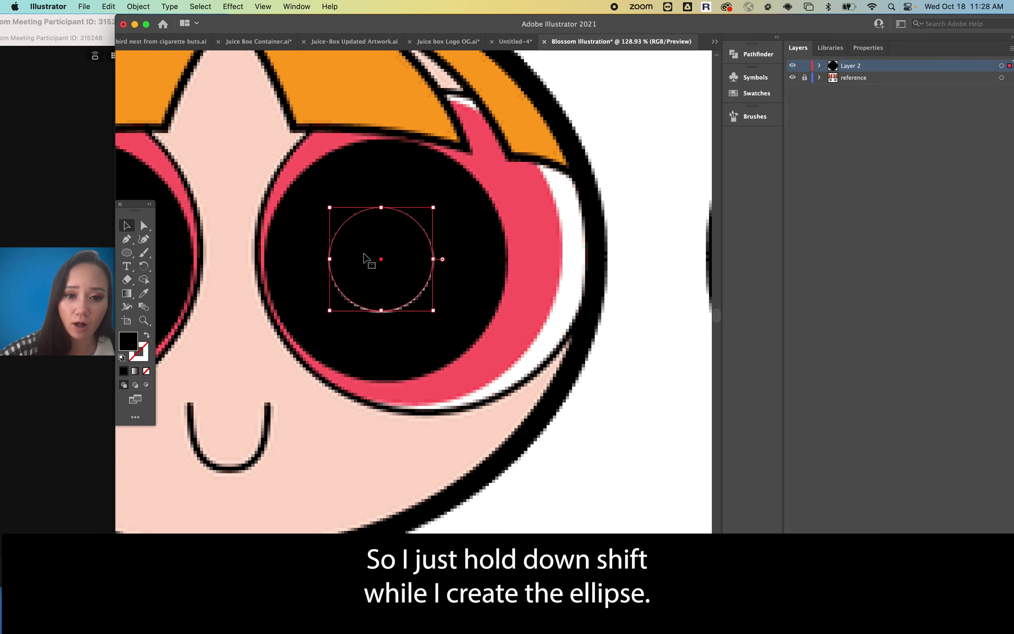
key(Delete)
scroll(364, 253, down, 10)
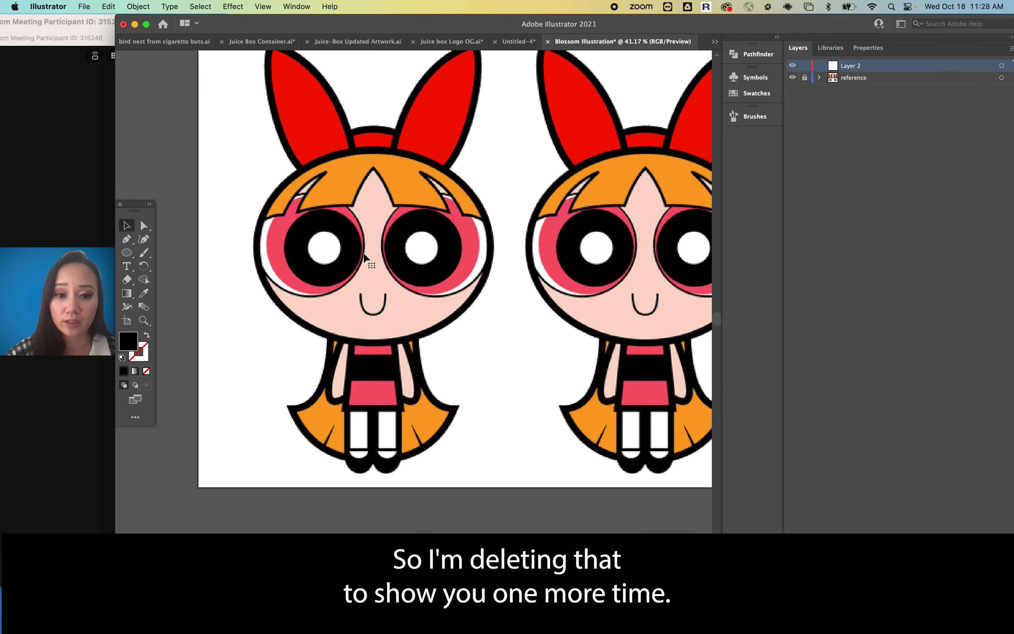
Try out an evenly proportioned black circle on the empty canvas beside the artboard and undo it
key(l)
scroll(188, 176, left, 3)
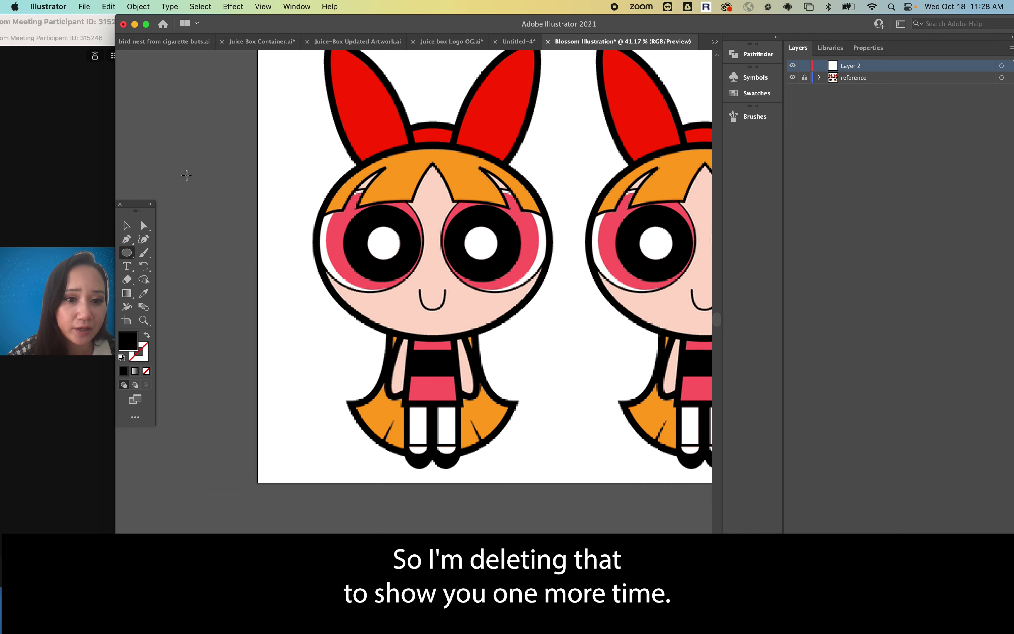
drag(187, 175, 187, 174)
drag(257, 238, 254, 146)
drag(217, 291, 283, 181)
mouse_move(270, 265)
mouse_down()
mouse_move(292, 224)
mouse_move(252, 251)
mouse_move(255, 239)
mouse_up()
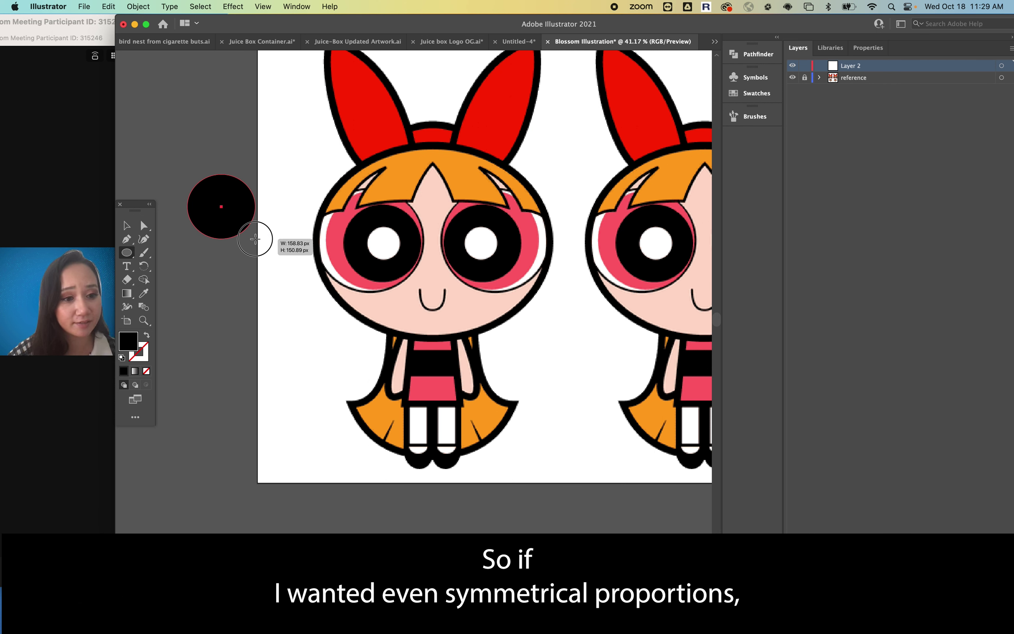
mouse_move(250, 239)
mouse_down()
mouse_move(306, 283)
mouse_move(240, 234)
mouse_up()
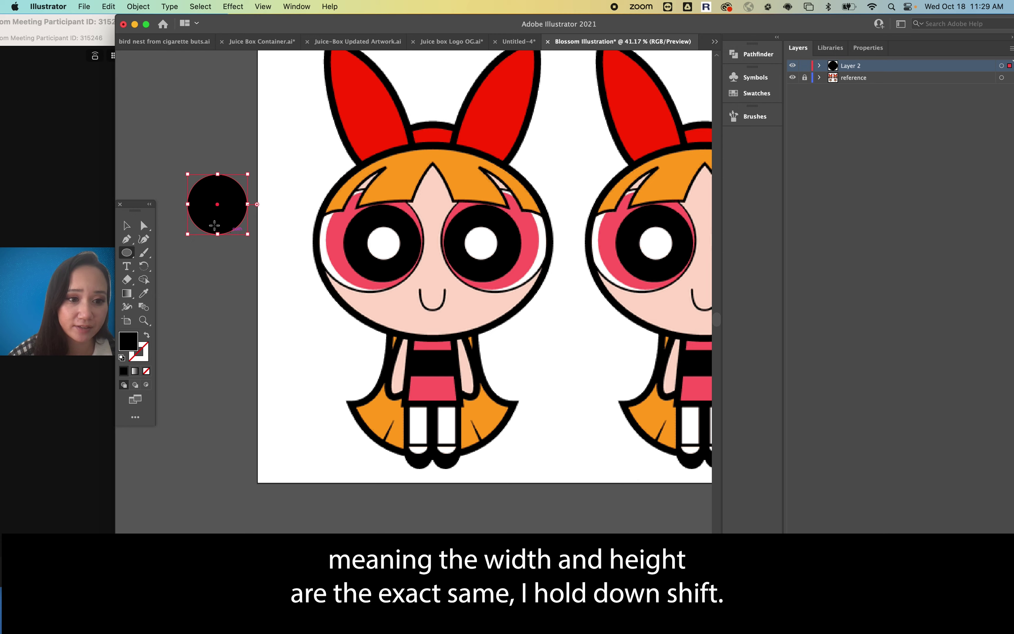
key(super+z)
Draw a circle the size of the white pupil in the left character's right-hand eye and align it over that pupil
scroll(446, 234, up, 3)
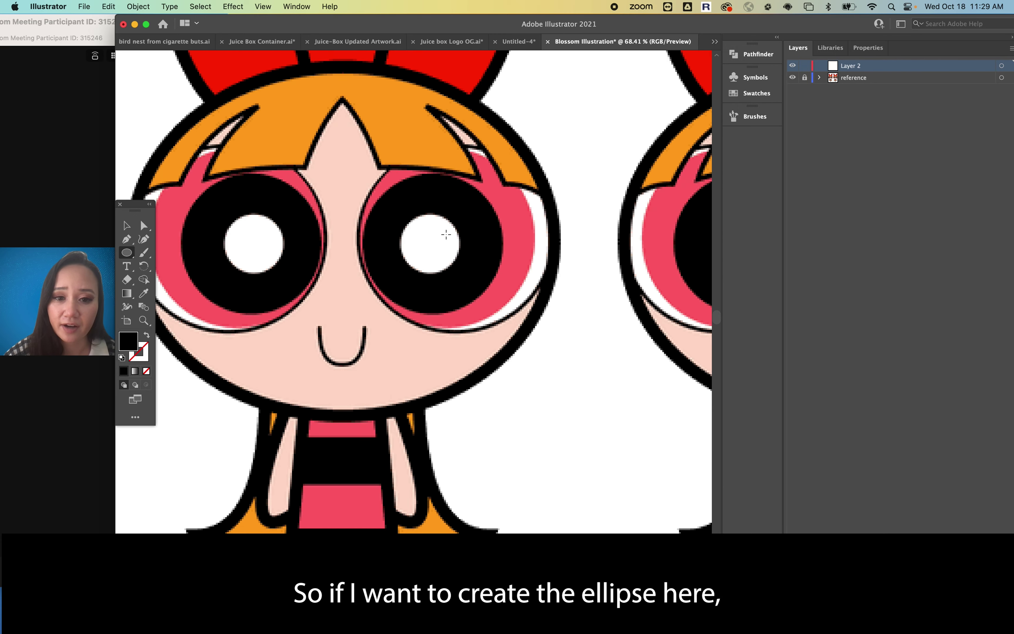
scroll(446, 235, up, 5)
drag(356, 193, 477, 311)
click(126, 225)
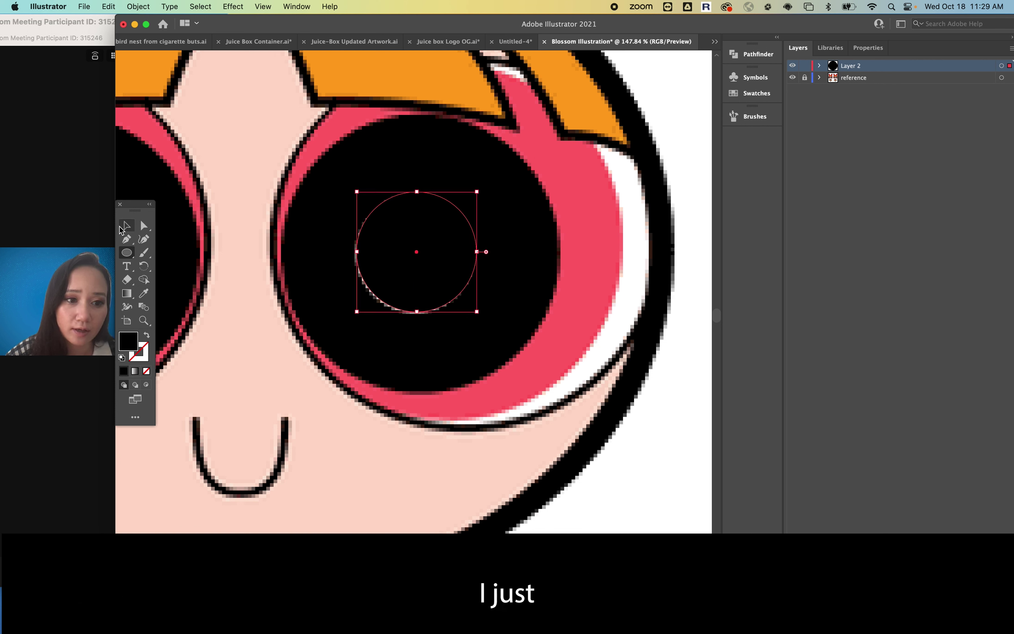
drag(437, 253, 440, 255)
scroll(440, 251, left, 5)
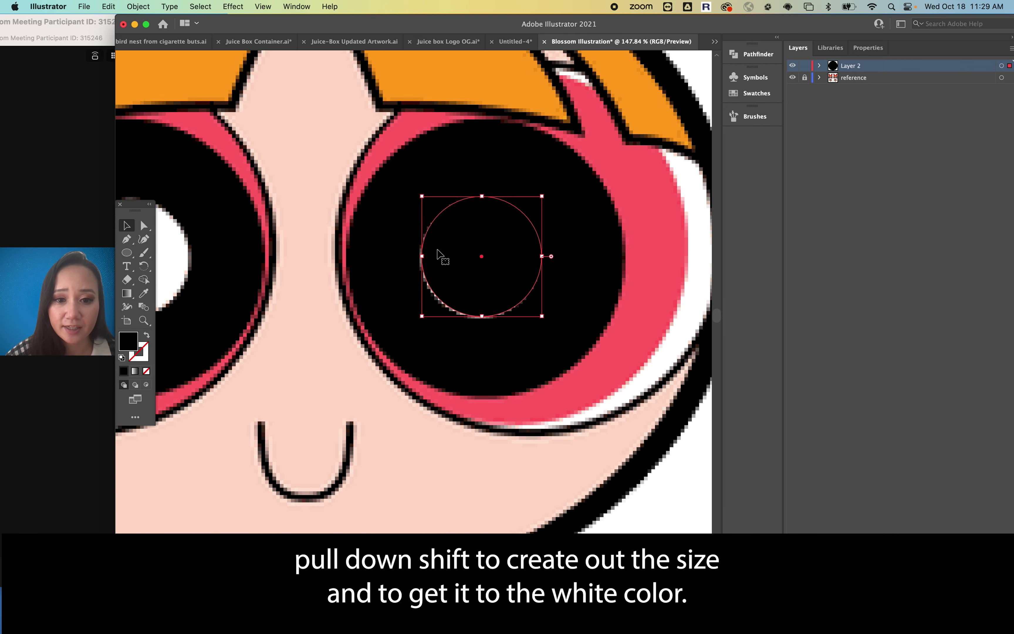
Fill the pupil circle with white sampled from the reference's other pupil using the Eyedropper
key(i)
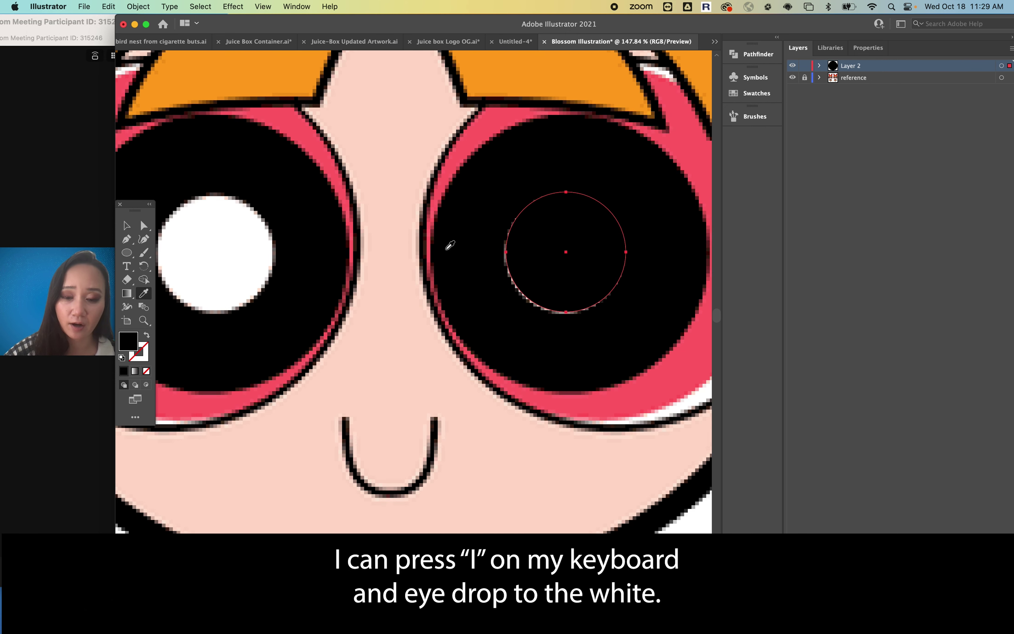
click(205, 217)
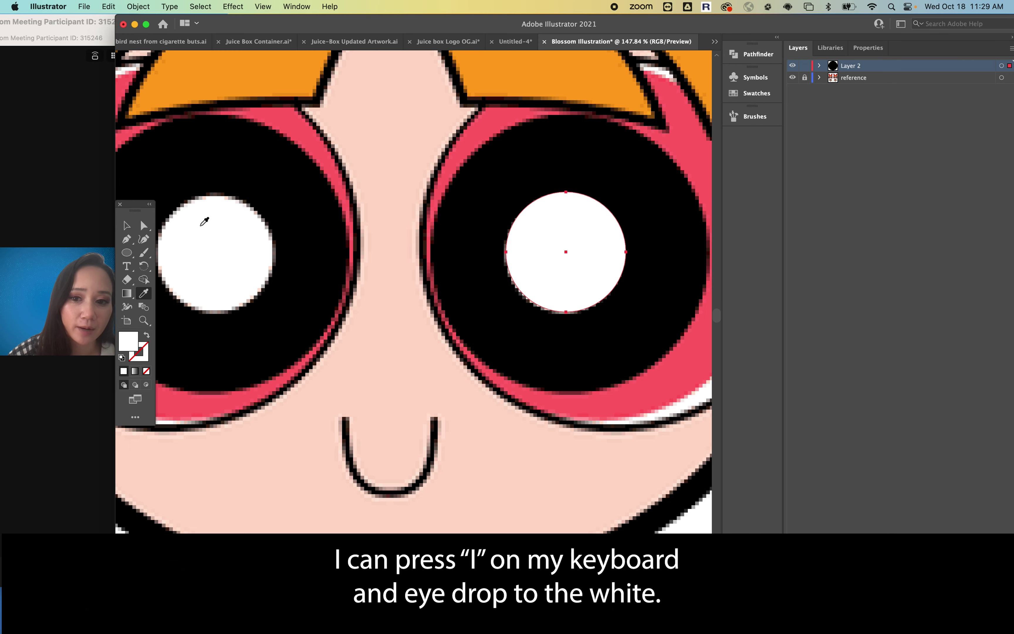
click(127, 225)
Duplicate the white circle onto the pupil of the left character's left-hand eye, level with the original
scroll(495, 255, down, 5)
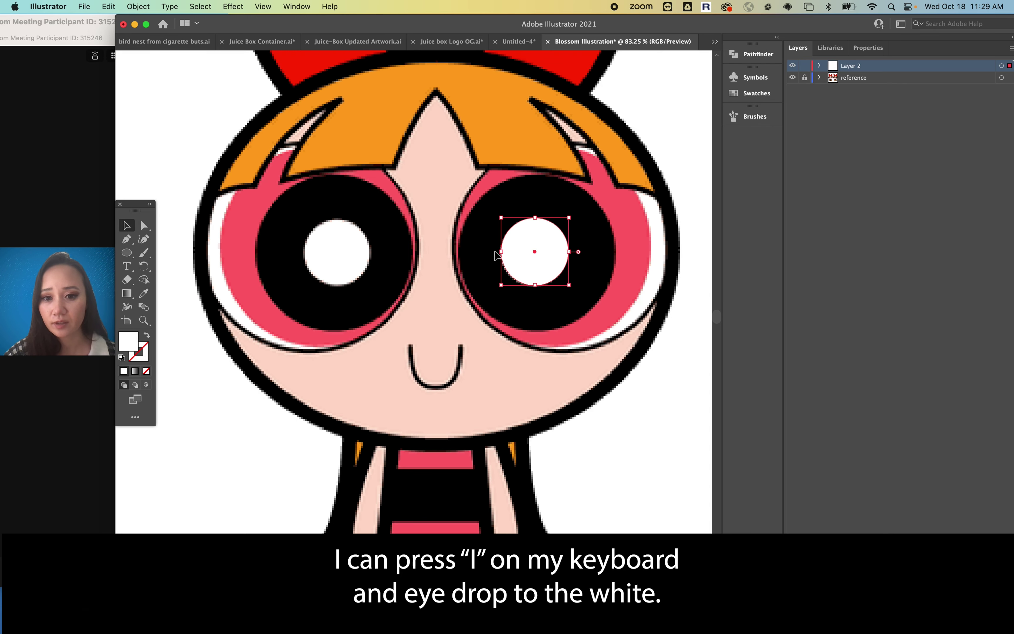
scroll(495, 255, down, 1)
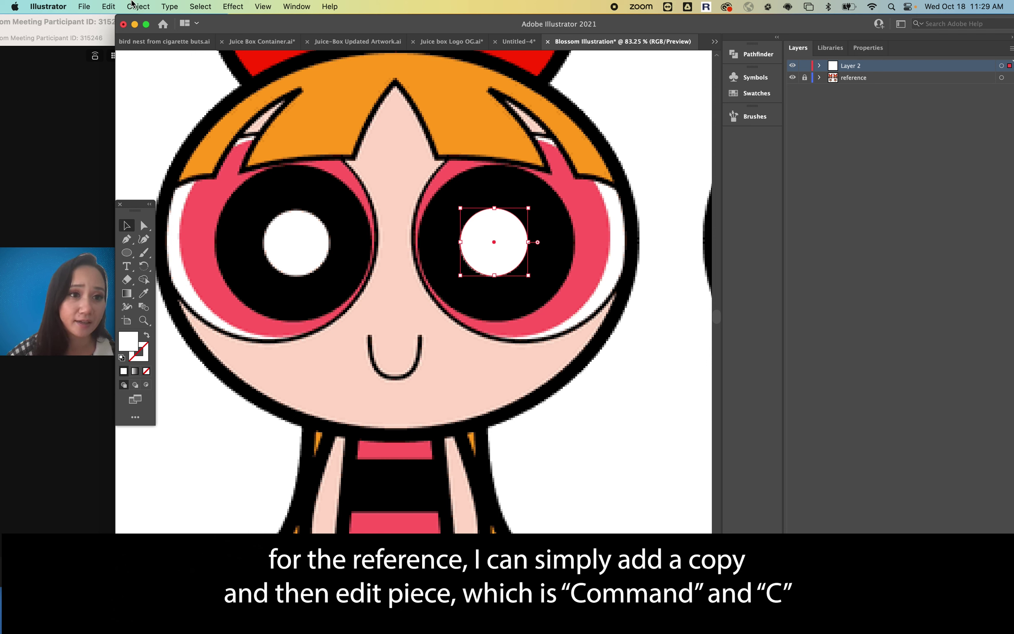
click(109, 6)
click(120, 67)
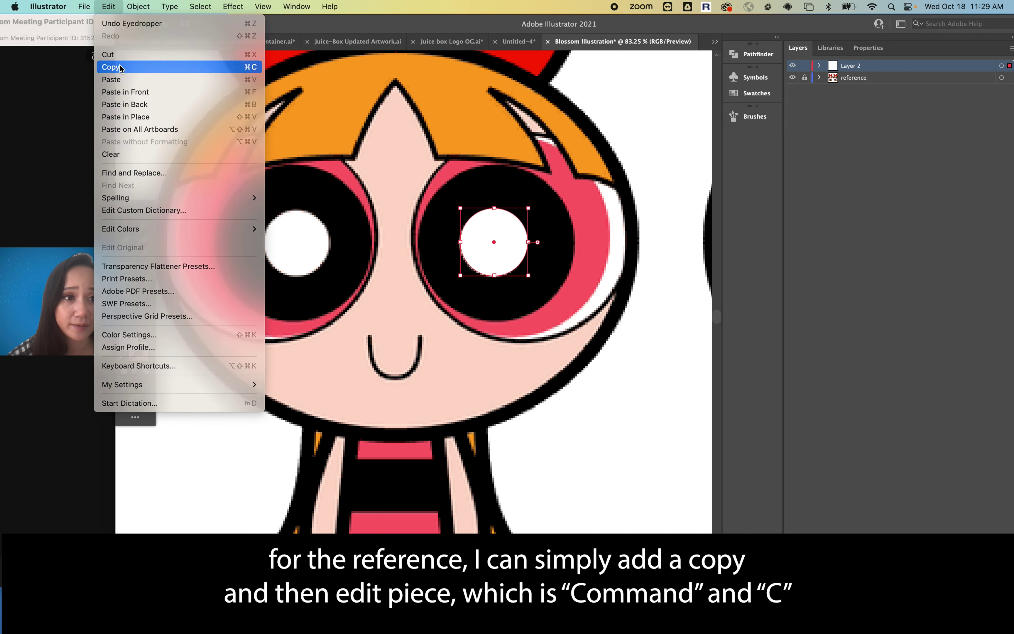
click(103, 5)
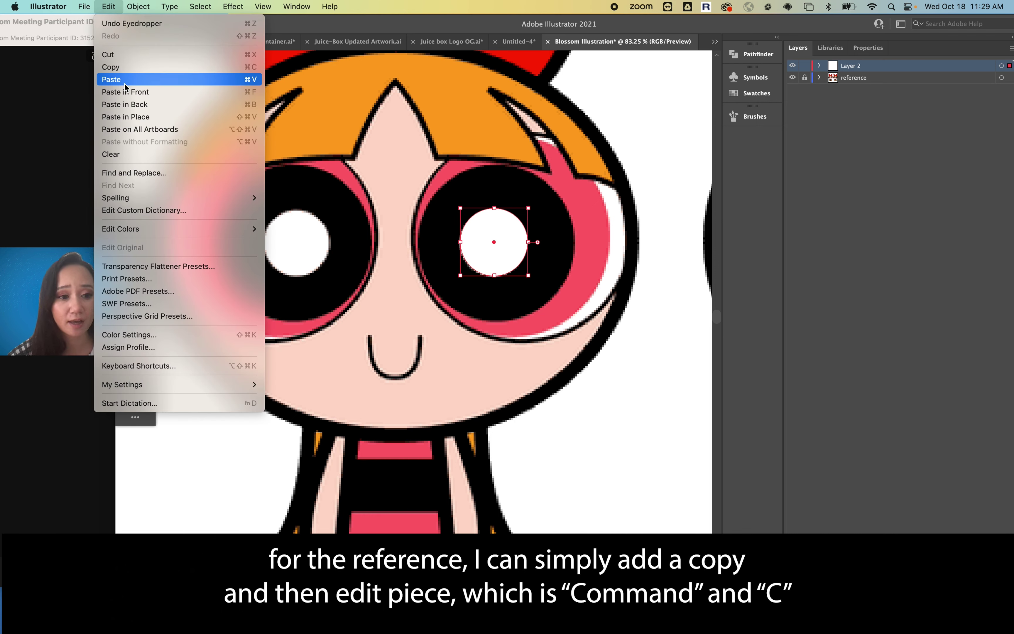
click(308, 92)
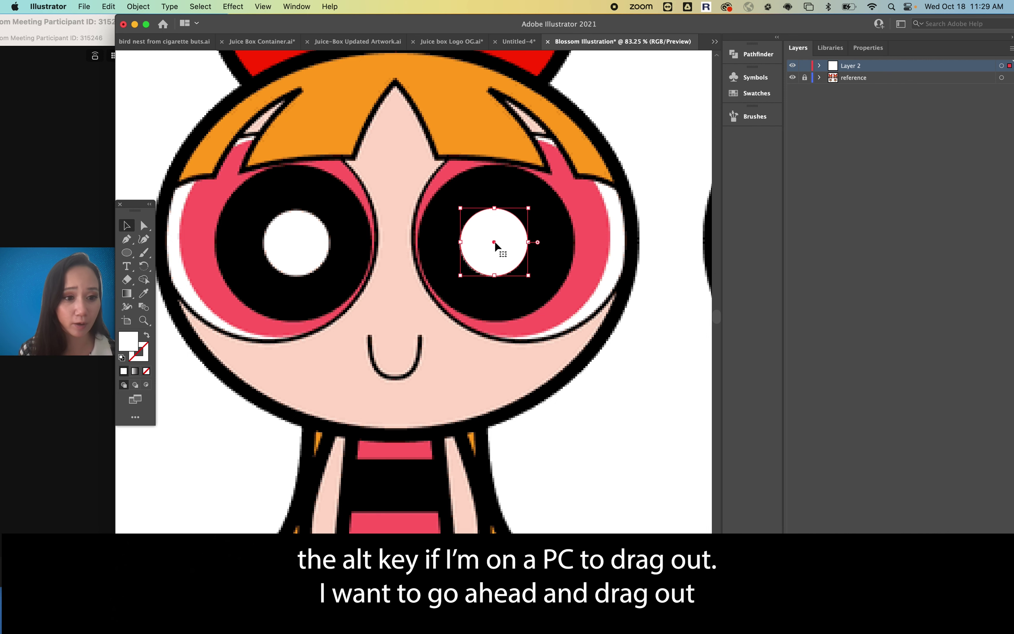
drag(495, 241, 296, 242)
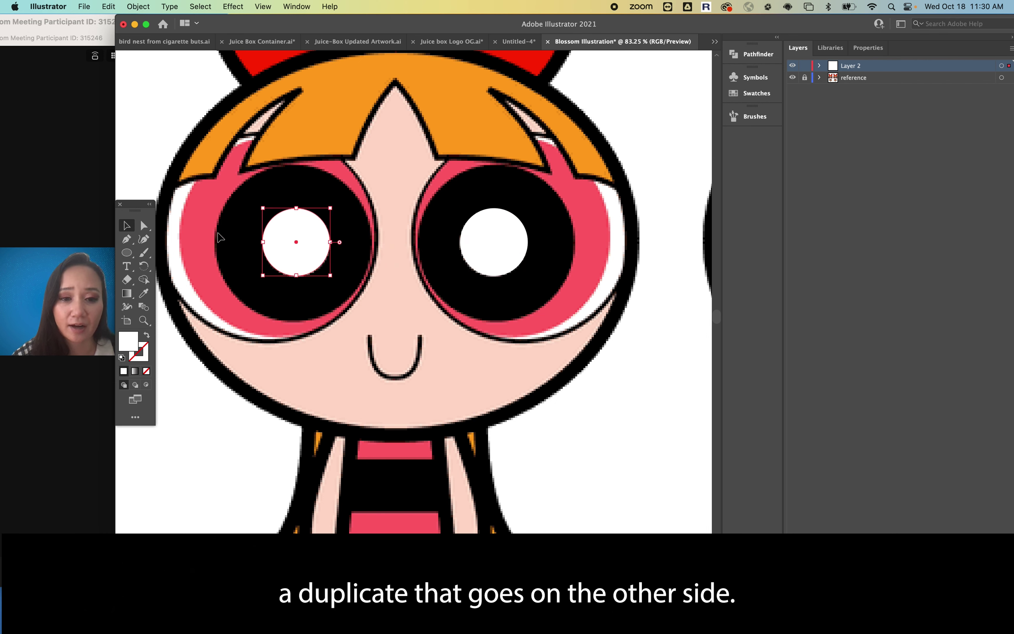
Draw a circle in black sampled from the reference over the black iris of the left-hand eye
click(375, 242)
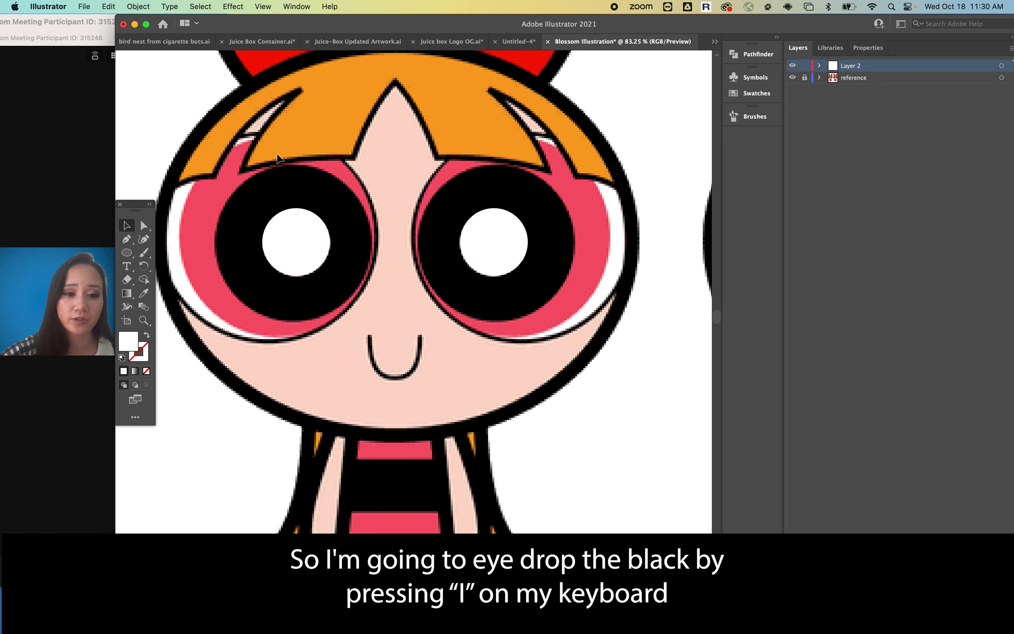
key(i)
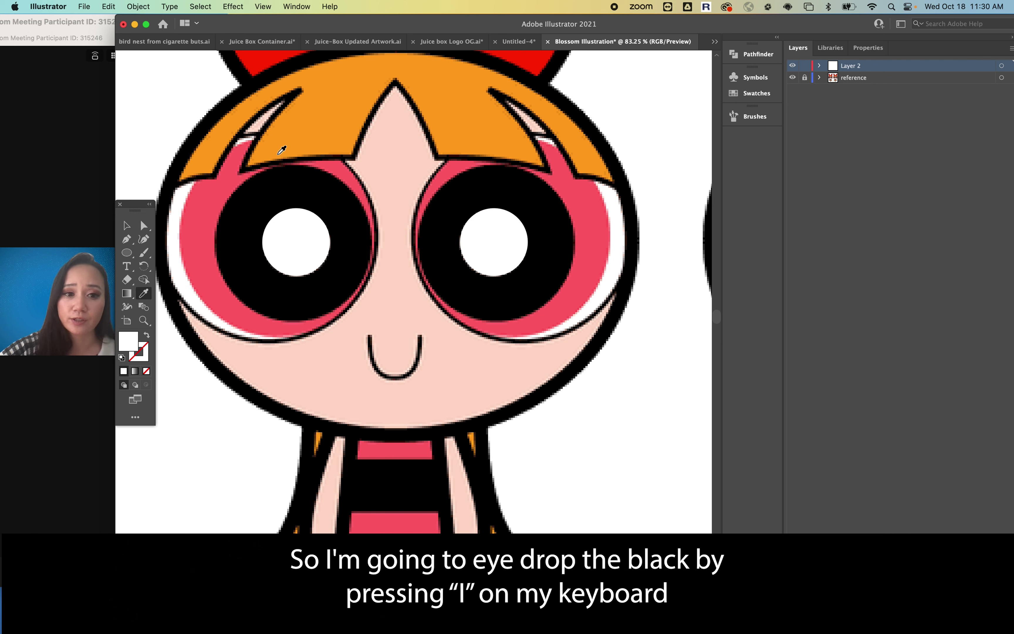
click(293, 182)
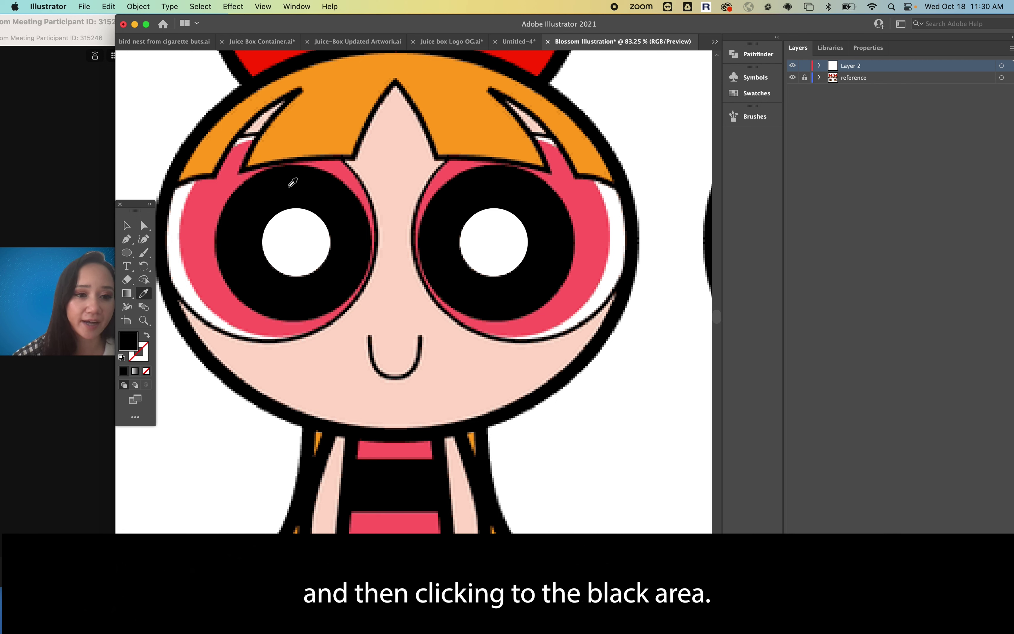
key(l)
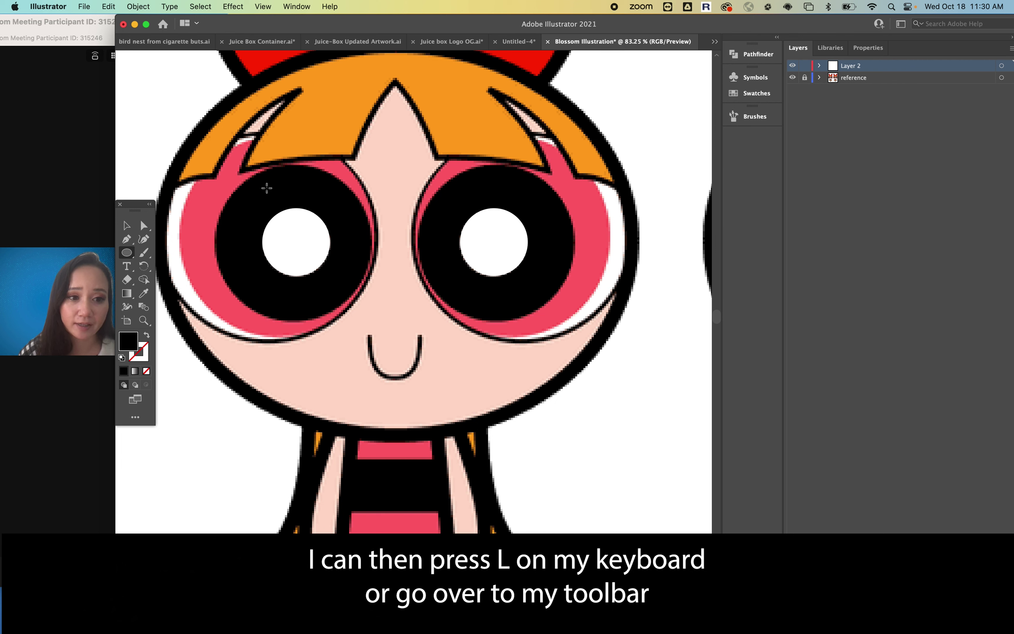
click(127, 254)
drag(128, 256, 192, 267)
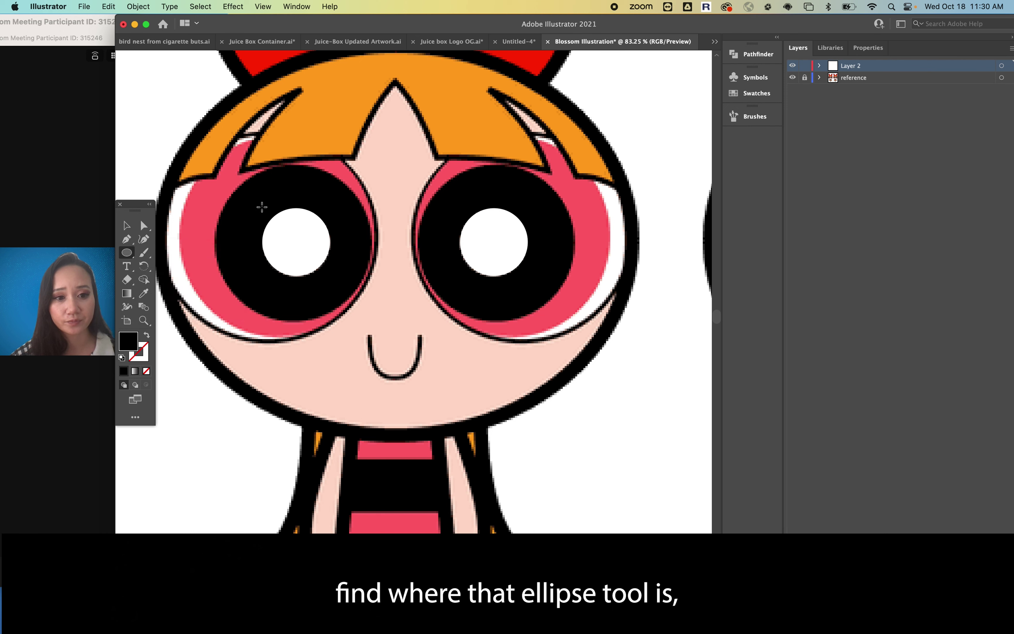
drag(219, 161, 373, 313)
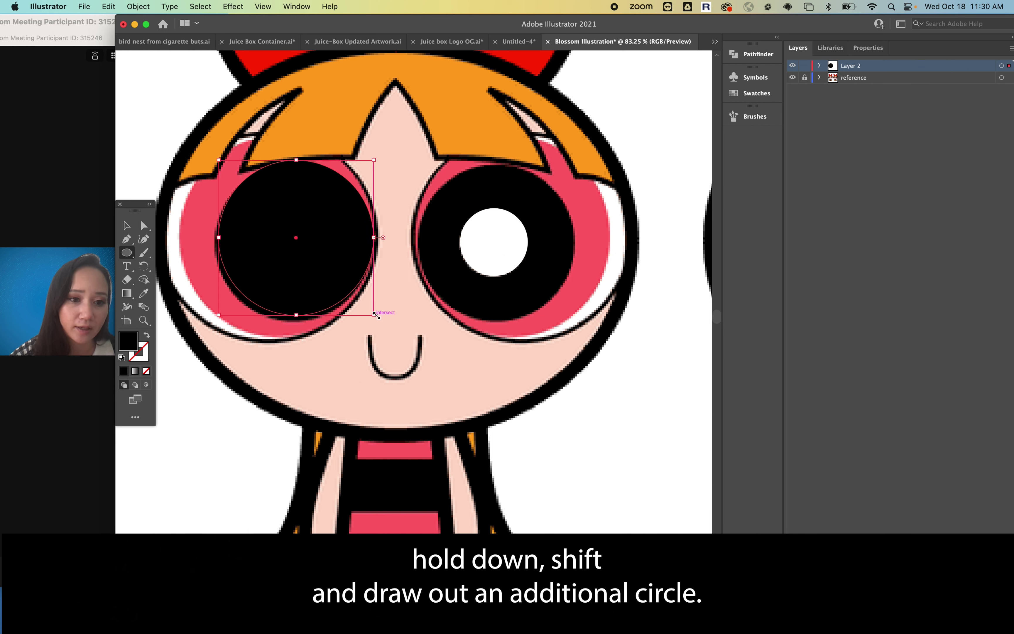
Move and slightly enlarge the black circle to match the iris outline of the left-hand eye
click(127, 226)
mouse_move(290, 223)
mouse_down()
mouse_move(281, 217)
mouse_move(300, 214)
mouse_up()
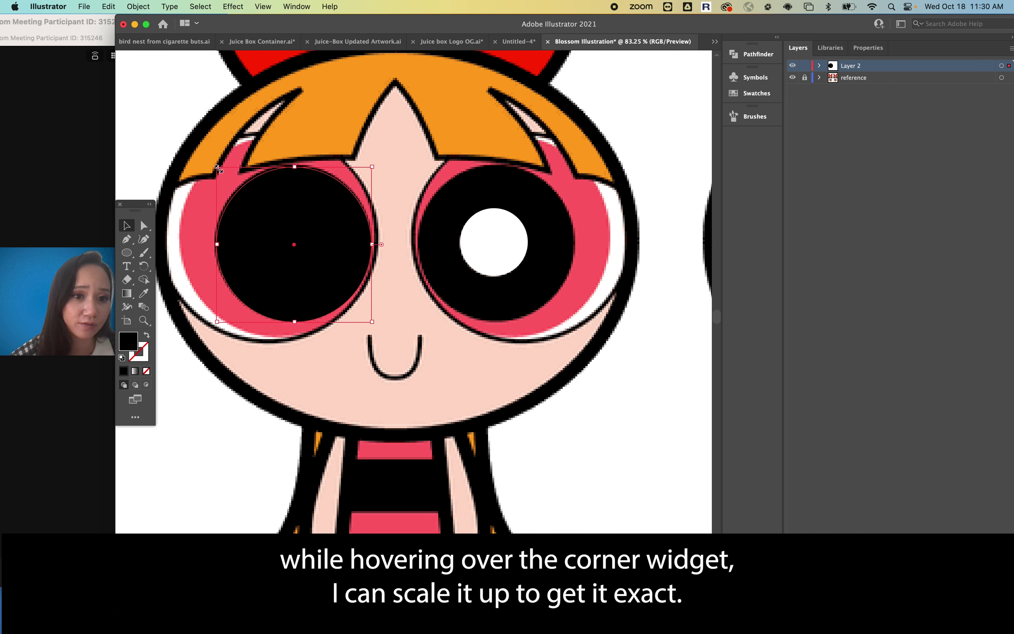
drag(218, 168, 216, 164)
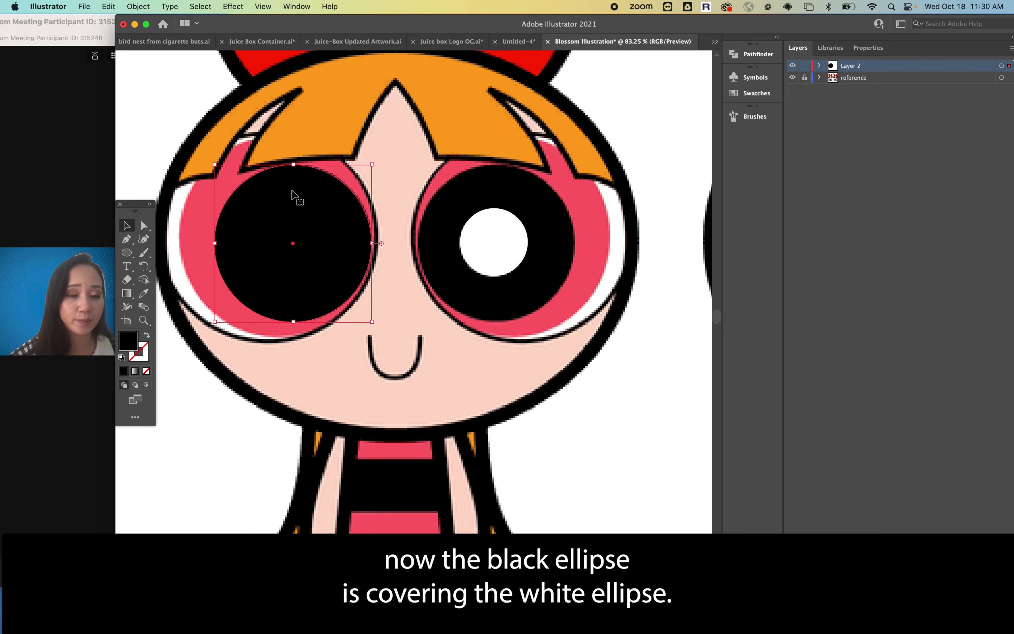
Send the black iris circle to the back, behind the white pupil circle
click(140, 5)
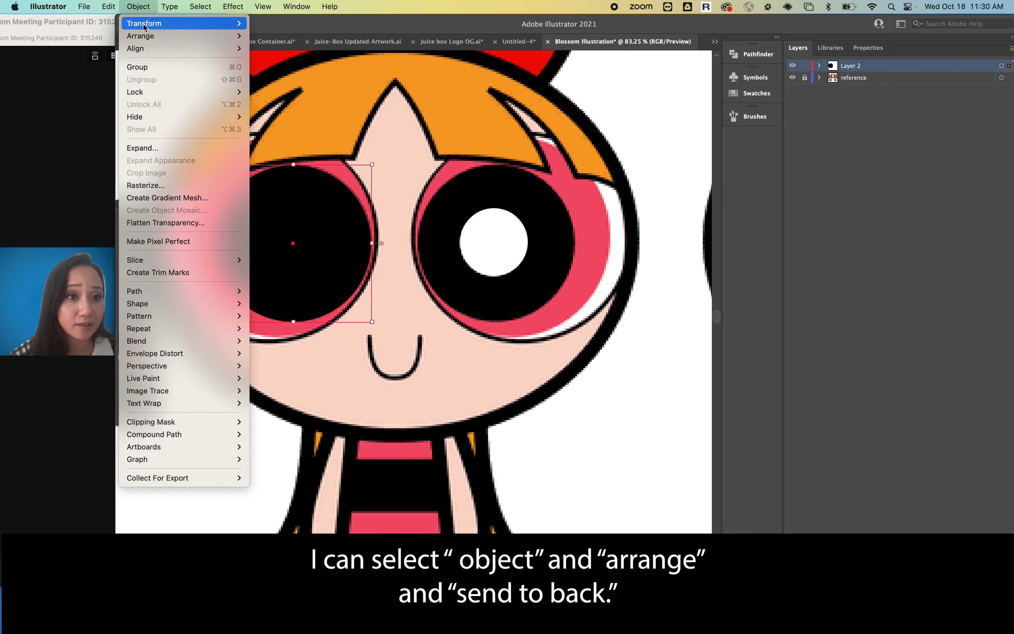
mouse_move(149, 36)
click(299, 73)
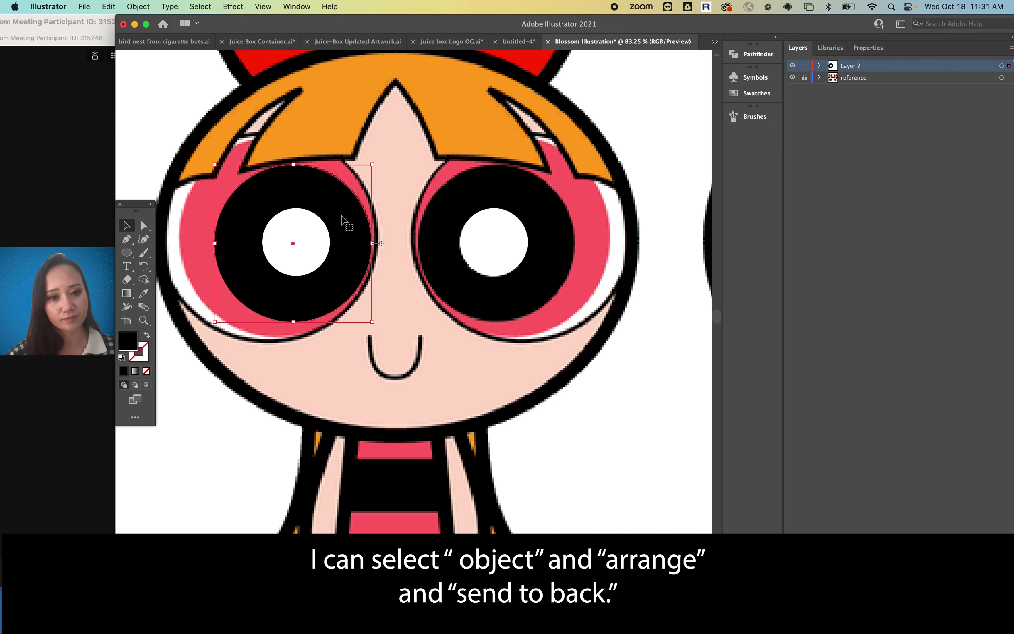
Duplicate the black iris circle onto the right-hand eye, behind its white pupil, and clear the selection
key(super+shift+a)
click(301, 241)
shift+click(352, 227)
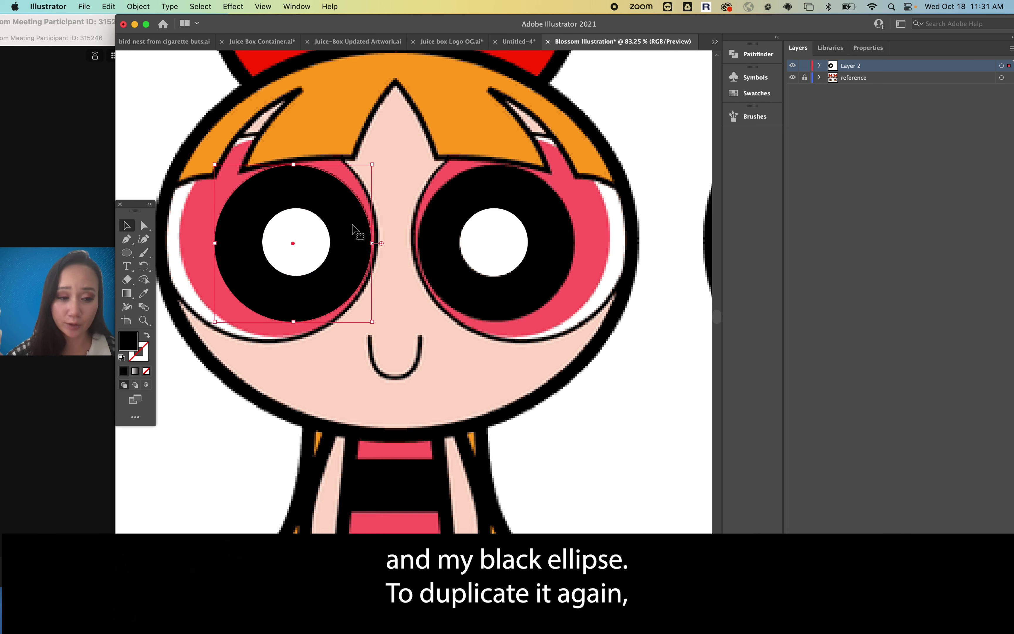
click(109, 6)
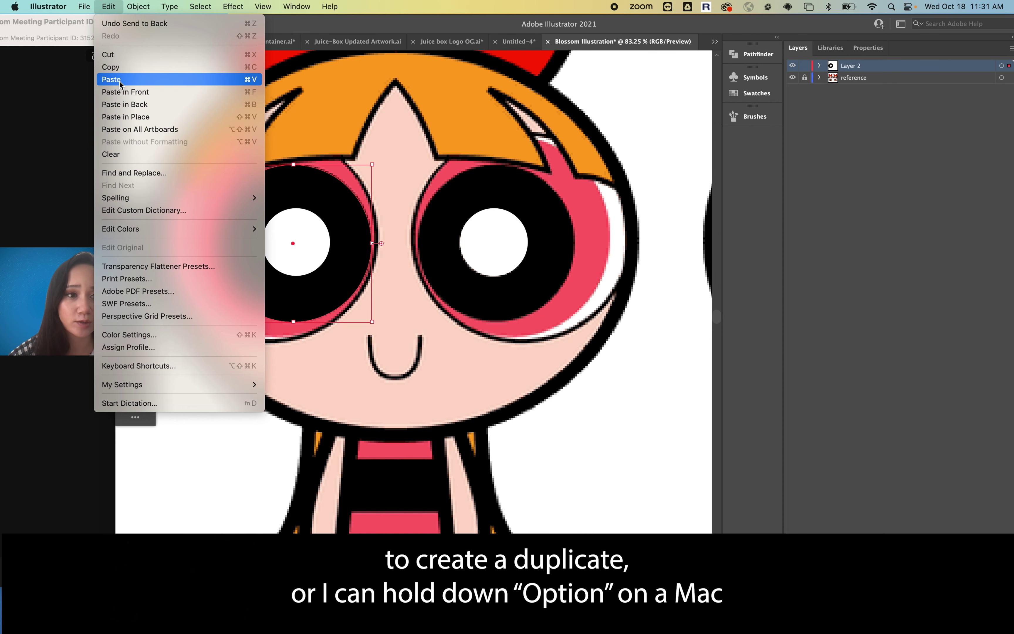
click(310, 193)
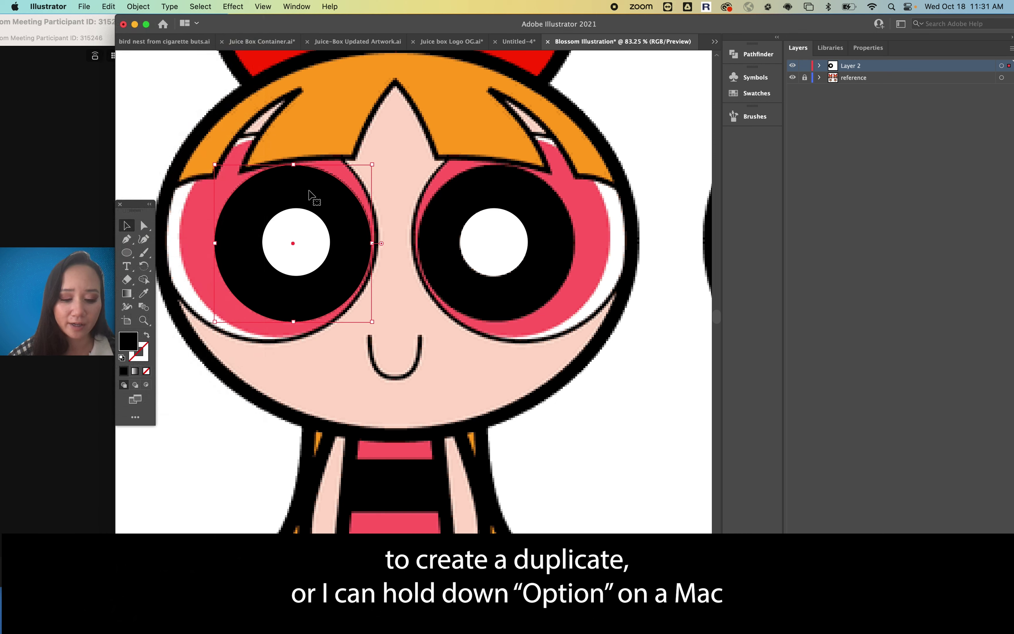
drag(310, 193, 515, 196)
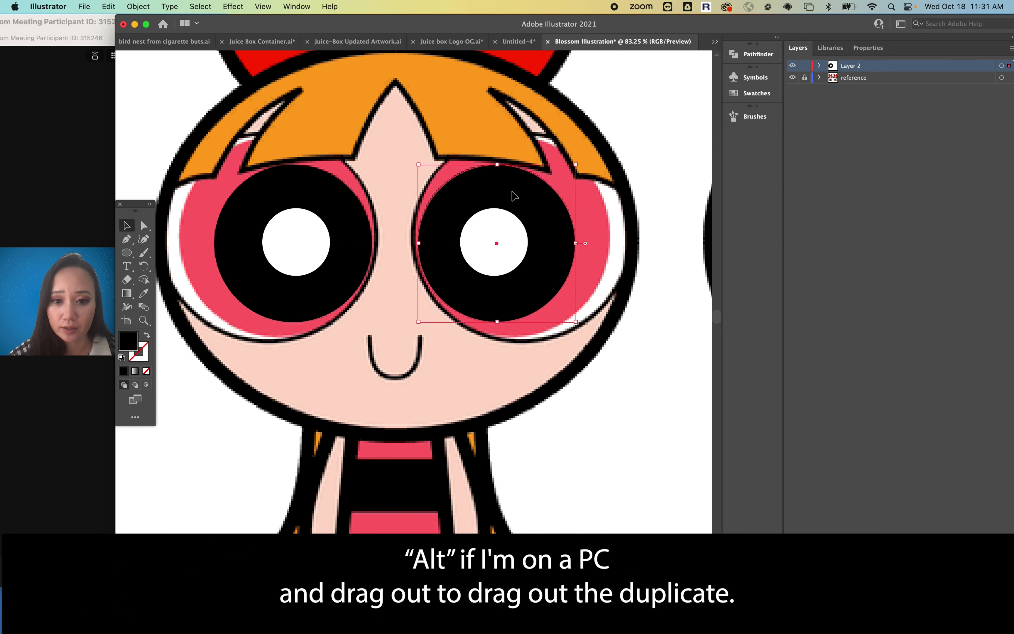
click(407, 367)
Examine the traced eyes both in detail and in relation to the whole character
scroll(408, 365, down, 8)
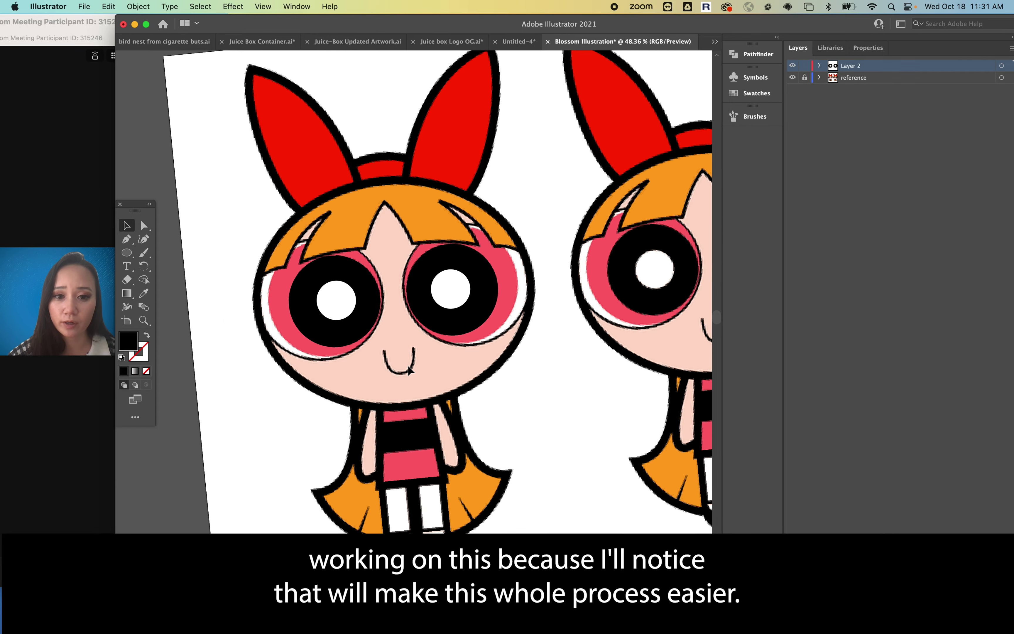
scroll(338, 412, up, 2)
scroll(338, 411, down, 3)
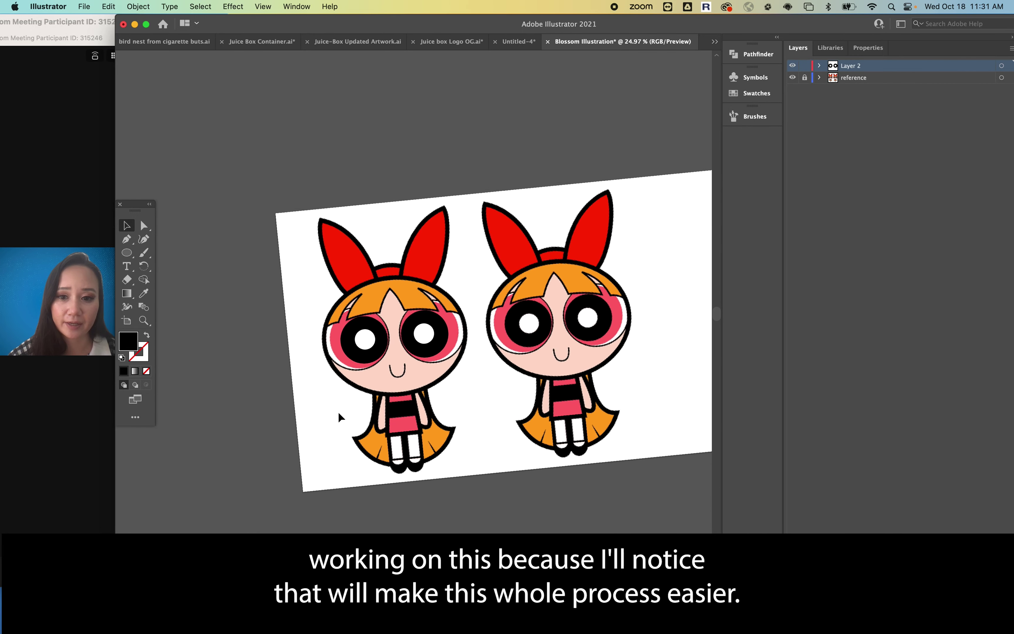
scroll(338, 411, down, 1)
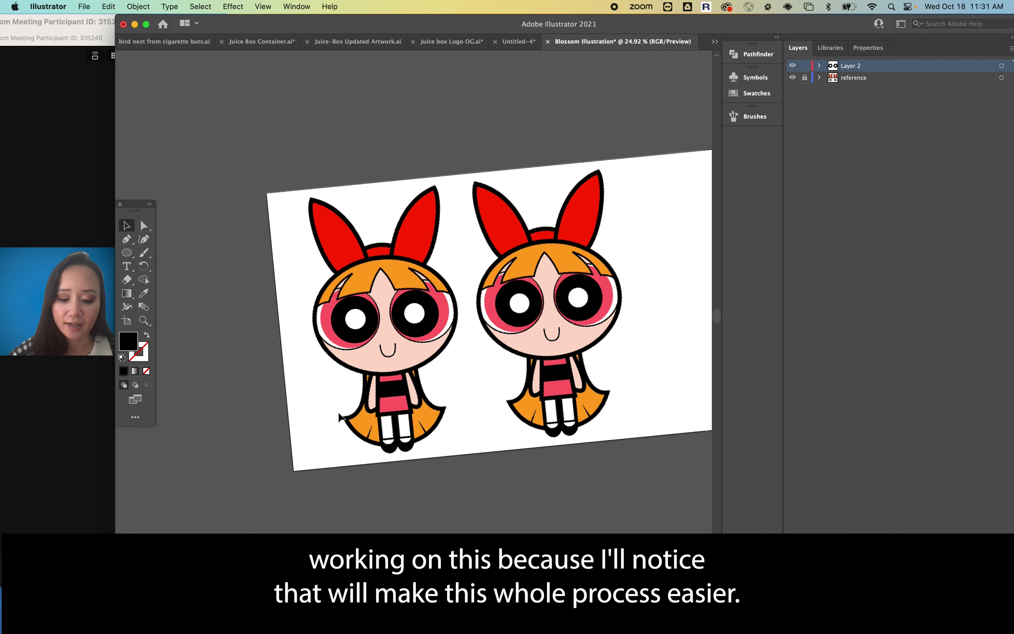
key(super+equal)
key(super+equal)
key(super+equal)
key(super+equal)
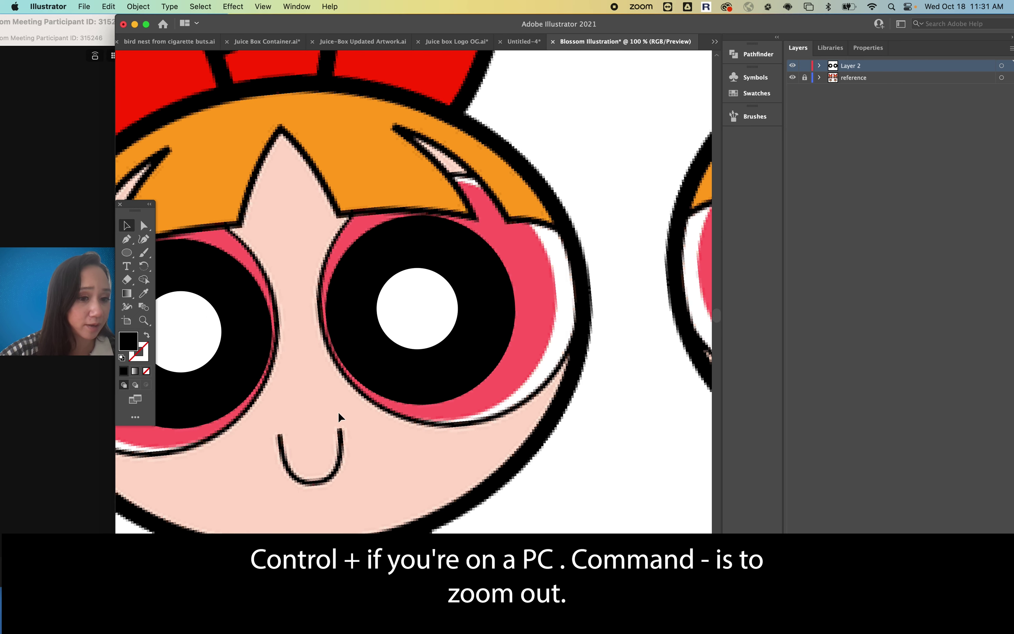
key(super+minus)
key(super+minus)
key(super+minus)
key(super+minus)
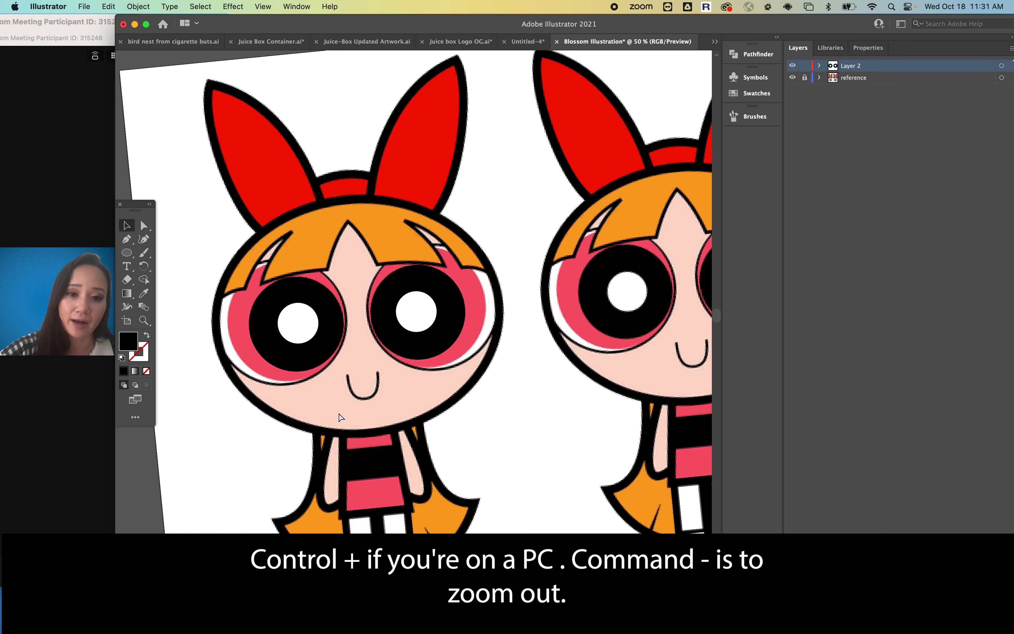
Reset the slanted canvas view to its upright orientation around Blossom's face
key(super+equal)
key(super+equal)
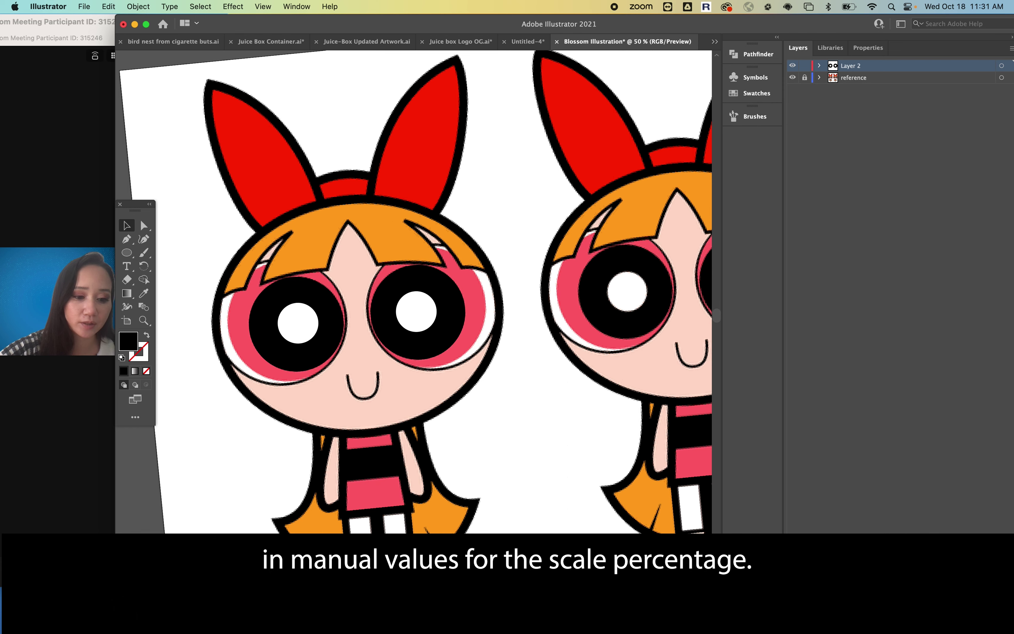
key(super+1)
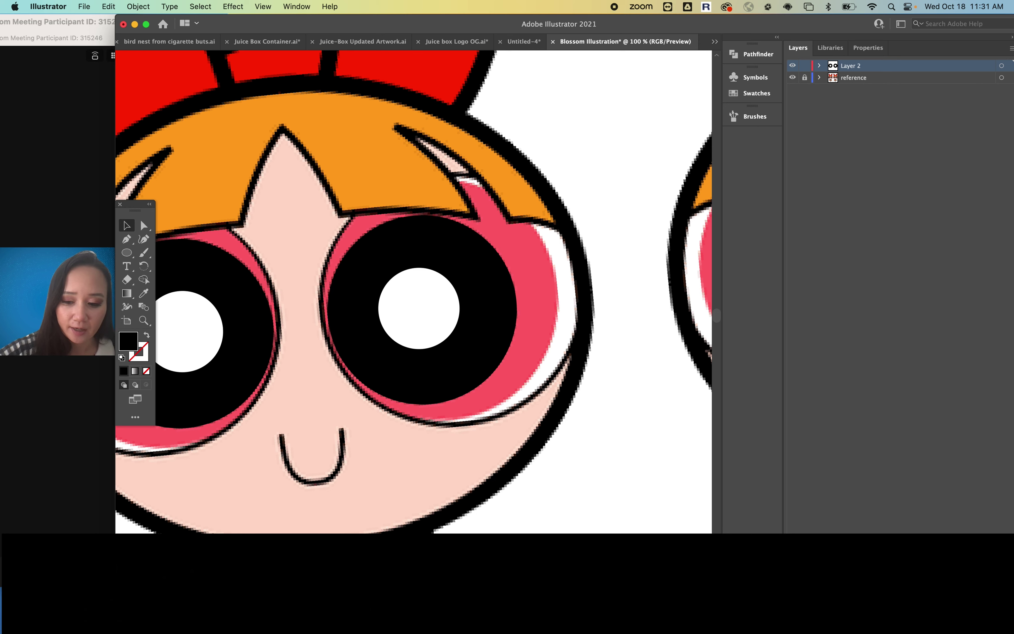
key(shift+super+1)
scroll(344, 373, down, 3)
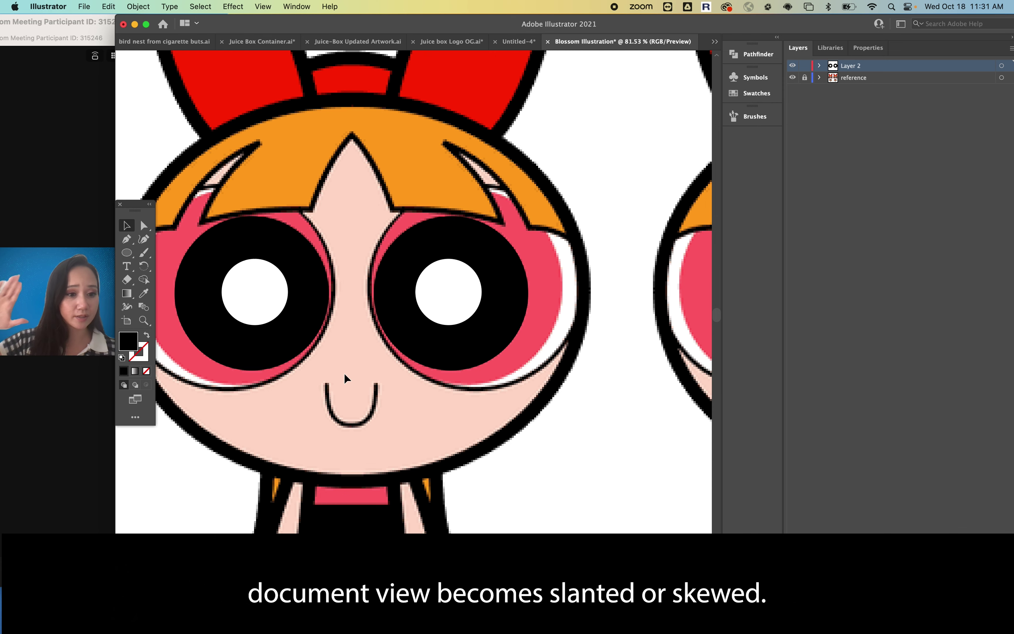
scroll(344, 372, left, 3)
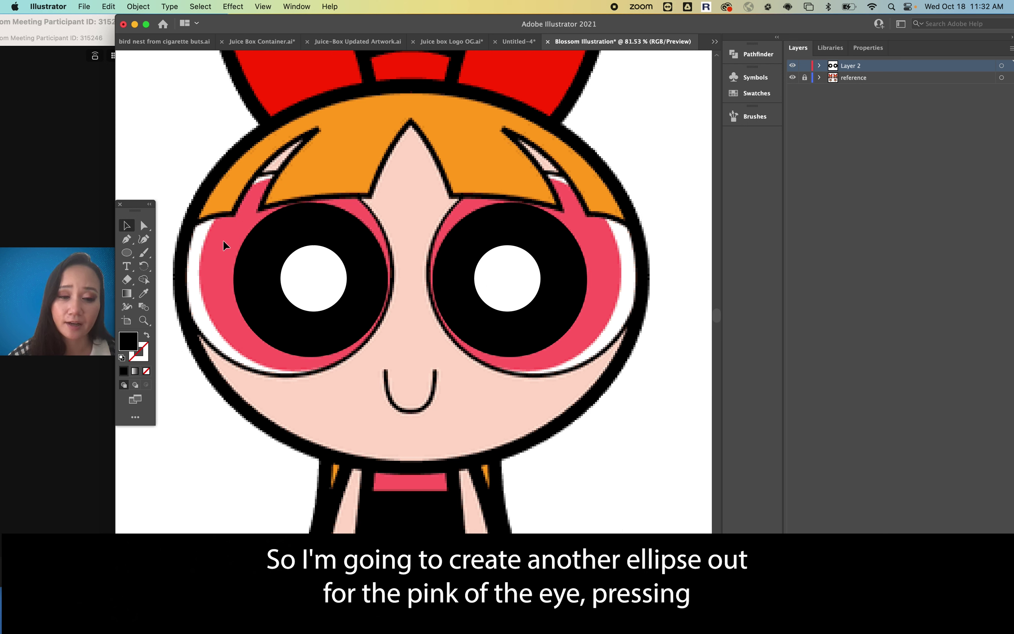
Sample the reference's pink eye colour as the fill and draw a pink circle over the pink area of the left-hand eye
key(i)
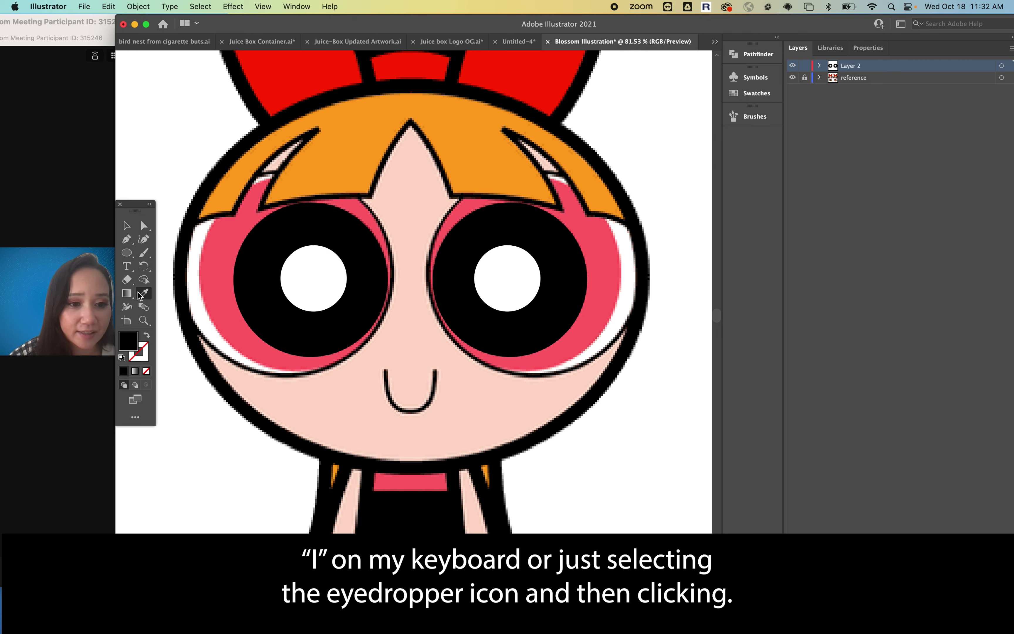
click(221, 246)
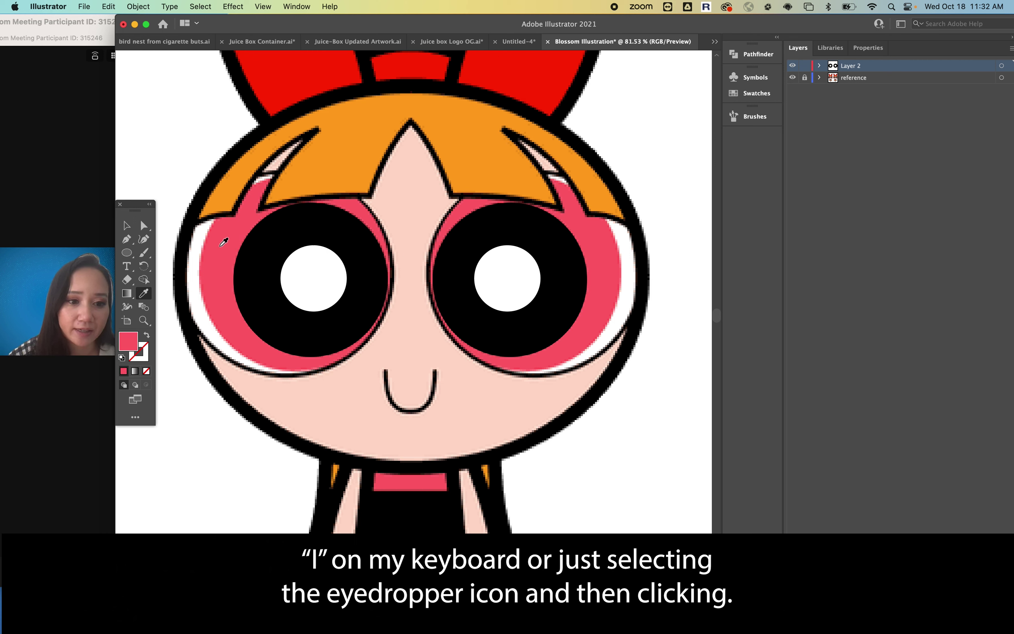
click(126, 225)
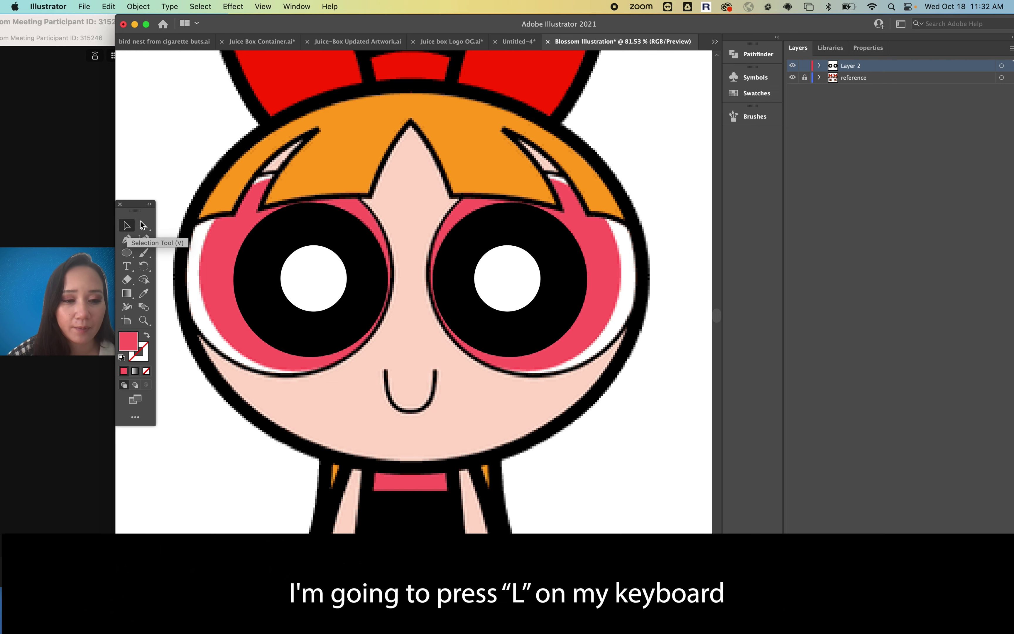
key(l)
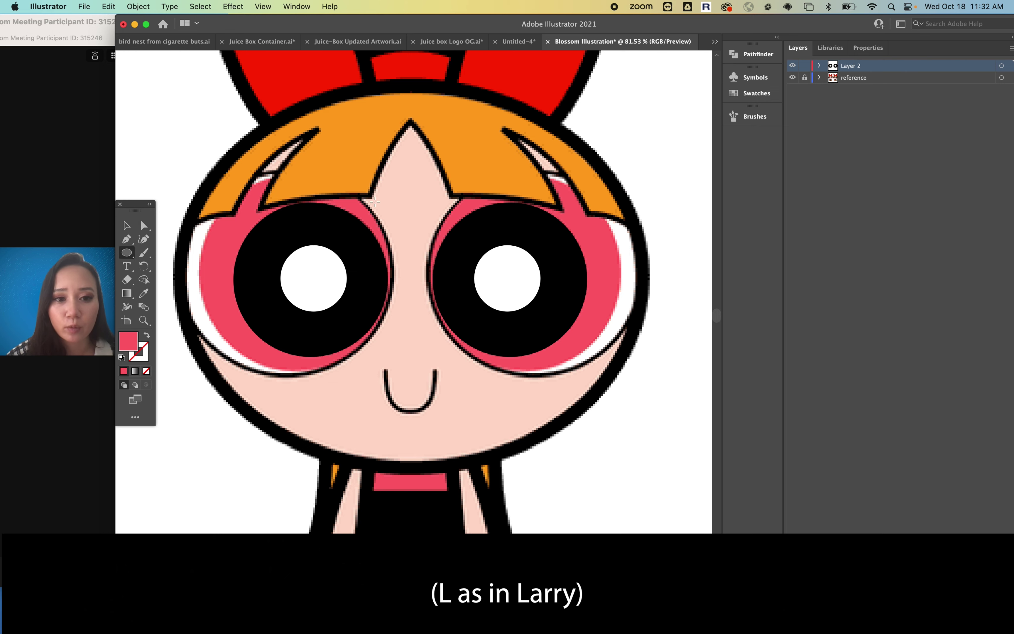
scroll(391, 214, left, 3)
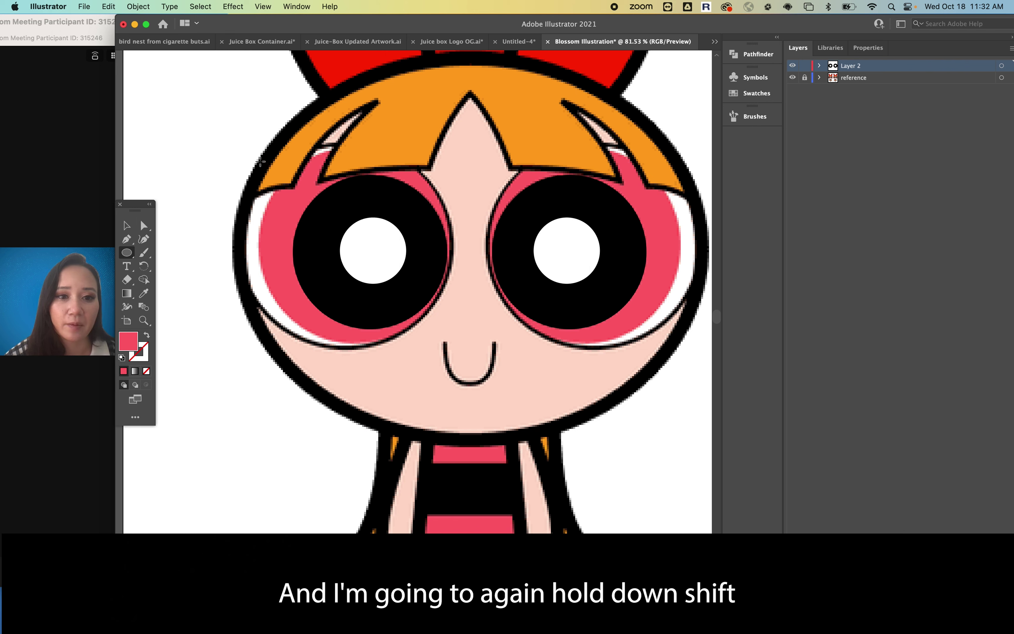
drag(255, 149, 446, 326)
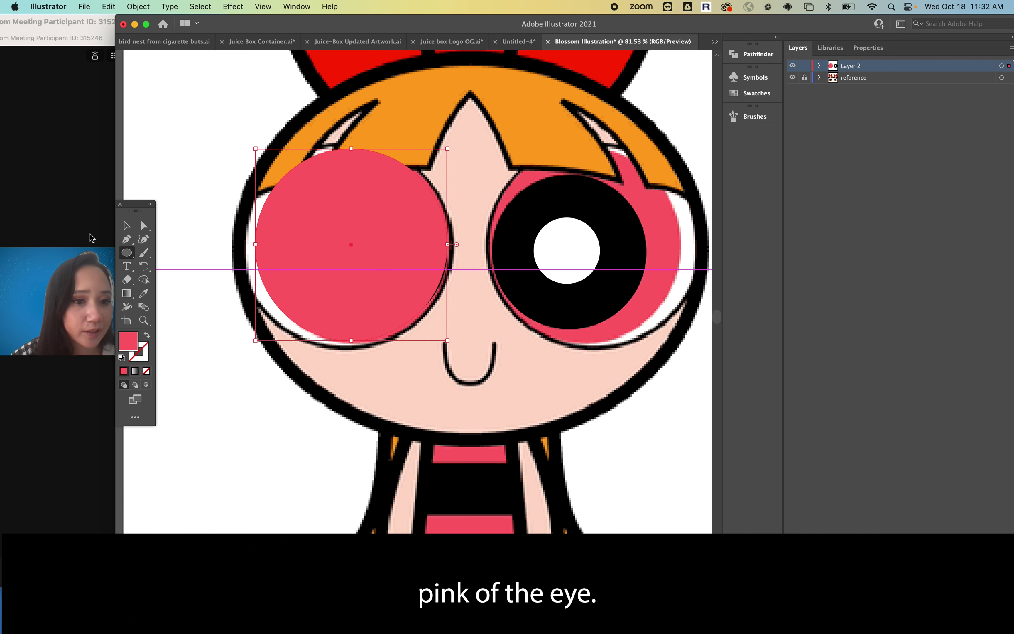
Move and slightly enlarge the pink circle to fit the left-hand eye's pink area, and send it to the back behind the iris
click(126, 225)
drag(299, 186, 302, 189)
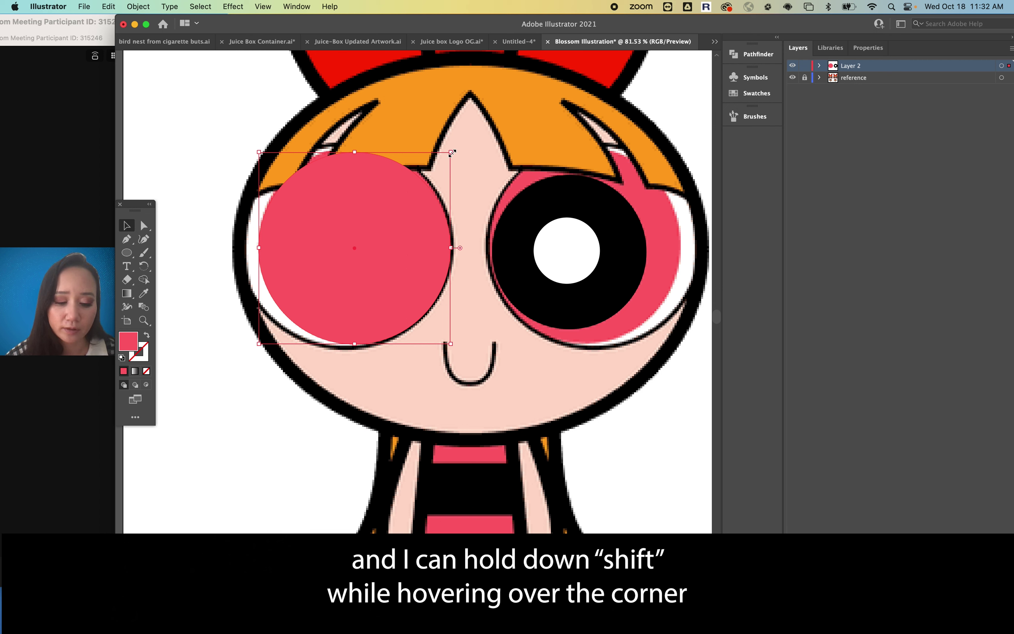
drag(453, 153, 456, 142)
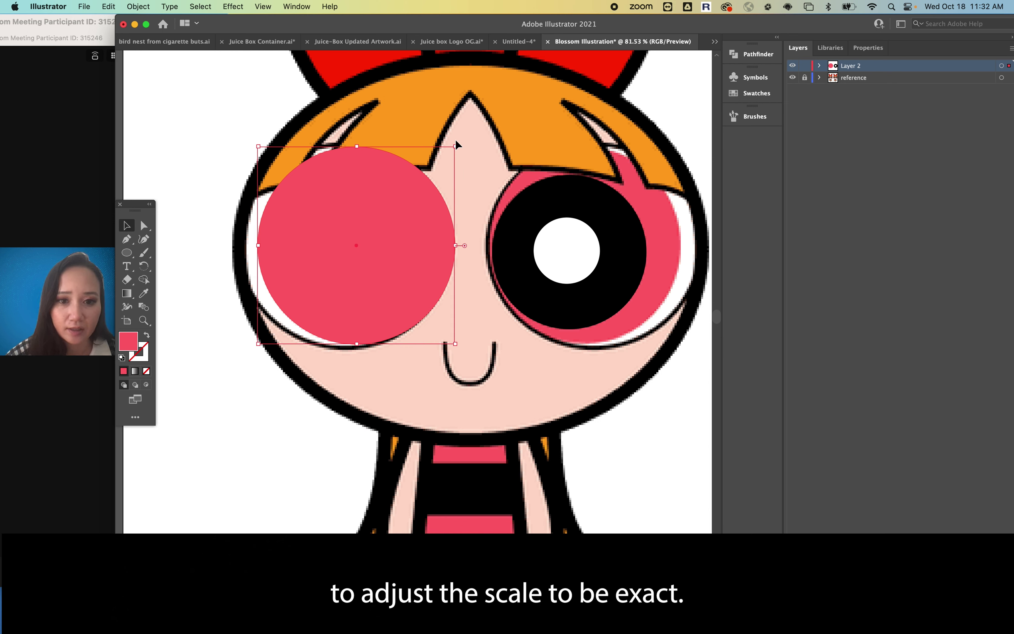
click(138, 6)
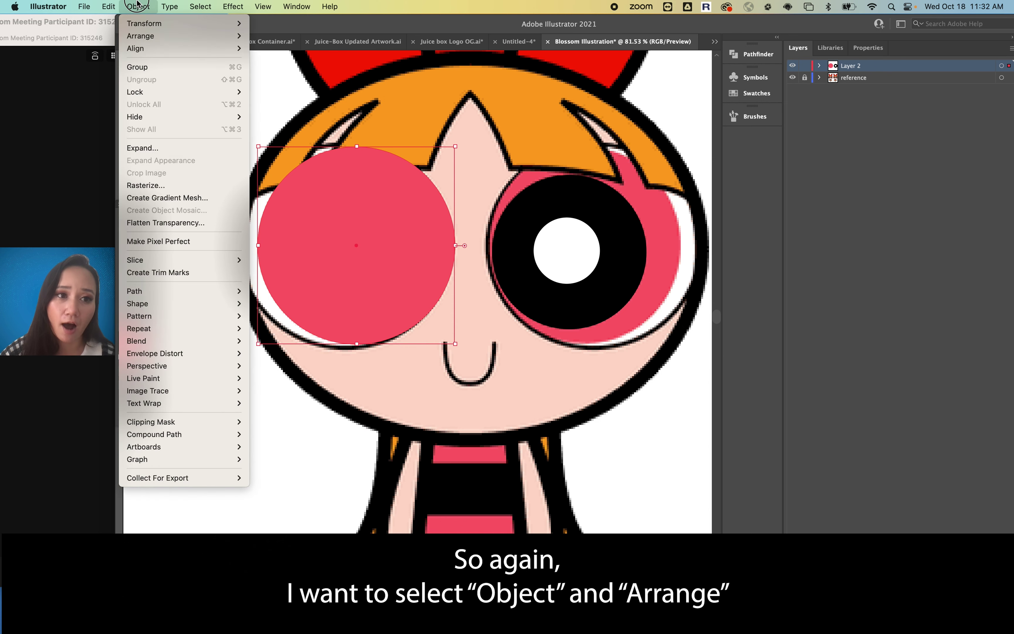
mouse_move(189, 36)
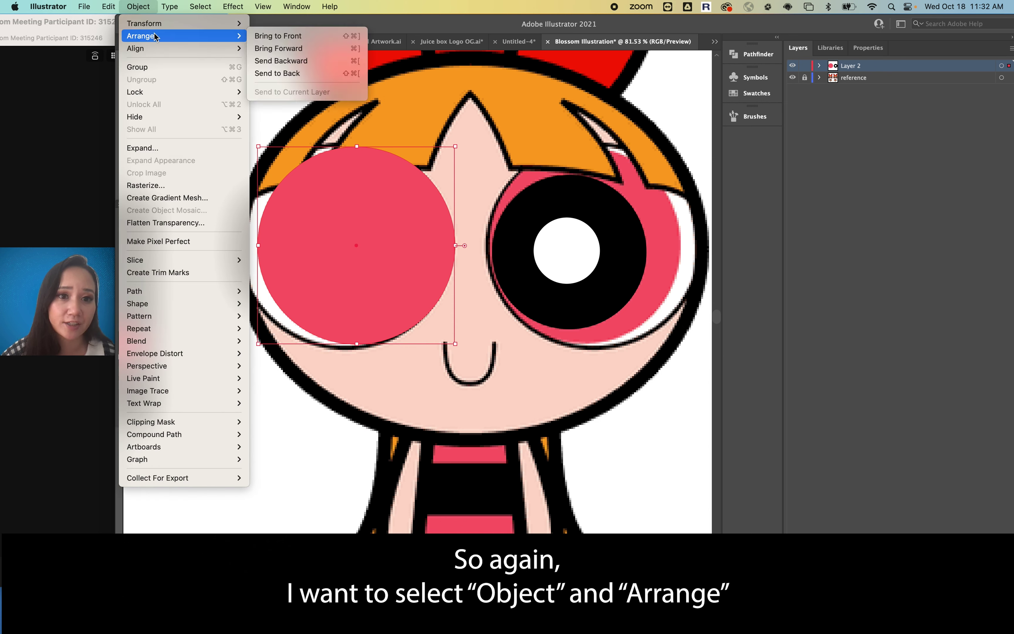
click(341, 74)
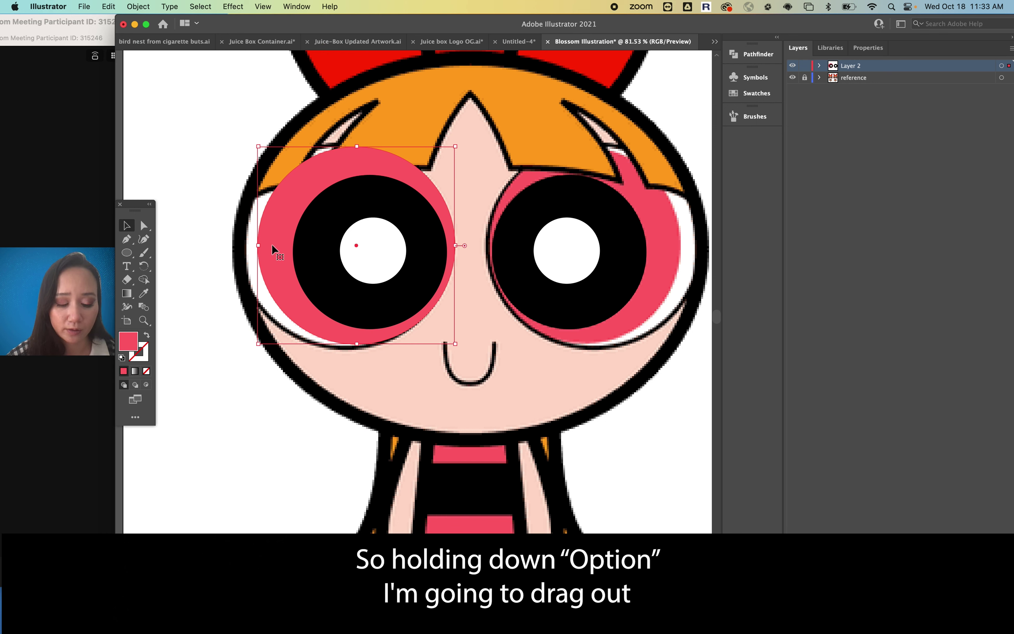
Duplicate the pink circle onto the right-hand eye, behind its iris and pupil, and clear the selection
drag(271, 243, 505, 246)
click(108, 7)
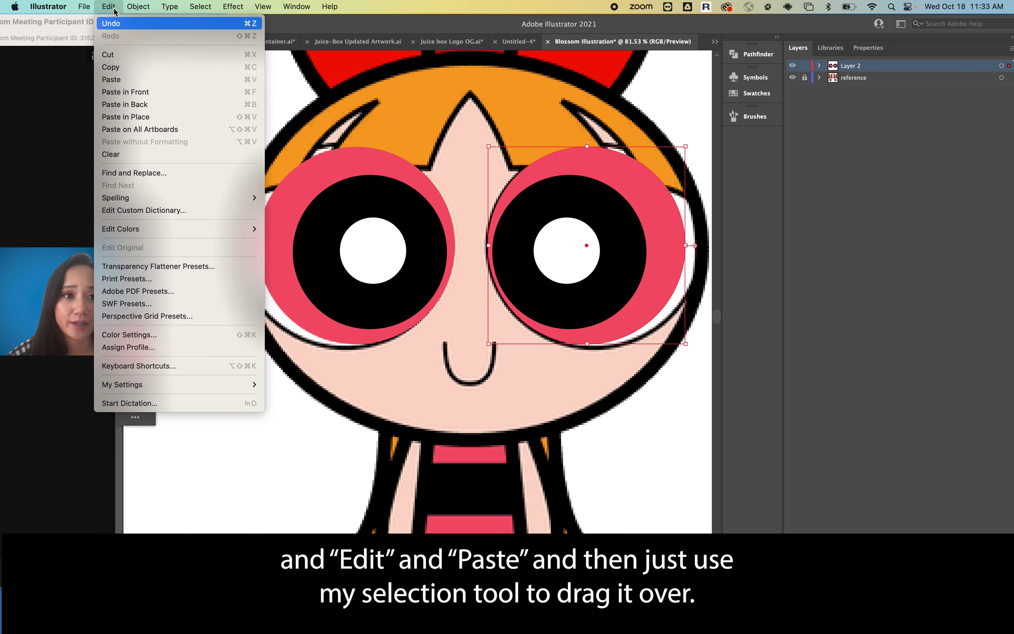
click(363, 86)
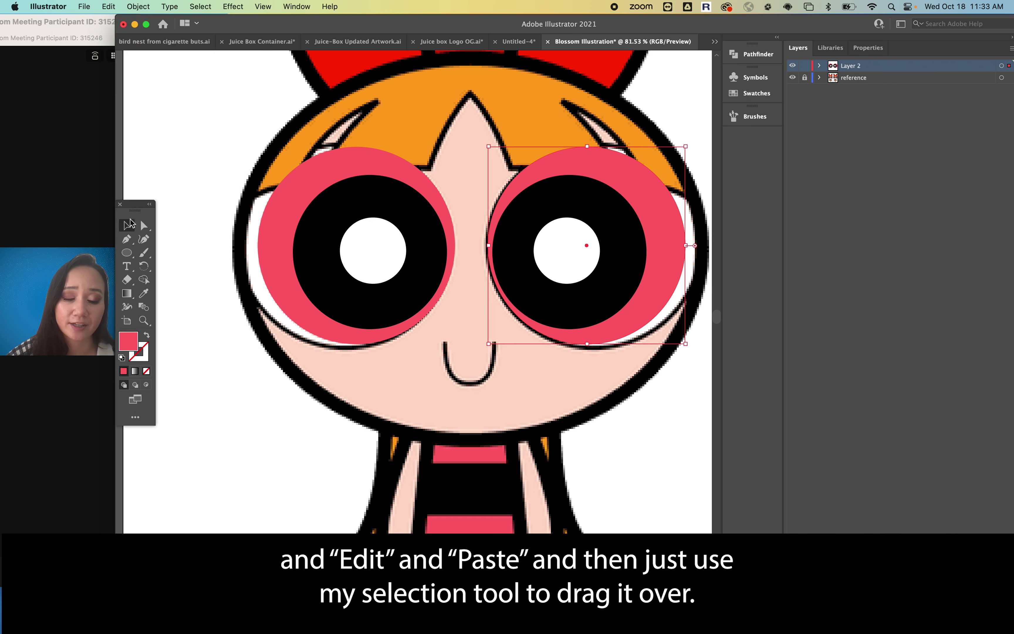
click(431, 130)
Compare the traced eyes with the reference by hiding the reference layer and showing it again
scroll(446, 288, down, 2)
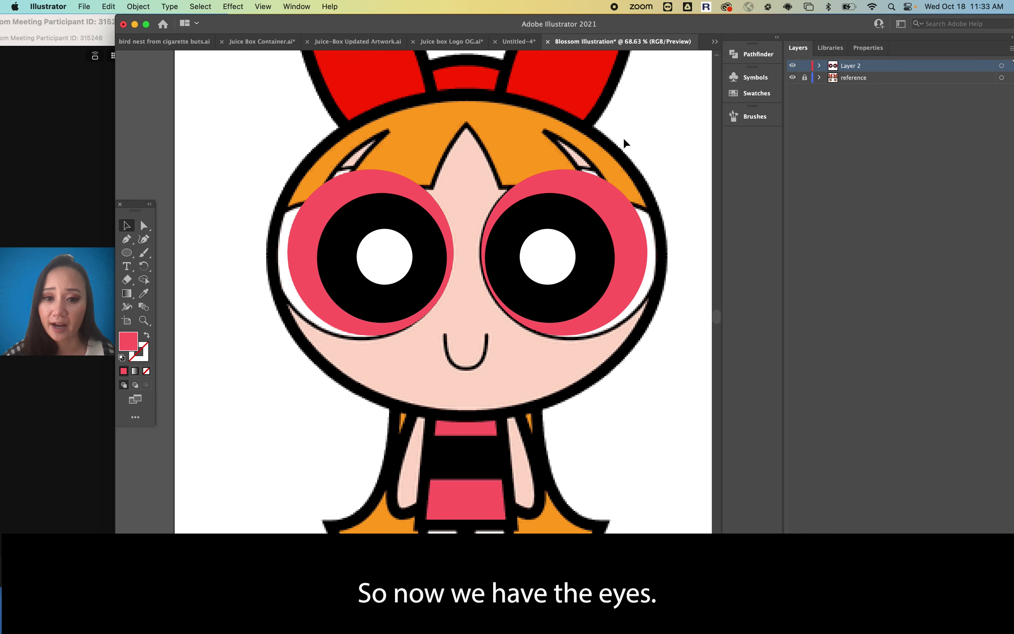
scroll(598, 138, down, 5)
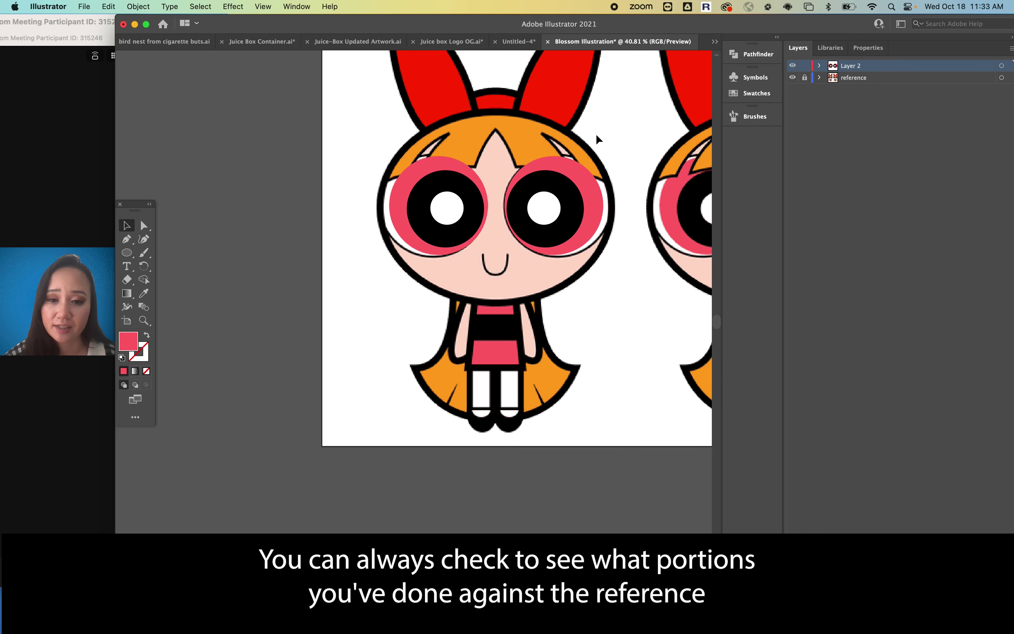
scroll(597, 137, right, 2)
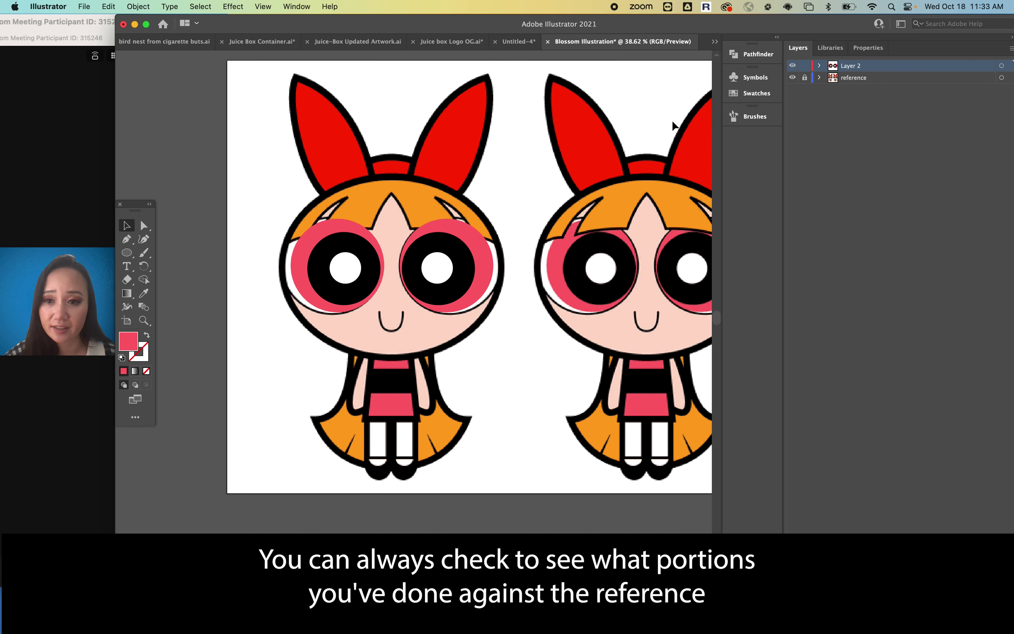
click(793, 77)
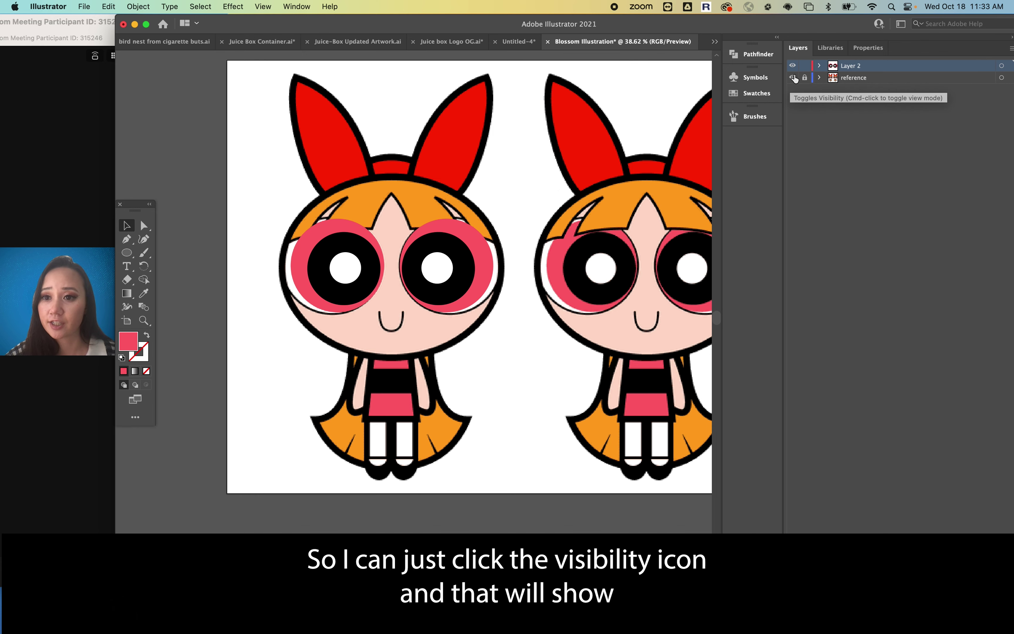
click(793, 78)
click(794, 78)
click(794, 78)
click(794, 78)
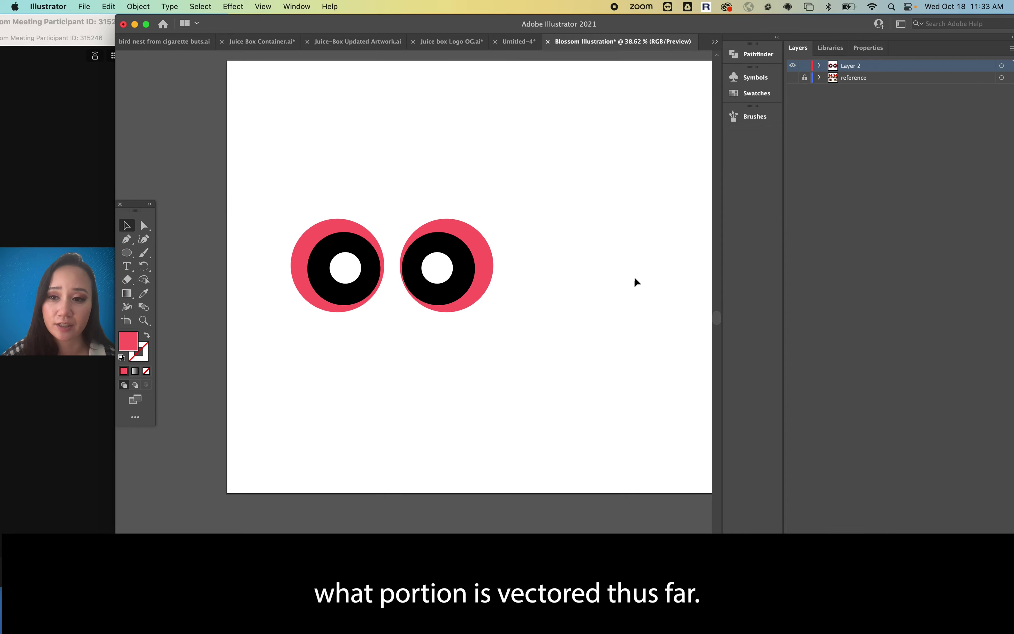
click(792, 79)
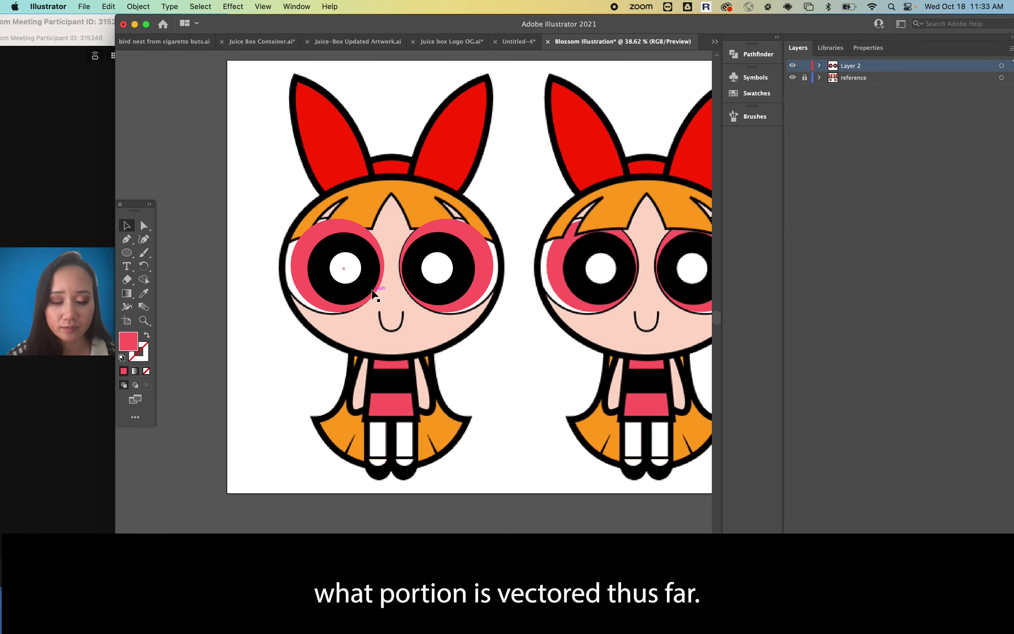
Sample white from the reference eye as the fill and draw a white ellipse over the whole left-hand eye
scroll(373, 290, up, 2)
scroll(373, 290, up, 2)
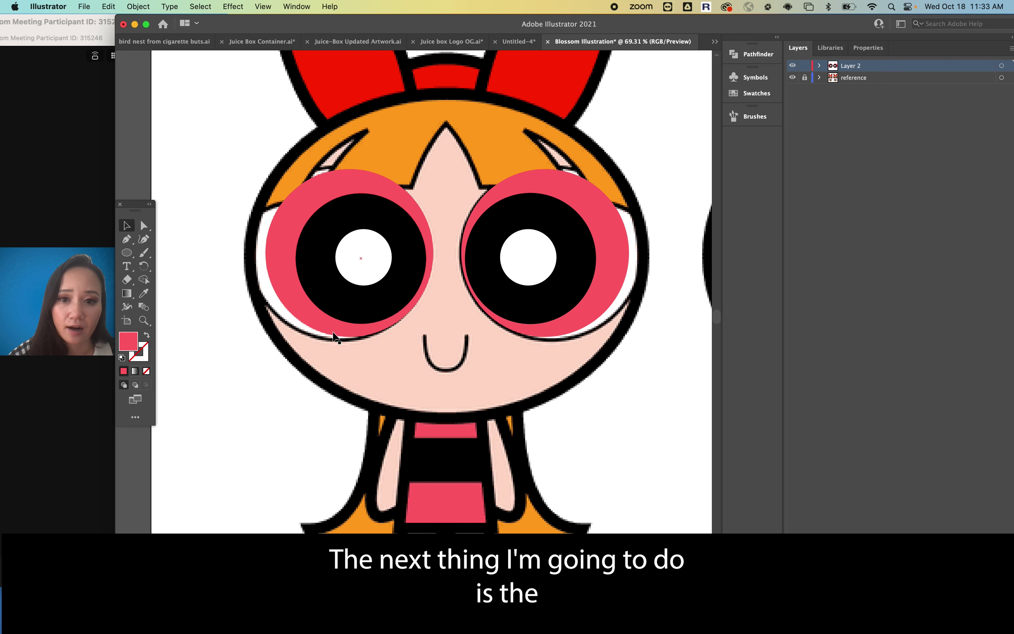
click(331, 204)
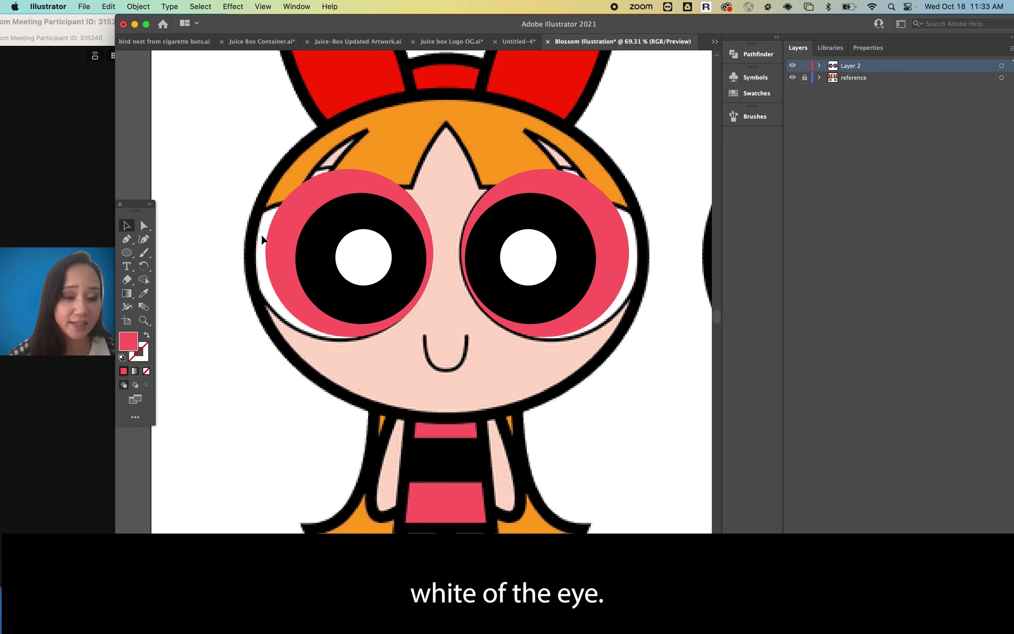
key(i)
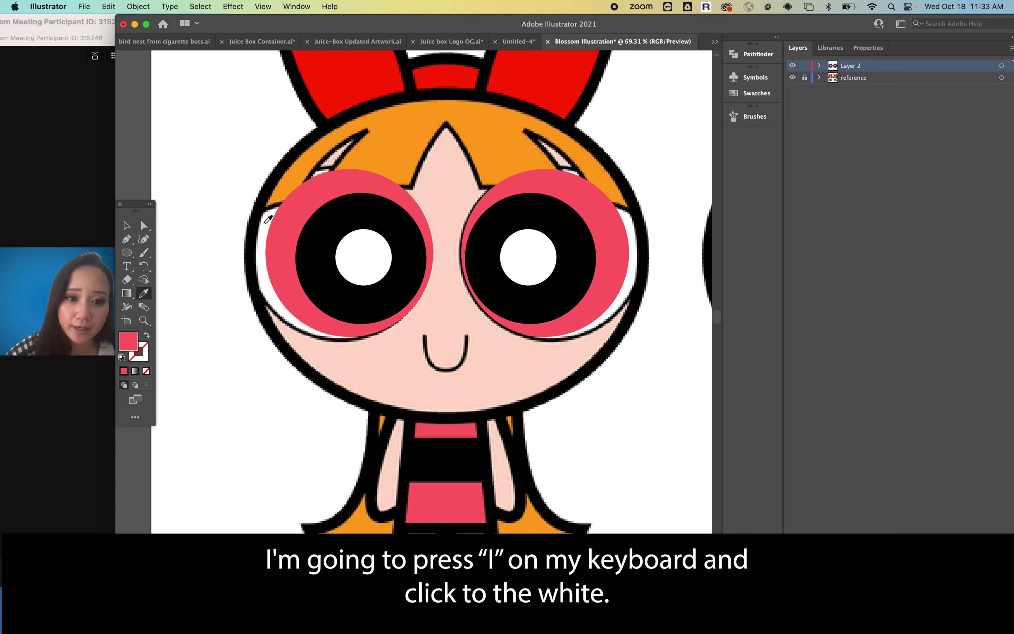
click(265, 222)
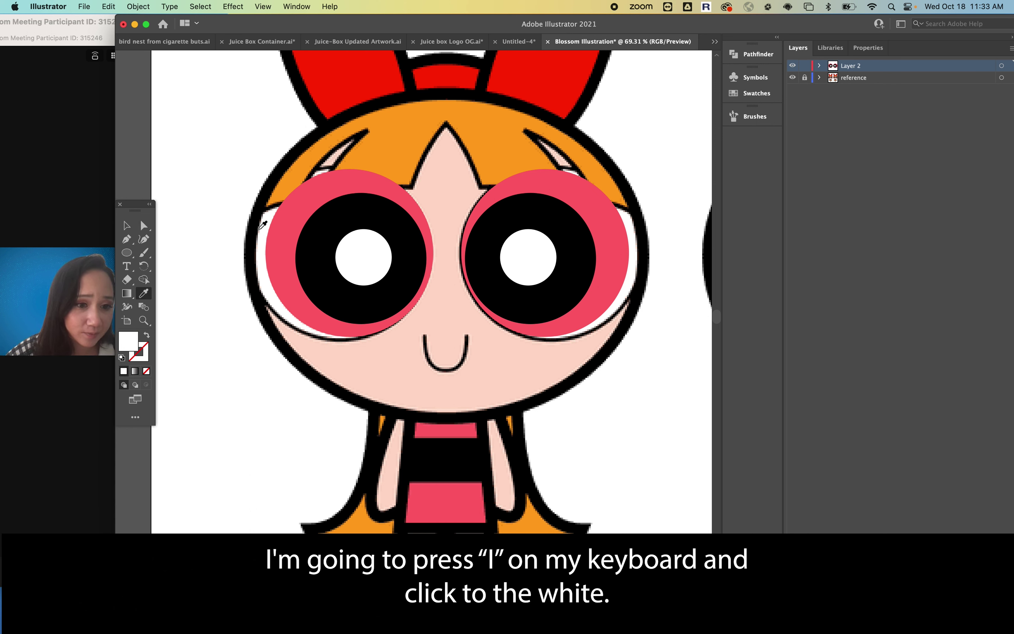
key(l)
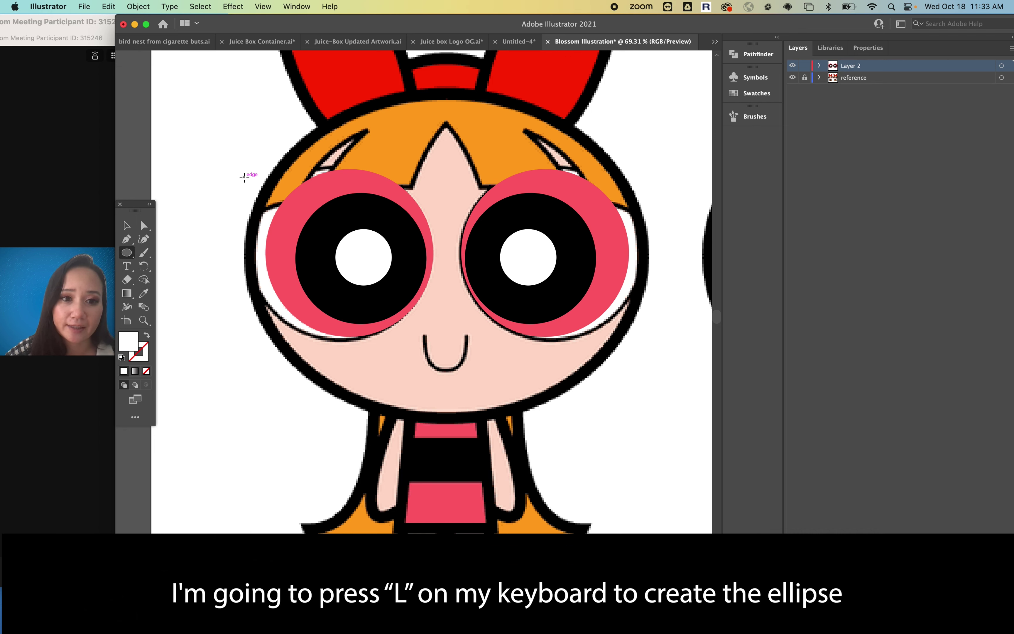
drag(244, 171, 434, 341)
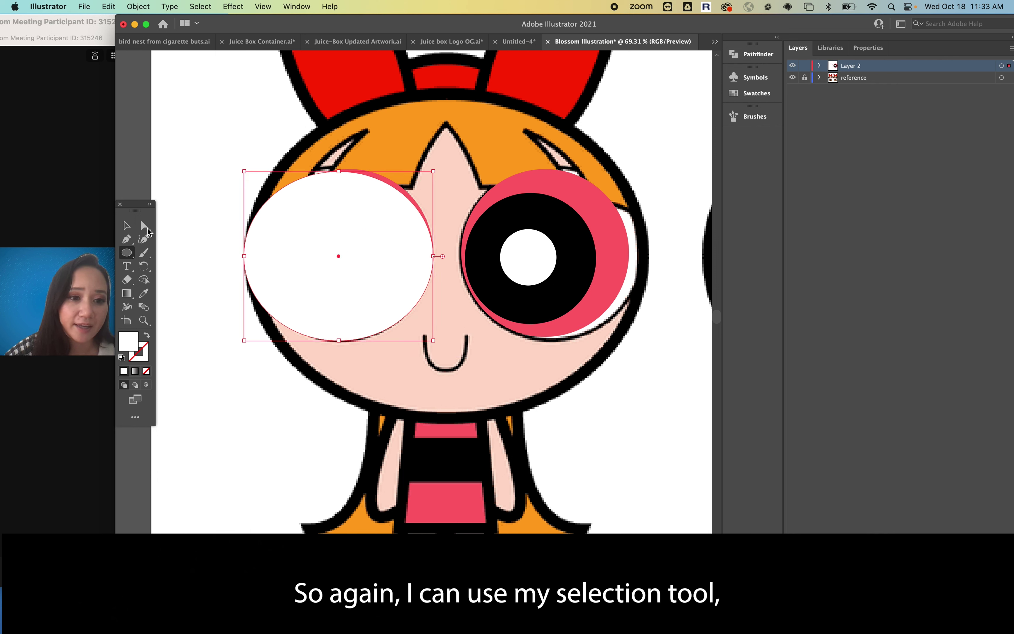
Adjust the white ellipse's edges to match the outline of the left-hand eye, narrowing it on its outer side
click(127, 226)
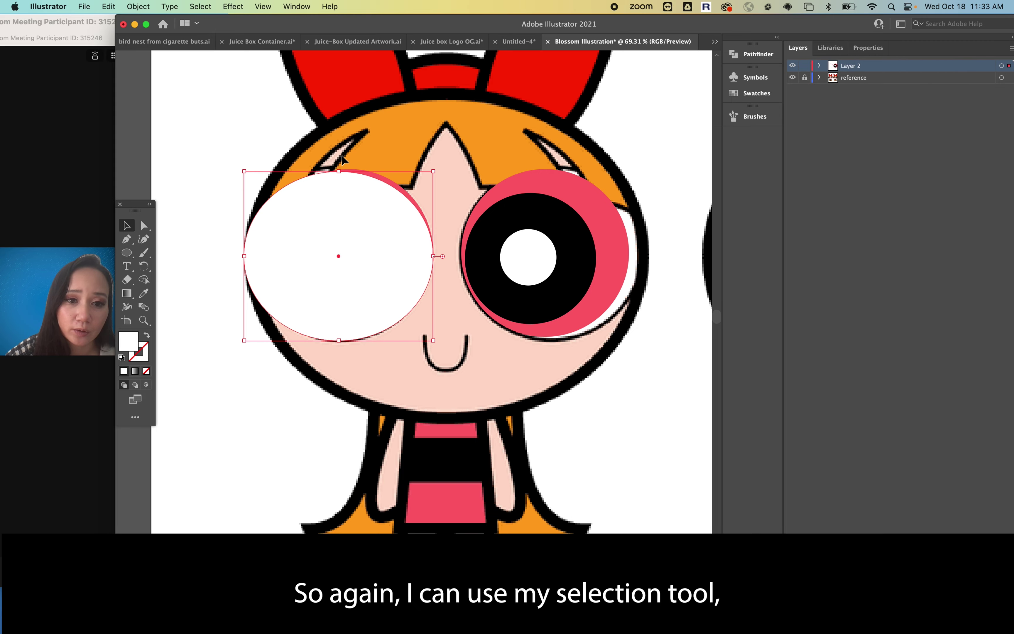
scroll(341, 159, up, 2)
drag(339, 180, 332, 174)
scroll(339, 175, up, 3)
scroll(332, 174, down, 1)
scroll(332, 174, down, 4)
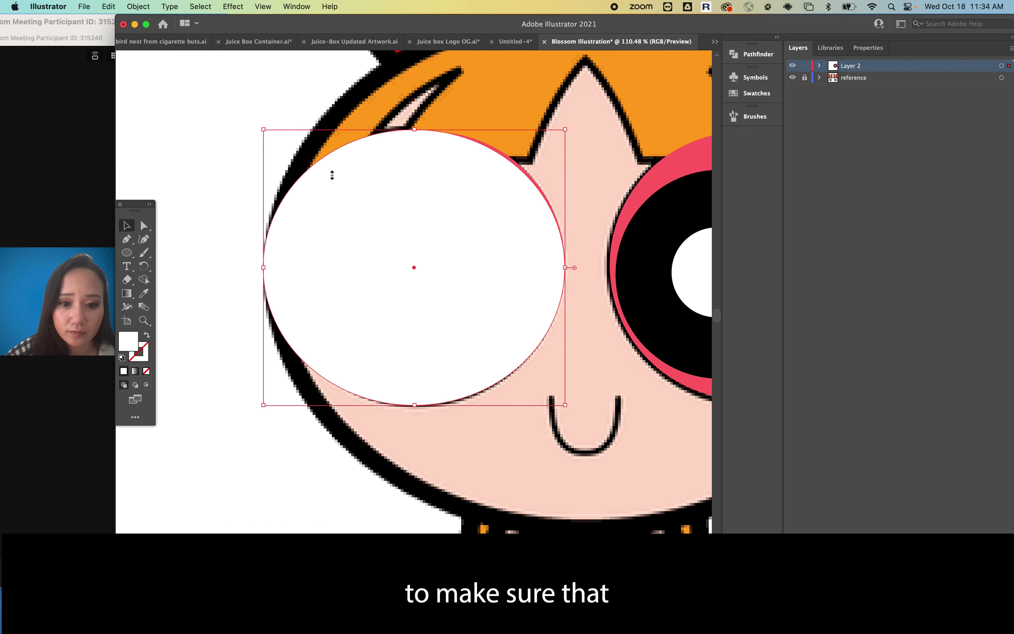
scroll(351, 340, down, 2)
drag(254, 236, 268, 236)
scroll(268, 236, down, 3)
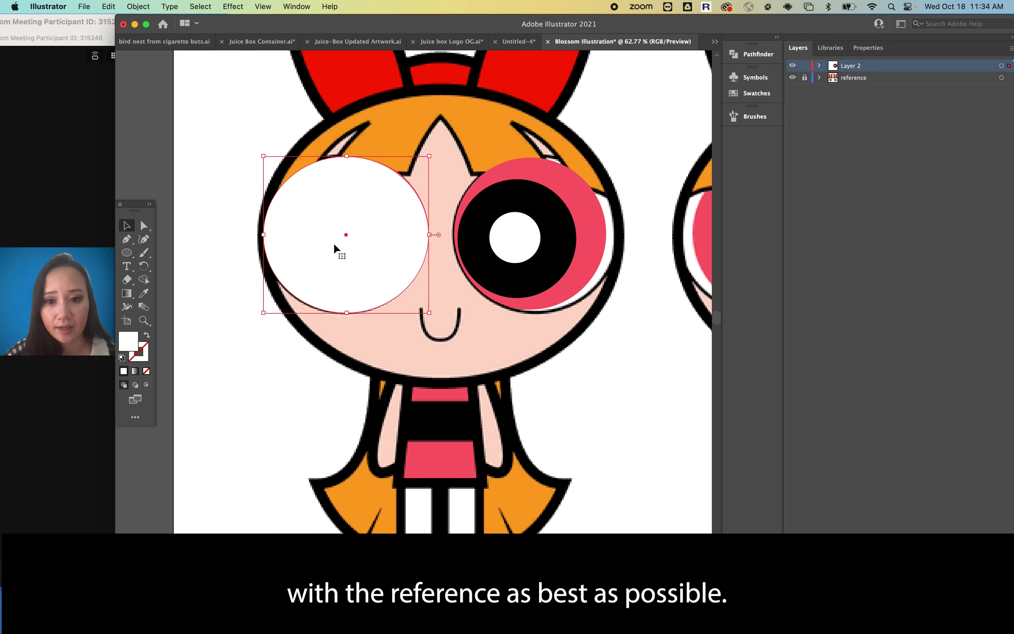
Send the white ellipse to the back behind the pink circle and duplicate it onto the right-hand eye, clearing the selection
click(138, 6)
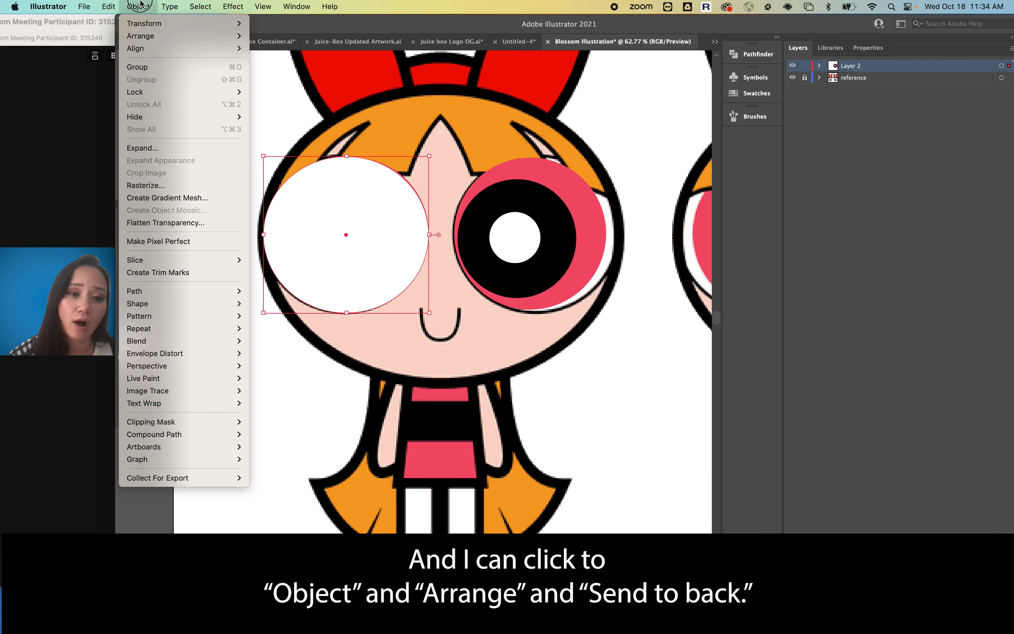
mouse_move(233, 38)
click(296, 72)
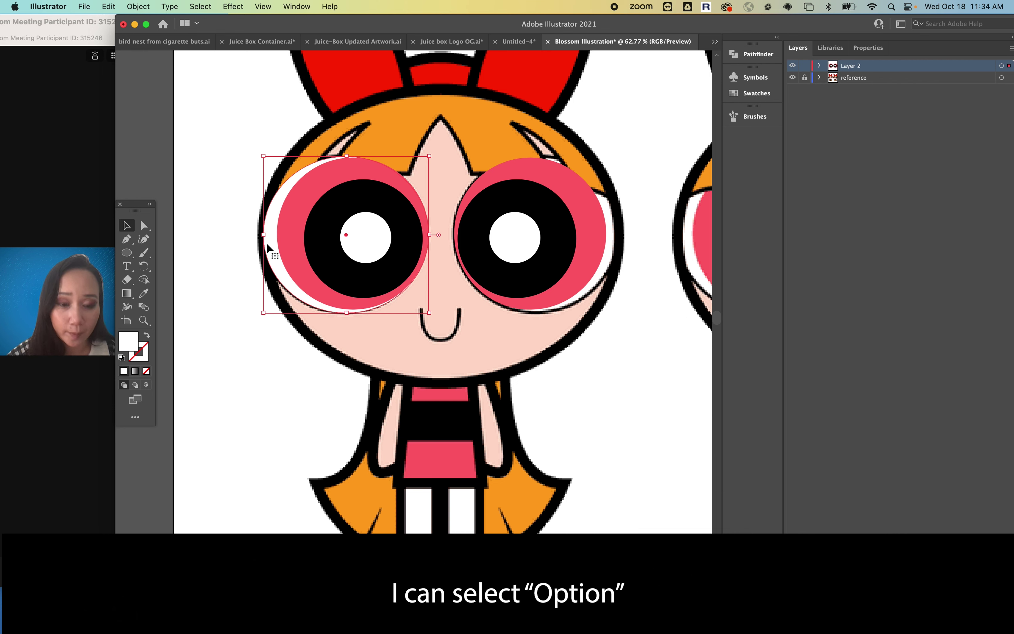
drag(268, 243, 461, 249)
click(465, 410)
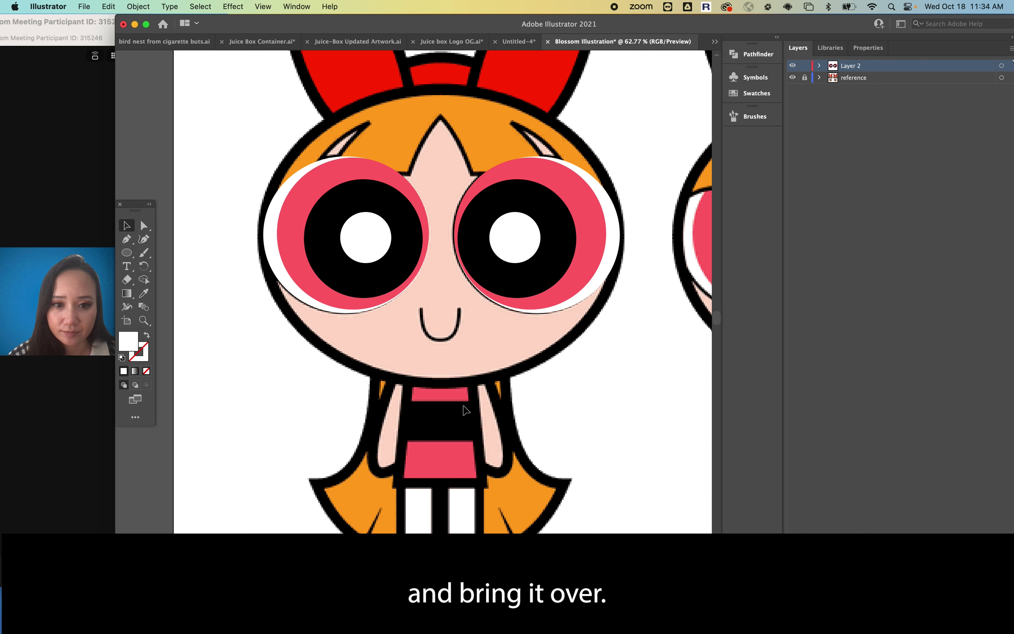
Select the white ellipse of the right-hand eye and give it a black (000000) stroke
click(619, 233)
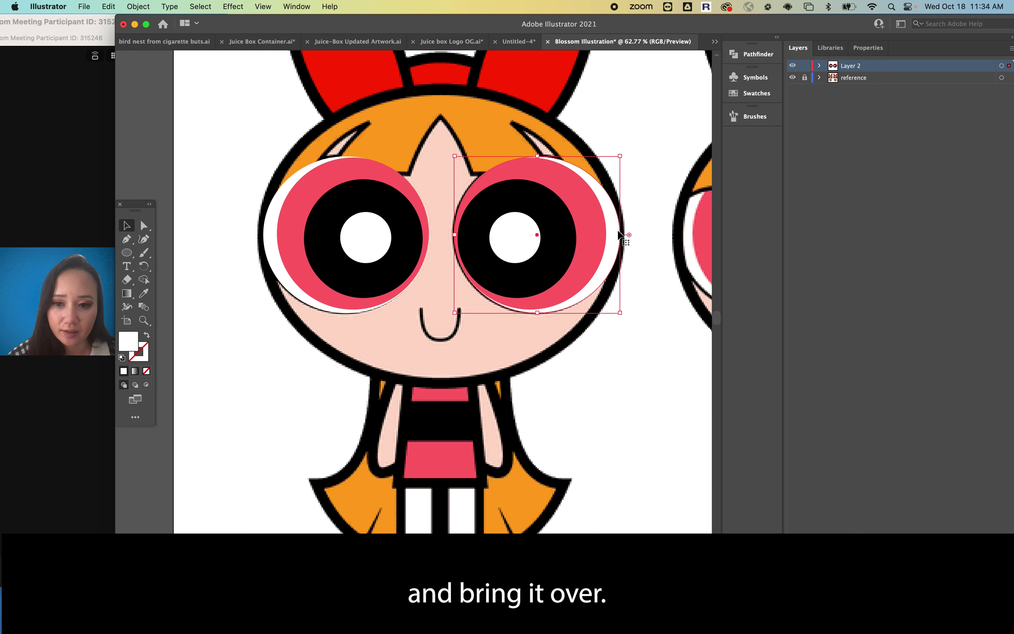
click(496, 338)
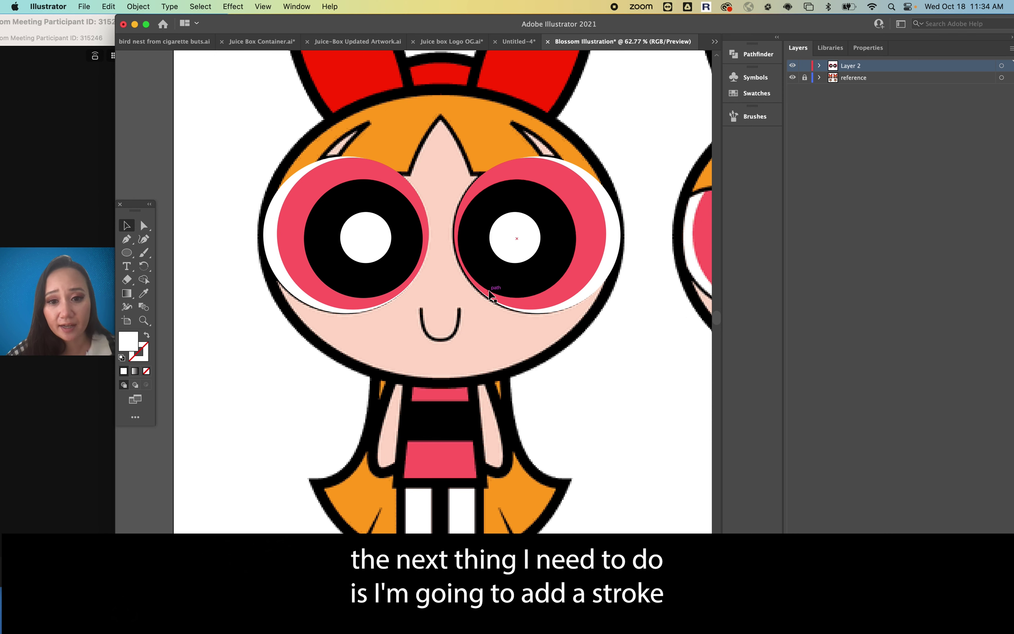
click(616, 213)
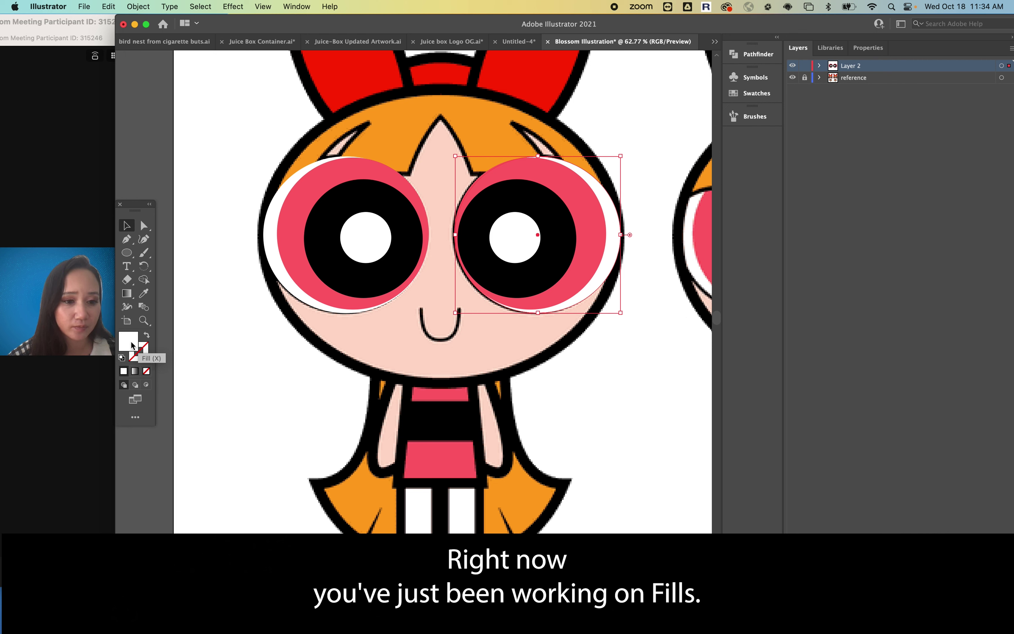
click(147, 354)
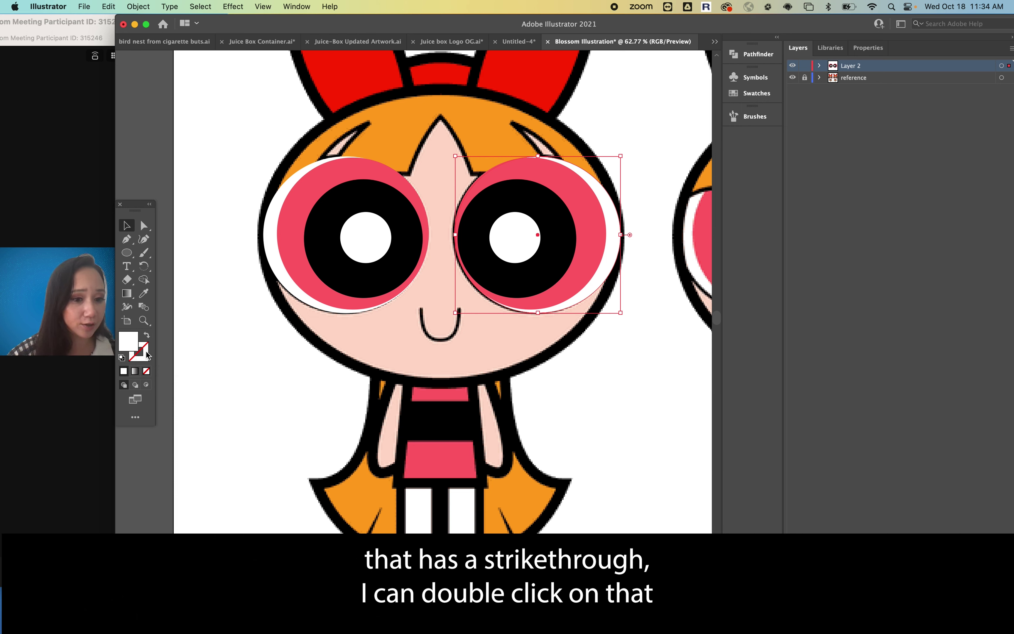
double_click(147, 354)
click(338, 241)
drag(337, 240, 277, 294)
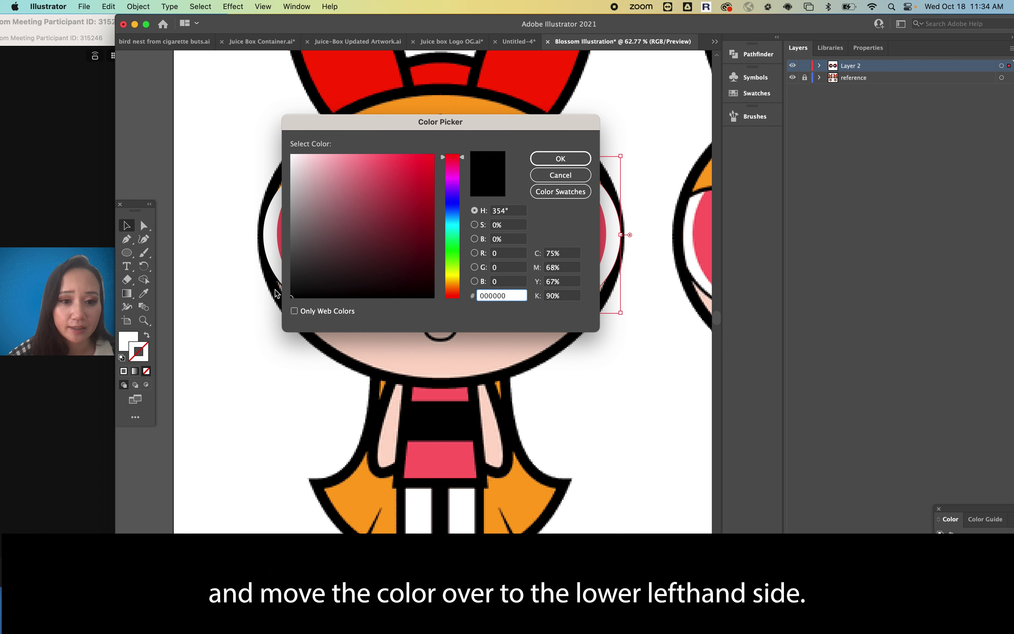
click(541, 164)
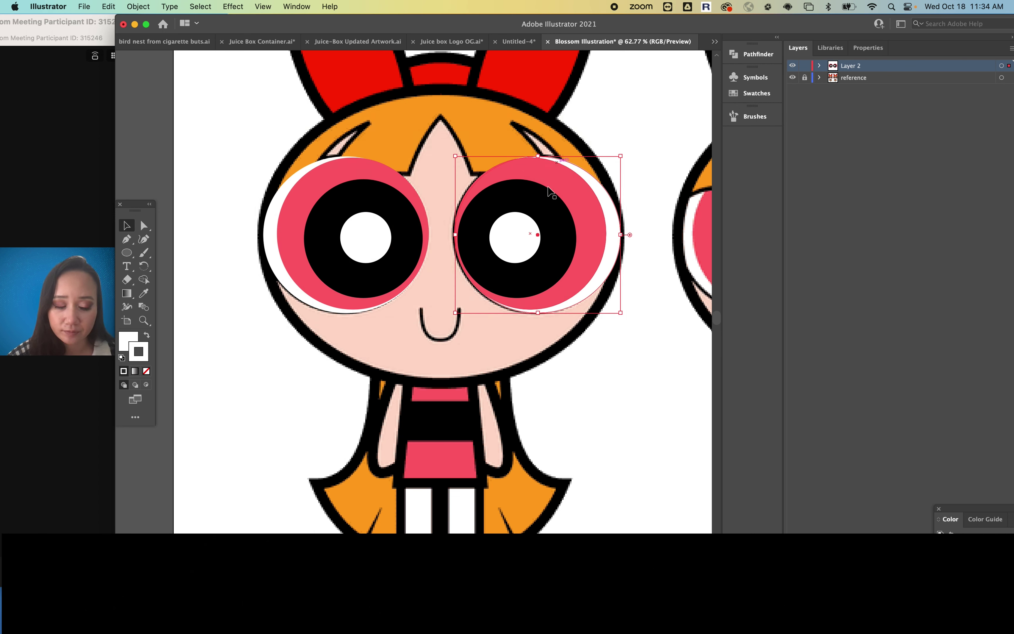
double_click(128, 339)
click(335, 275)
drag(336, 275, 272, 294)
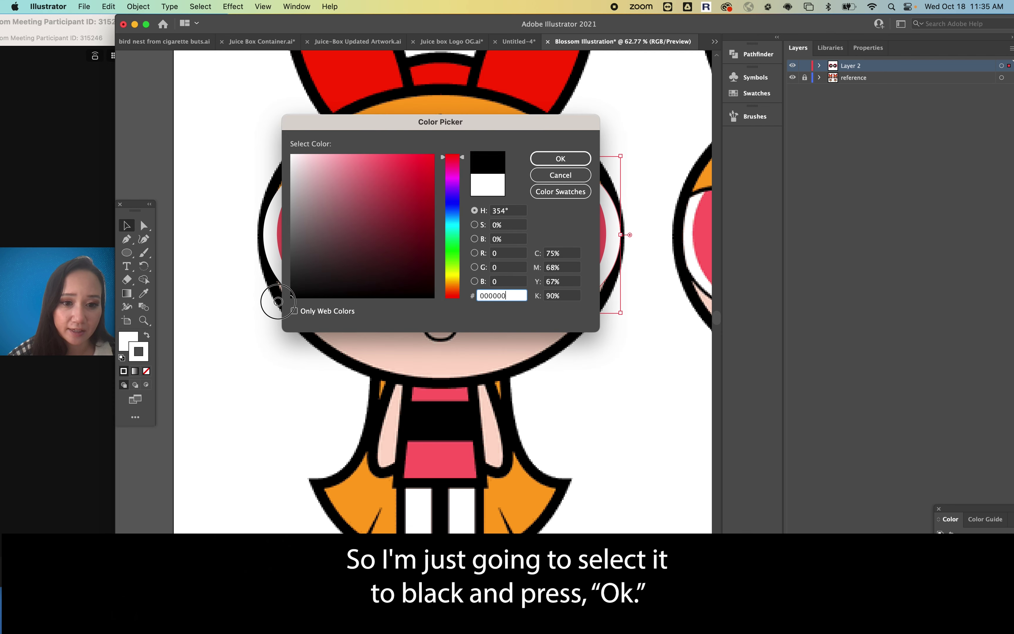
click(550, 159)
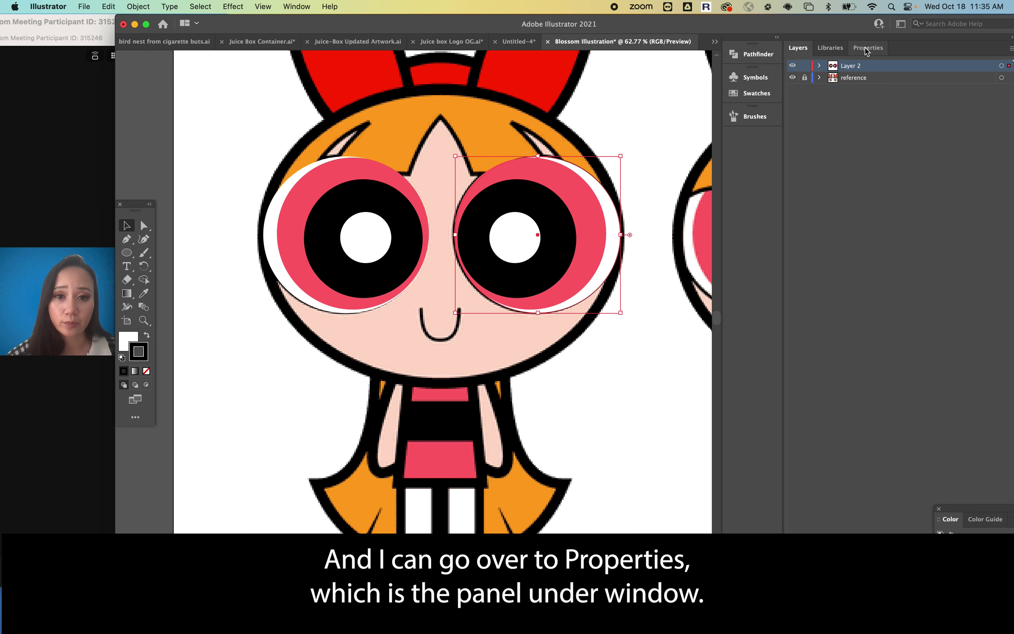
Show the object properties and set the right-hand white ellipse's stroke weight to 5 px
click(297, 6)
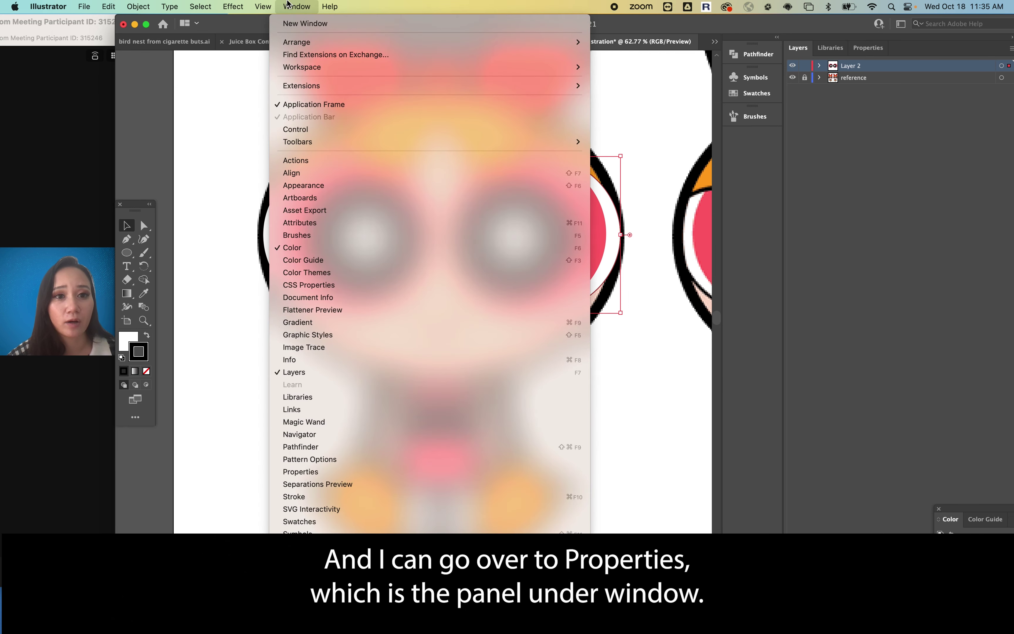
scroll(329, 420, down, 5)
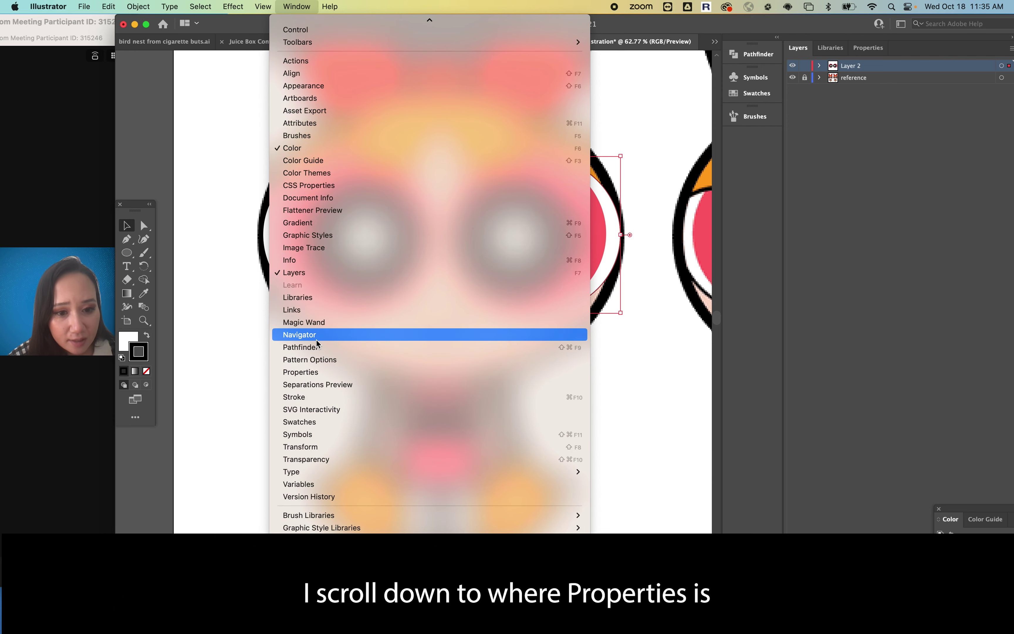
click(311, 372)
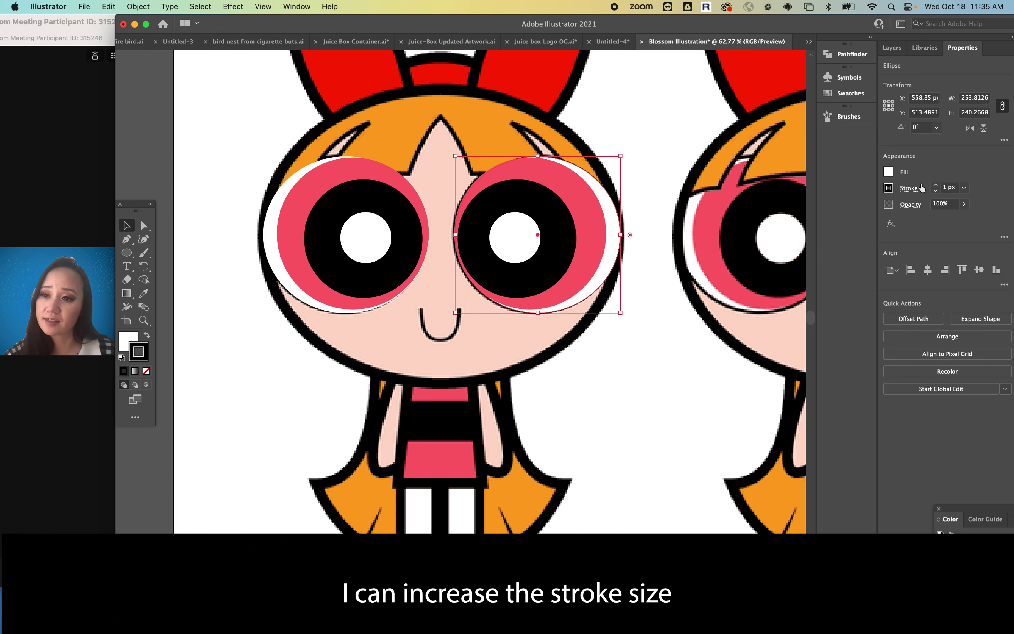
click(936, 185)
click(936, 185)
click(935, 185)
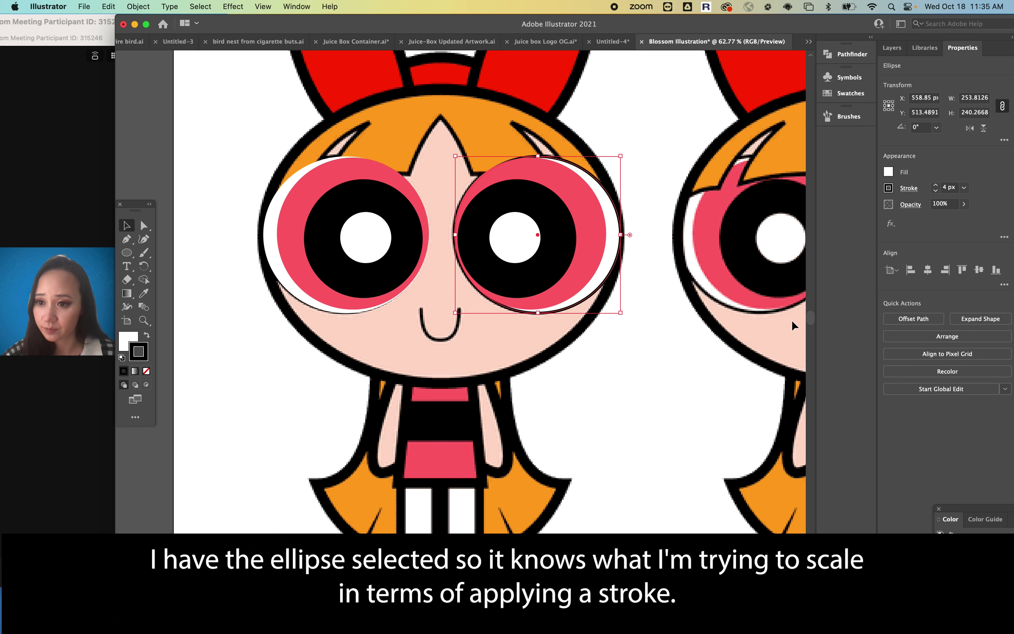
click(935, 185)
click(935, 185)
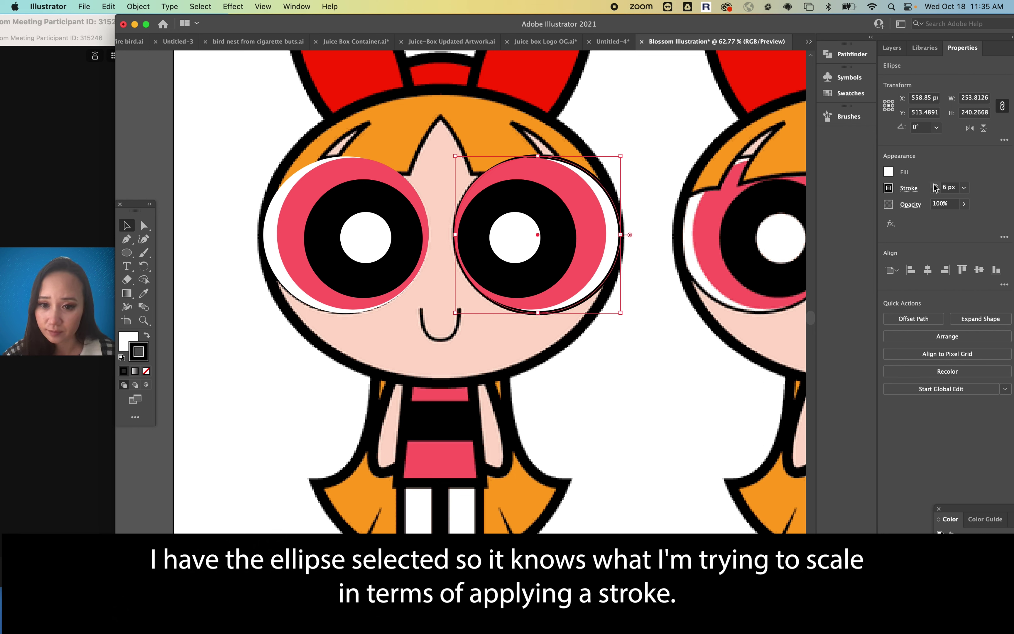
click(936, 192)
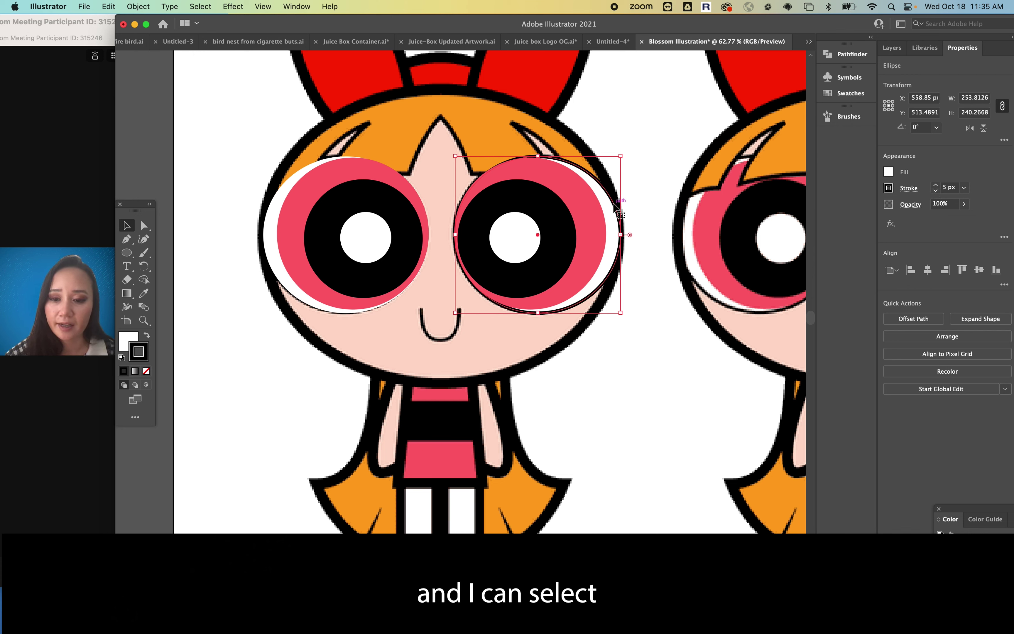
Select the left-hand eye's white ellipse and choose black (000000) for its stroke color
click(266, 230)
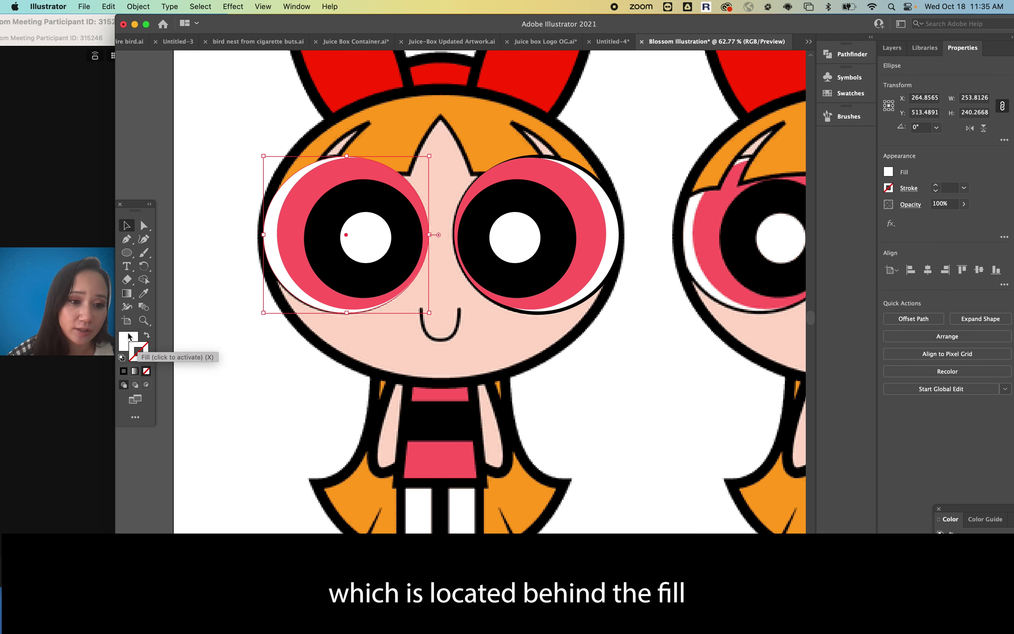
click(147, 359)
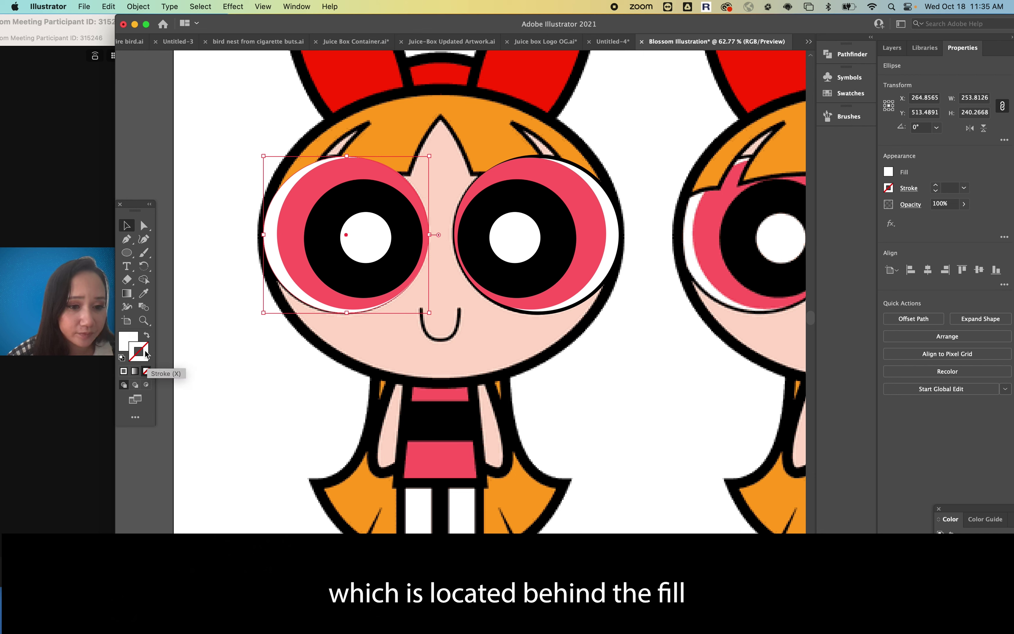
double_click(142, 354)
click(320, 263)
mouse_move(320, 263)
mouse_down()
mouse_move(289, 283)
mouse_move(284, 302)
mouse_up()
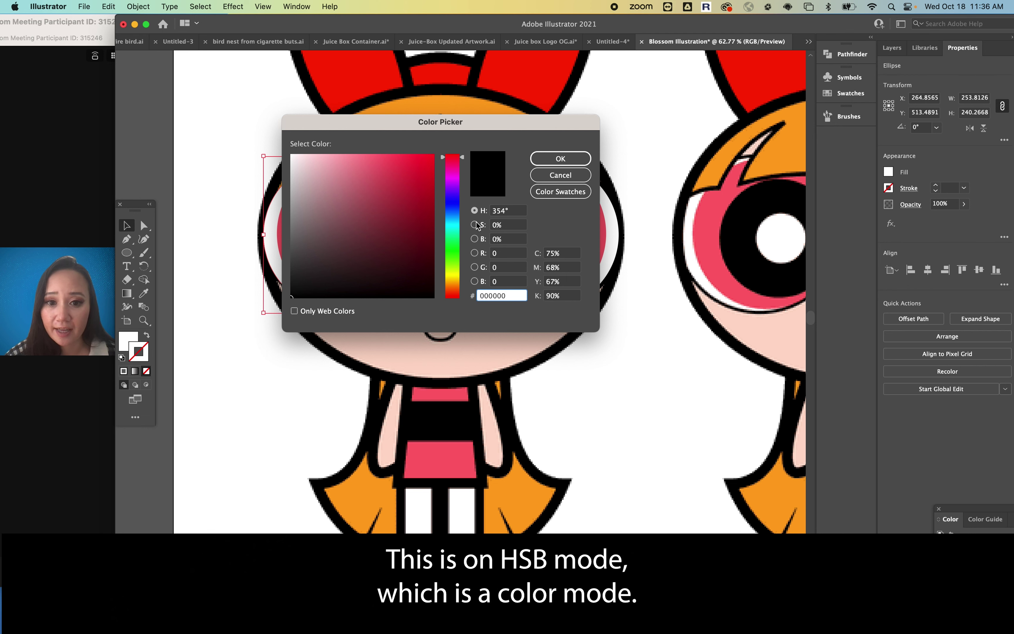
Switch the color picker between the red (RGB) and hue (HSB) modes, finishing on hue
click(474, 252)
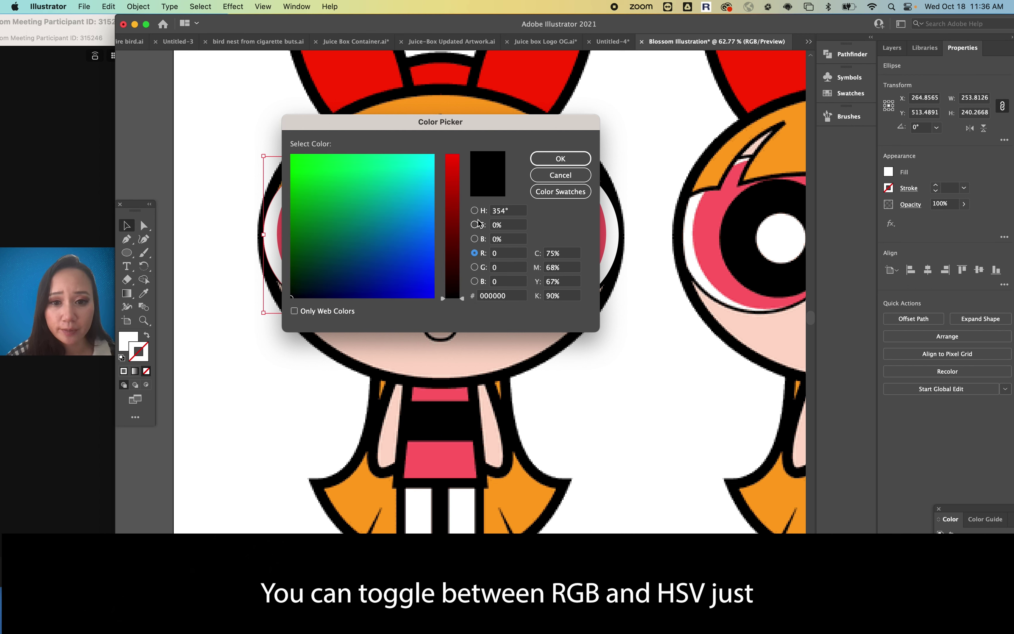
click(475, 210)
click(475, 253)
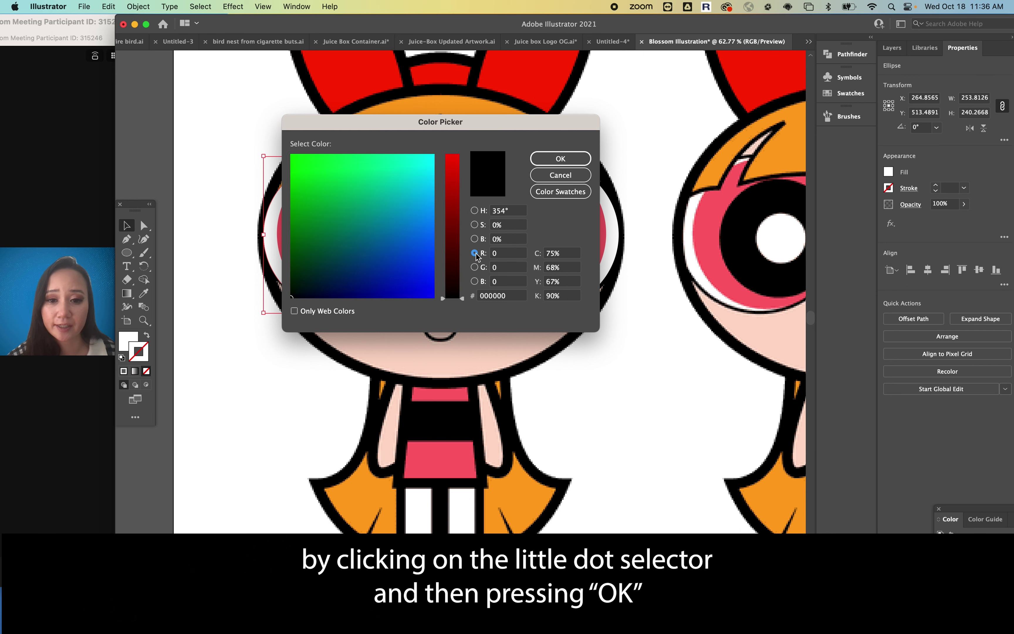
click(475, 210)
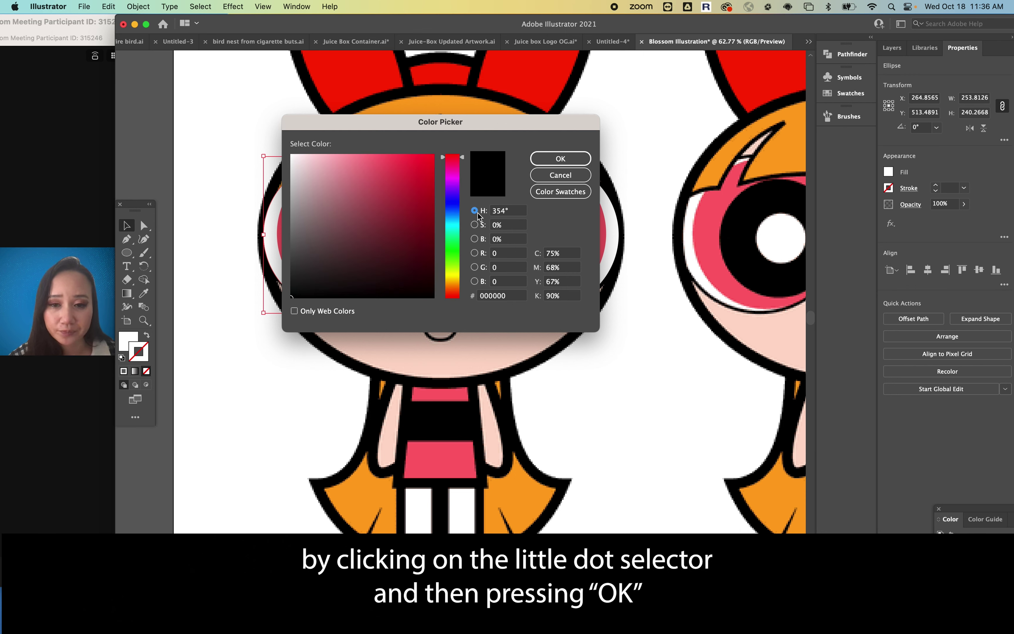
Accept the picked color and set the left-hand white ellipse's stroke to black (000000) again
click(552, 159)
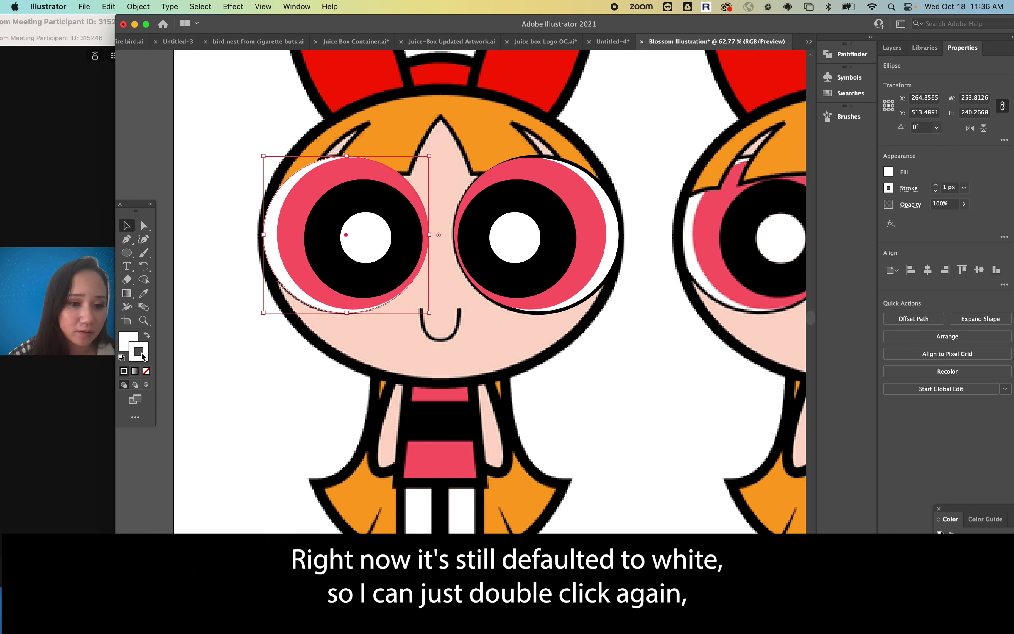
double_click(146, 363)
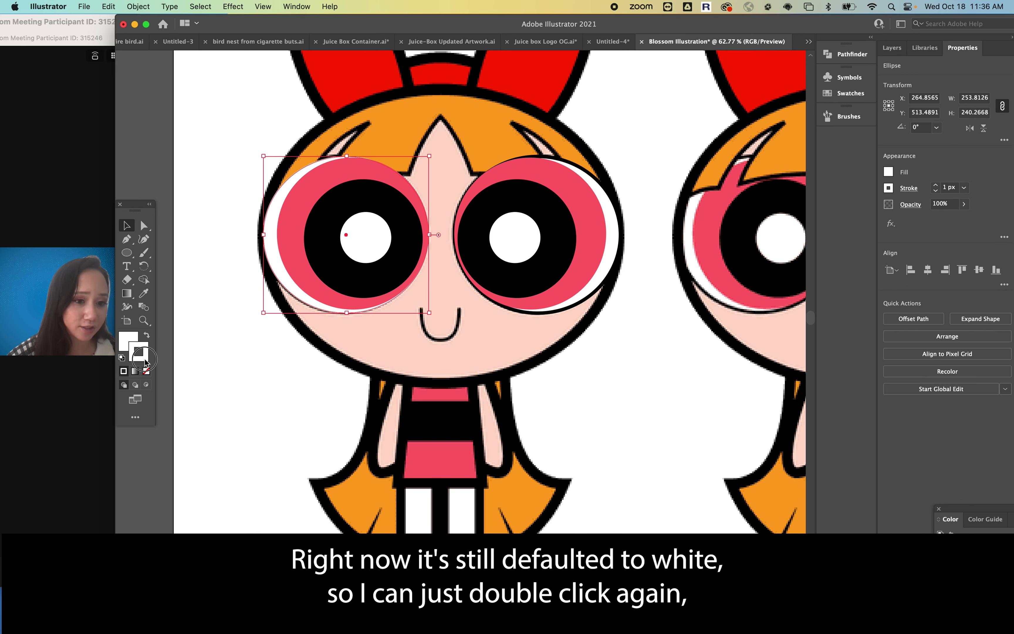
drag(310, 275, 279, 309)
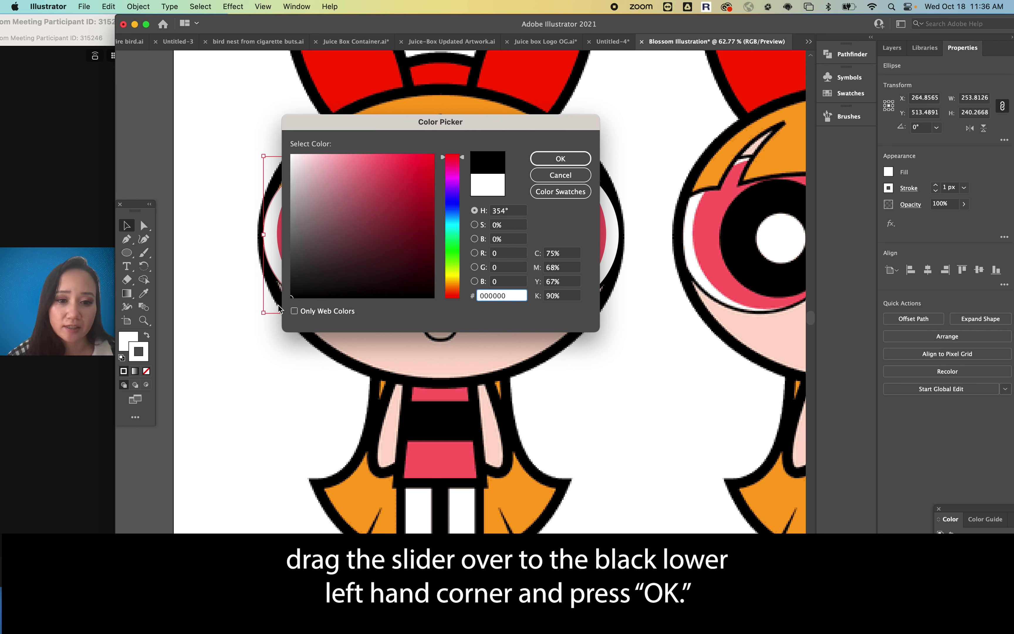
click(576, 160)
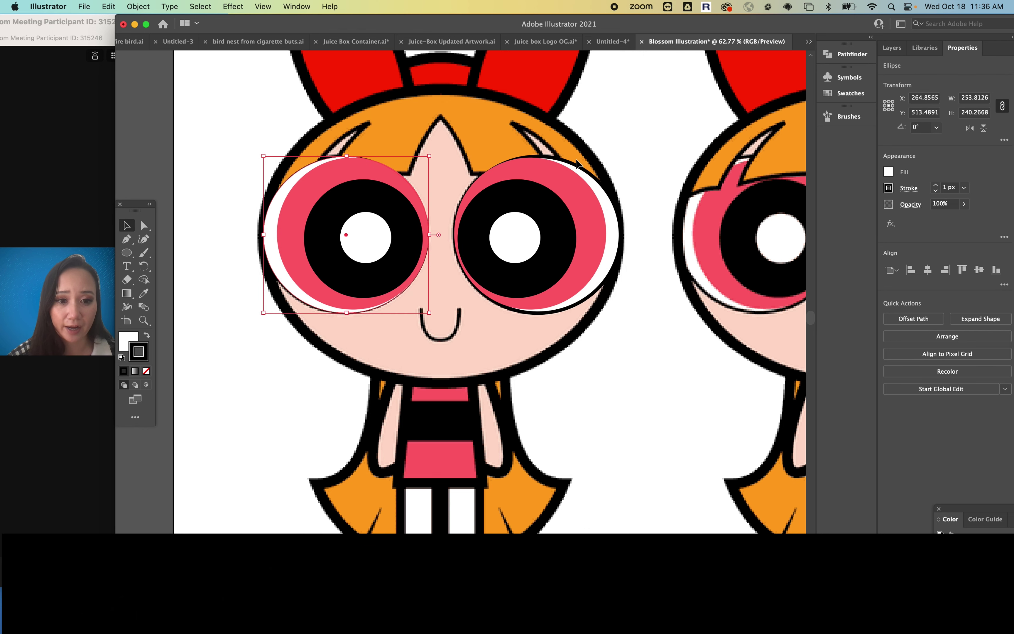
Set the left-hand white ellipse's stroke weight to 6 px and clear the selection
click(936, 185)
click(936, 185)
click(936, 185)
click(937, 185)
click(936, 185)
click(936, 185)
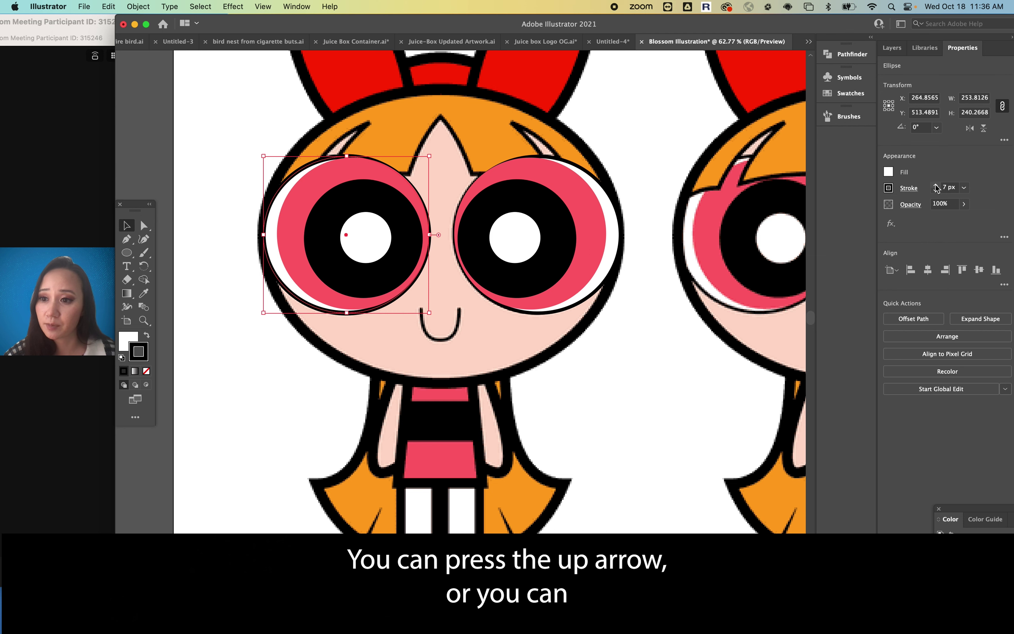
click(935, 191)
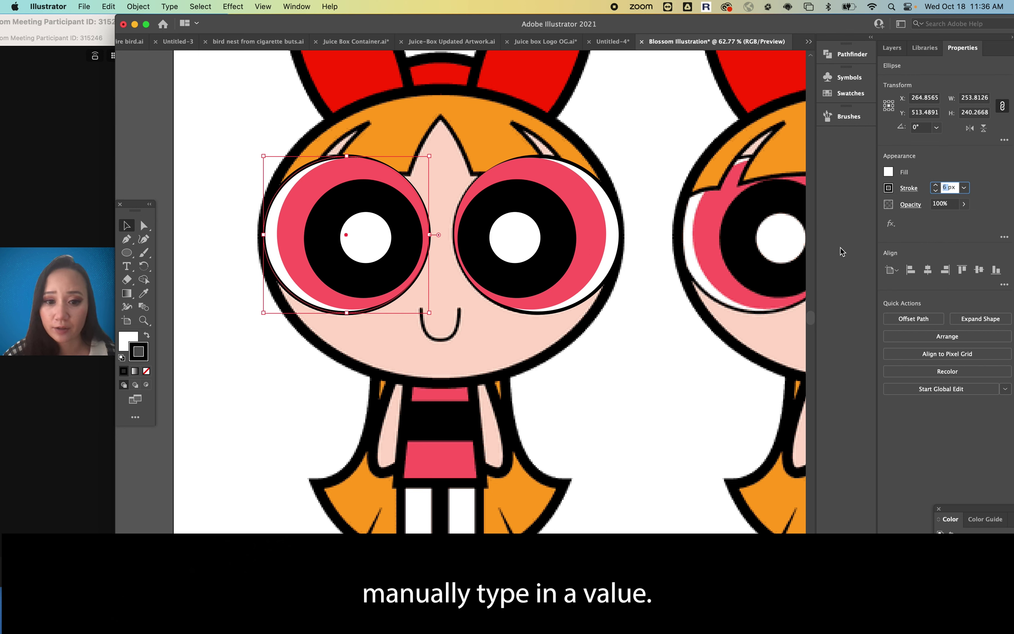
click(578, 385)
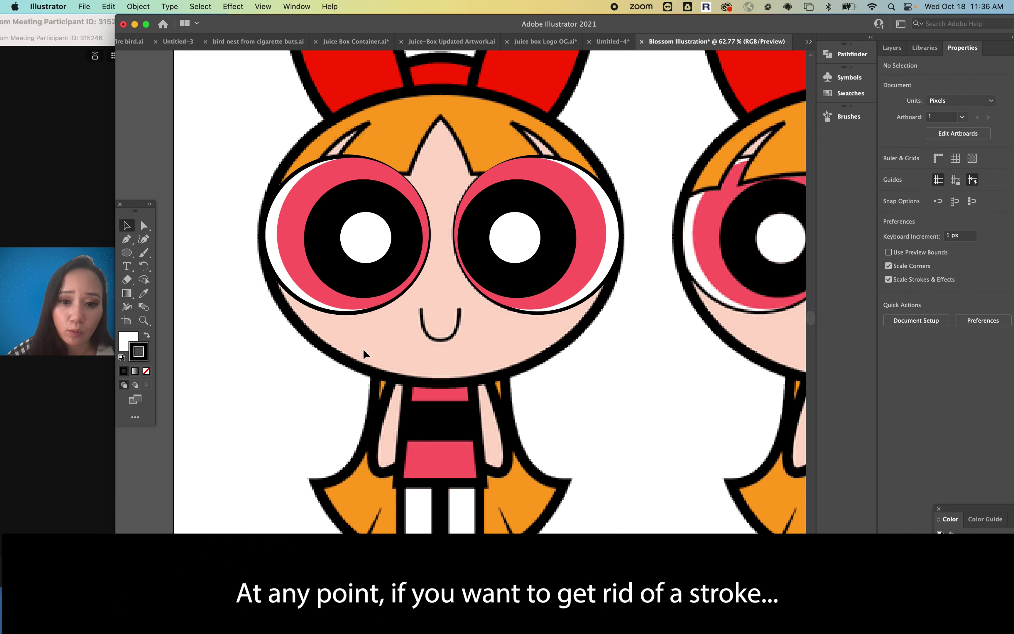
Try a solid black stroke and a gradient stroke on the left-hand eye's pink circle, and set its stroke to none
click(299, 273)
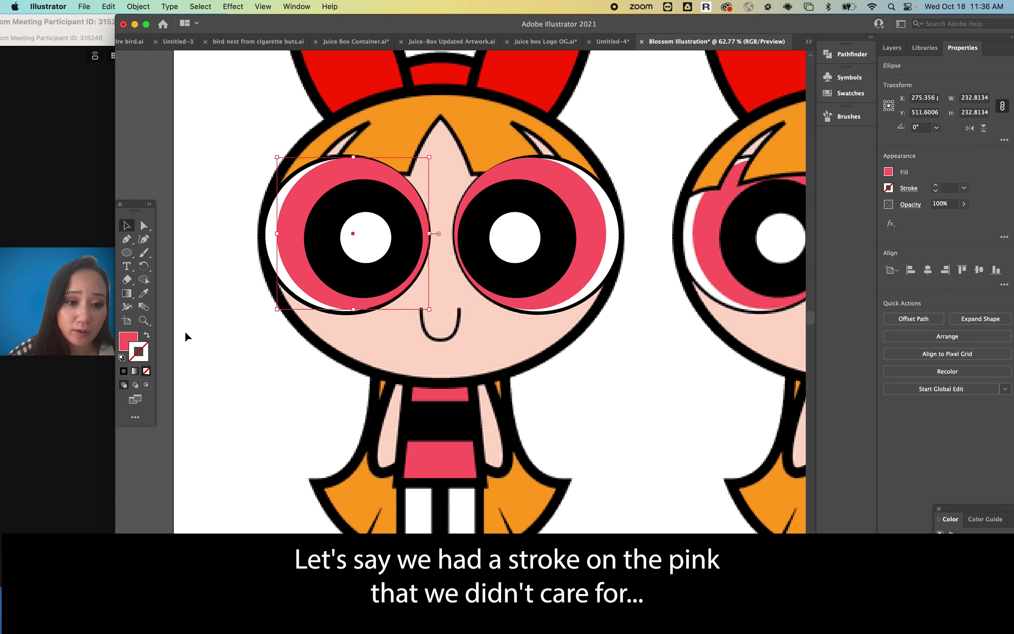
click(124, 371)
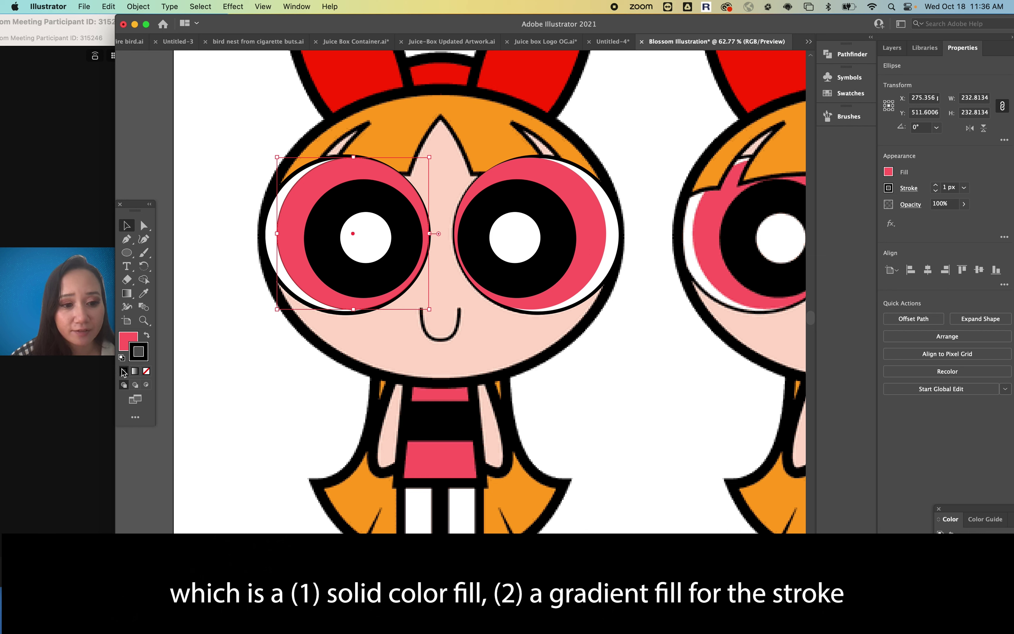
click(135, 372)
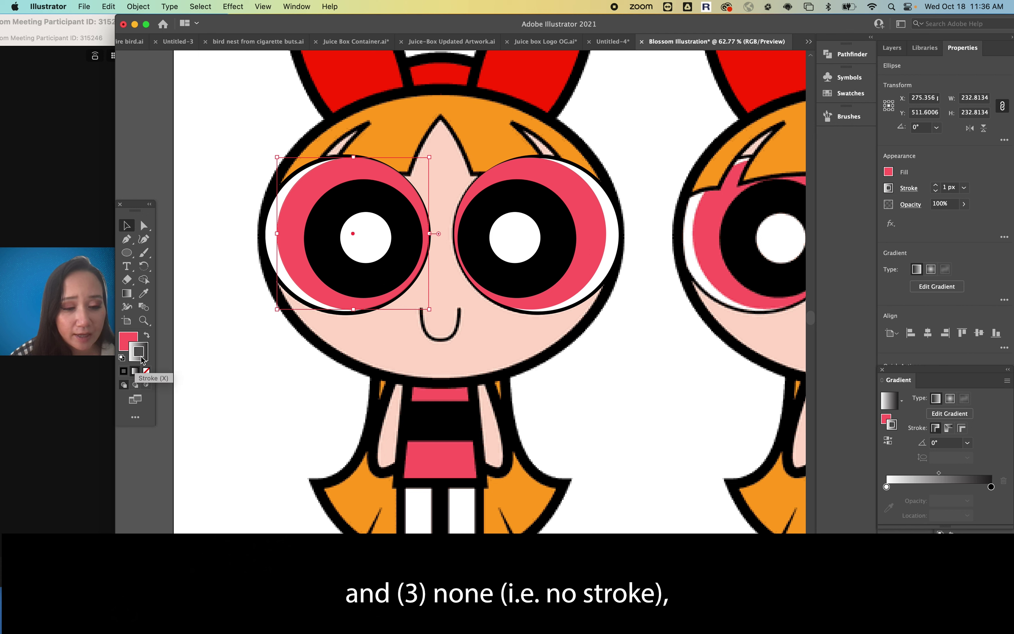
click(146, 372)
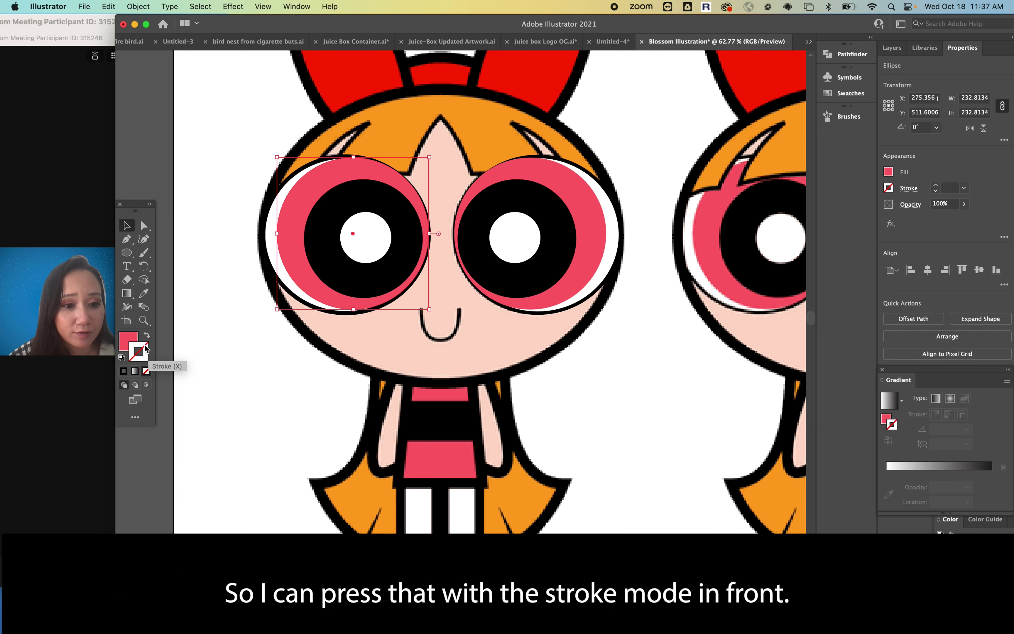
Set the left-hand pink circle's fill to none and undo that change
click(128, 339)
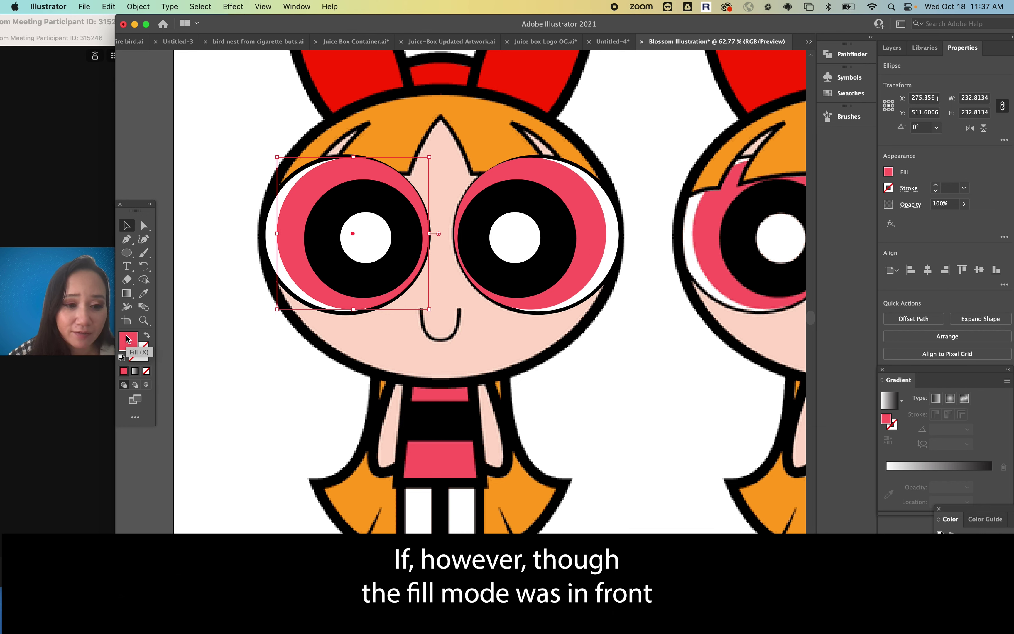
click(148, 371)
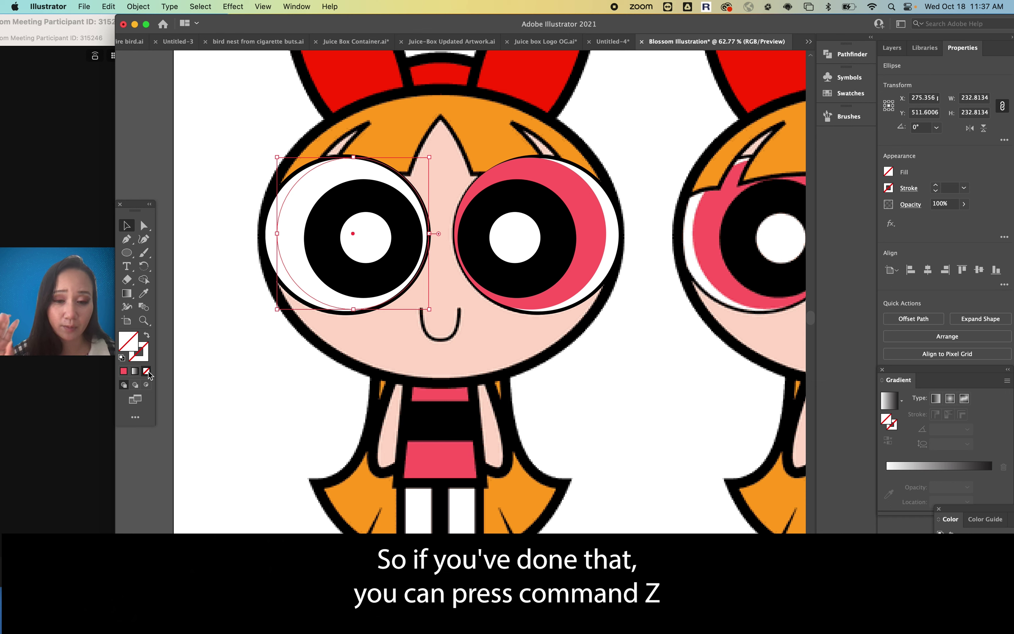
click(113, 5)
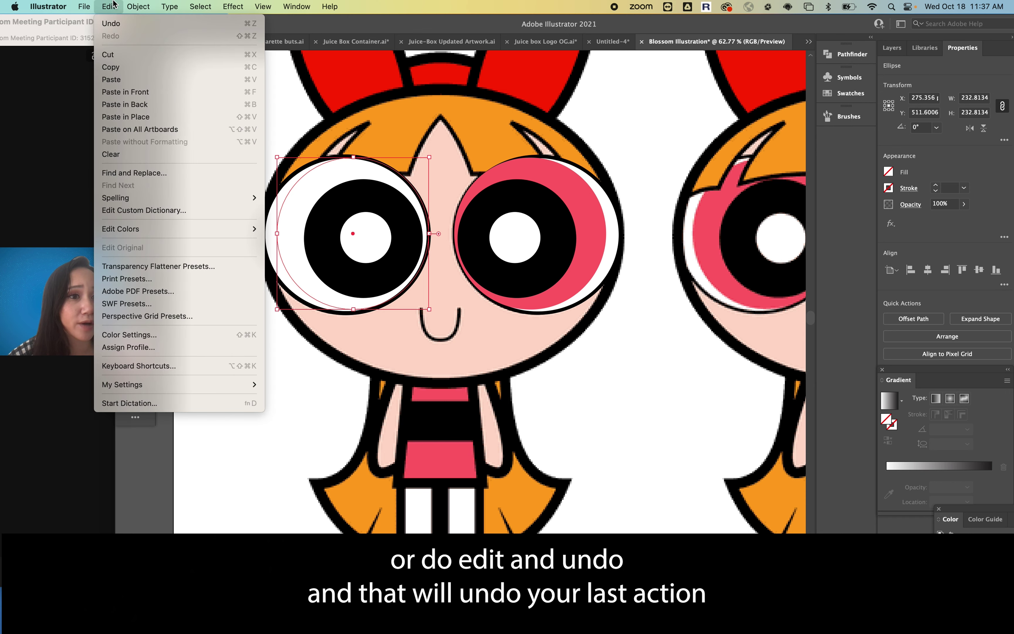
click(111, 23)
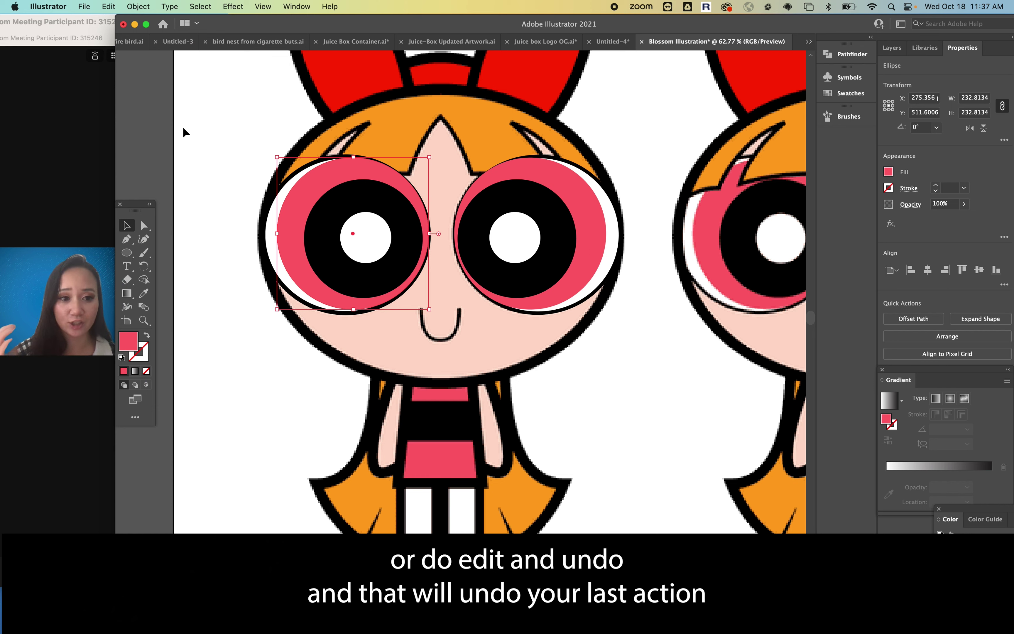
Check the fill and stroke settings of the left-hand eye's black and white circles and clear the selection
click(331, 229)
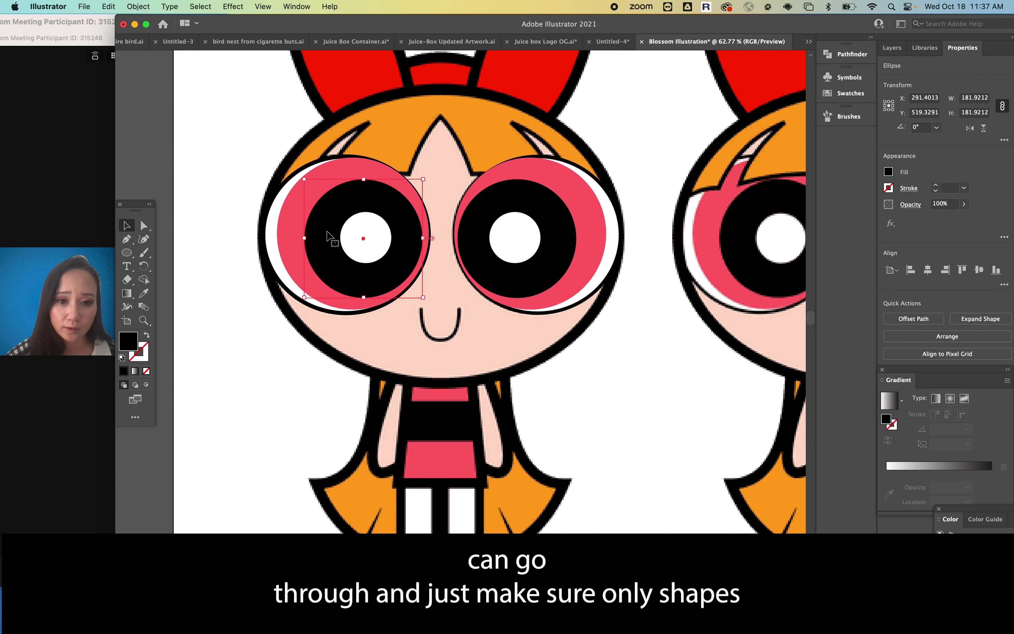
click(350, 230)
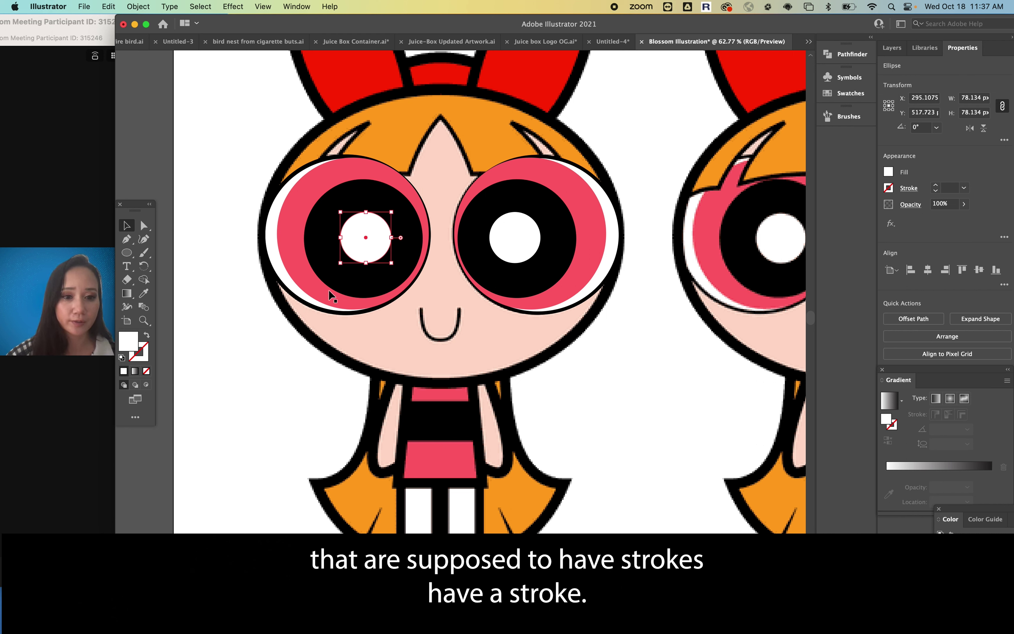
click(255, 380)
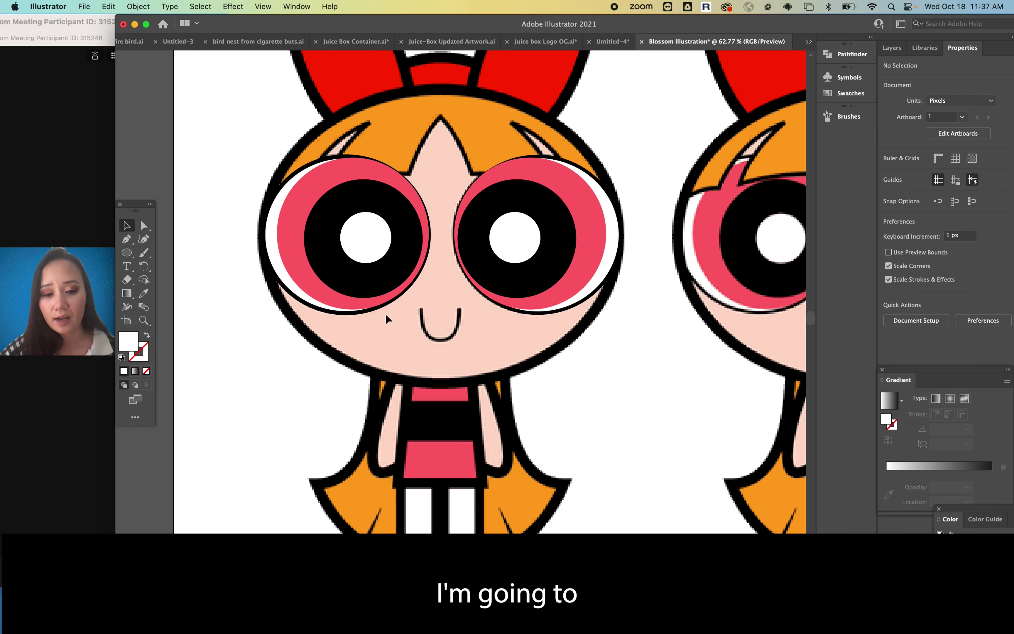
With nothing selected, set the fill color to black (000000) and swap it with the stroke, leaving no fill
scroll(392, 329, down, 4)
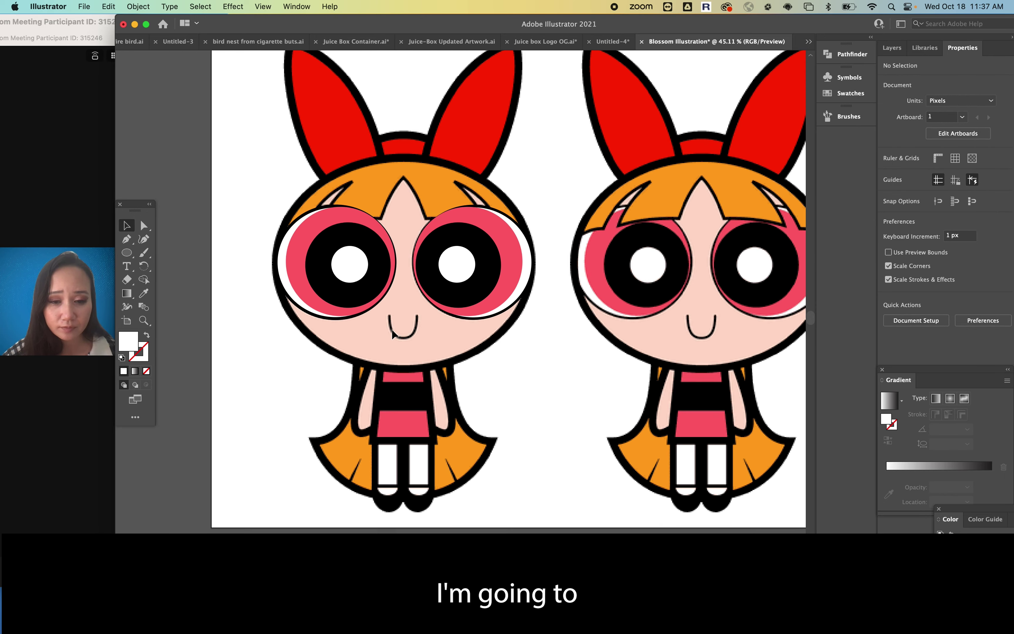
scroll(396, 332, up, 4)
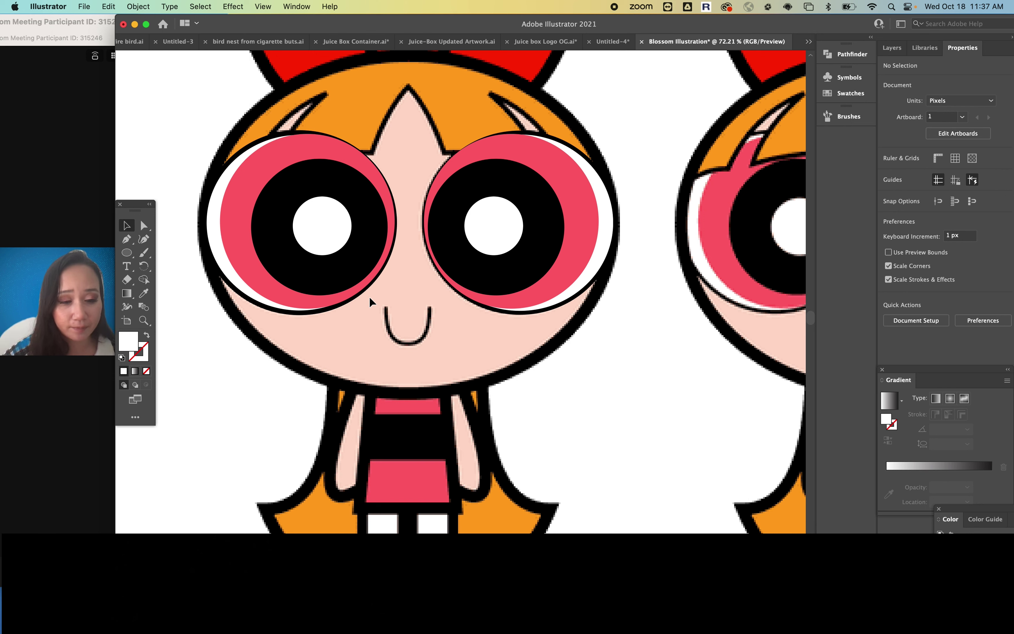
double_click(132, 344)
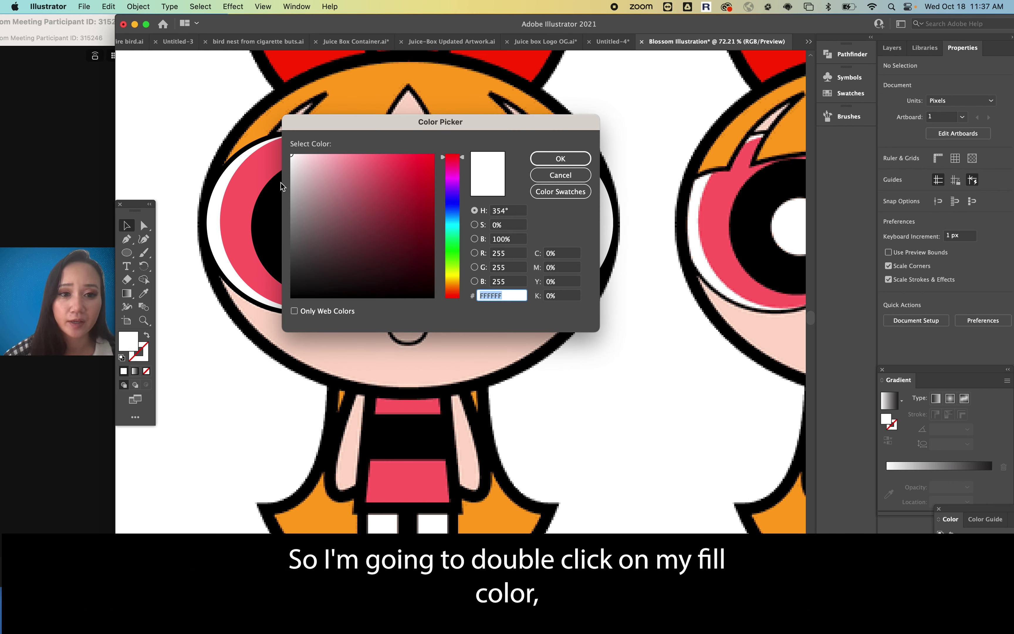
mouse_move(293, 156)
mouse_down()
mouse_move(271, 324)
mouse_move(299, 285)
mouse_move(288, 304)
mouse_up()
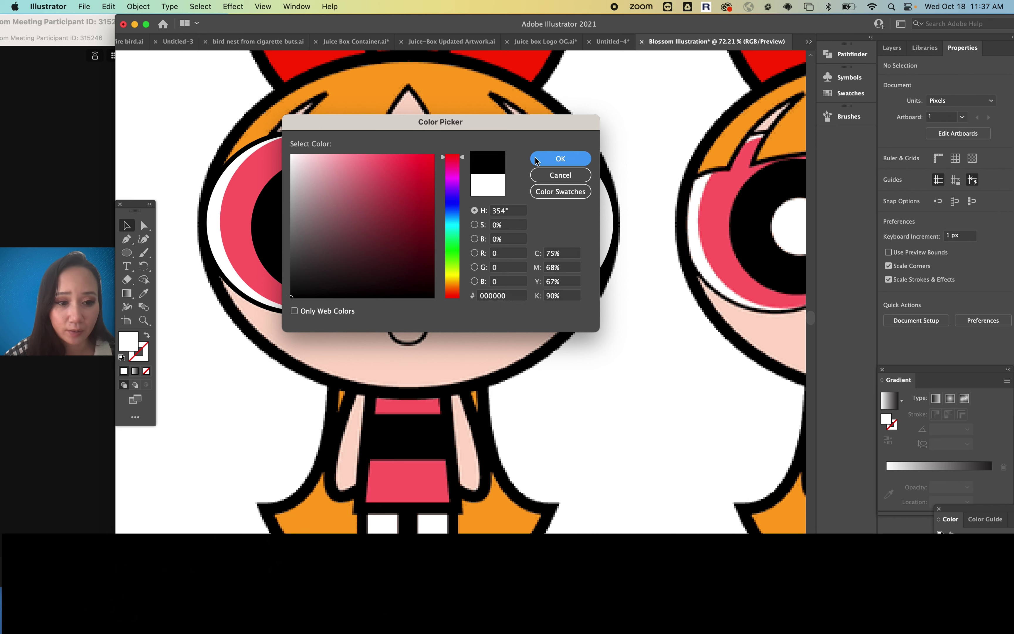
click(532, 161)
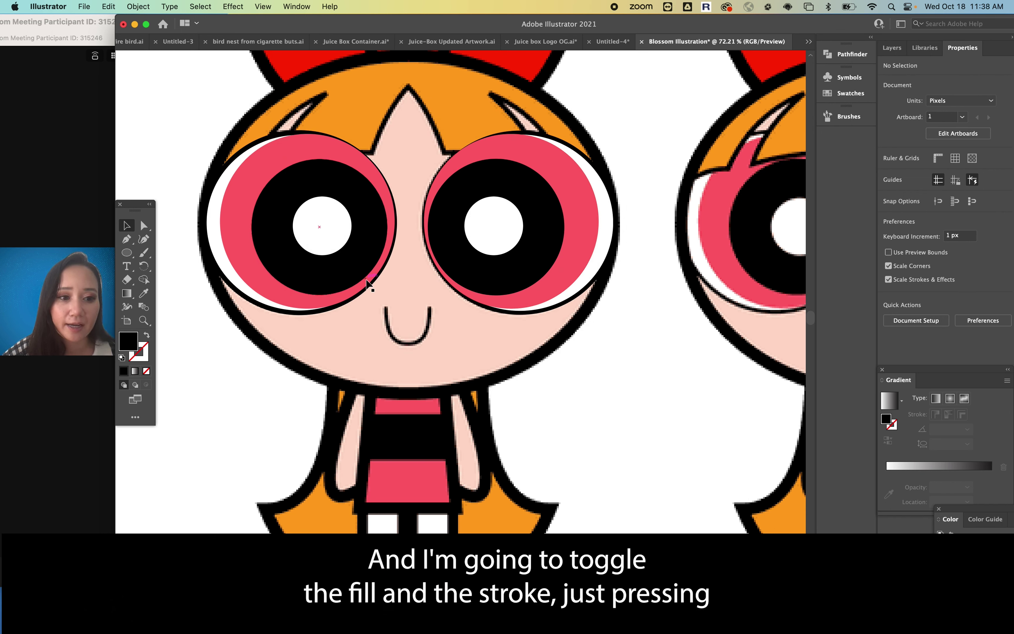
click(147, 336)
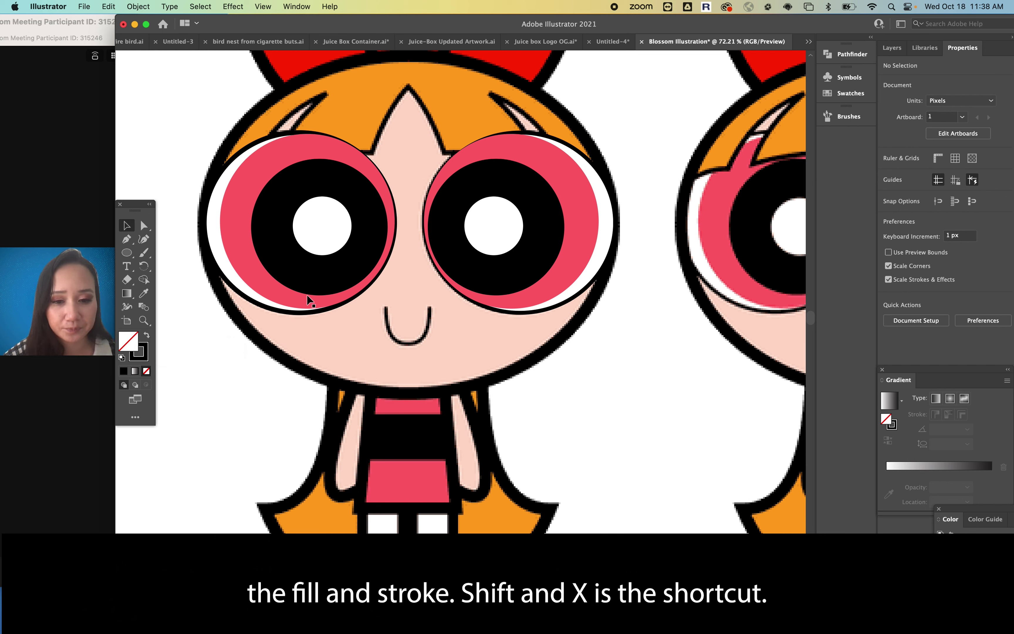
Draw an unfilled rectangle about 61 by 55 px over the reference mouth and set its stroke weight to 6 px
key(m)
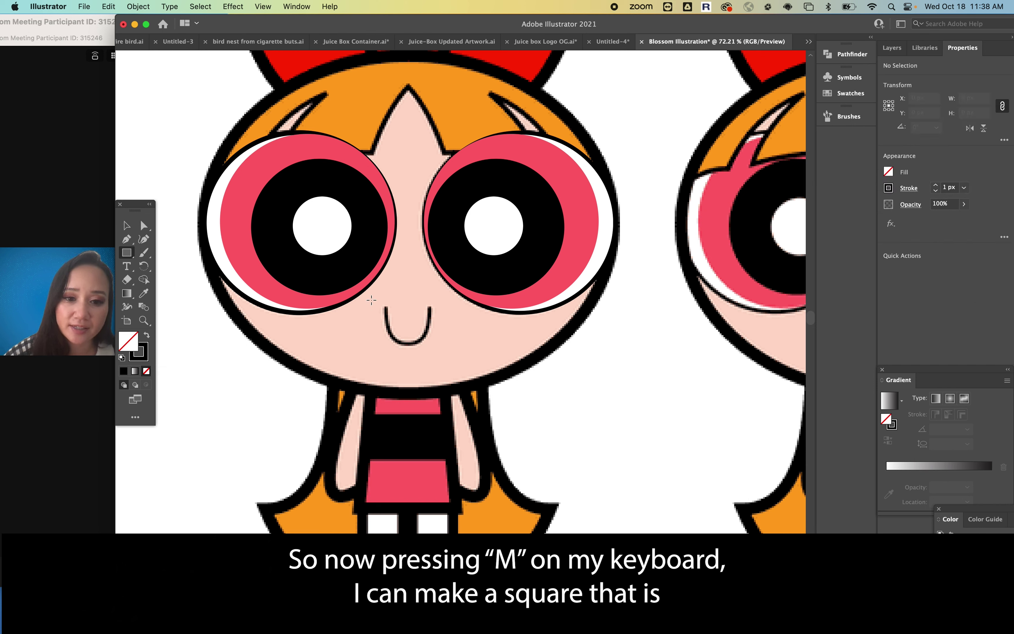
drag(385, 304, 432, 344)
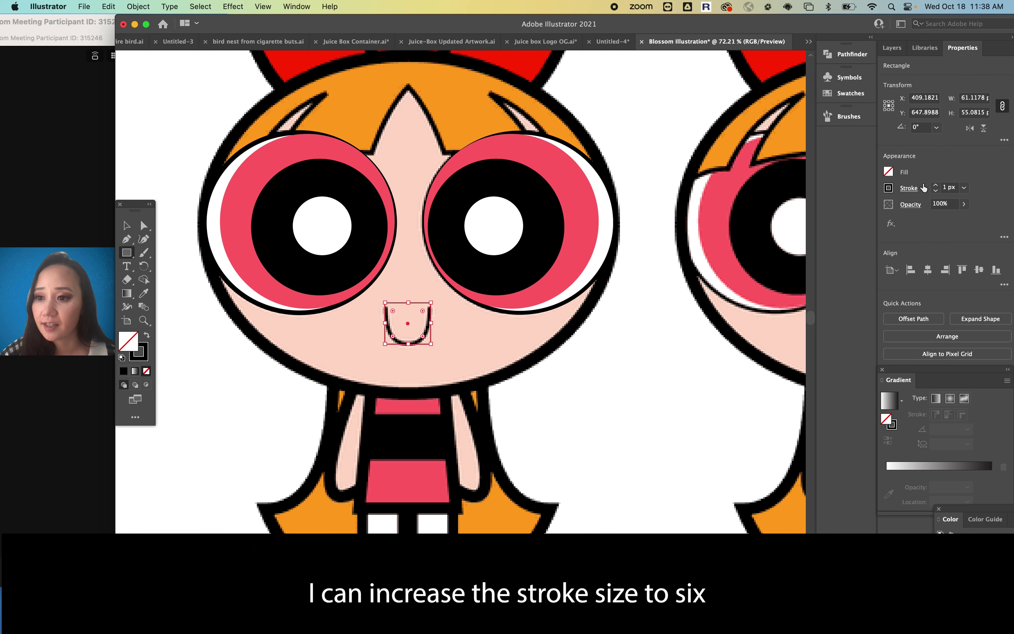
click(936, 185)
click(936, 185)
click(936, 185)
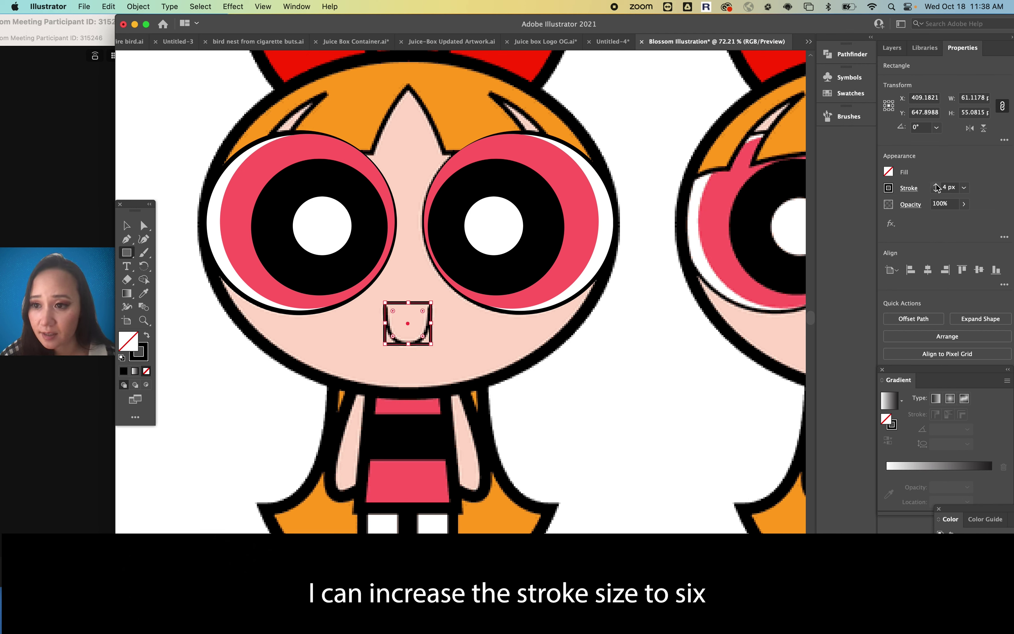
click(936, 184)
click(936, 185)
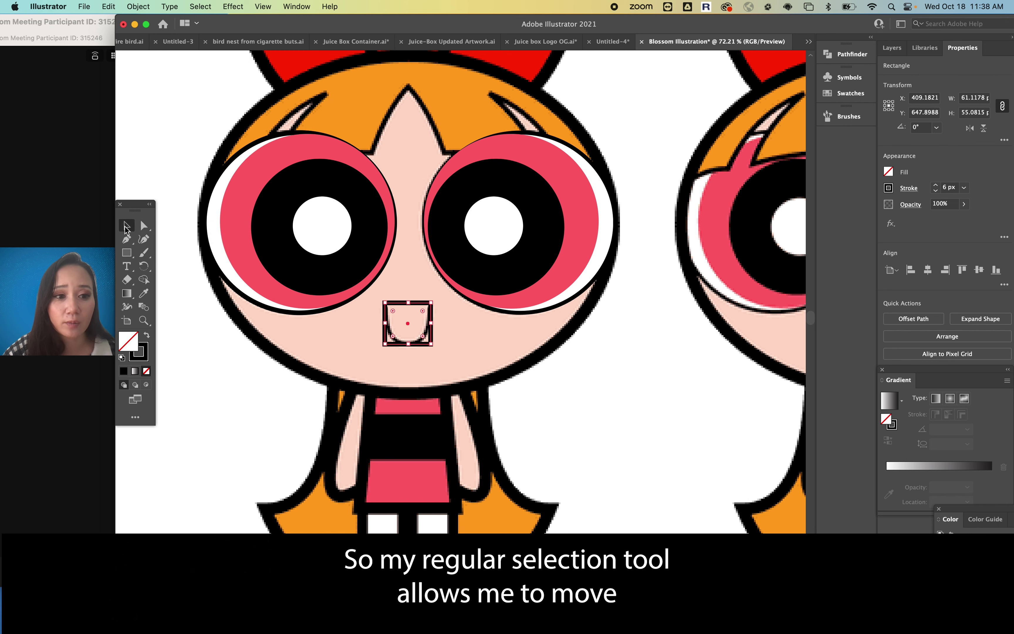
Round both bottom corners of the mouth rectangle fully inward with the Direct Selection tool to form a U-shaped base
drag(400, 287, 436, 334)
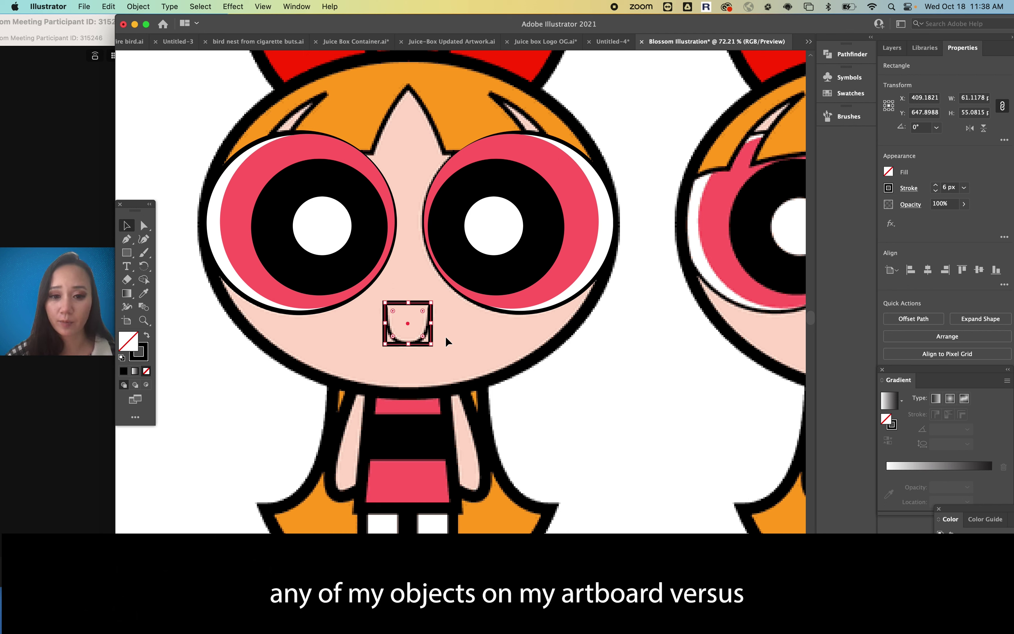
click(143, 226)
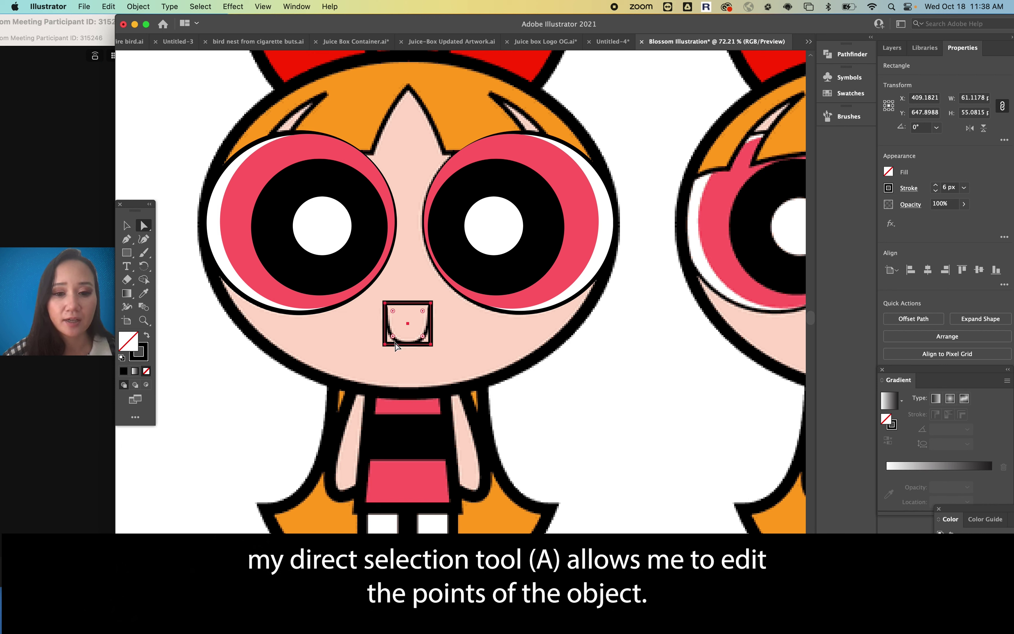
scroll(399, 352, up, 5)
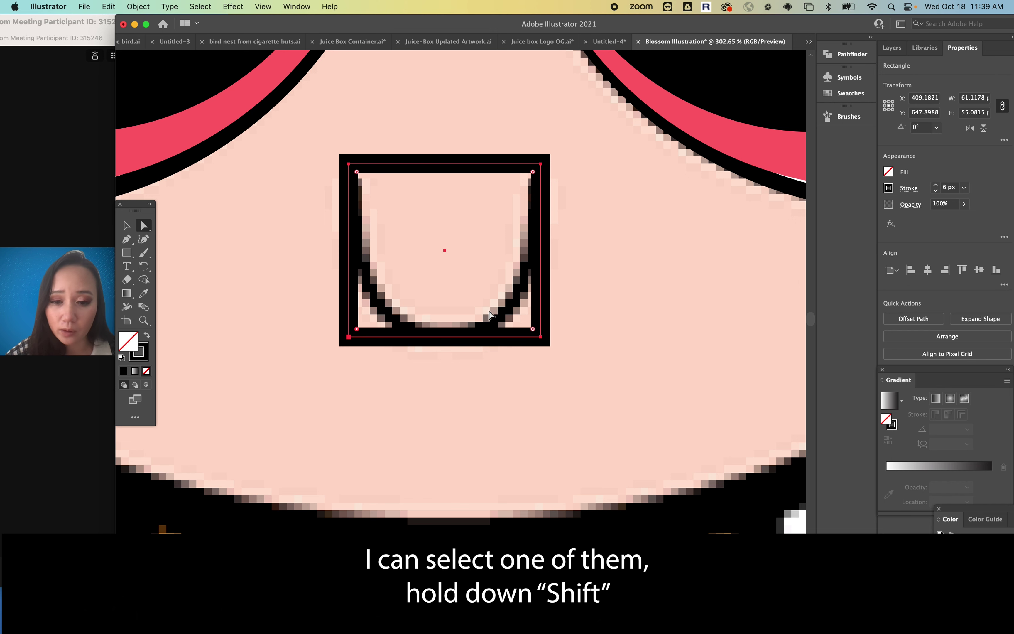
shift+click(539, 336)
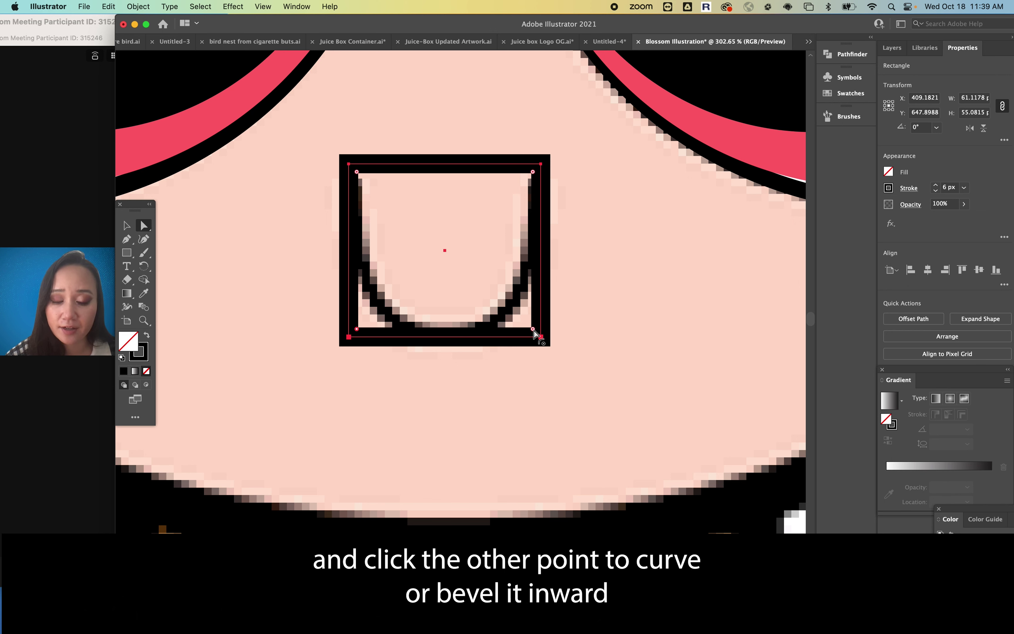
drag(533, 330, 434, 212)
scroll(435, 213, down, 5)
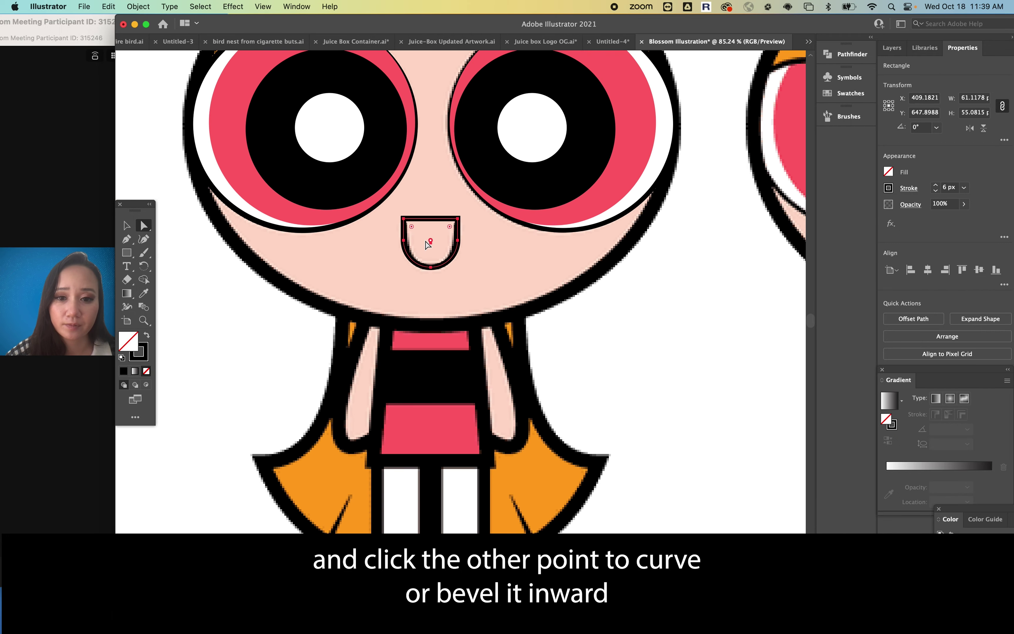
Cut the mouth path with the Scissors tool on both vertical sides, level with the ends of the reference mouth
scroll(421, 236, up, 2)
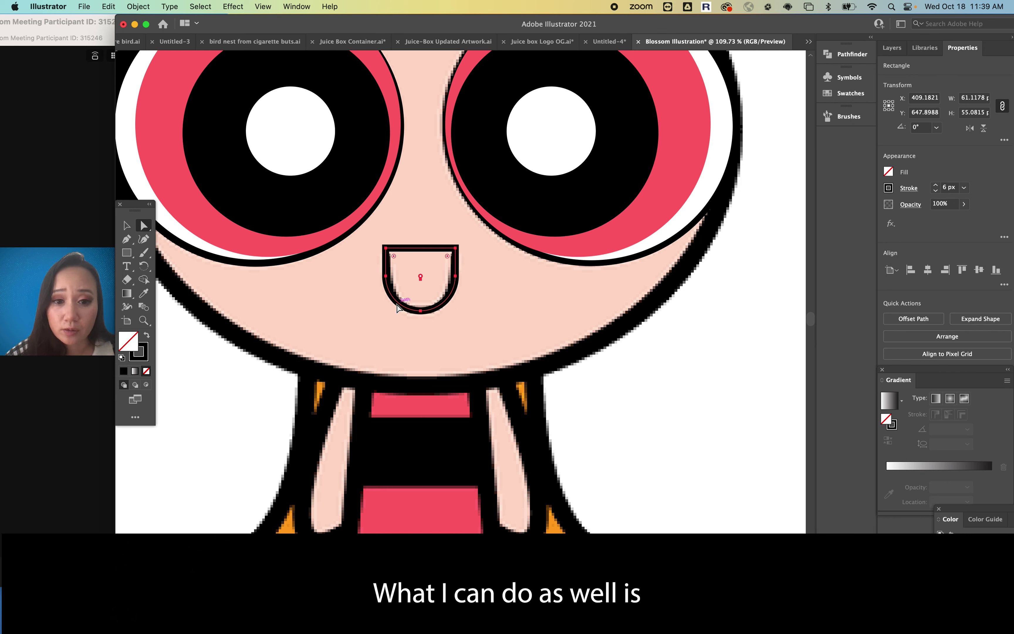
key(c)
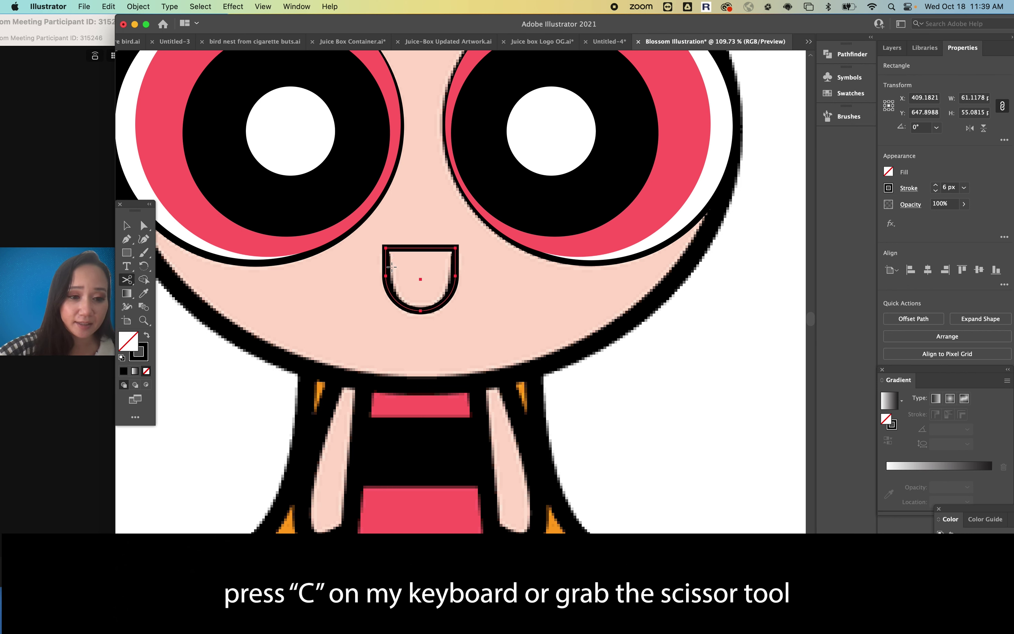
click(127, 280)
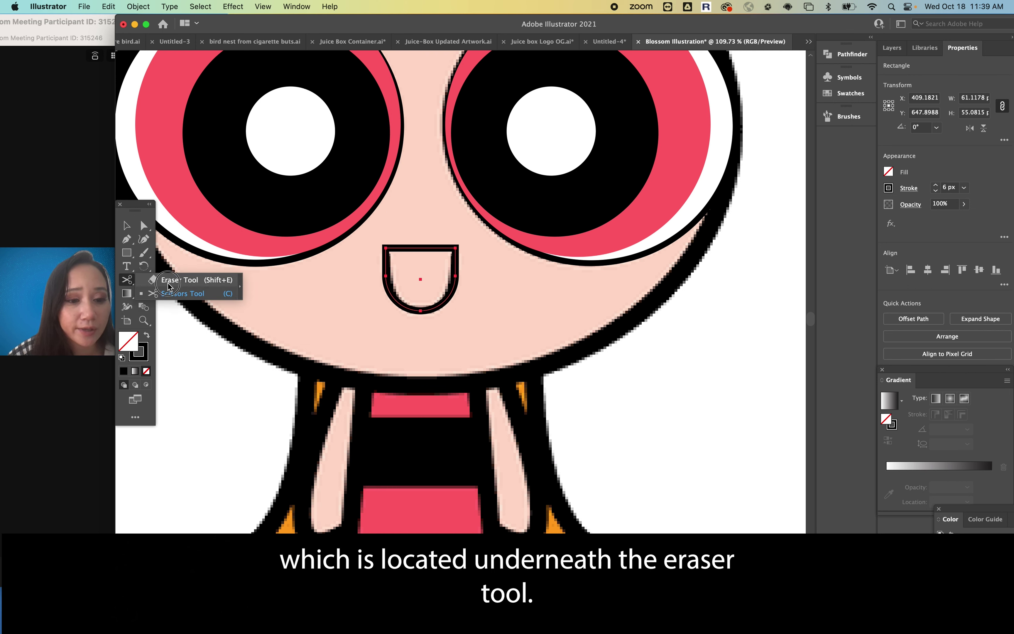
click(163, 295)
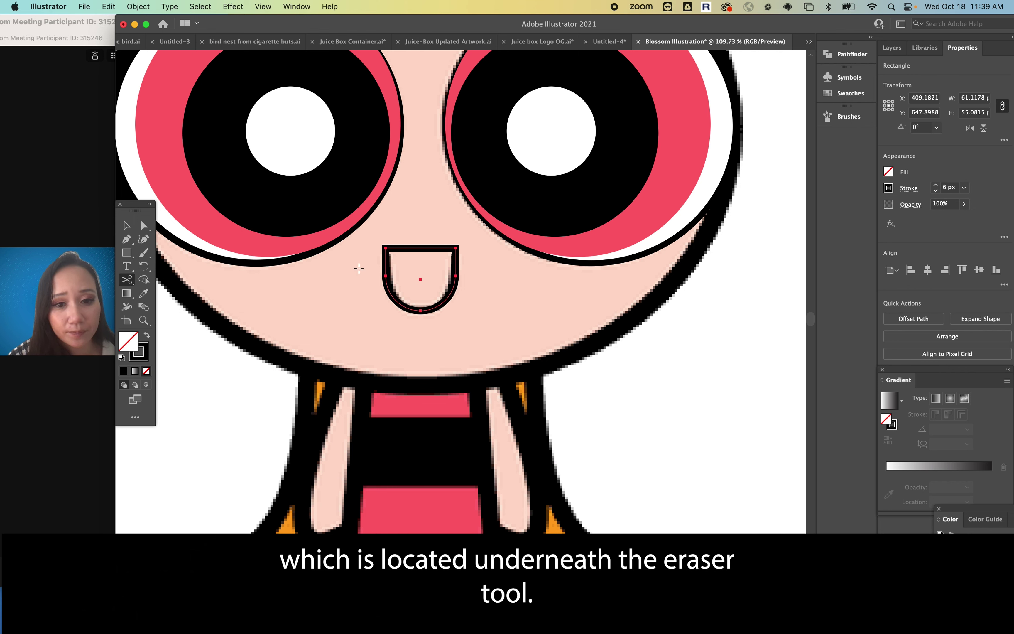
click(386, 256)
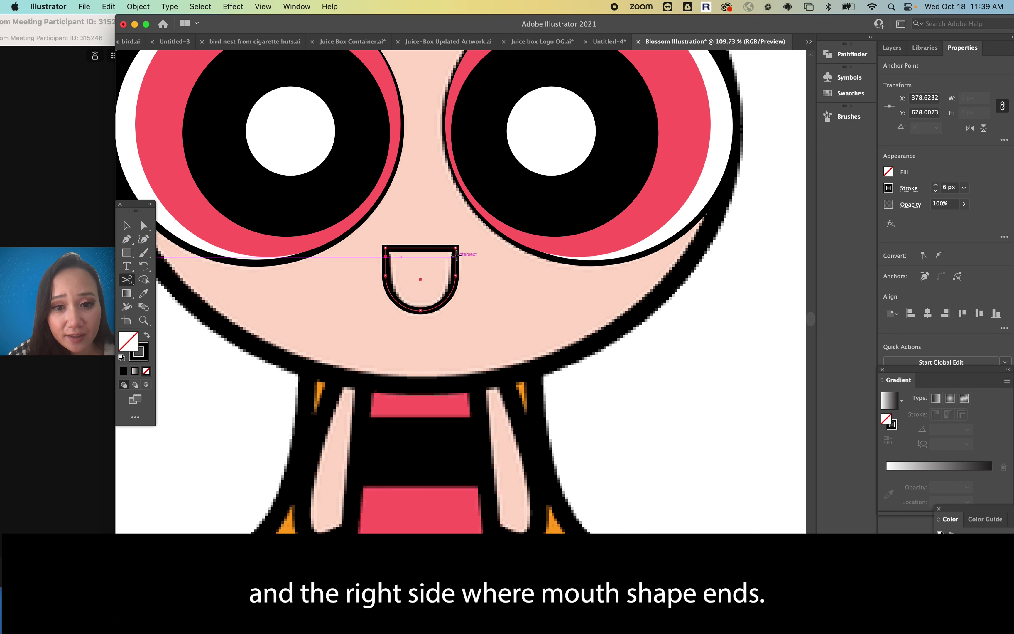
click(457, 256)
Delete the cut-off top piece of the mouth shape and select the remaining U-shaped path
scroll(456, 256, up, 3)
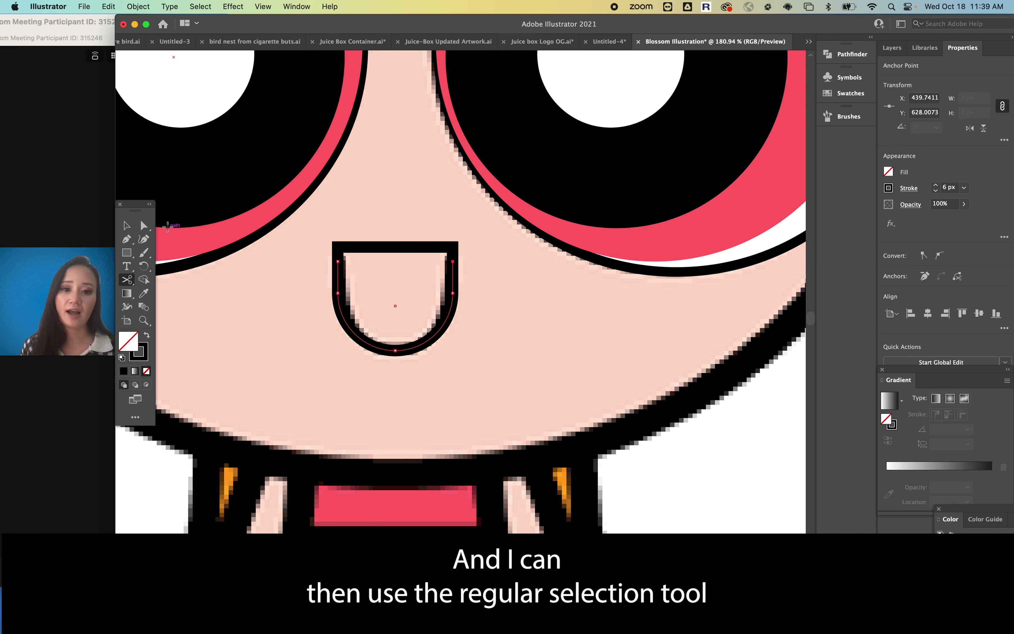
click(126, 225)
click(367, 248)
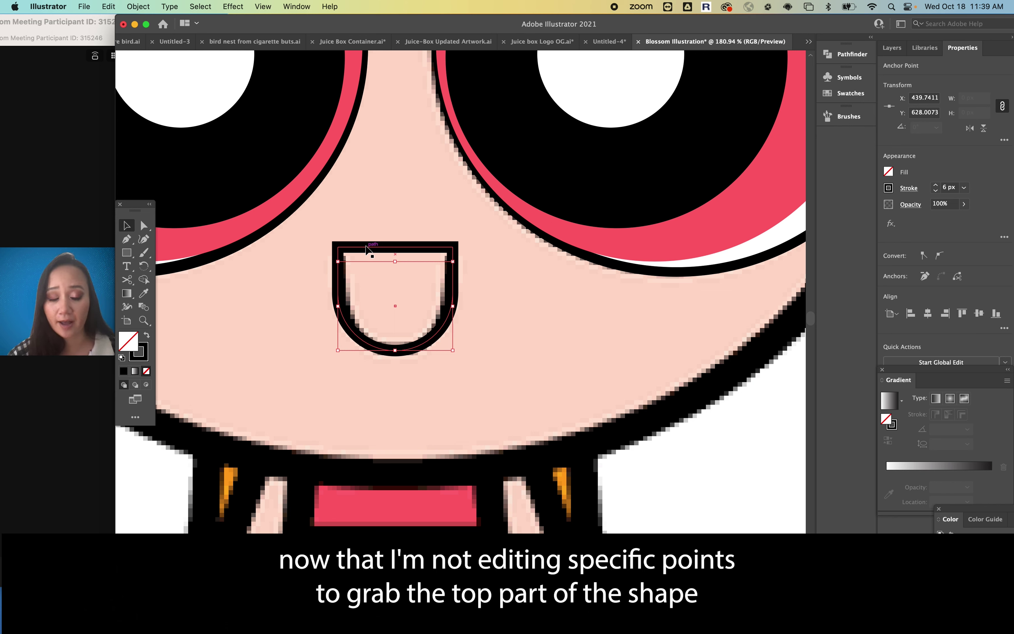
mouse_move(367, 248)
mouse_down()
mouse_move(397, 198)
mouse_move(370, 239)
mouse_up()
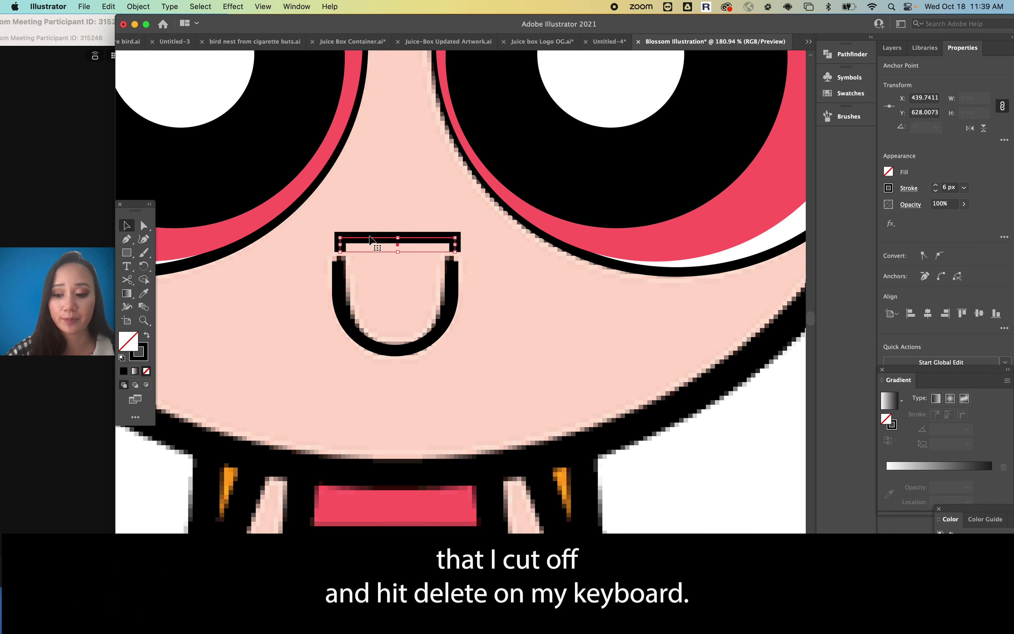
key(Delete)
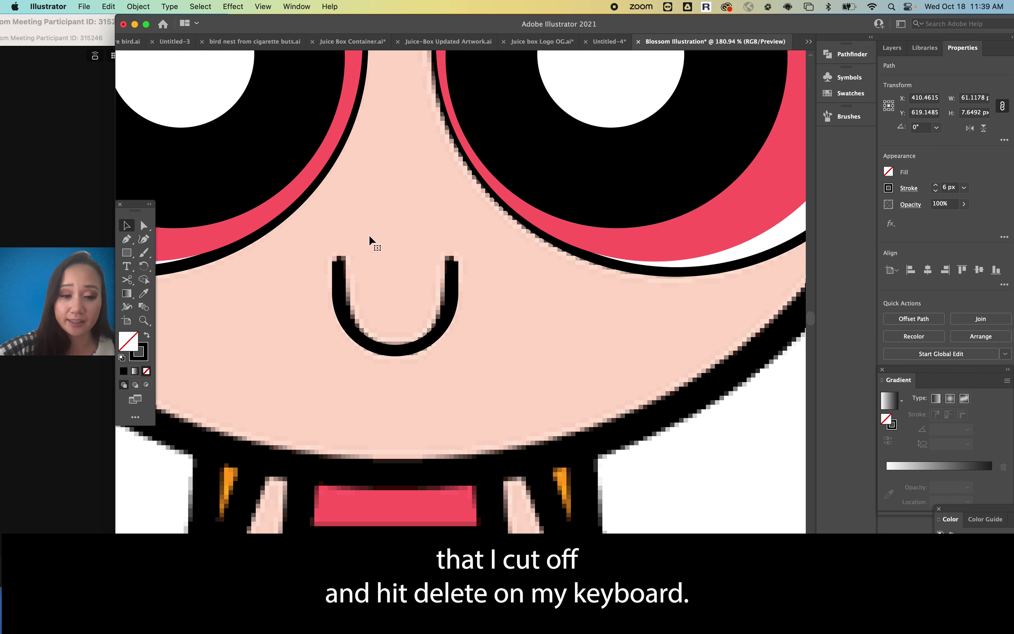
click(453, 273)
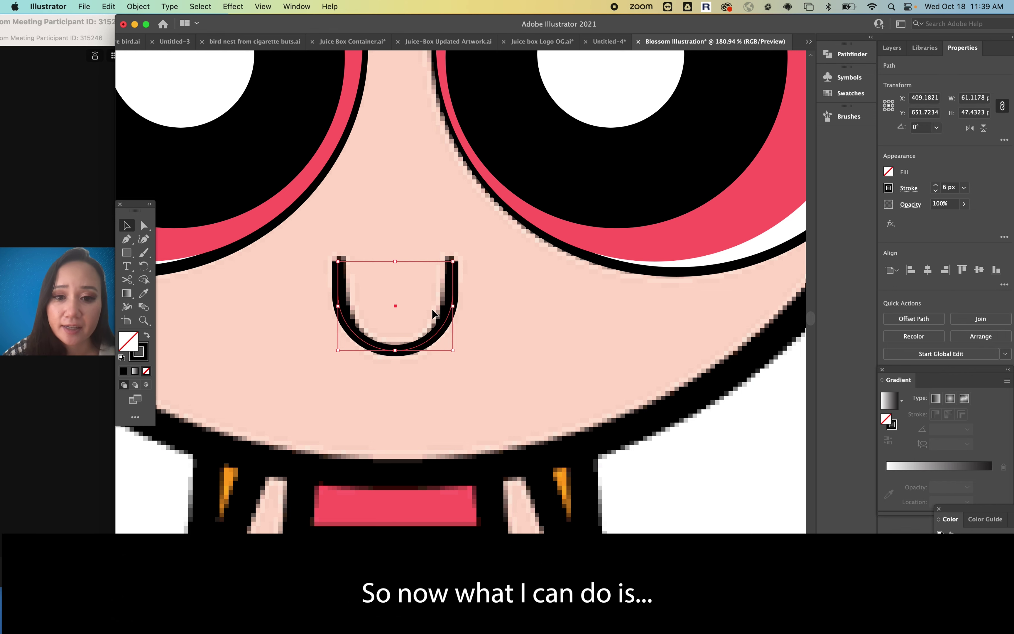
Try moving the U-shaped mouth path to the right of the reference mouth and undo the move
scroll(421, 337, down, 3)
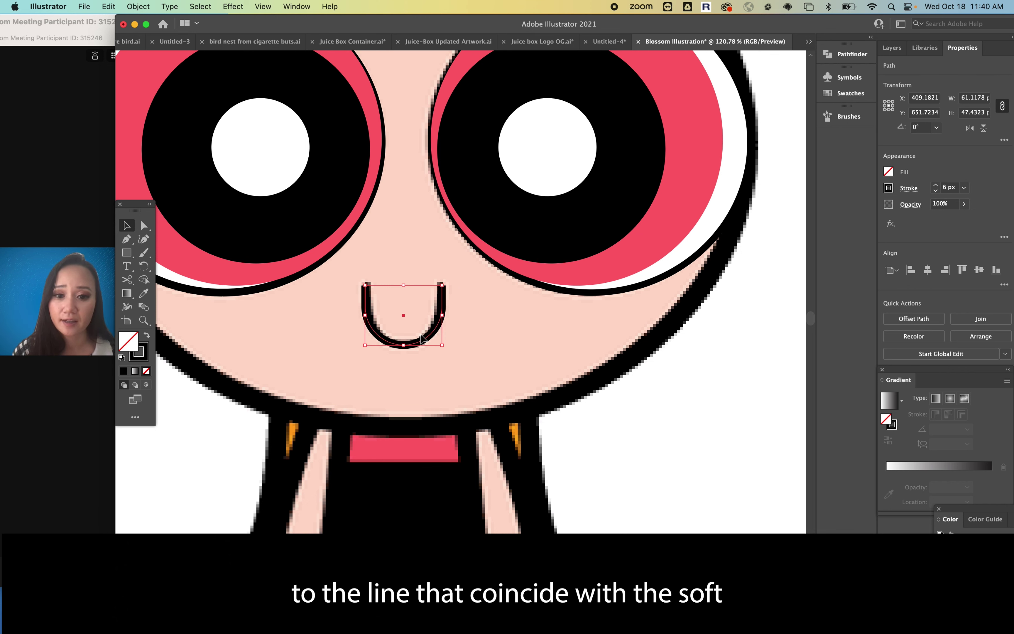
alt+drag(423, 337, 526, 351)
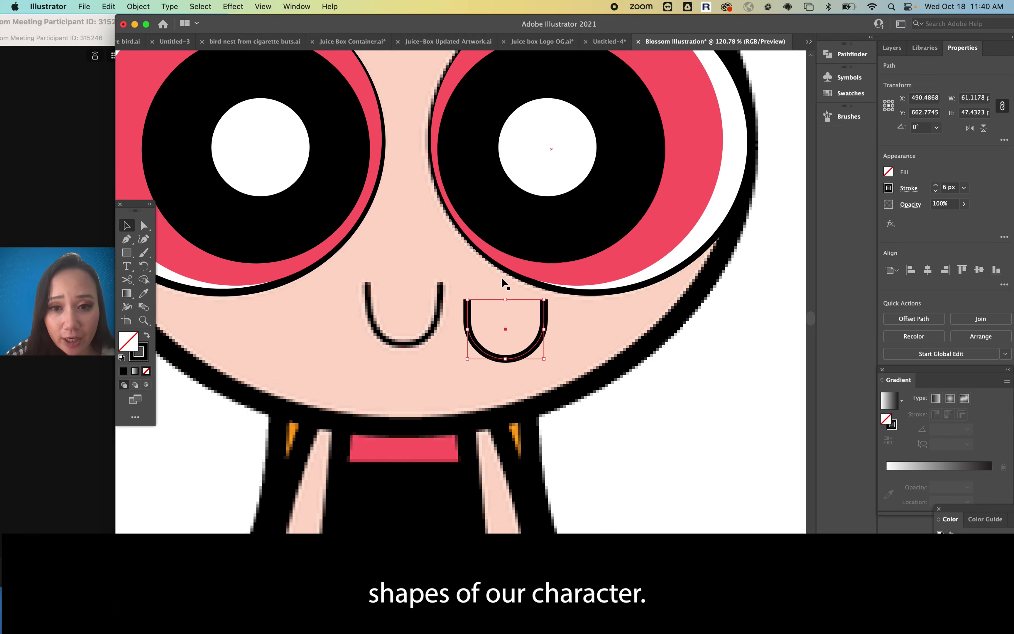
key(super+z)
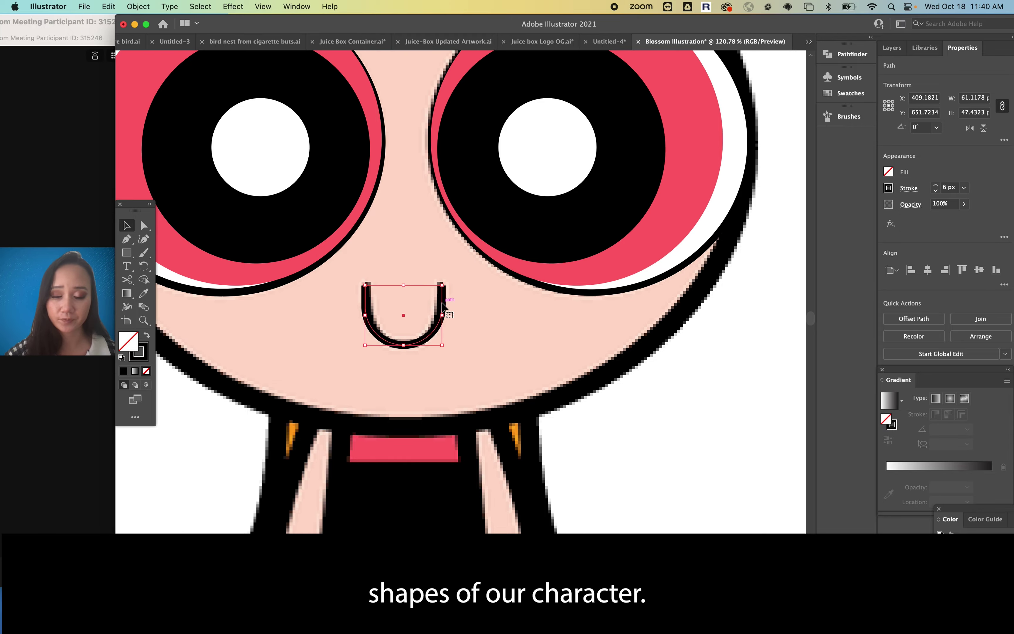
Give the mouth path's 6 px stroke round caps and round corner joins, and deselect it
scroll(443, 301, down, 3)
scroll(444, 305, up, 3)
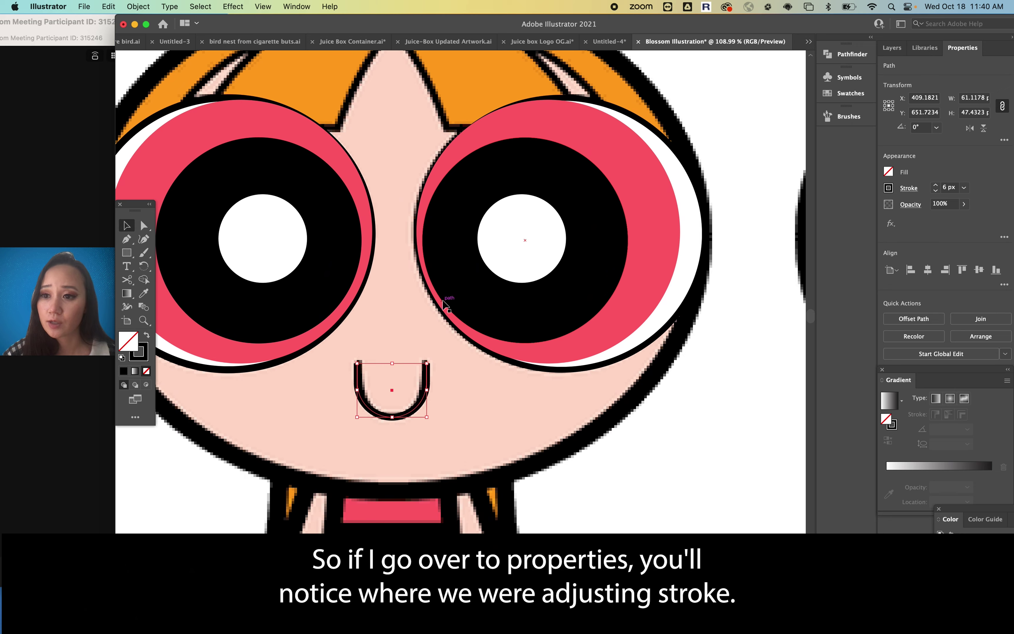
scroll(443, 304, up, 2)
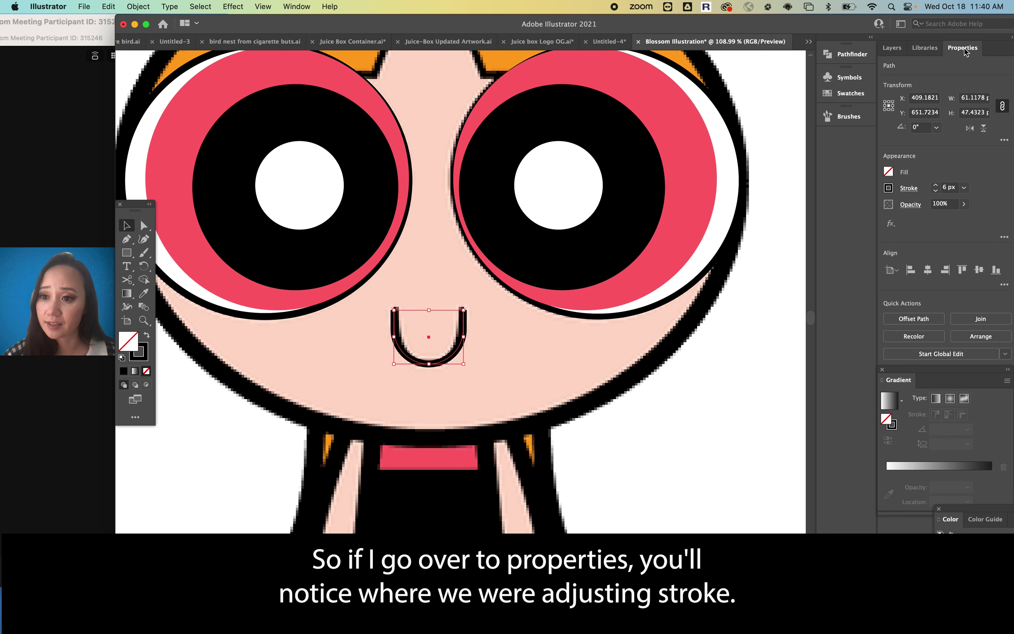
click(909, 188)
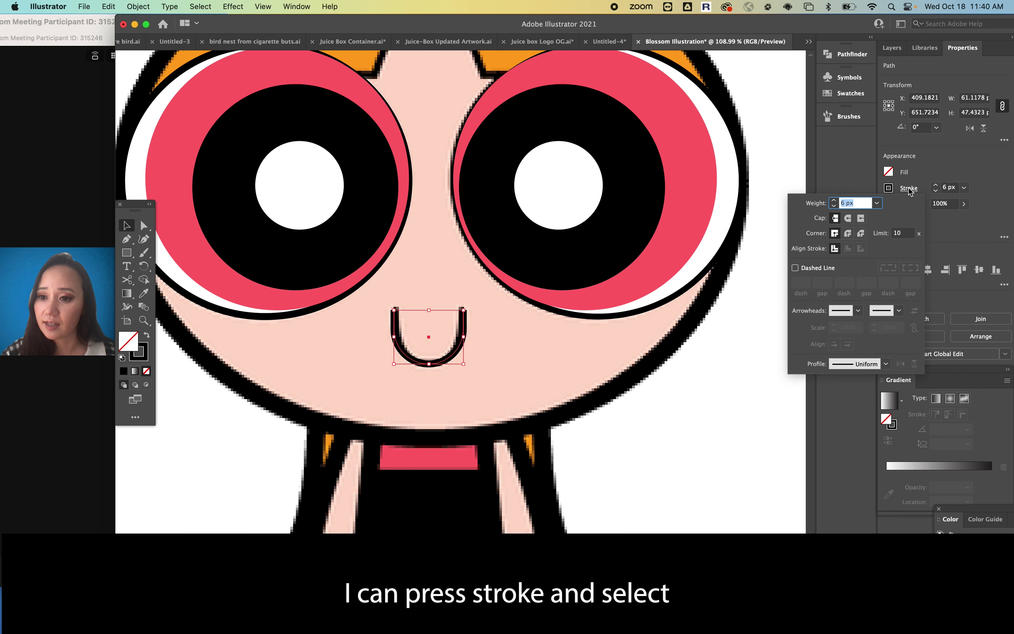
click(850, 217)
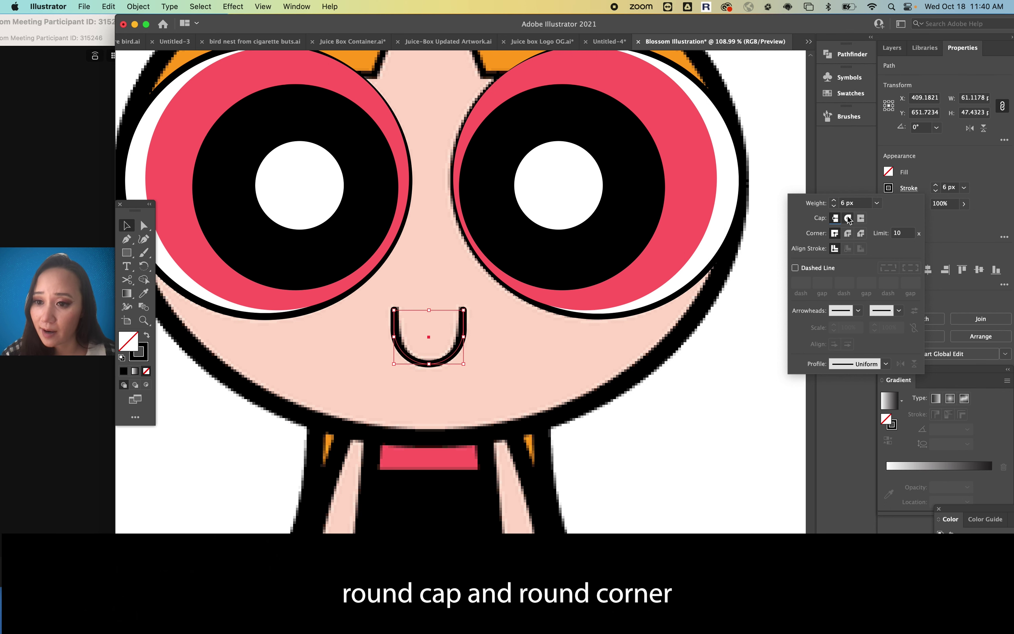
click(848, 233)
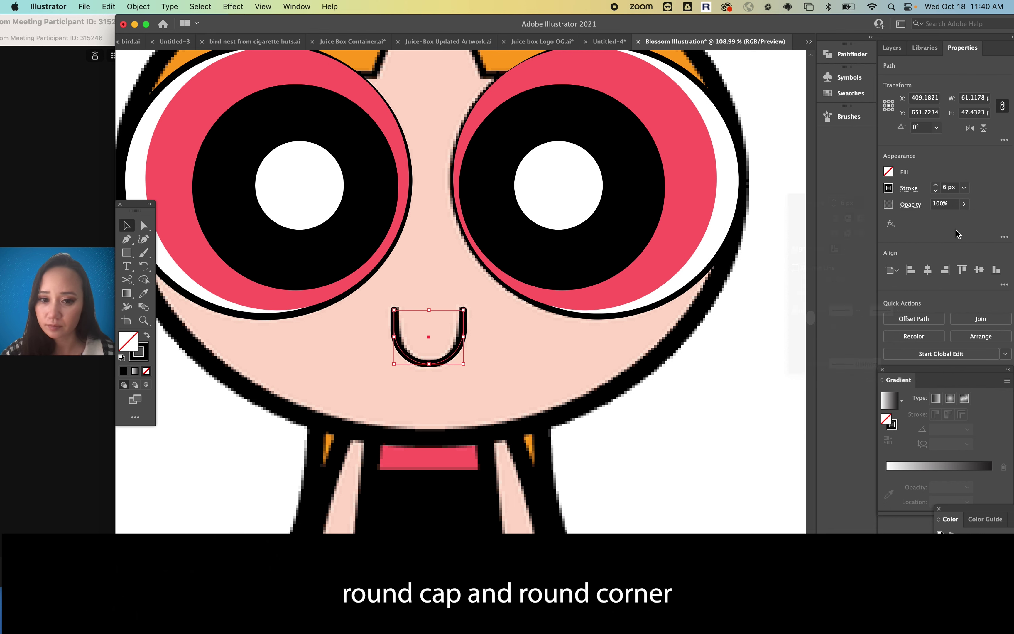
click(486, 360)
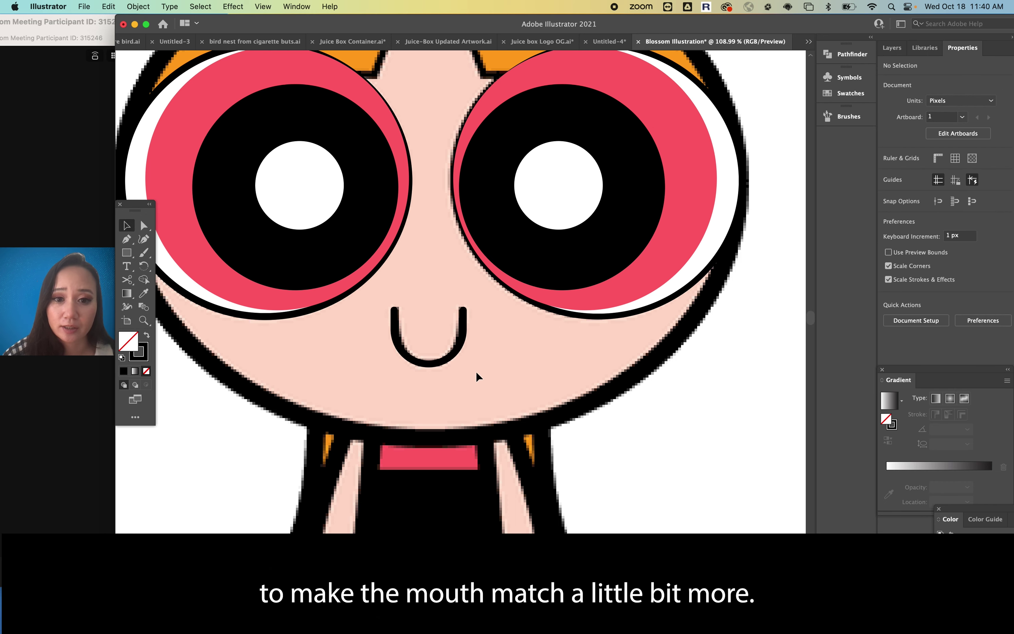
Sample the character's skin tone with the Eyedropper as the active fill, with no stroke
scroll(481, 352, down, 3)
scroll(481, 351, up, 1)
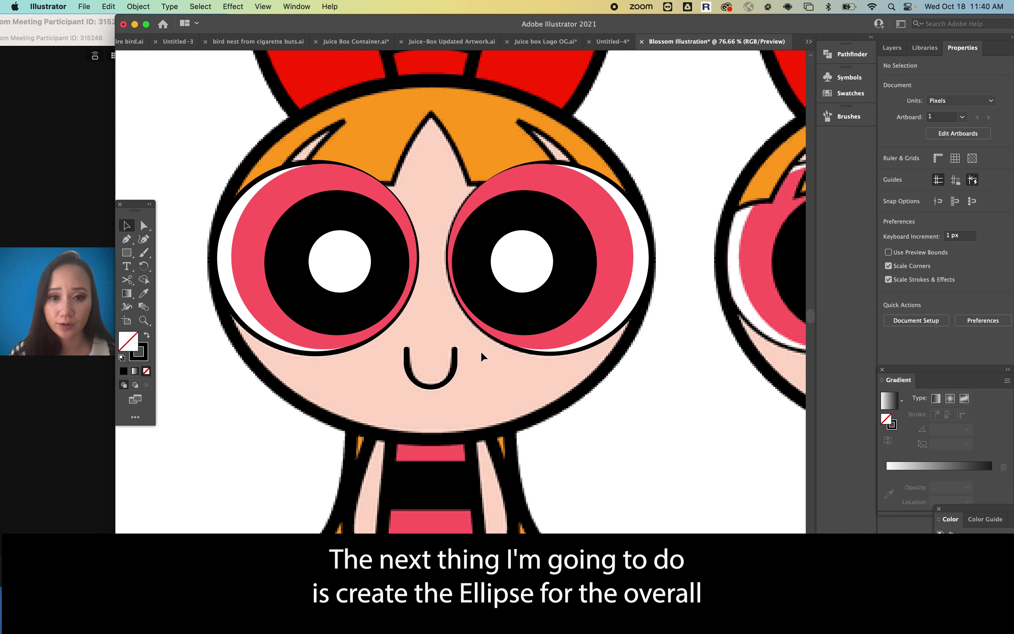
scroll(481, 351, down, 3)
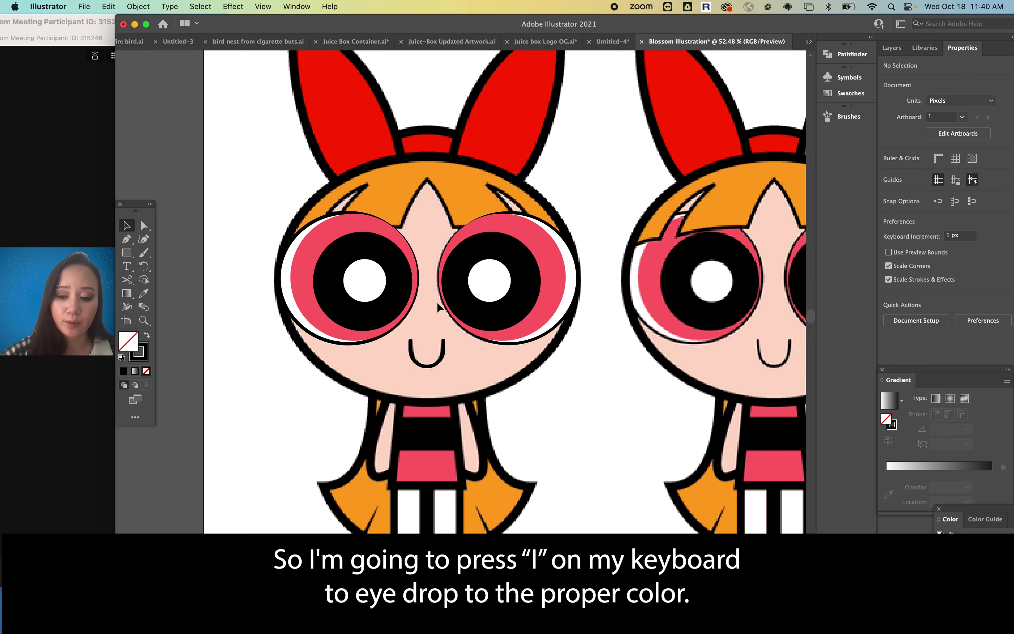
key(i)
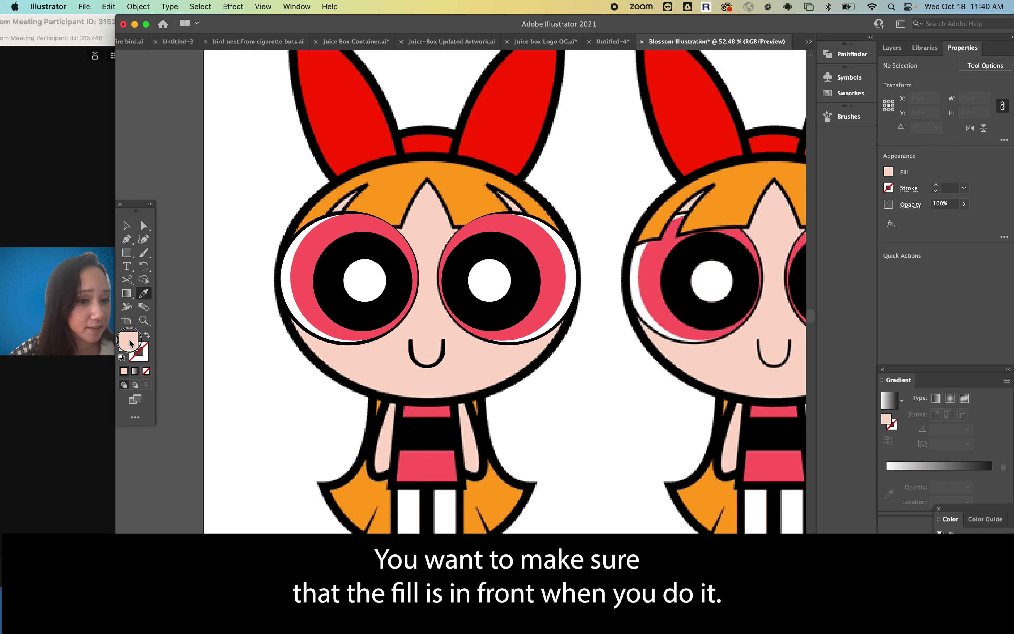
click(144, 347)
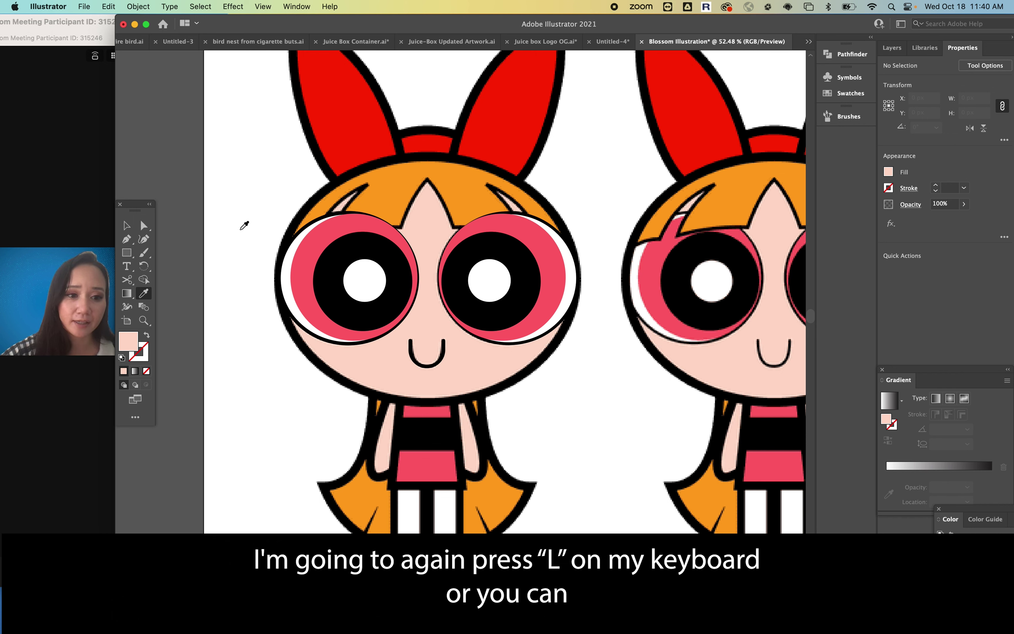
Draw a skin-toned ellipse about 548 by 429 px over the left character's head with the Ellipse tool
drag(127, 253, 170, 265)
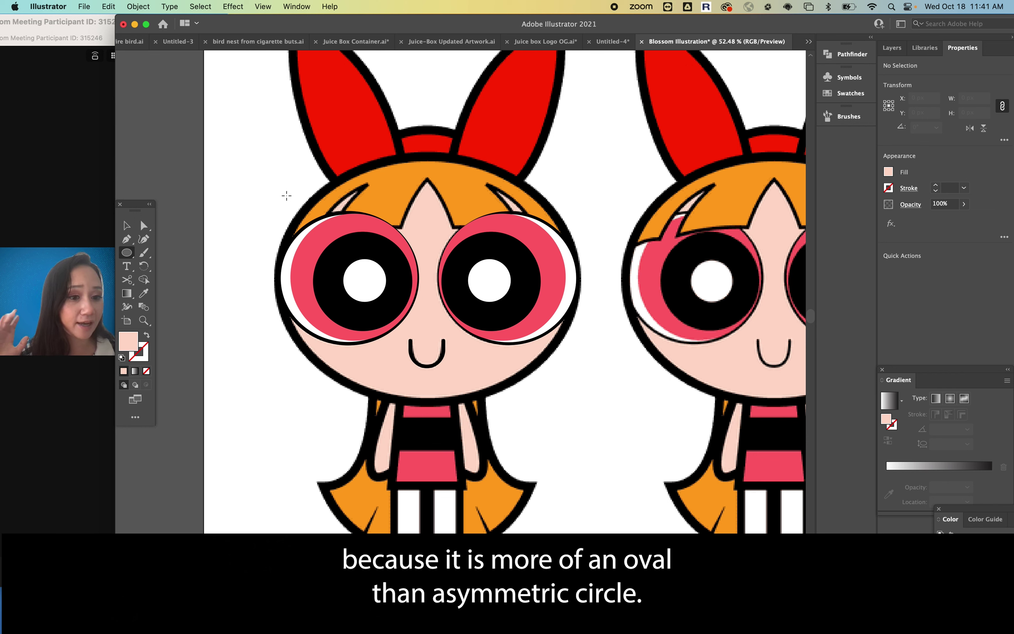
drag(267, 165, 566, 400)
scroll(597, 192, right, 5)
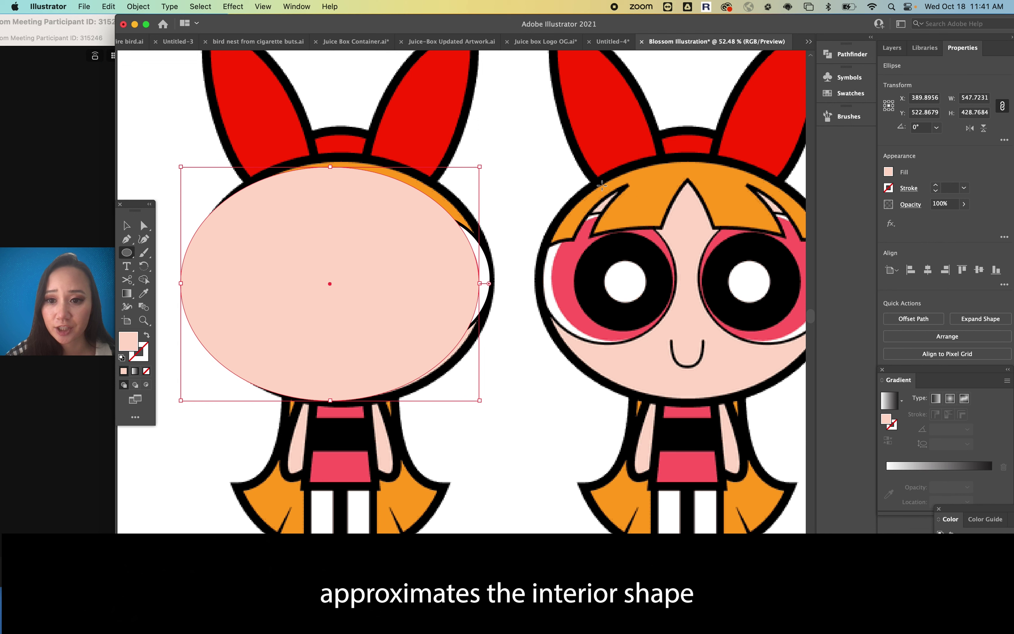
Move the skin-toned ellipse inside the reference head outline and nudge it vertically into alignment
click(126, 226)
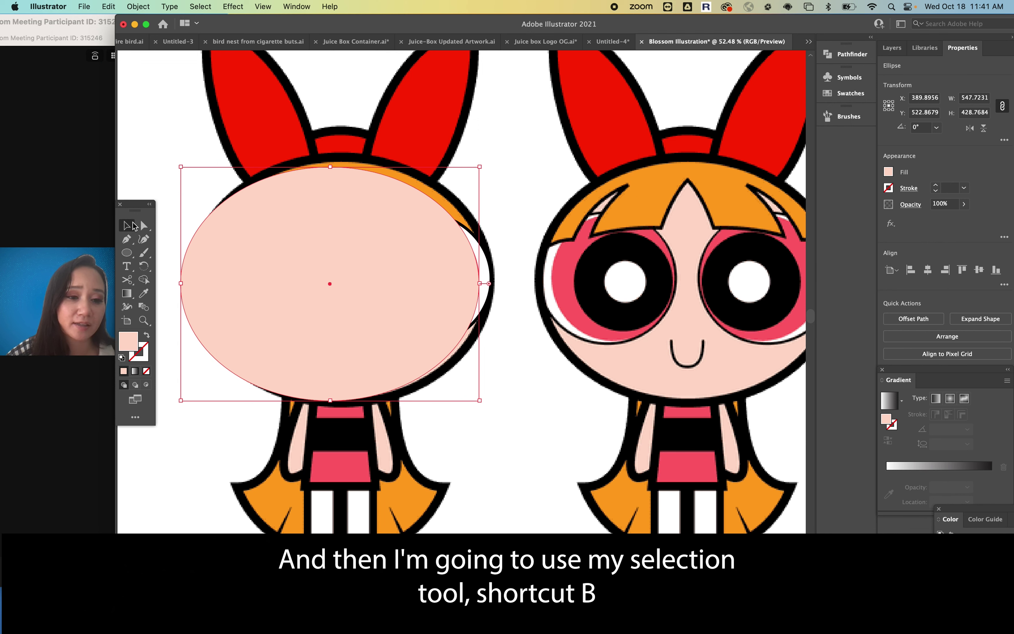
drag(215, 237, 228, 233)
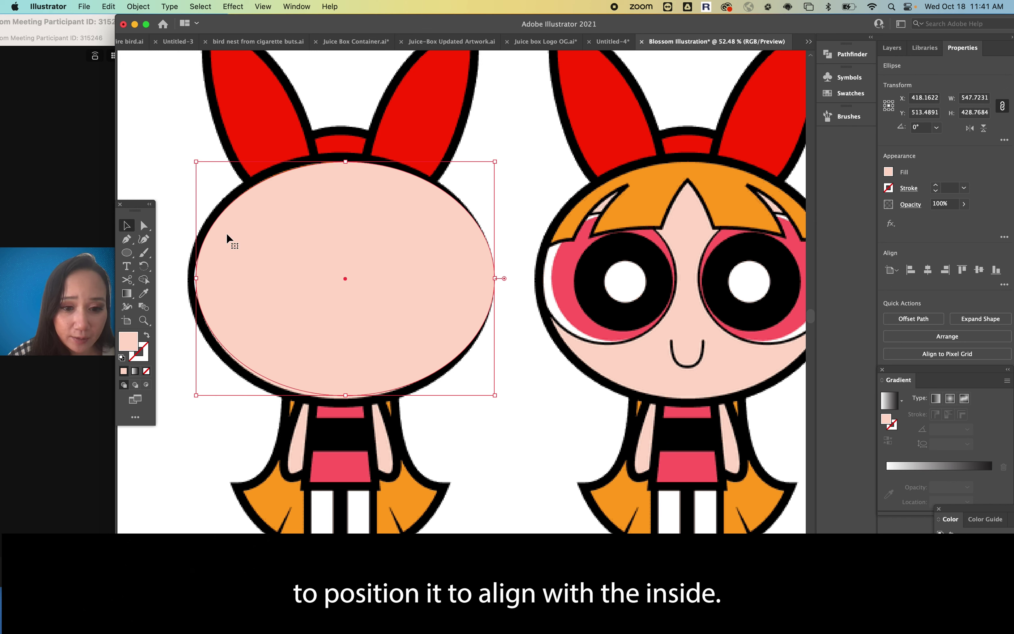
key(Down)
key(Down)
key(Down)
key(Down)
key(Down)
key(Down)
key(Down)
key(Down)
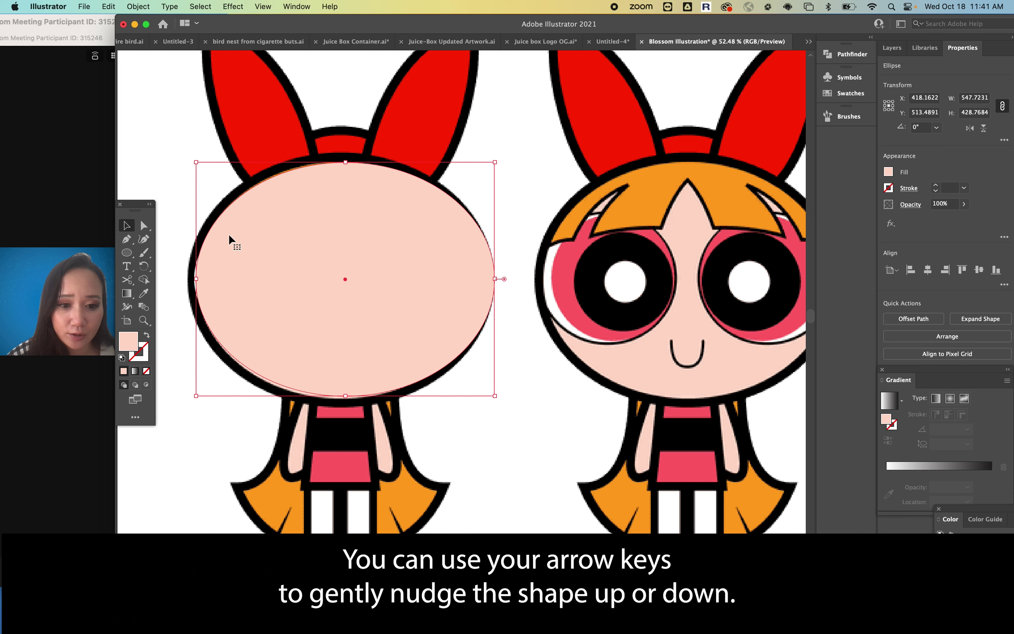
key(Up)
key(Up)
key(Up)
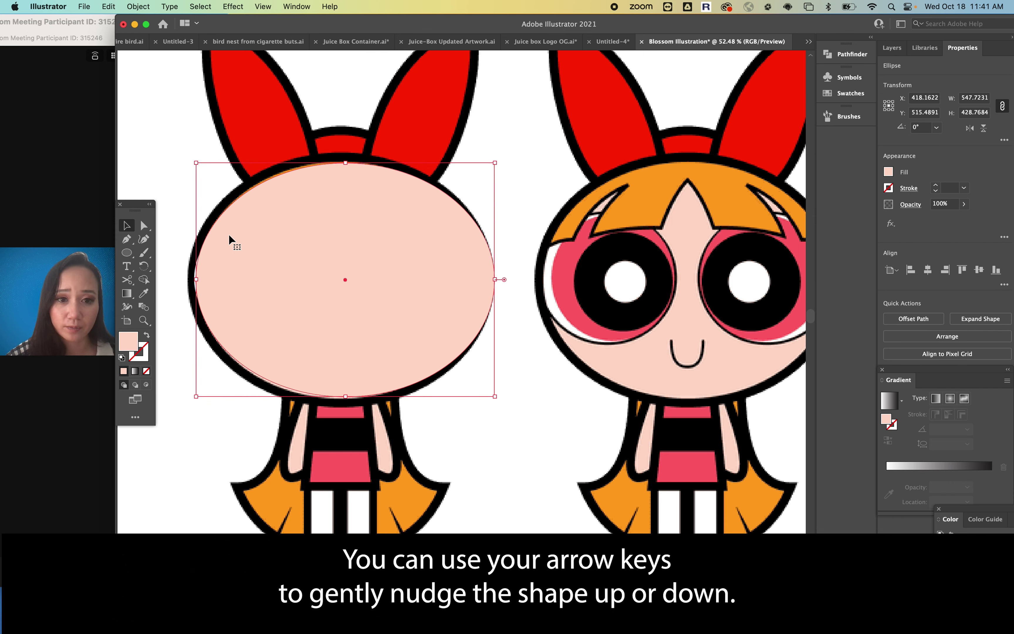
Stretch the face ellipse's upper and lower edges to meet the inside of the reference head outline, making it about 439 px high
drag(346, 163, 345, 160)
scroll(345, 163, up, 4)
scroll(344, 161, down, 2)
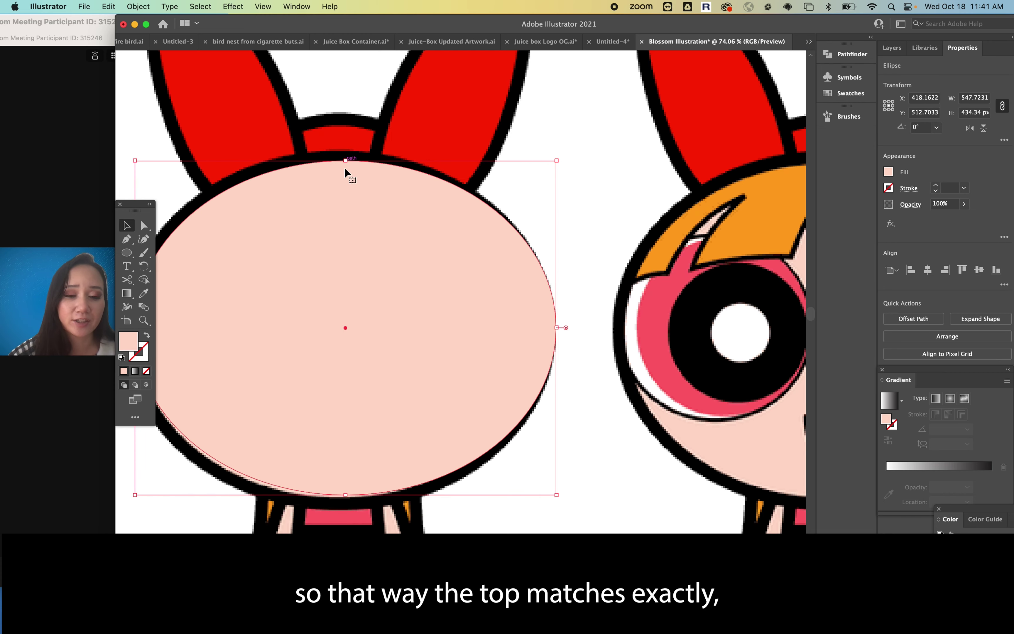
scroll(283, 355, down, 5)
scroll(331, 377, up, 4)
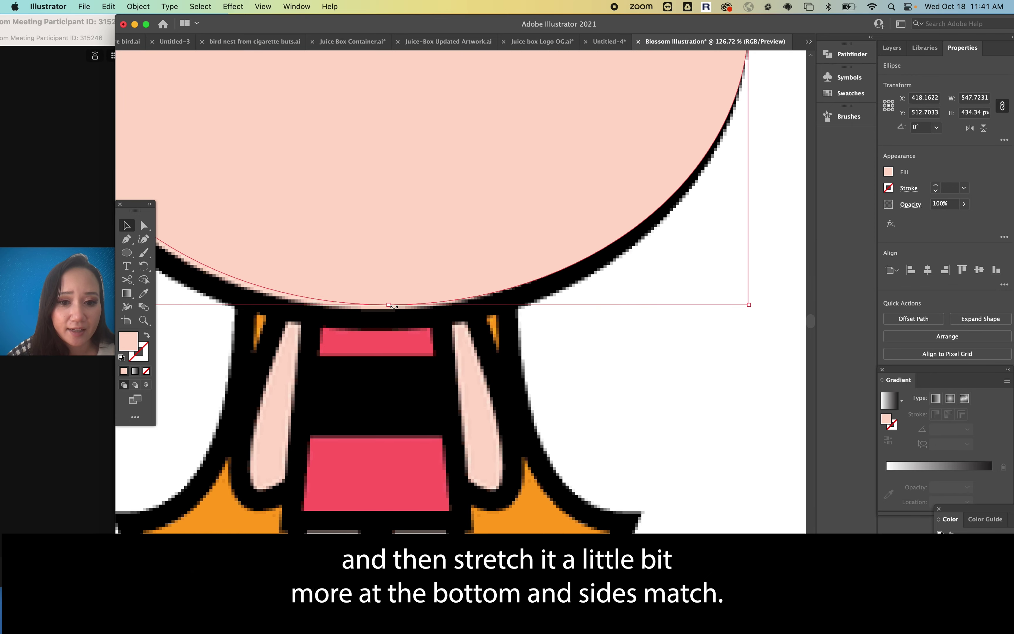
drag(391, 305, 390, 310)
scroll(390, 311, down, 2)
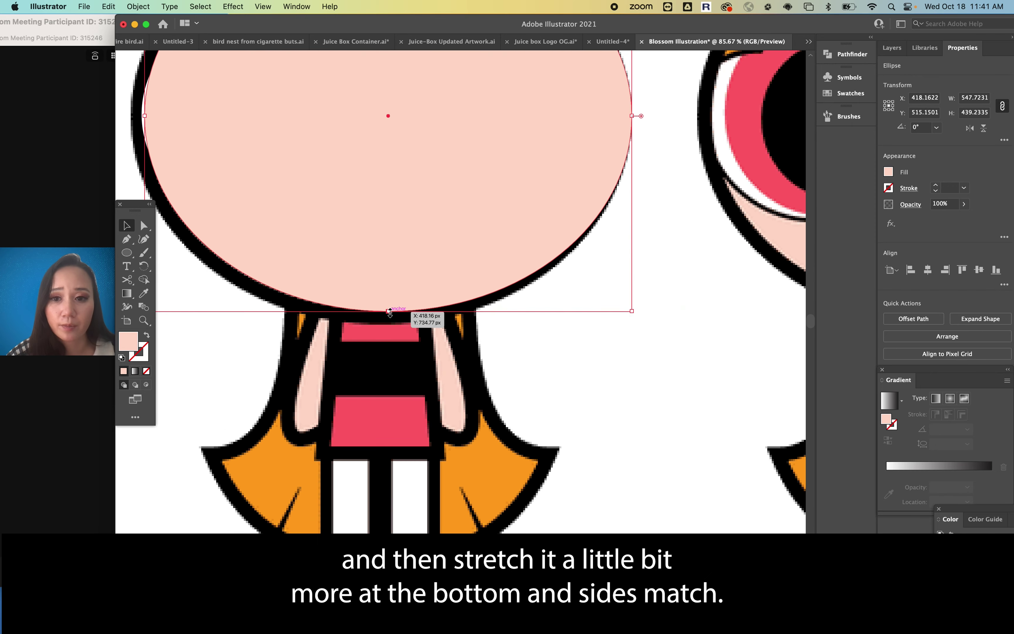
Narrow the face ellipse from its right side to about 529 px wide
drag(611, 182, 595, 181)
scroll(597, 180, down, 5)
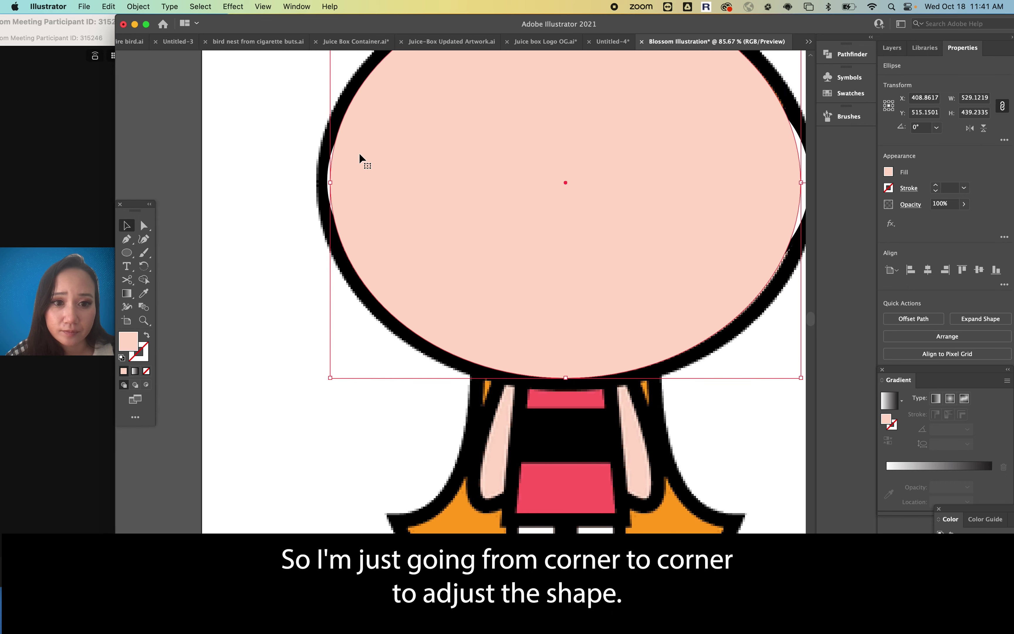
scroll(344, 154, up, 5)
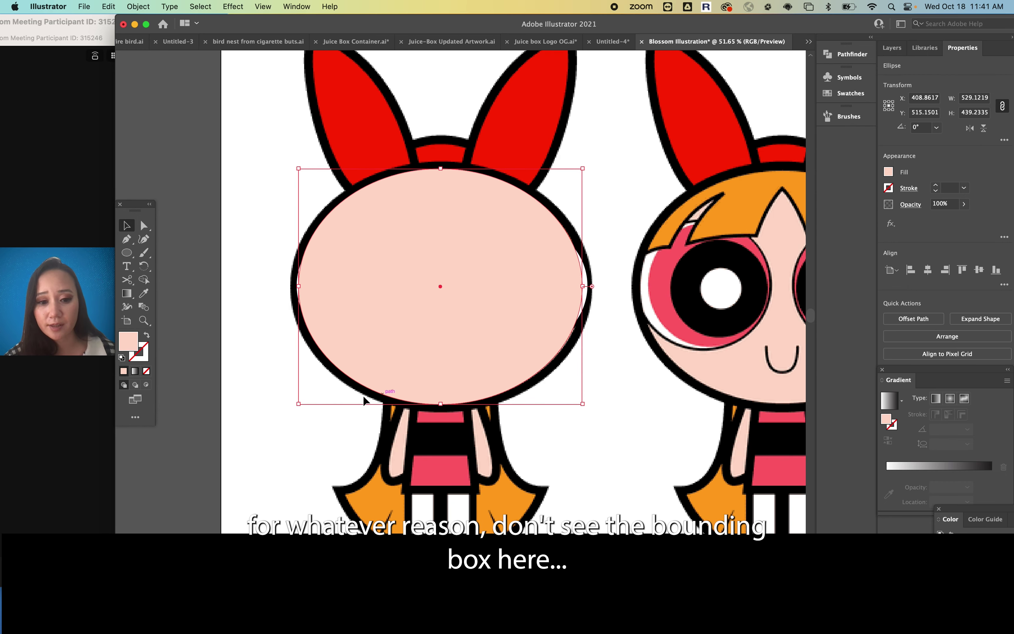
Check in the view options whether the bounding box is set to show
click(263, 6)
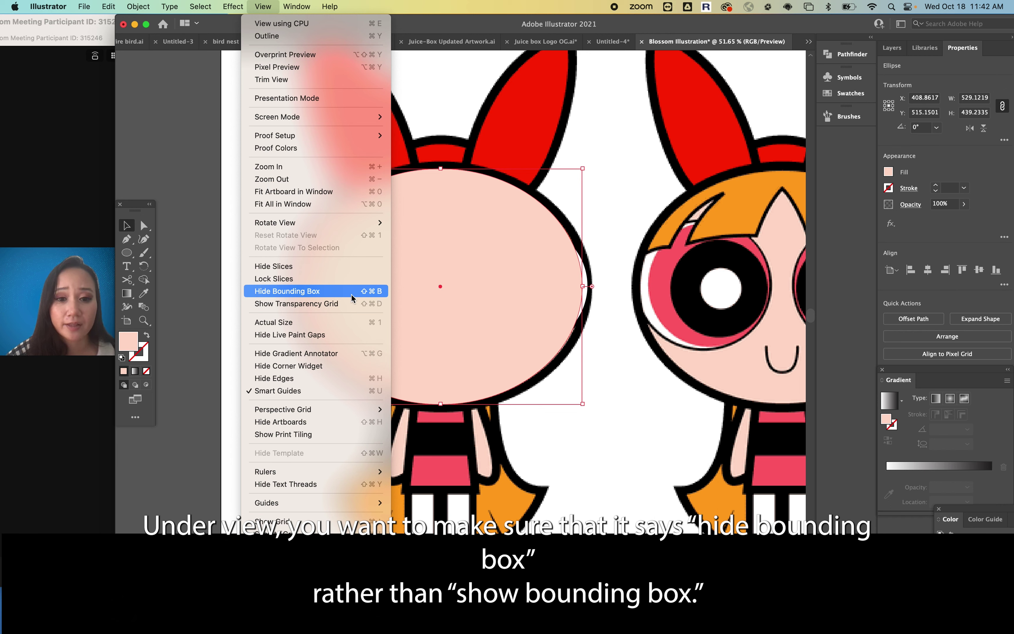
click(559, 176)
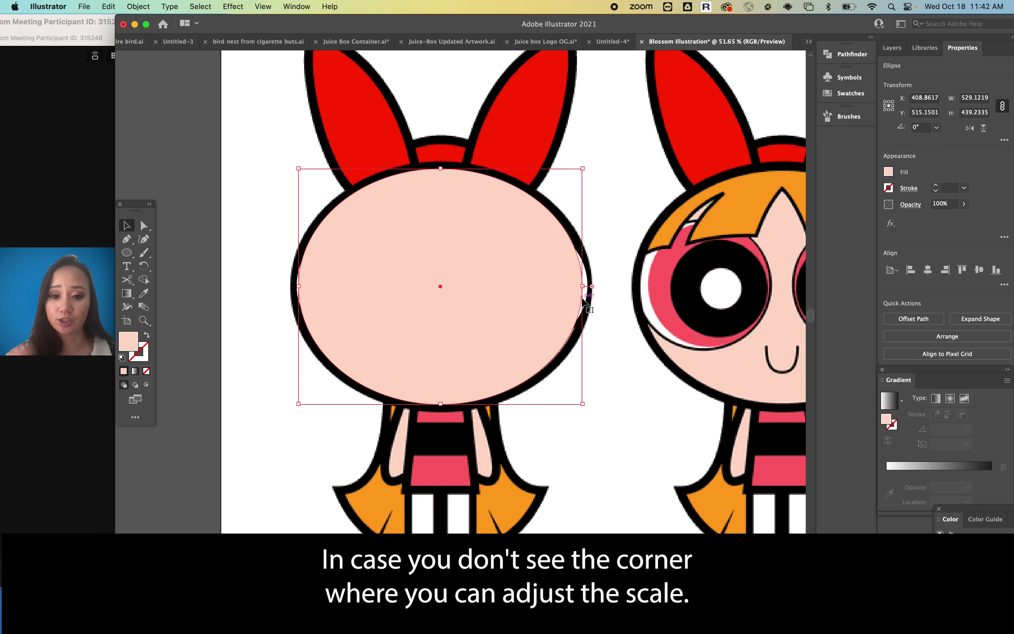
Send the face ellipse to the back, behind the eyes and mouth, and deselect it
scroll(480, 329, right, 5)
scroll(480, 328, down, 2)
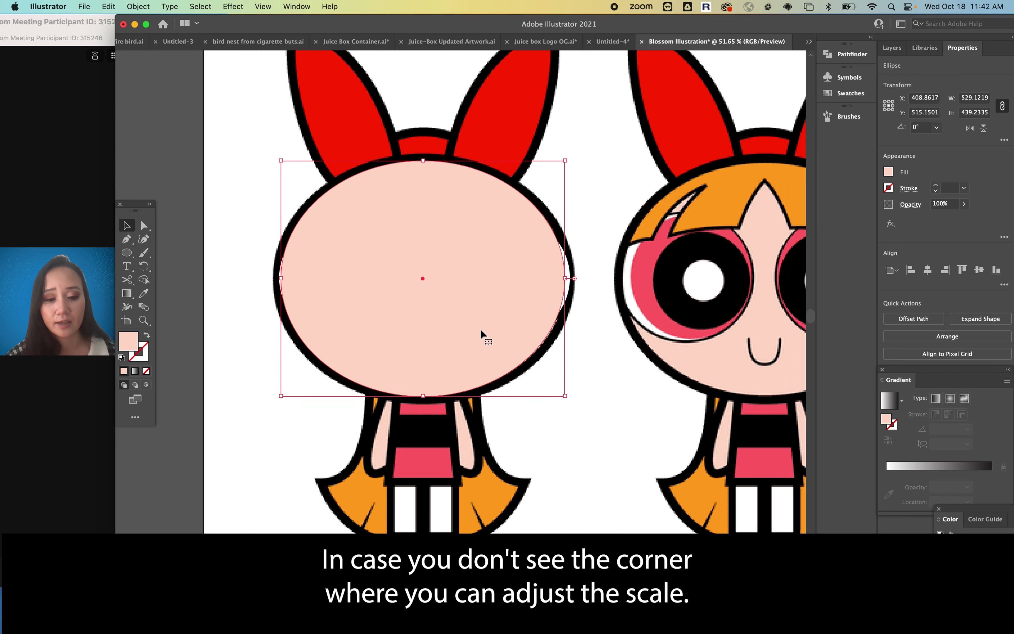
scroll(480, 329, down, 3)
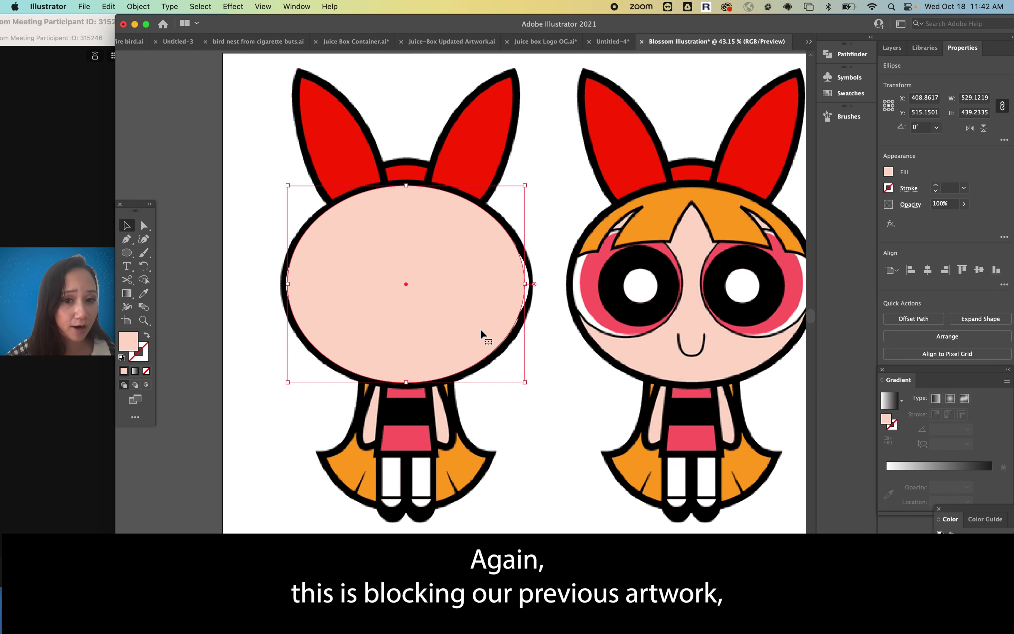
click(140, 5)
mouse_move(229, 35)
click(301, 73)
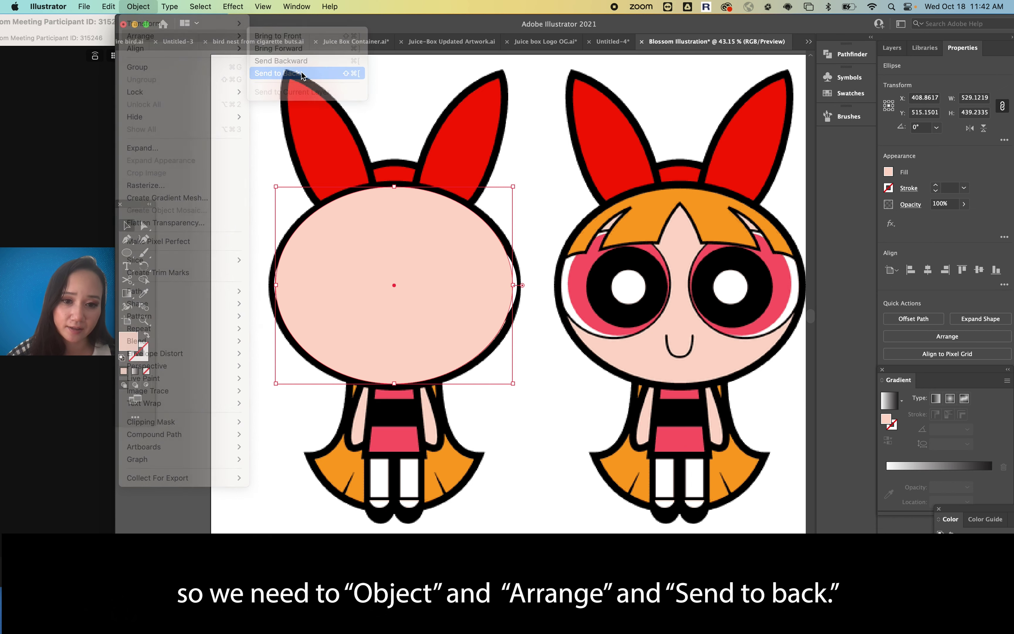
click(202, 204)
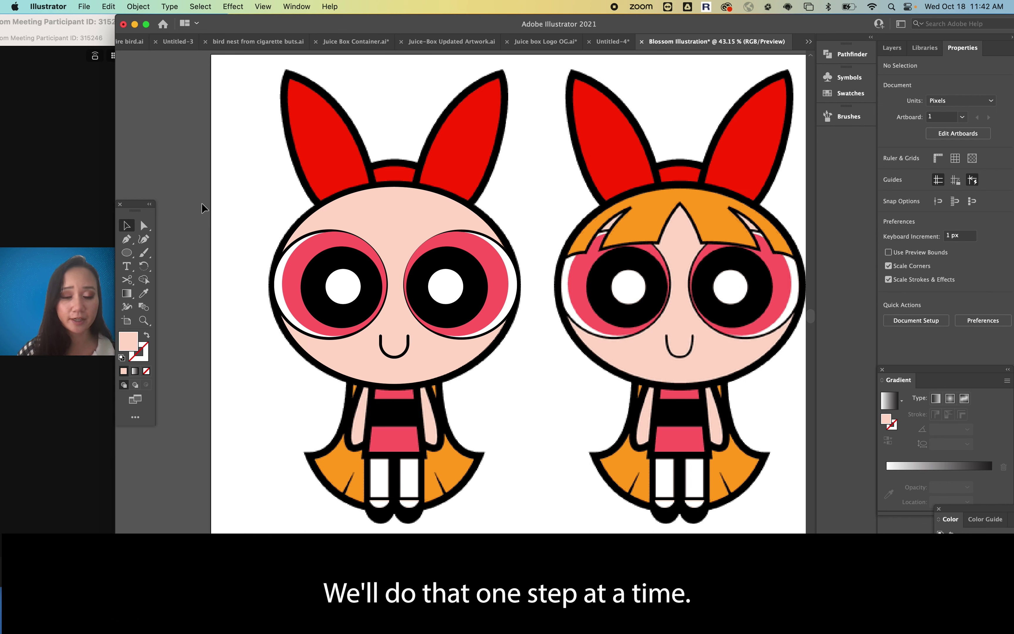
Give the face ellipse a black stroke, colour 000000
click(444, 205)
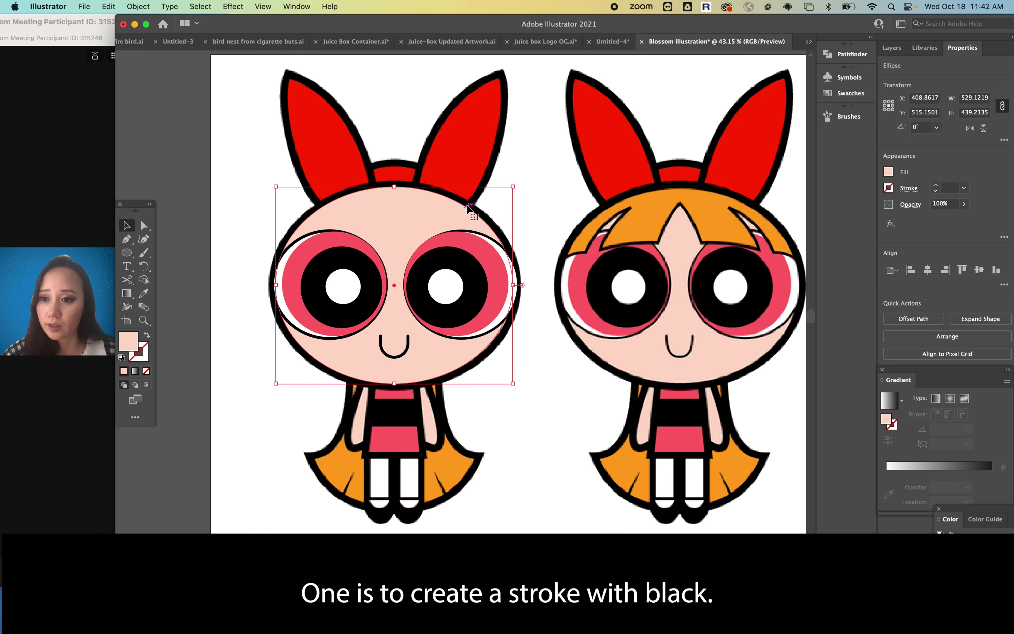
double_click(143, 351)
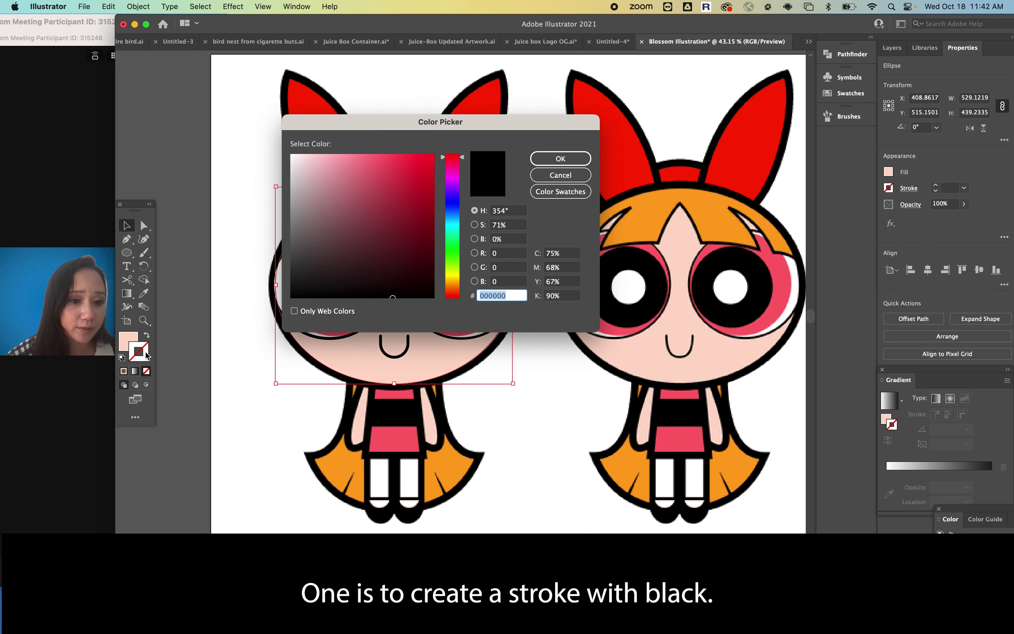
drag(310, 265, 286, 300)
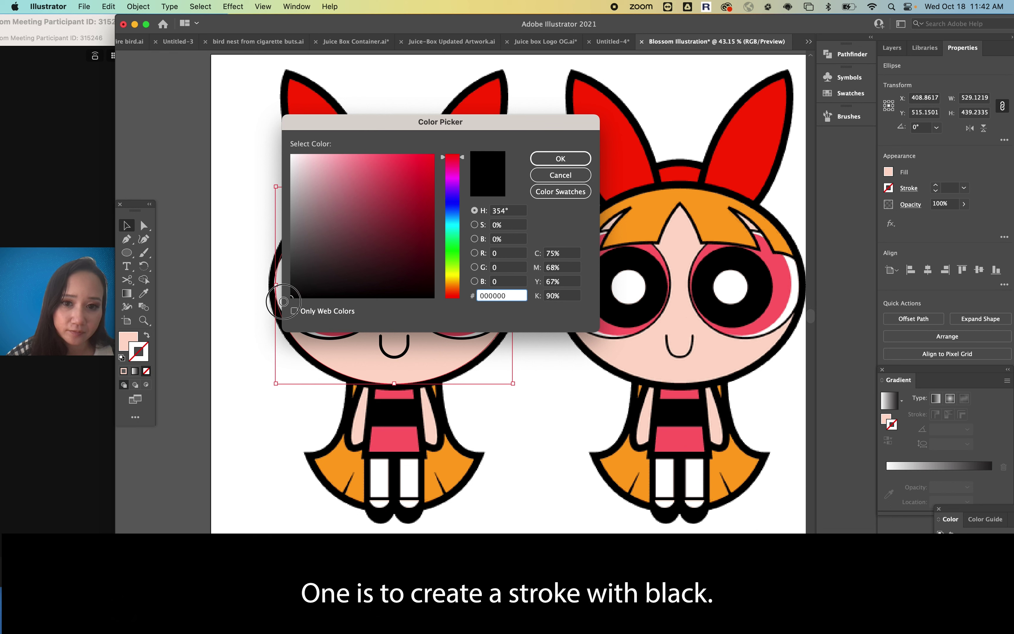
click(560, 158)
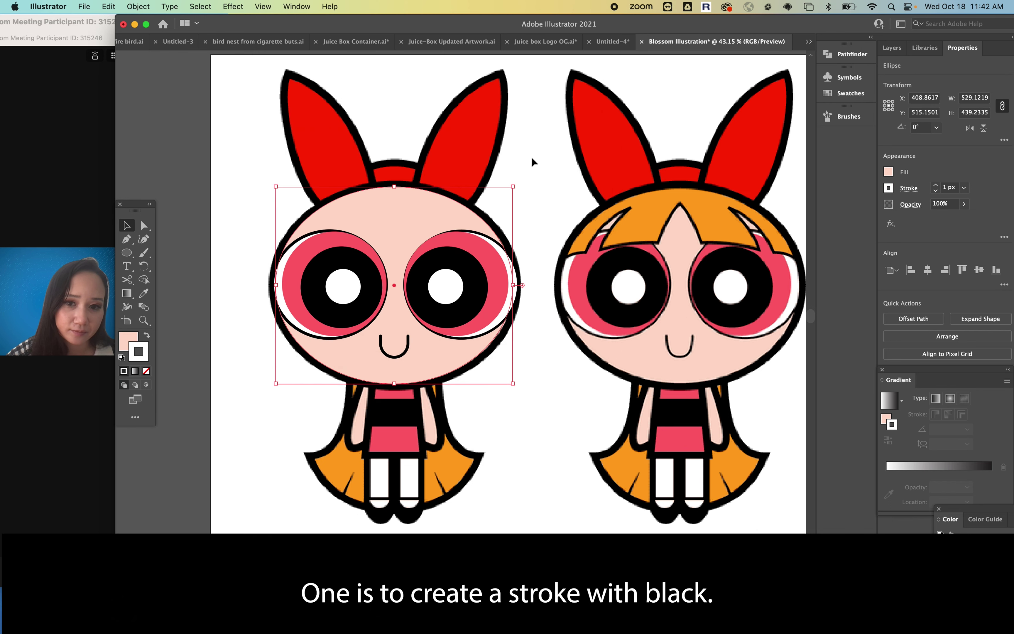
double_click(143, 354)
drag(361, 242, 288, 302)
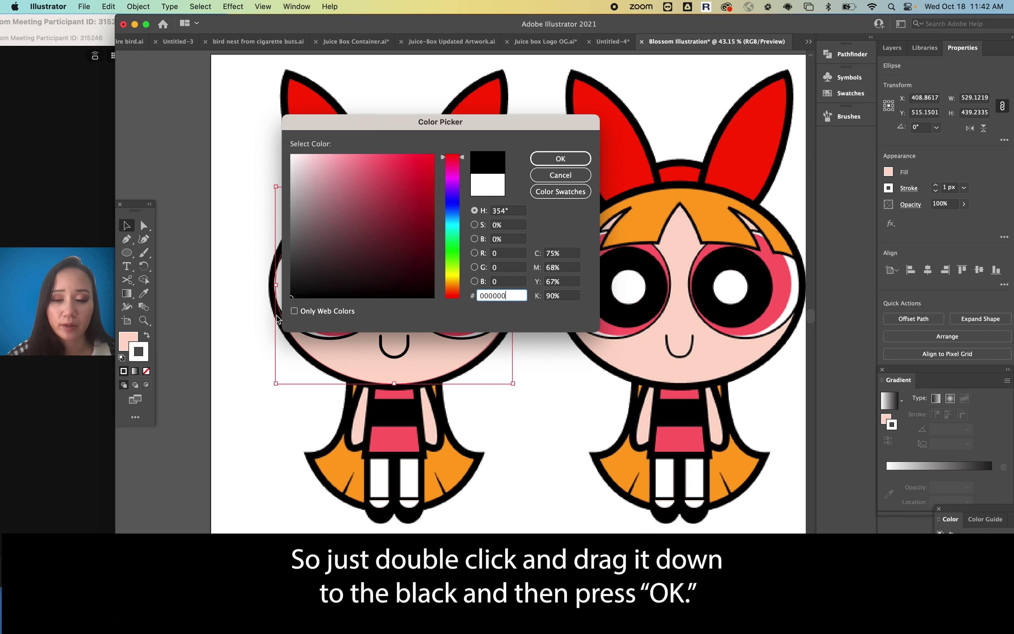
click(548, 154)
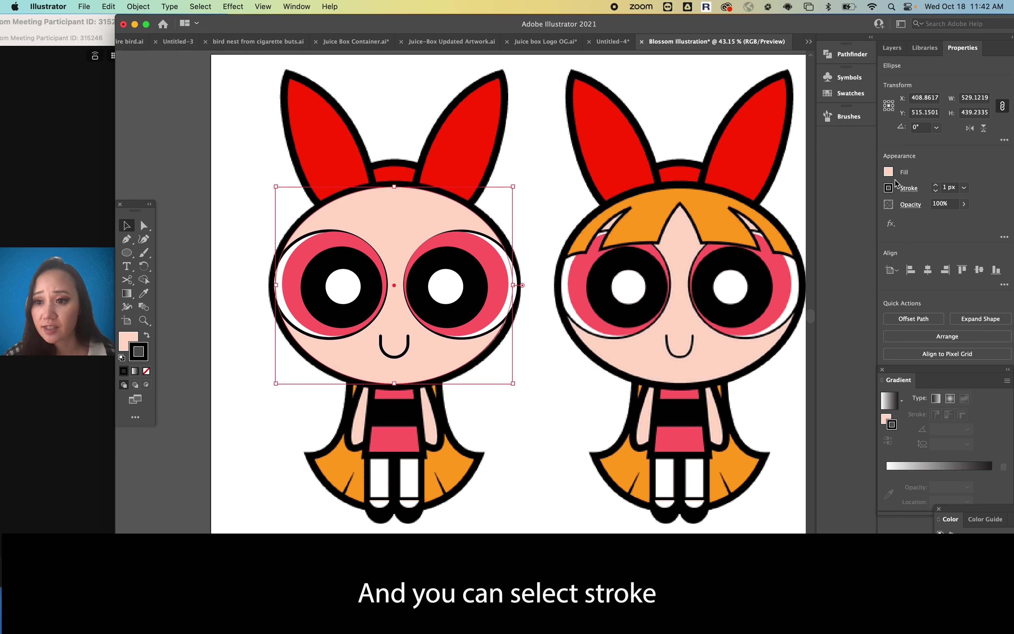
Align the face ellipse's stroke to the outside, with a round cap and round corners
click(906, 188)
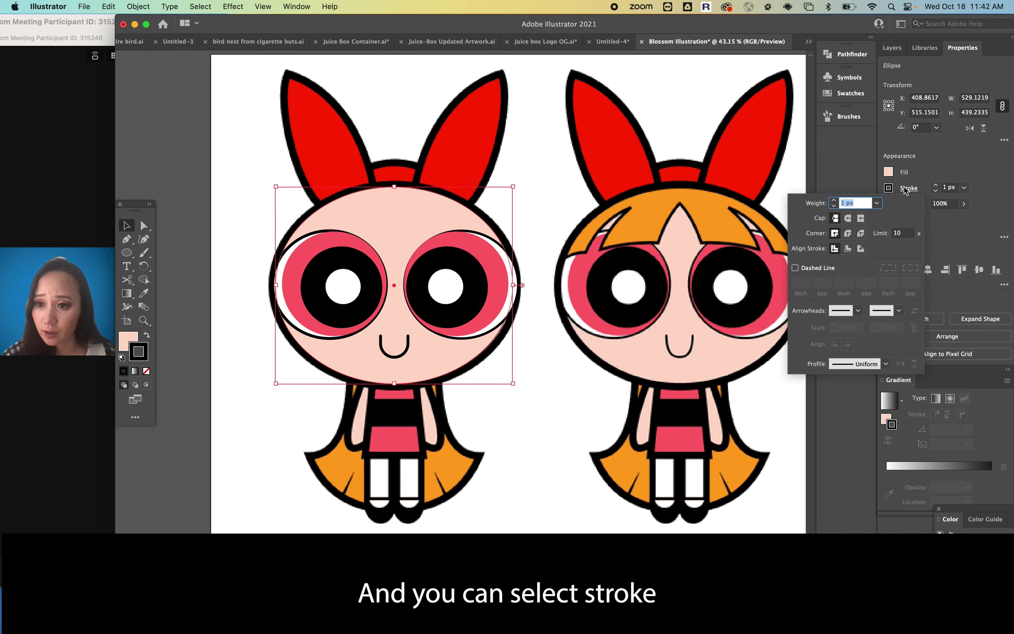
click(861, 249)
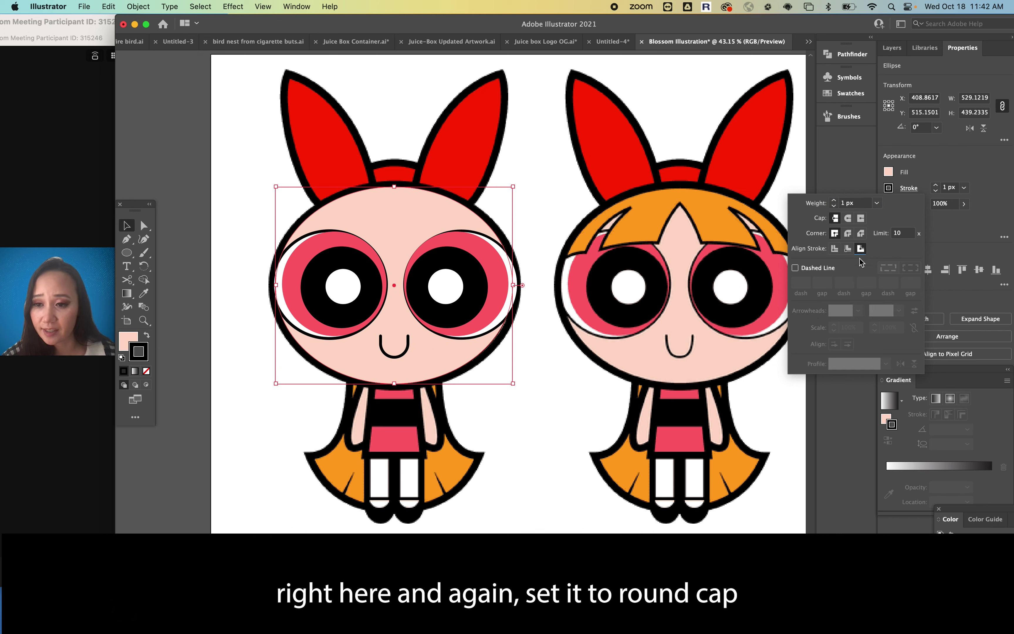
click(848, 218)
click(848, 233)
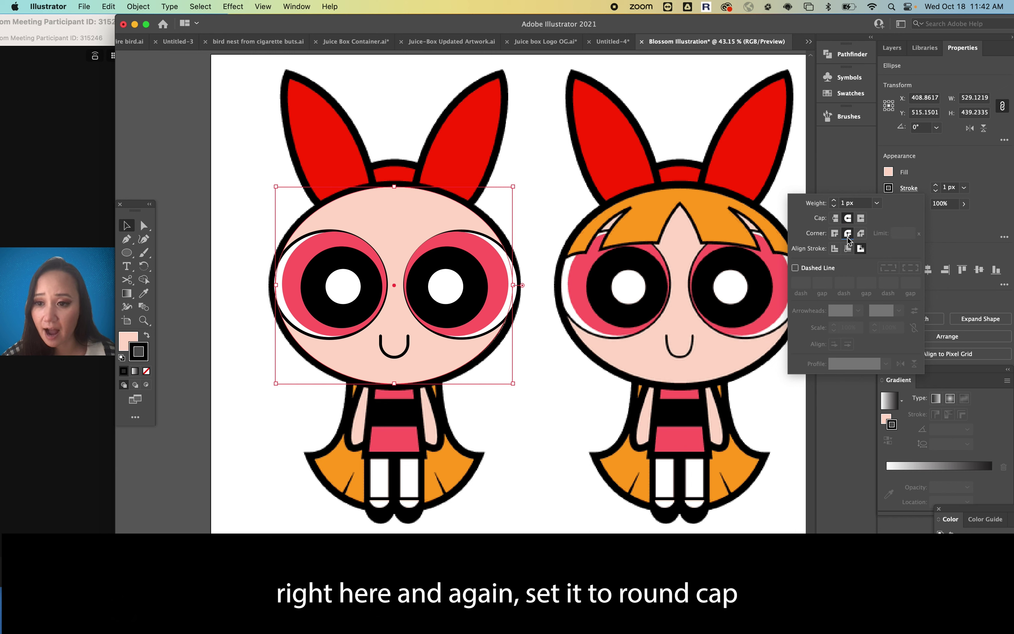
Set the face ellipse's stroke weight to 15 px to match the thickness of the reference outline
click(936, 185)
click(936, 185)
click(936, 186)
click(936, 186)
click(936, 186)
click(936, 186)
click(936, 186)
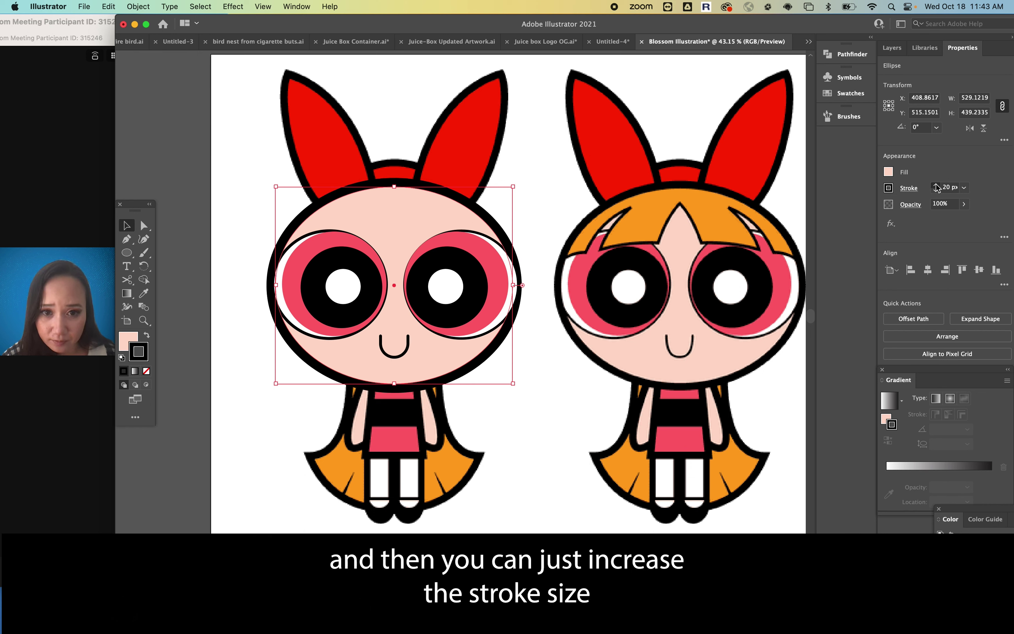
click(937, 191)
click(936, 191)
click(936, 191)
click(936, 191)
click(936, 191)
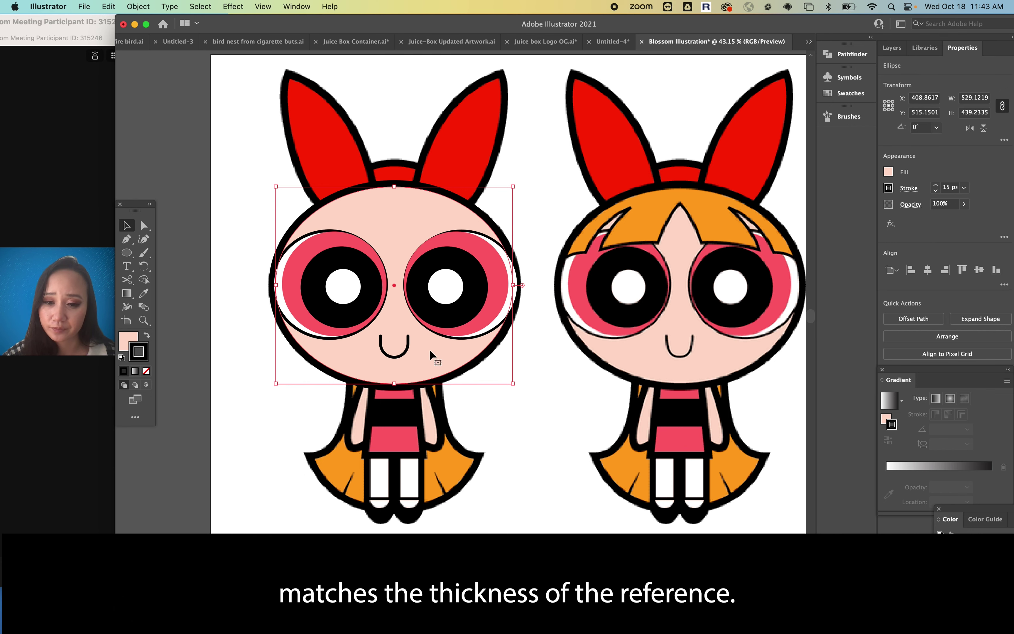
Move the outlined face ellipse aside to compare its outline with the reference, and undo the move
scroll(419, 200, left, 5)
scroll(419, 200, down, 3)
drag(423, 191, 345, 186)
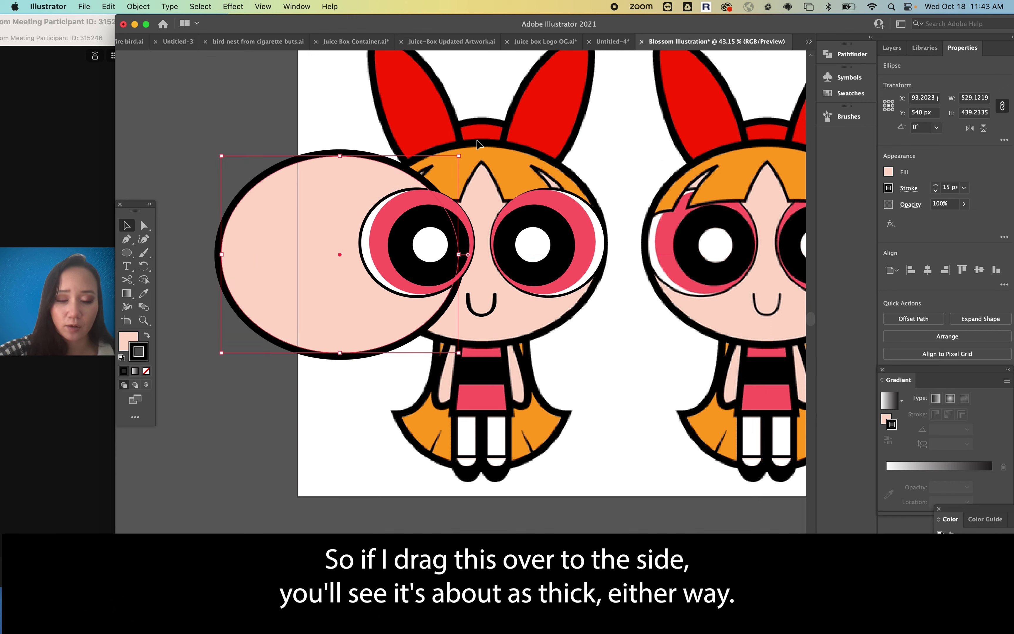
key(super+z)
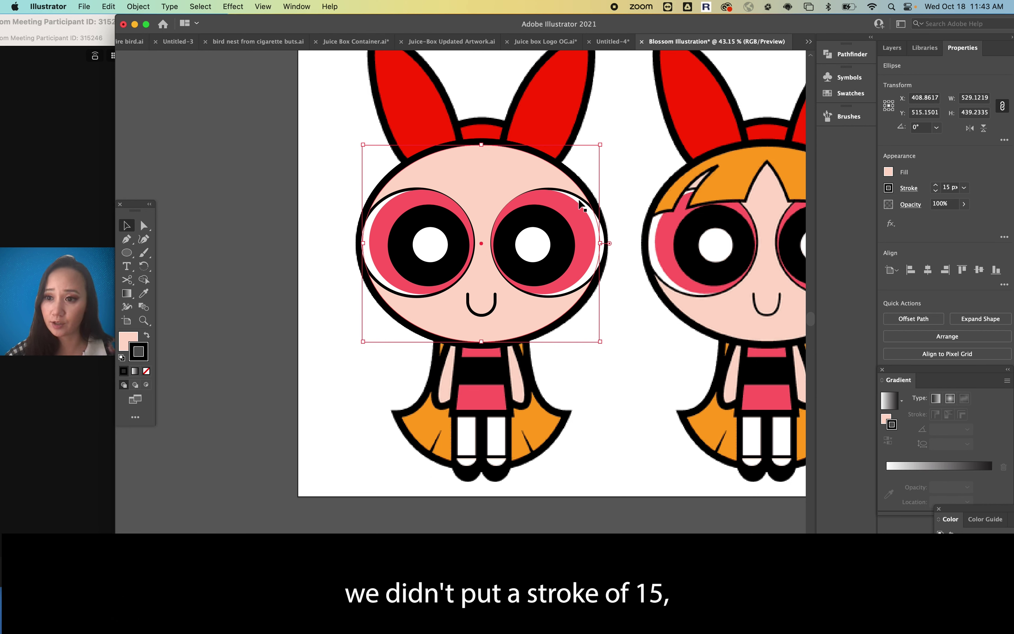
Remove the face ellipse's stroke and offset its path by 15 px with round joins
click(144, 372)
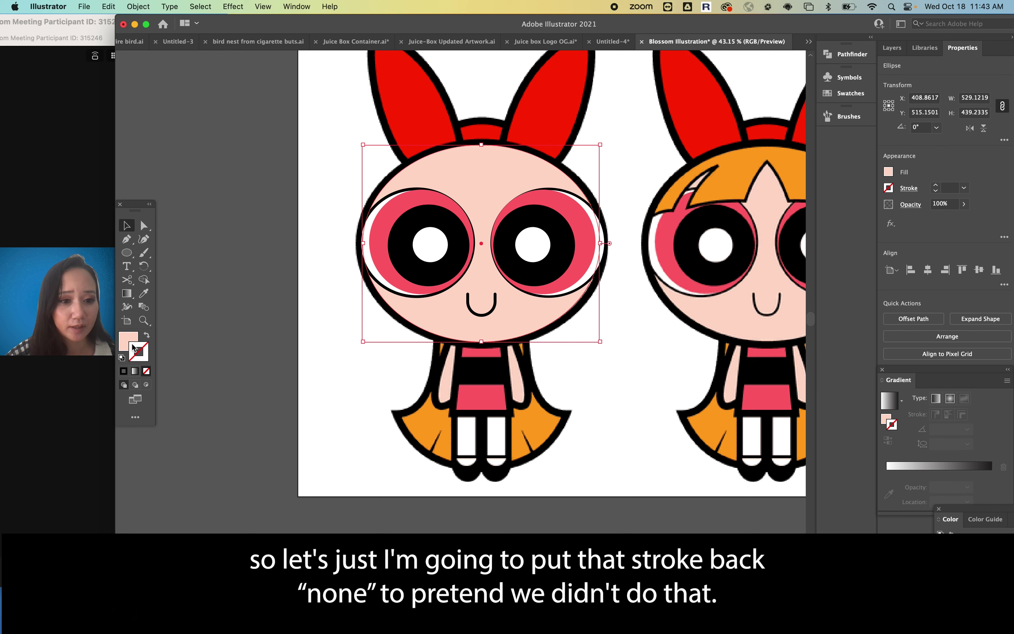
click(133, 347)
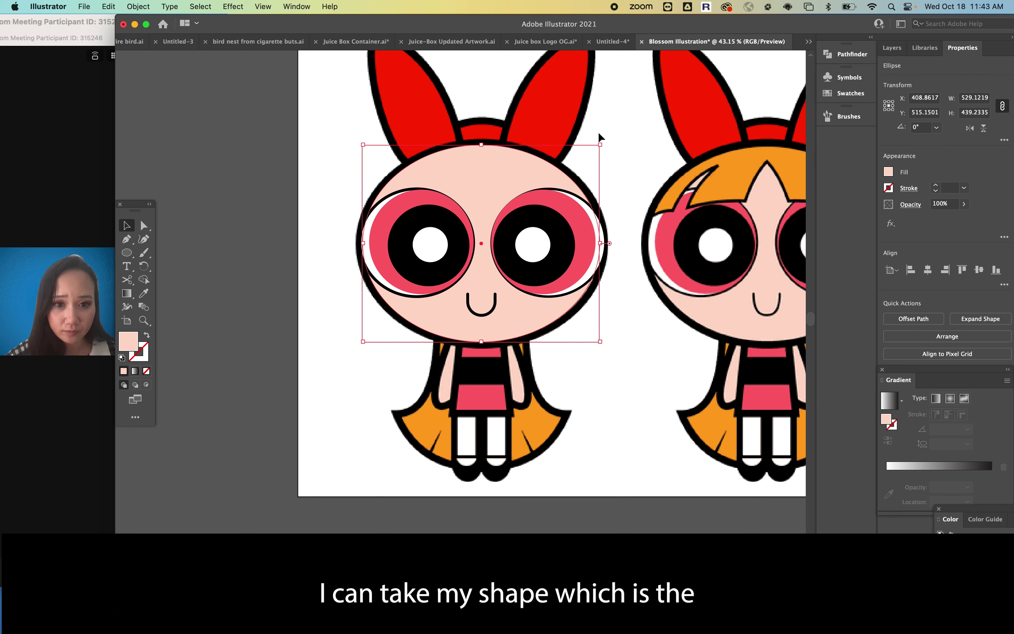
click(138, 6)
mouse_move(164, 291)
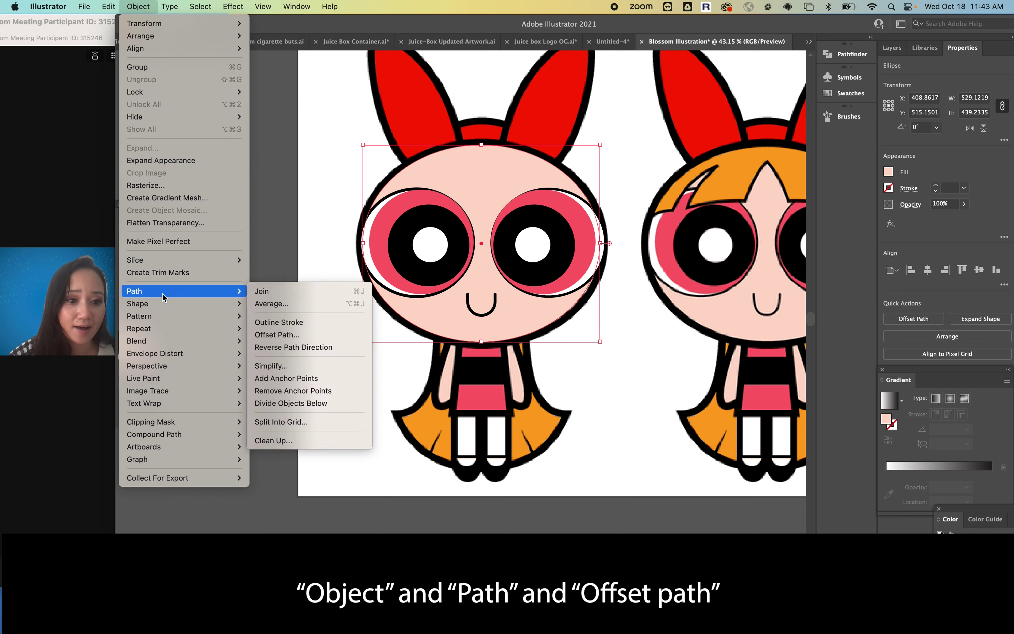
click(295, 335)
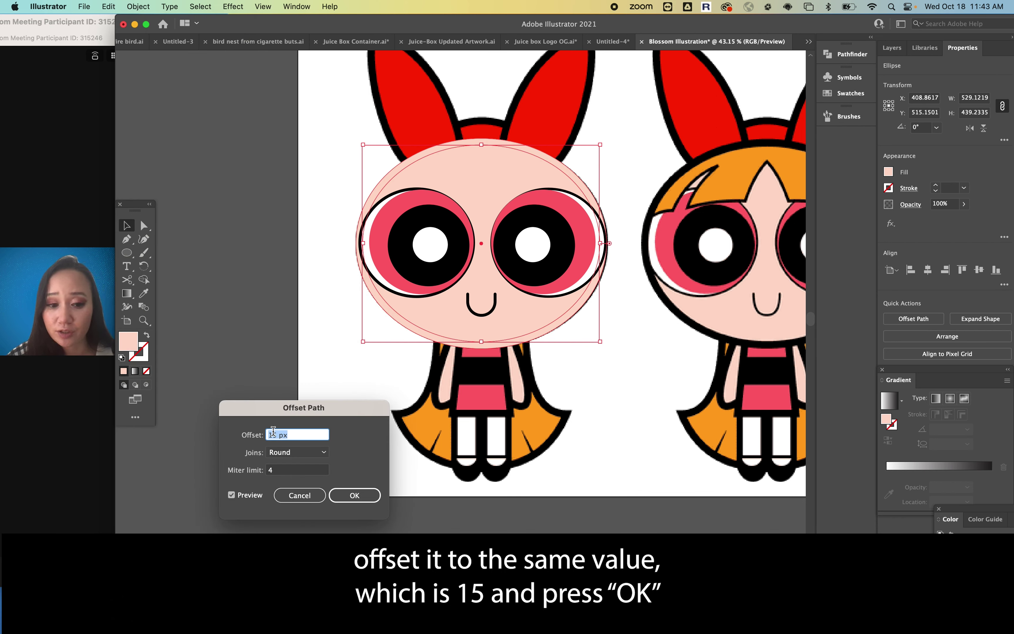
click(352, 496)
Fill the offset face shape with black sampled from the reference outline and deselect it
key(i)
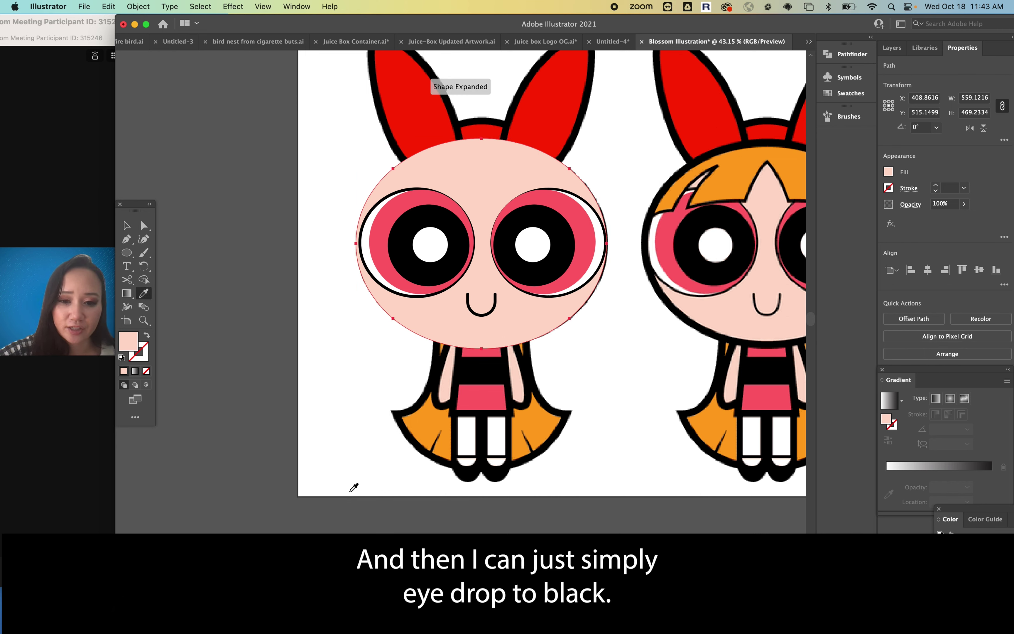
click(427, 395)
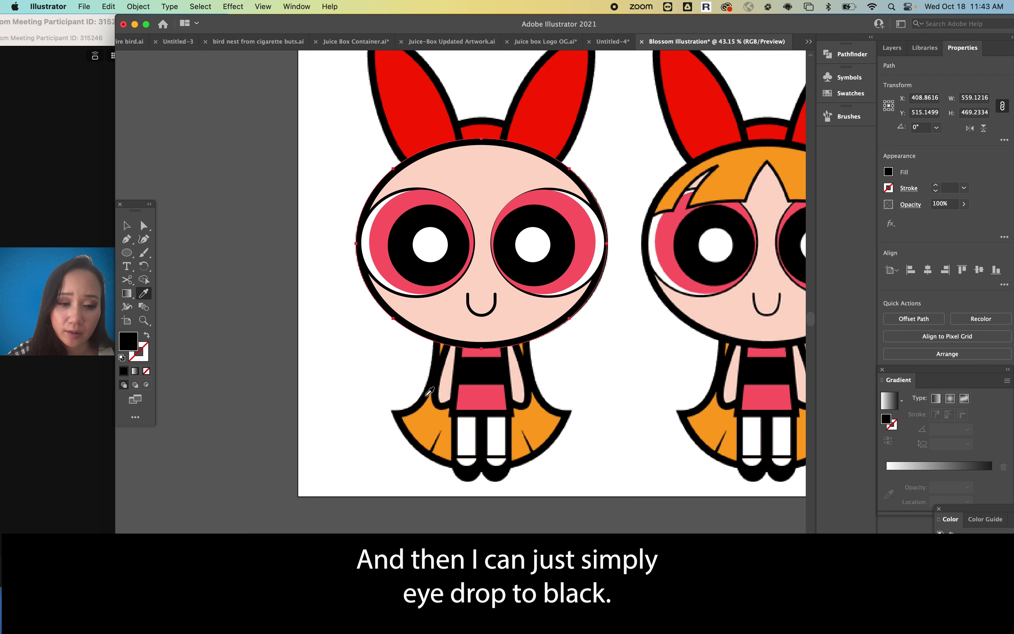
click(127, 225)
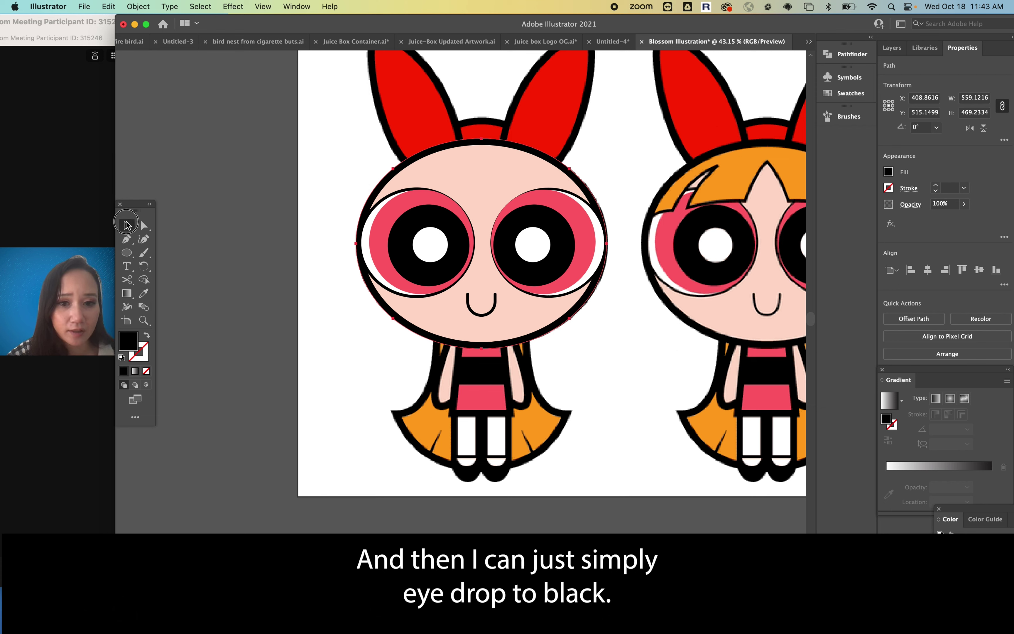
click(247, 261)
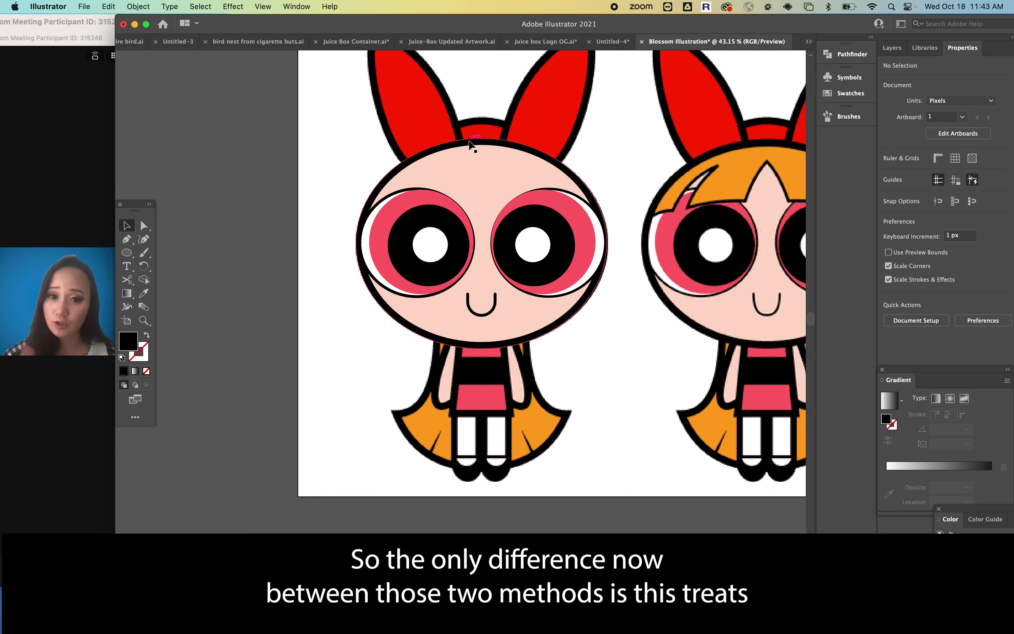
Move the black offset shape out from behind the face and delete it
drag(469, 144, 254, 174)
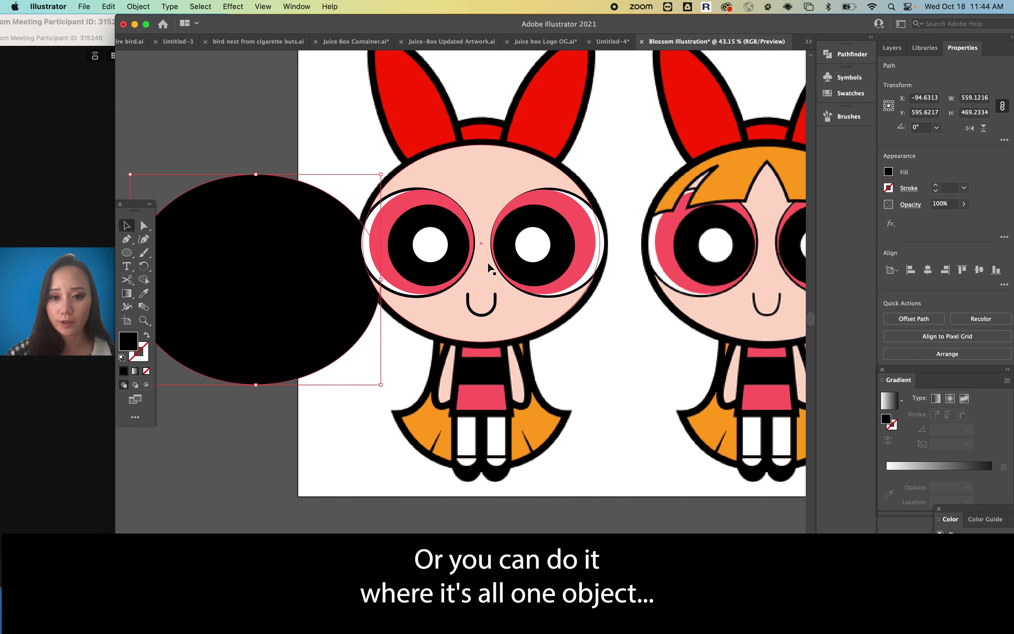
key(Delete)
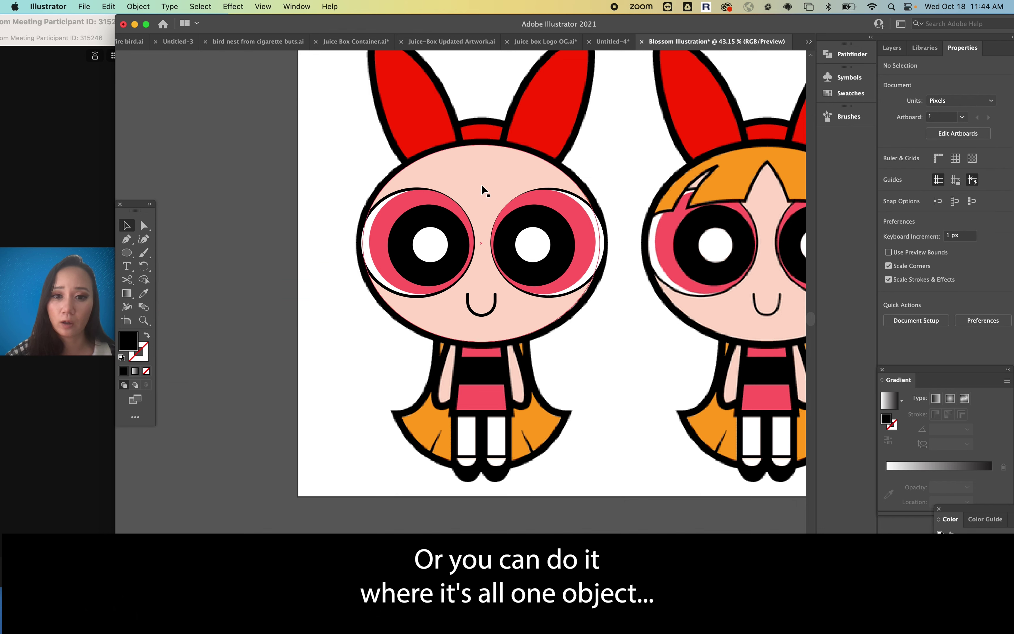
Give the face ellipse a 15 px stroke with round cap and round corners, and deselect it
click(482, 189)
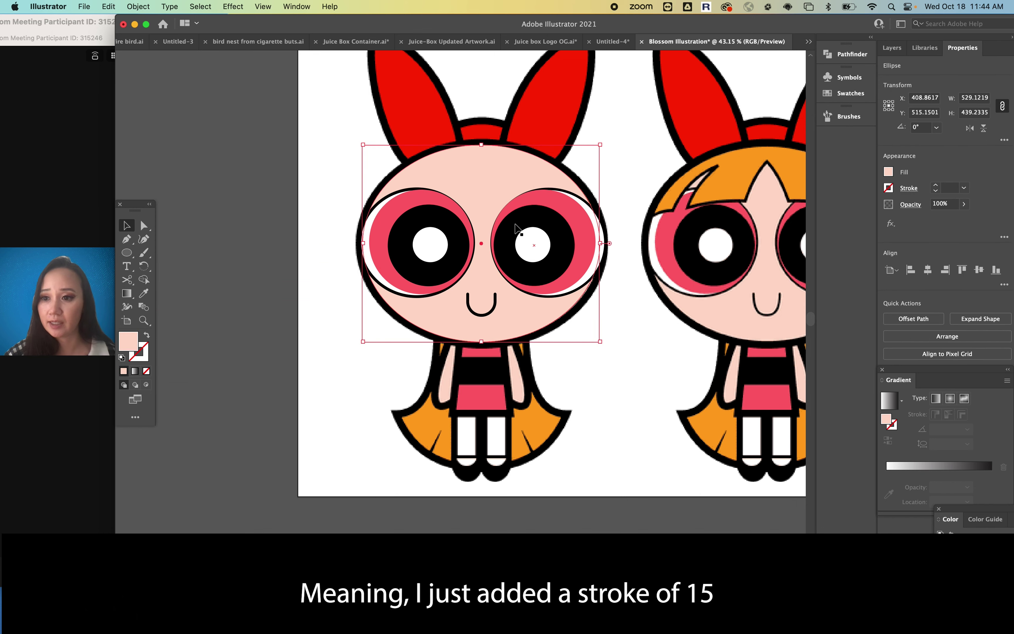
click(951, 188)
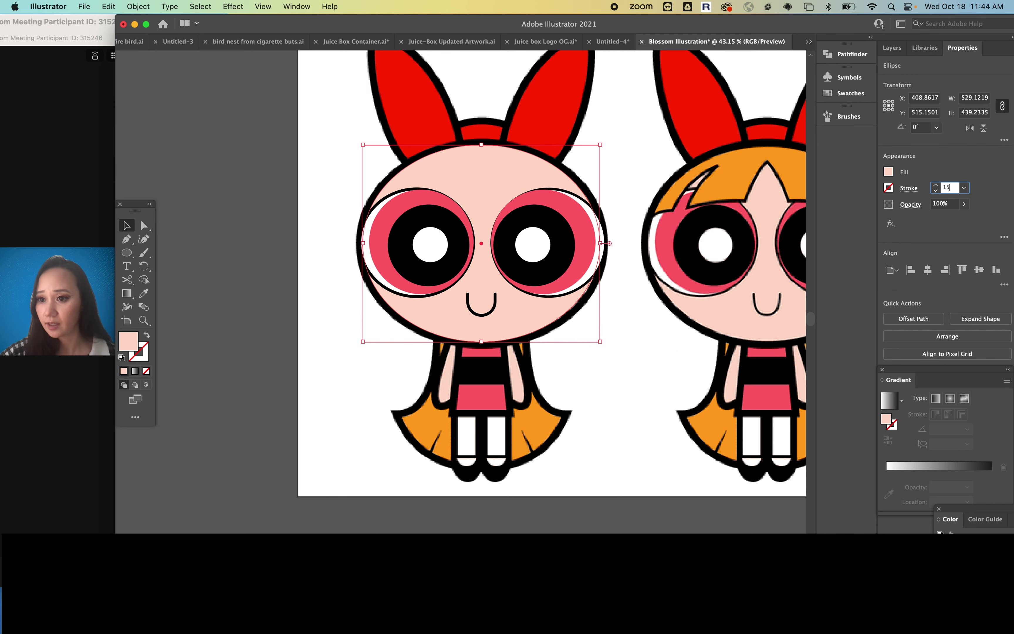
key(Return)
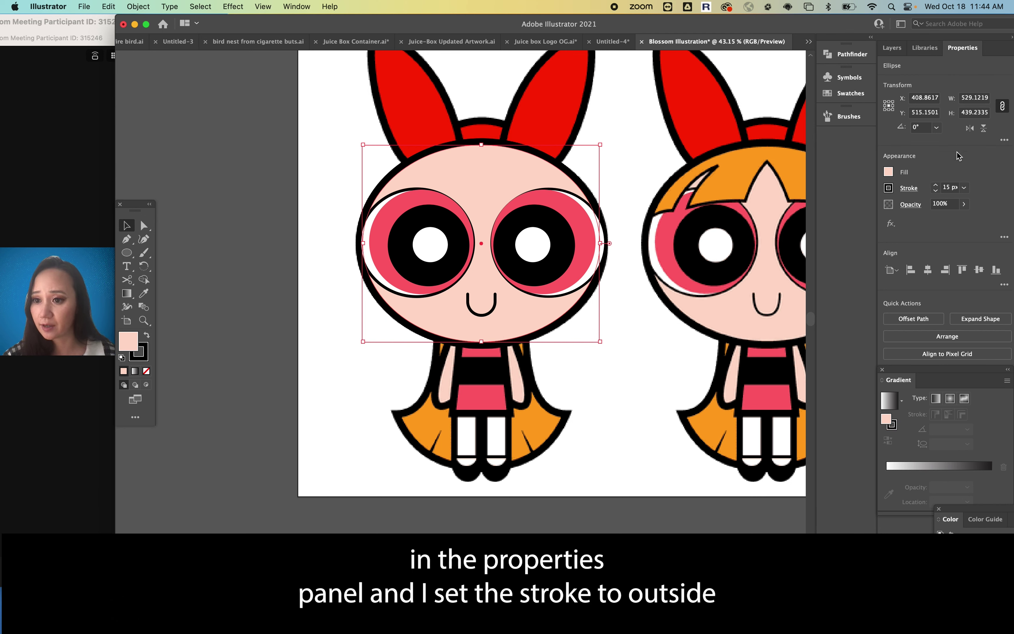
click(908, 188)
click(848, 234)
click(848, 218)
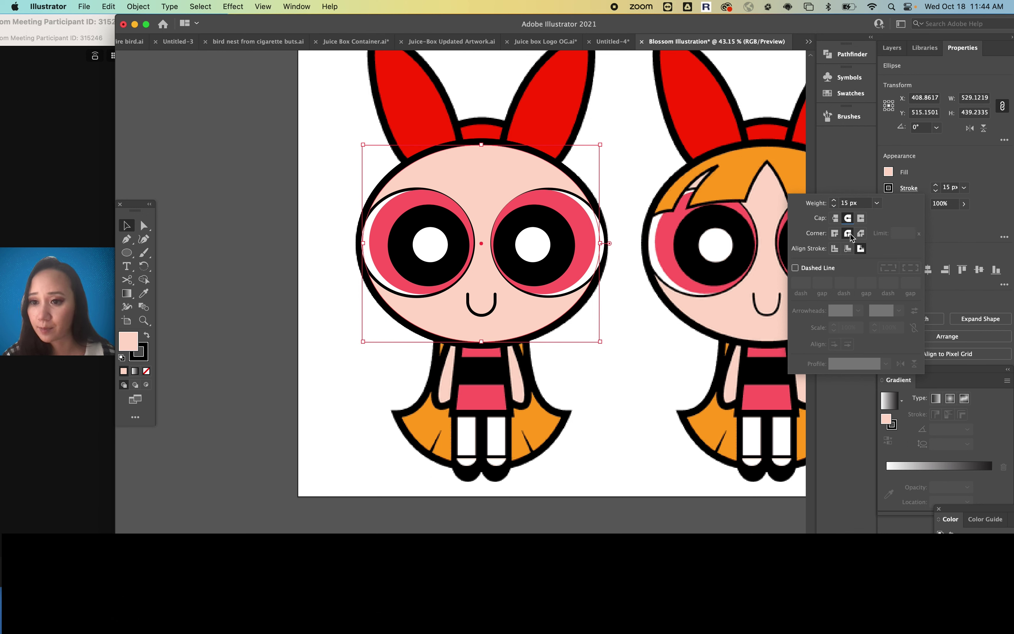
click(623, 384)
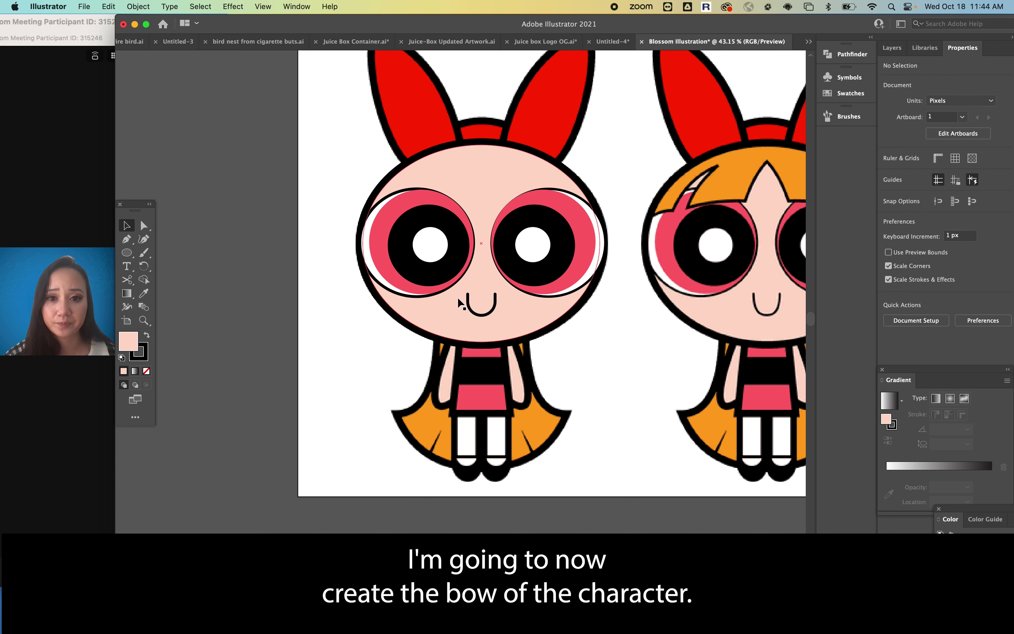
Sample the bow's red and draw an ellipse about 157 by 385 px from the tip of the left bow loop downward
scroll(458, 292, up, 5)
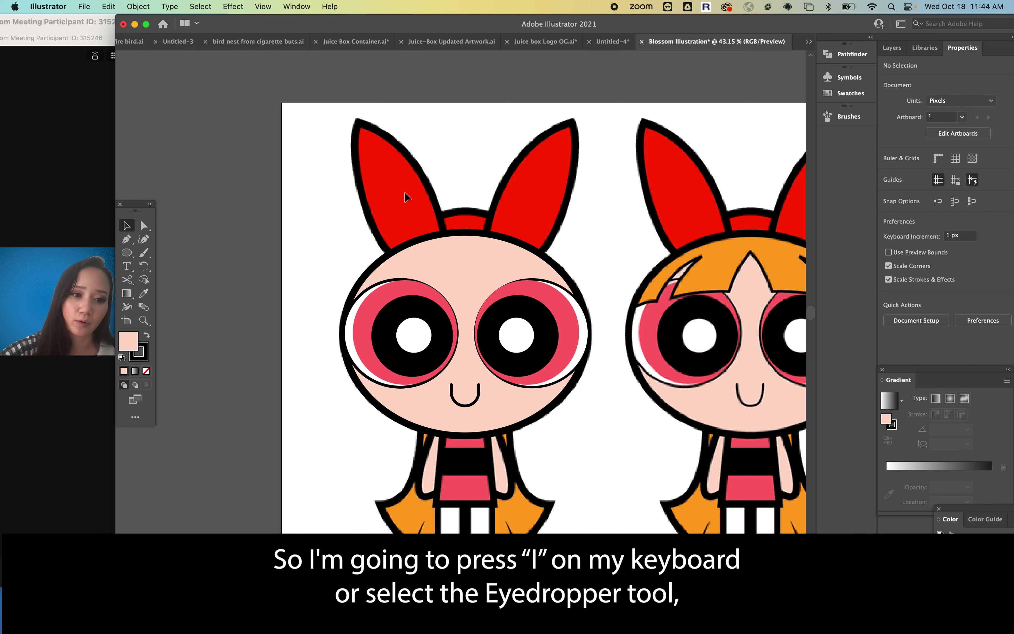
key(i)
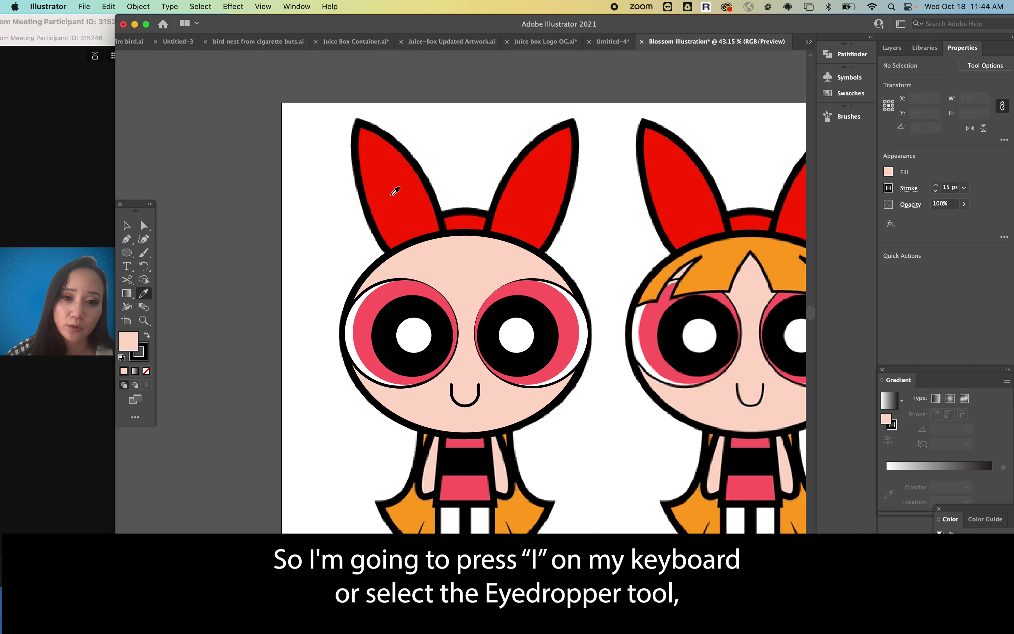
click(393, 195)
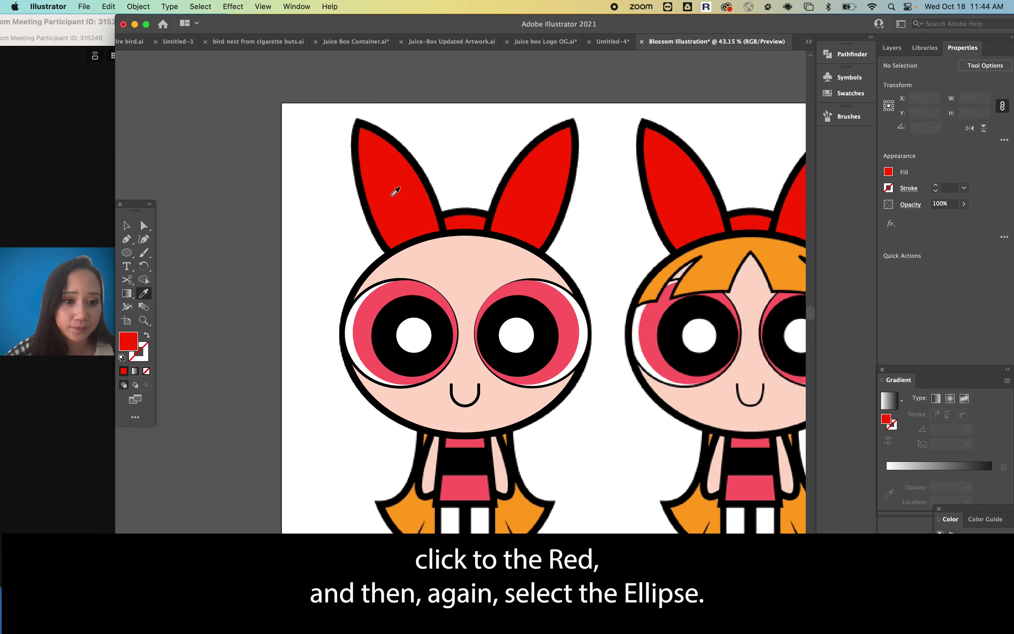
key(l)
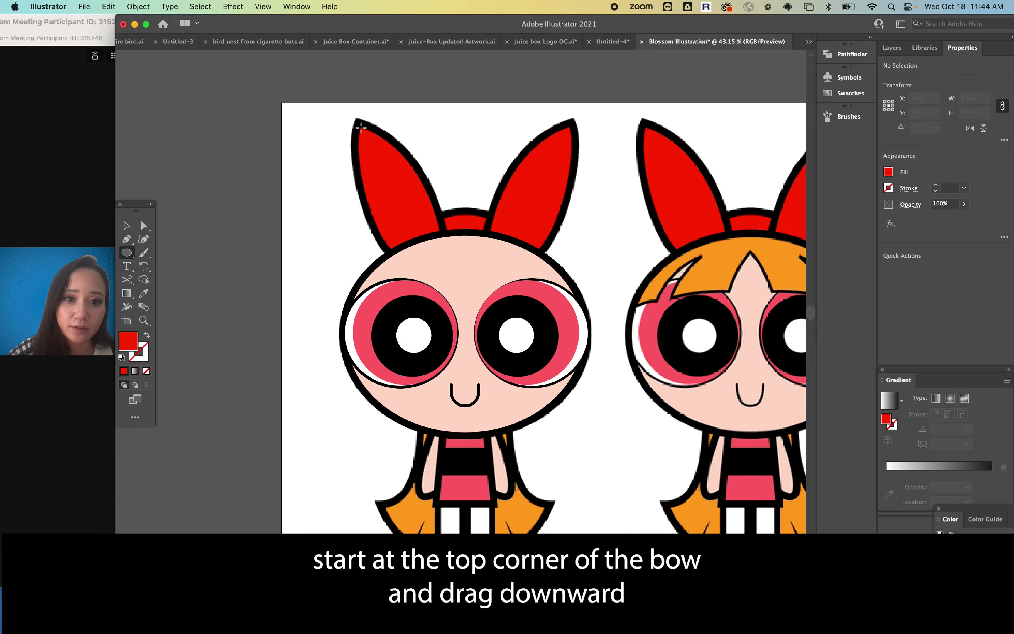
drag(362, 127, 432, 301)
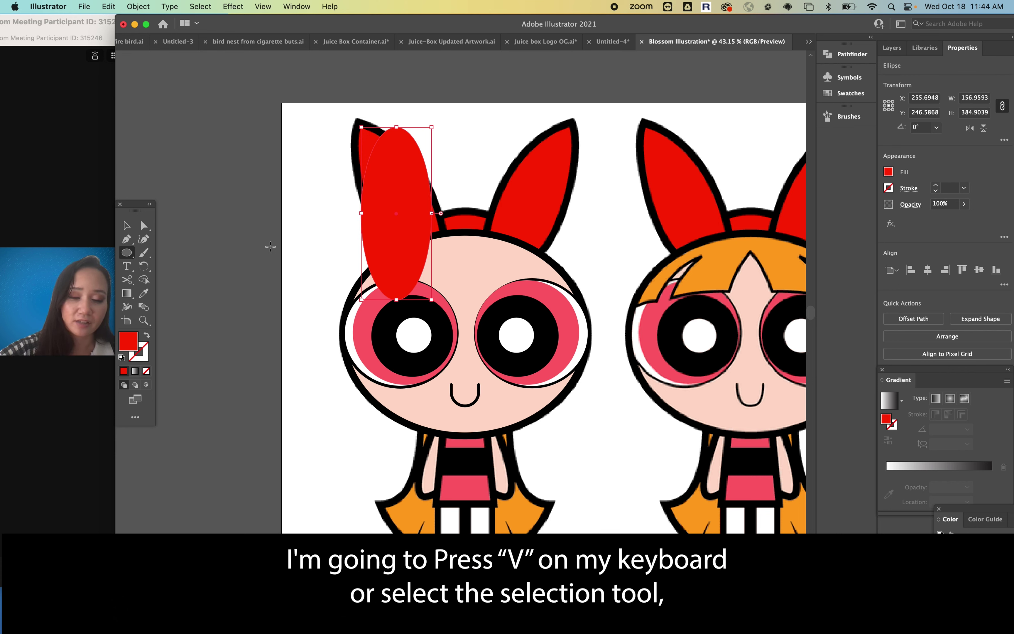
Rotate the red ellipse to about 24° and adjust its position and width to fit inside the left bow loop
key(v)
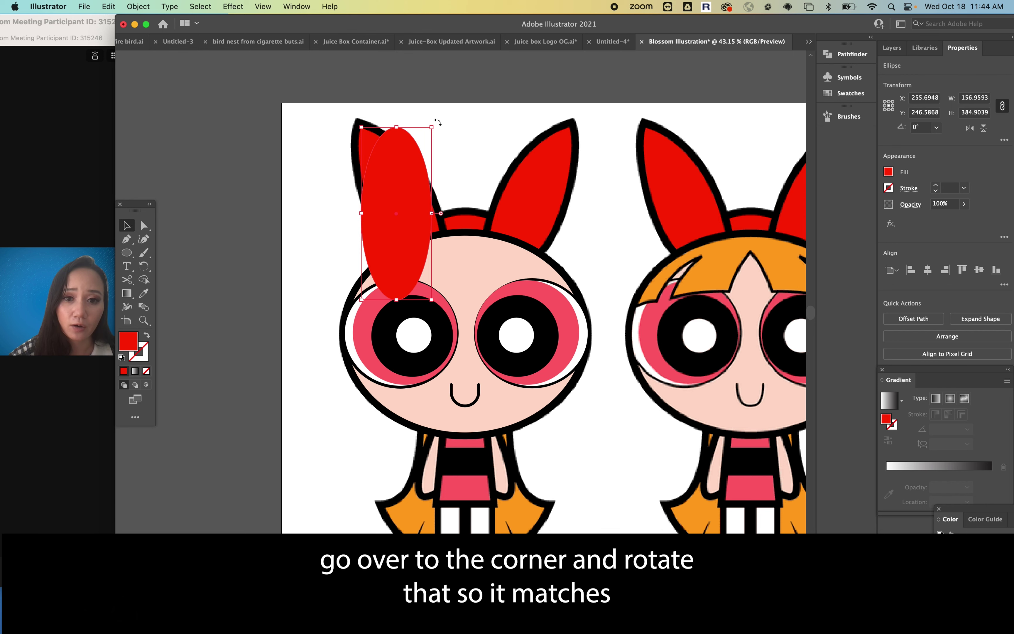
drag(437, 122, 398, 103)
drag(387, 190, 390, 191)
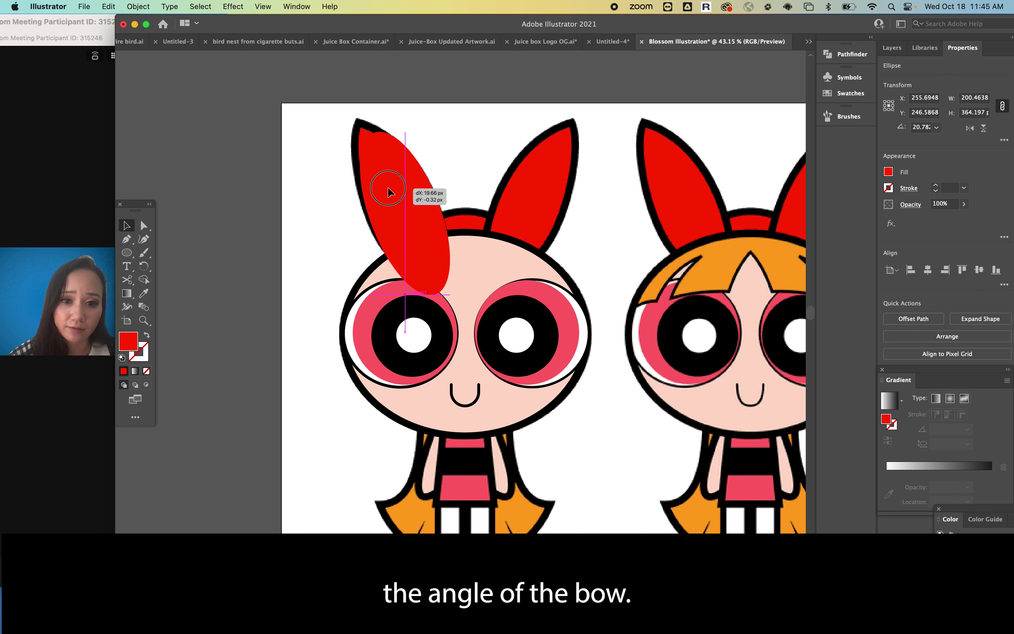
drag(414, 110, 396, 105)
drag(411, 232, 374, 222)
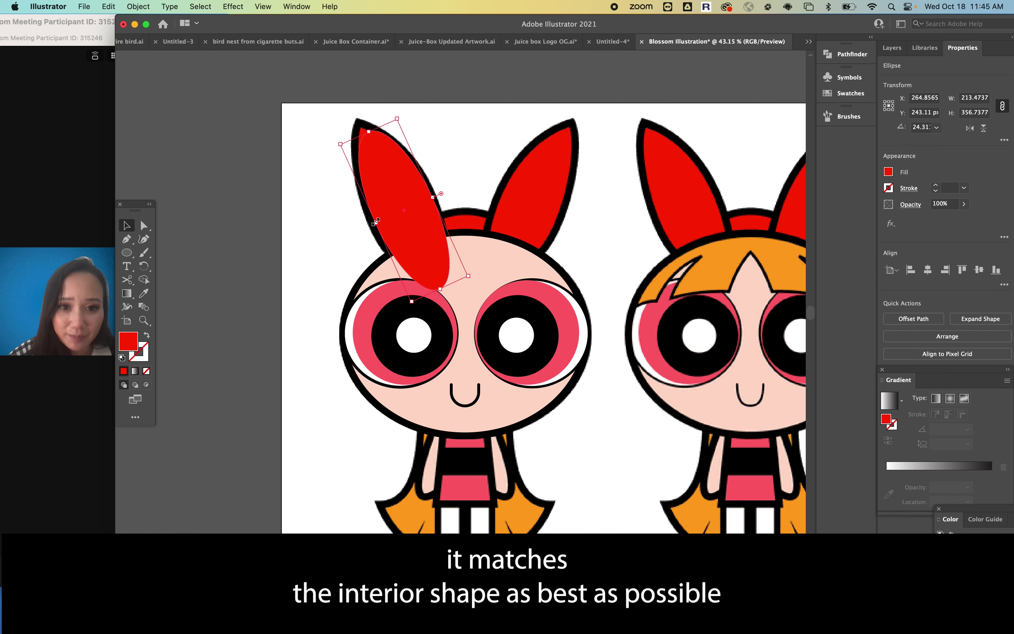
drag(427, 196, 428, 196)
Refine the red ellipse's width against the bow's inner outline and rotate it to about 26°
scroll(427, 196, up, 5)
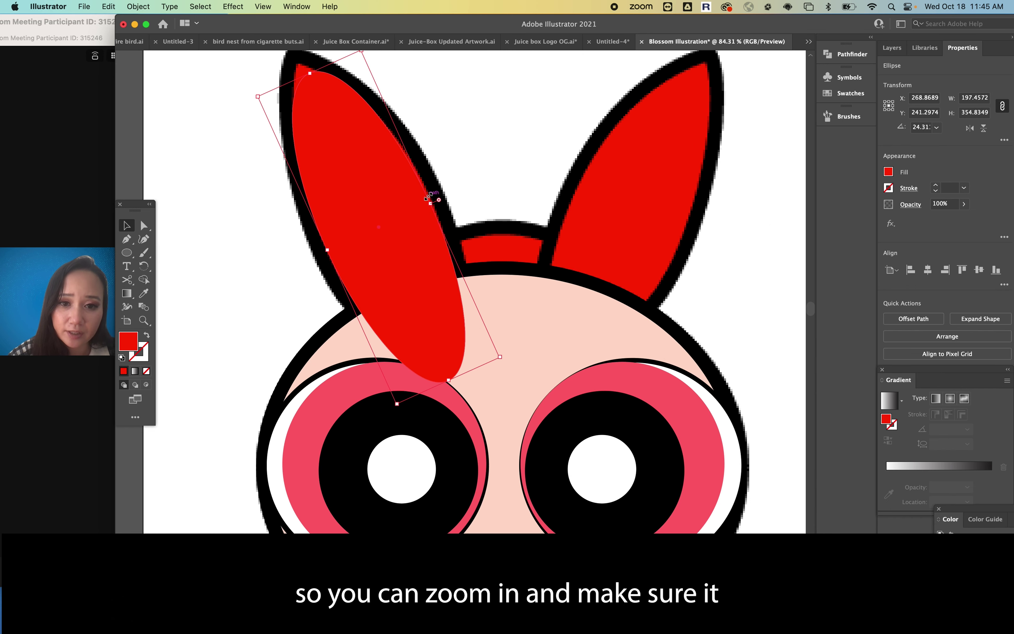
scroll(430, 203, up, 5)
drag(435, 210, 435, 204)
scroll(437, 204, down, 3)
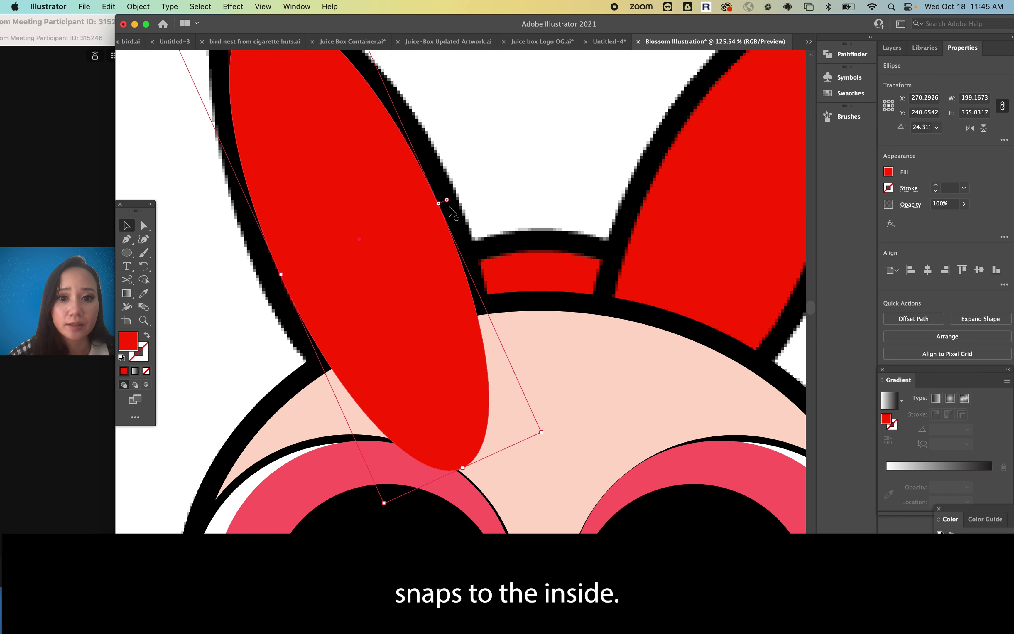
scroll(387, 193, up, 5)
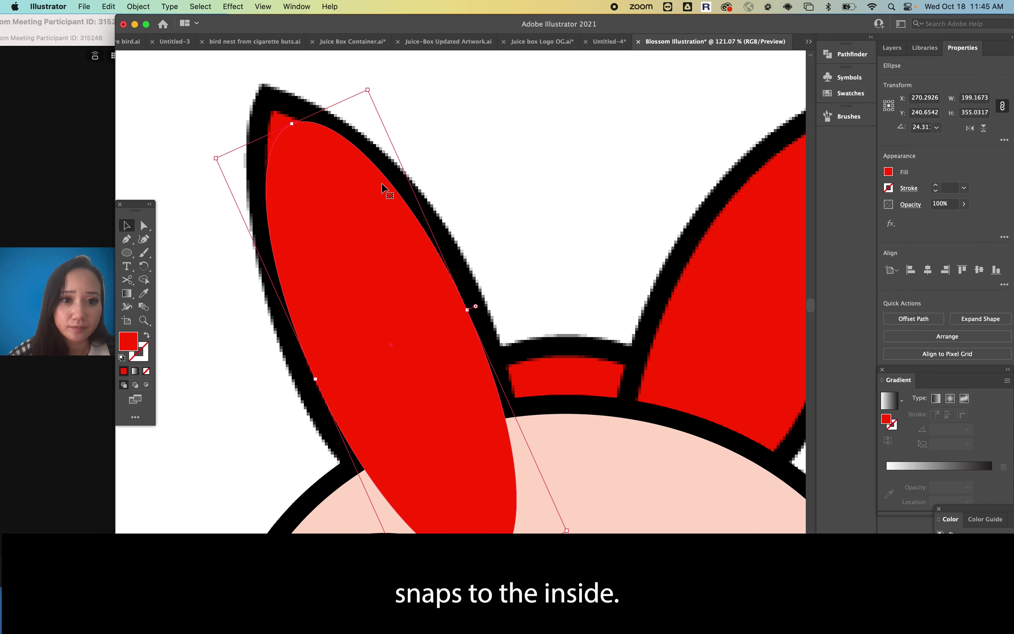
scroll(383, 160, up, 2)
scroll(385, 138, left, 2)
drag(402, 123, 386, 111)
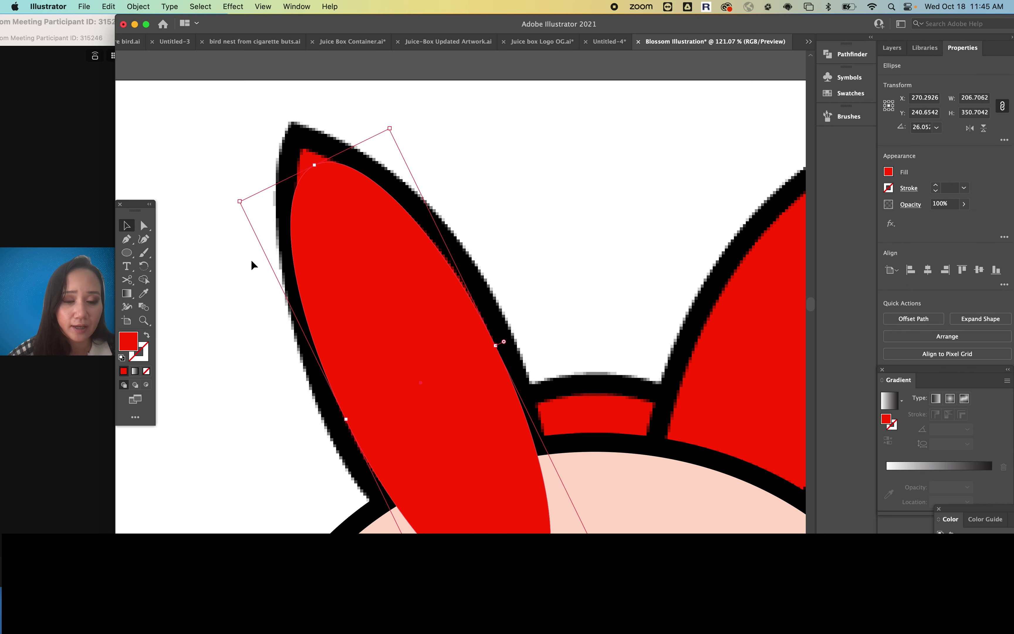
Move the red ellipse's top anchor point up into the inner tip of the left bow loop
scroll(251, 260, down, 5)
click(144, 223)
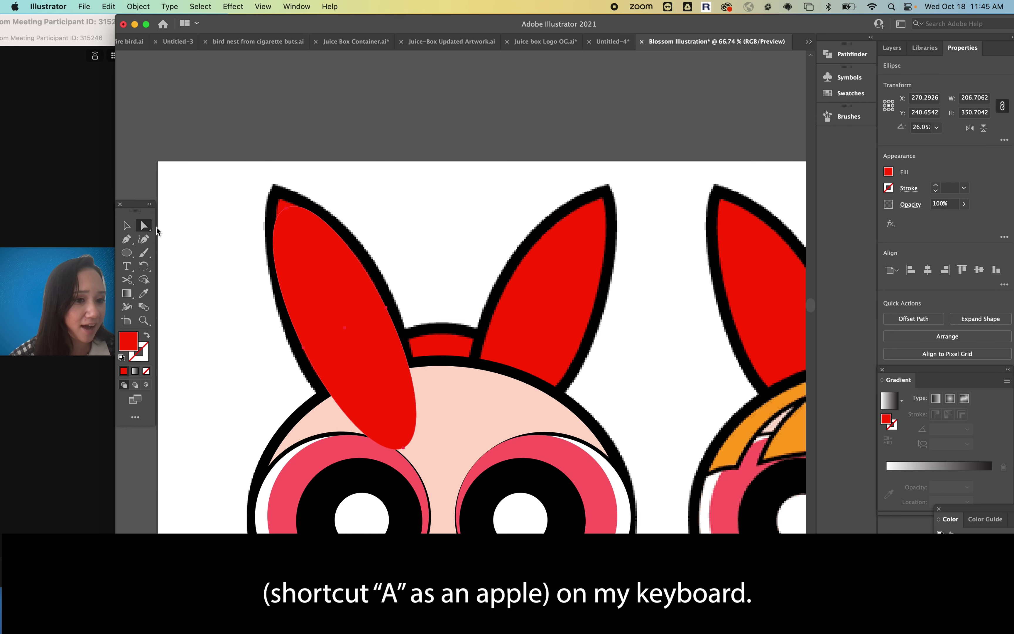
scroll(302, 206, up, 6)
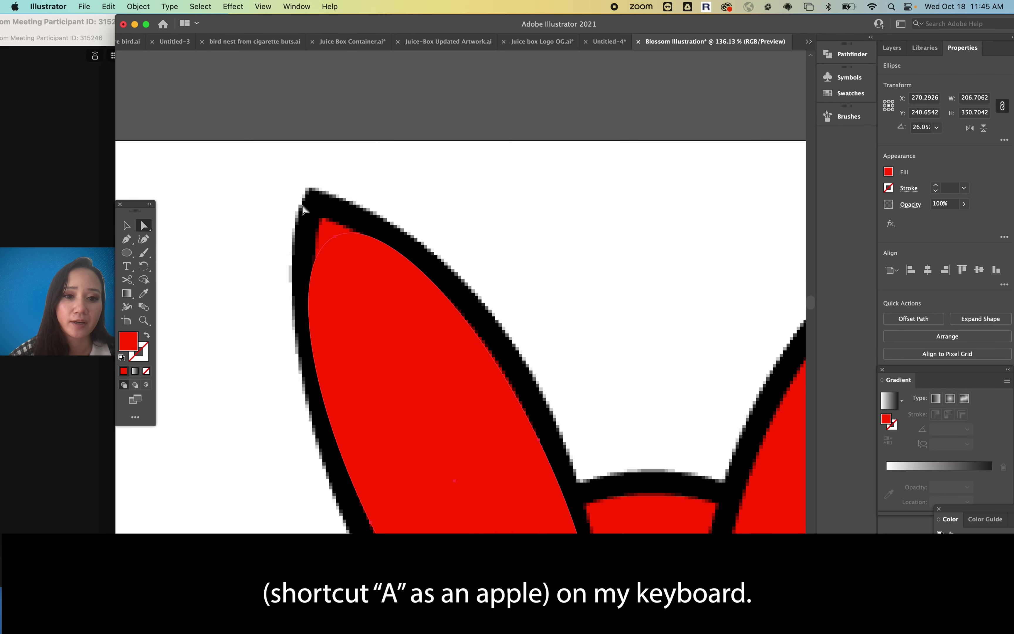
click(372, 272)
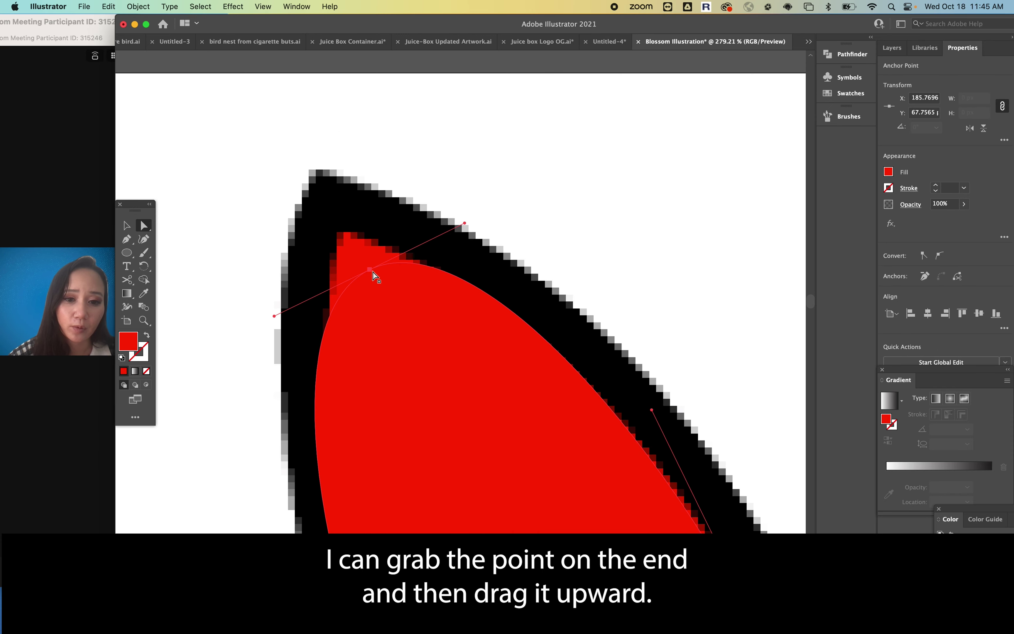
drag(372, 273, 345, 234)
Shorten both direction handles of the top anchor so the red shape tapers to the bow's tip
scroll(331, 245, down, 2)
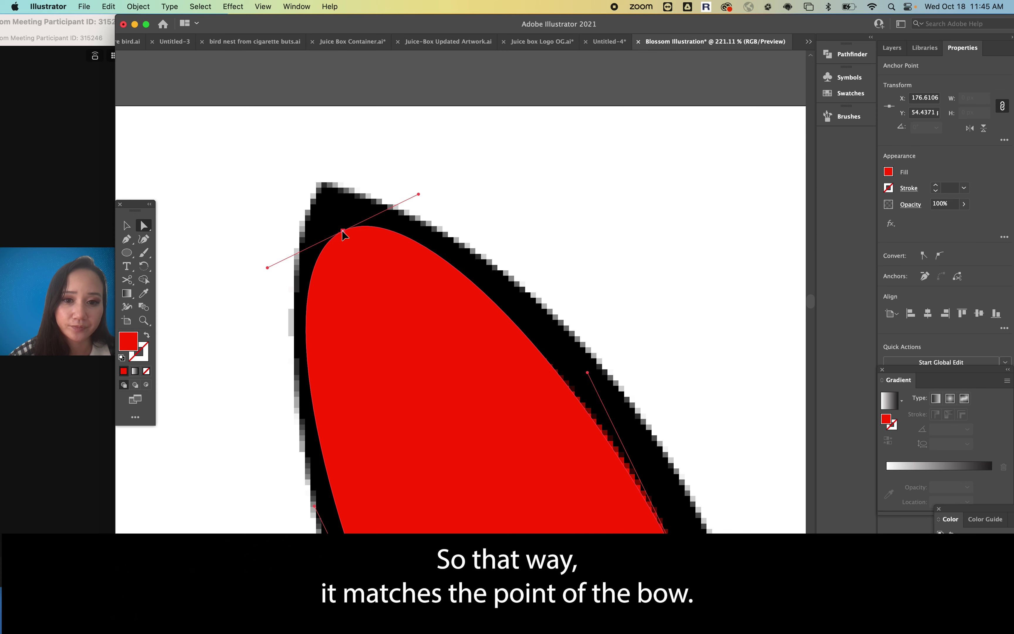
drag(418, 193, 383, 213)
drag(268, 272, 319, 242)
drag(384, 212, 367, 219)
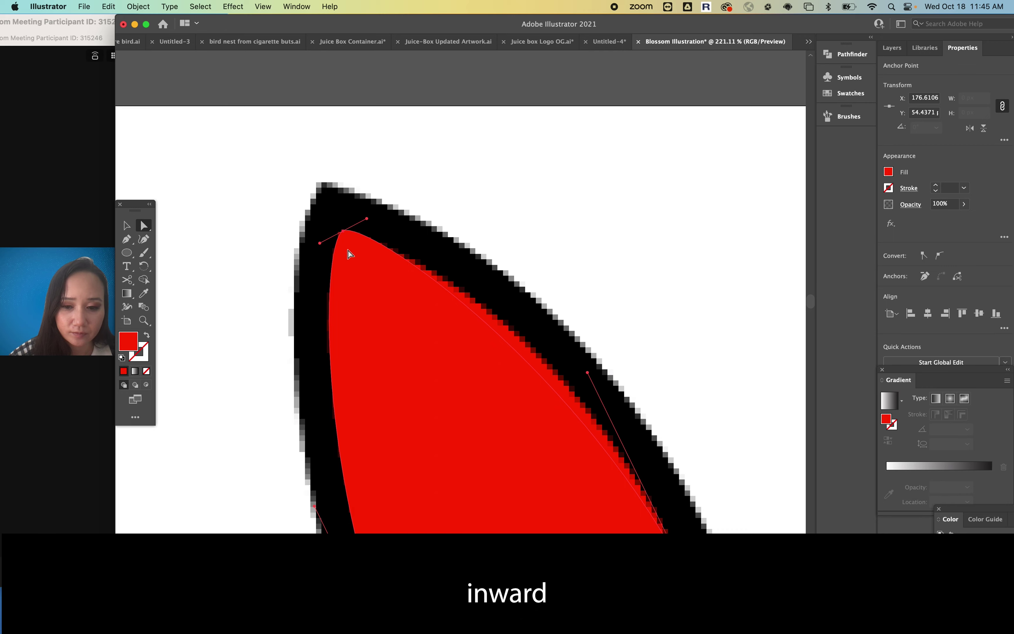
scroll(347, 251, down, 5)
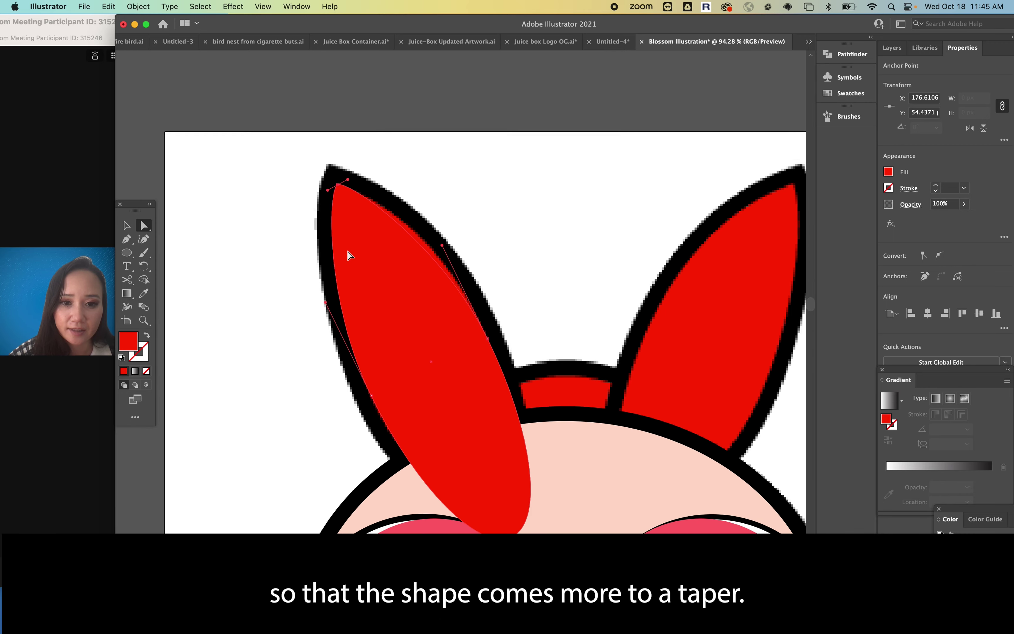
scroll(350, 255, down, 2)
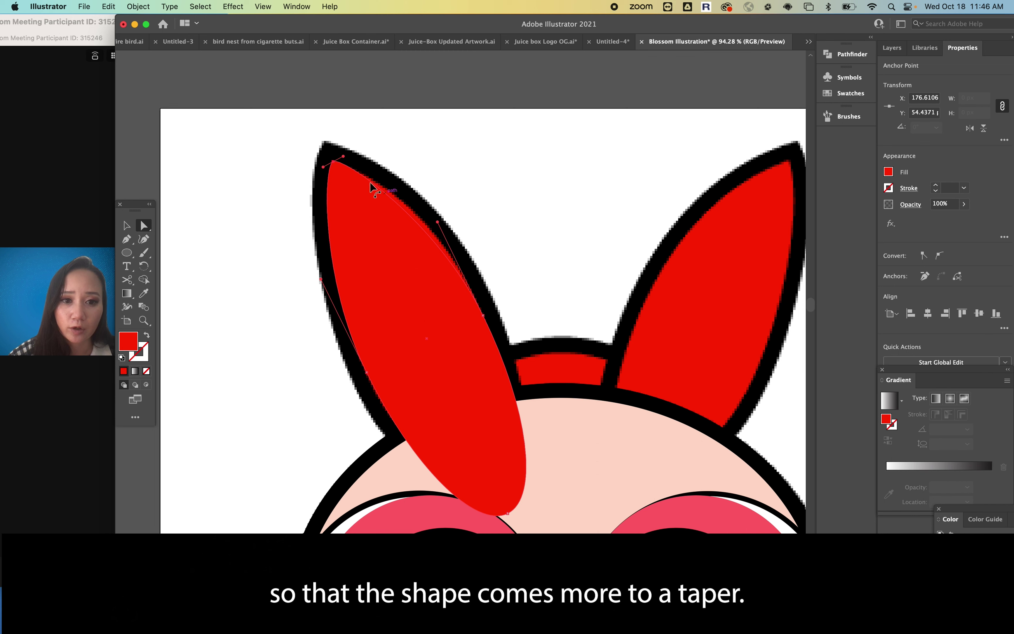
Extend the upper handle of the red shape's right side anchor upward so the curve fills the bow loop's inner edge
click(127, 225)
click(452, 285)
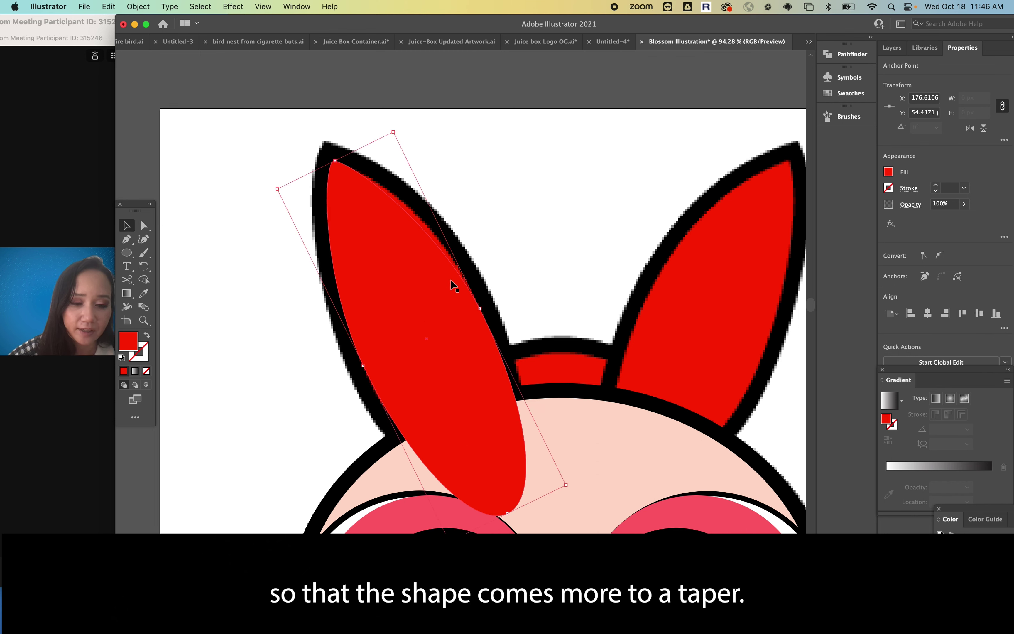
click(144, 225)
click(484, 314)
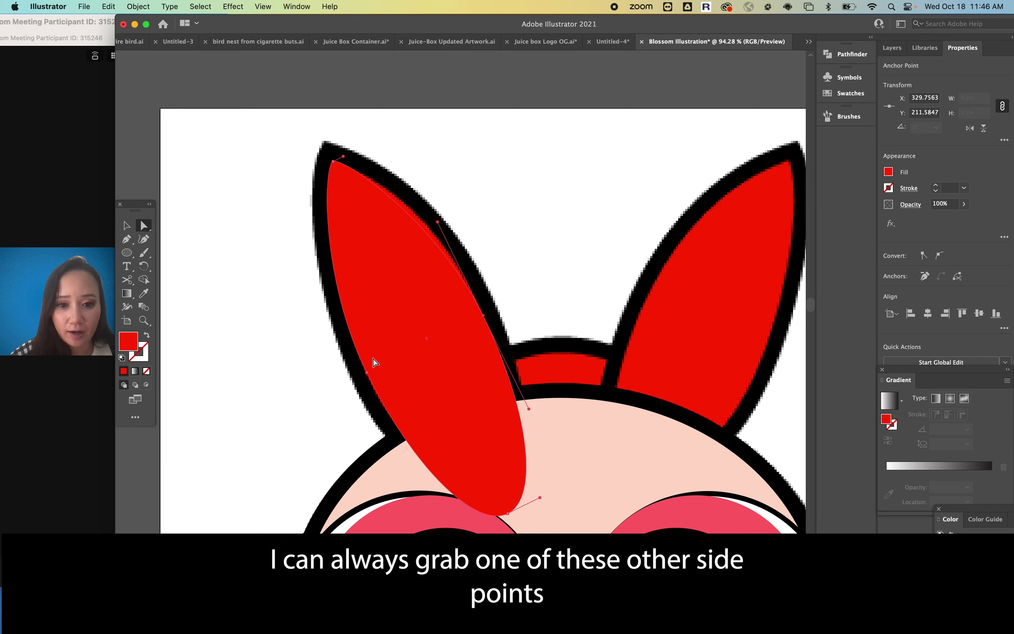
drag(439, 222, 426, 192)
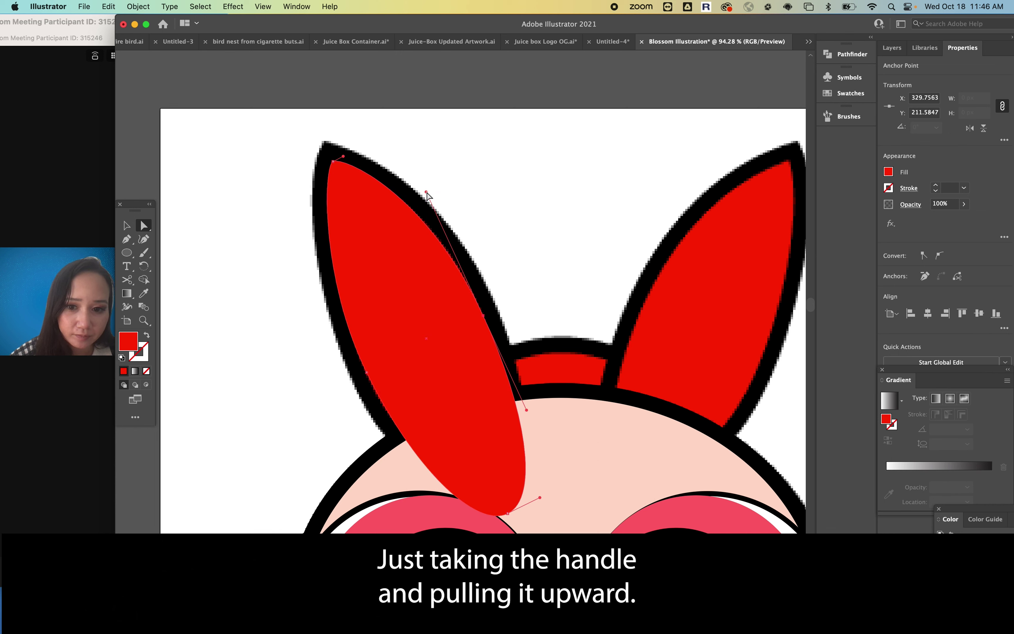
click(332, 161)
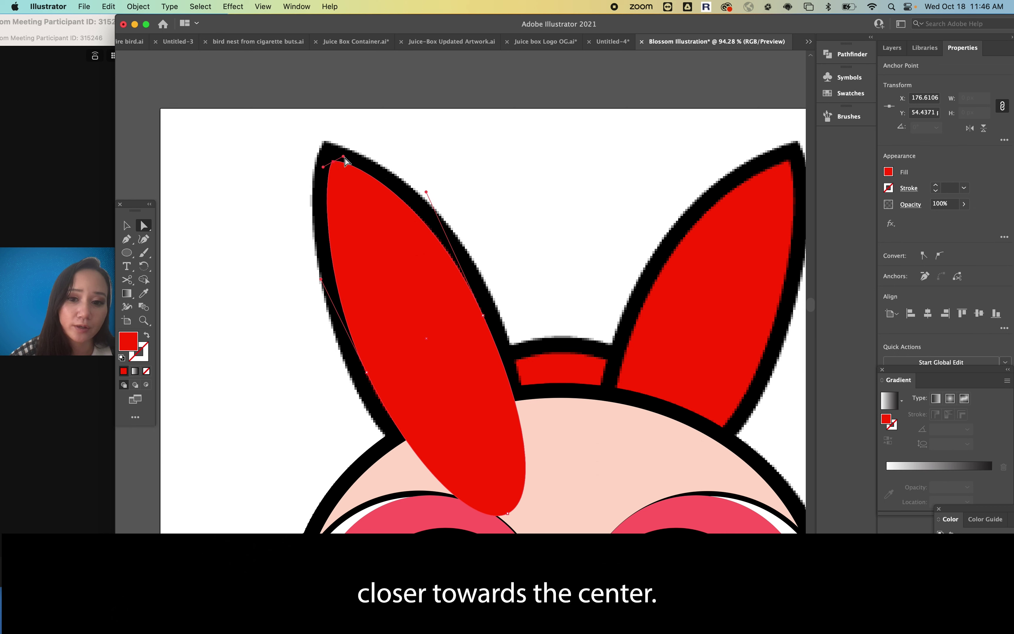
Give the red bow loop shape a 15 px stroke
click(127, 225)
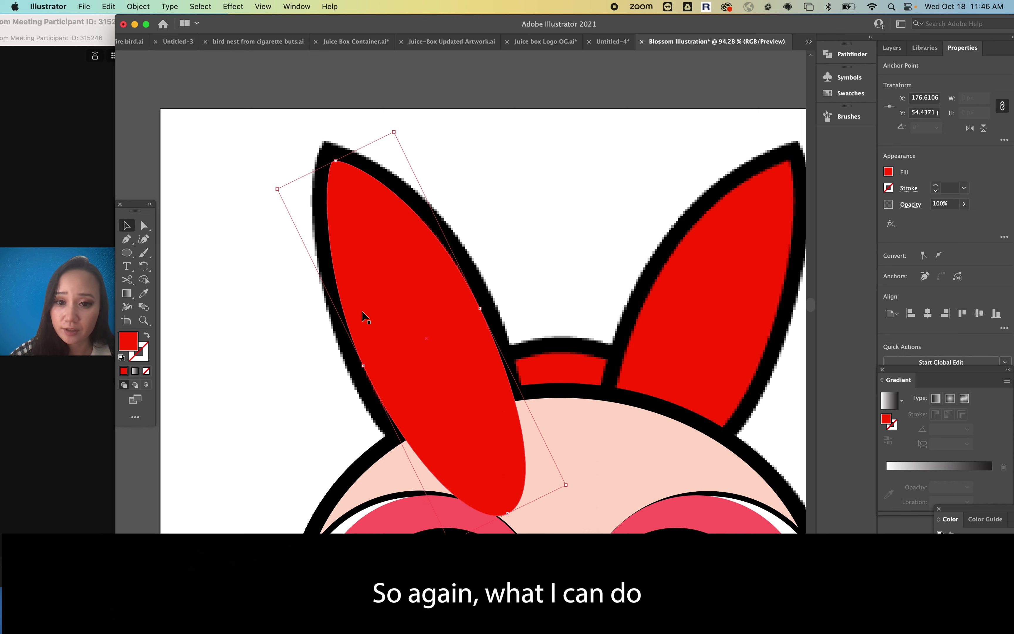
alt+scroll(366, 318, down, 1)
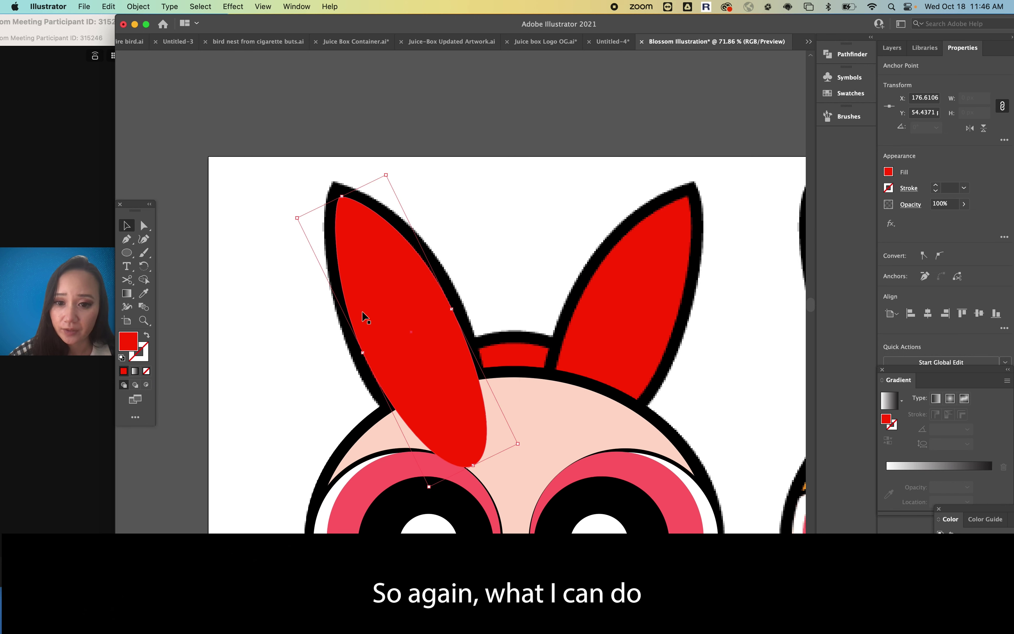
click(909, 189)
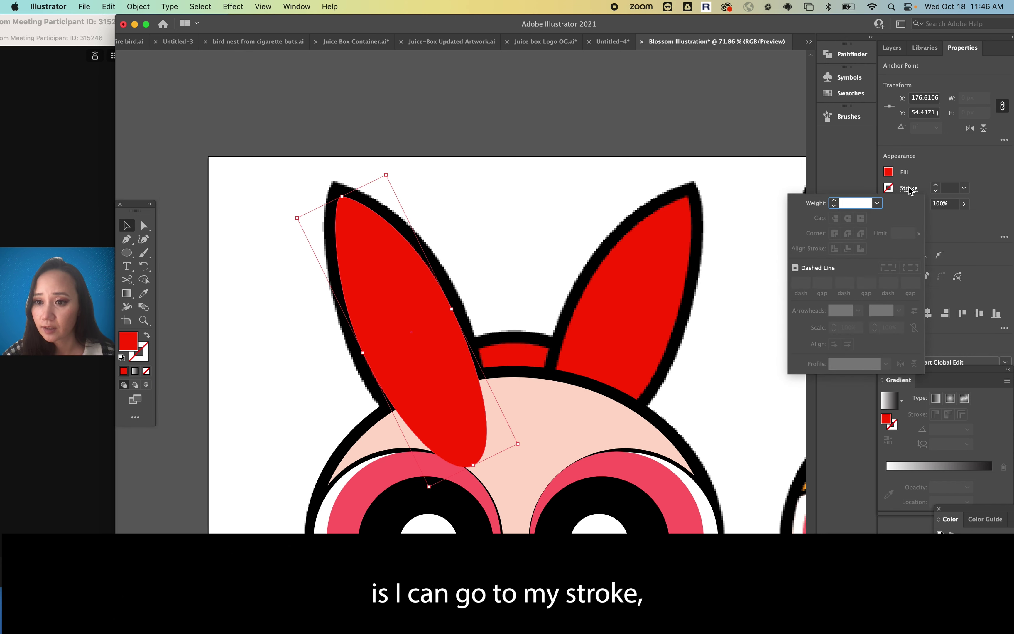
click(909, 191)
click(949, 189)
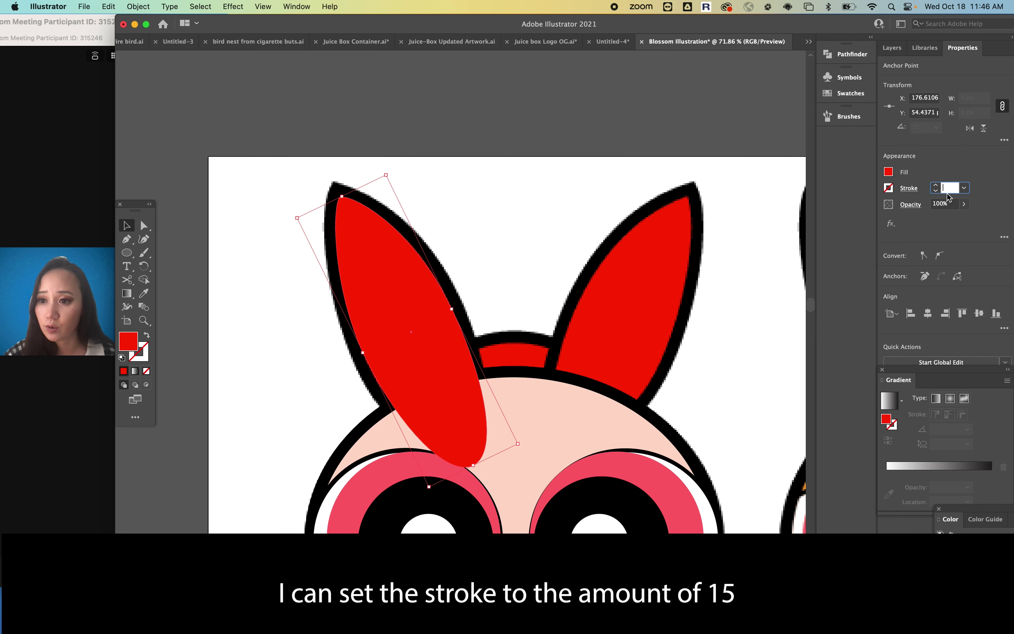
text(1)
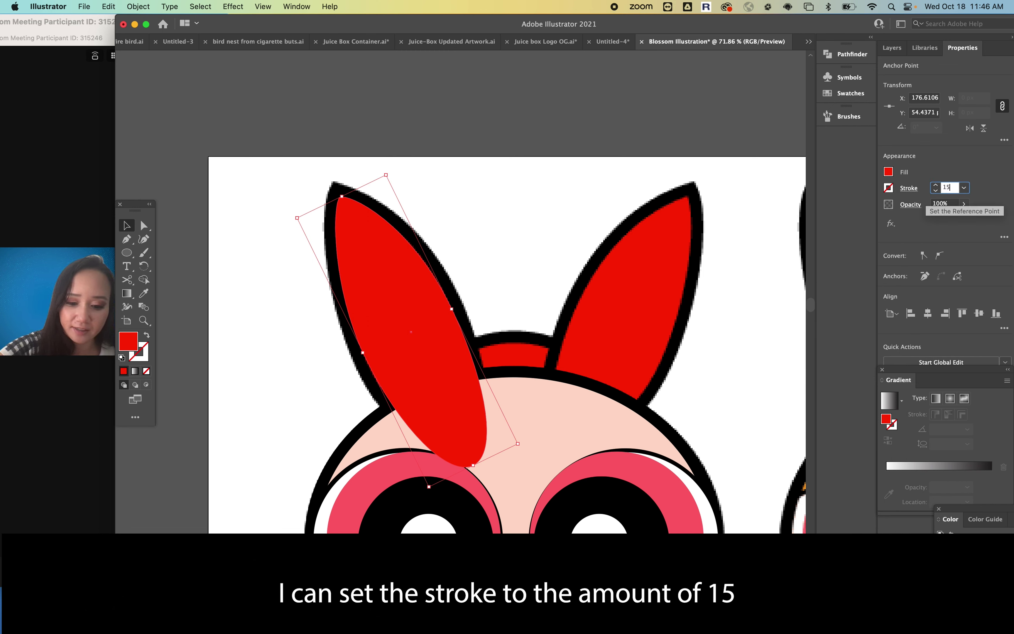
text(5)
key(Return)
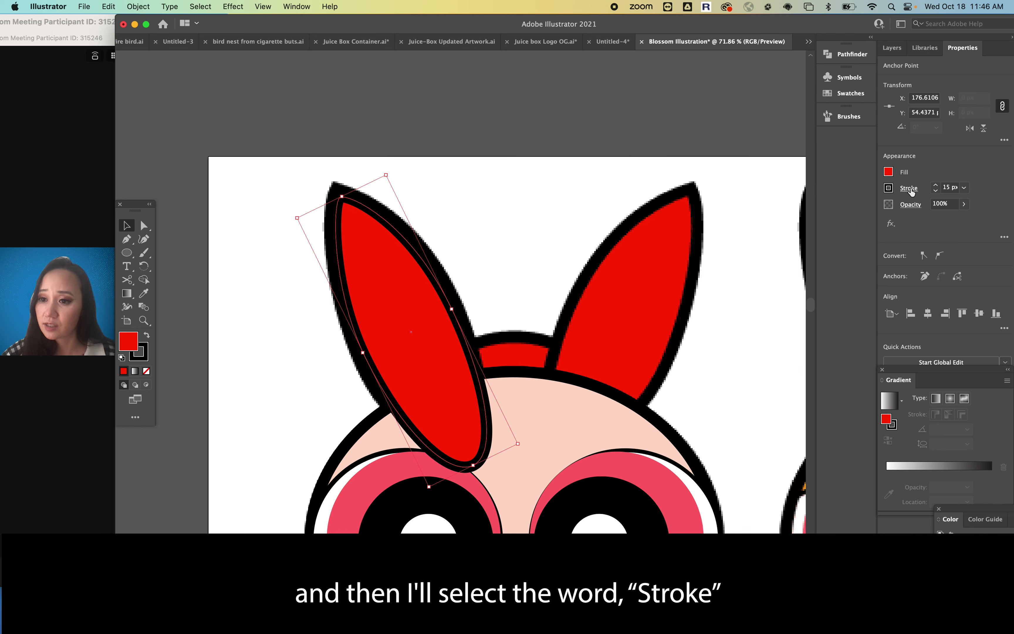
Align the bow loop's stroke to the outside with round cap and round corners, and deselect the shape
click(913, 188)
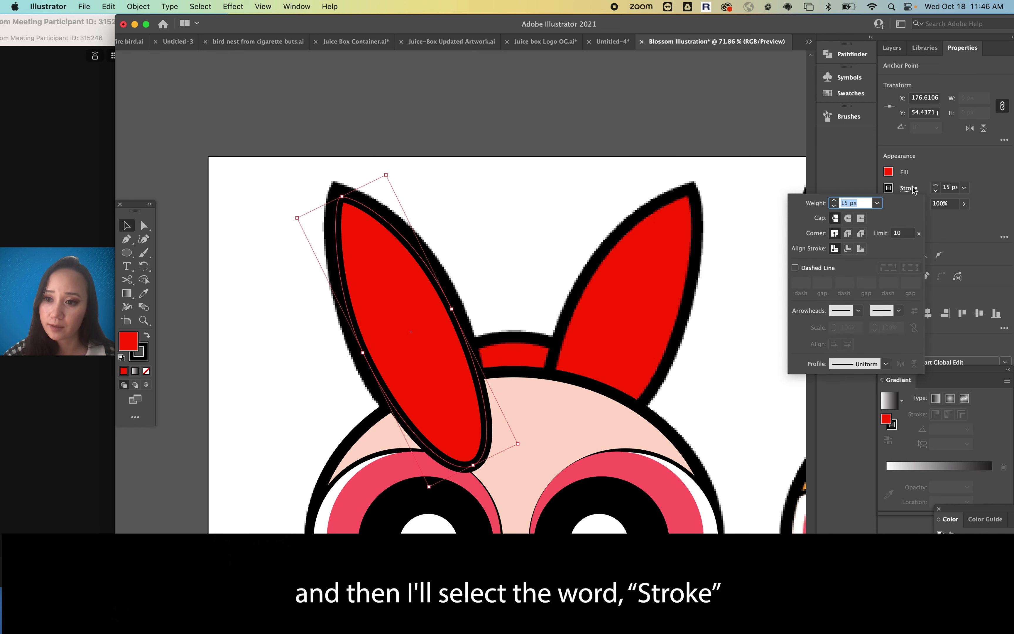
click(862, 250)
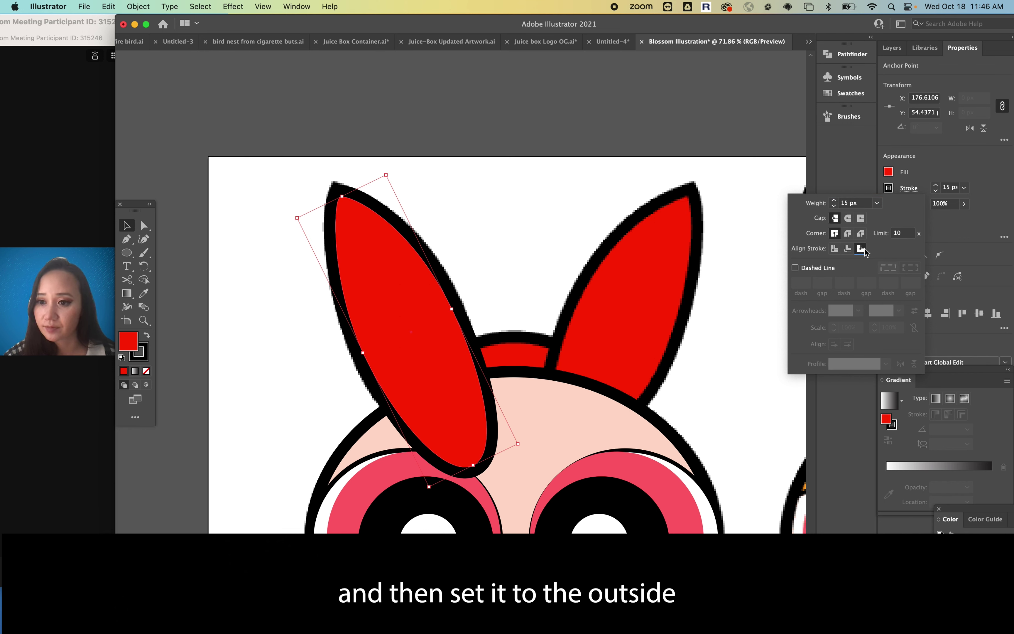
click(847, 218)
click(848, 233)
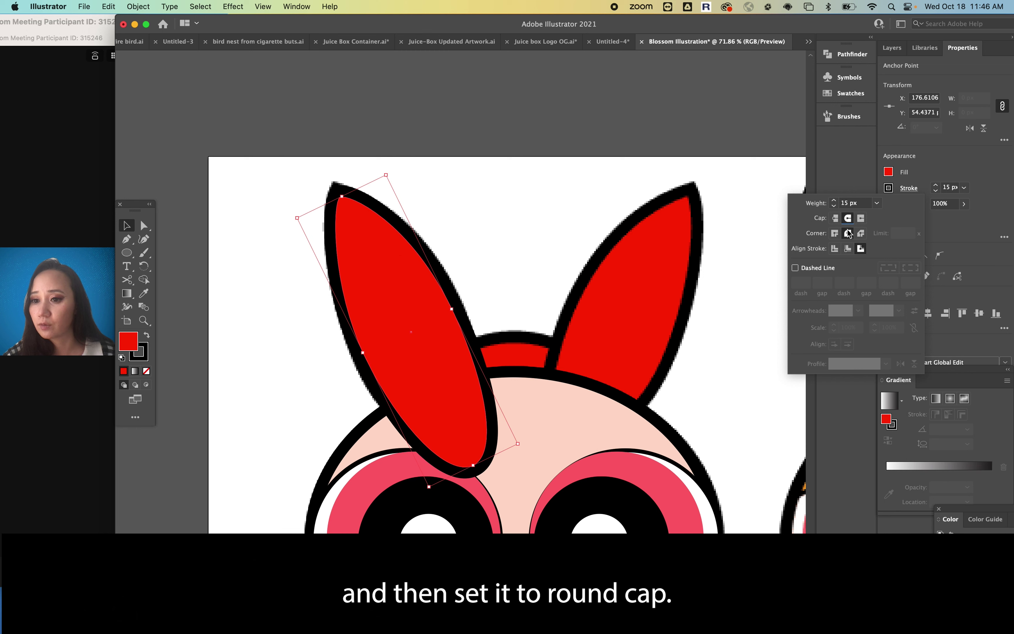
click(561, 225)
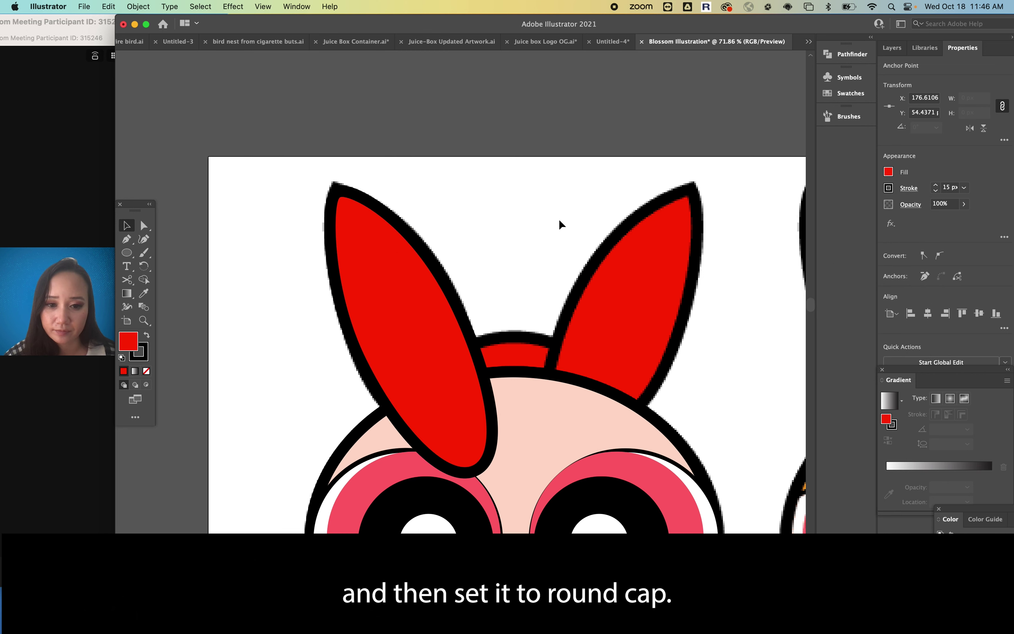
click(408, 324)
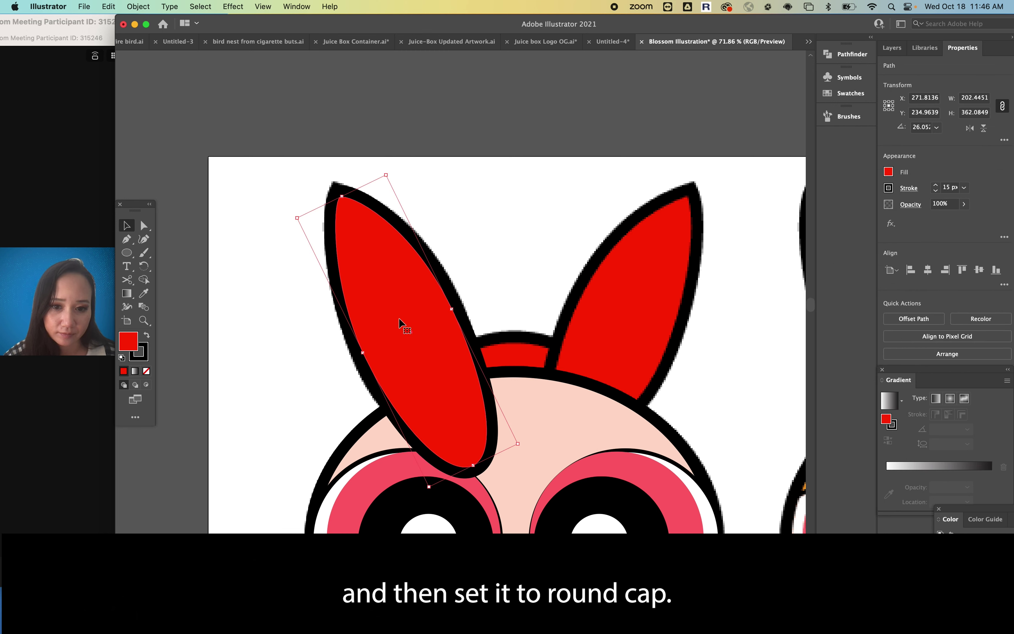
scroll(430, 294, down, 5)
drag(405, 306, 321, 316)
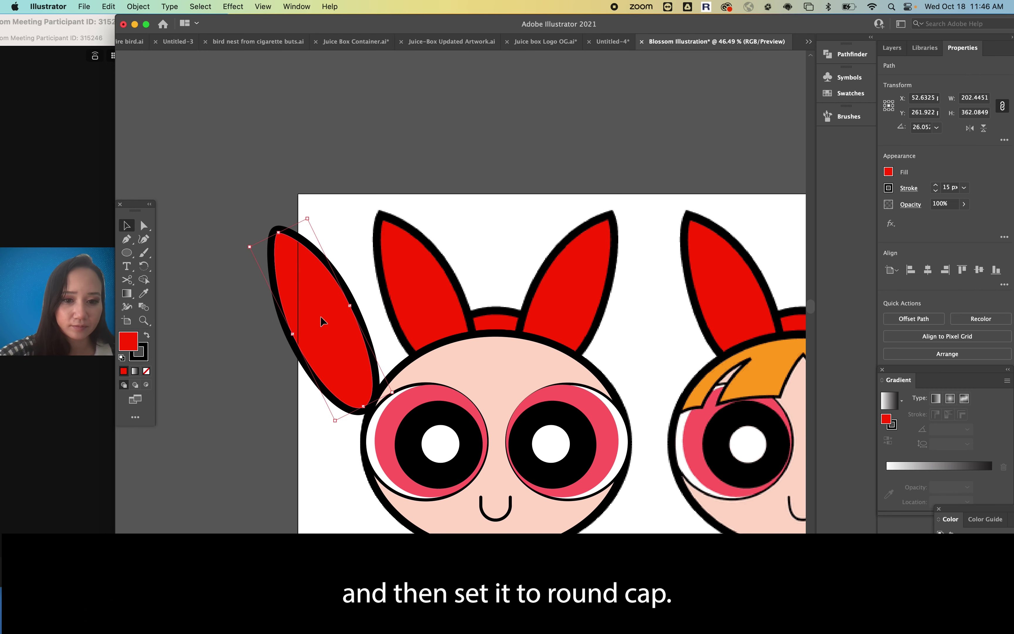
key(super+z)
click(493, 198)
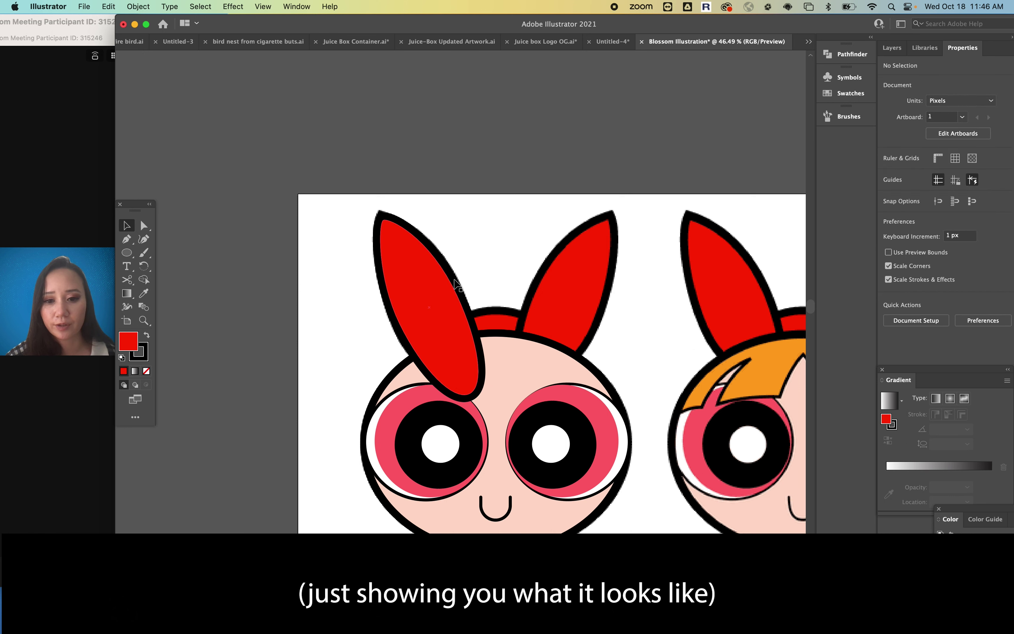
Send the left bow loop shape to the back of the stacking order and deselect it
click(428, 289)
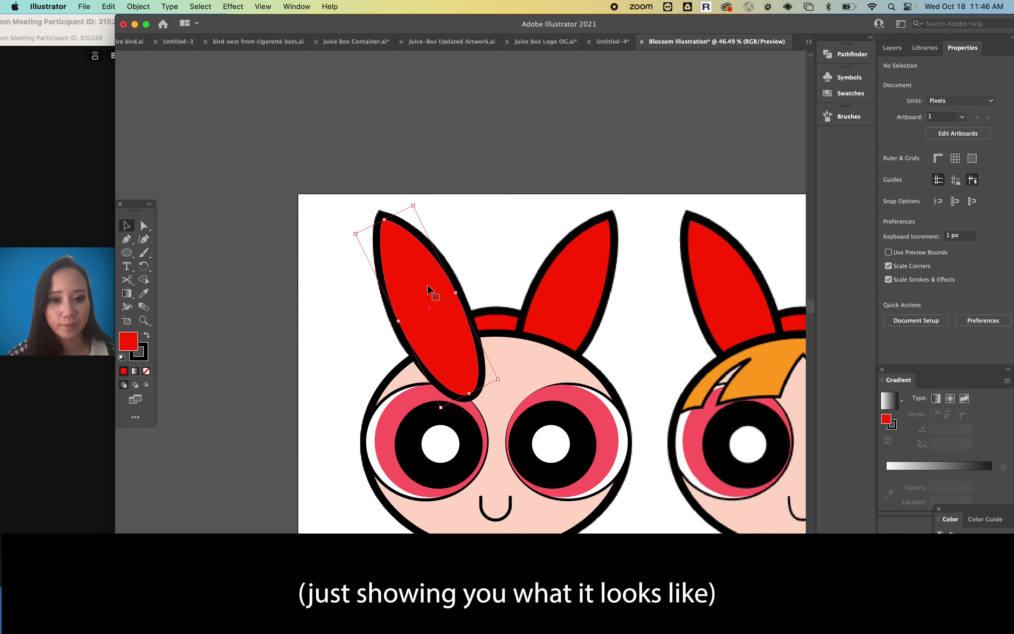
click(135, 5)
mouse_move(176, 35)
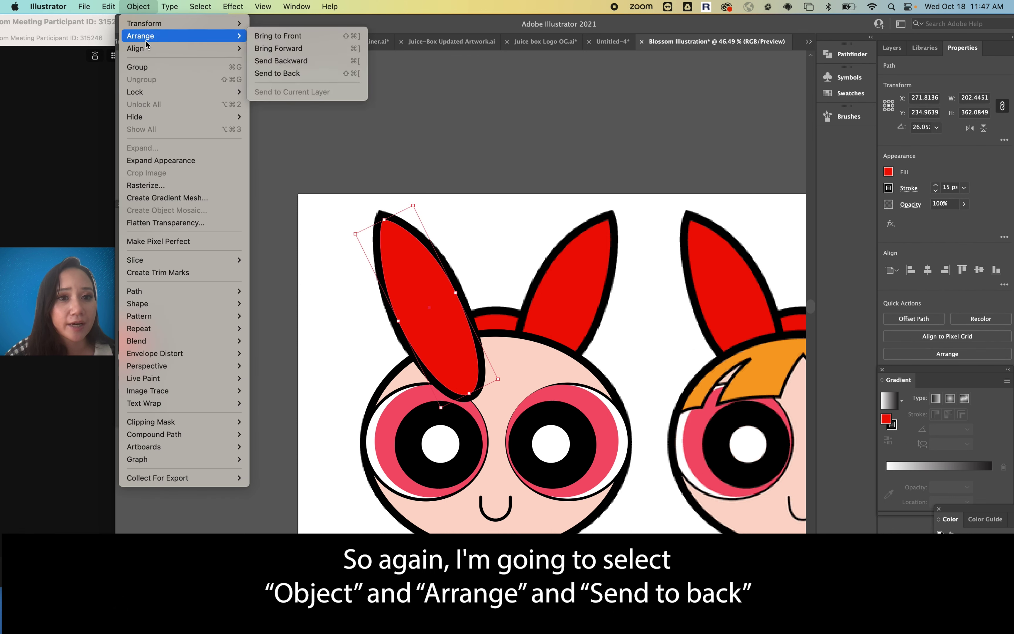
click(299, 73)
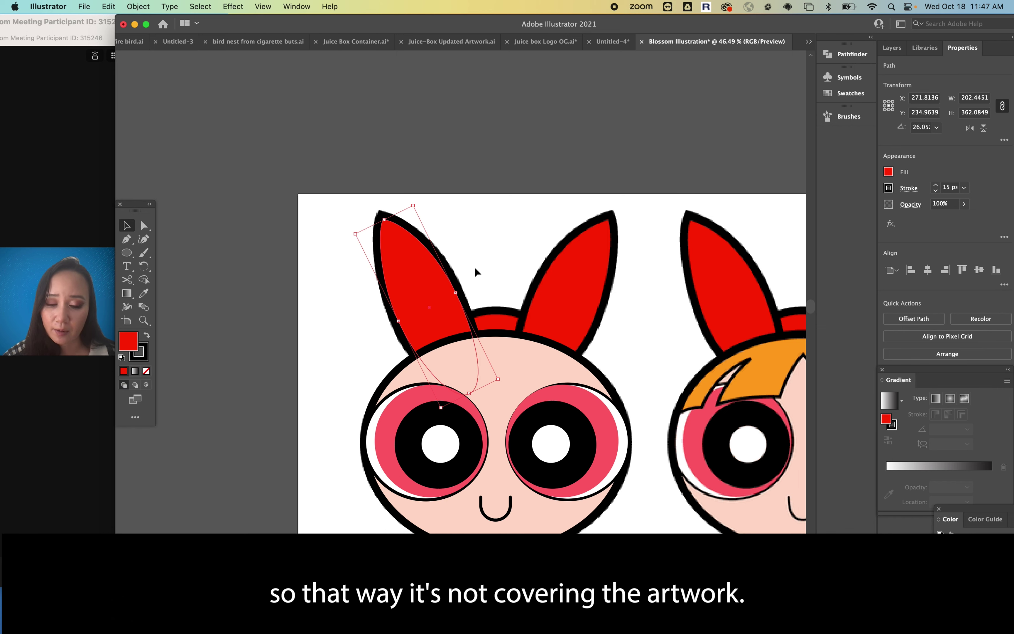
click(508, 280)
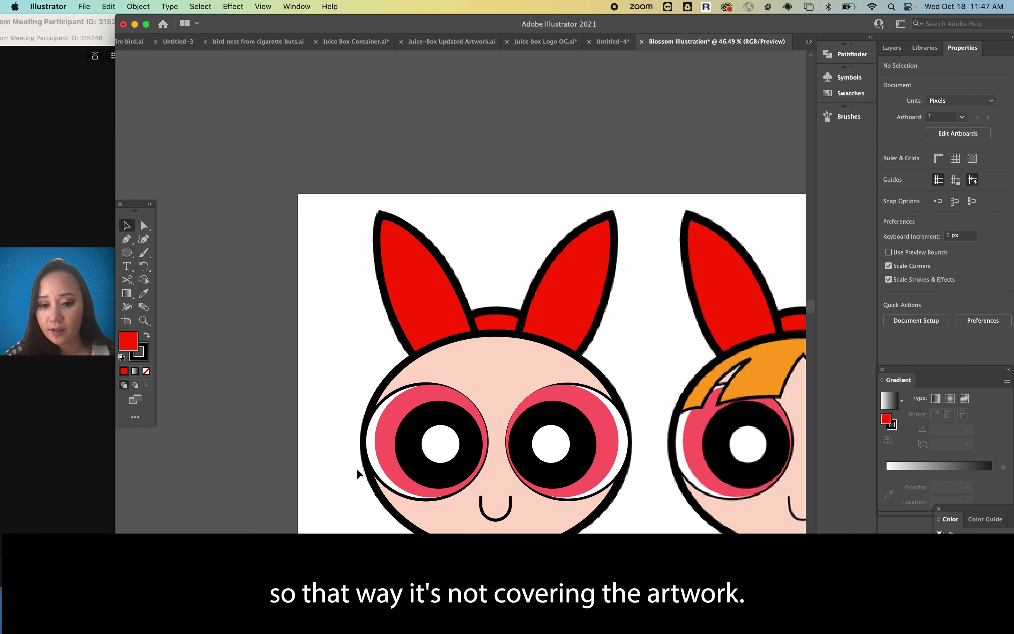
click(431, 305)
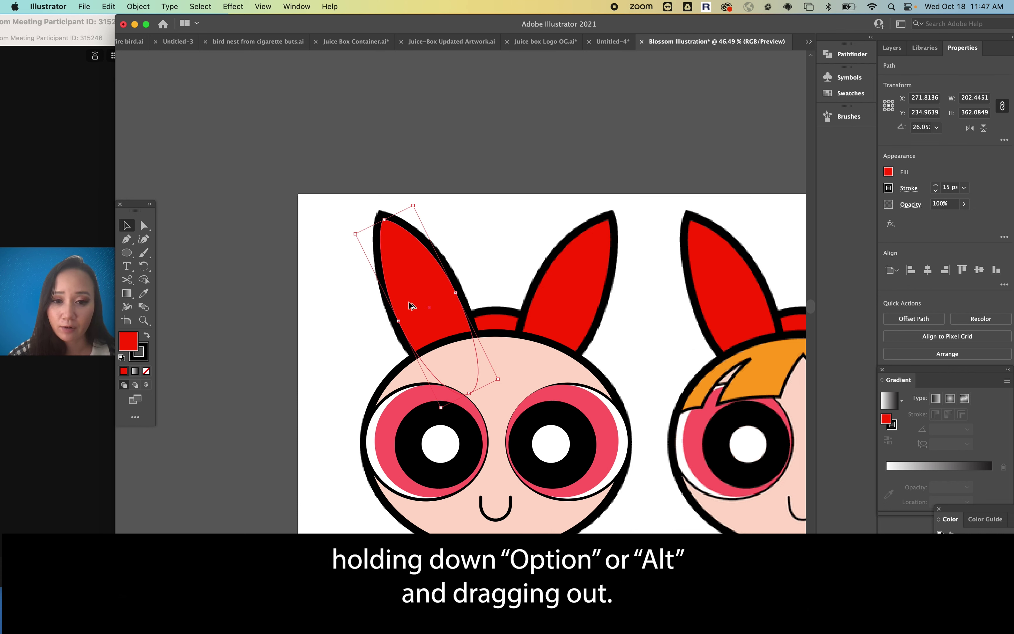
drag(408, 306, 516, 294)
key(super+z)
Copy the left bow loop shape and paste a duplicate of it
click(109, 6)
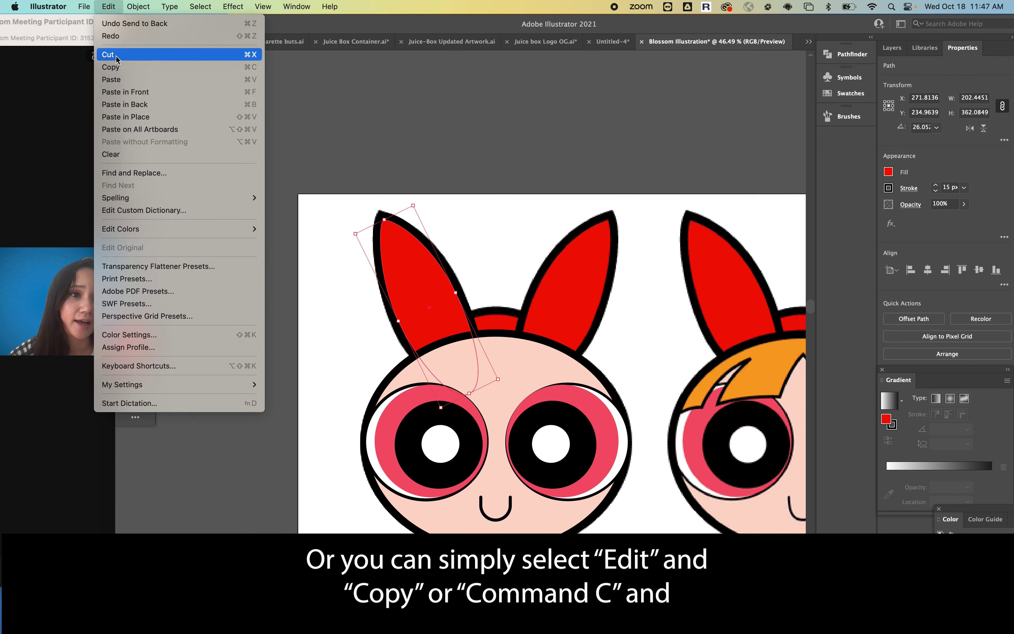
click(116, 67)
click(106, 6)
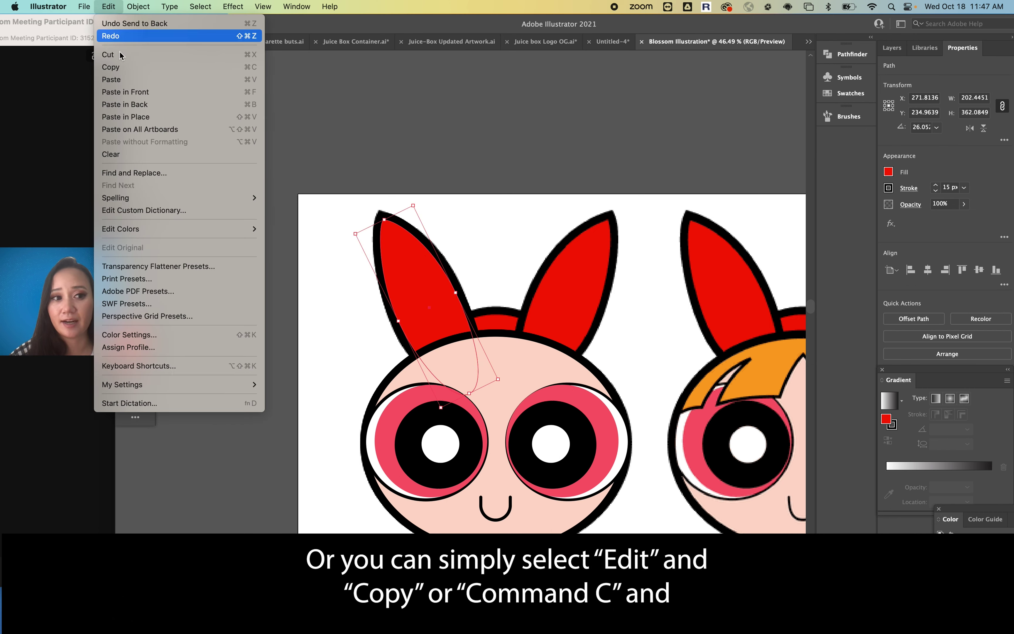
click(116, 75)
Move the pasted bow loop over the right bow loop, flip it horizontally and fit it to the reference
drag(453, 302, 457, 291)
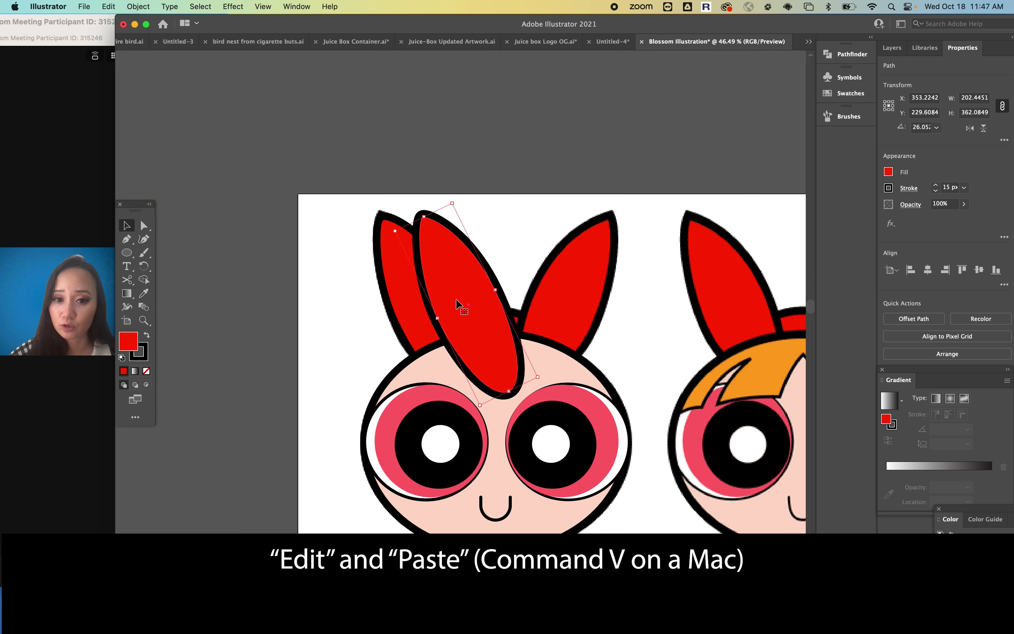
drag(464, 295, 545, 298)
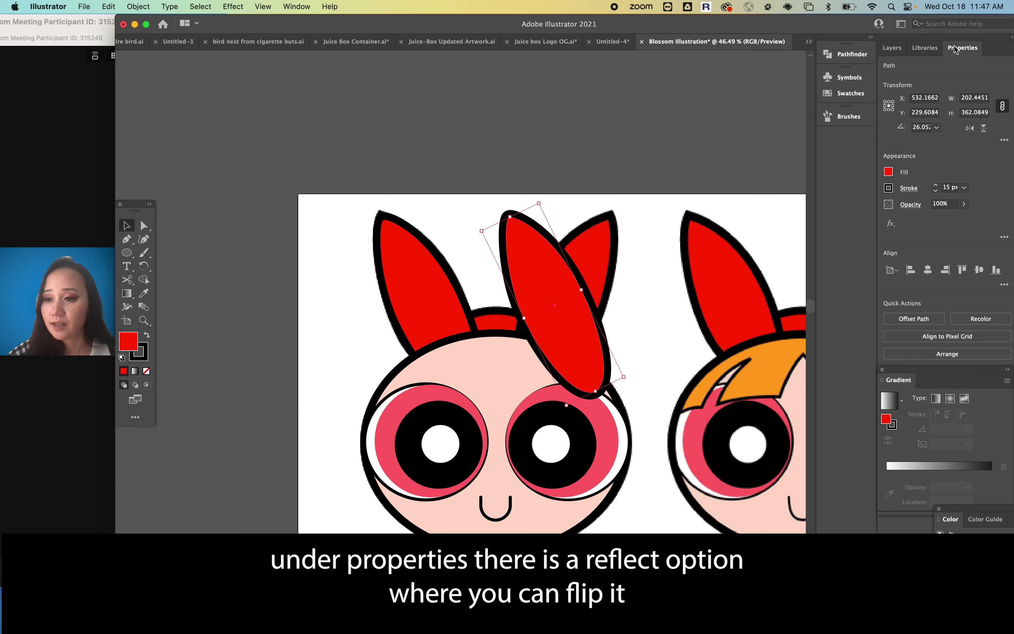
click(970, 129)
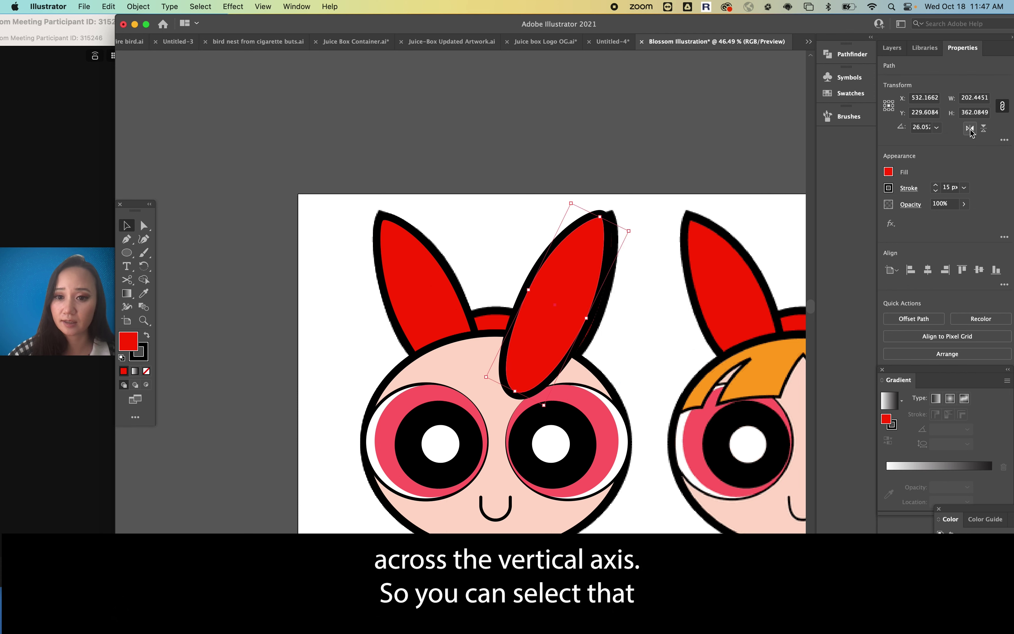
drag(578, 296, 581, 304)
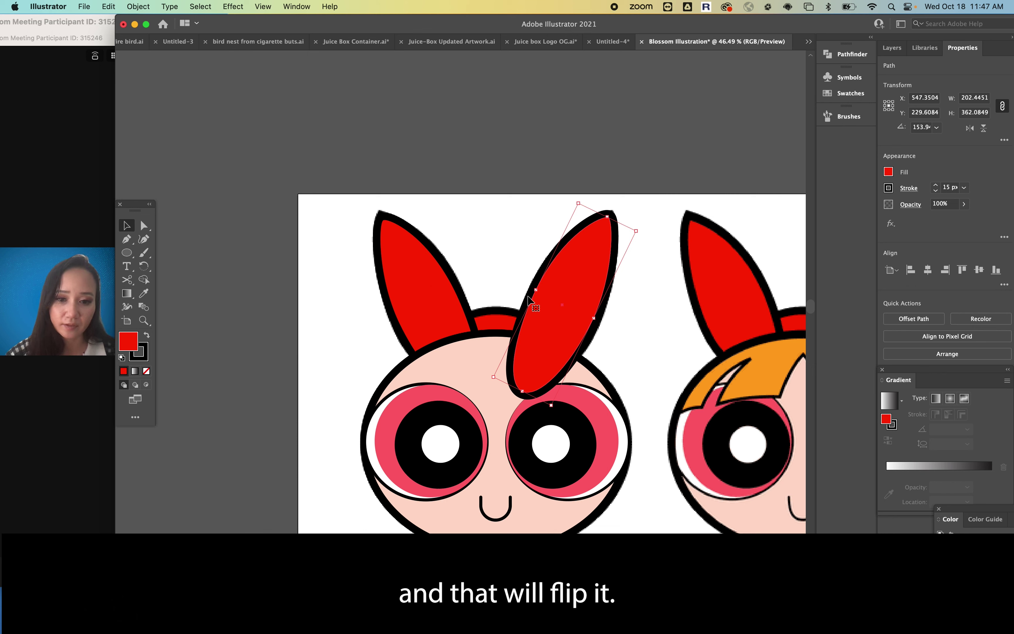
Send the right bow loop to the back of the stacking order and deselect it
click(140, 5)
mouse_move(159, 37)
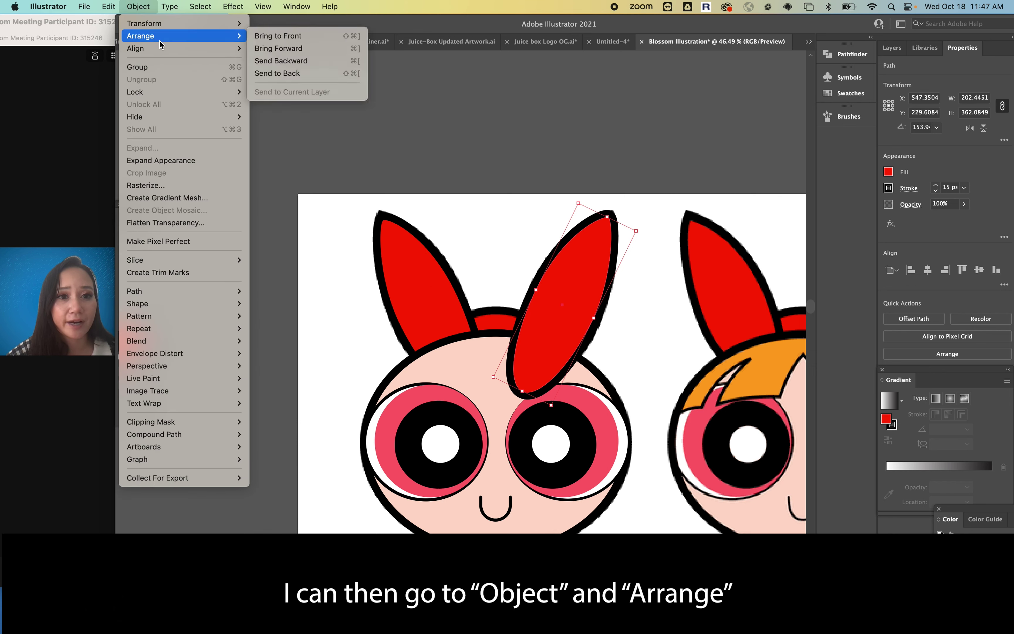
click(292, 74)
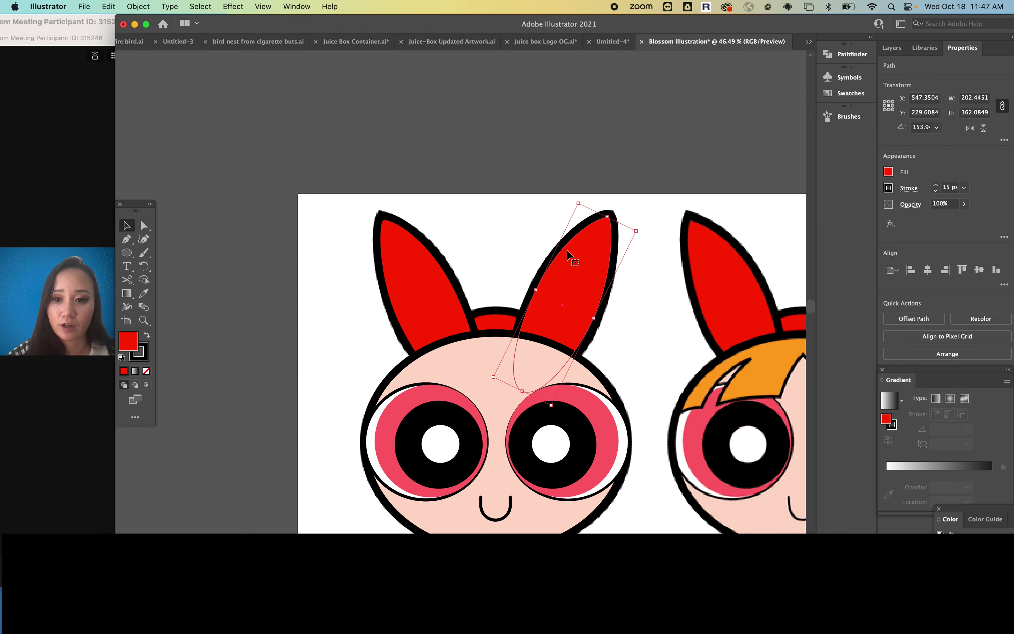
scroll(566, 252, down, 2)
scroll(566, 251, right, 2)
click(469, 350)
key(super+shift+a)
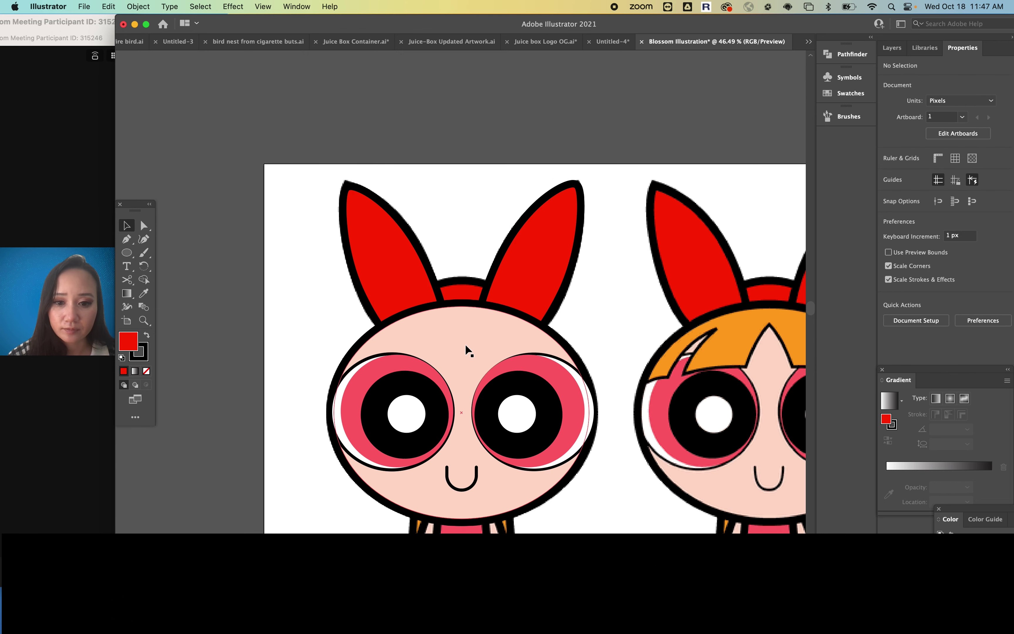
Draw a red rectangle about 96 by 42 px between the two bow loops and position it over the bow's centre band
scroll(453, 296, down, 1)
scroll(454, 297, up, 5)
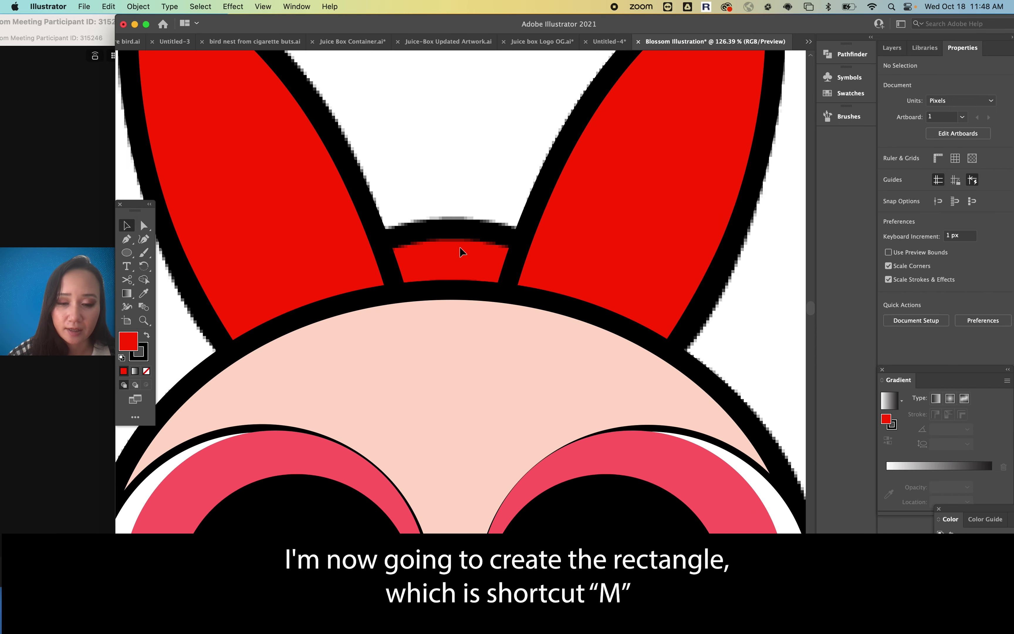
key(m)
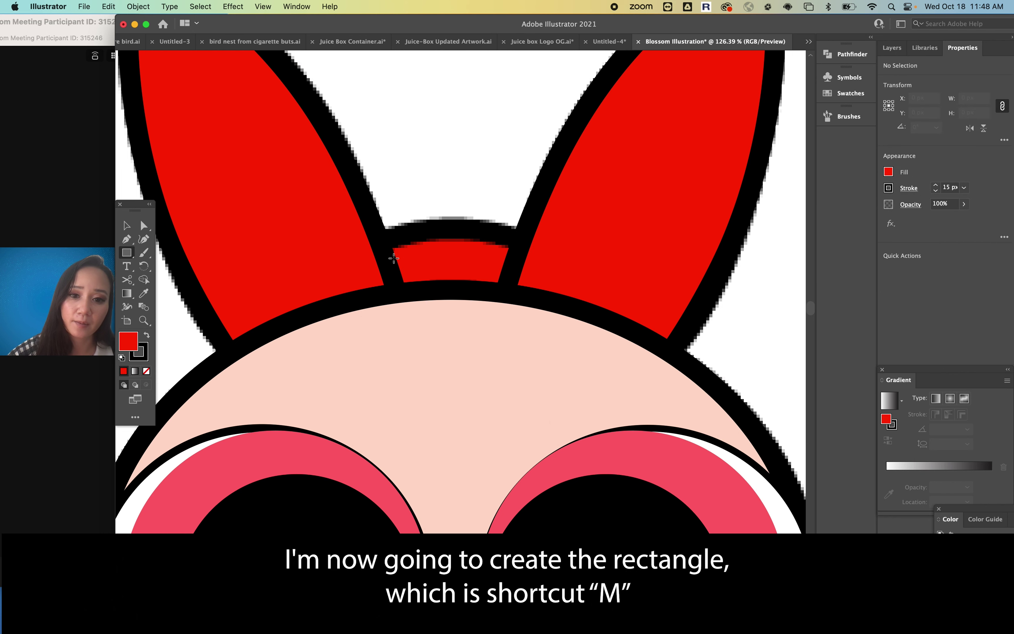
drag(390, 248, 504, 301)
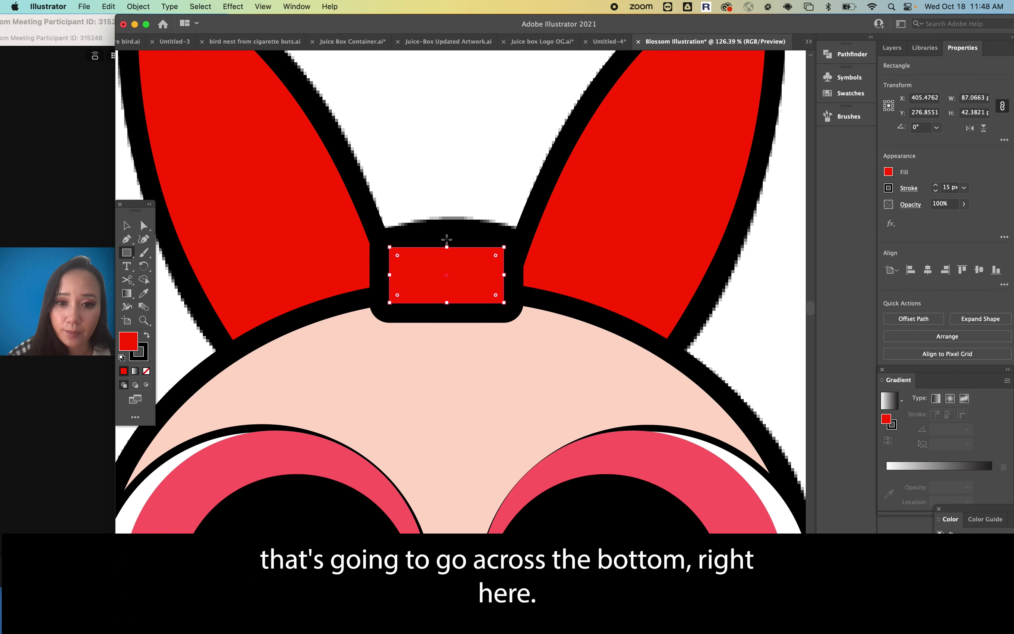
drag(505, 275, 522, 275)
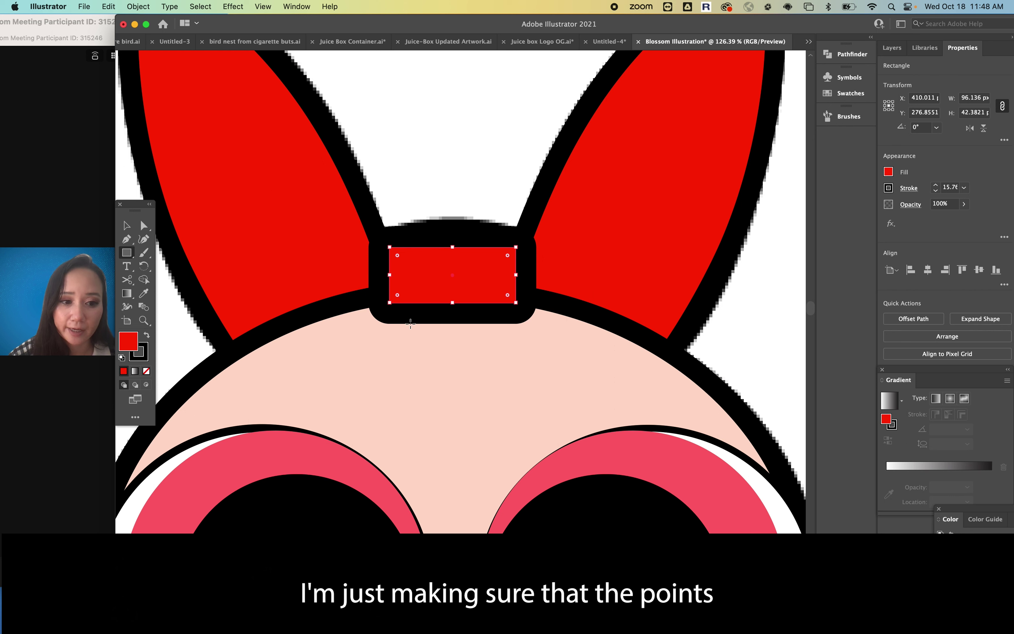
click(127, 225)
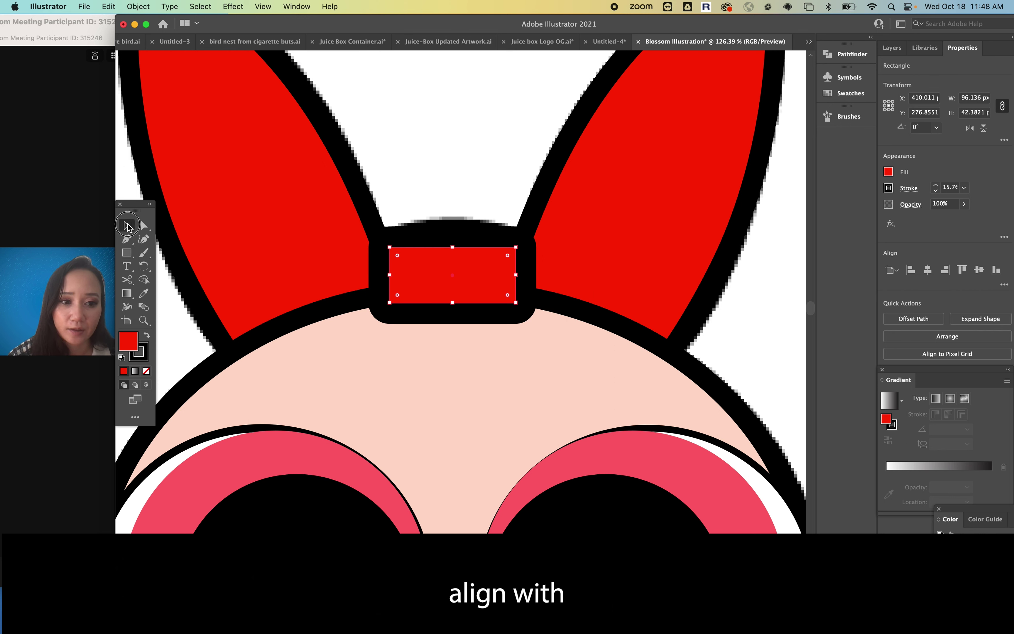
drag(433, 256, 426, 347)
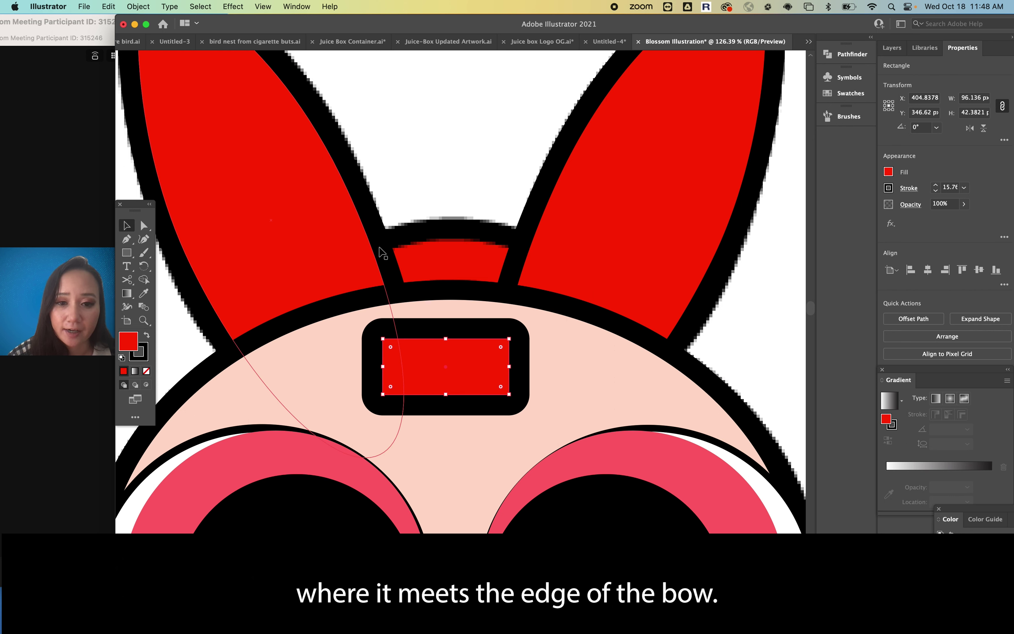
drag(448, 354, 455, 276)
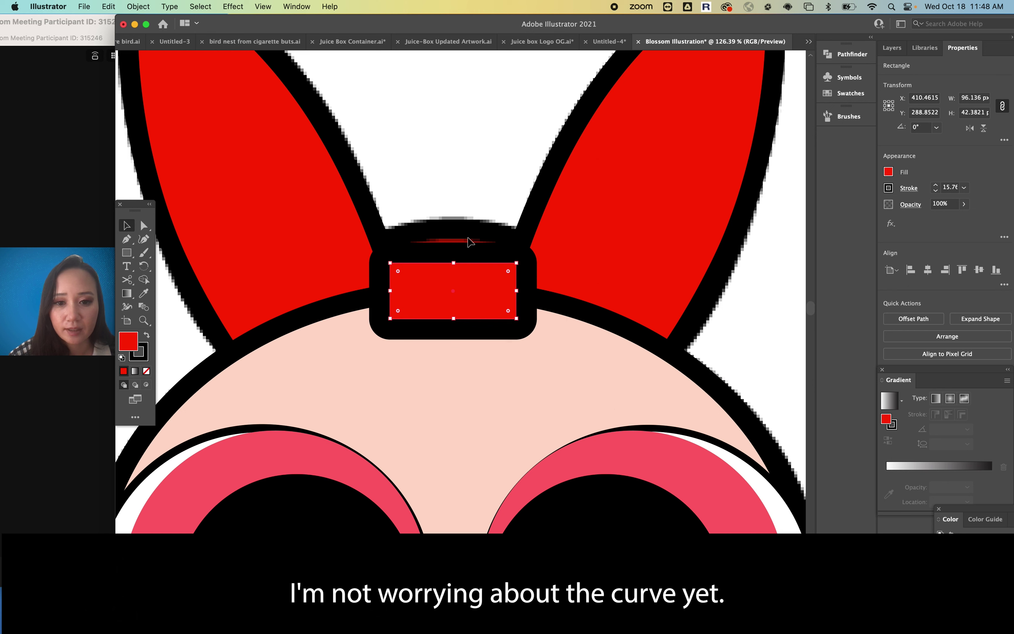
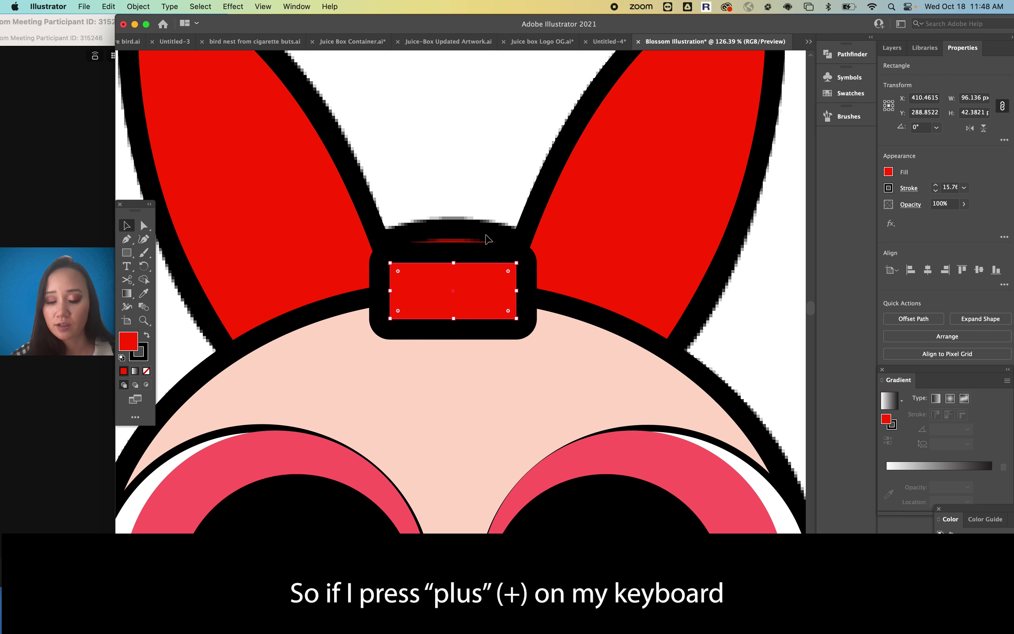
Add an anchor point midway along the rectangle's upper edge, pull it upward and round it to a corner radius of about 83 px
key(plus)
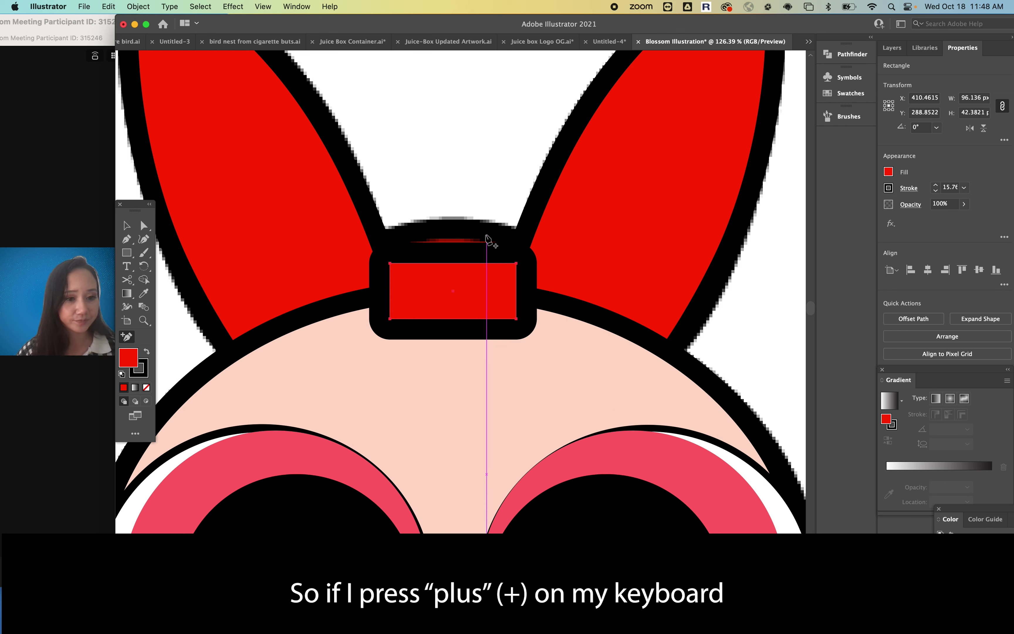
click(454, 264)
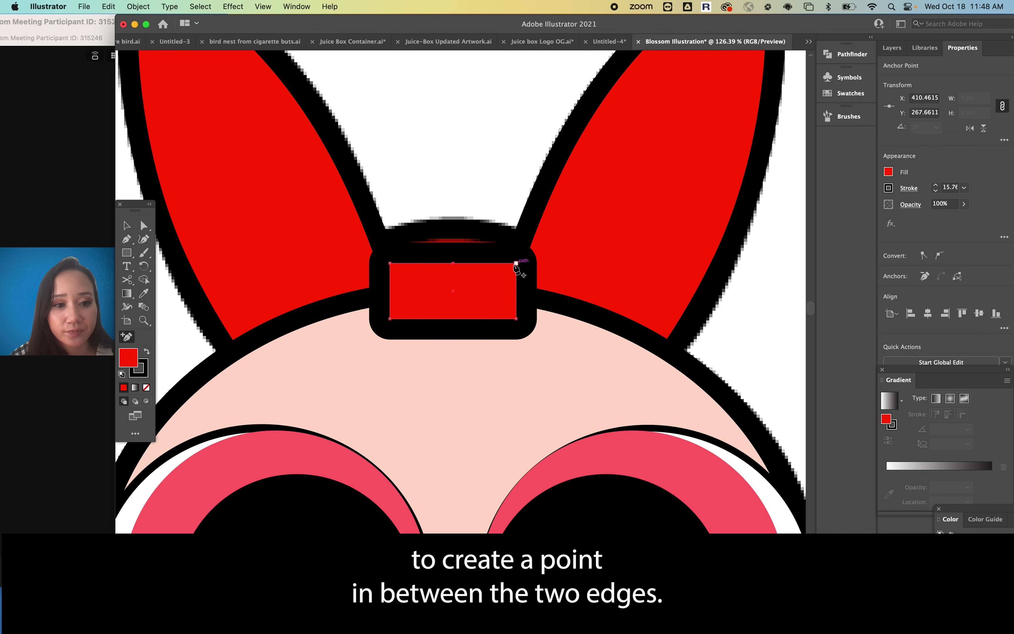
click(145, 226)
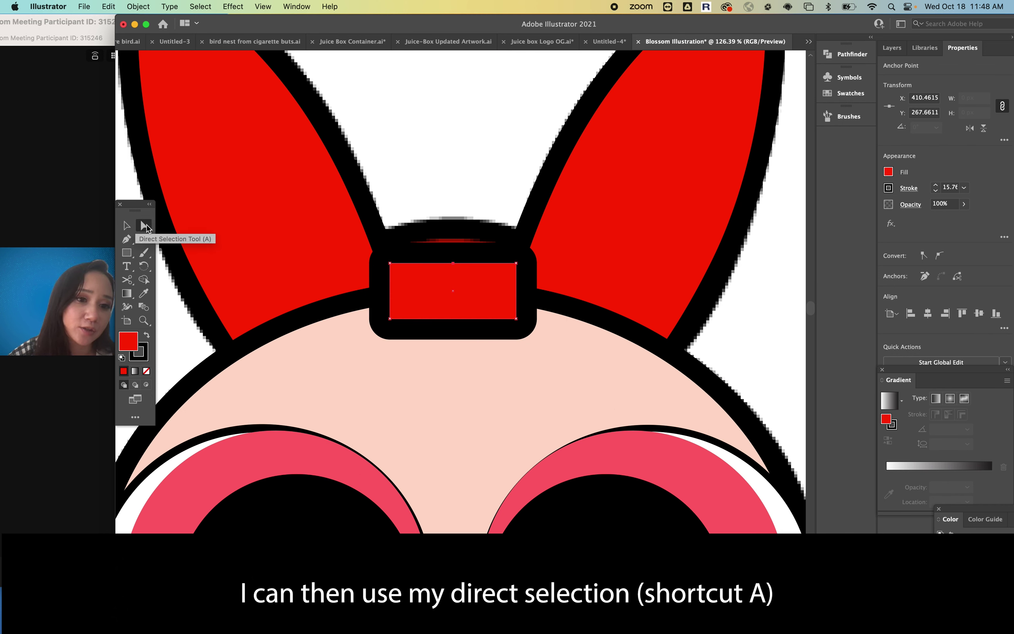
drag(453, 263, 454, 225)
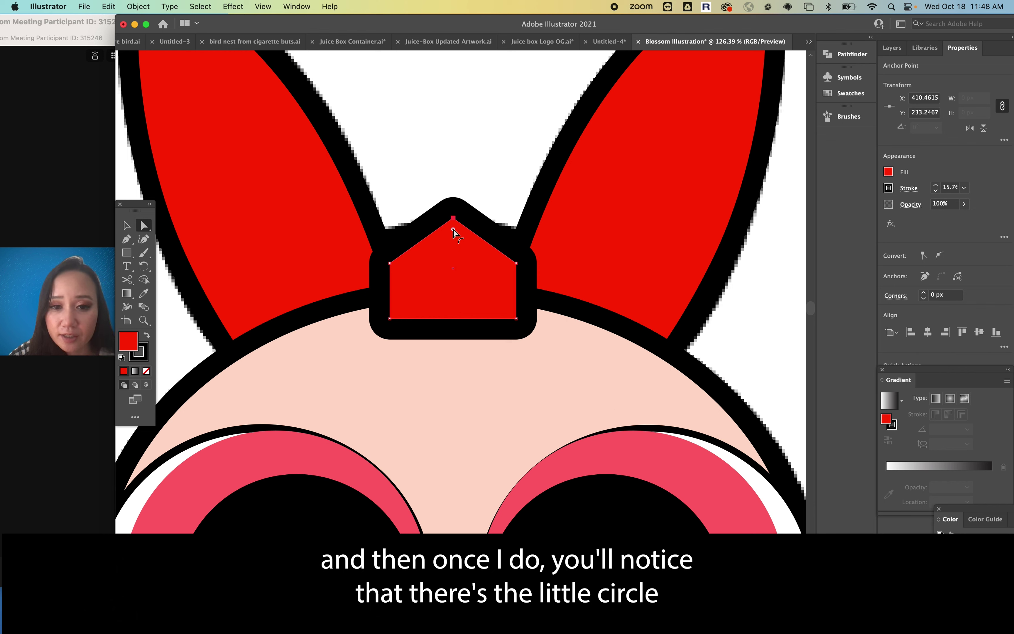
drag(454, 230, 478, 414)
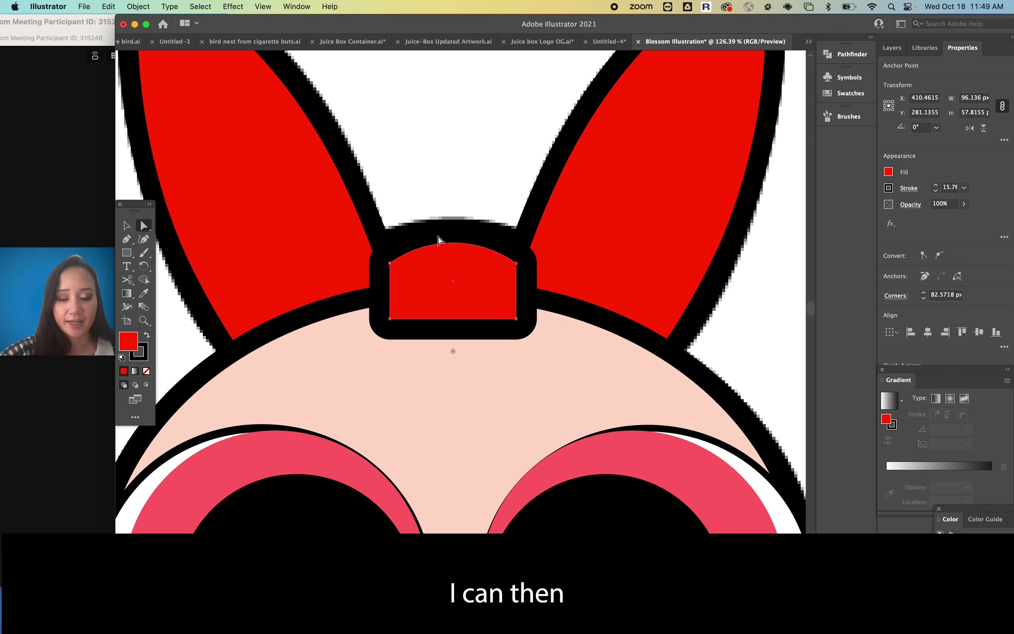
Send the bow's centre band to the back of the stacking order
click(139, 6)
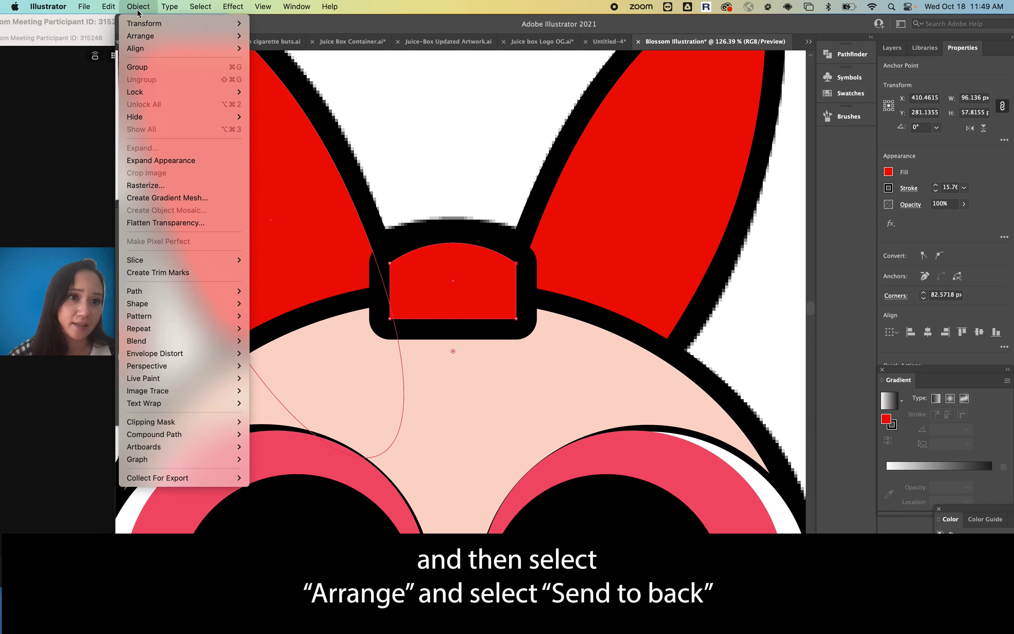
mouse_move(141, 37)
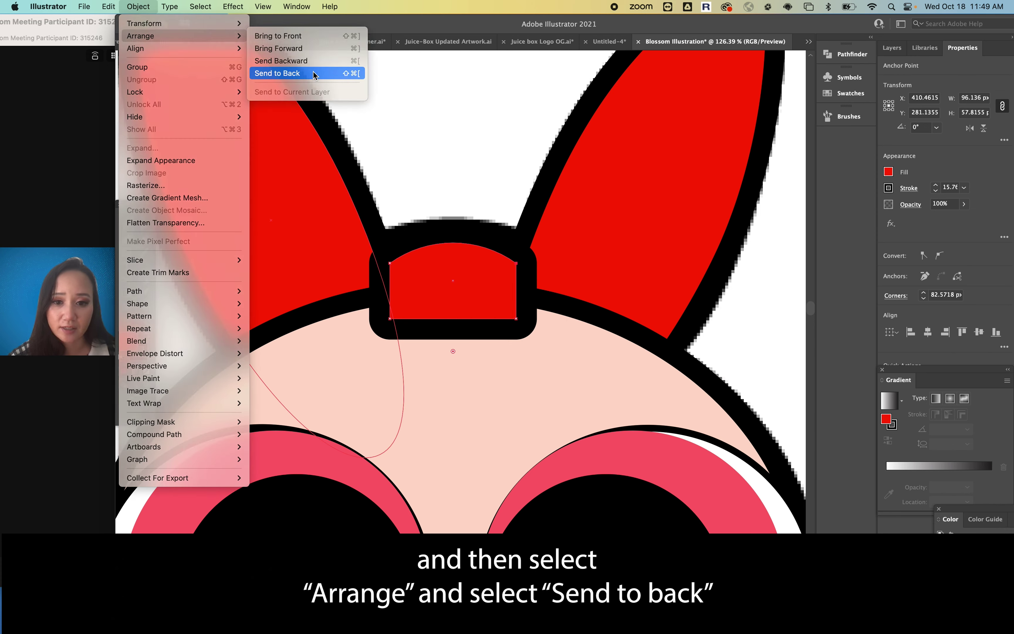
click(278, 73)
scroll(439, 141, down, 3)
scroll(441, 145, up, 3)
Move the bow's centre band up slightly to match the reference and deselect it
click(127, 225)
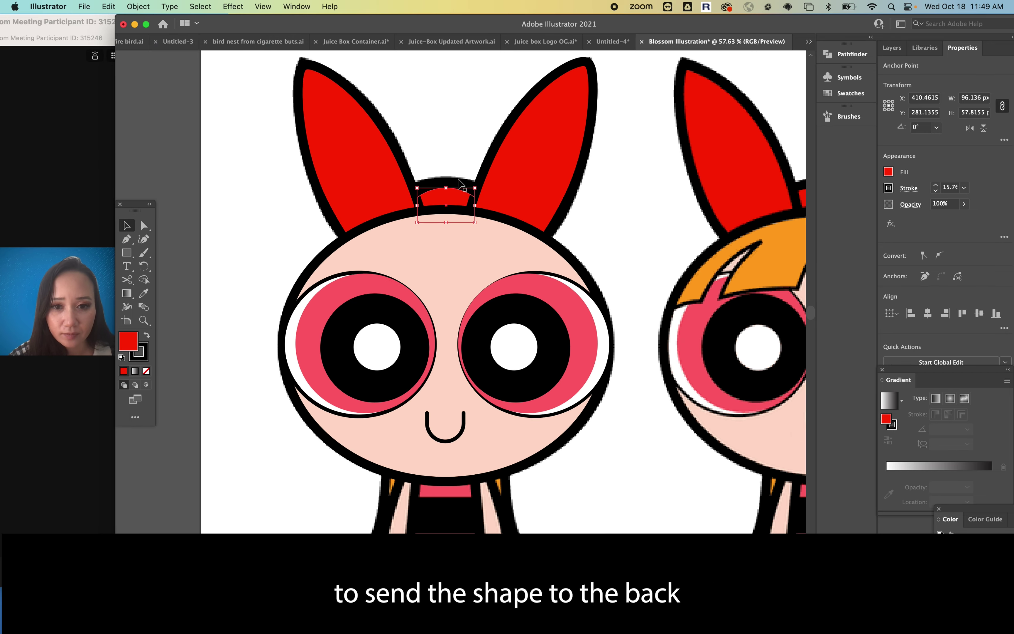
scroll(461, 184, down, 2)
drag(447, 200, 447, 196)
scroll(438, 235, up, 4)
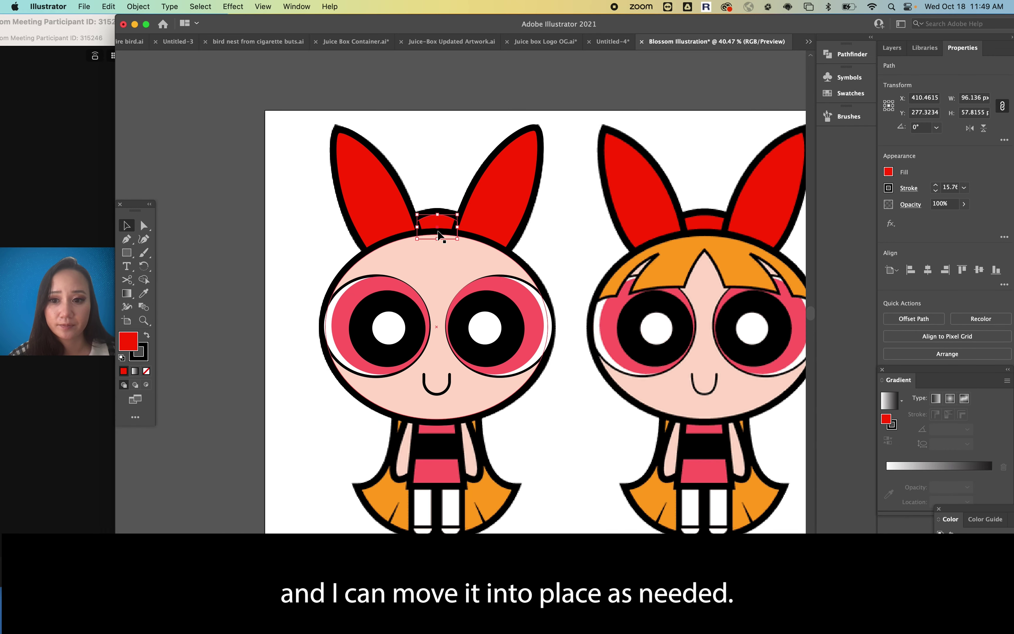
click(268, 225)
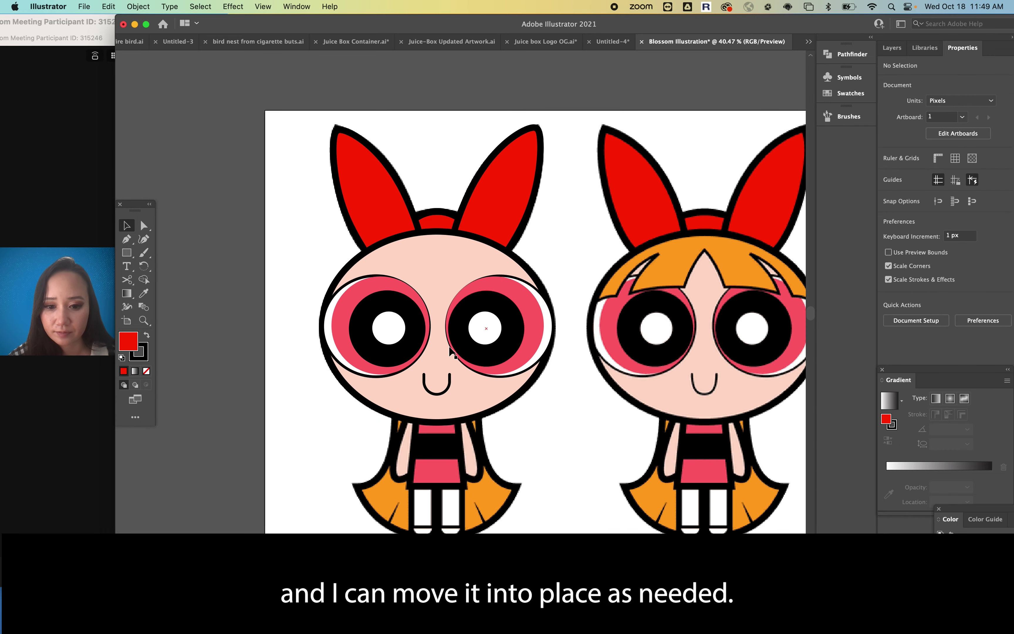
Hide the reference layer to check the character's progress, and show the layer again
click(893, 49)
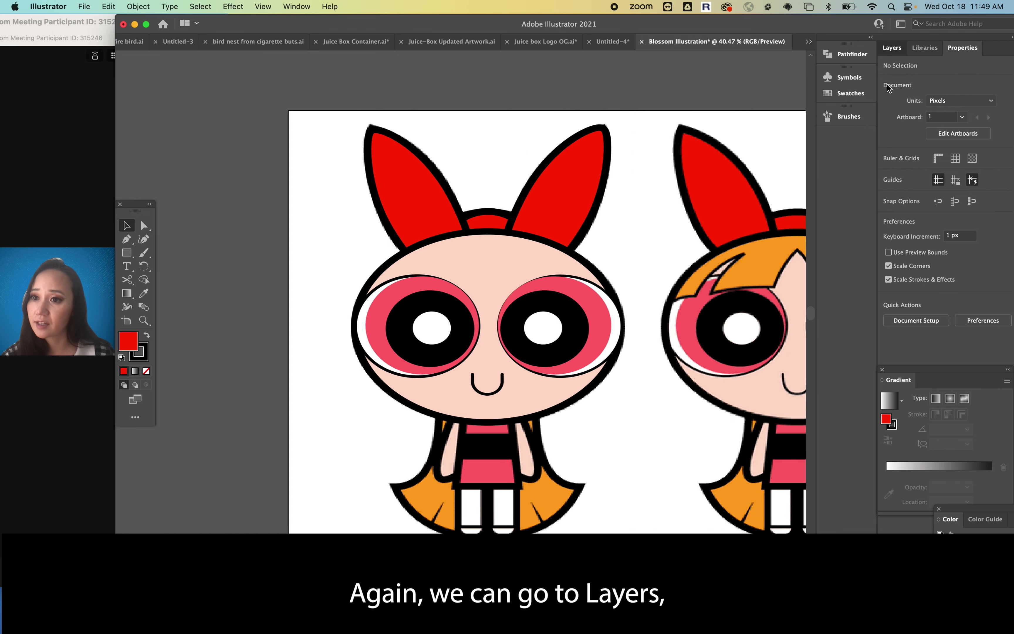
click(793, 78)
scroll(480, 260, down, 5)
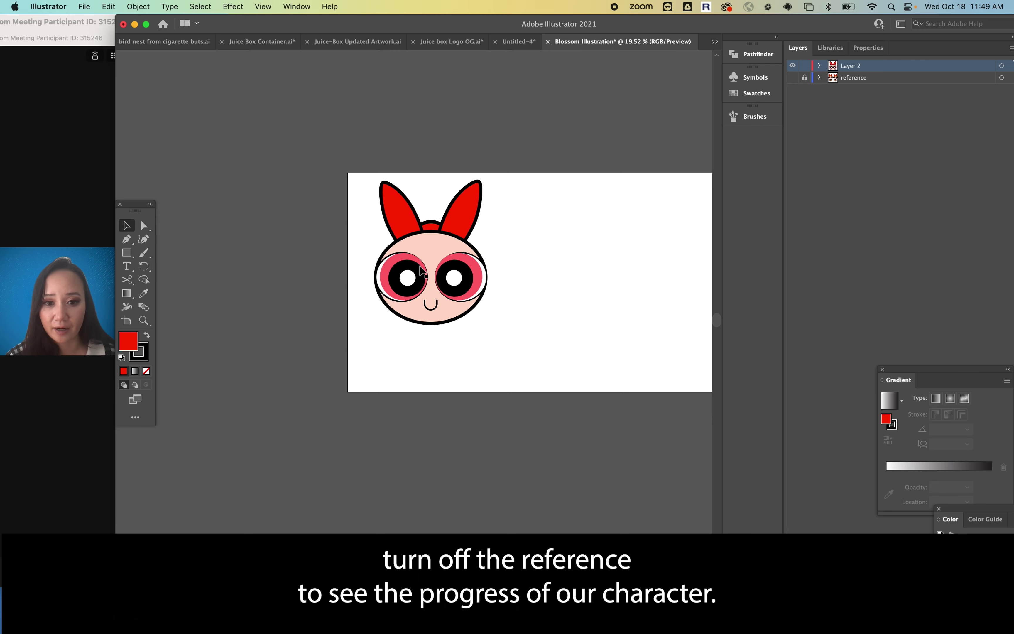
click(793, 78)
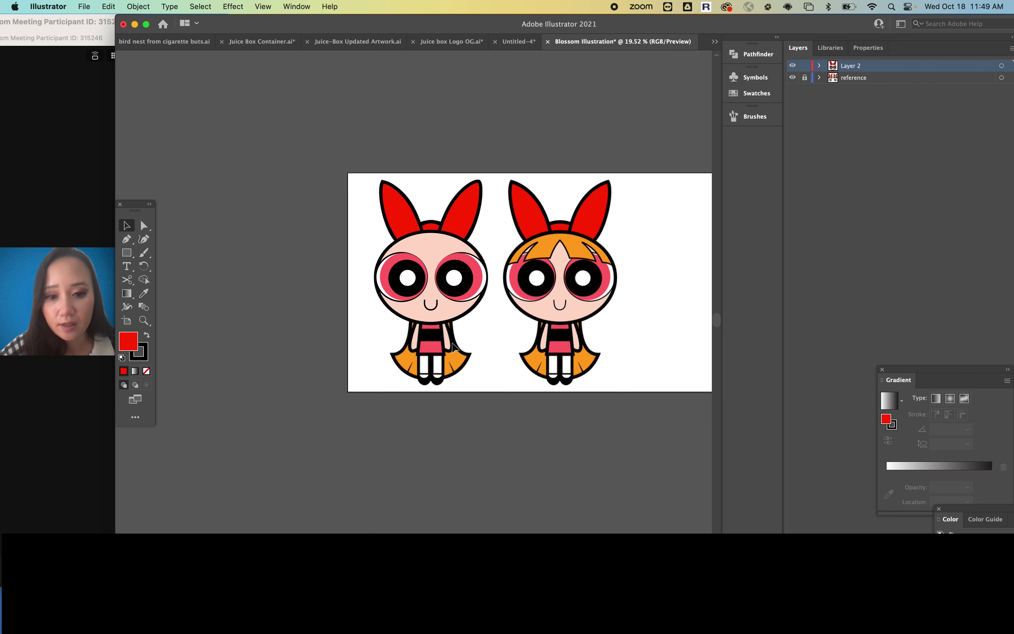
Sample the orange of the reference hair with the Eyedropper as the fill colour
scroll(454, 344, up, 5)
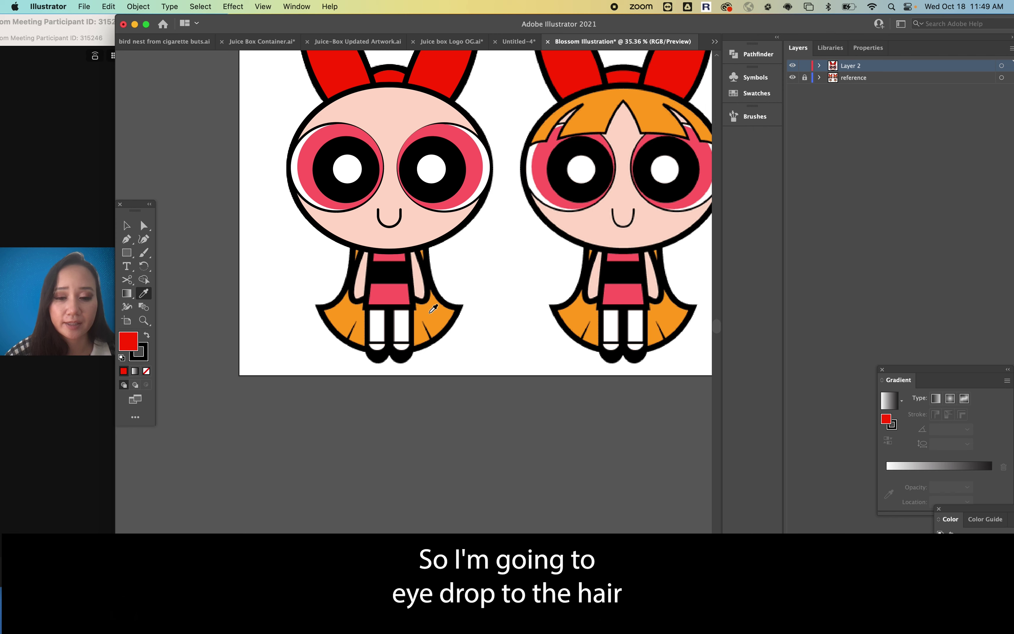
scroll(433, 308, left, 2)
scroll(434, 309, up, 4)
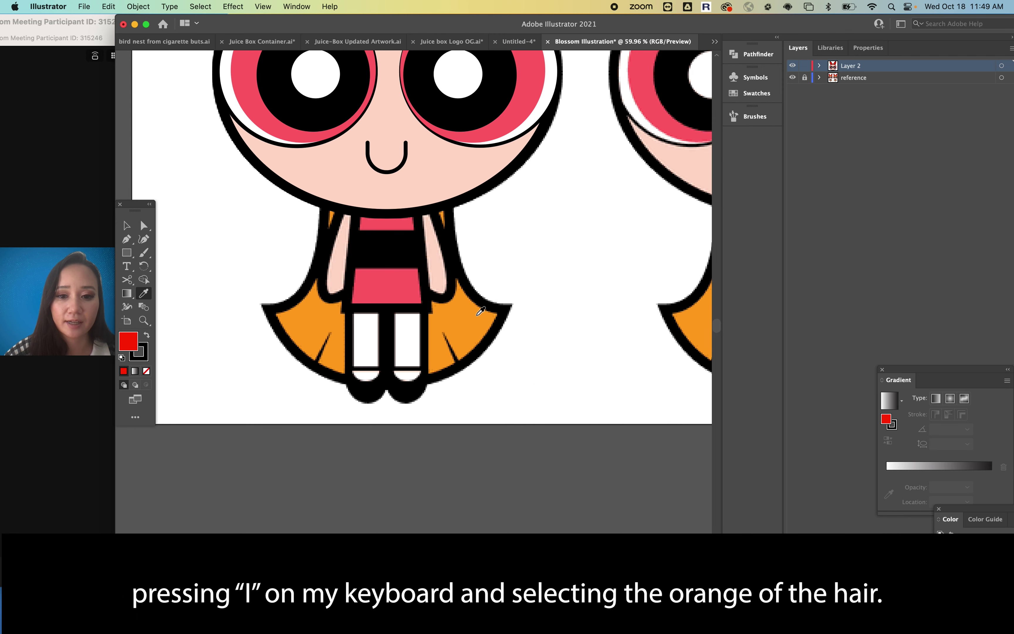
click(480, 312)
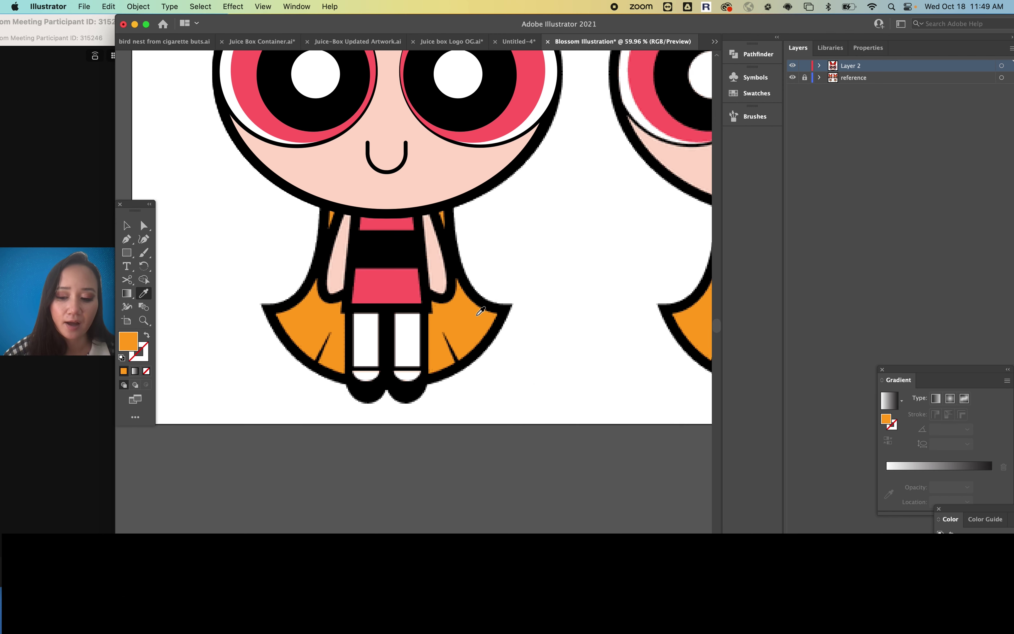
Draw an orange ellipse spanning the width of the lower hair and stretch it upward to the upper torso
click(125, 254)
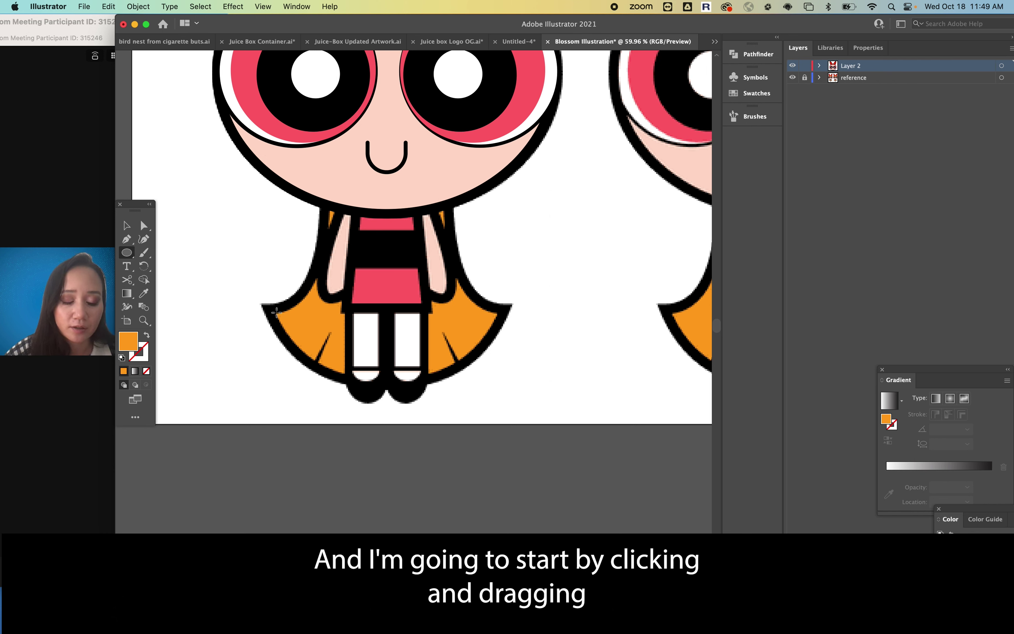
drag(277, 312, 495, 376)
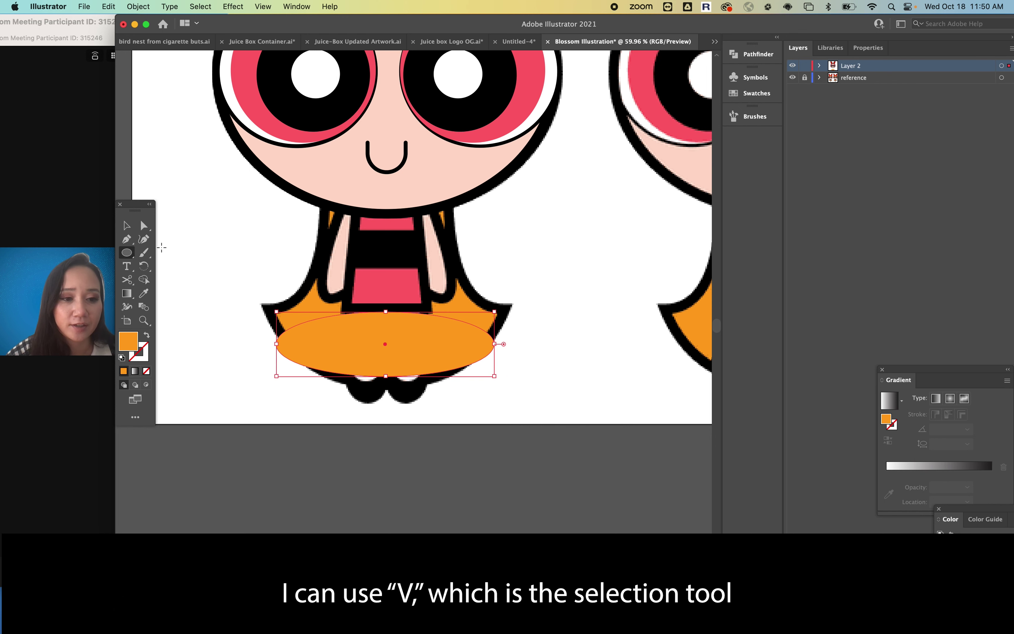
click(127, 227)
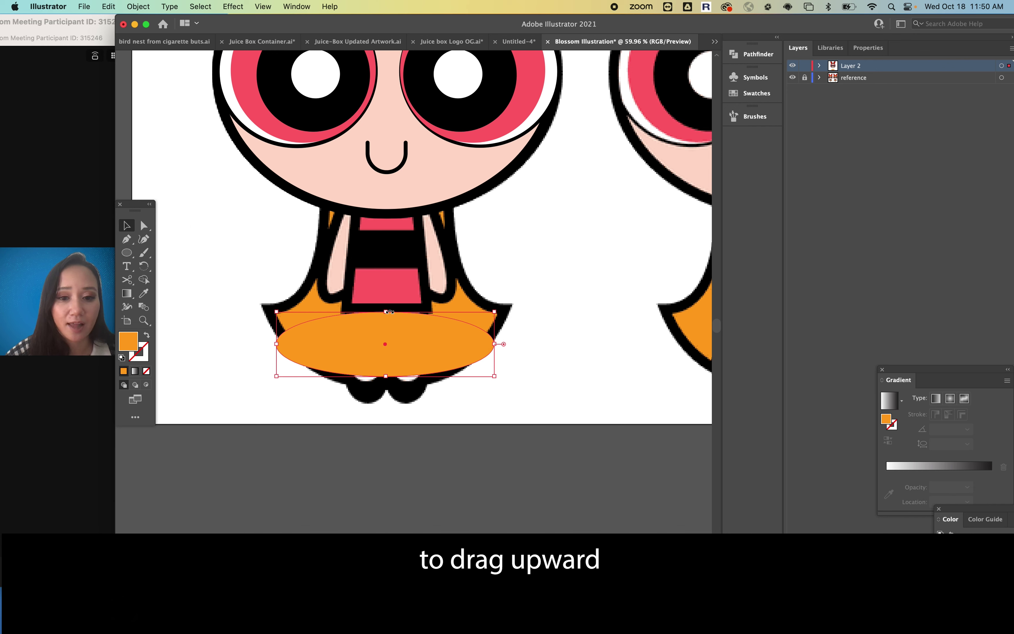
drag(386, 312, 384, 245)
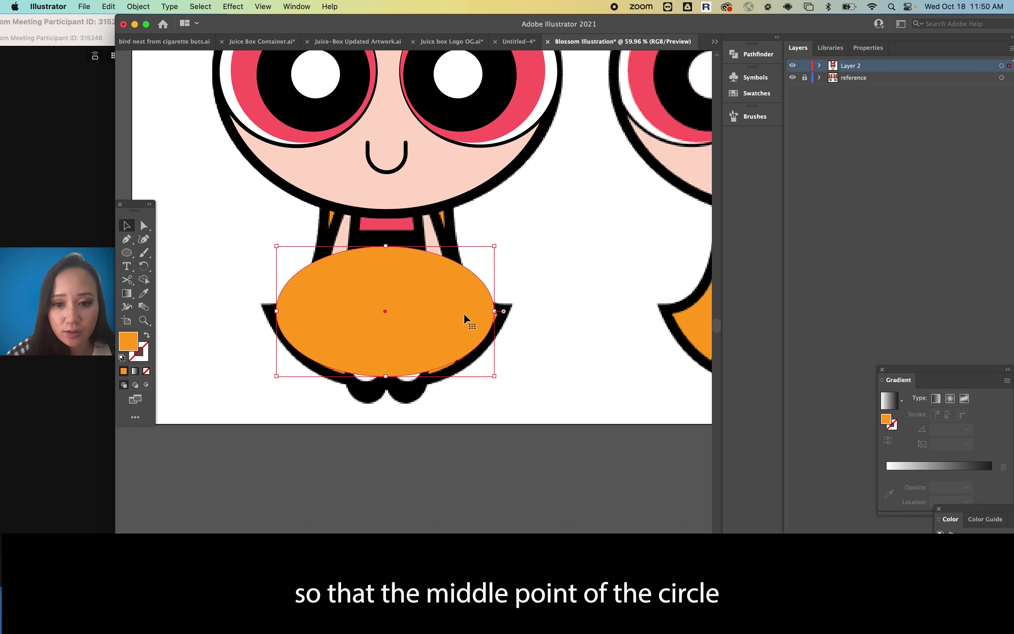
Adjust the orange ellipse's two side edges to line up with the reference hair outline
scroll(519, 325, up, 5)
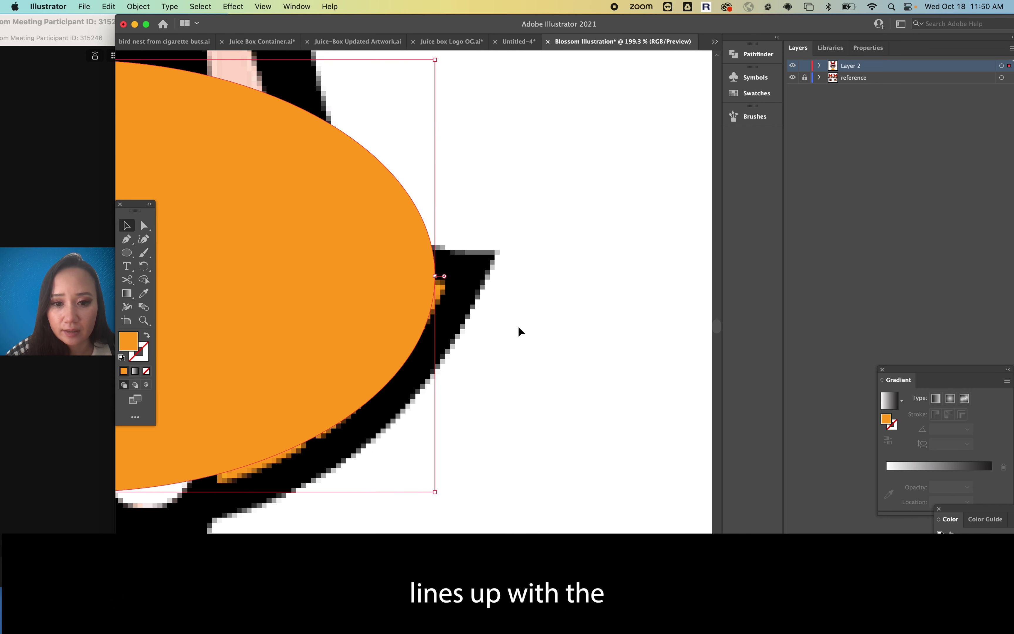
drag(436, 279, 450, 276)
scroll(446, 278, left, 10)
scroll(446, 278, left, 10)
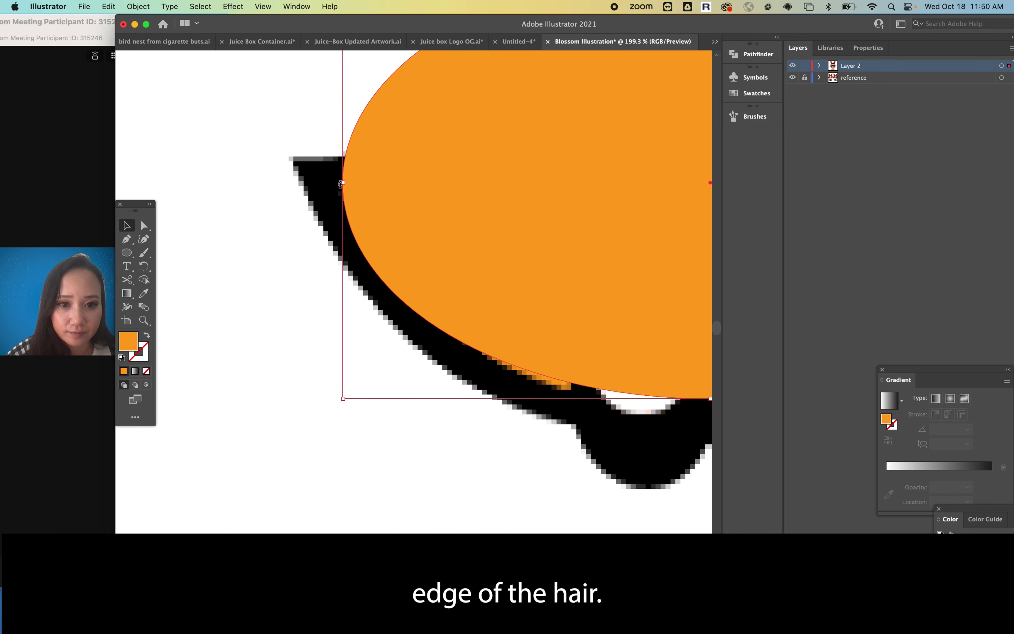
drag(343, 184, 347, 180)
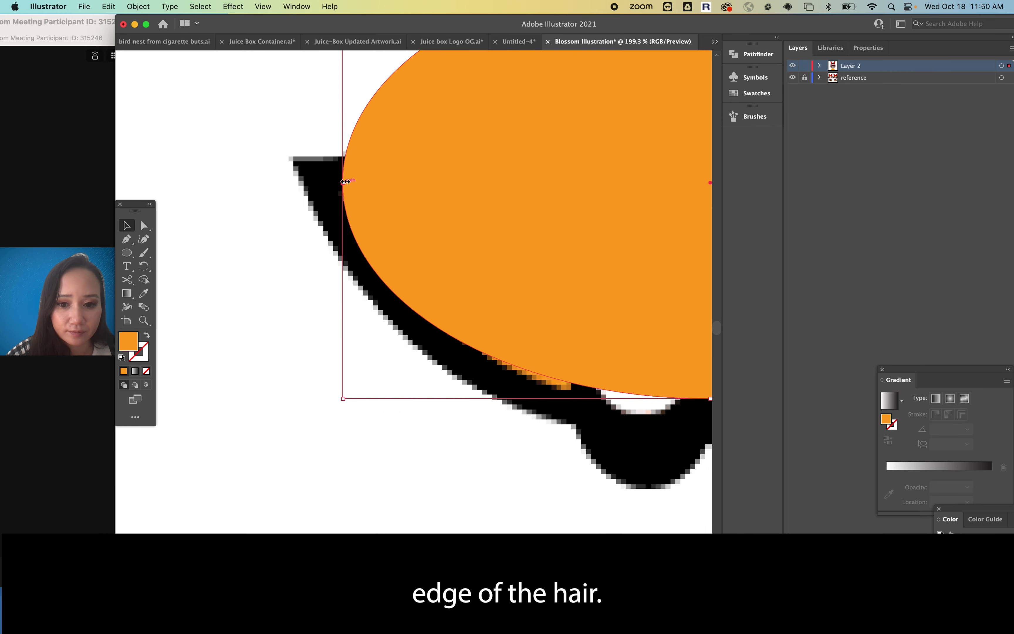
scroll(520, 255, down, 5)
scroll(521, 255, down, 1)
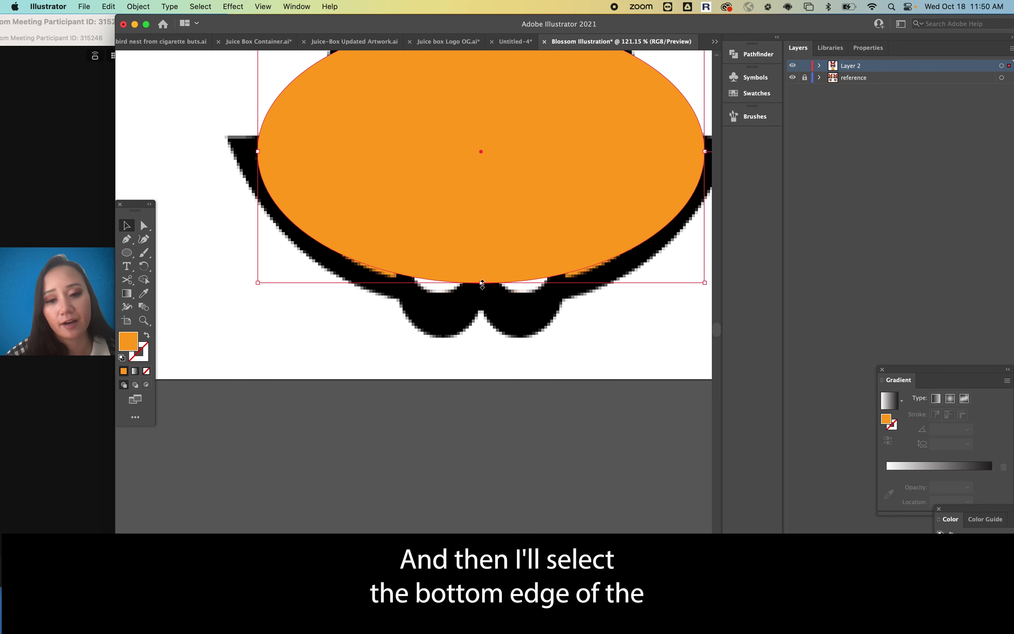
Stretch the ellipse's lower edge down to meet the bottom of the hair curve, and deselect it
scroll(484, 284, up, 5)
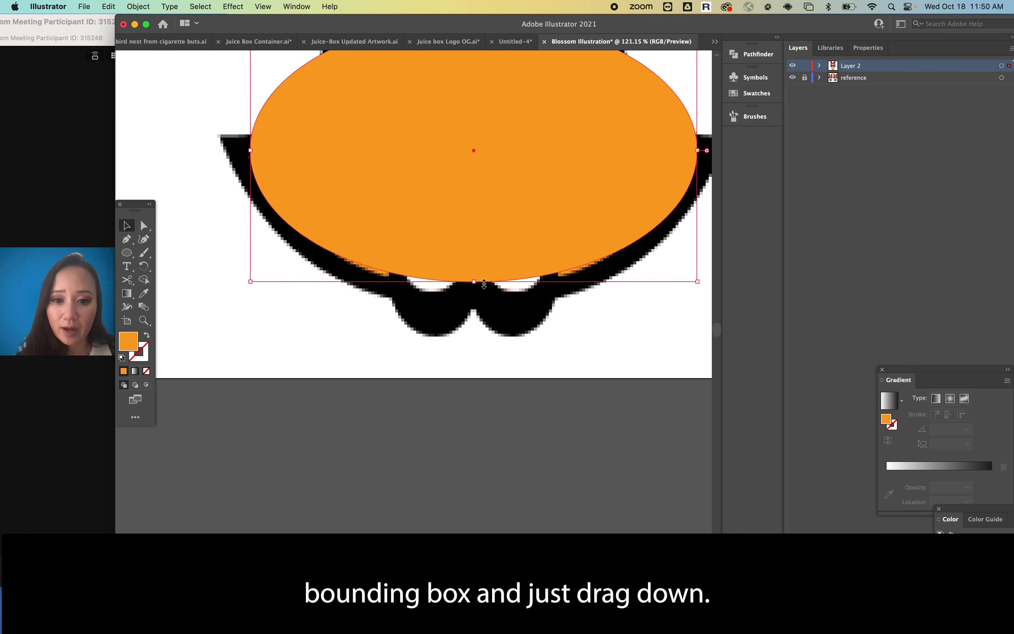
drag(468, 282, 469, 290)
scroll(470, 293, down, 5)
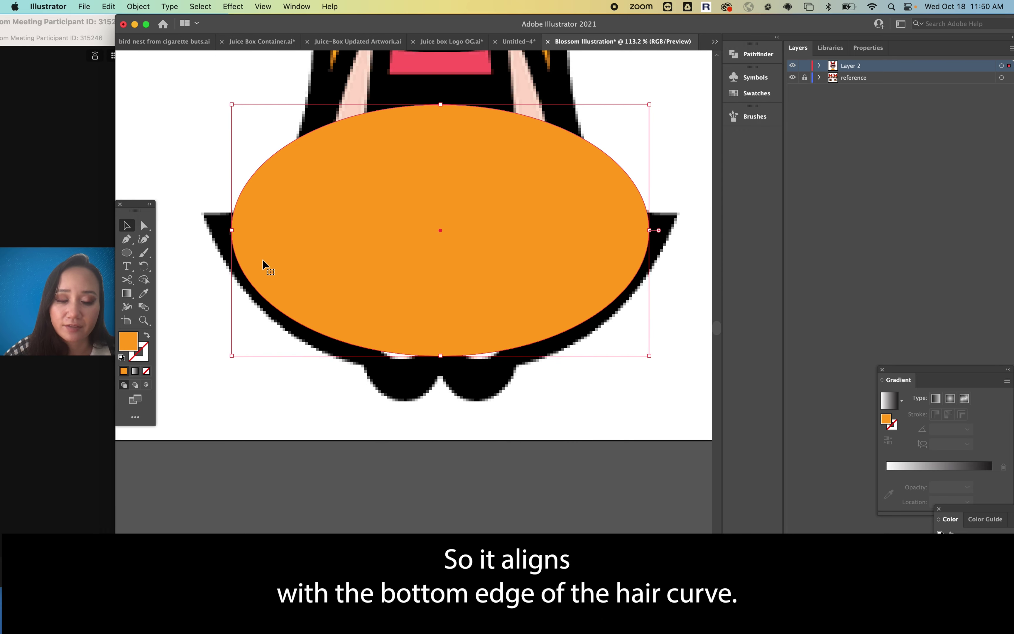
scroll(292, 274, down, 5)
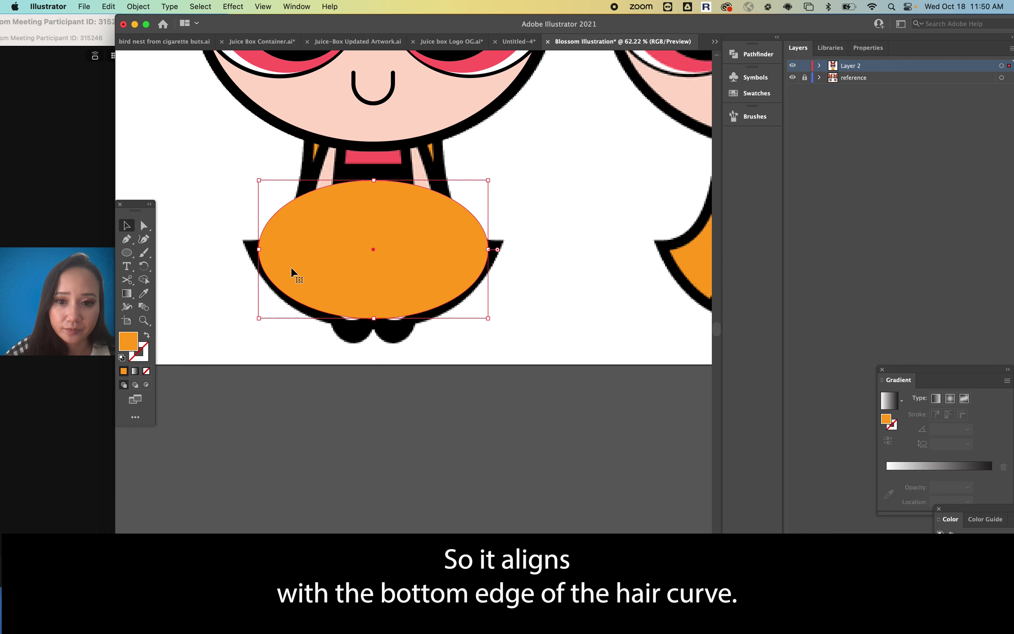
scroll(292, 274, up, 1)
click(242, 376)
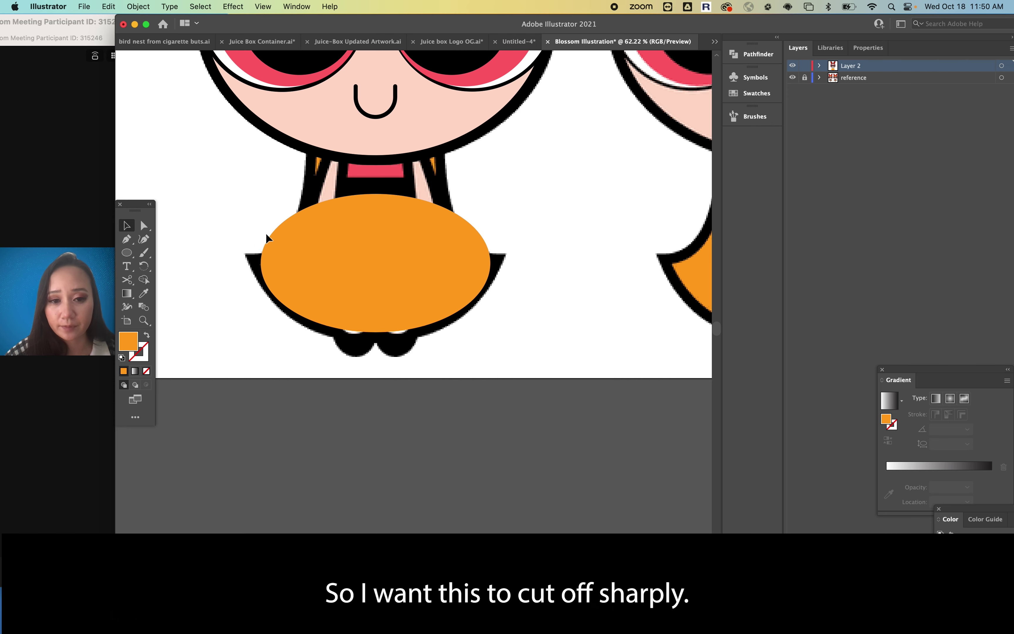
Draw an orange rectangle about 572 by 189 over the ellipse's upper part, its lower edge at the hair's cut-off line
scroll(356, 249, up, 5)
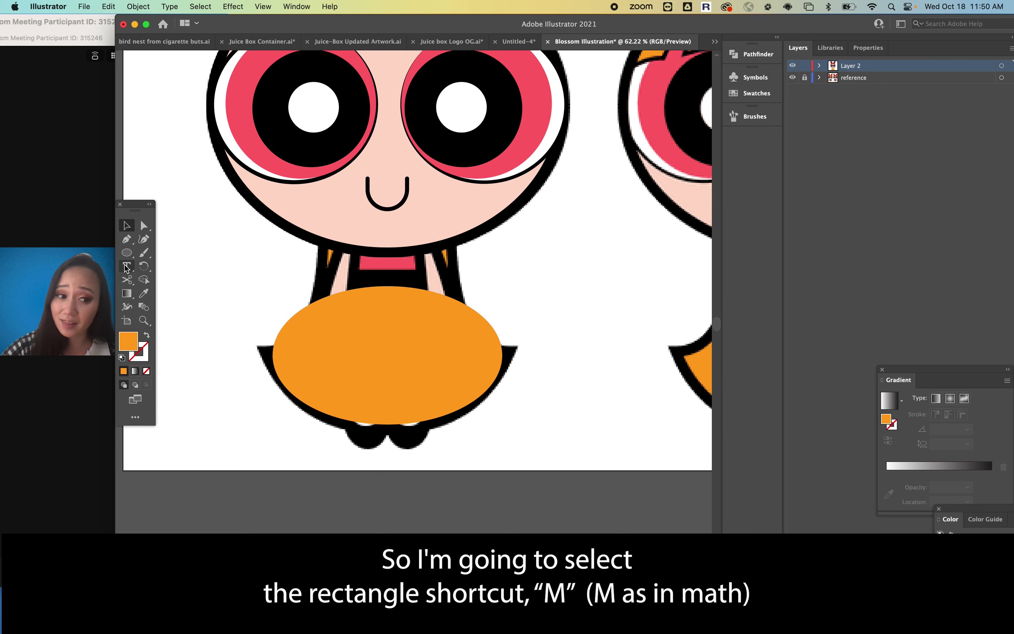
click(124, 255)
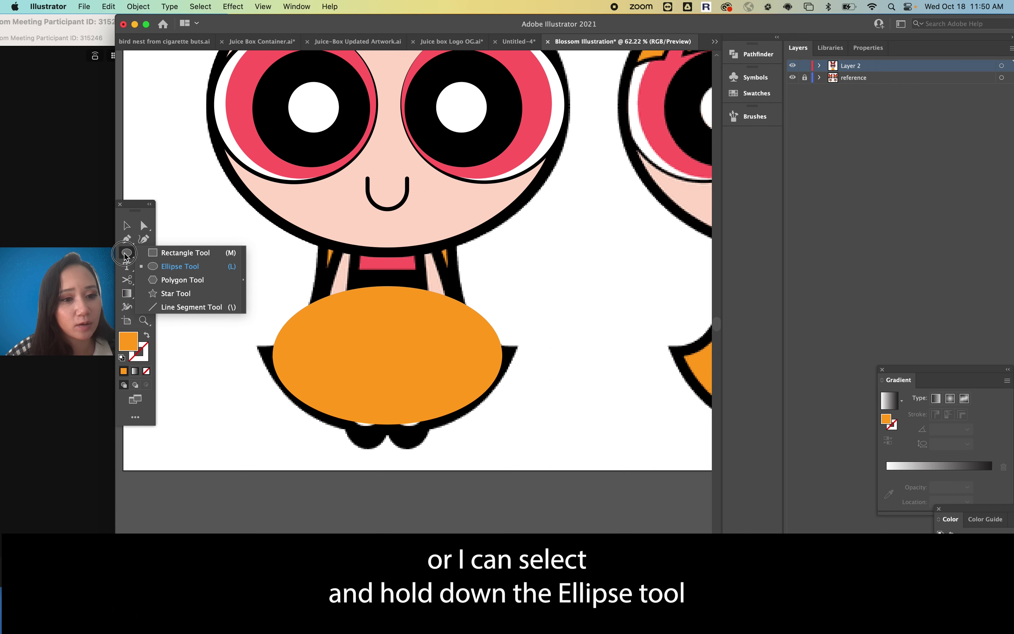
drag(133, 257, 568, 346)
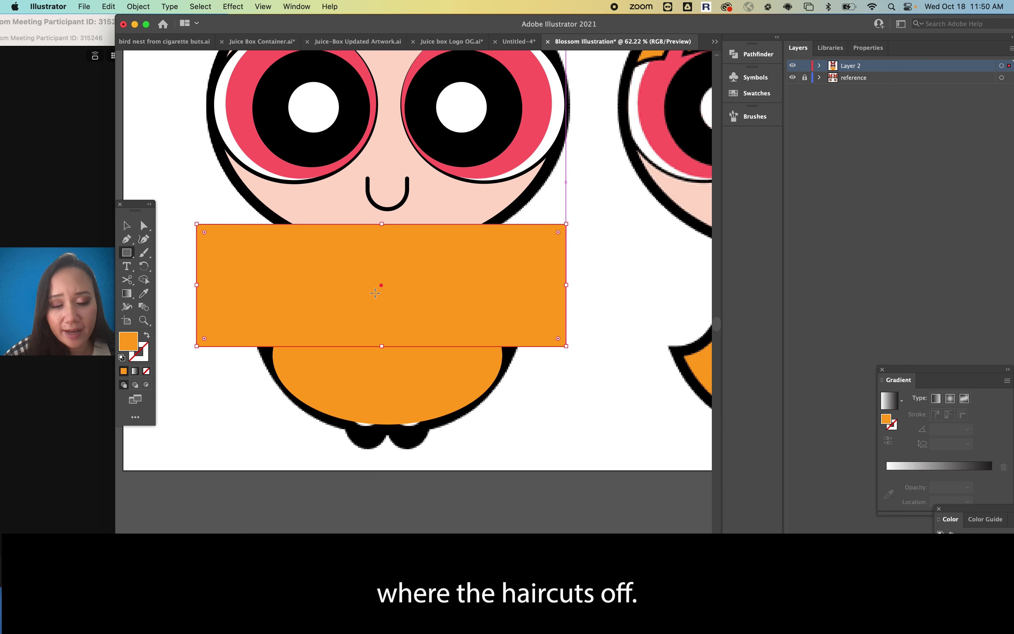
click(126, 226)
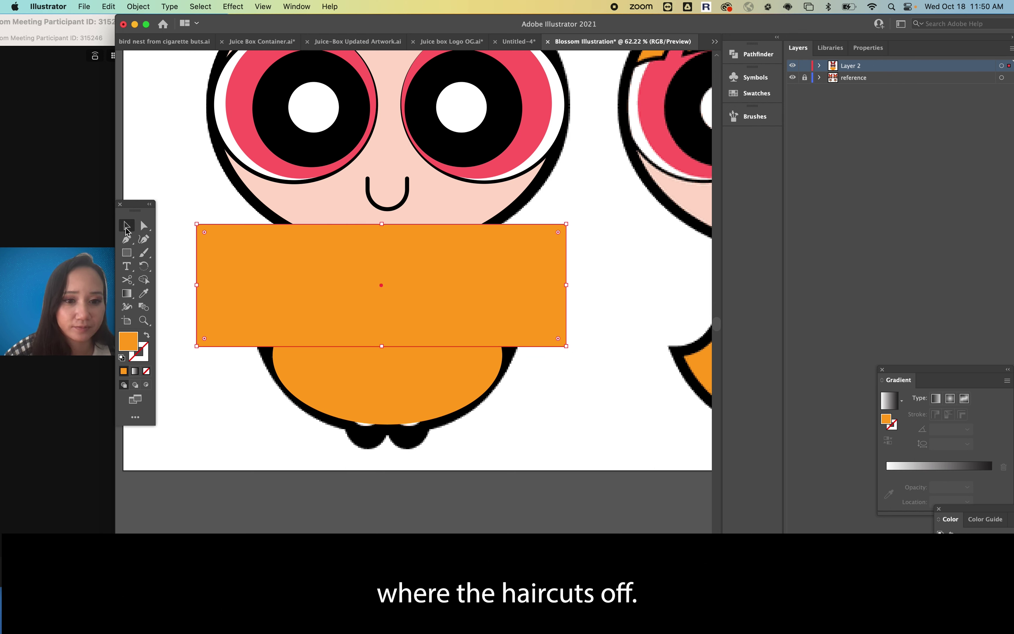
Select the ellipse and the rectangle together and display the Pathfinder options
click(313, 385)
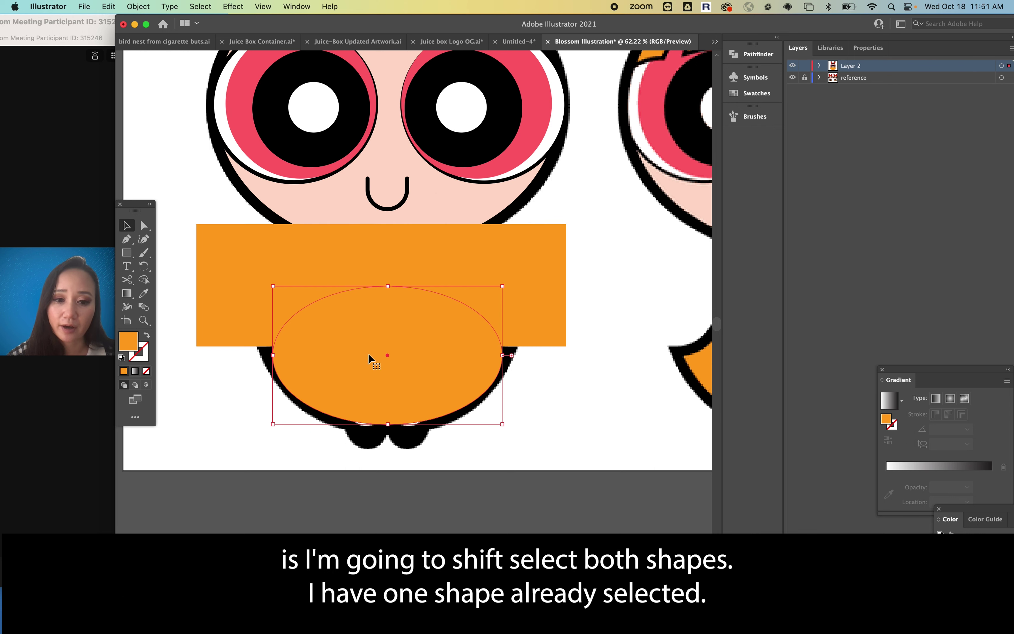
shift+click(553, 243)
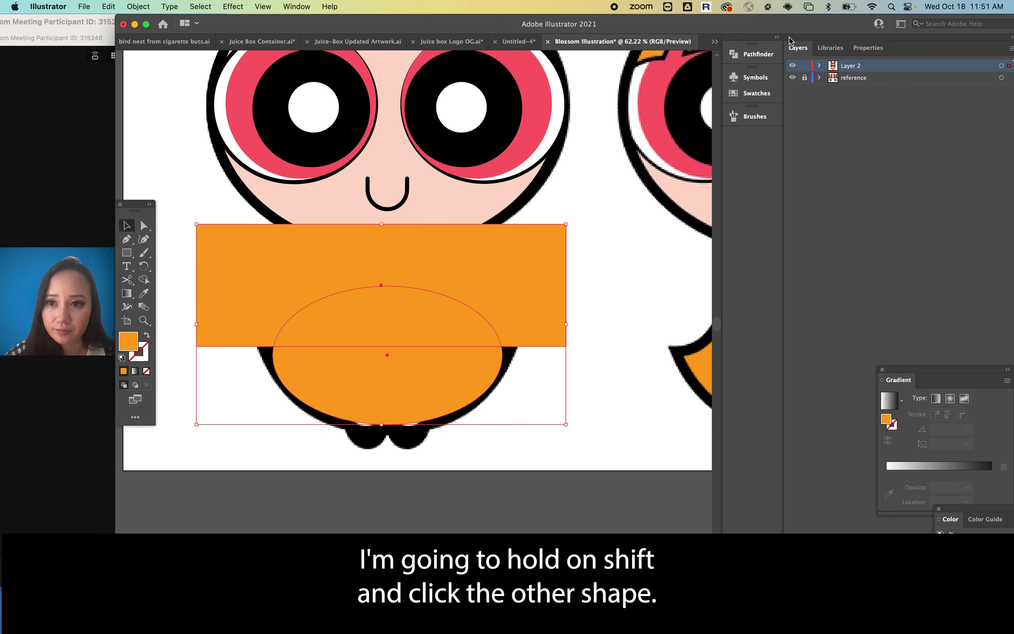
click(751, 57)
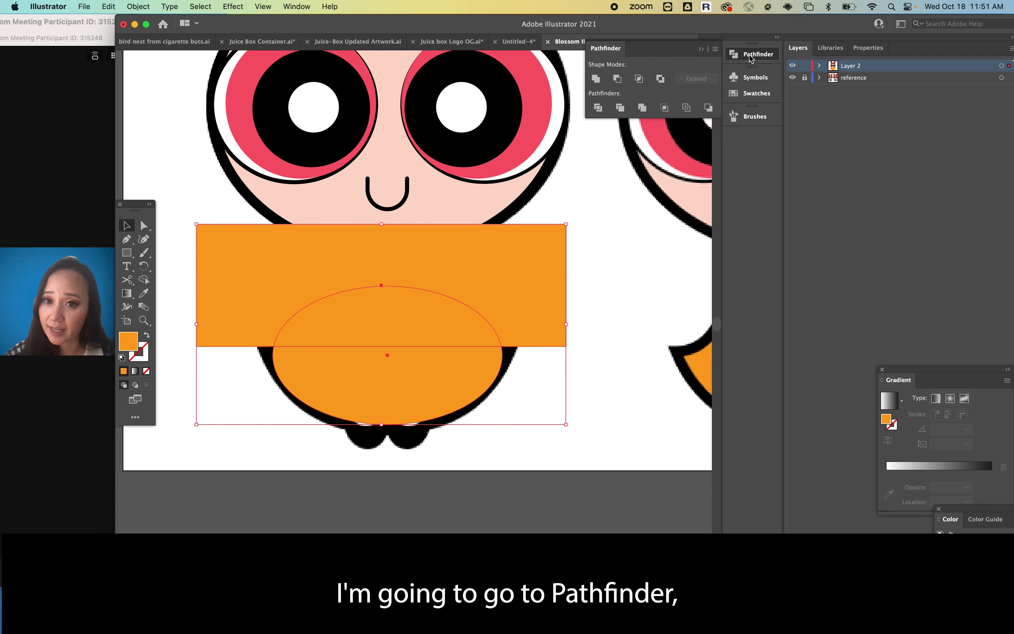
click(295, 6)
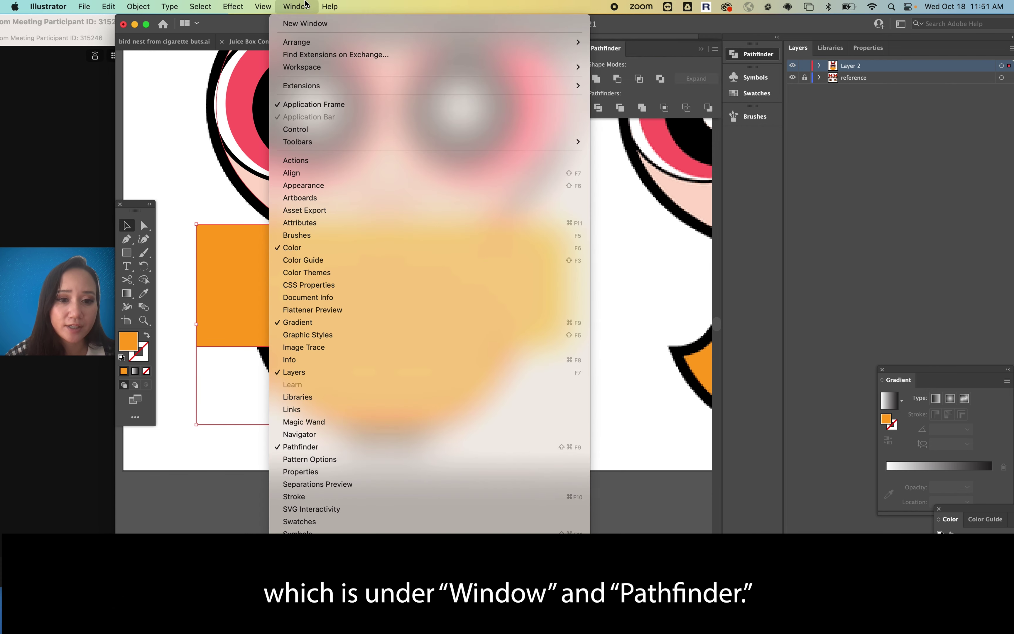
click(338, 446)
Show the object properties and close the floating Gradient and Color panels that cover them
click(868, 47)
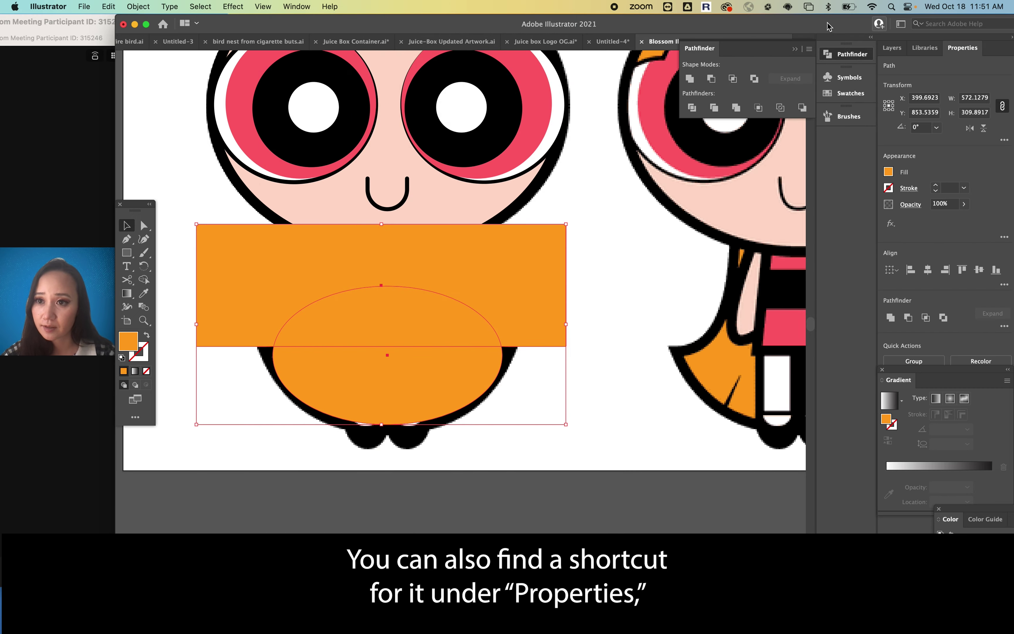
double_click(828, 26)
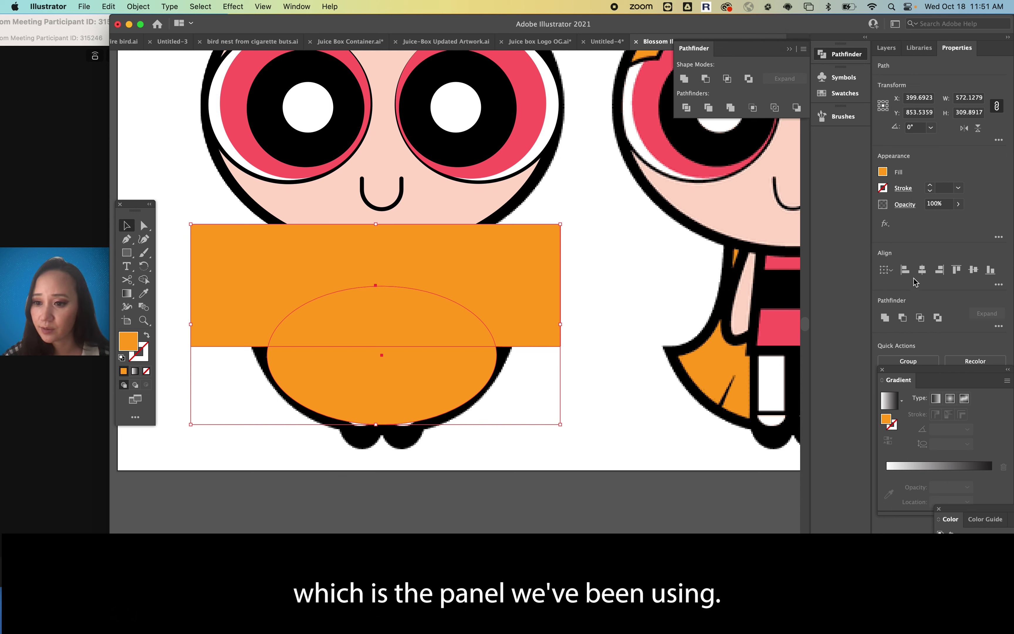
click(882, 371)
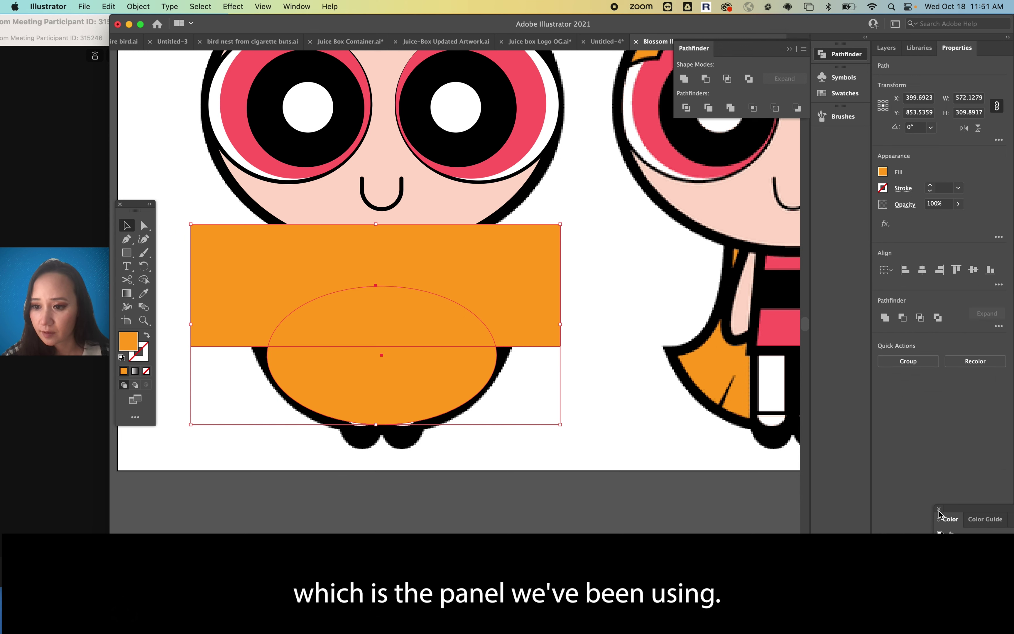
click(939, 509)
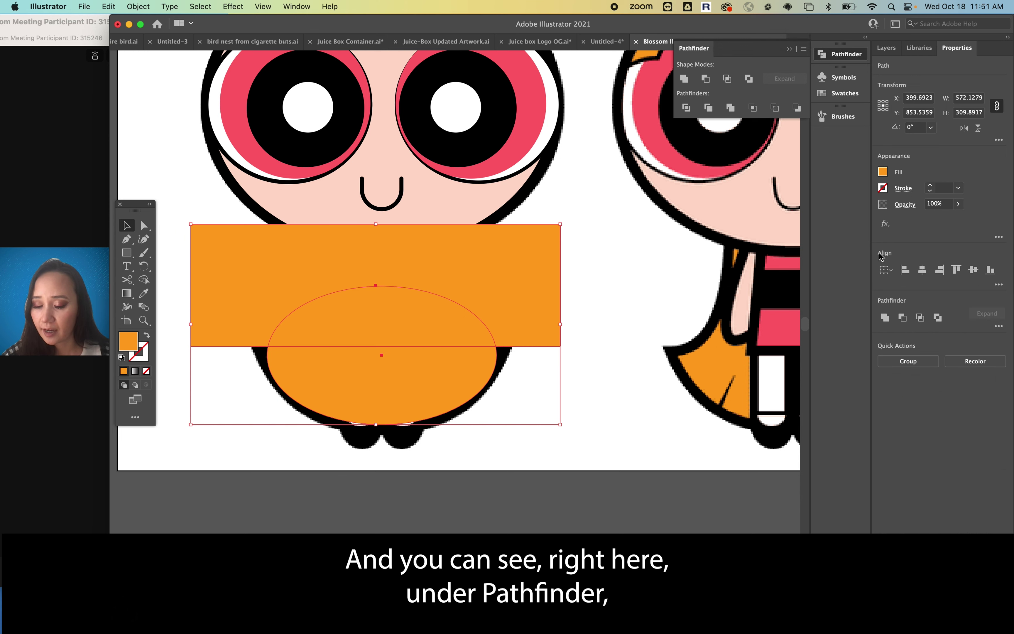
Try cutting the rectangle out of the ellipse with Minus Front, compare the shape with the reference hair, and undo the cut
click(903, 318)
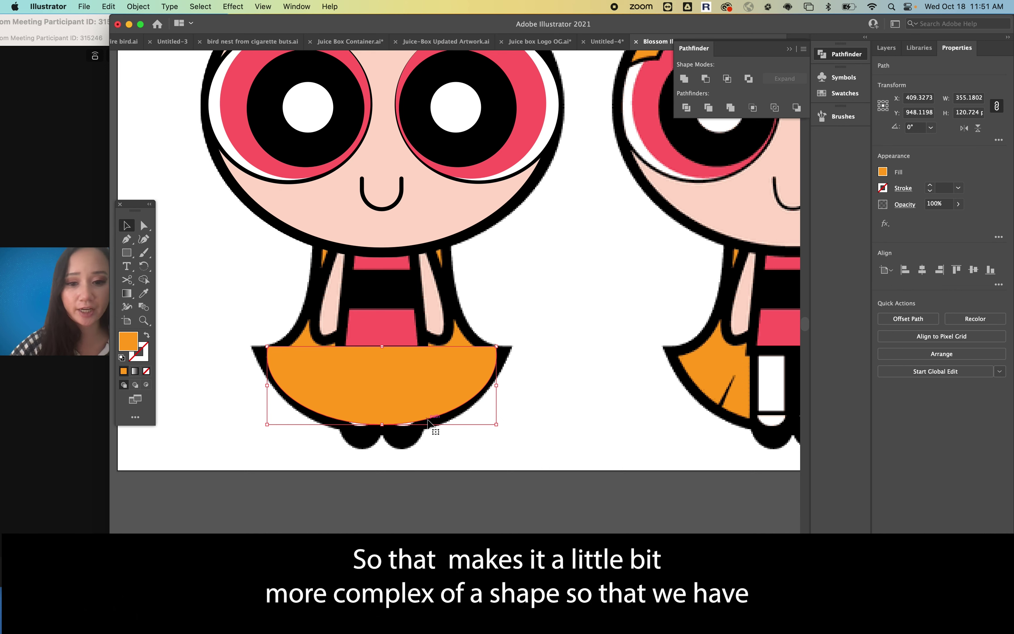
scroll(414, 393, down, 2)
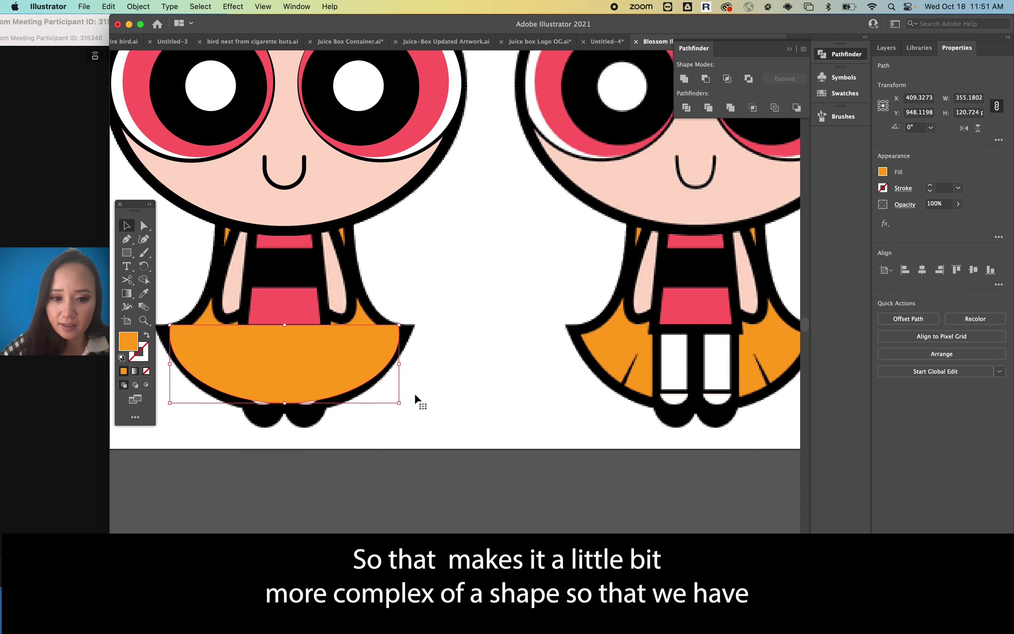
scroll(587, 356, right, 3)
scroll(749, 321, up, 2)
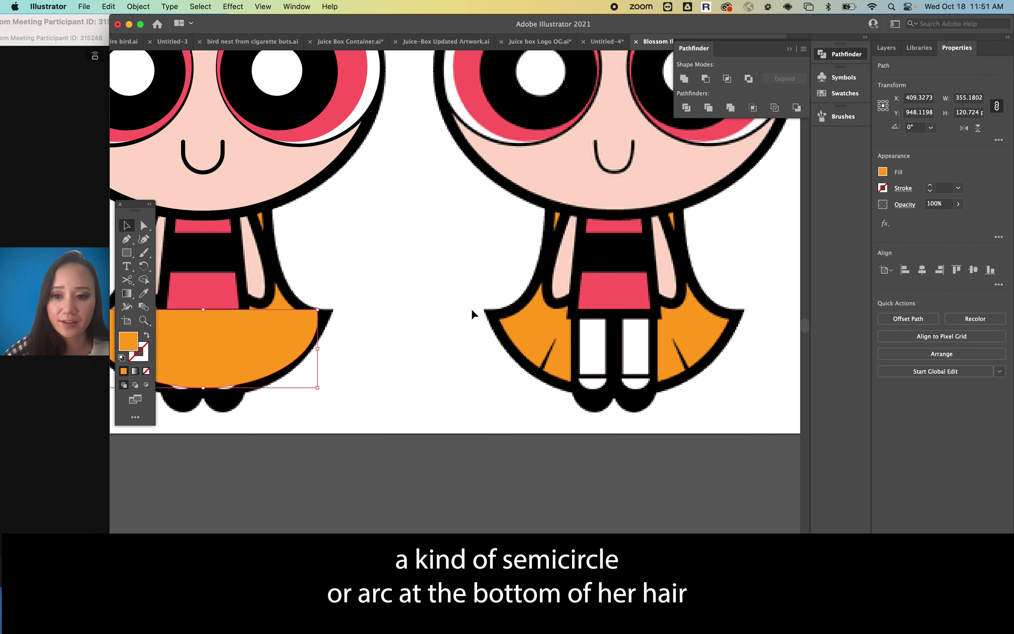
scroll(467, 311, left, 5)
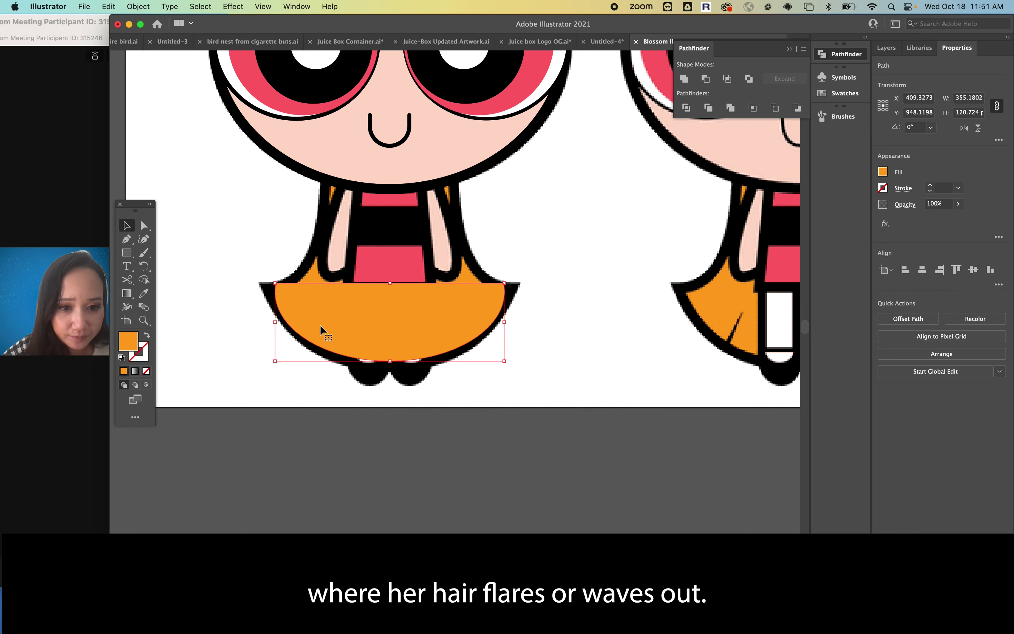
key(super+z)
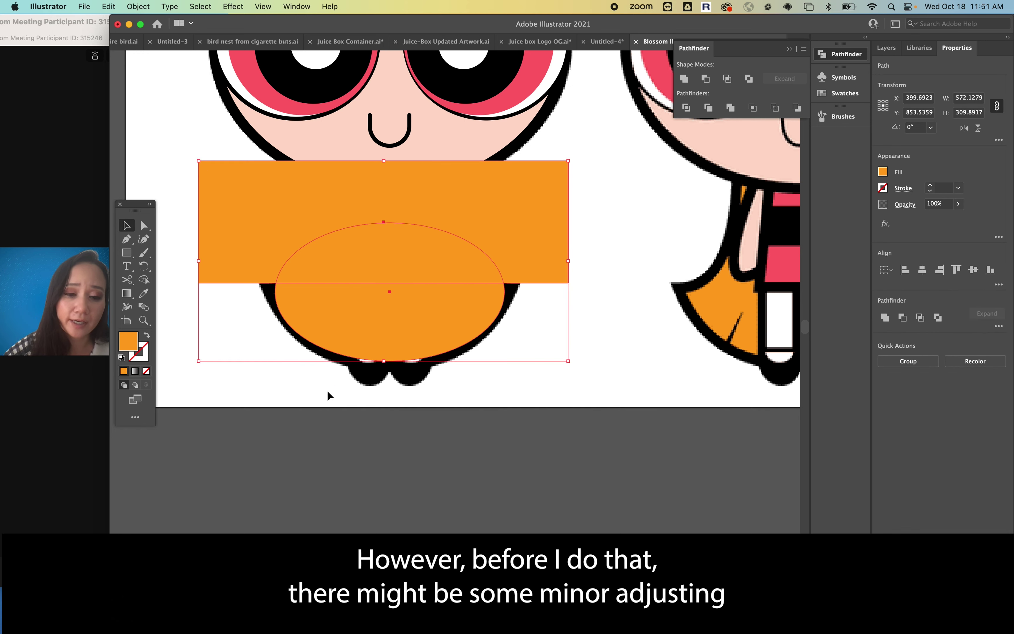
Raise the ellipse's top edge to make it about 264 high, so its lower curve follows the reference hair
click(301, 311)
scroll(301, 310, up, 2)
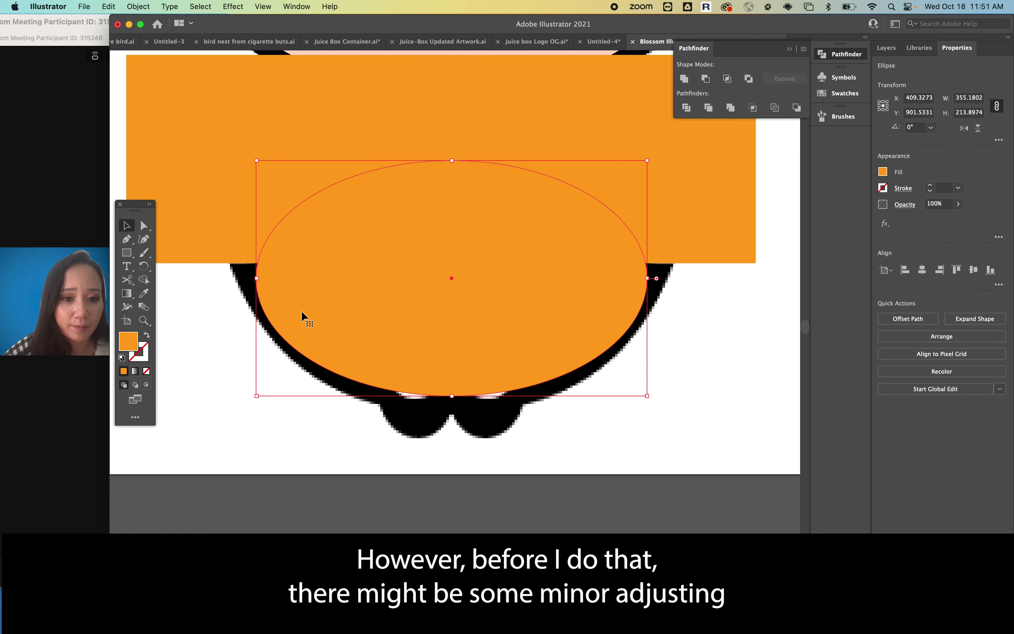
drag(452, 160, 451, 106)
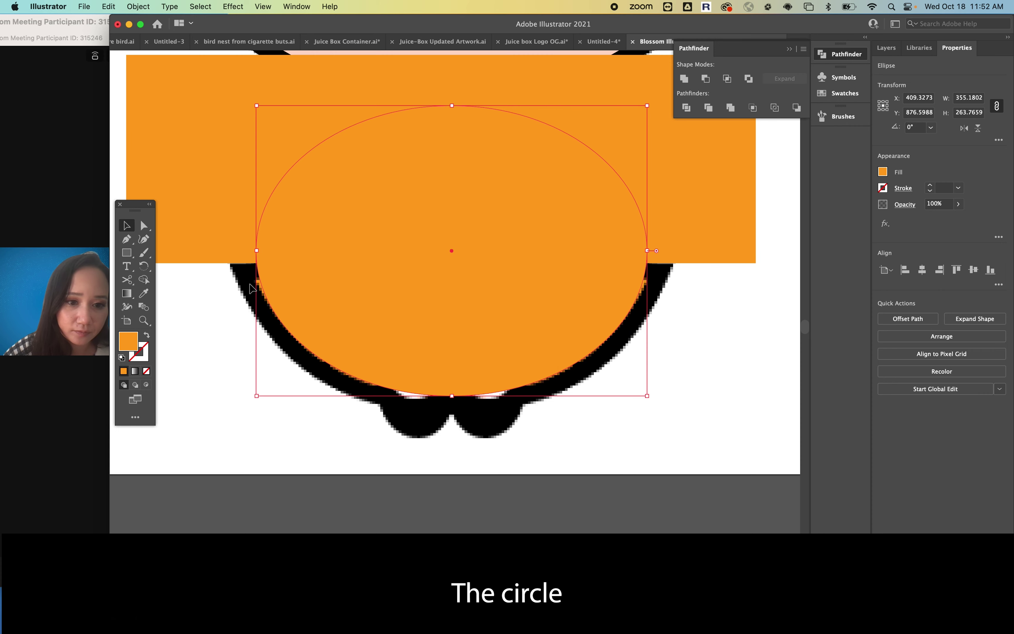
drag(257, 252, 256, 251)
scroll(260, 250, up, 1)
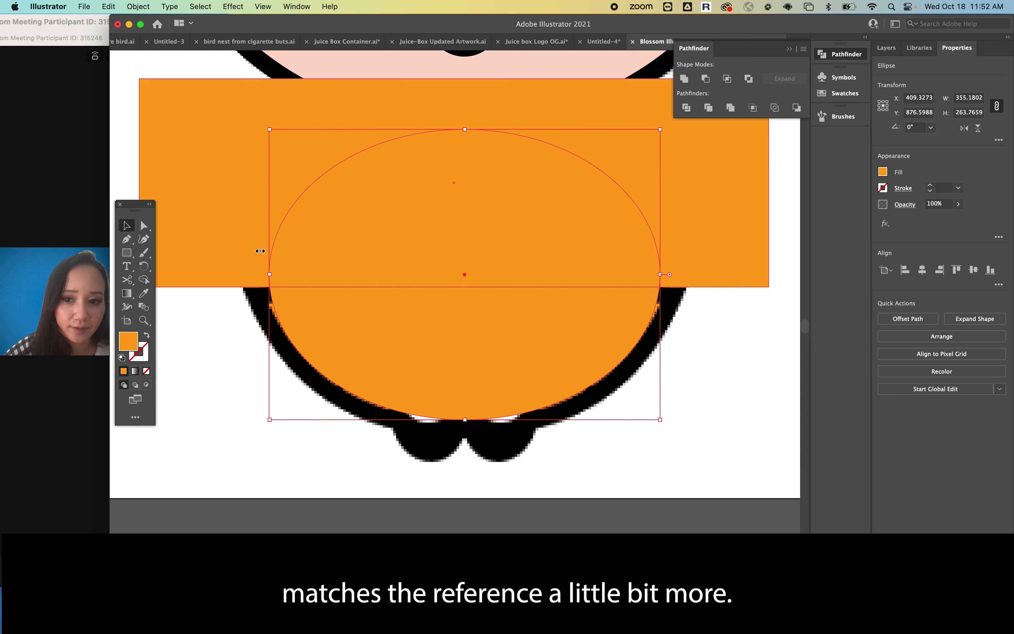
Move the ellipse's two side anchor points slightly outward and up to fit the hair outline with the Direct Selection tool
click(144, 226)
drag(269, 275, 261, 271)
drag(660, 275, 669, 271)
alt+scroll(448, 319, down, 2)
scroll(449, 319, right, 3)
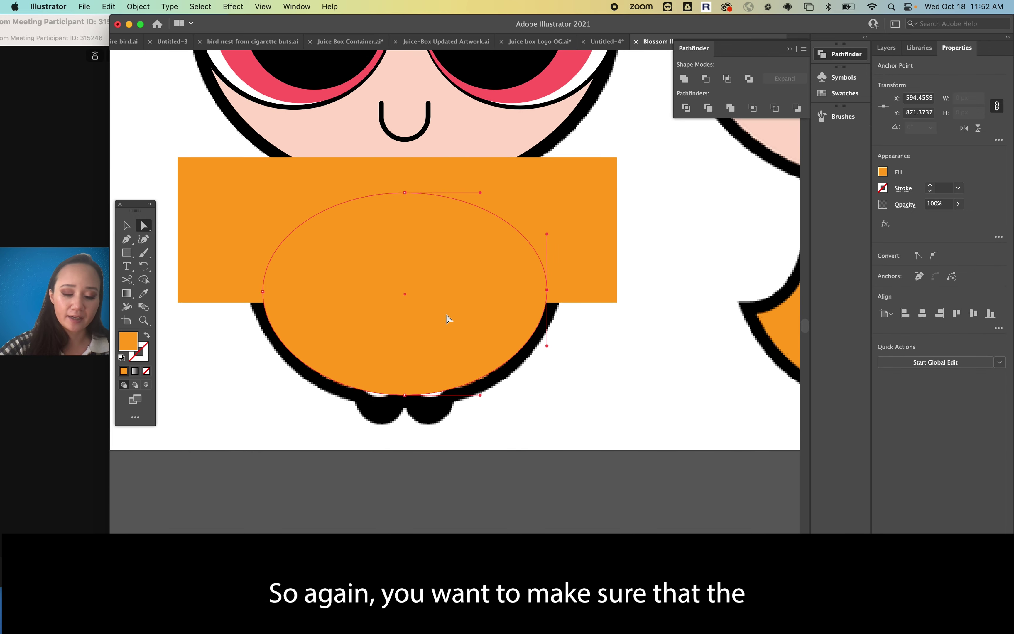
Select the orange rectangle and bring it to the front of the stacking order
key(v)
click(214, 243)
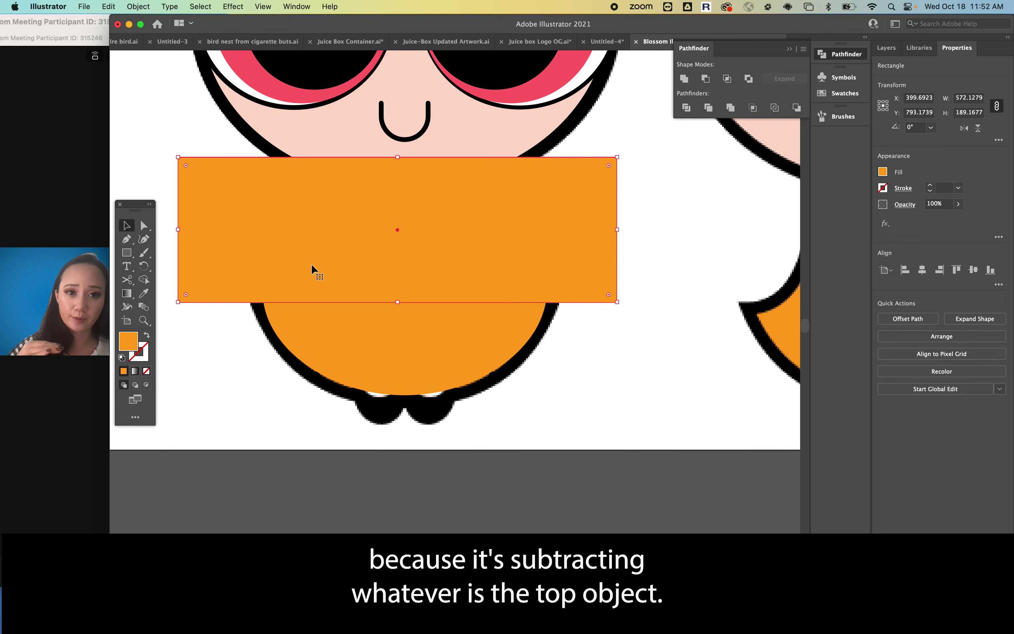
click(135, 6)
mouse_move(151, 37)
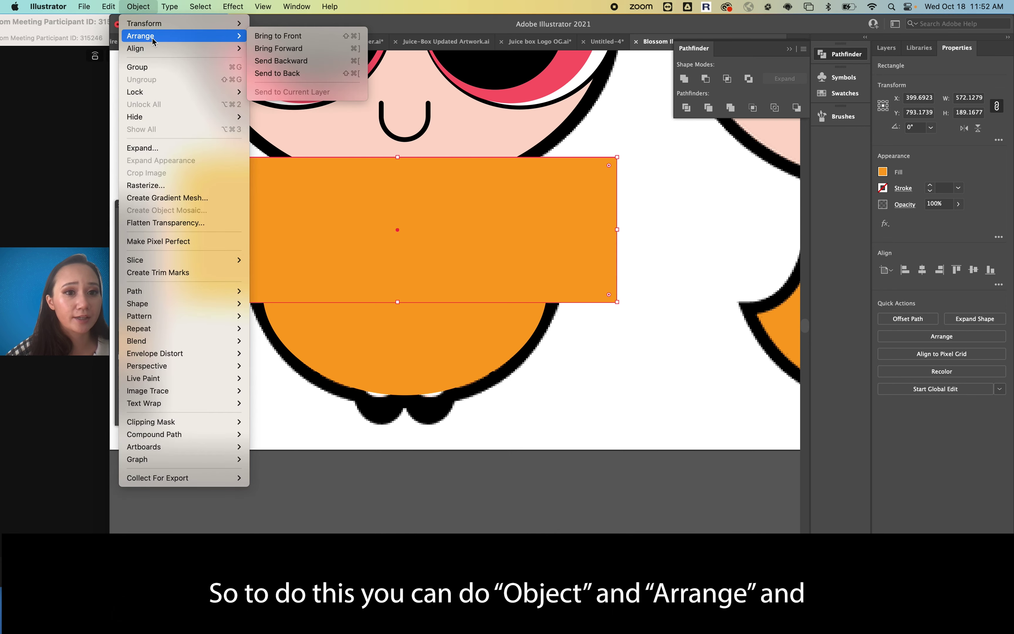
click(278, 35)
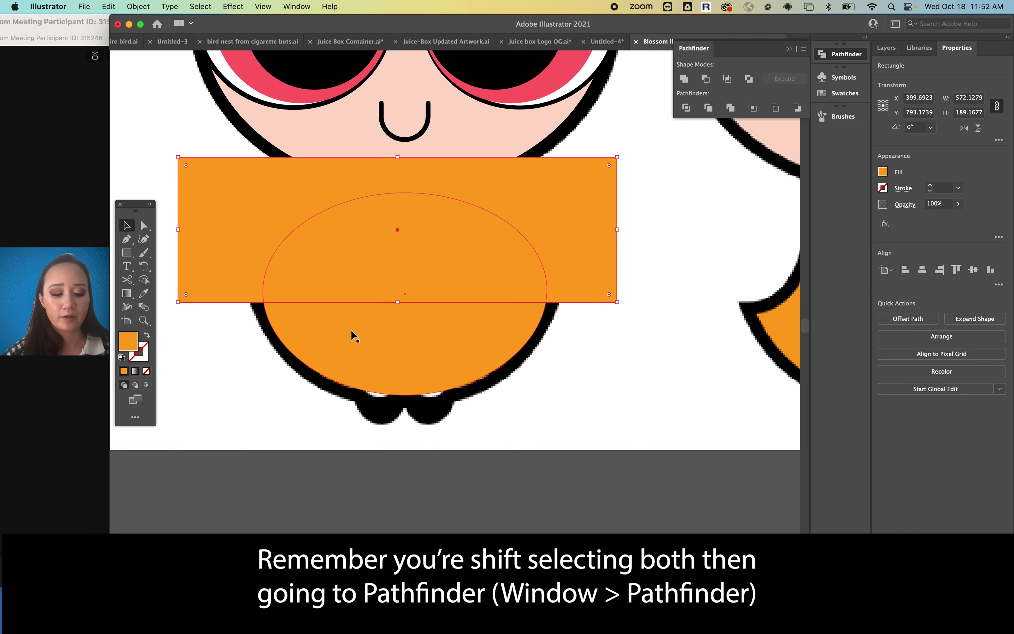
Subtract the orange rectangle from the ellipse with Minus Front, leaving only the ellipse's lower part
shift+click(349, 344)
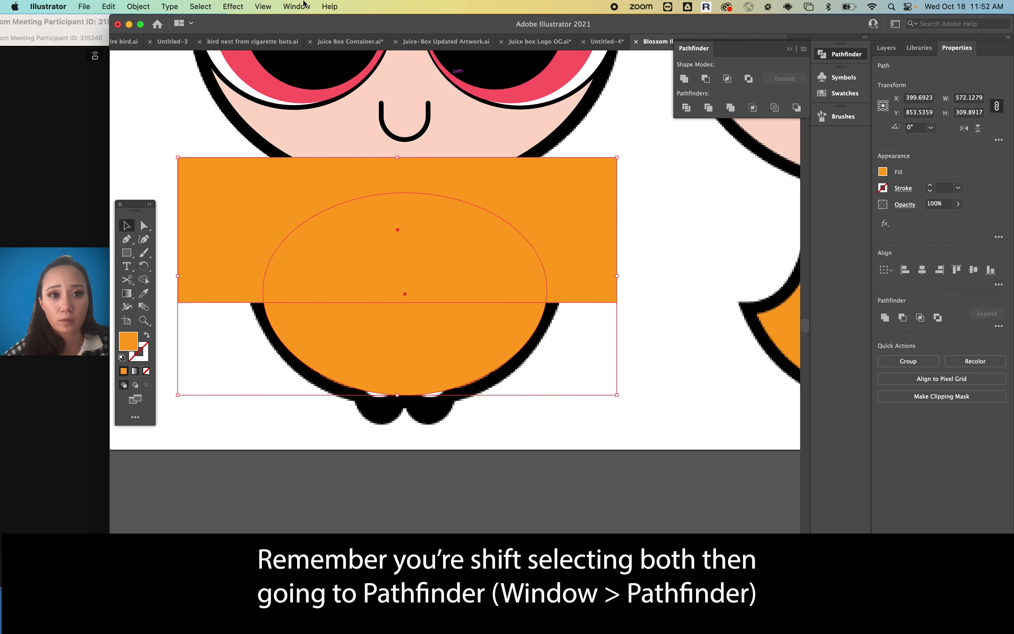
click(296, 6)
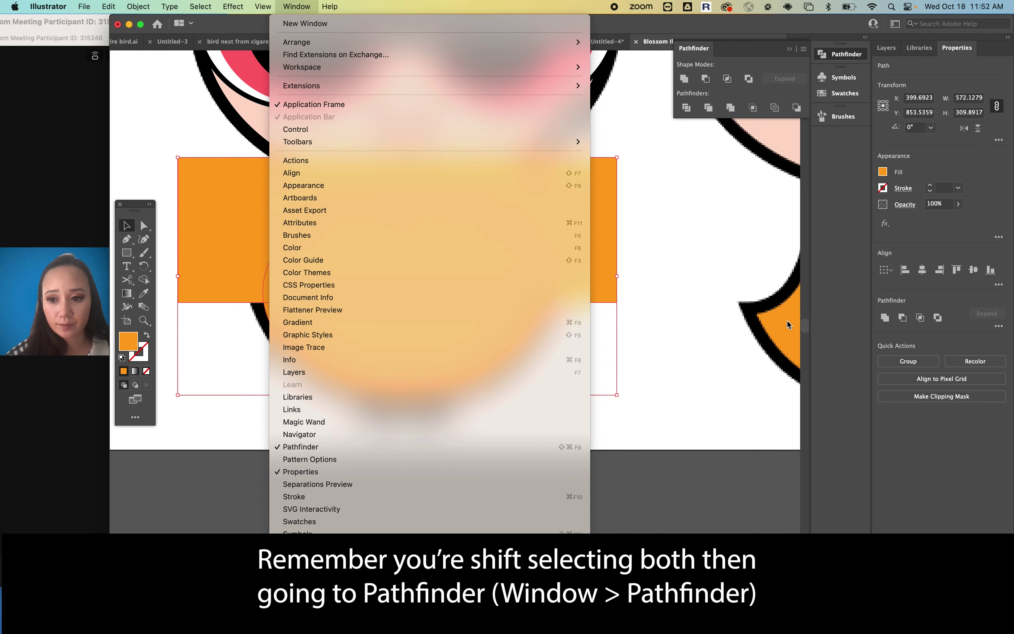
click(342, 447)
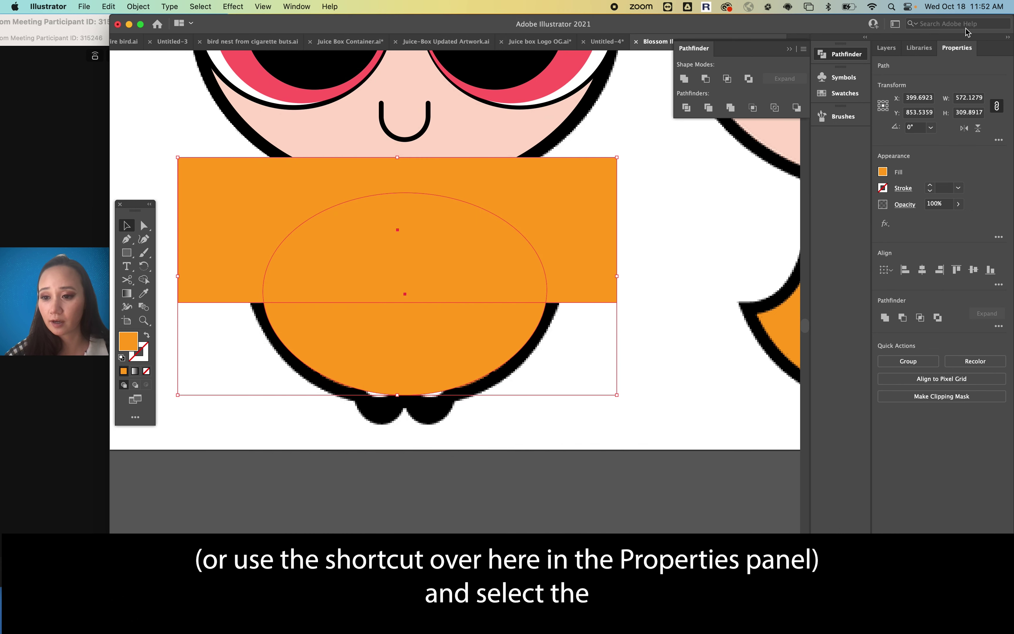
click(705, 79)
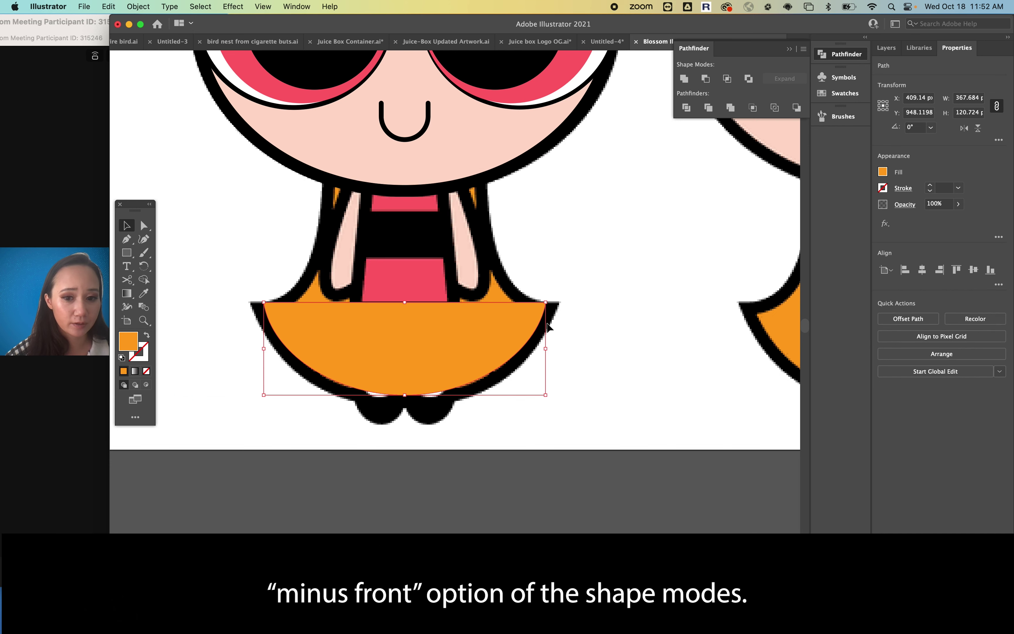
click(437, 459)
Lower the top edge of the cut hair shape and pull its sides slightly inward to fit inside the reference's black outline
click(402, 338)
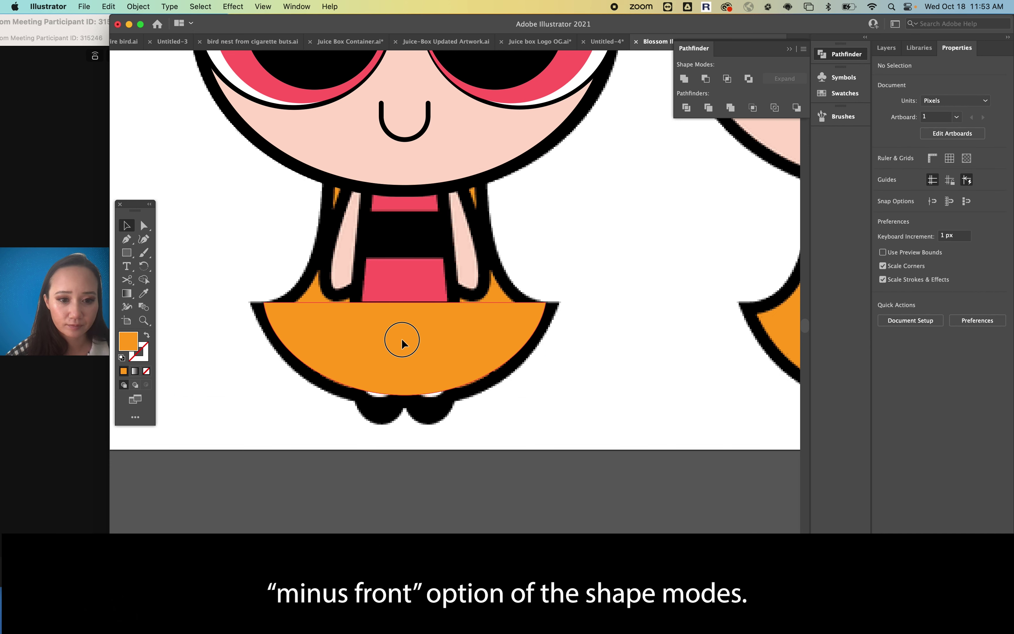
drag(411, 307, 408, 313)
drag(264, 353, 269, 355)
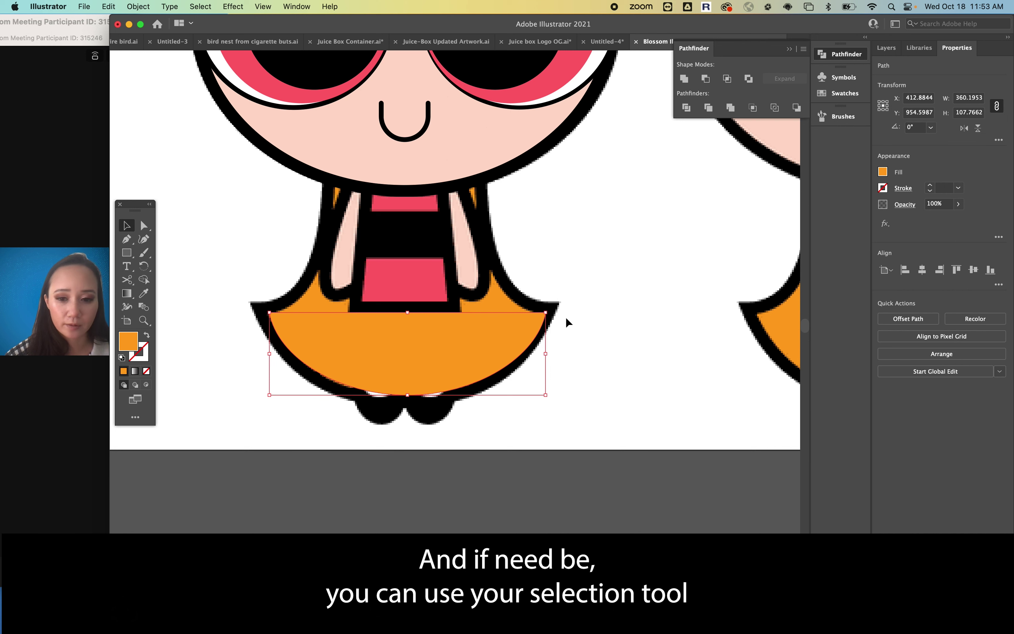
drag(545, 353, 543, 356)
drag(405, 395, 408, 396)
click(360, 498)
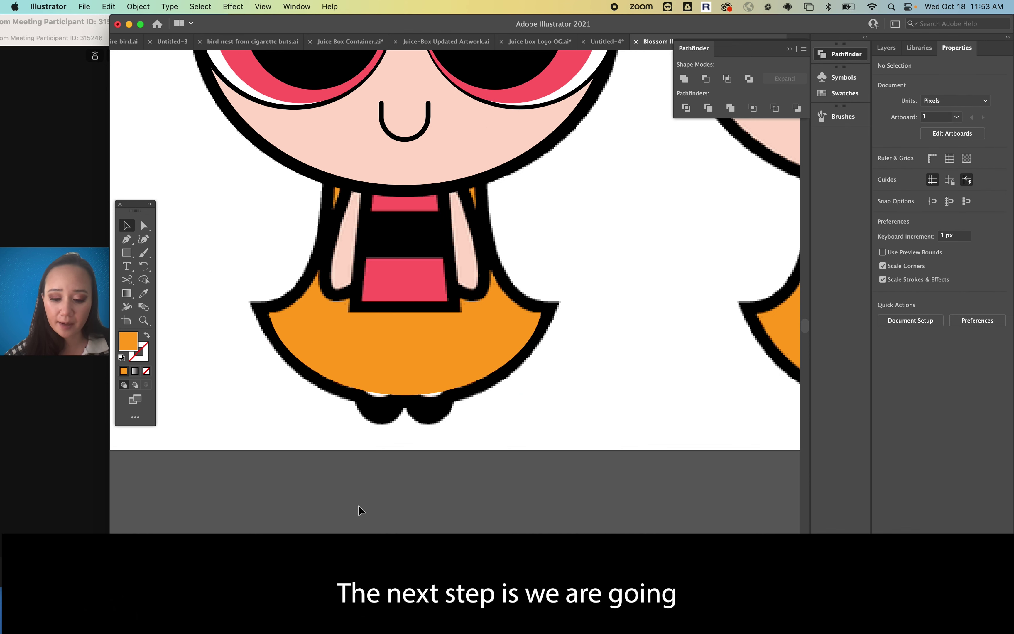
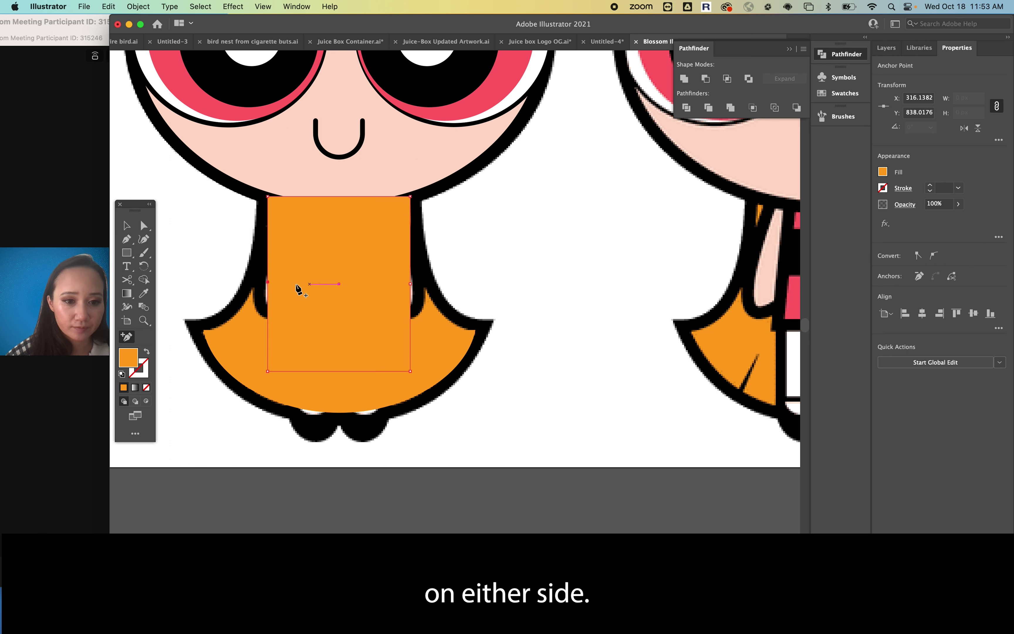
Redo the anchor point at mid-height on the rectangle's left edge, and move both bottom corners outward to the ends of the lower hair shape
key(super+z)
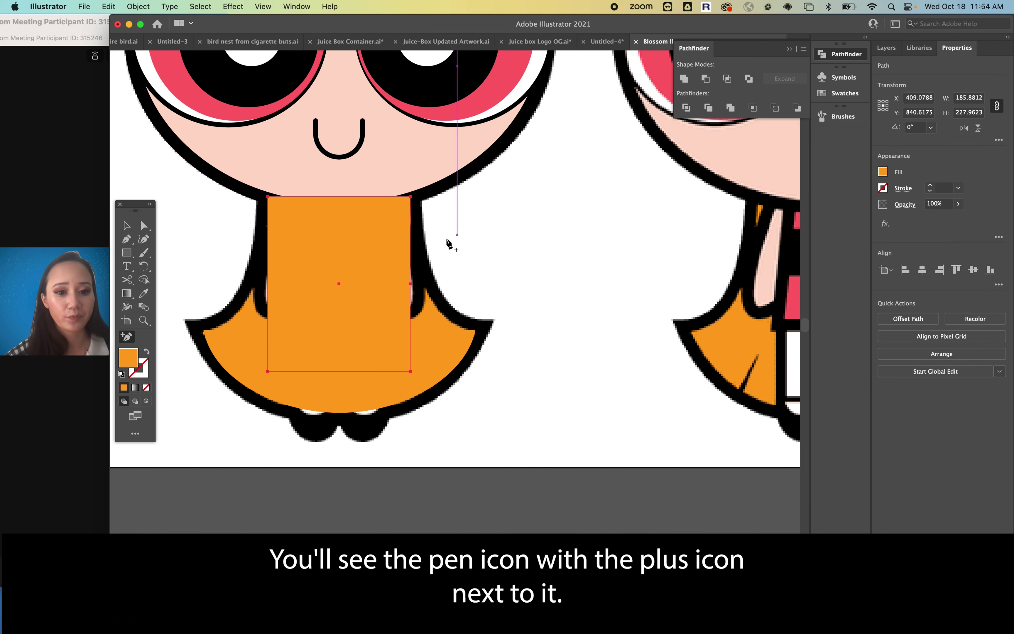
click(268, 283)
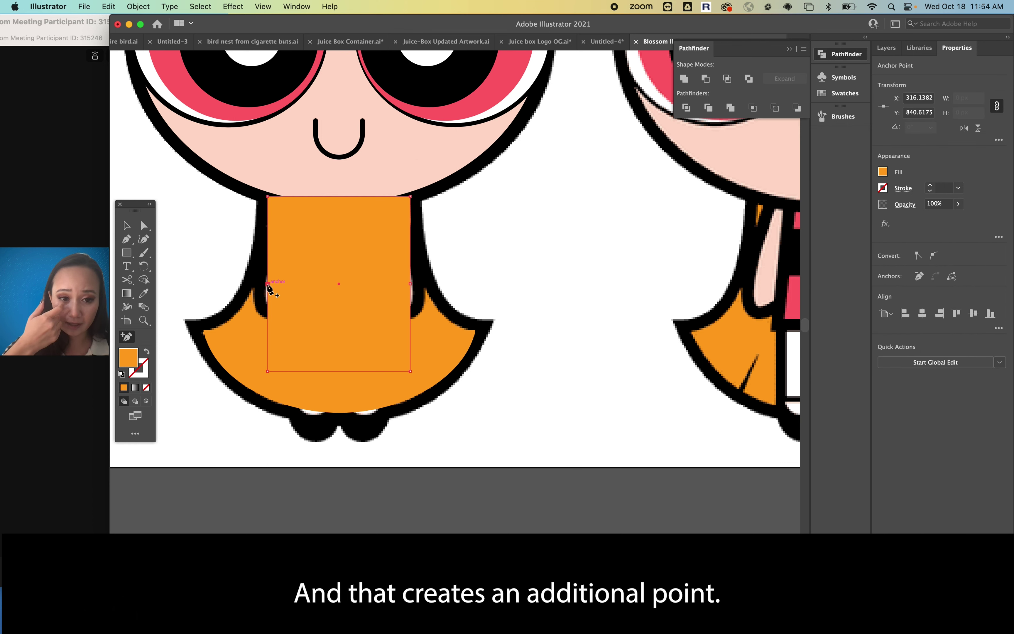
click(144, 226)
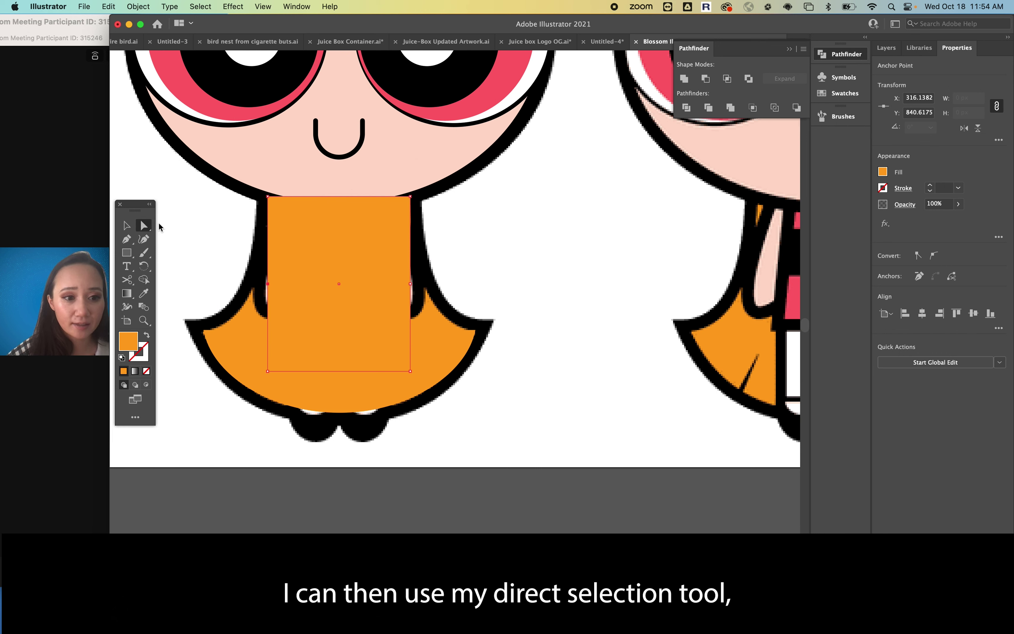
drag(268, 371, 205, 332)
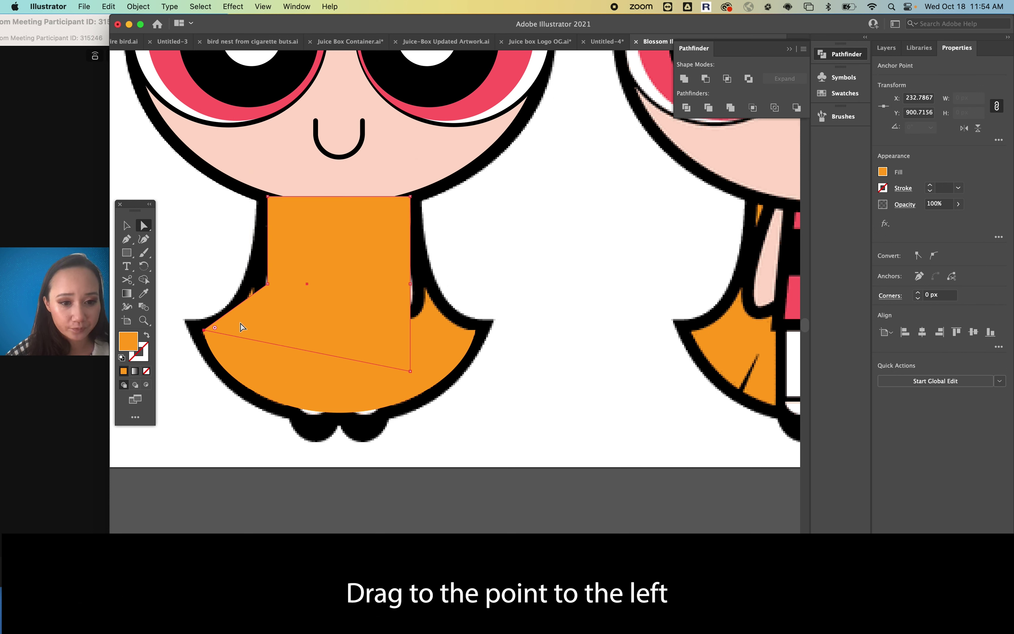
click(411, 372)
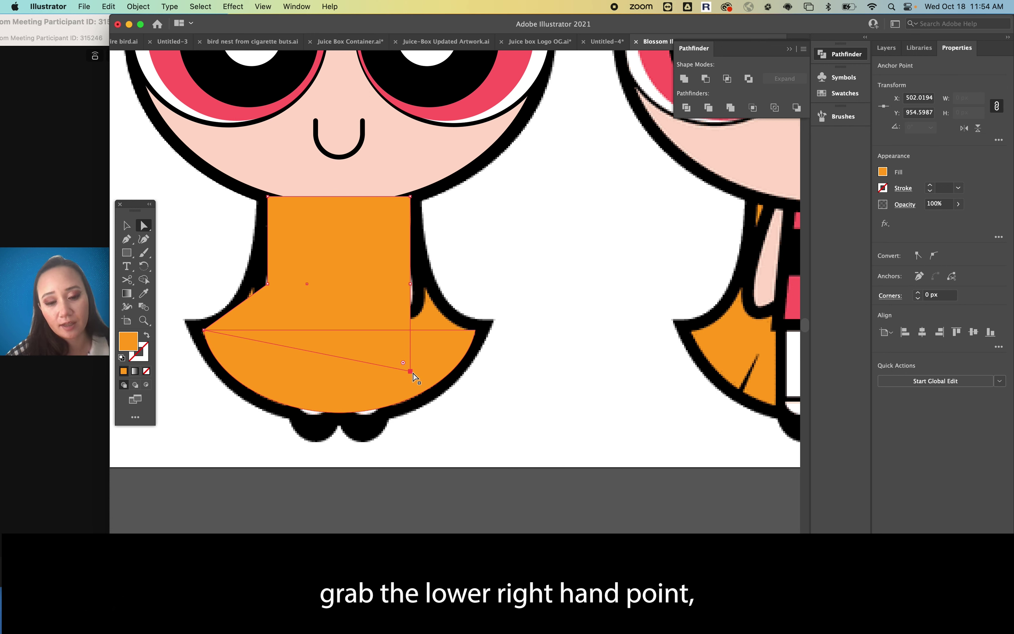
drag(410, 372, 475, 331)
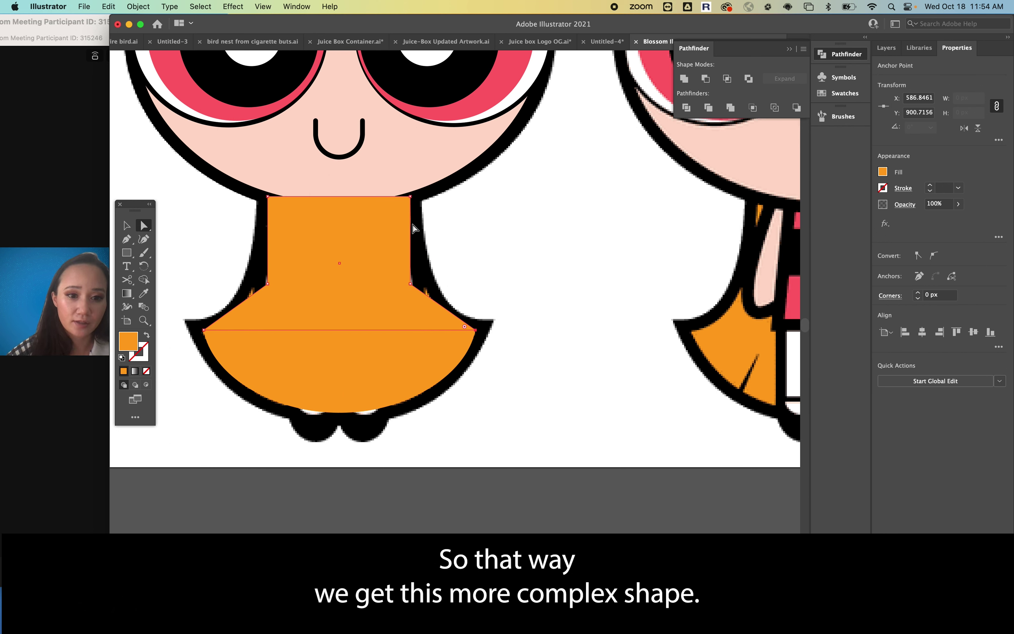
click(475, 330)
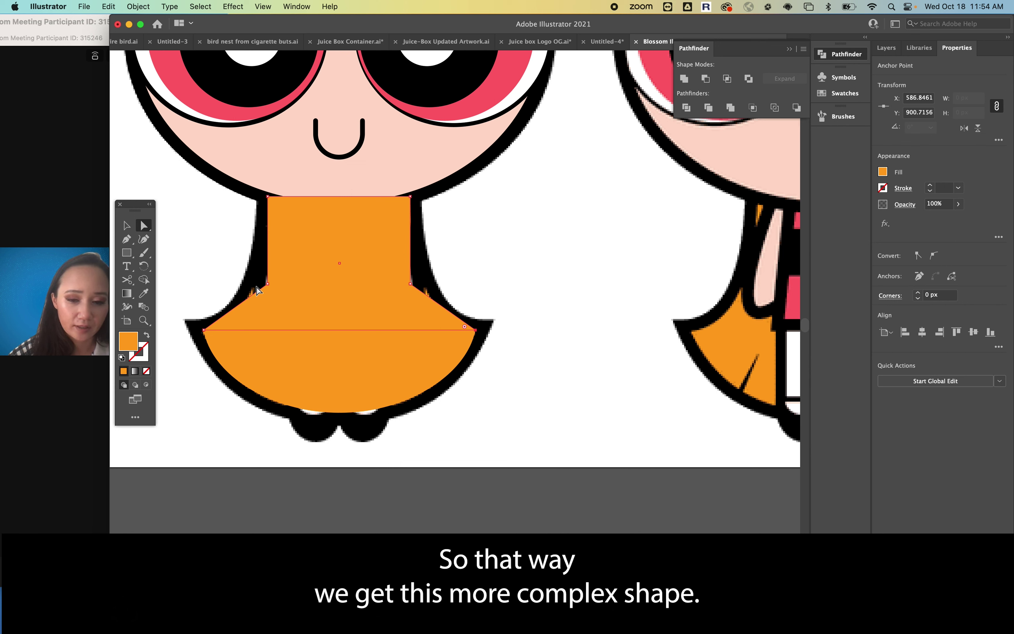
Round the two mid-side anchor points together to a corner radius of about 200 px, curving the sides into a bell shape
click(411, 284)
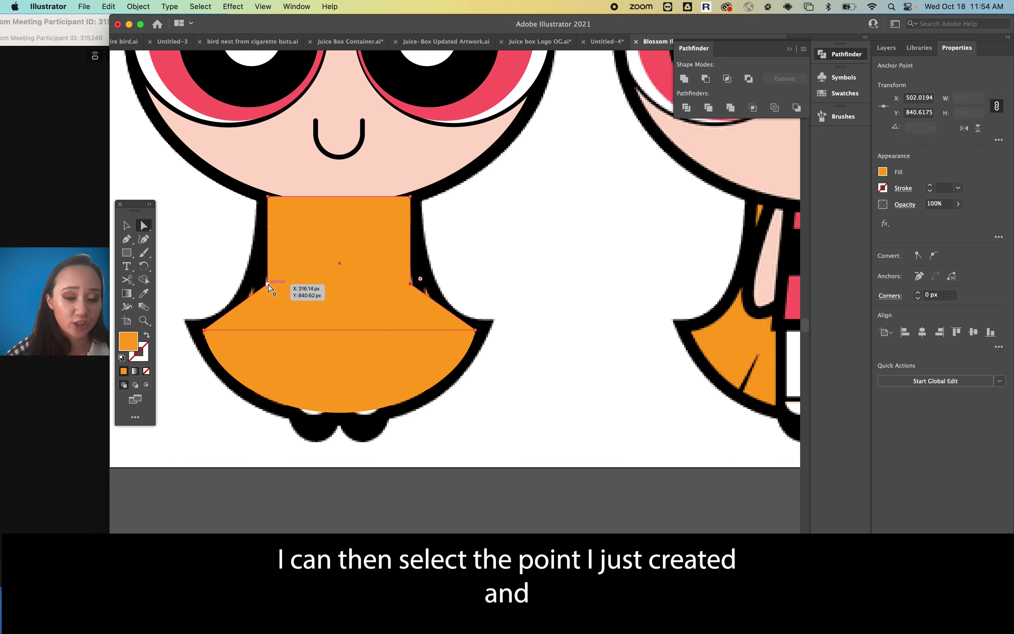
shift+click(269, 285)
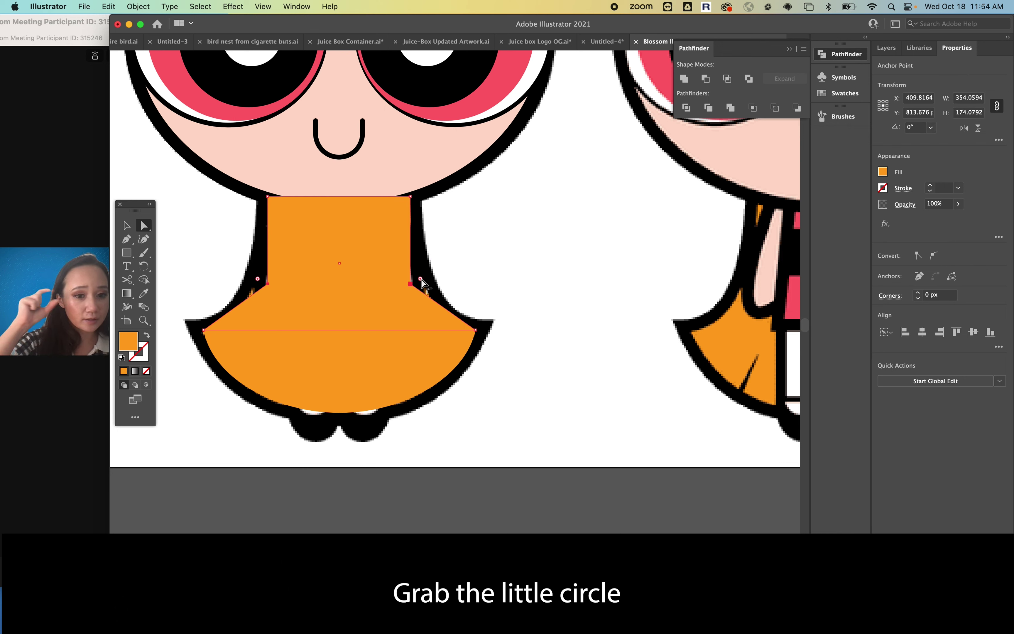
drag(421, 278, 773, 162)
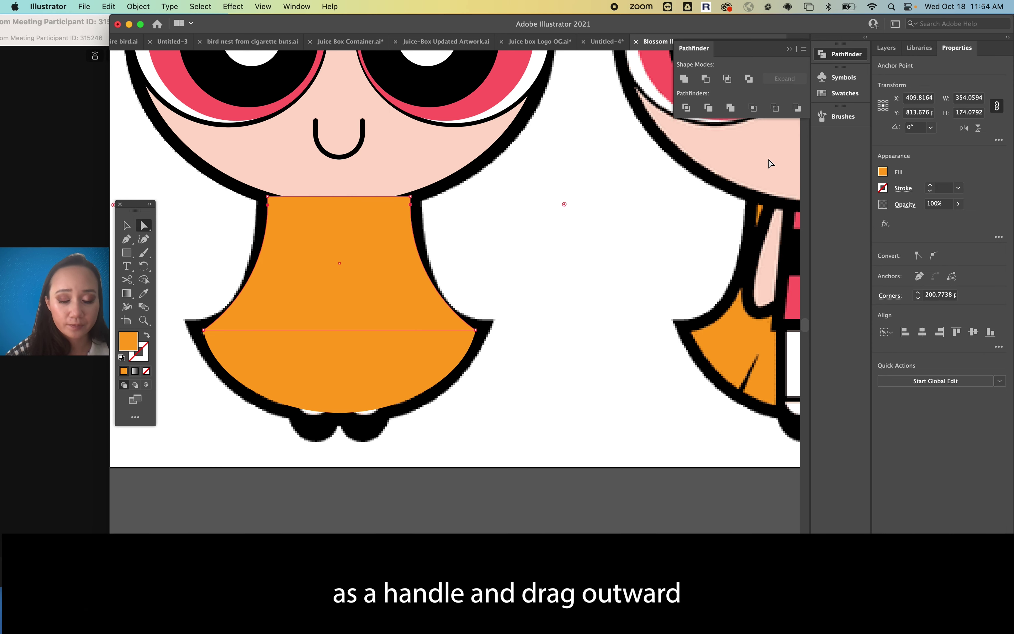
scroll(459, 278, down, 5)
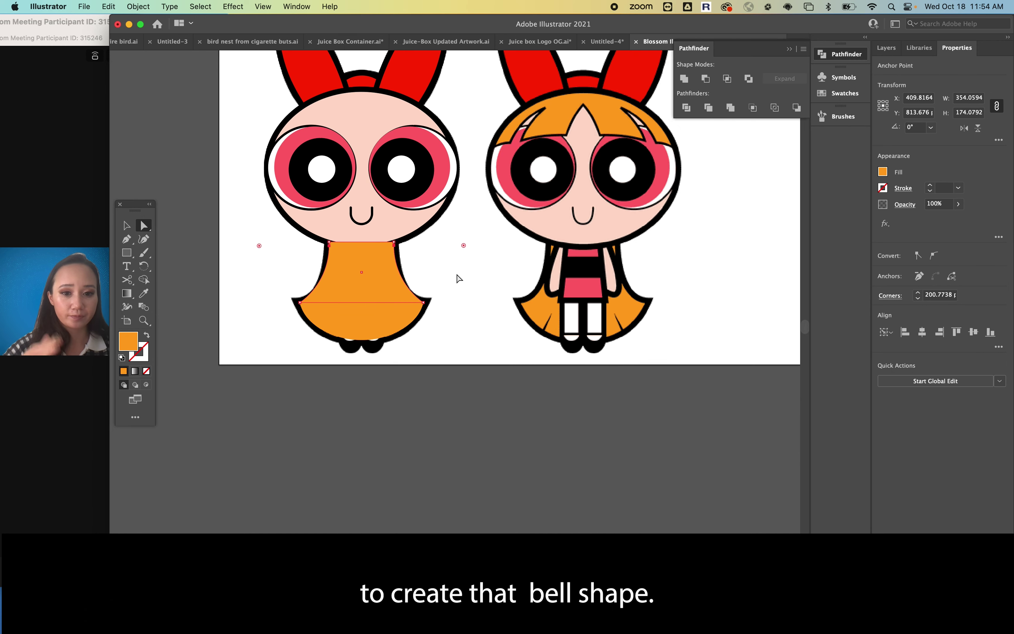
drag(463, 245, 511, 216)
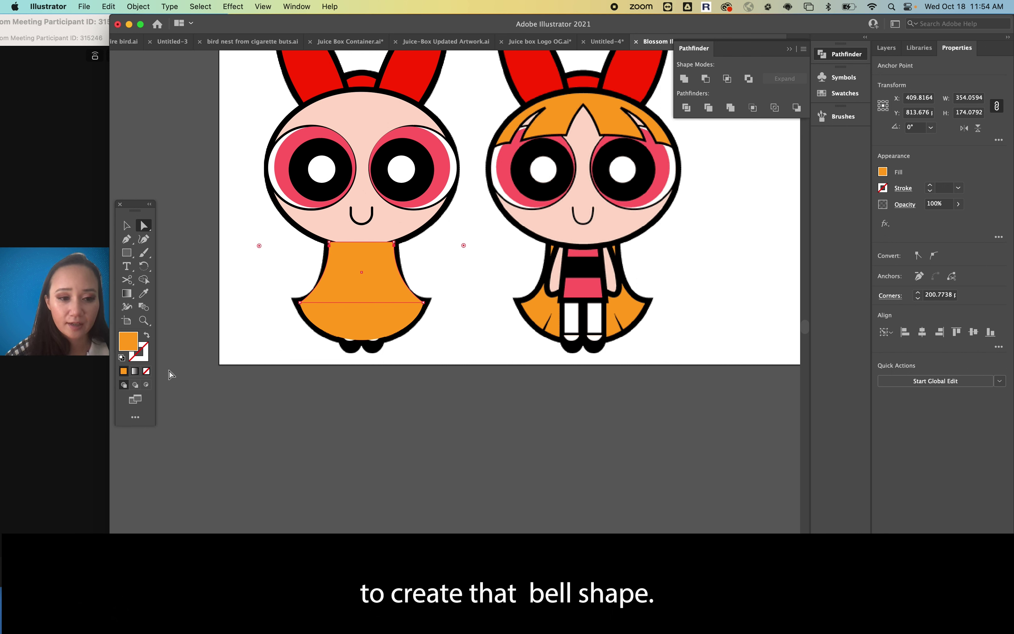
Unite the two orange hair shapes into one with Pathfinder
click(126, 227)
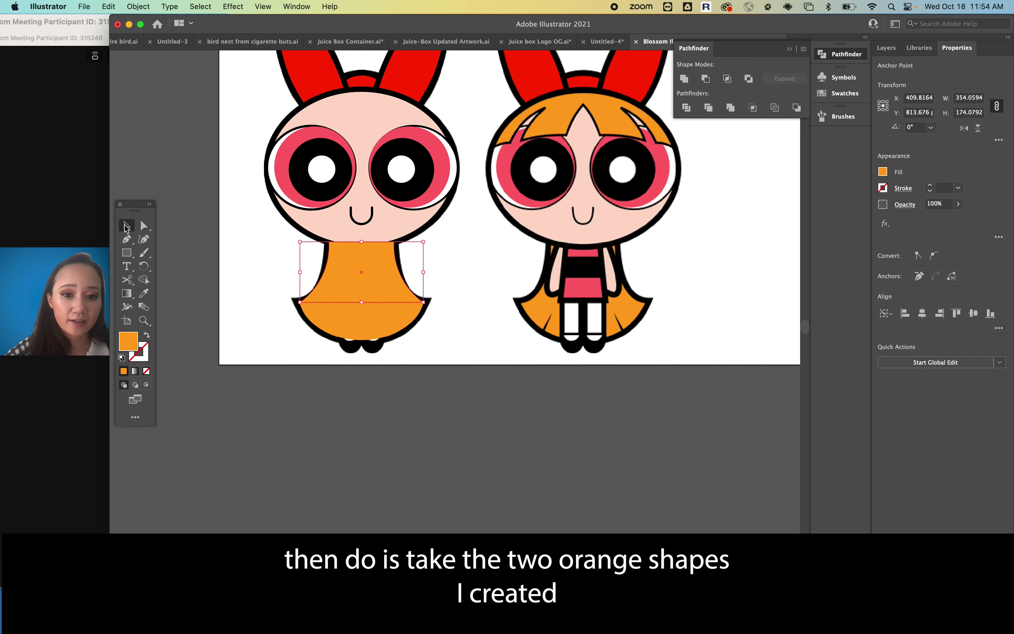
click(373, 311)
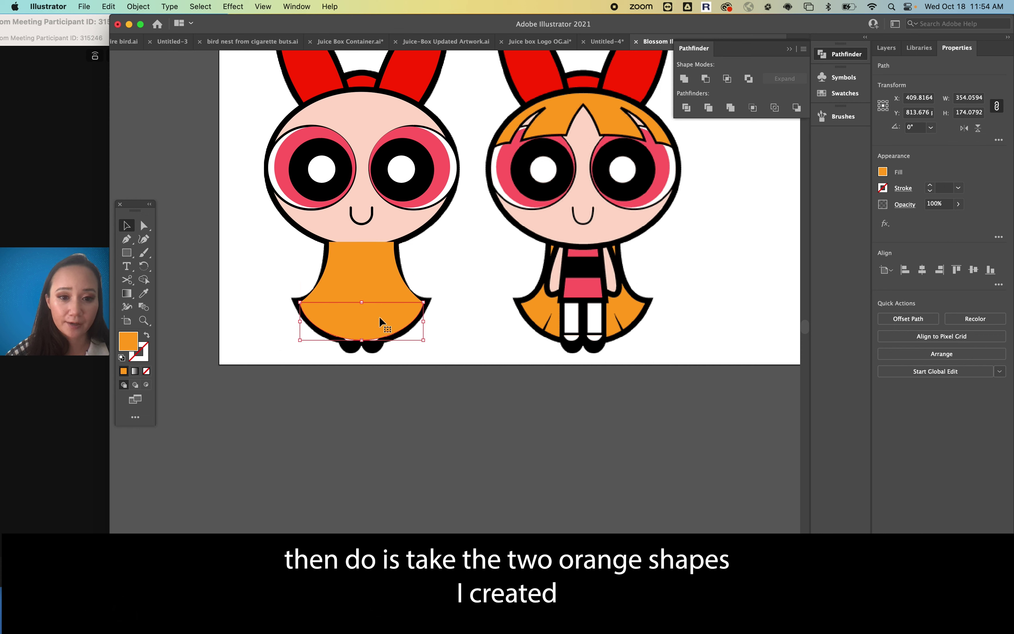
shift+click(376, 273)
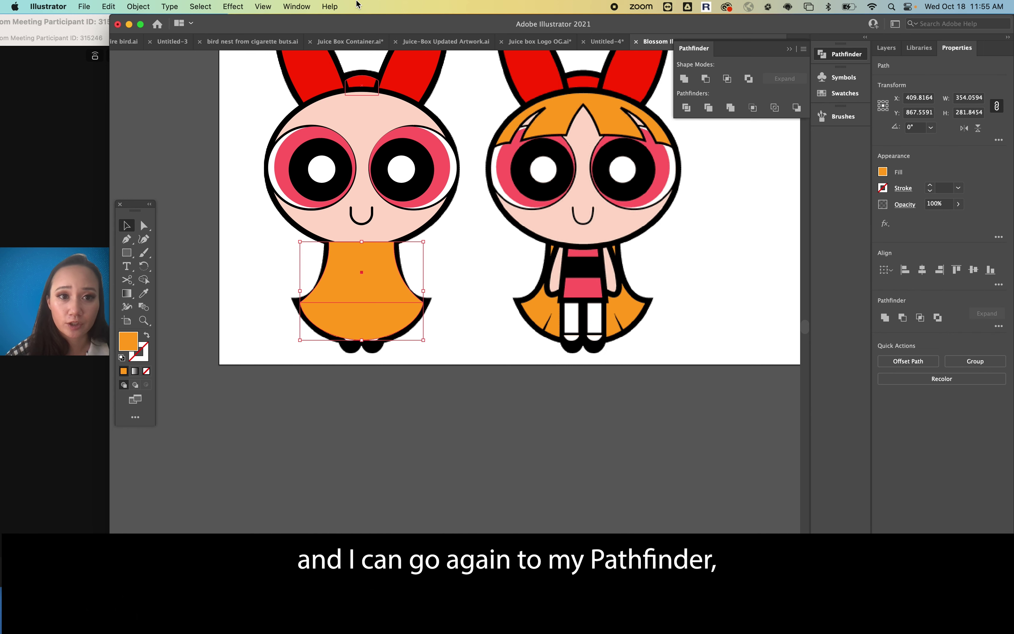
click(298, 6)
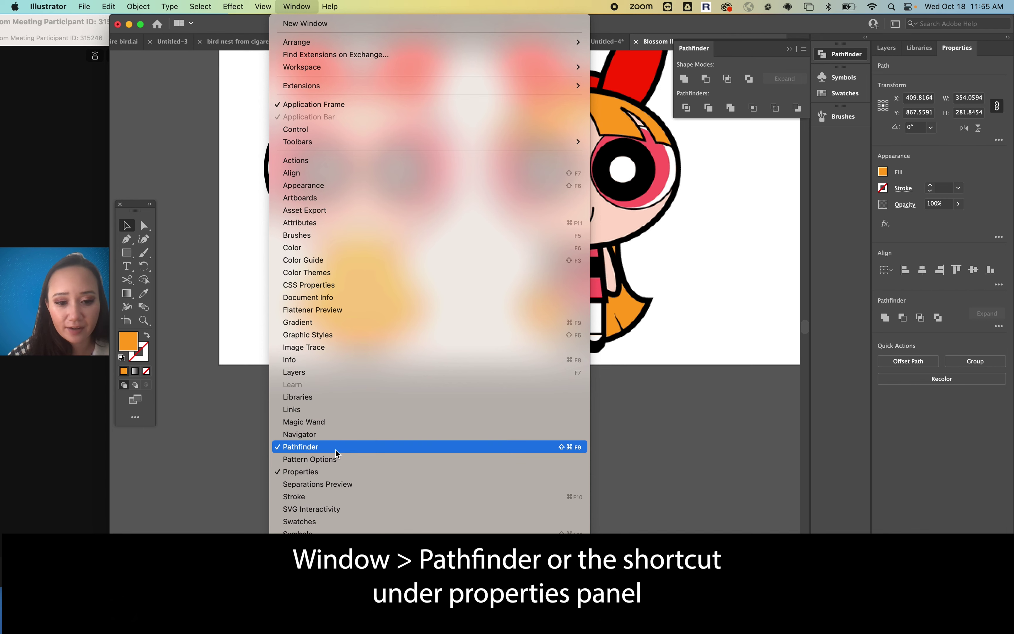
click(876, 468)
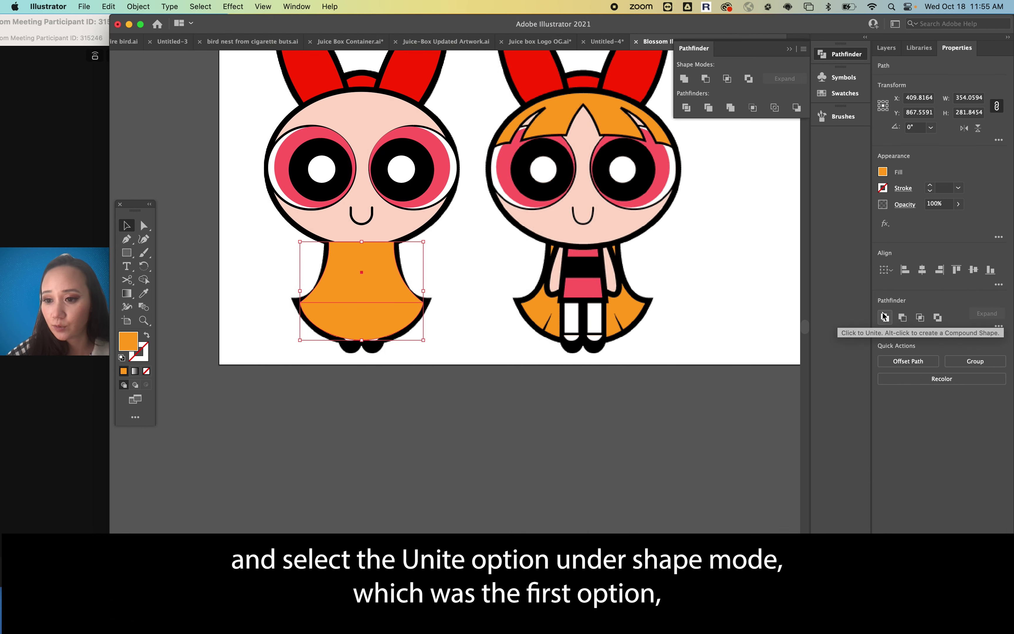
click(685, 79)
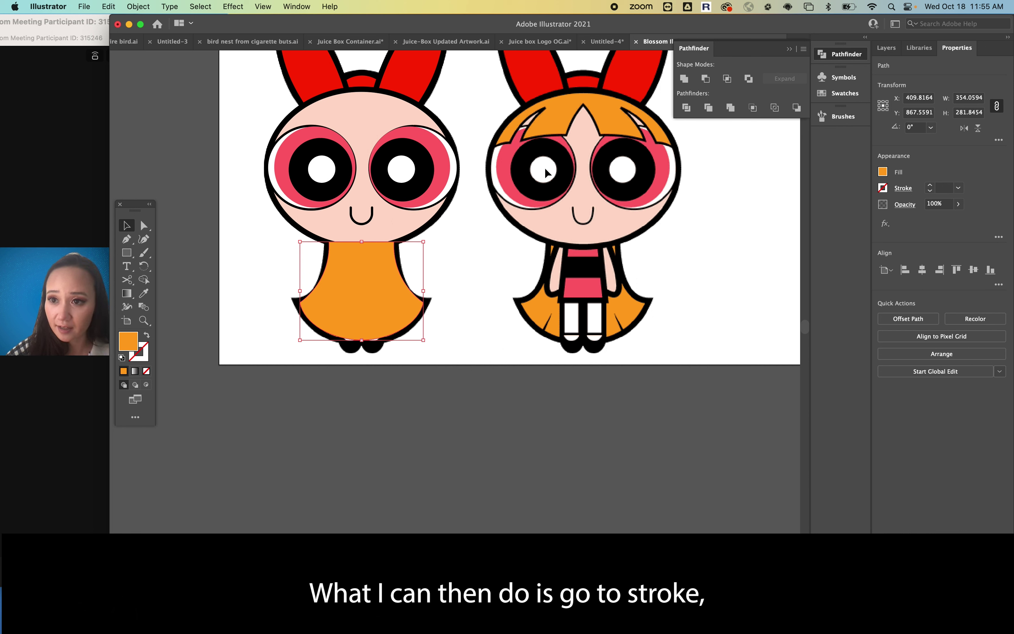
Give the united hair shape a 15 px stroke aligned to the outside
click(940, 188)
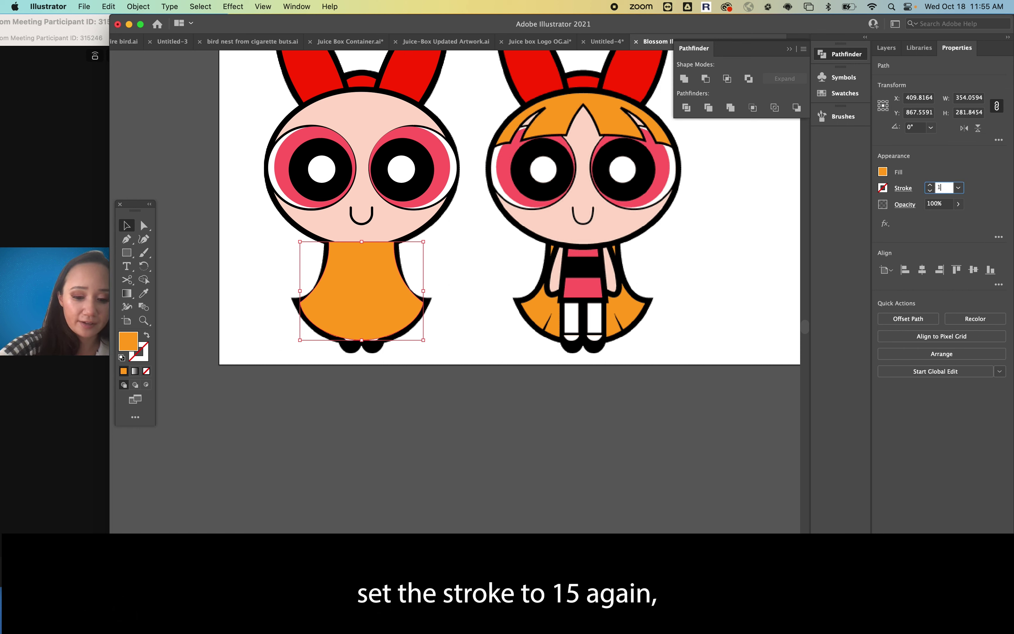
key(Return)
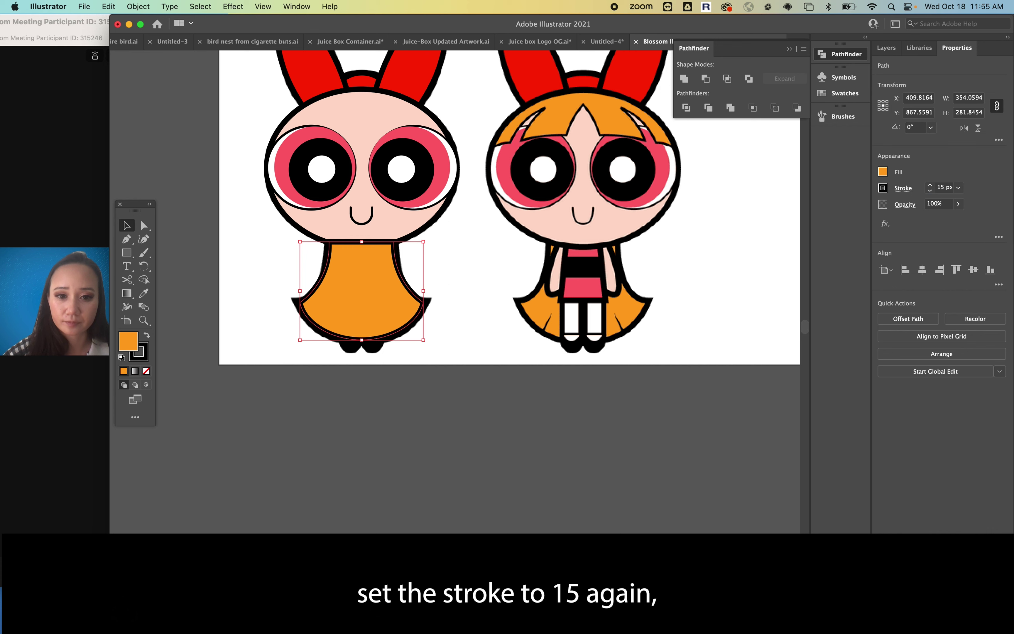
click(906, 188)
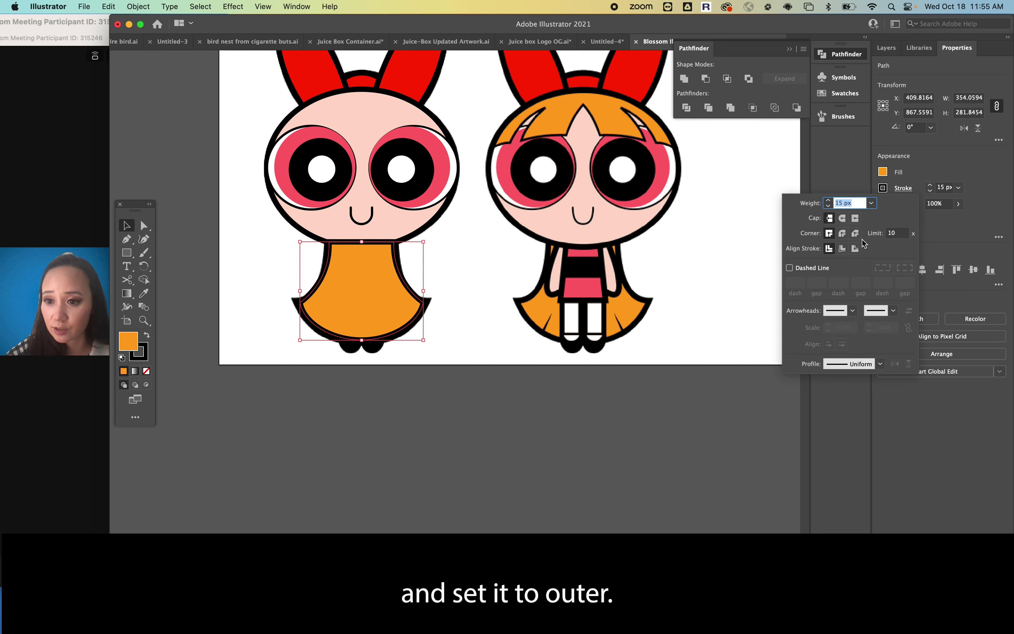
click(855, 248)
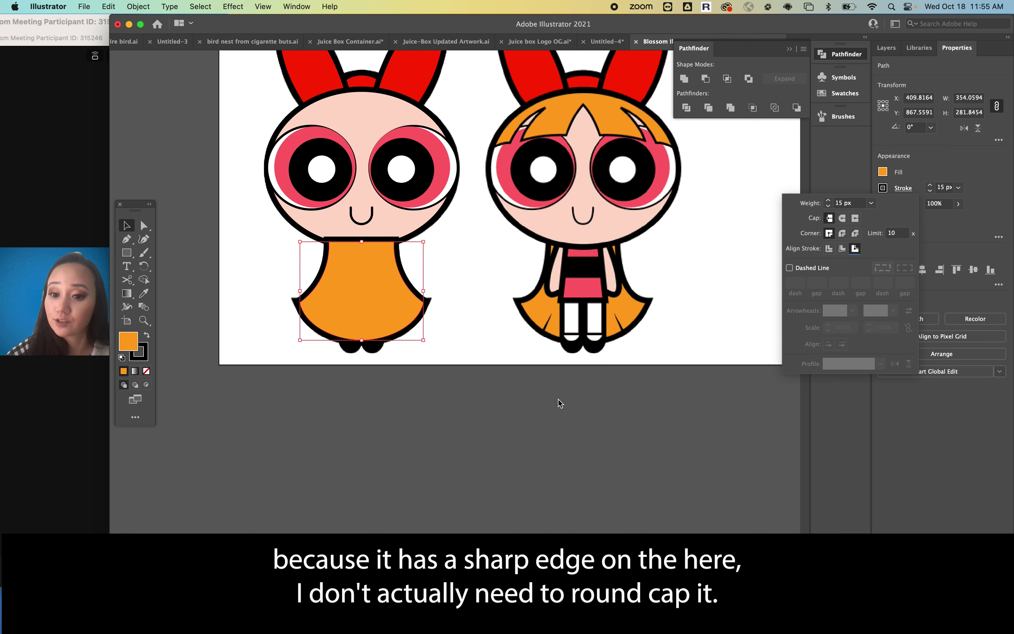
key(Escape)
Move the finished hair shape off to the left of the character to expose the body in the reference image
click(365, 395)
drag(346, 297, 202, 286)
click(251, 370)
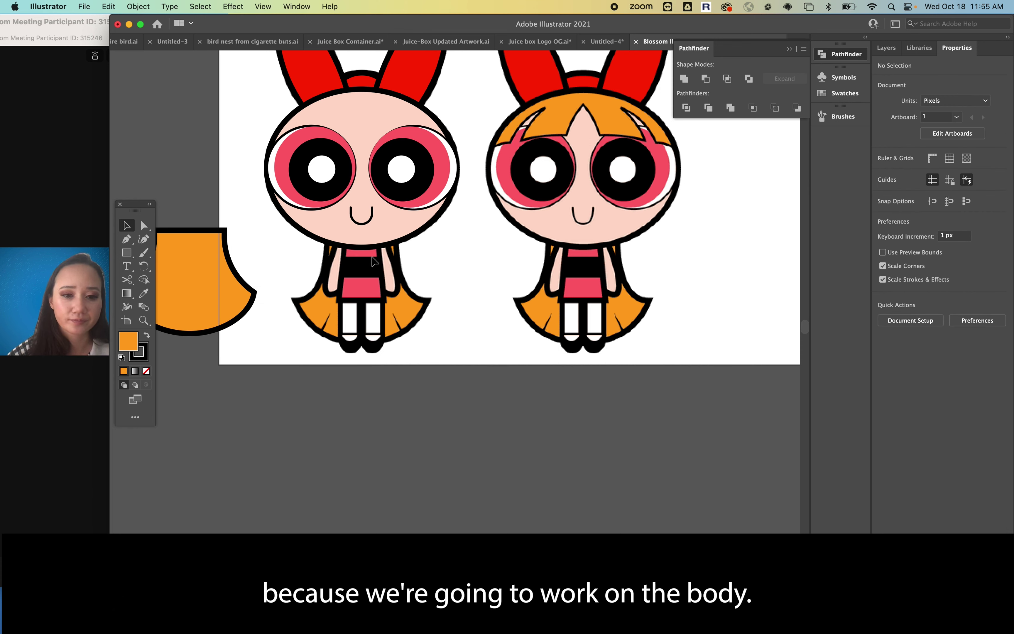
Sample the reference outfit's pink and draw a rectangle about 94 by 162 px over the dress
scroll(373, 260, up, 5)
scroll(375, 263, up, 3)
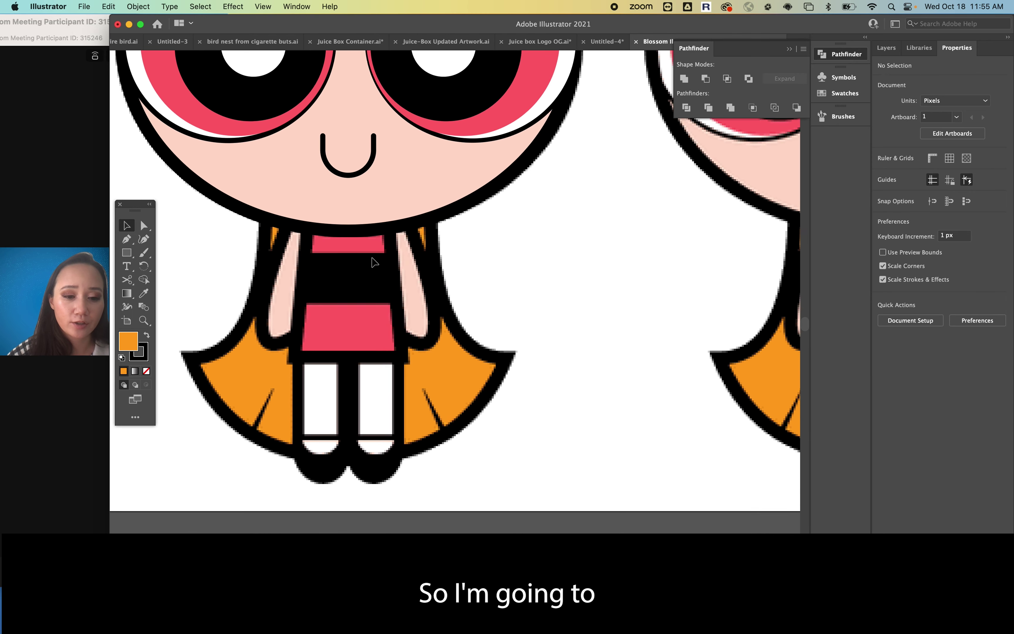
key(i)
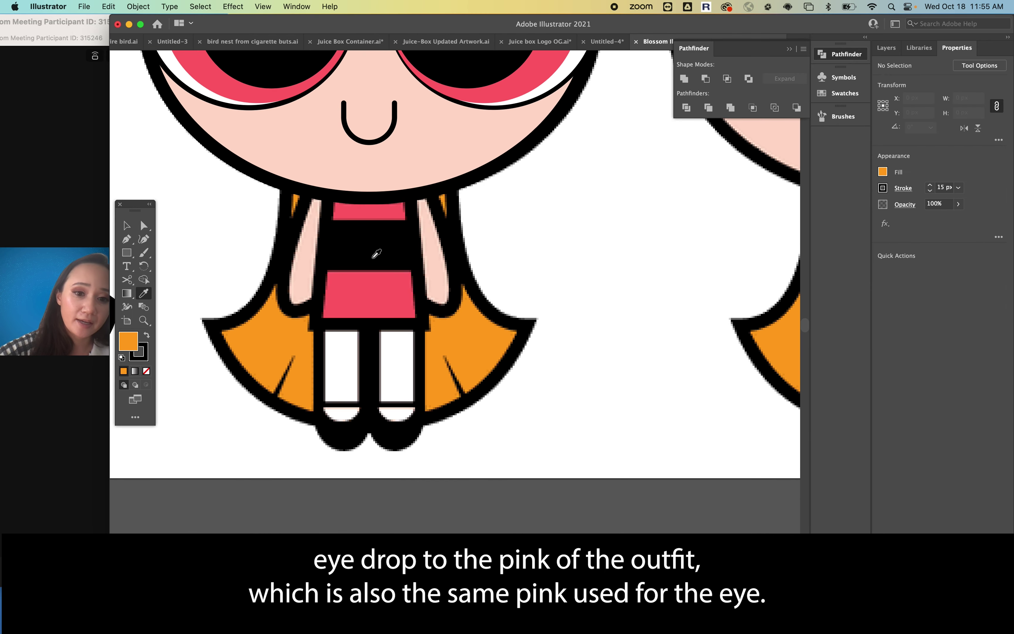
click(364, 288)
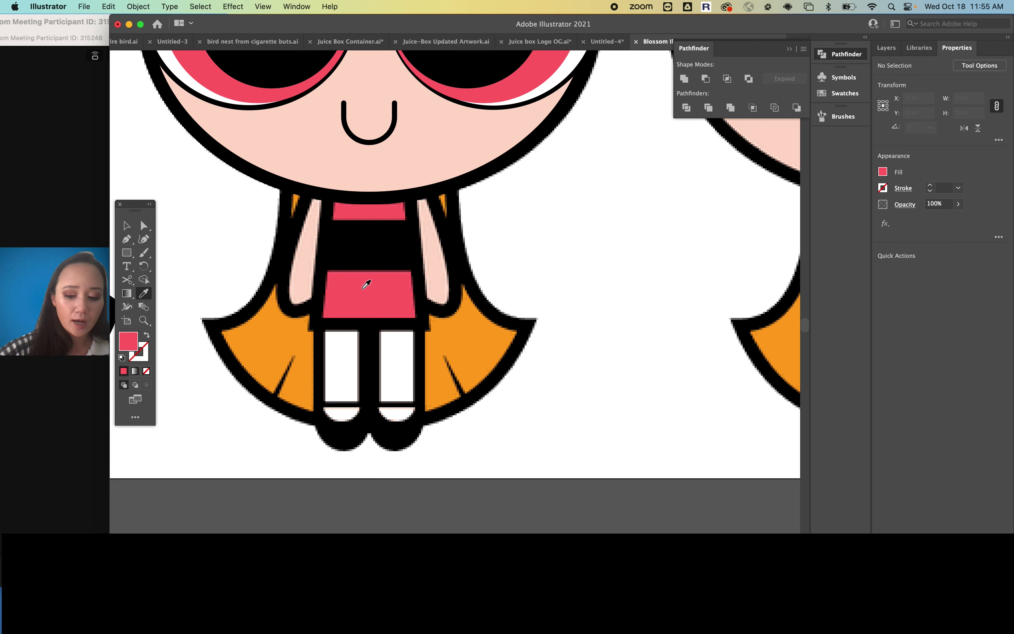
click(129, 253)
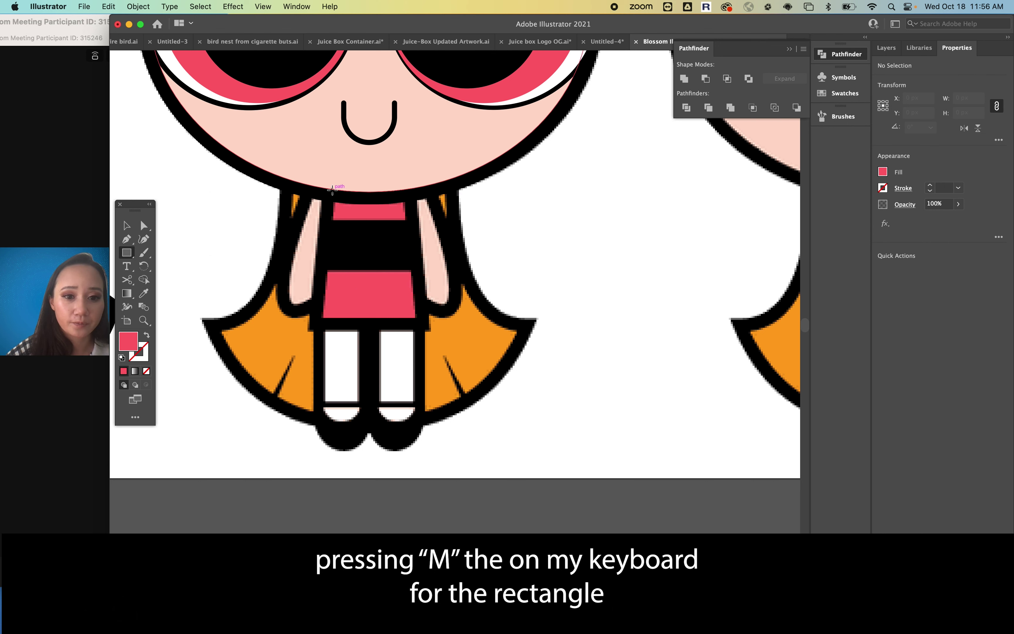
mouse_move(332, 182)
mouse_down()
mouse_move(382, 311)
mouse_move(411, 317)
mouse_up()
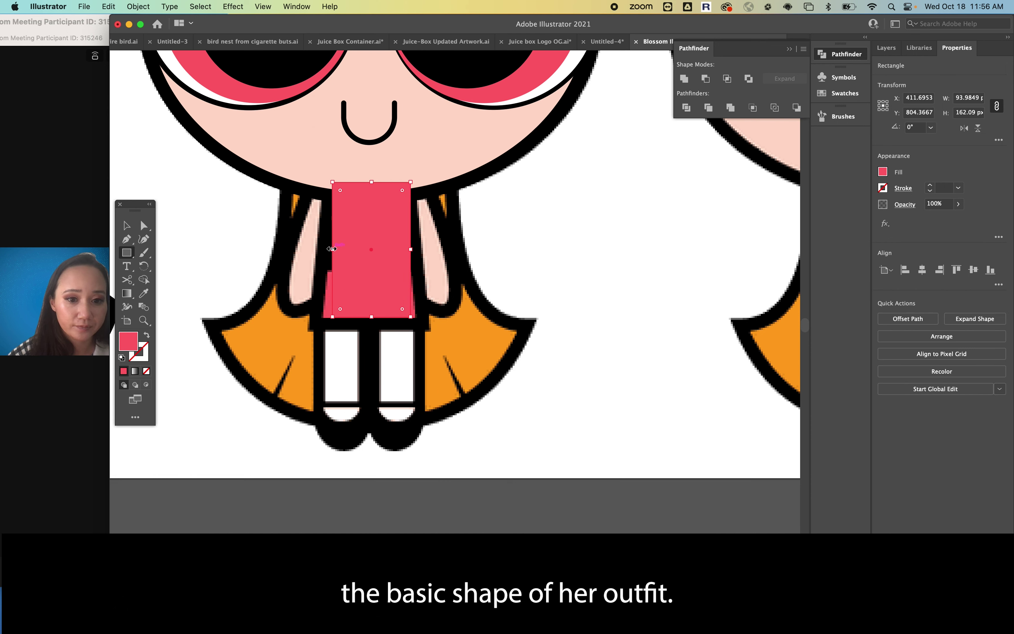
Narrow the pink rectangle to about 88 px wide to match the top edge of the dress, keeping it in place
click(127, 226)
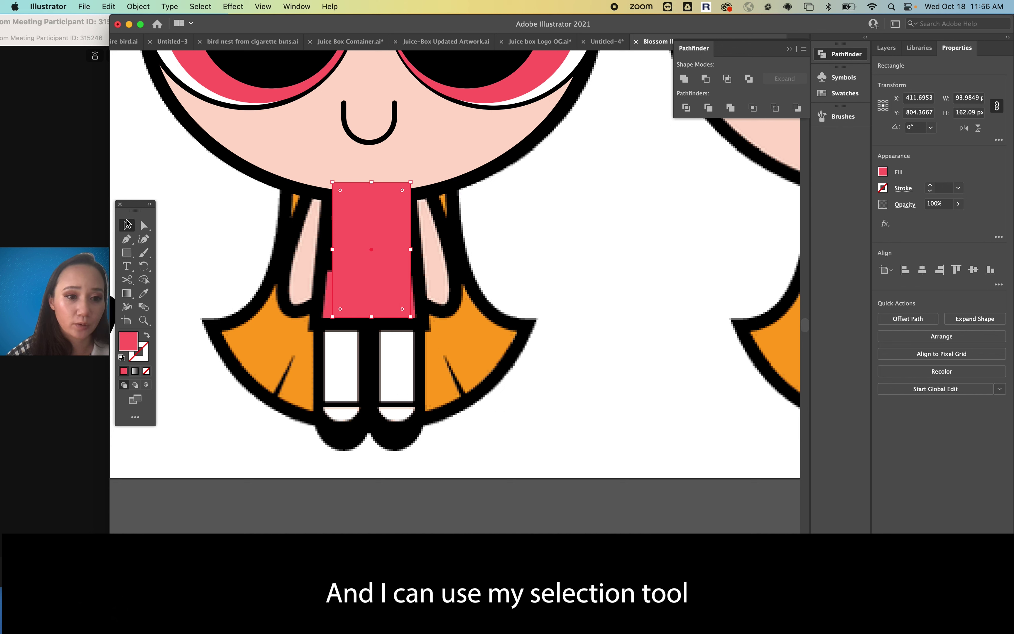
drag(333, 249, 334, 250)
drag(411, 250, 368, 311)
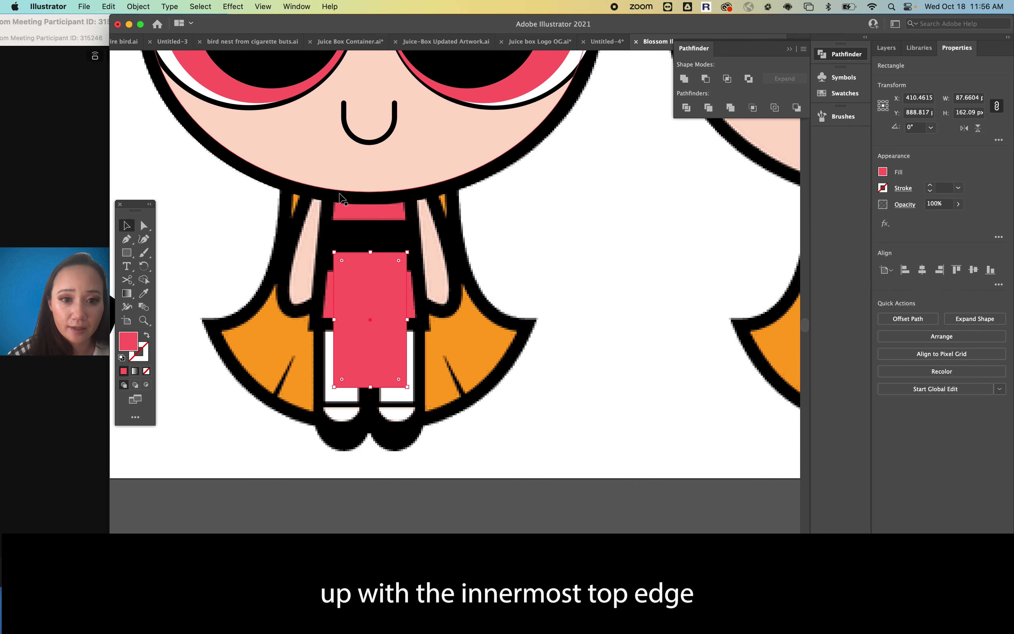
key(super+z)
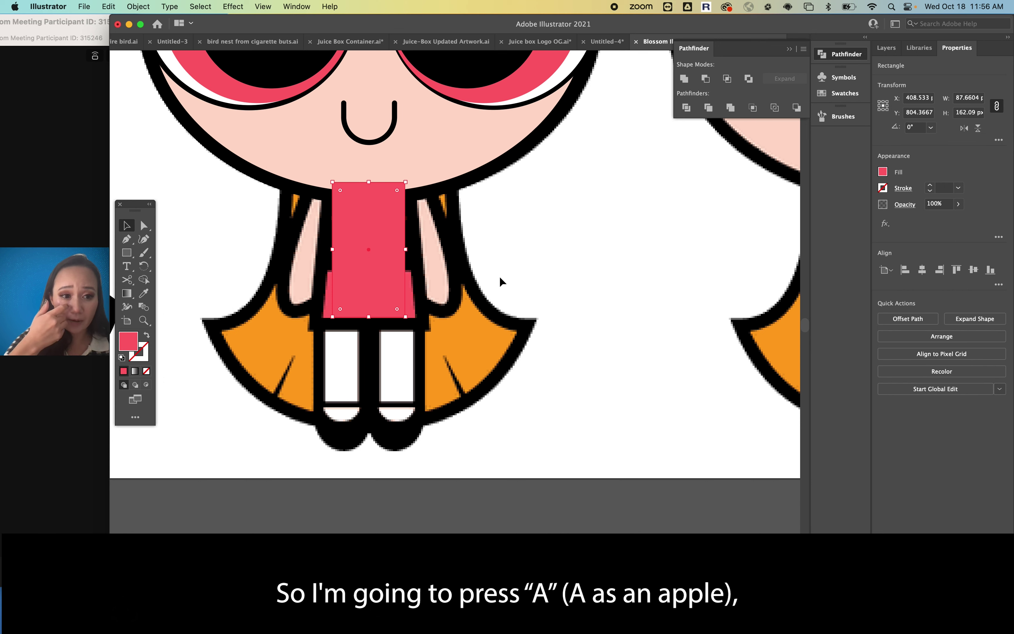
Pull the rectangle's two lower corner points outward to match the flare of the reference dress's hem
key(a)
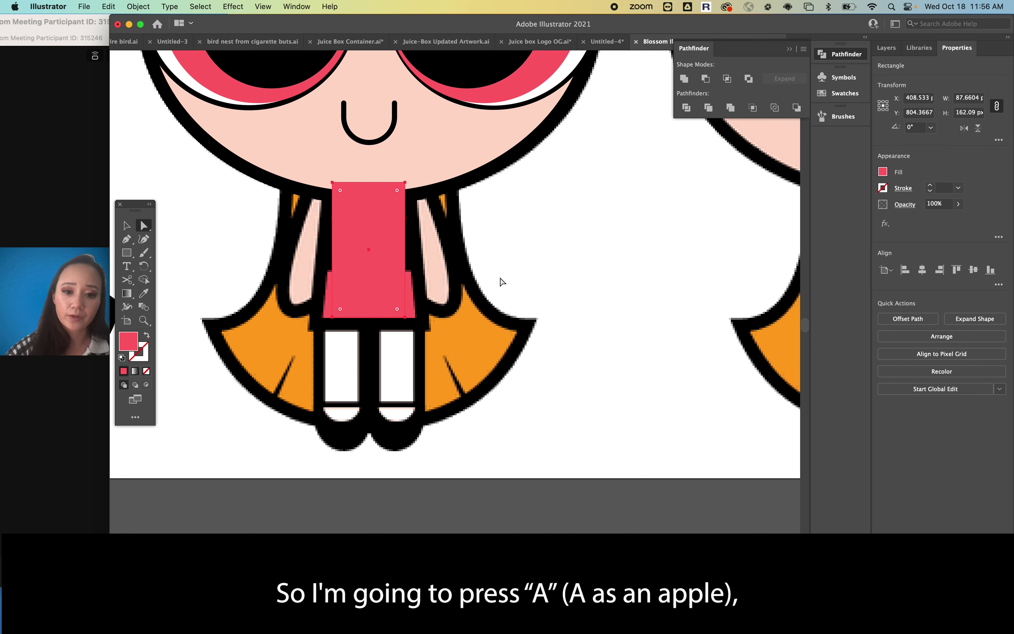
click(406, 318)
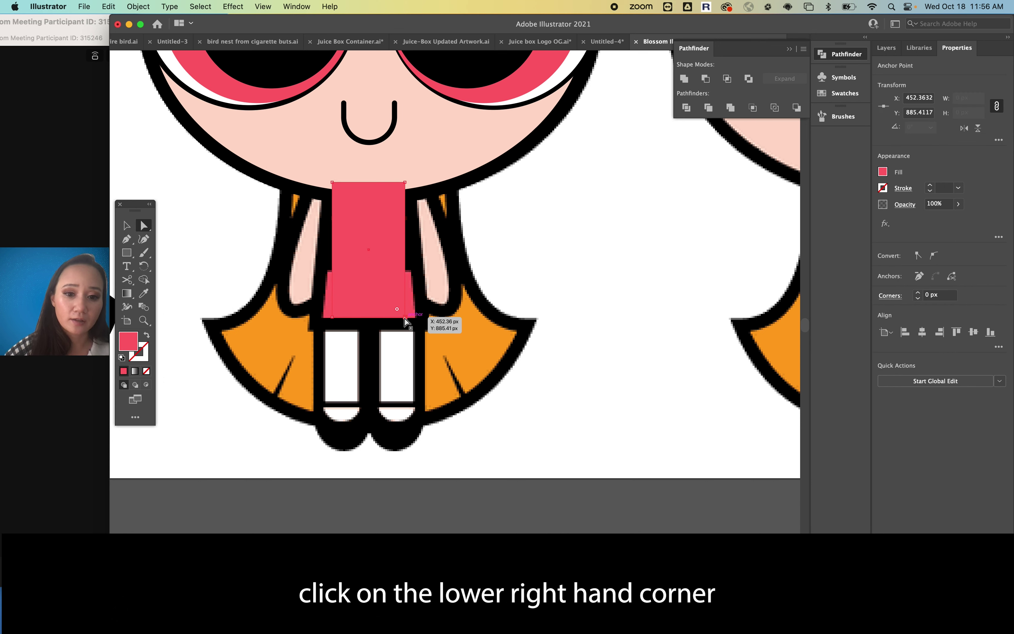
drag(405, 318, 416, 318)
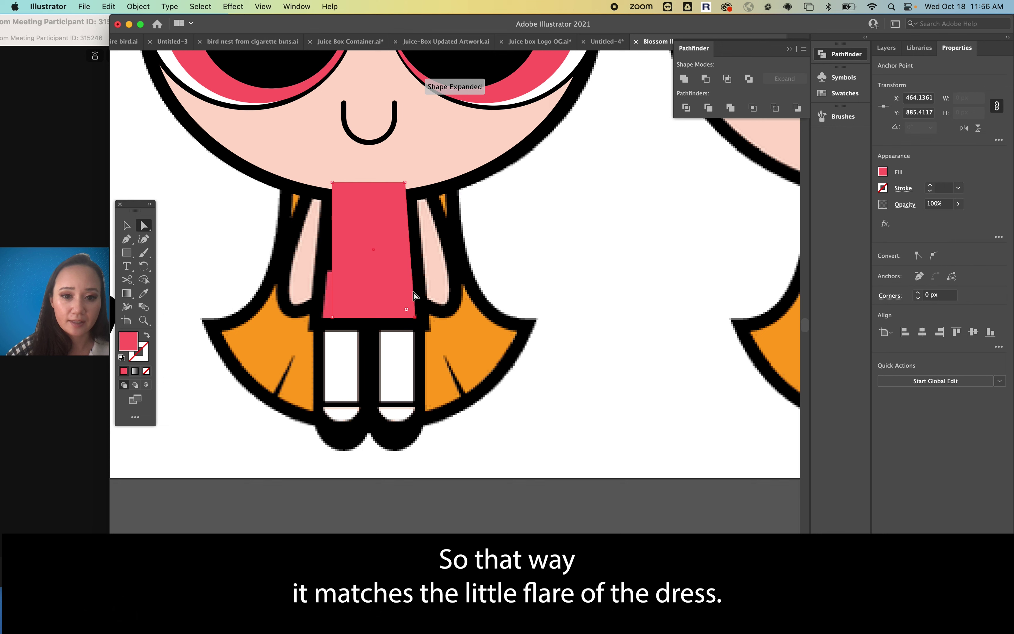
click(332, 318)
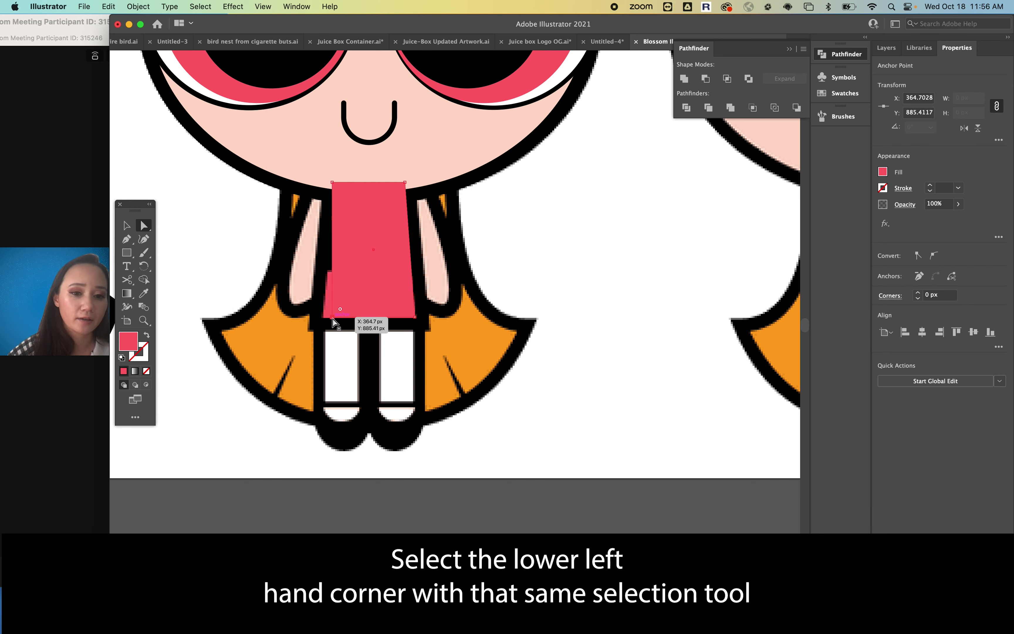
drag(332, 318, 324, 318)
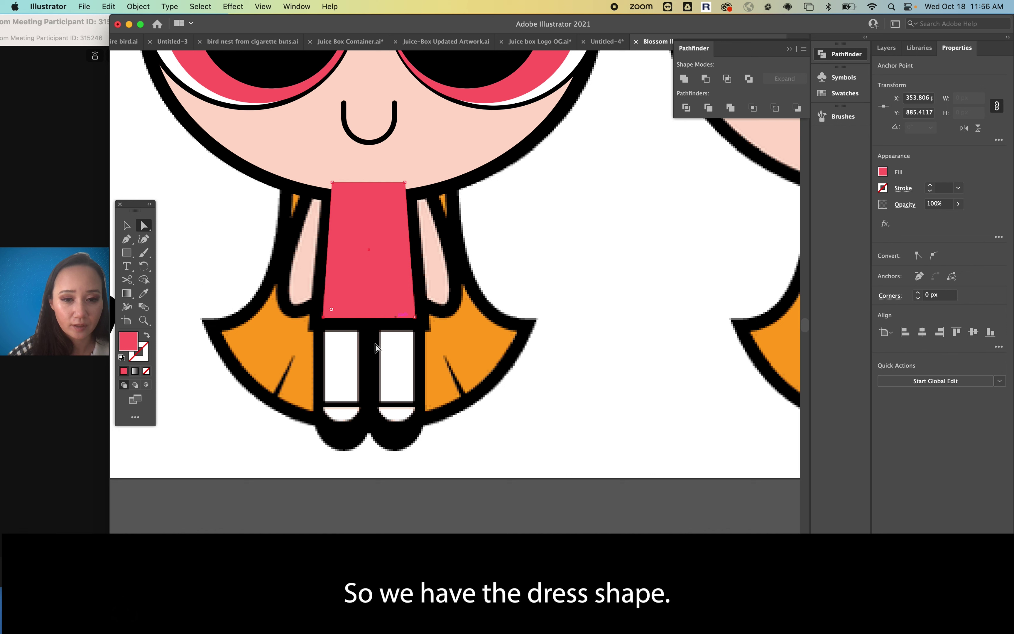
Move the pink dress shape aside to the right of the body to expose the stripe in the reference
key(v)
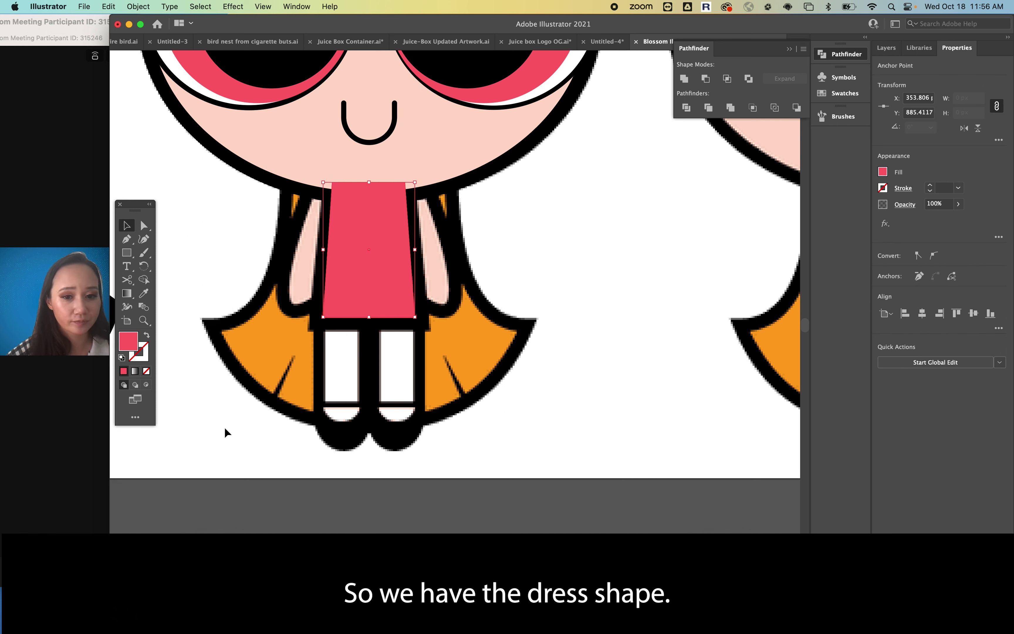
drag(362, 275, 505, 275)
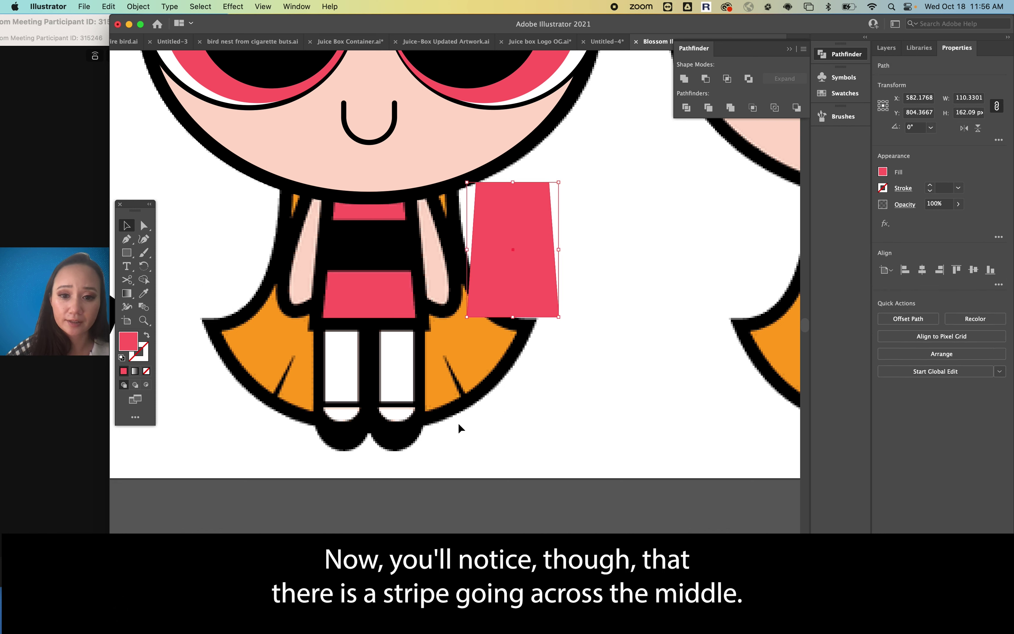
click(421, 519)
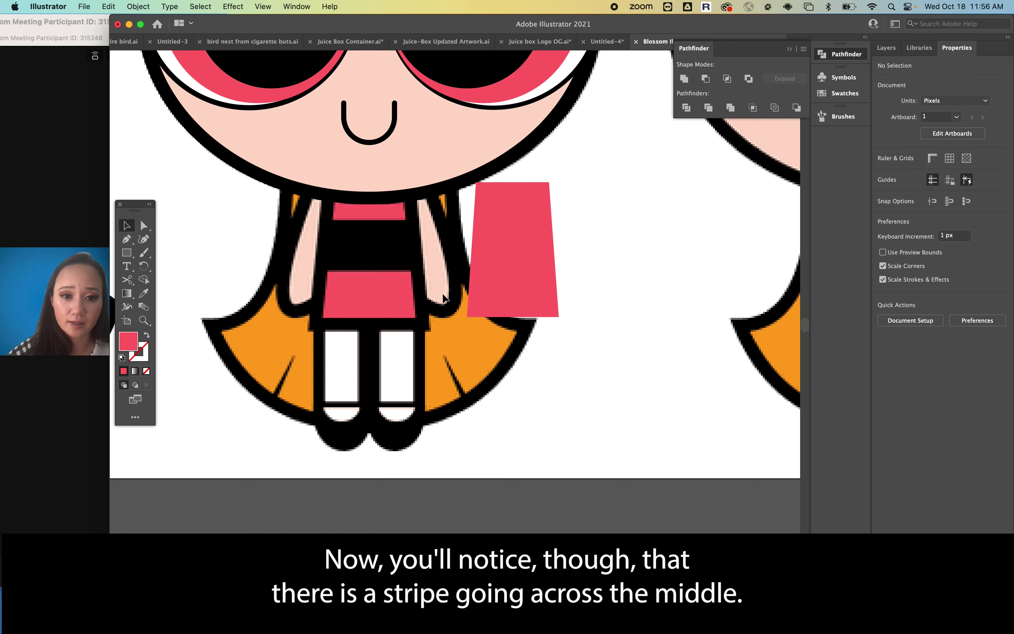
Set the fill to black (000000) and draw a rectangle about 176 by 62 px across the dress's middle band
key(i)
click(373, 237)
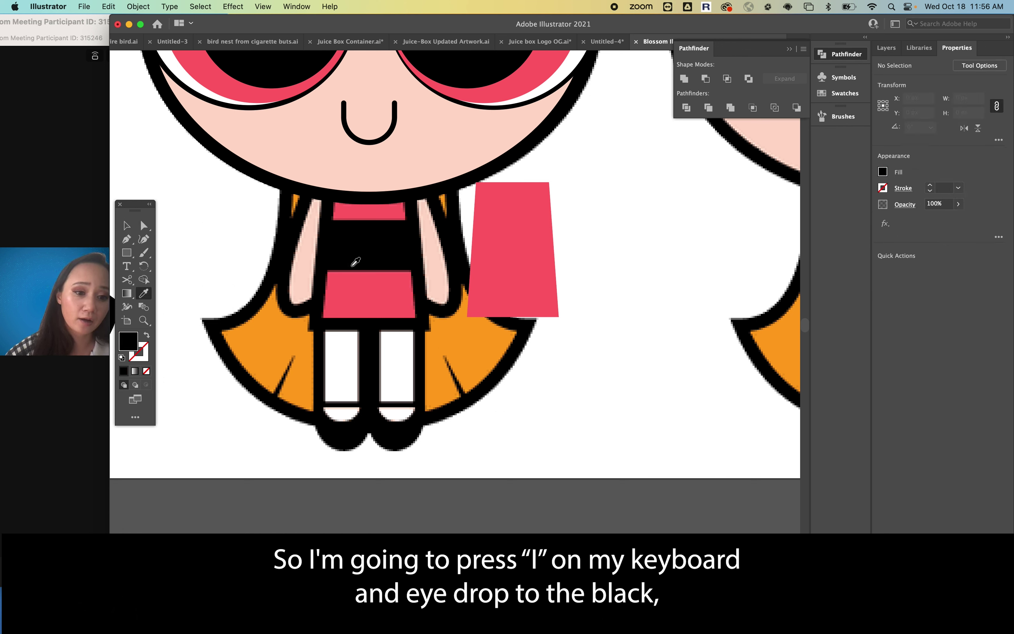
double_click(133, 340)
drag(349, 268, 291, 296)
click(560, 158)
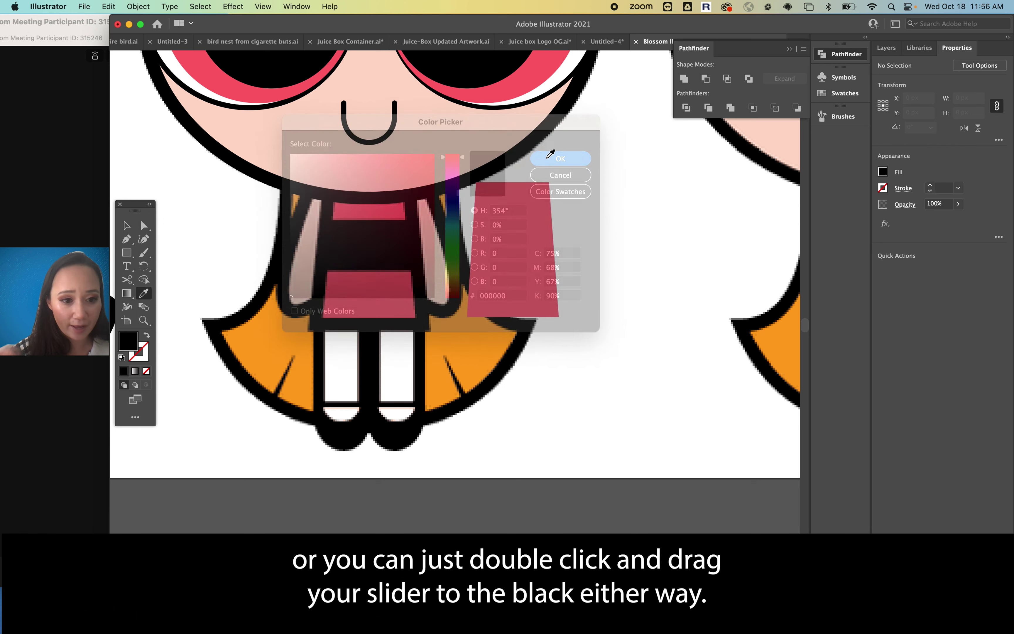
click(127, 255)
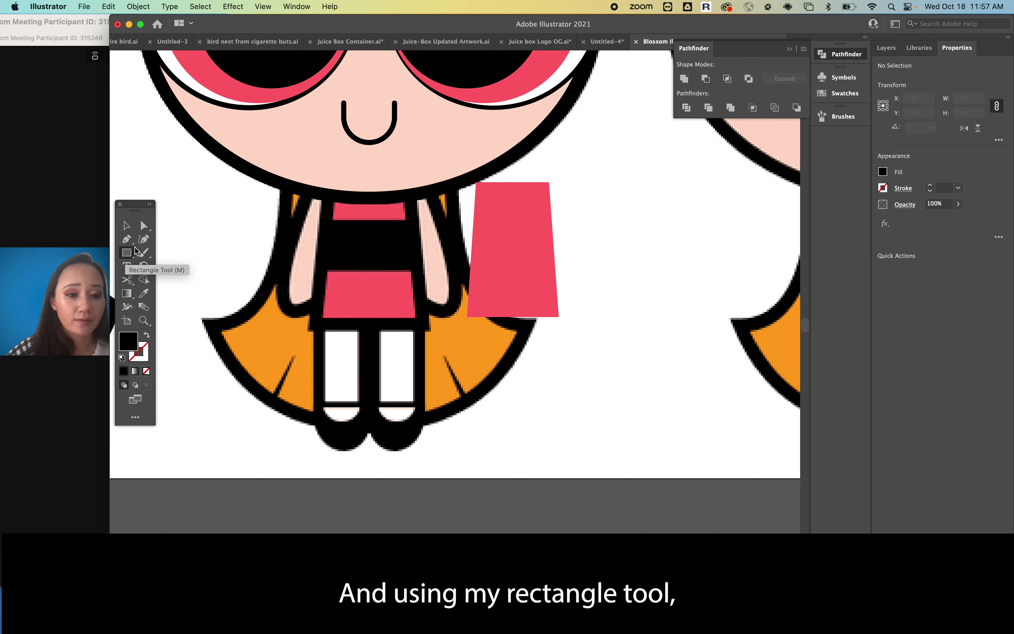
drag(302, 220, 449, 271)
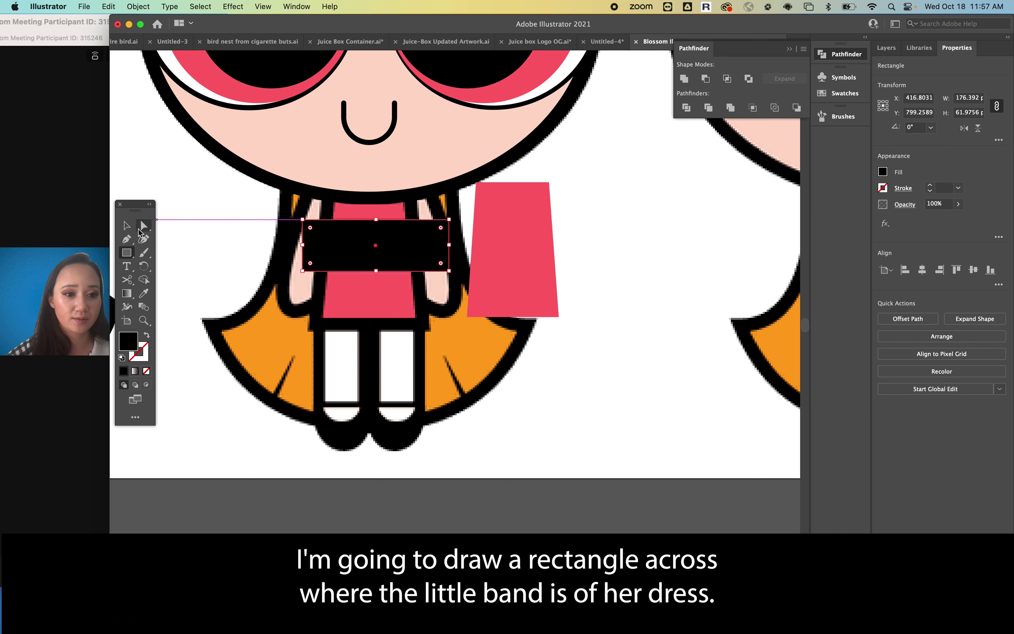
Move the pink dress shape back over the reference dress, behind the black band
click(125, 228)
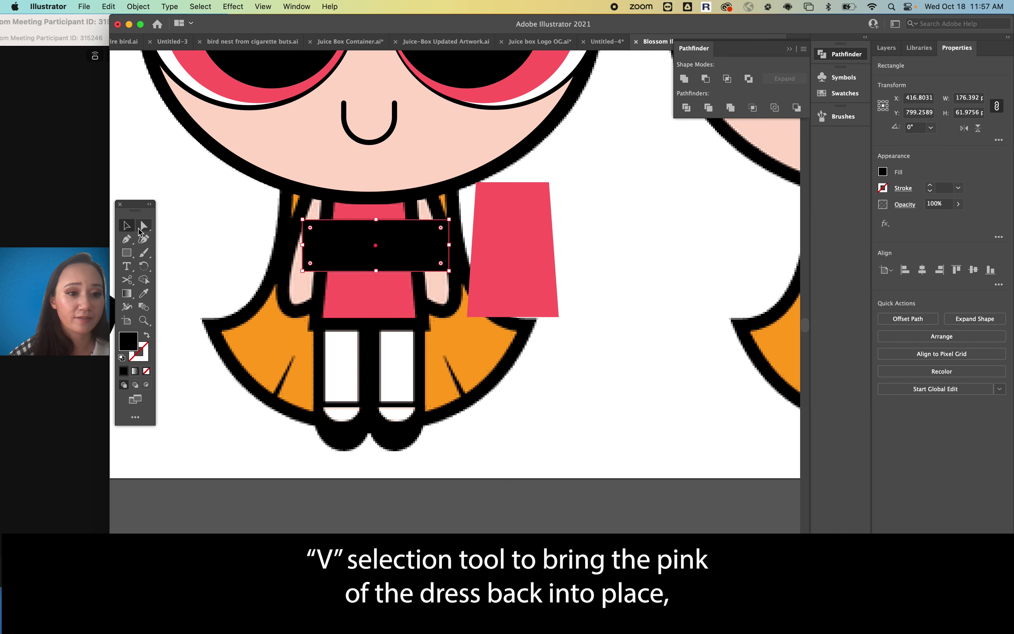
drag(545, 253, 397, 256)
drag(396, 260, 396, 256)
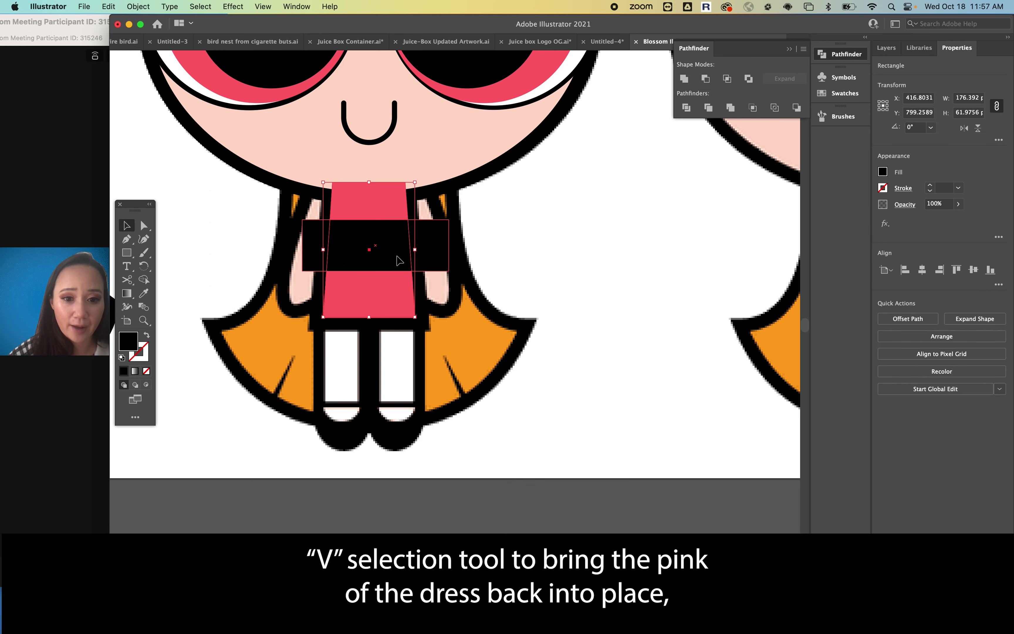
click(334, 228)
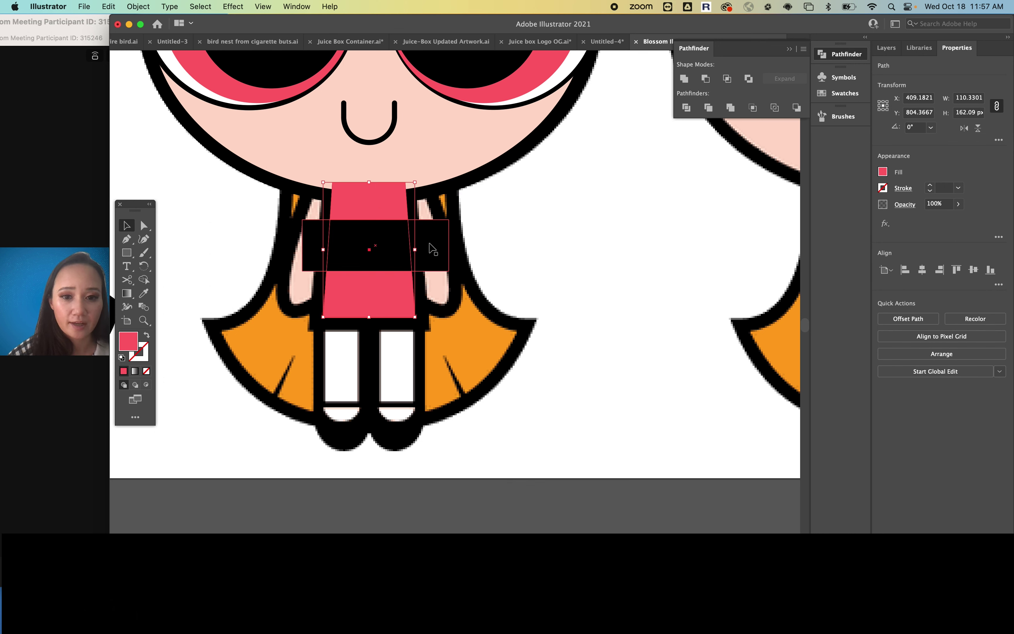
Copy the black band rectangle to the clipboard and delete it from the artwork
click(399, 237)
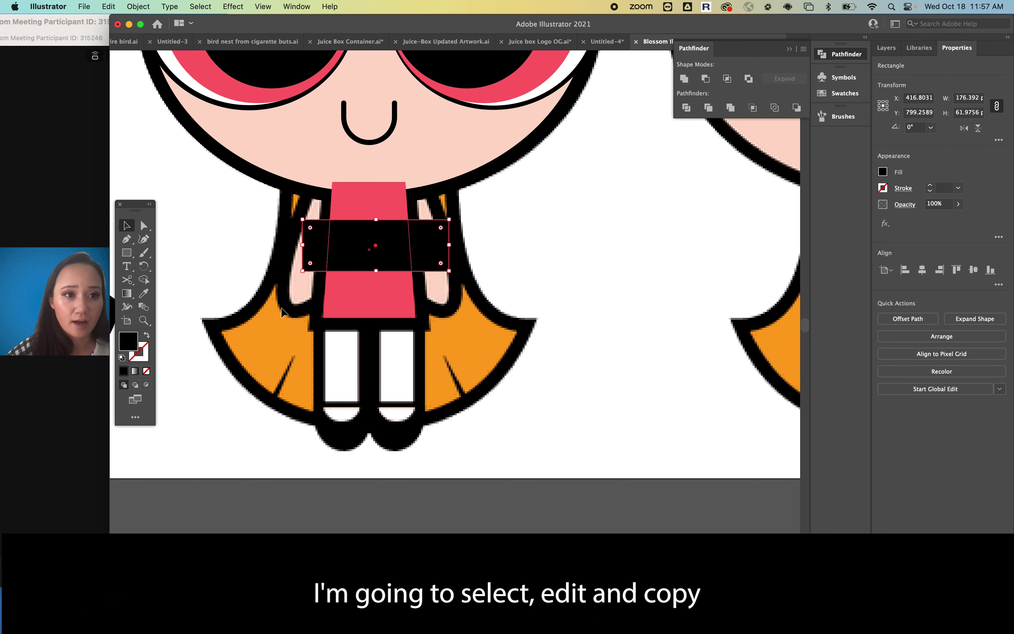
click(109, 6)
click(120, 67)
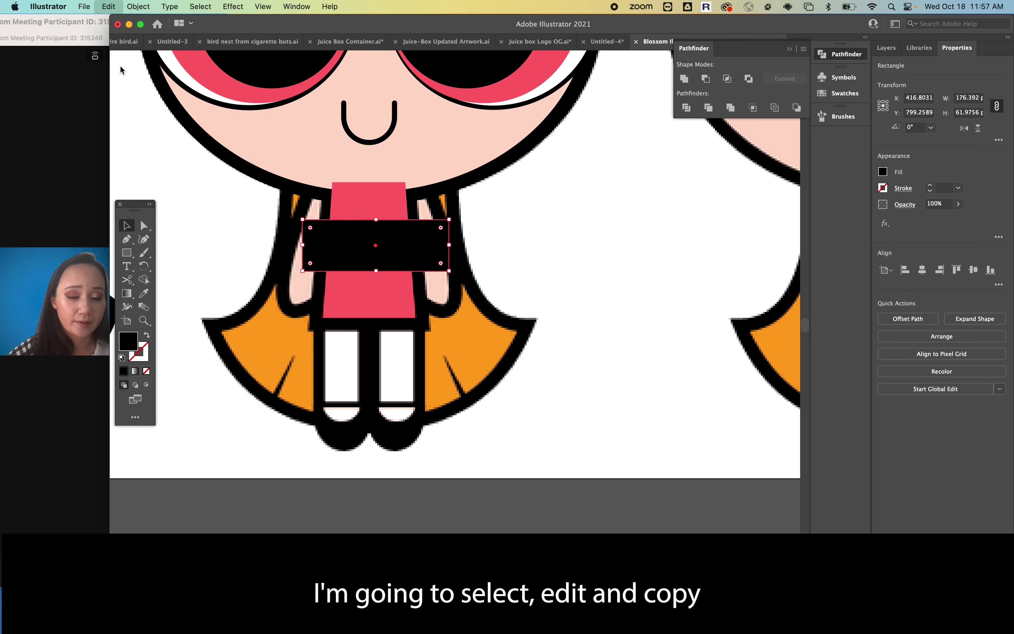
key(Delete)
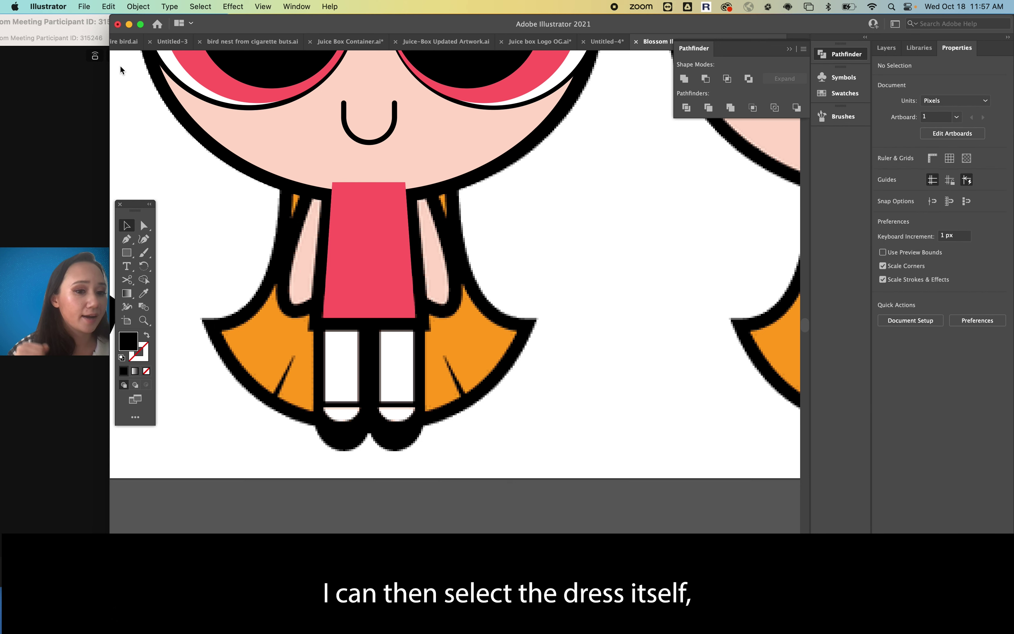
Switch to the Draw Inside mode with the pink dress shape as the container
click(370, 242)
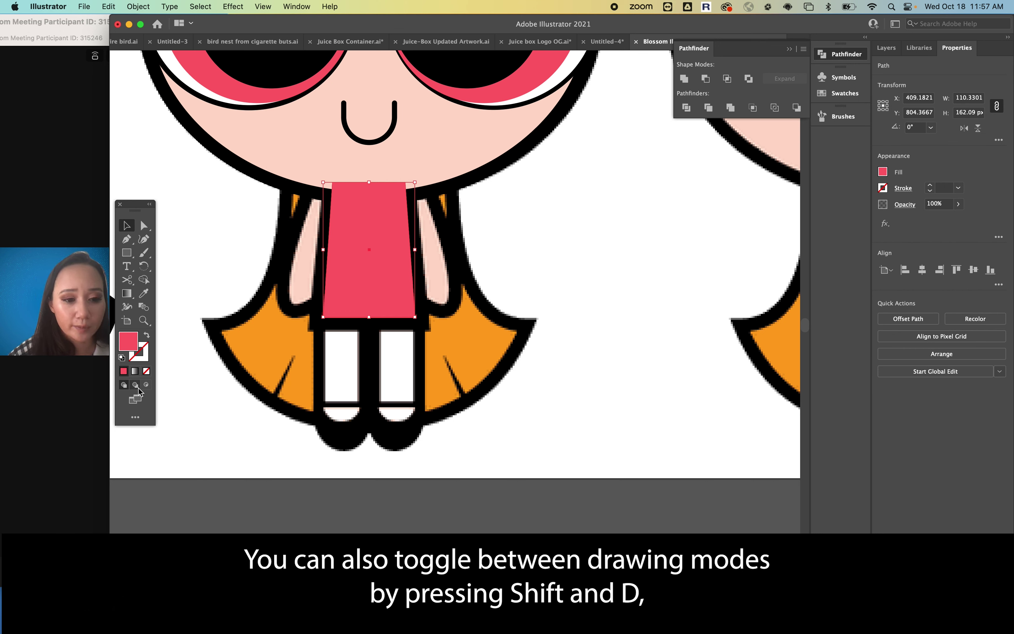
key(shift+d)
key(shift+d)
key(shift+d)
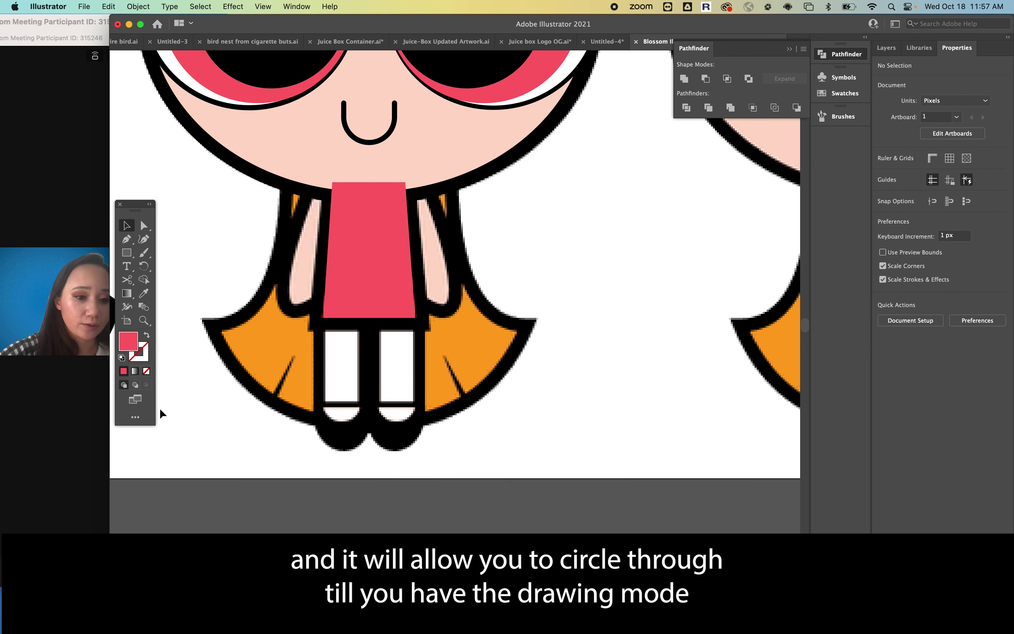
click(329, 282)
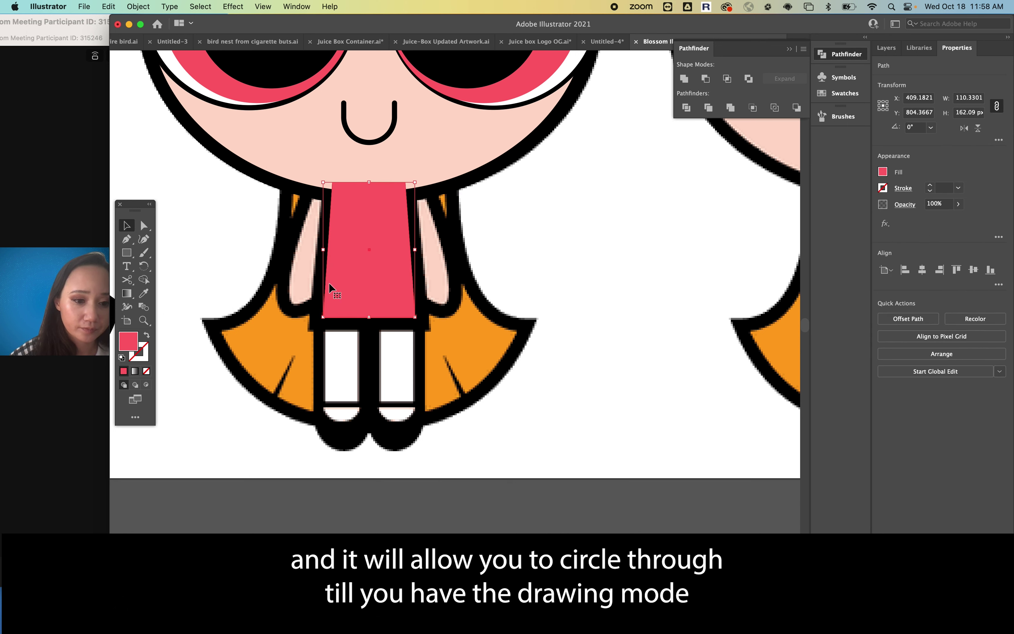
key(shift+d)
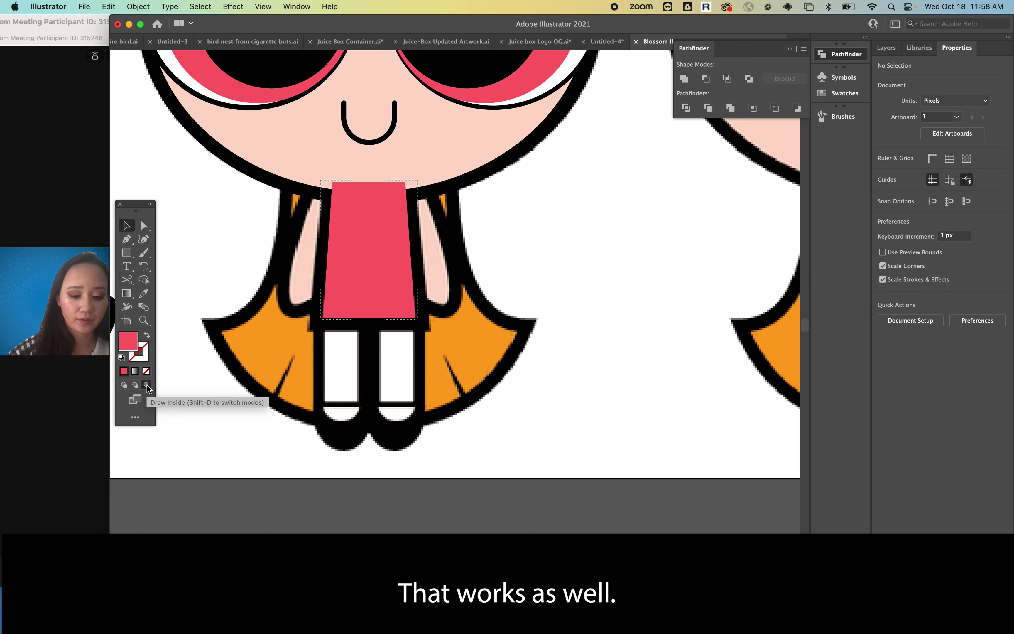
Paste the black band in place inside the dress, return to Draw Normal mode and deselect
click(110, 6)
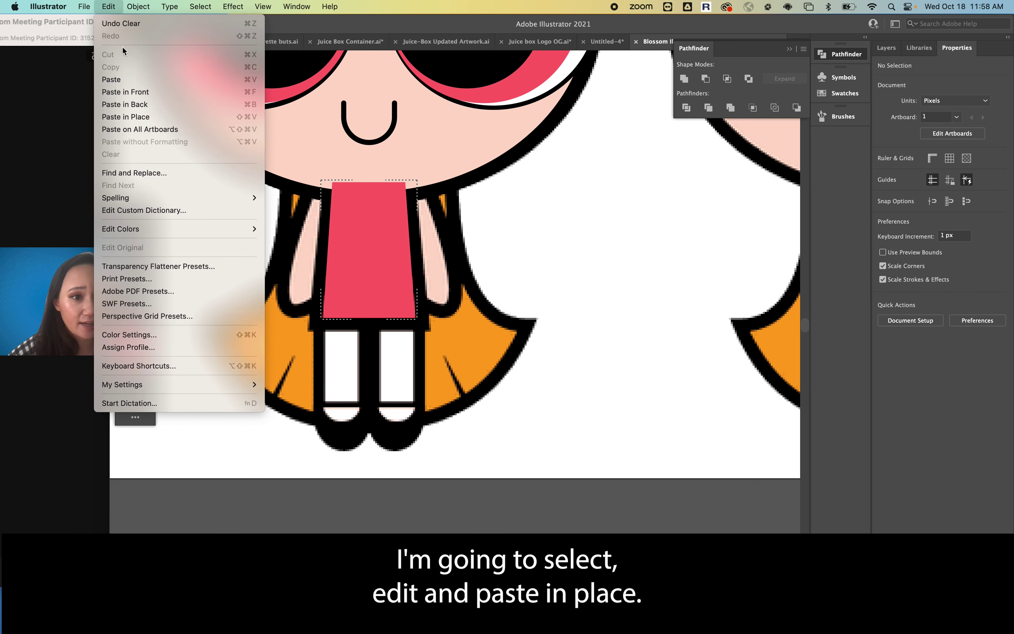
click(132, 117)
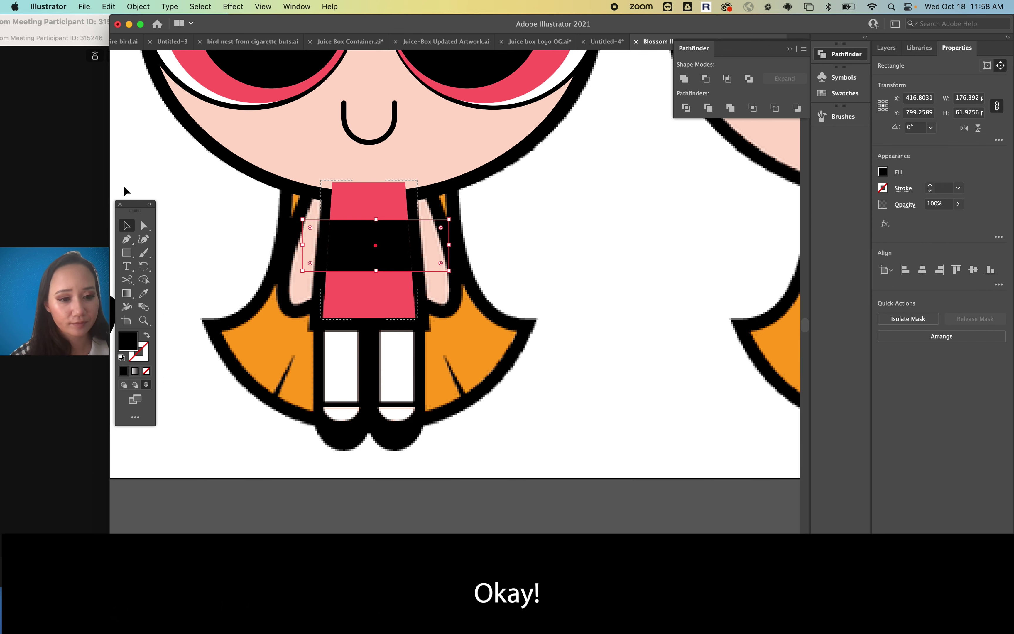
click(124, 387)
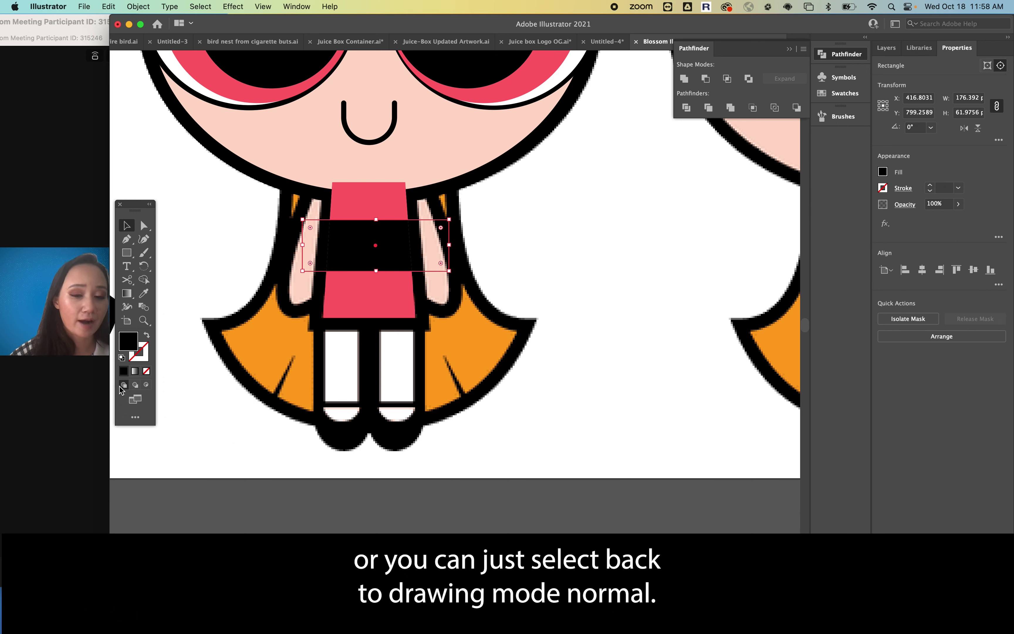
click(254, 451)
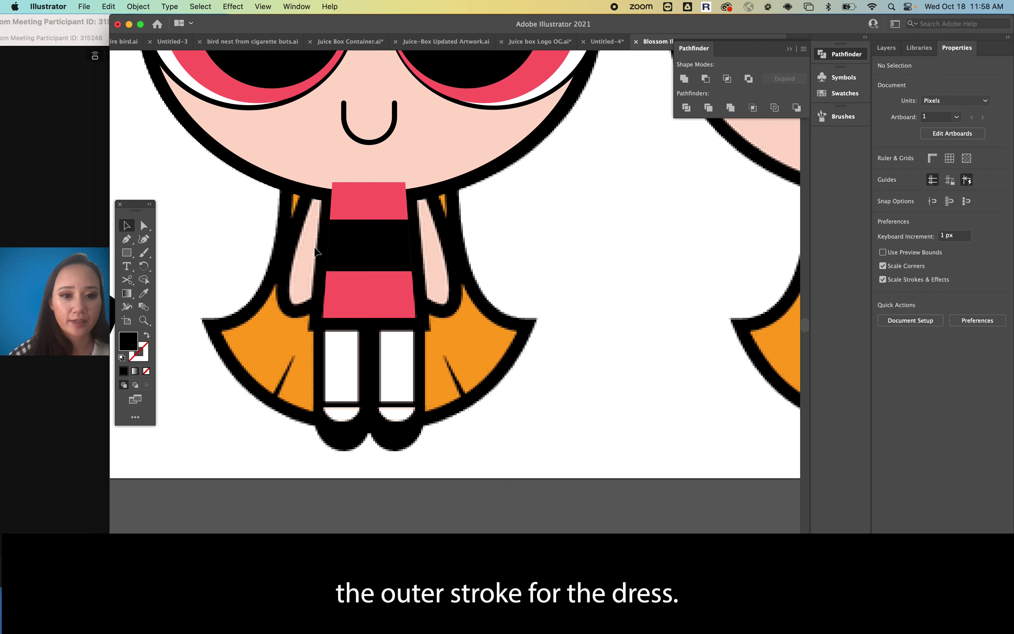
Try a 15 px stroke on the whole clipped dress group, then remove the stroke and deselect
click(402, 186)
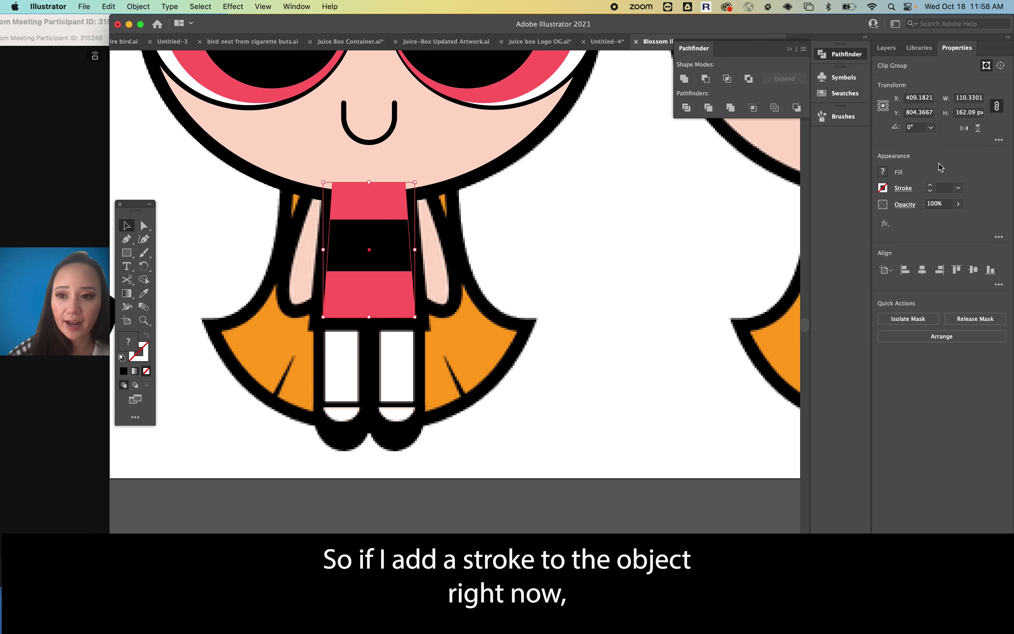
click(938, 188)
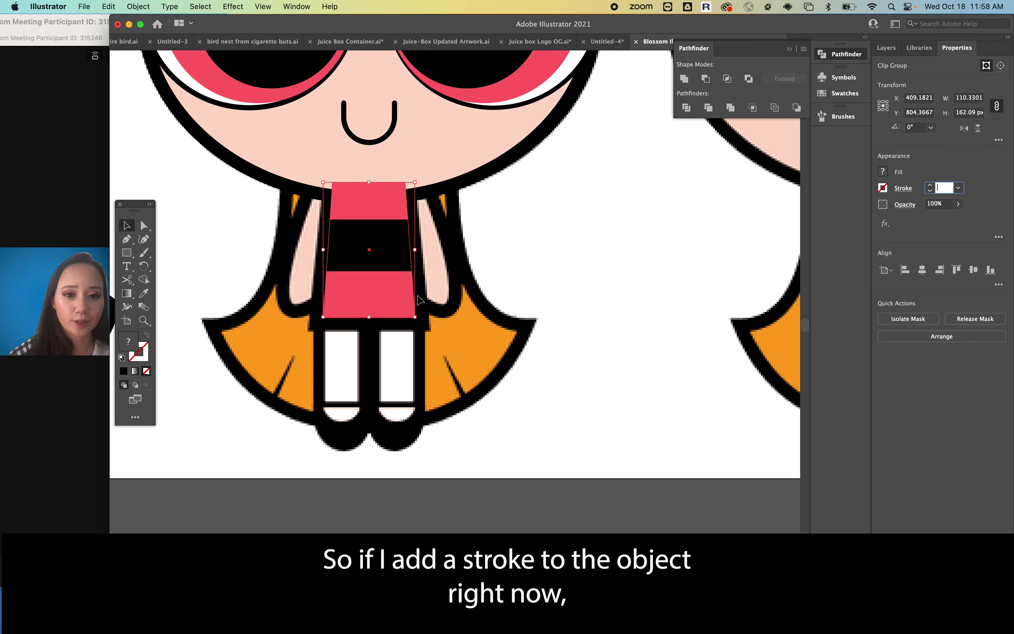
text(15)
key(Return)
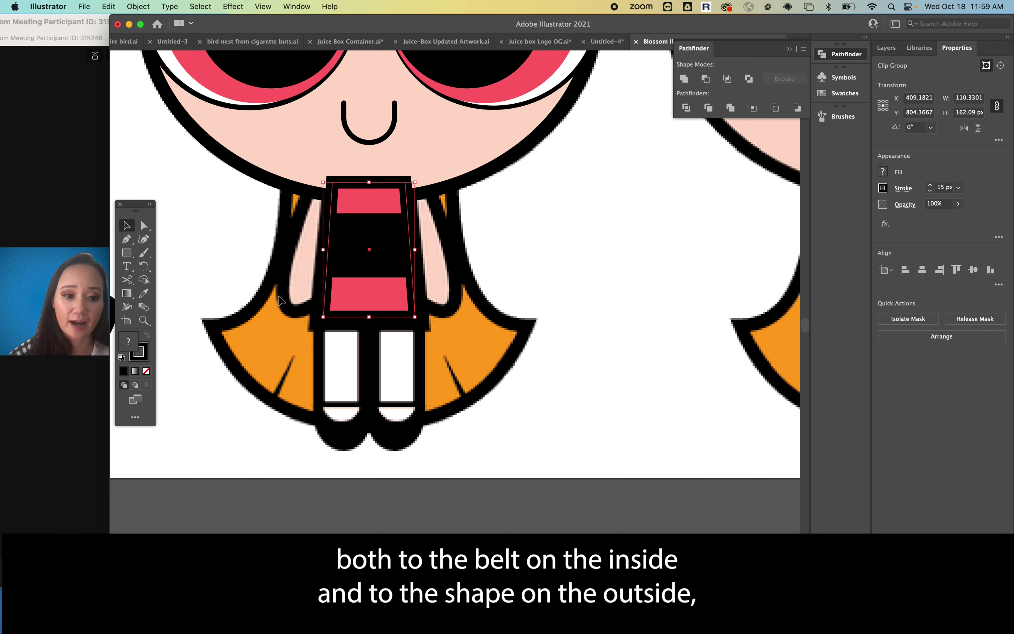
key(slash)
click(343, 463)
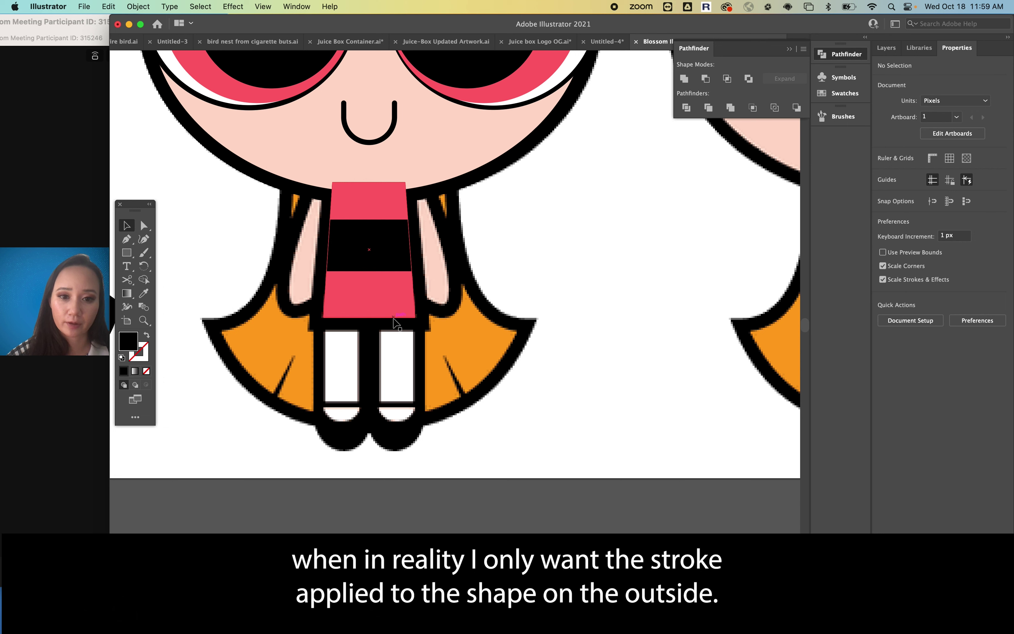
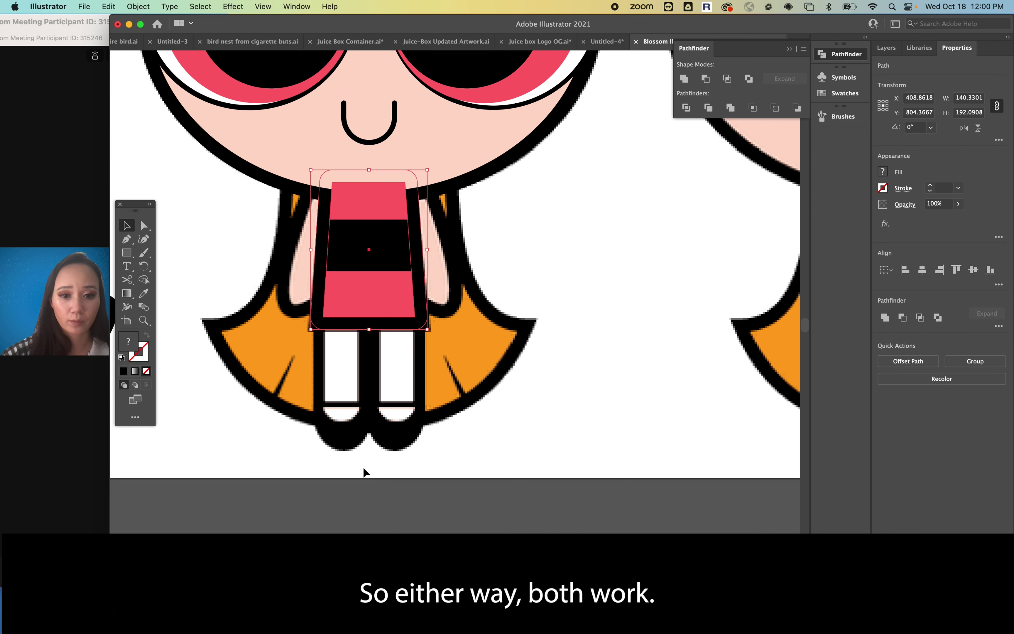
Send the black offset outline shape to the back and move the pink dress shape behind the black stripe
key(super+z)
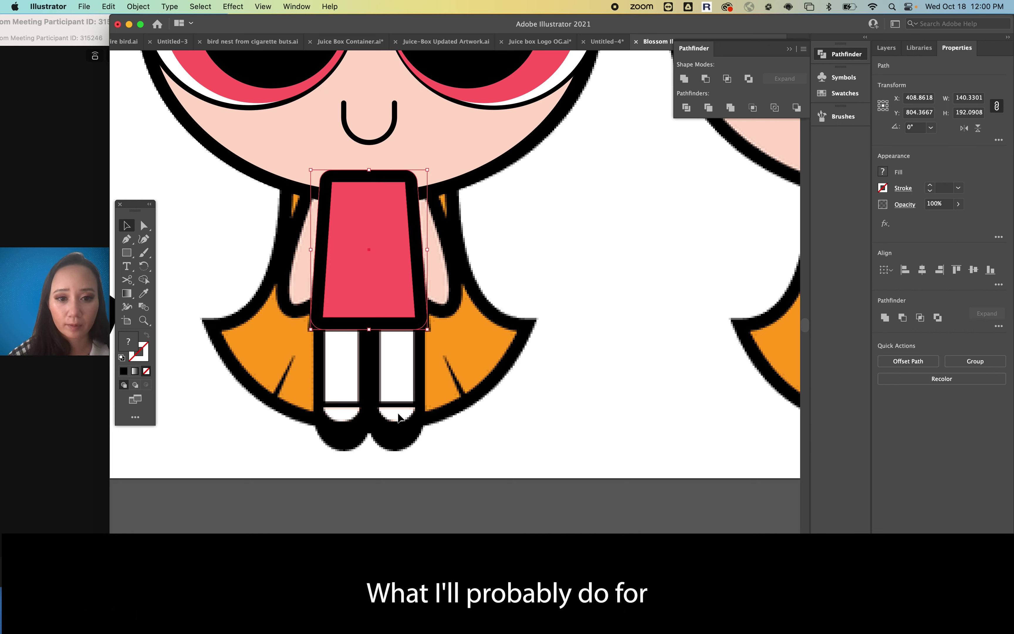
key(super+shift+bracketleft)
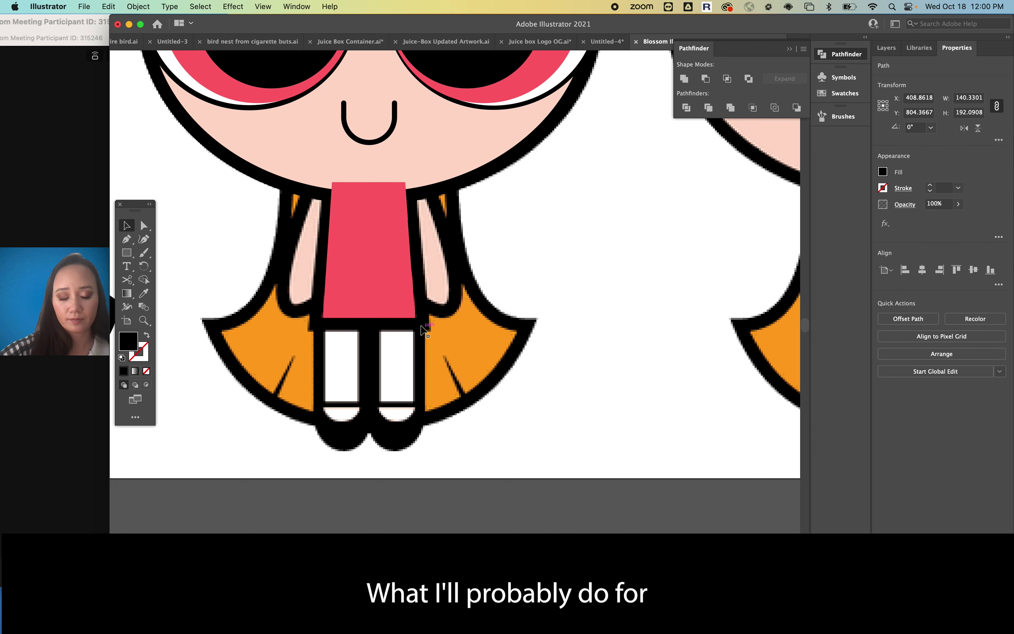
click(394, 289)
click(396, 285)
key(super+bracketleft)
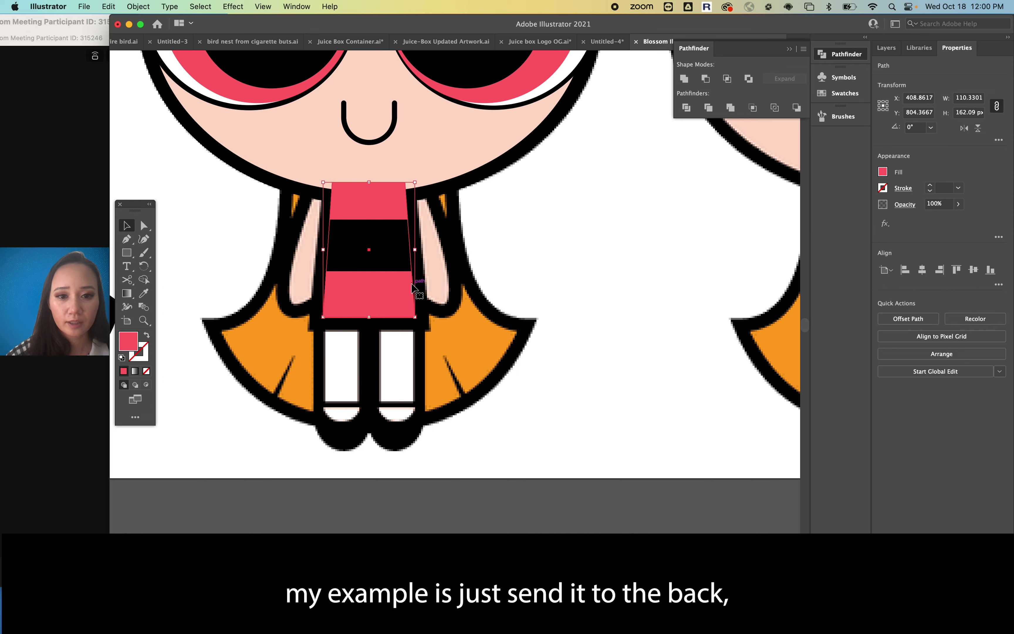
Give the pink dress shape a 15 px stroke aligned to the outside, with round caps and round corners
click(942, 186)
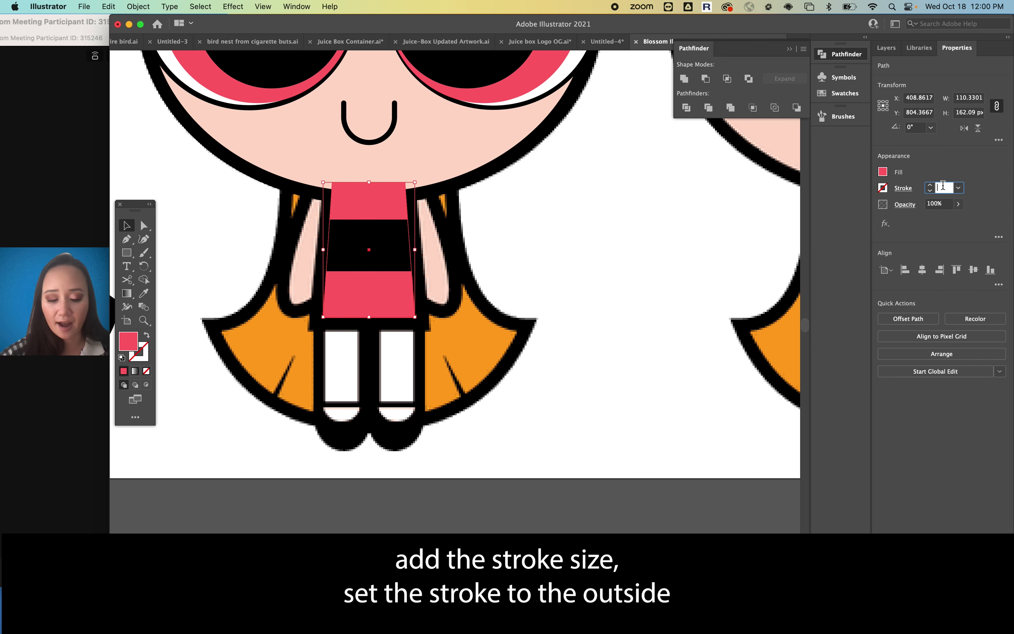
key(Return)
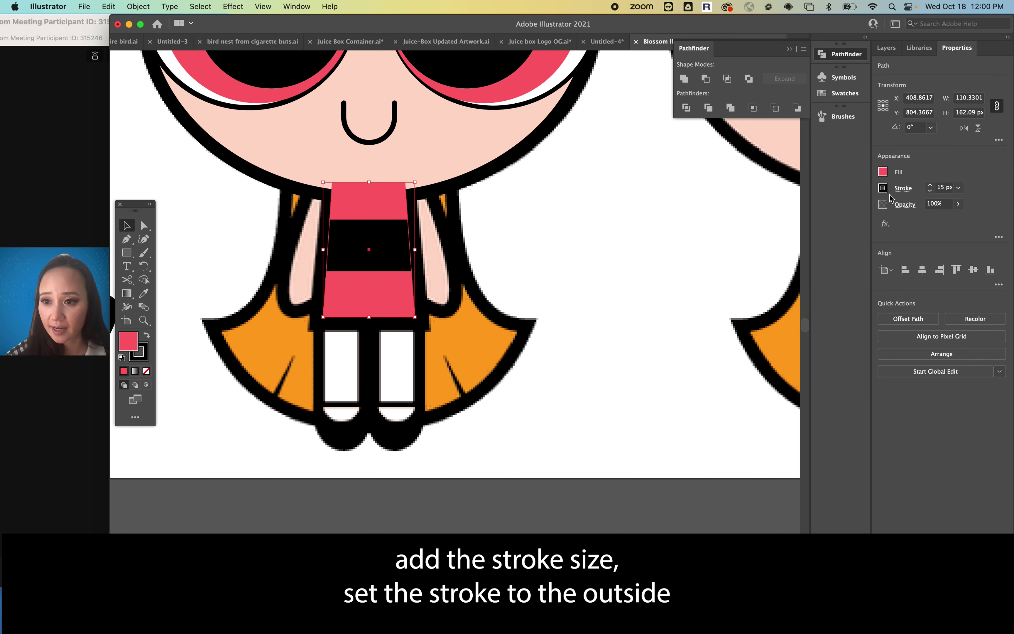
click(898, 192)
click(857, 248)
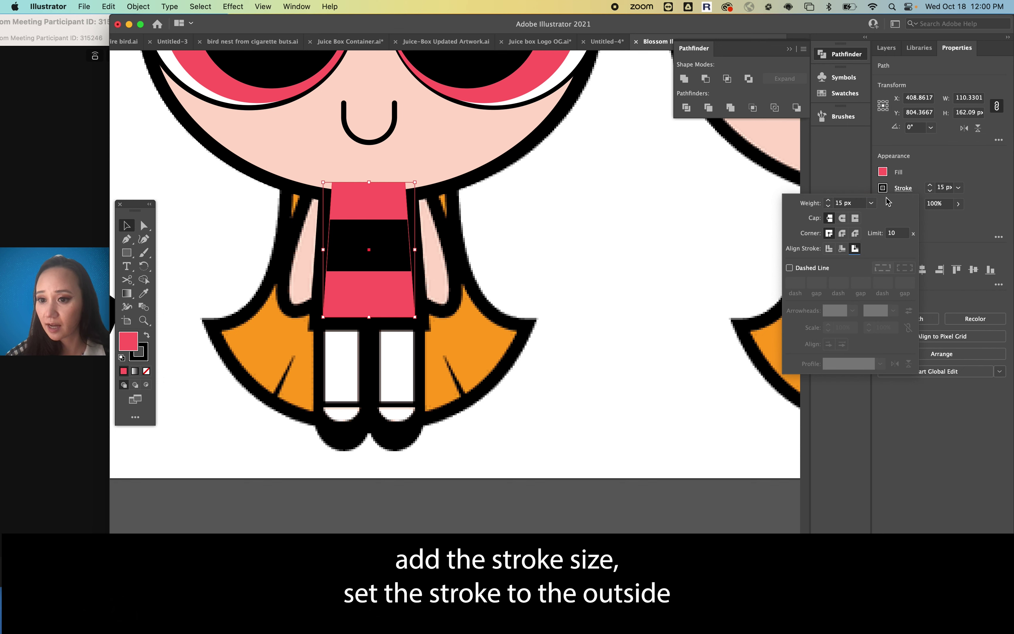
click(906, 188)
click(842, 219)
click(842, 233)
click(407, 520)
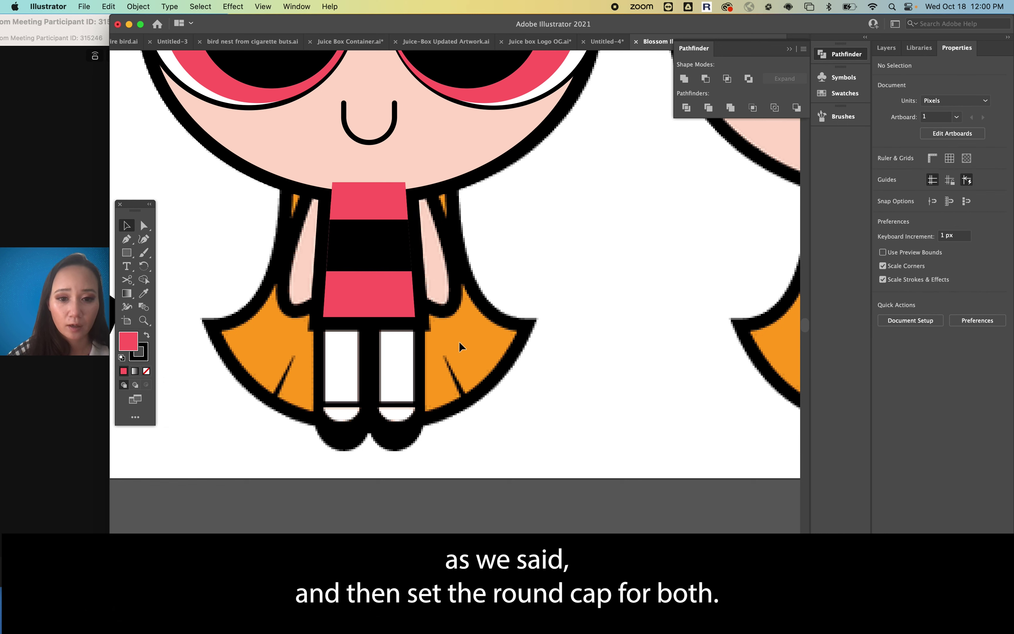
Select the entire dress with its stripe, send it to the back behind the head, and deselect
drag(515, 335, 322, 212)
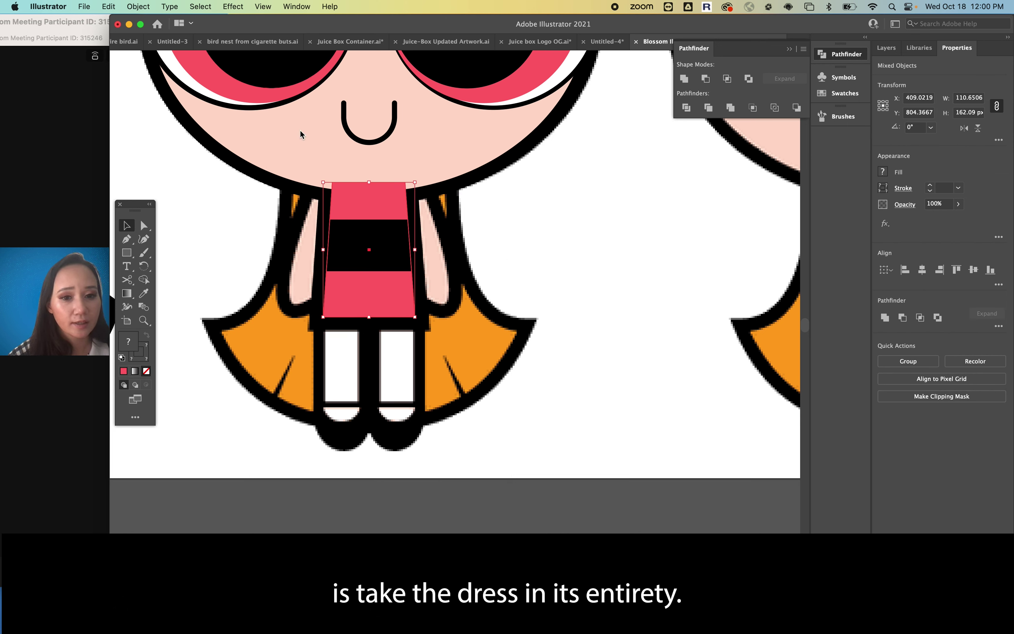
click(543, 333)
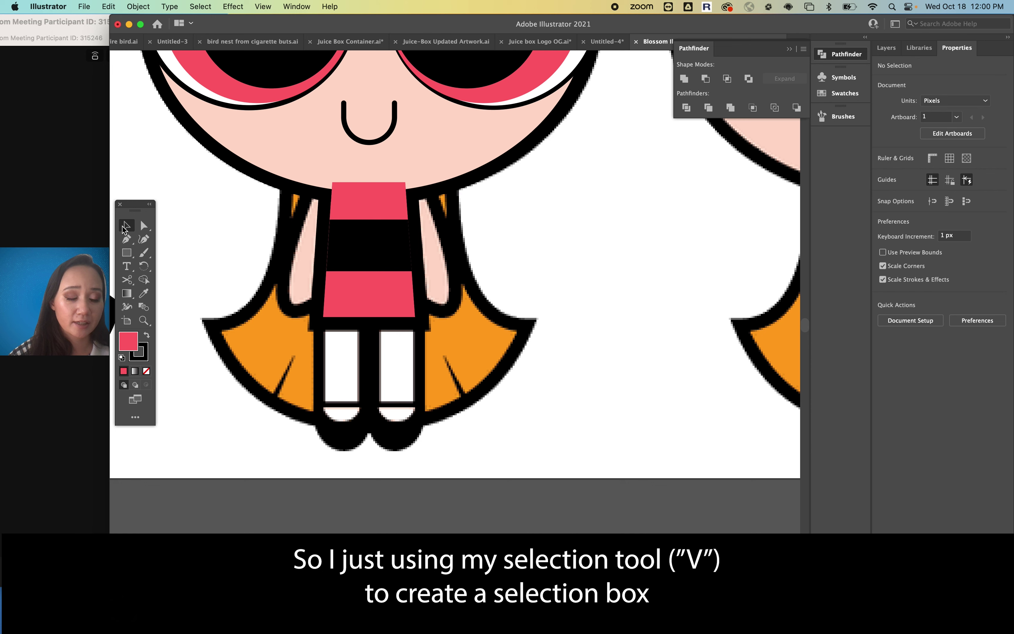
drag(519, 343, 269, 246)
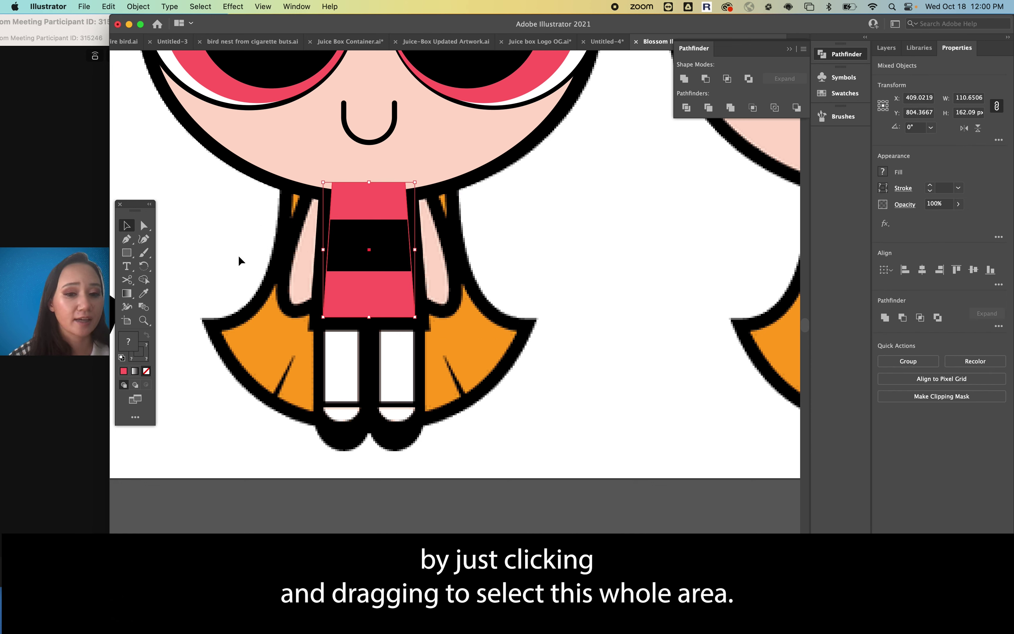
click(128, 5)
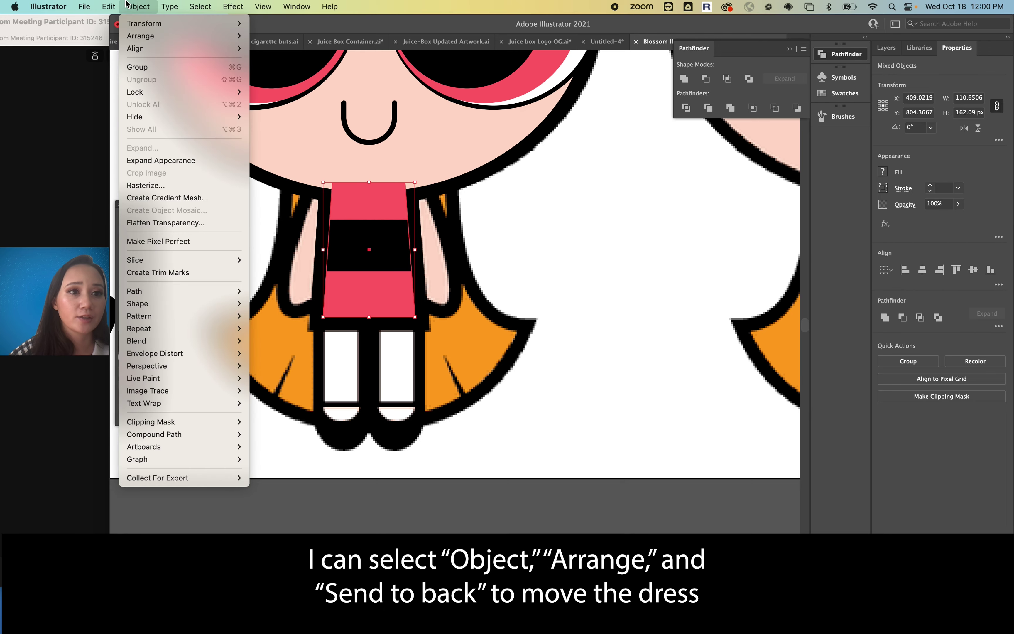
mouse_move(136, 37)
click(345, 73)
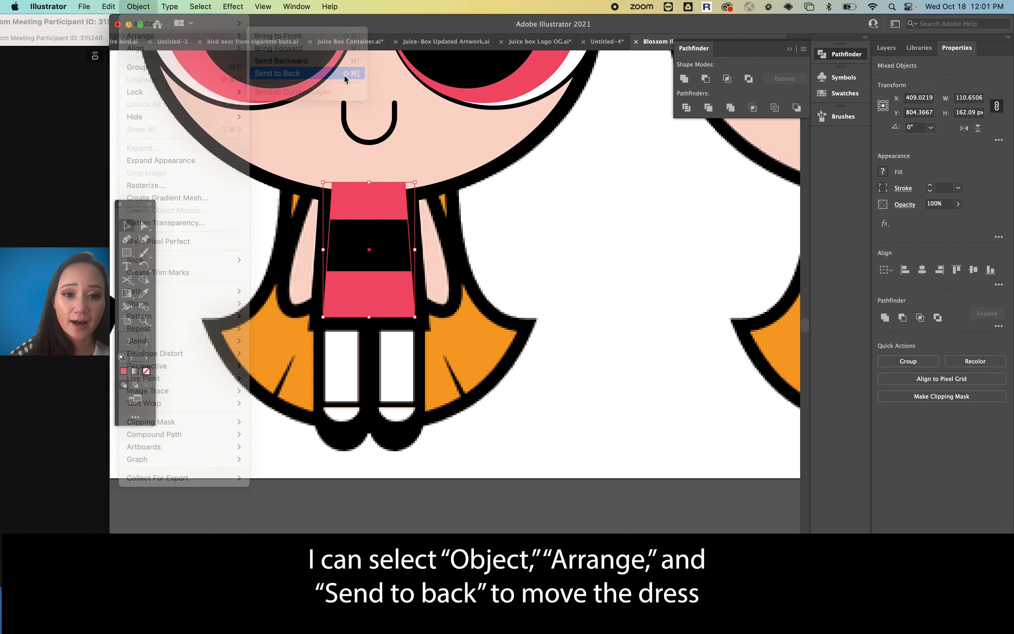
key(super+minus)
key(super+minus)
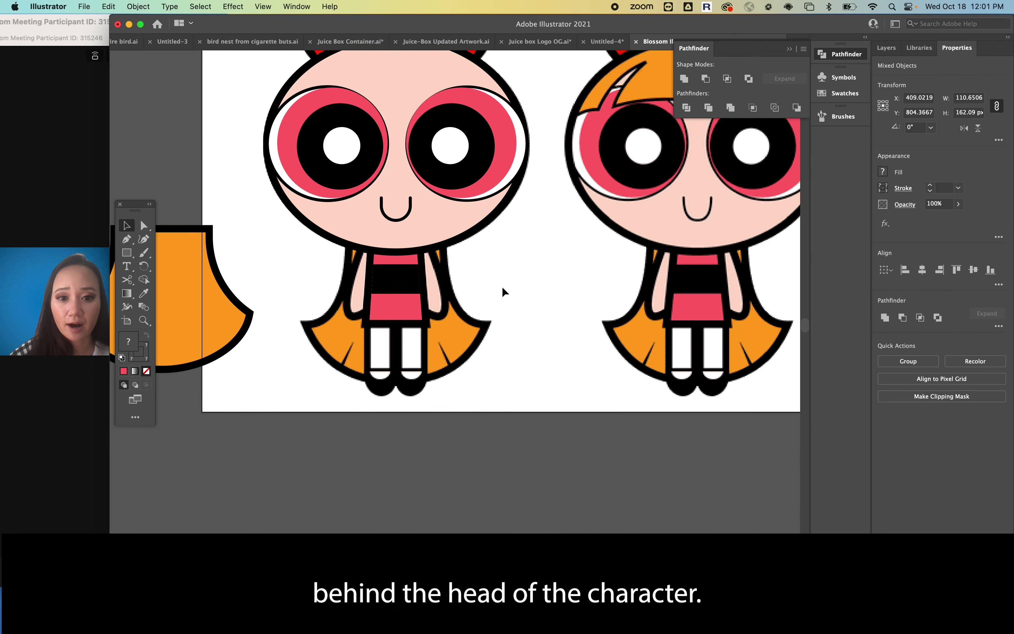
click(503, 292)
Sample the reference arm's skin colour and draw an ellipse about 48.5 by 138 px beside it for the arm
scroll(503, 292, up, 3)
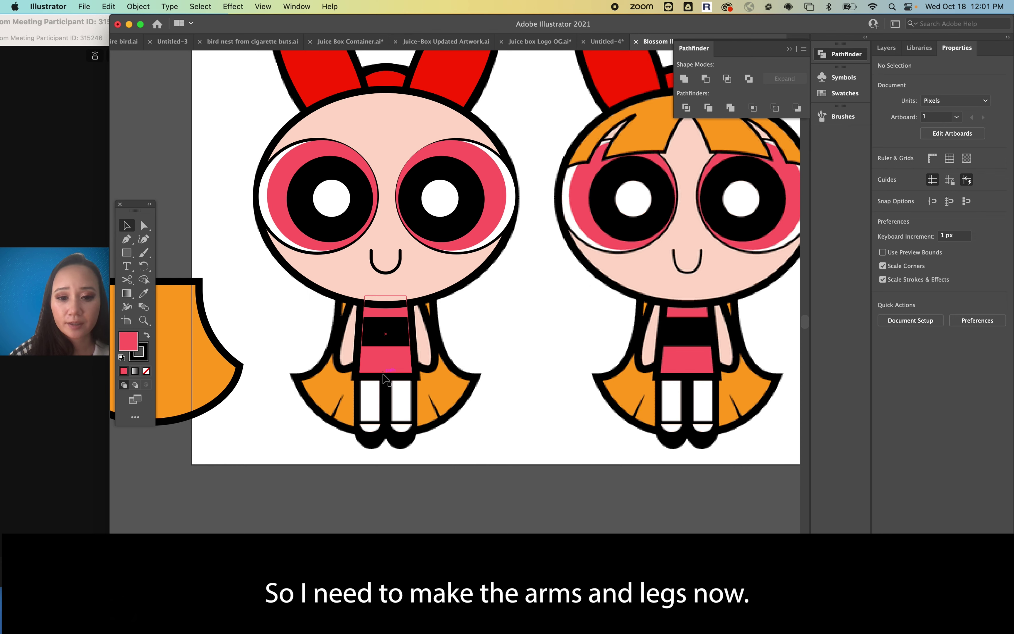
scroll(384, 369, up, 4)
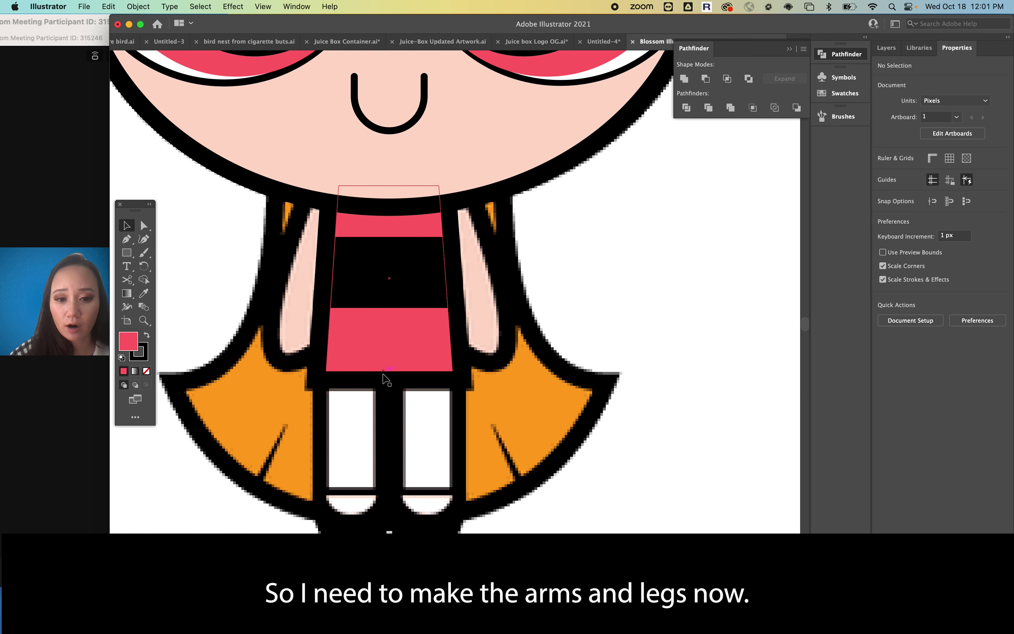
key(i)
click(298, 288)
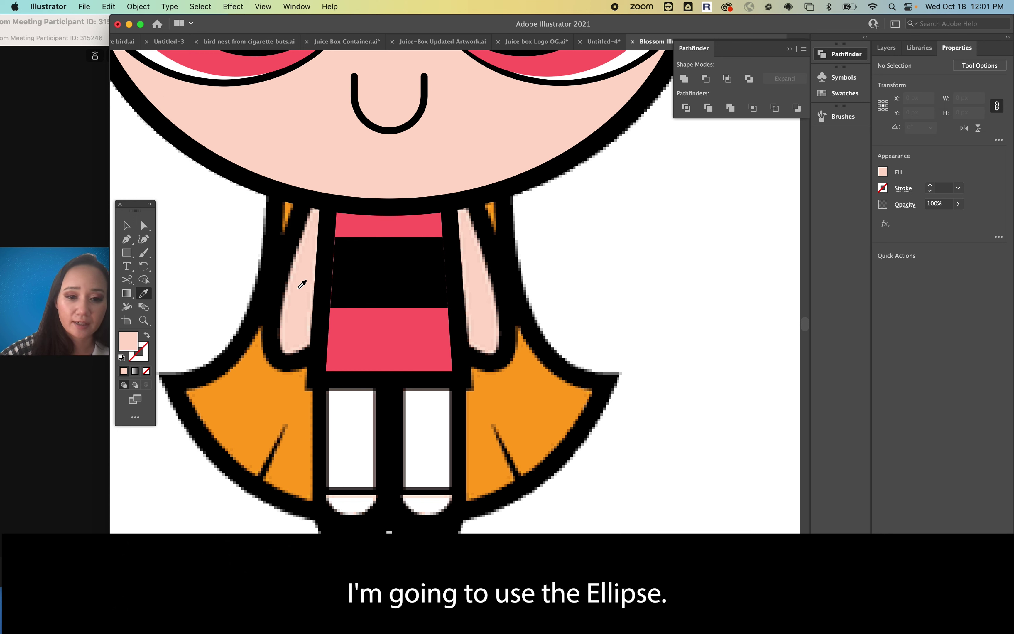
key(l)
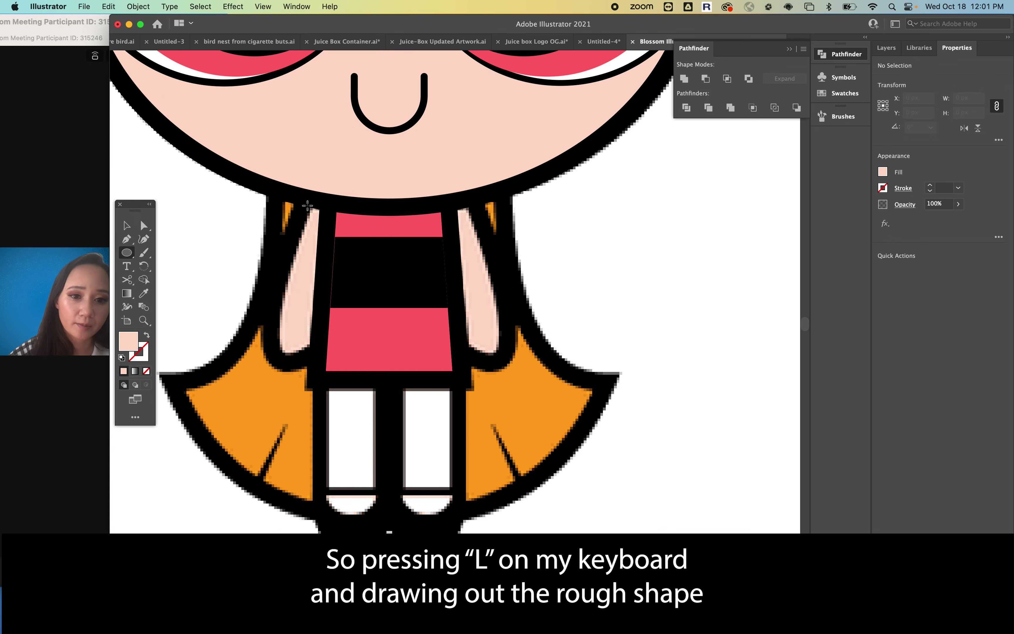
drag(309, 198, 364, 357)
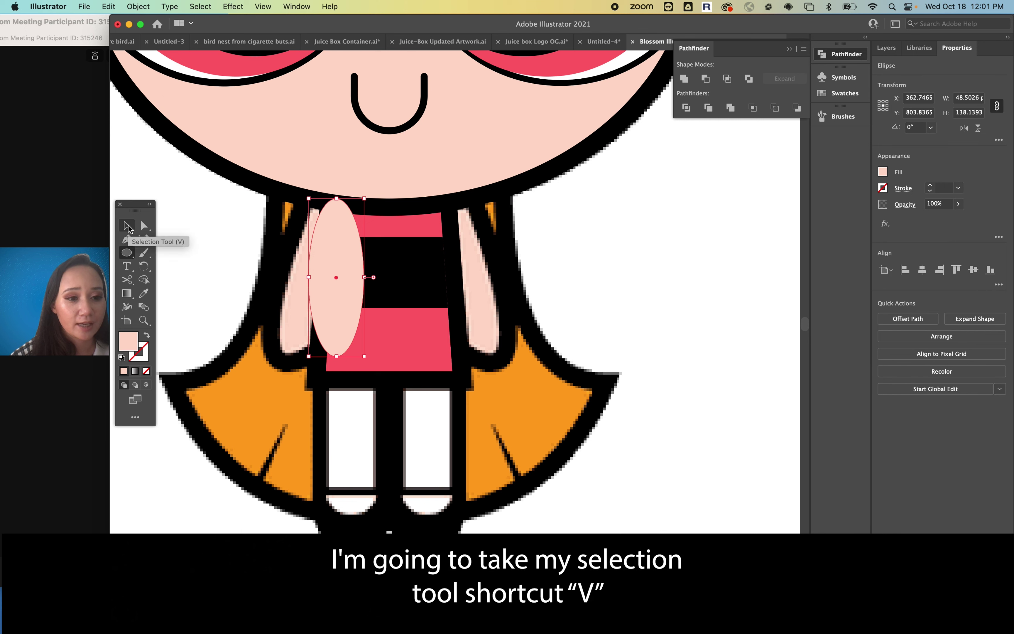
Rotate the arm ellipse clockwise by about 16 degrees and move it over the reference arm on the left side of the dress
click(128, 226)
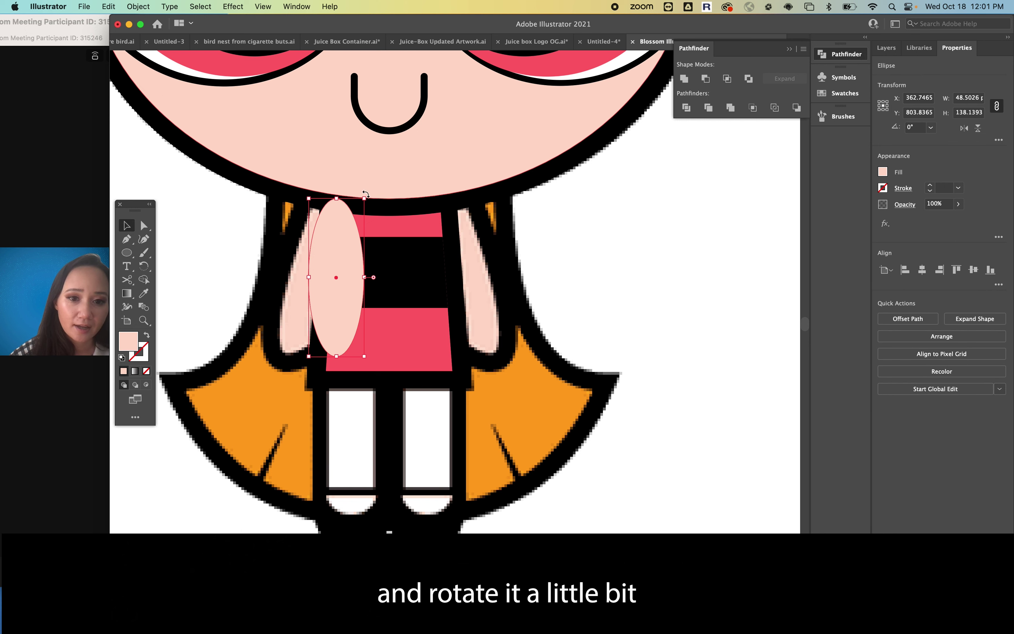
drag(370, 193, 398, 190)
mouse_move(338, 278)
mouse_down()
mouse_move(314, 278)
mouse_move(363, 277)
mouse_move(318, 278)
mouse_up()
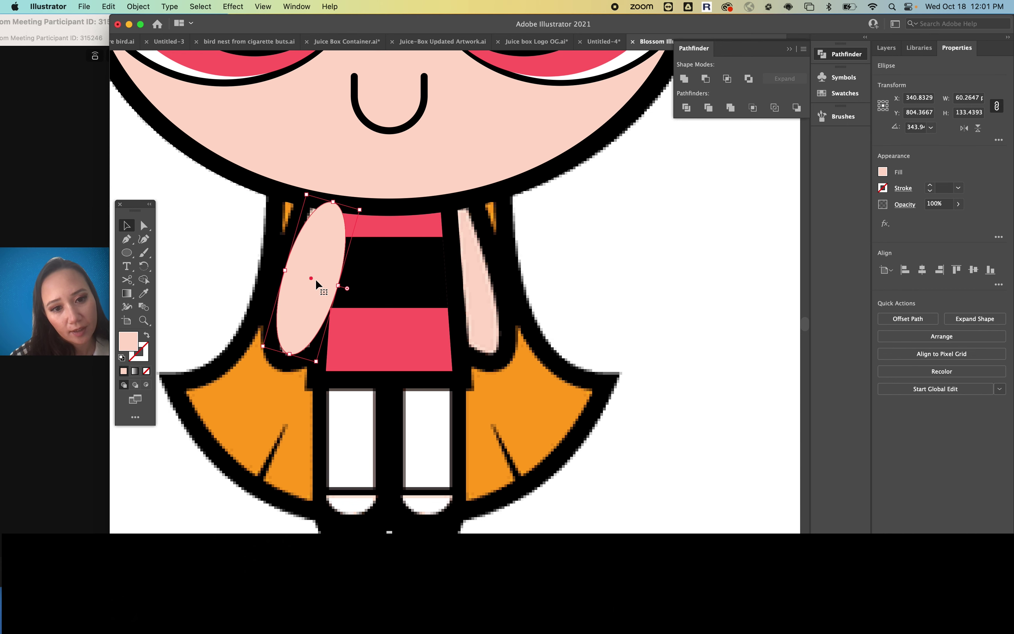
Add an anchor point on each upper side of the arm ellipse, just below its top
scroll(316, 279, down, 5)
scroll(310, 338, up, 5)
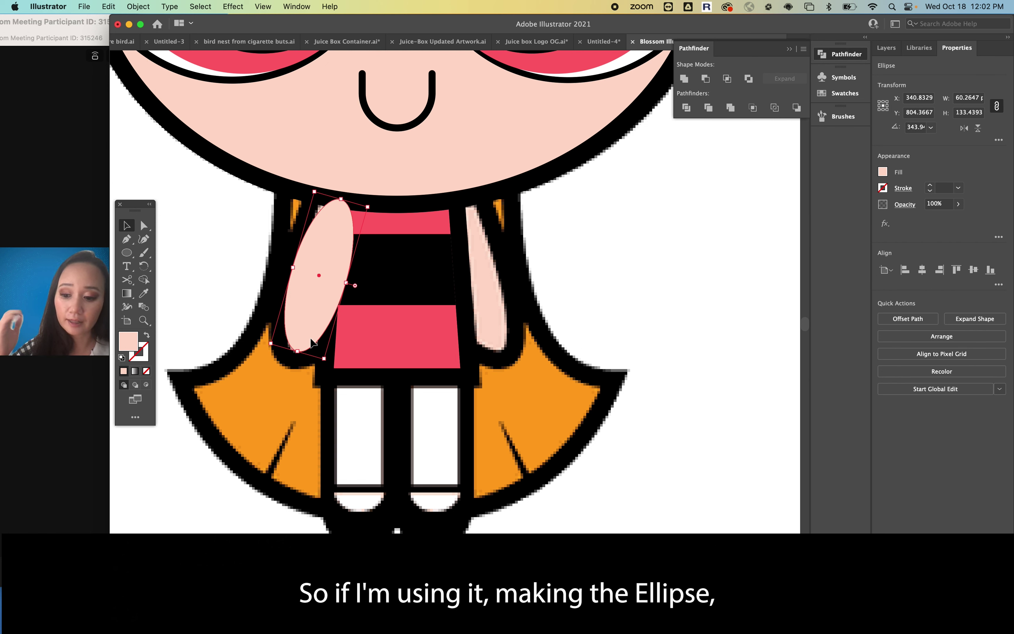
key(plus)
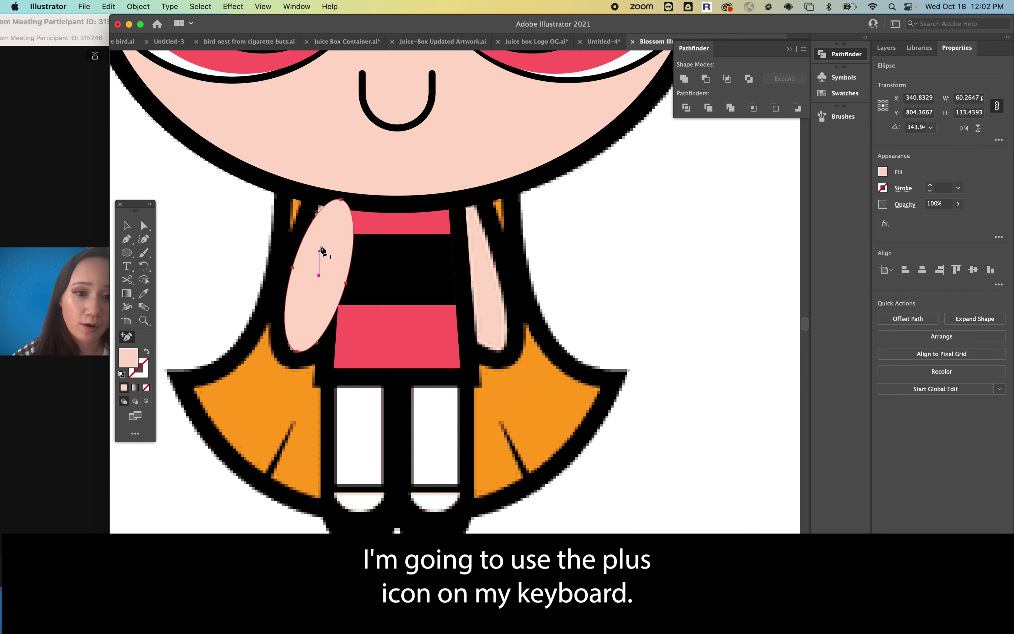
click(310, 227)
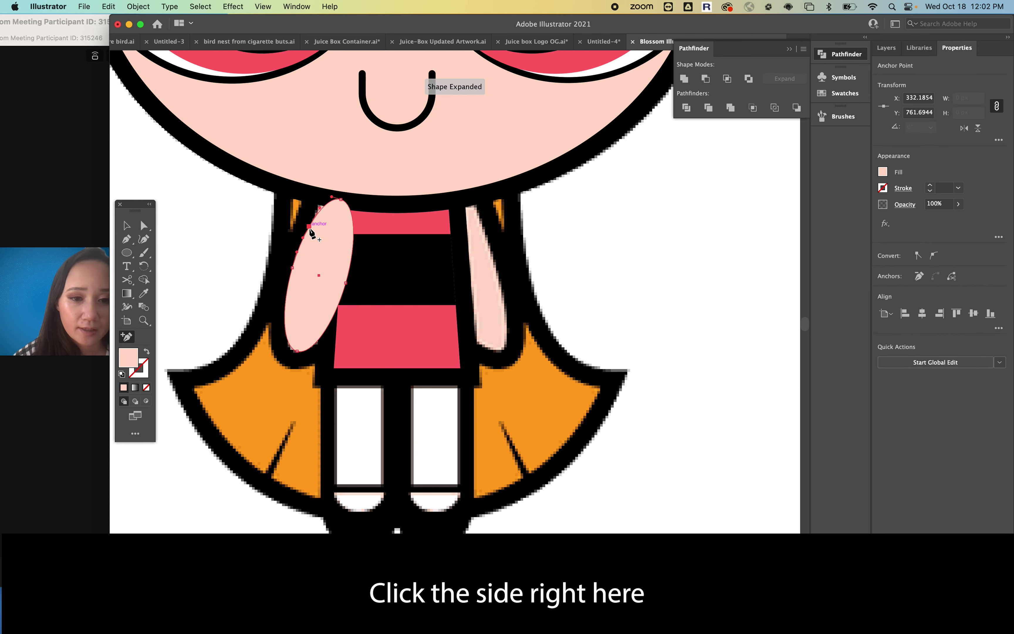
click(352, 237)
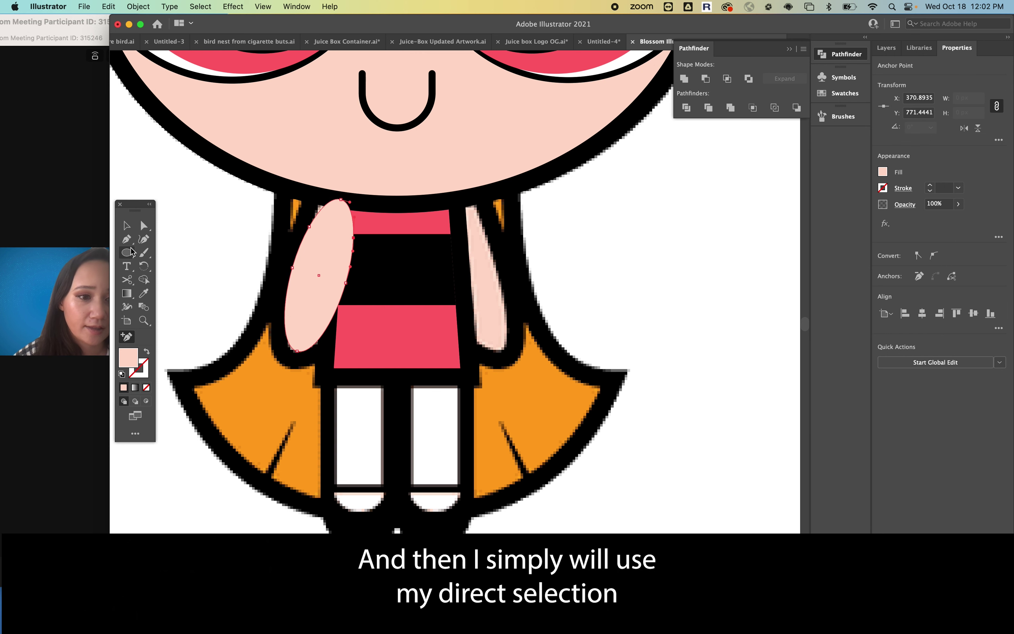
Move the arm's two new side anchor points and its top anchor upward to widen the shoulder and extend it over the head's lower edge
click(144, 226)
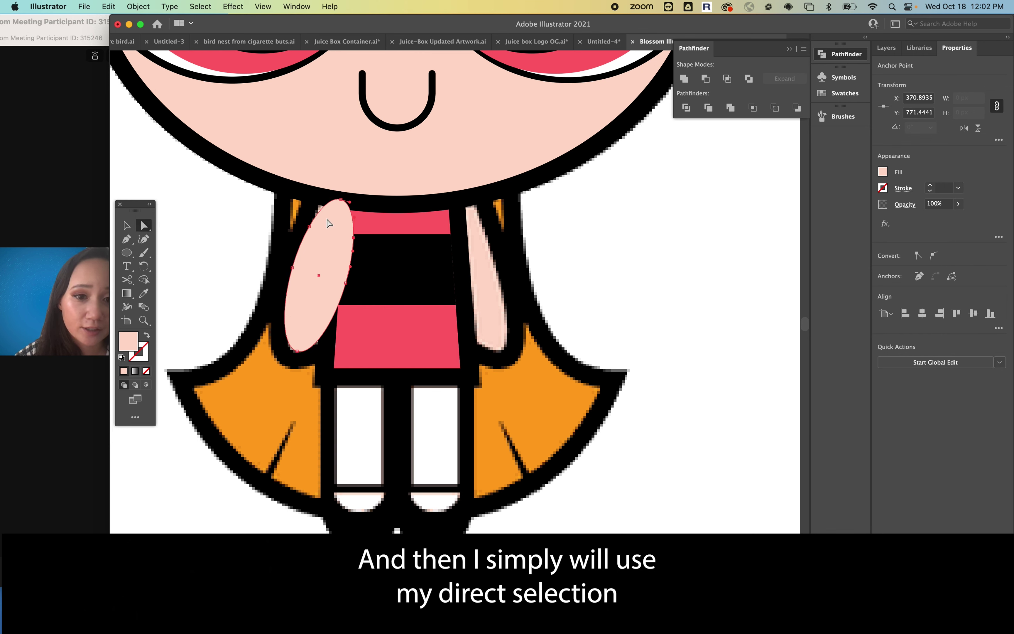
click(311, 228)
drag(311, 228, 326, 192)
click(354, 238)
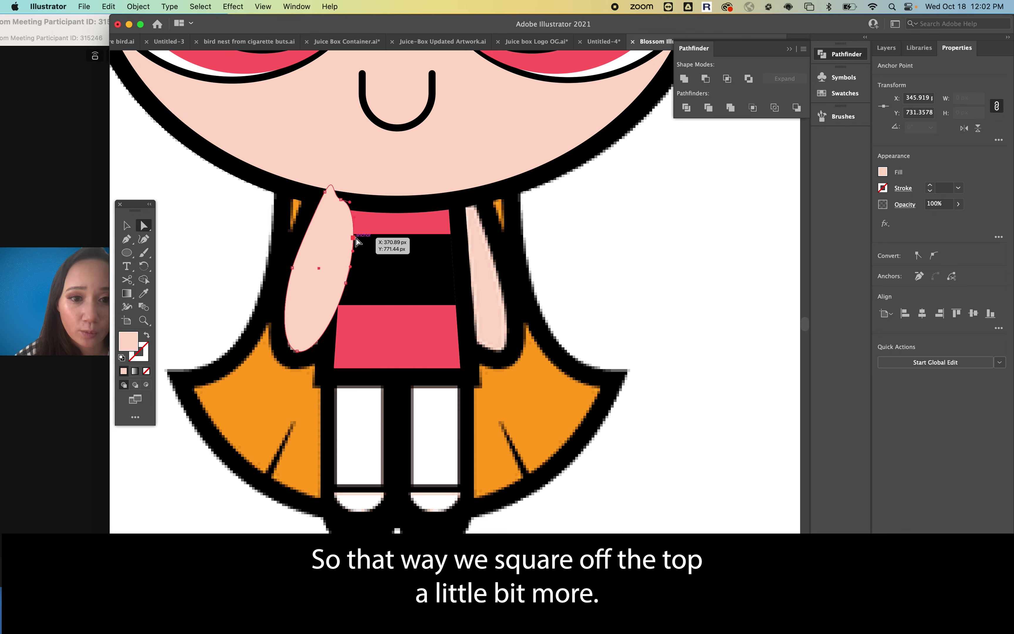
drag(356, 239, 366, 209)
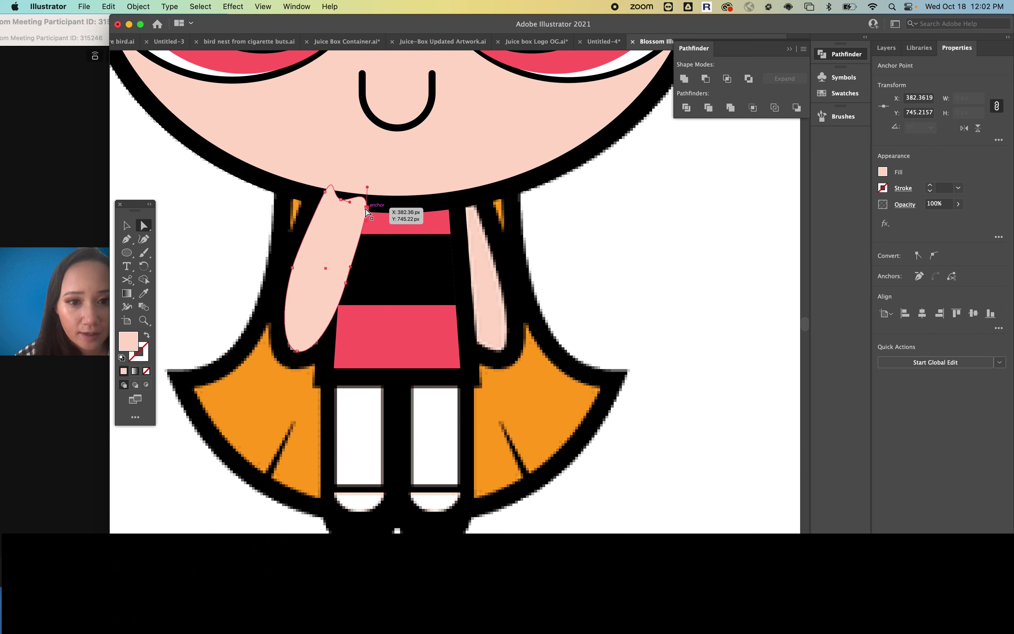
click(341, 200)
drag(342, 203, 359, 167)
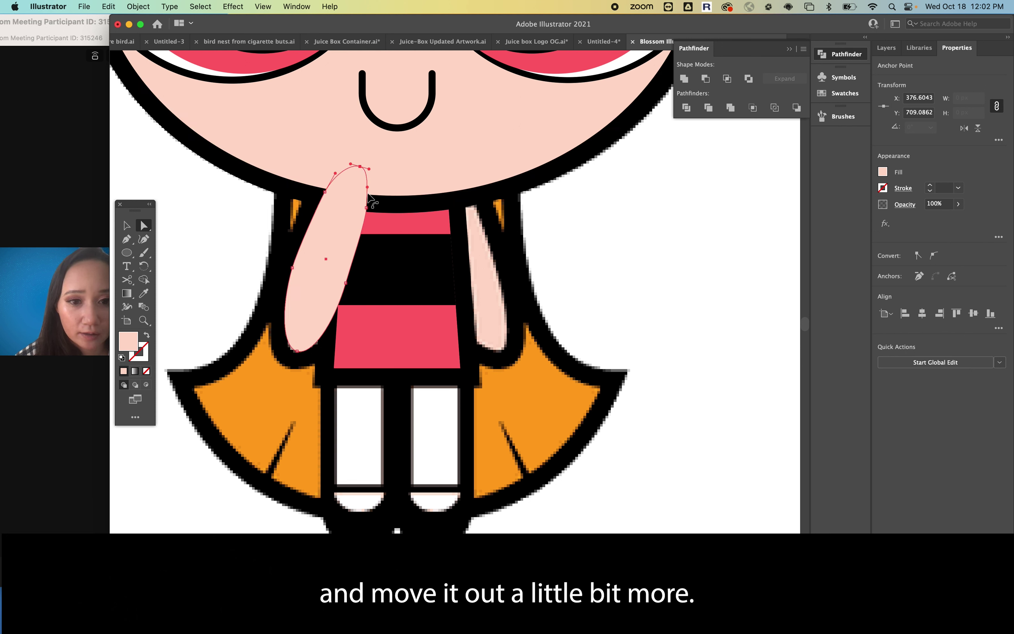
click(366, 208)
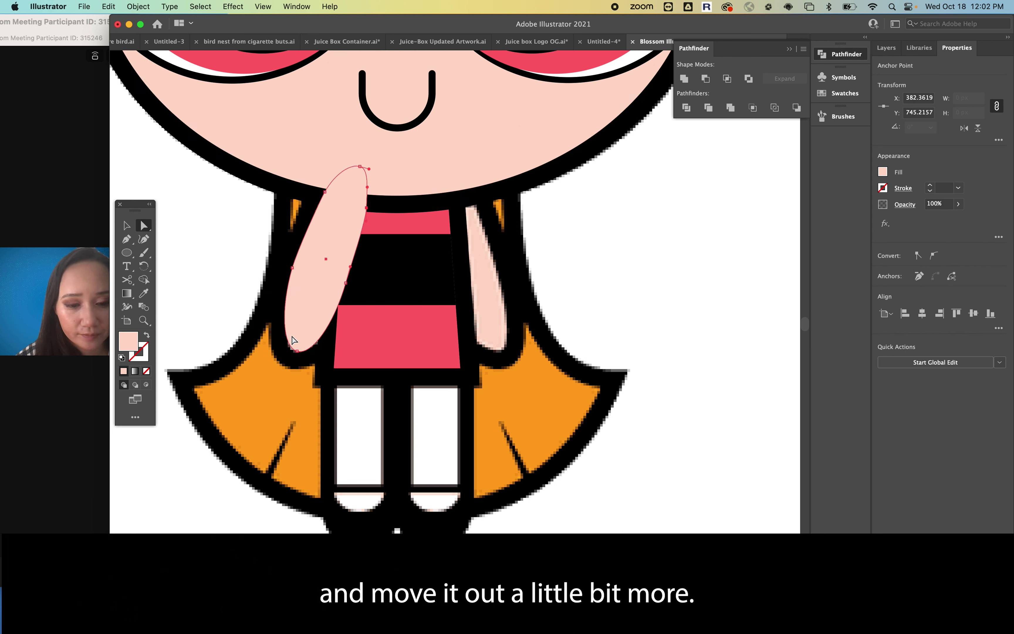
click(233, 449)
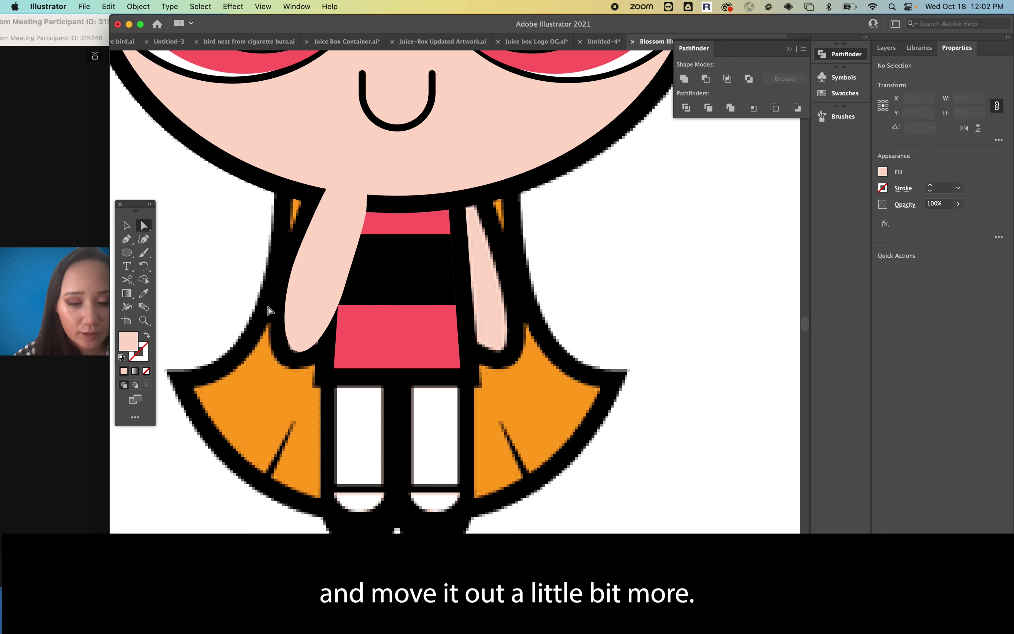
Send the skin-coloured arm ellipse to the back of the stacking order, behind the dress and head
key(v)
click(331, 272)
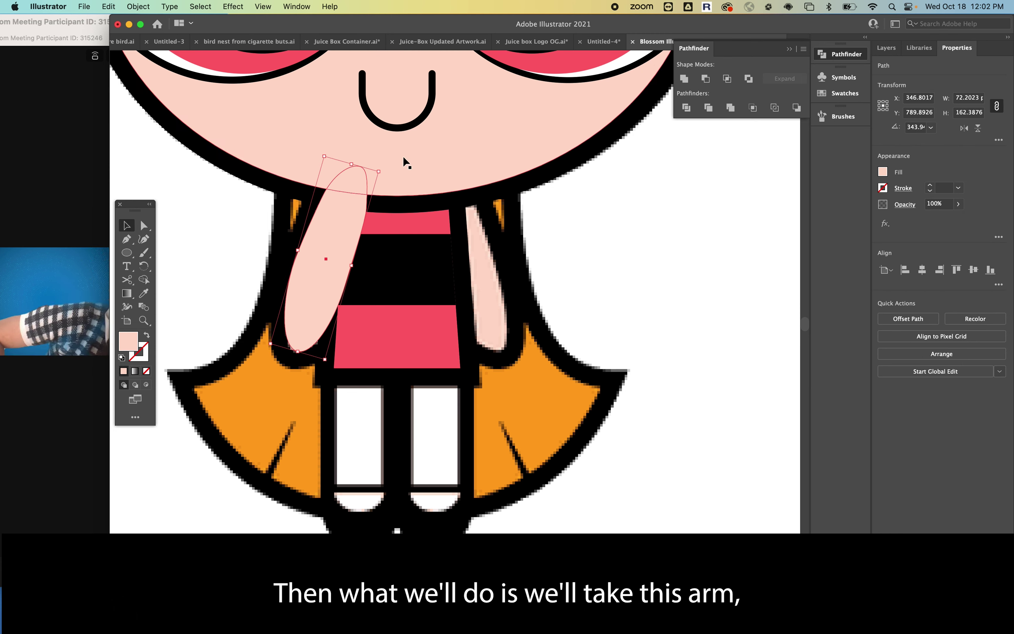
click(150, 6)
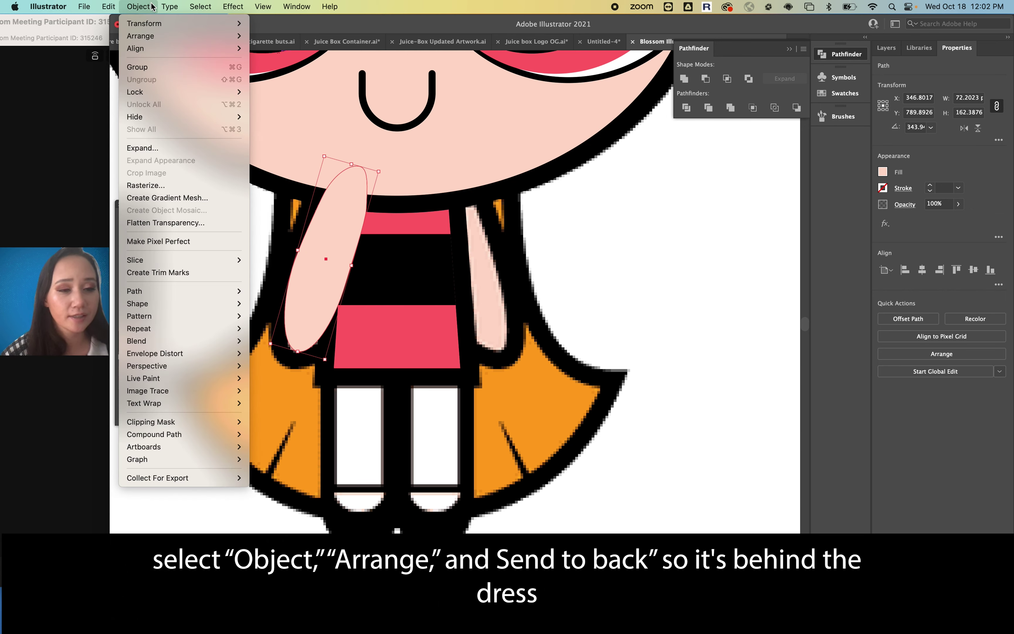
mouse_move(154, 37)
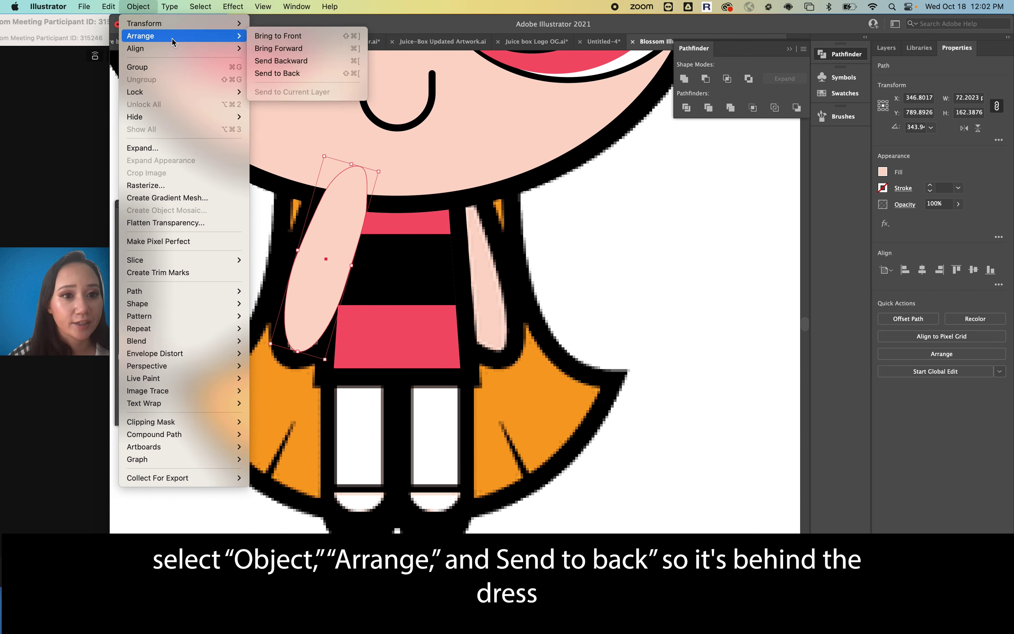
click(279, 74)
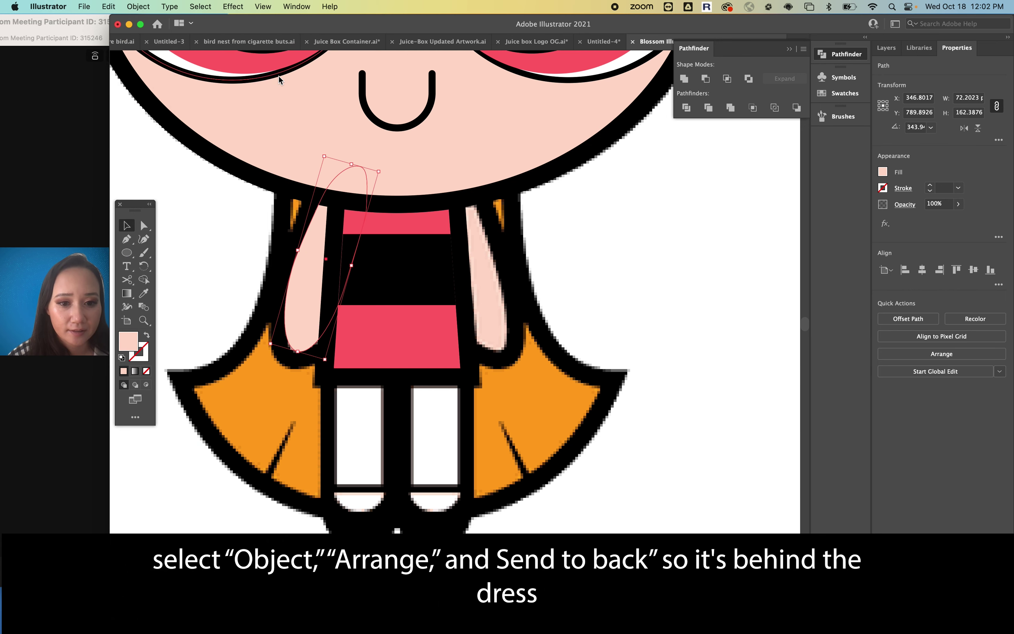
click(261, 453)
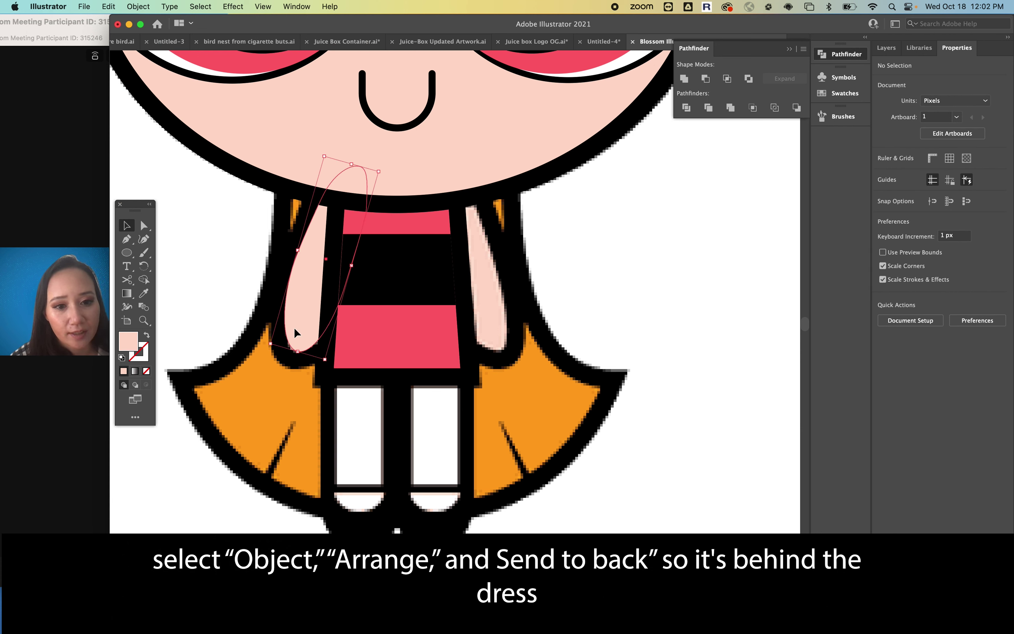
Give the arm a 15 px black stroke aligned to the outside, with a round cap and round corners
click(295, 332)
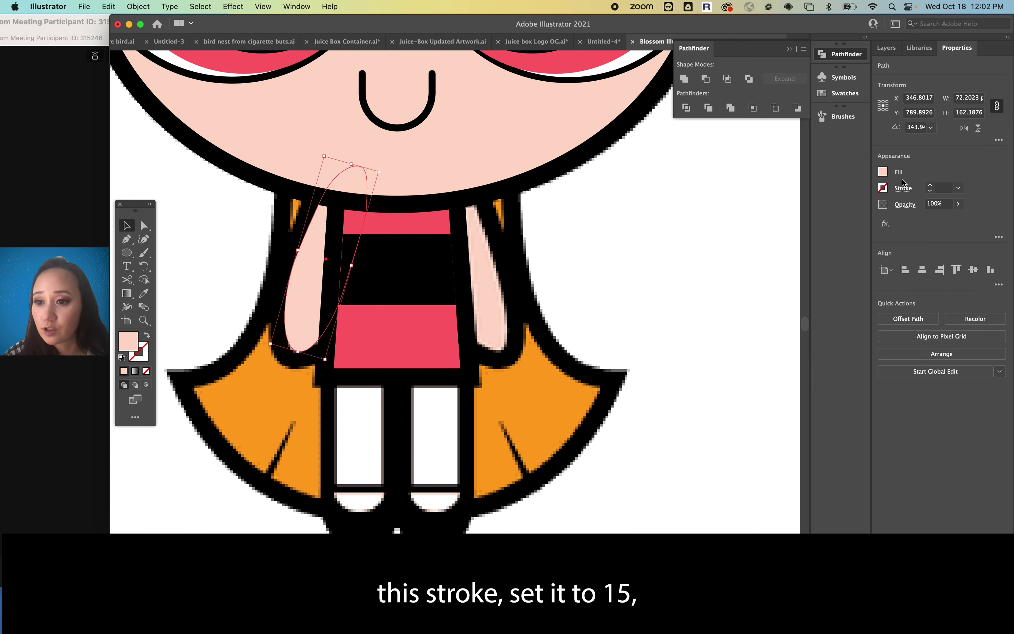
click(951, 188)
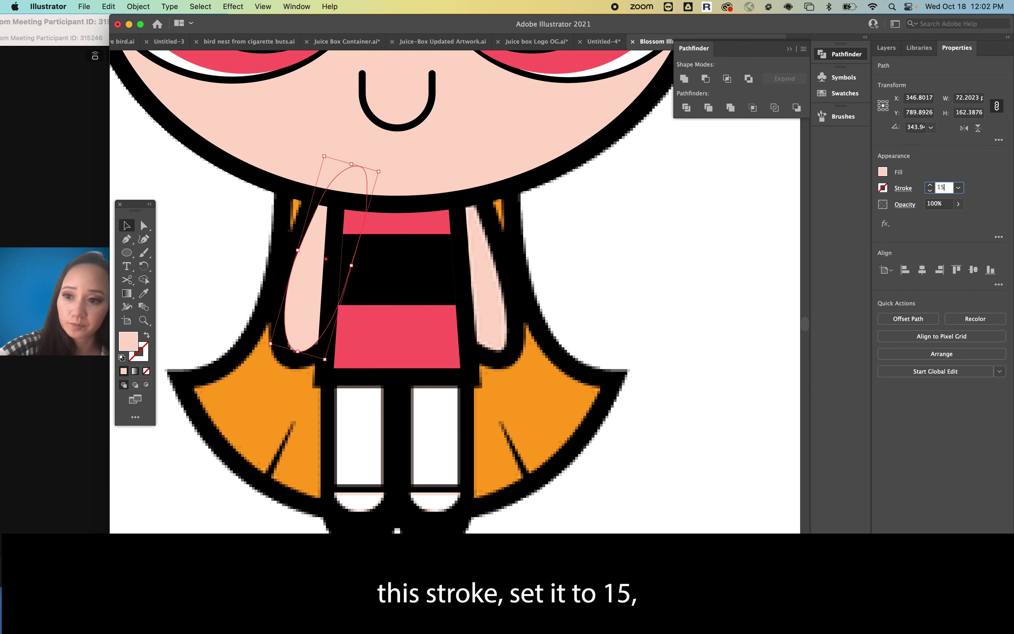
key(Return)
click(902, 189)
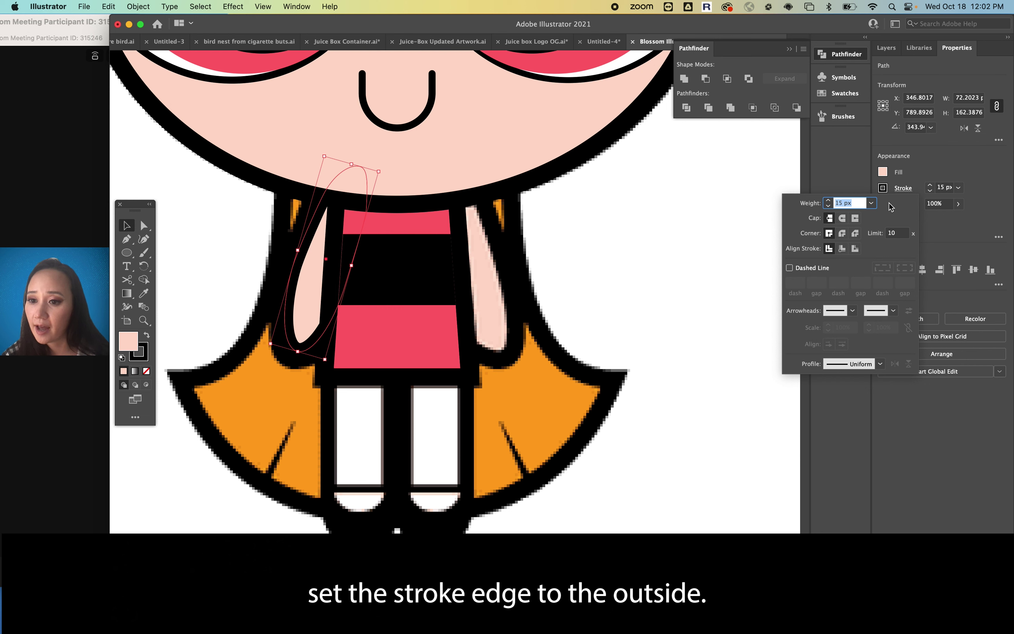
click(855, 249)
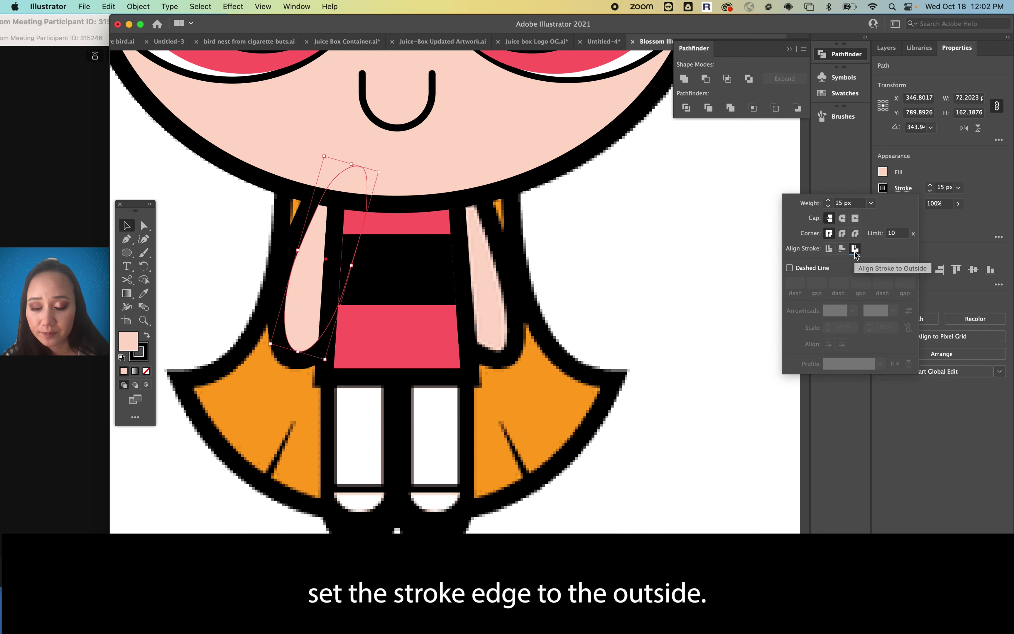
click(842, 218)
click(844, 234)
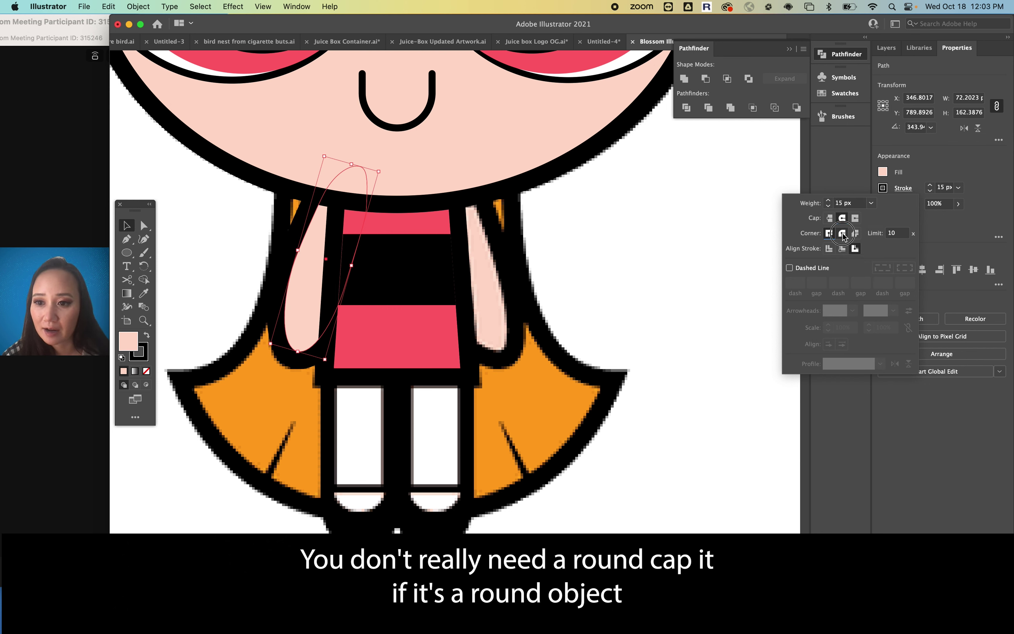
click(670, 302)
click(623, 273)
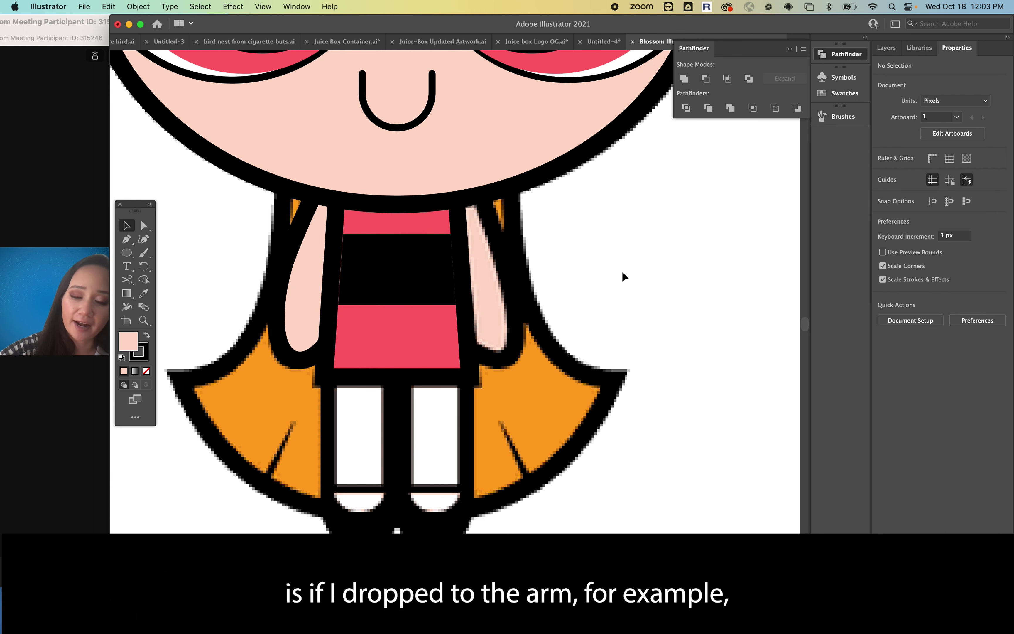
Draw a skin-coloured rectangle about 42 by 145 px, rotate it counterclockwise by about 15.6 degrees and place it over the other reference arm
key(i)
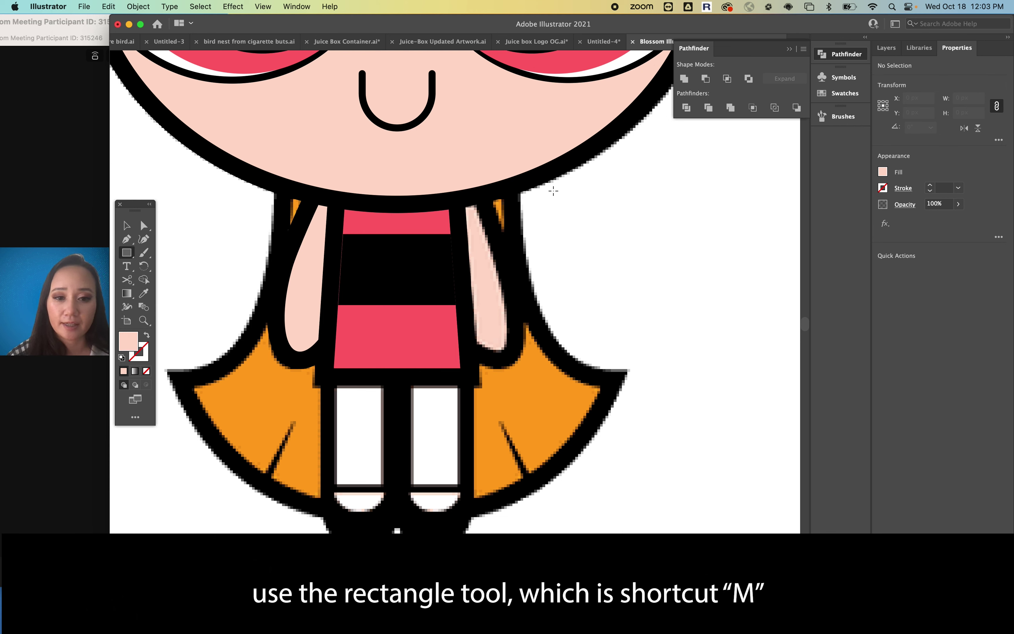
key(m)
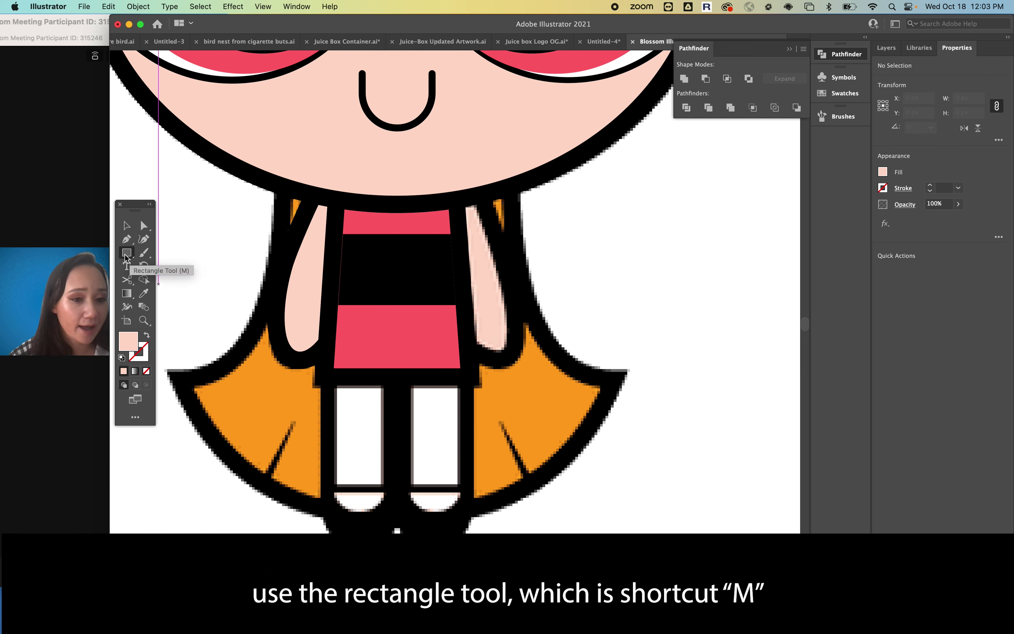
drag(423, 183, 471, 347)
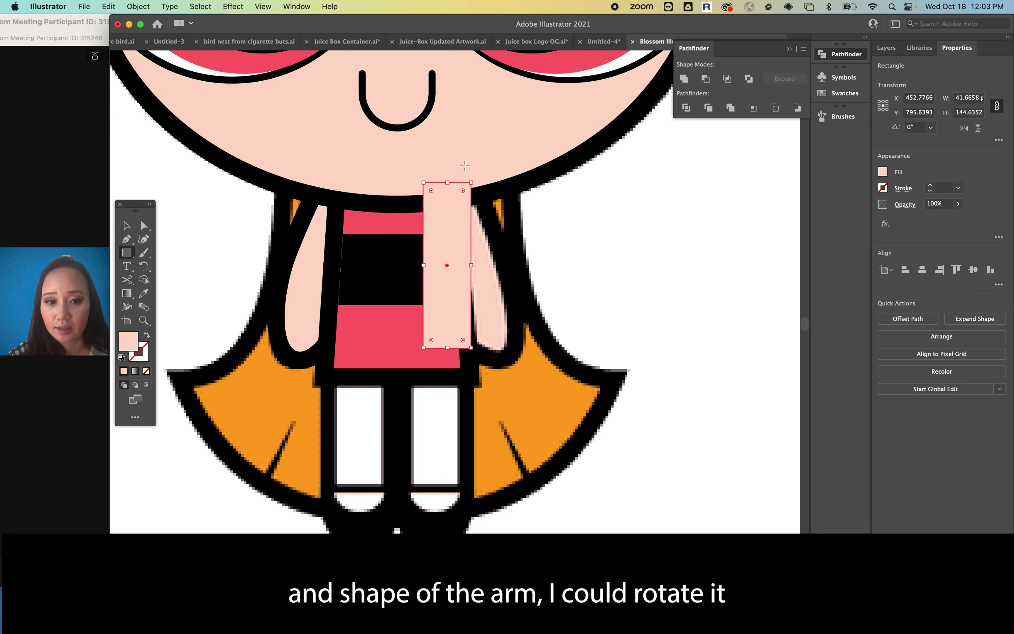
click(126, 225)
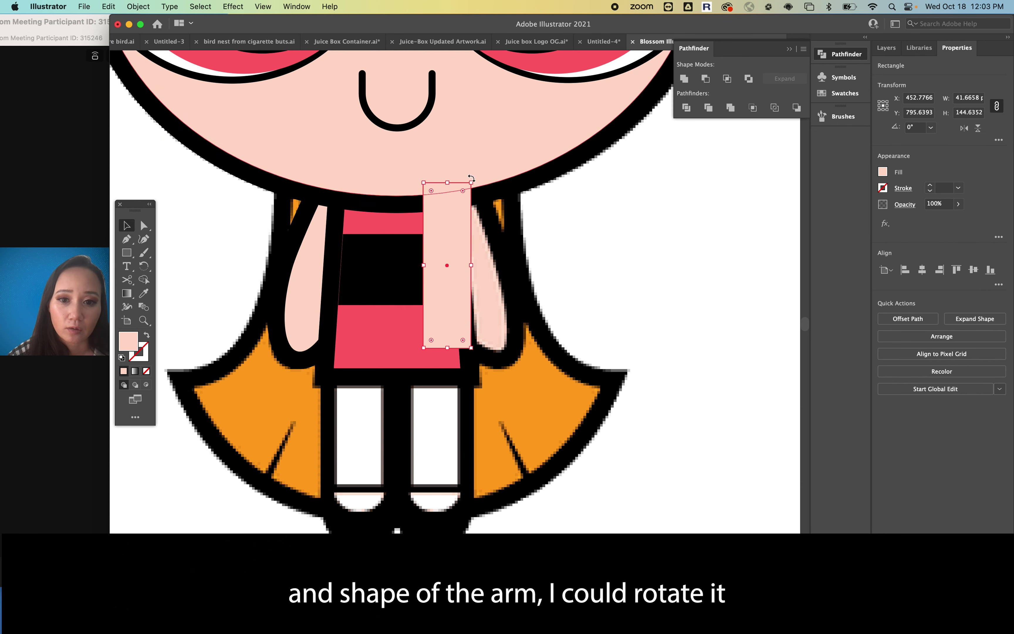
mouse_move(475, 178)
mouse_down()
mouse_move(453, 163)
mouse_move(463, 162)
mouse_up()
drag(452, 264, 476, 259)
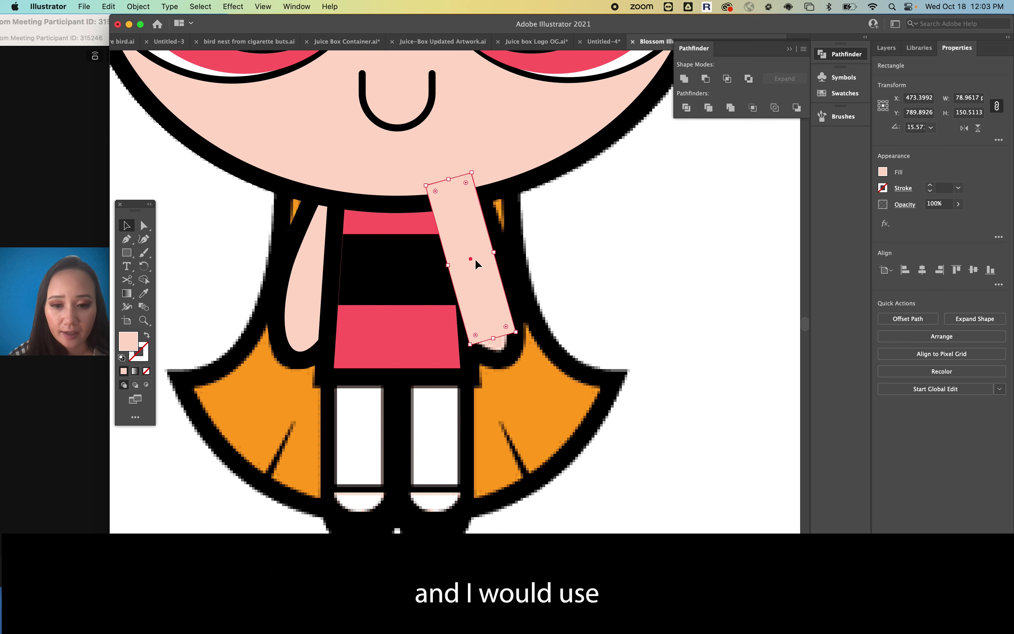
Add an anchor point midway on the rectangle's lower edge, pull it down to the hand's tip and raise both lower corners
key(plus)
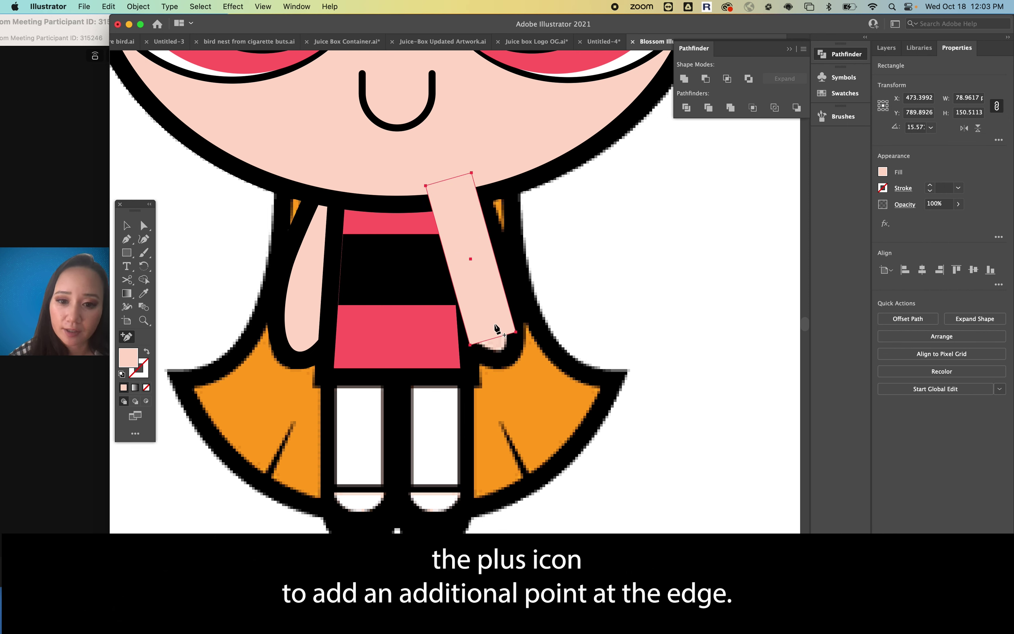
click(493, 339)
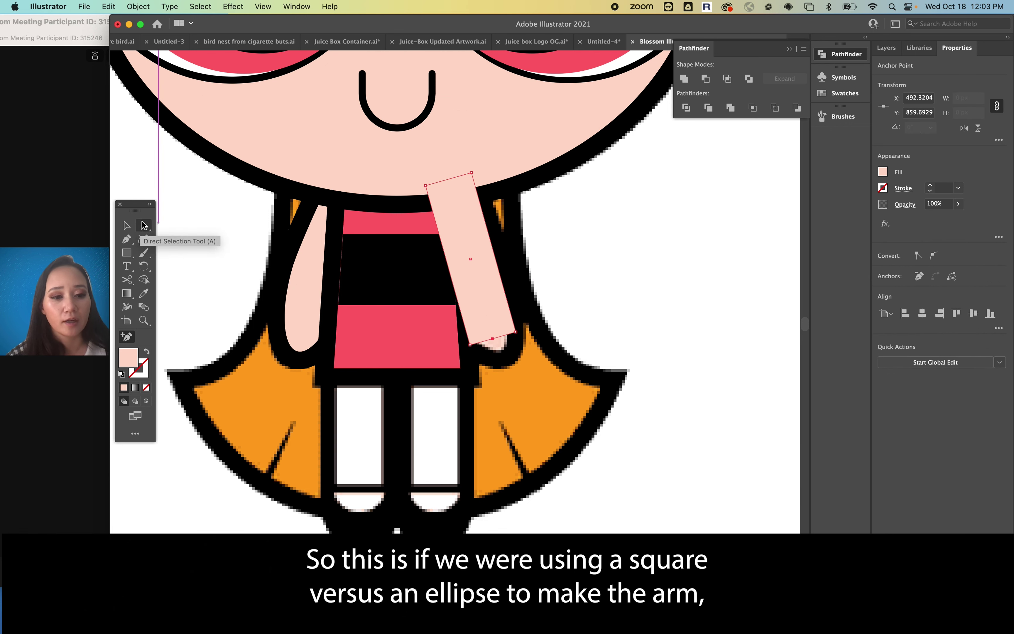
click(143, 225)
drag(493, 338, 471, 347)
shift+click(470, 346)
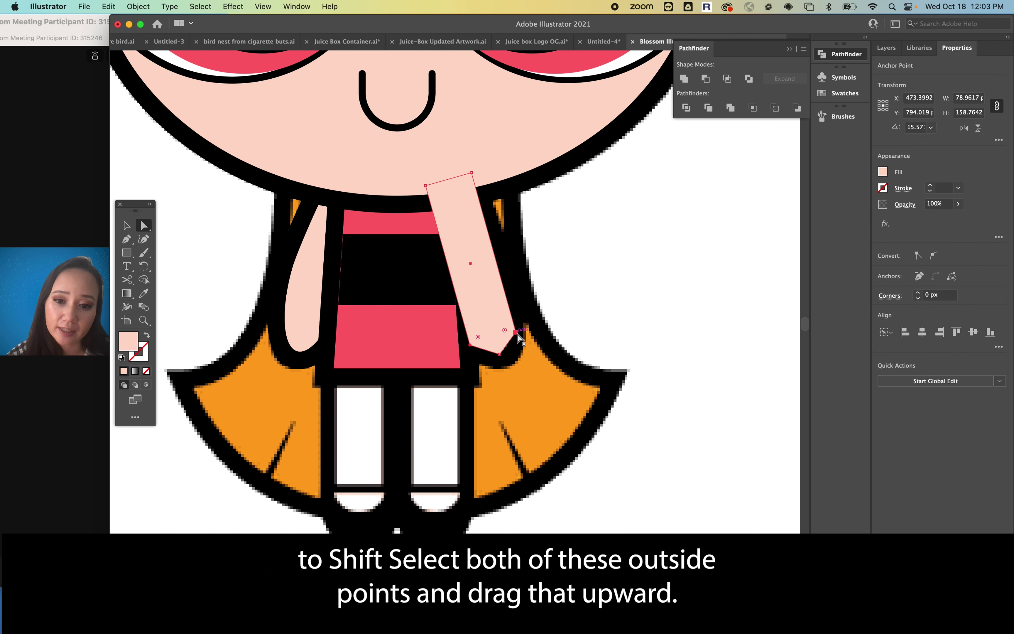
drag(517, 333, 513, 320)
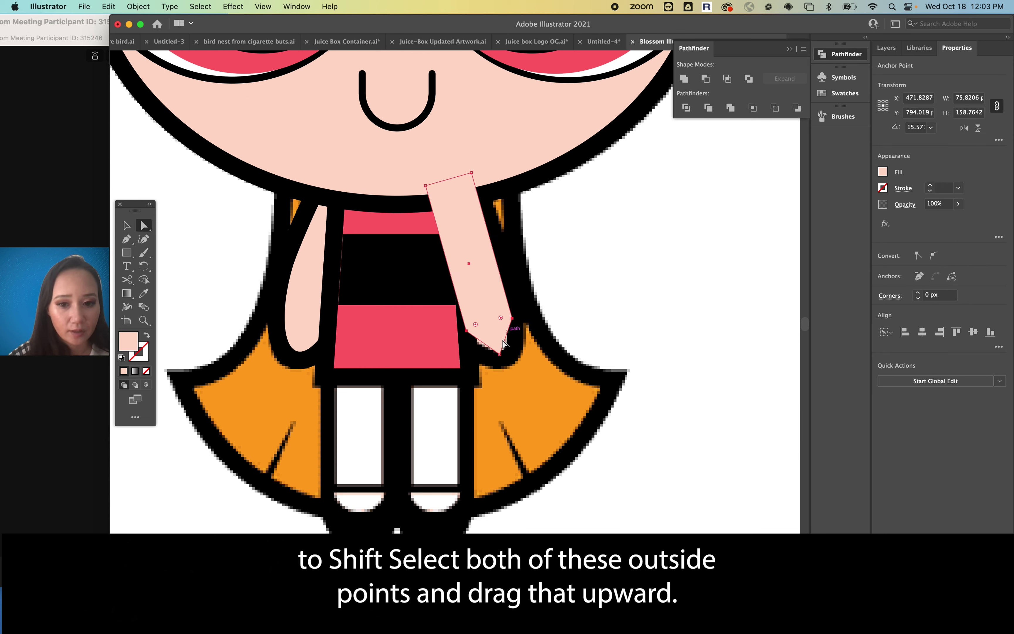
Try rounding the rectangular arm's three lower points by about 20 px, and undo the rounding
shift+click(502, 354)
drag(496, 344, 481, 251)
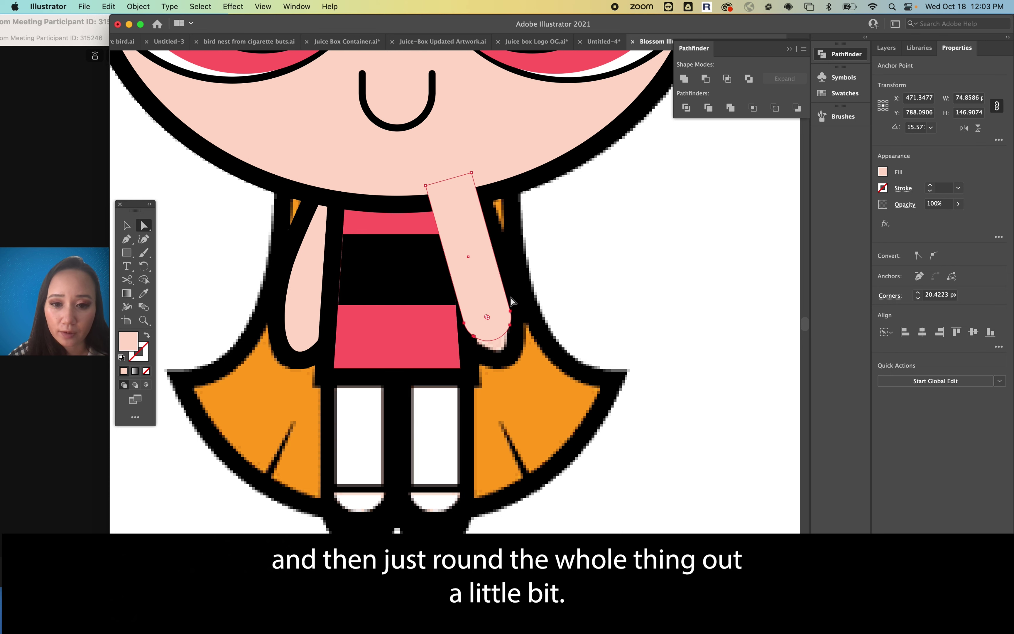
key(super+z)
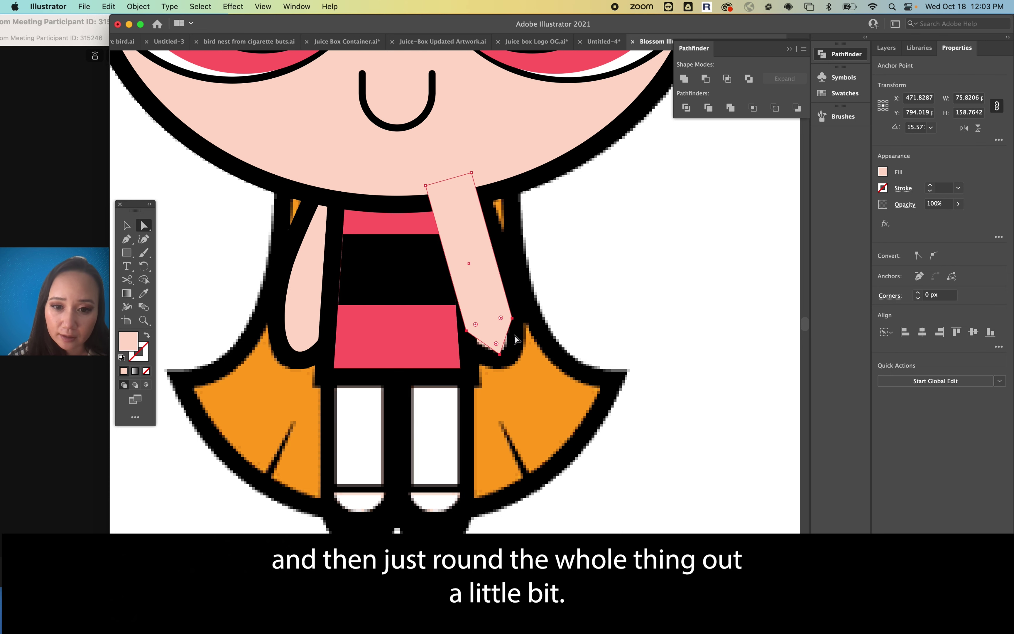
Add an anchor point on each slanted lower edge of the rectangular arm and move both outward to follow the reference hand
scroll(508, 338, up, 3)
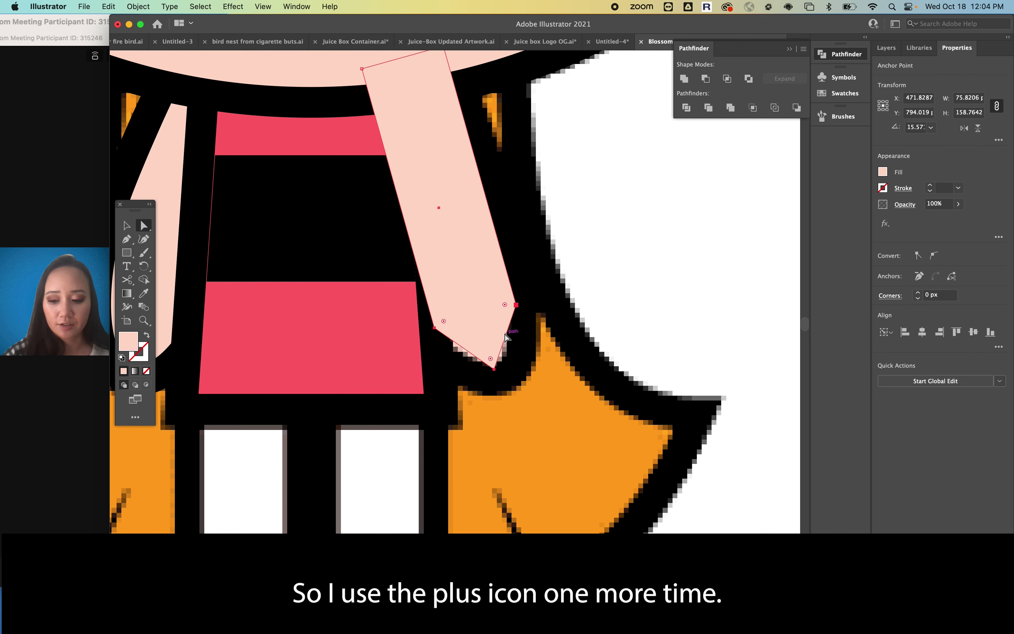
key(plus)
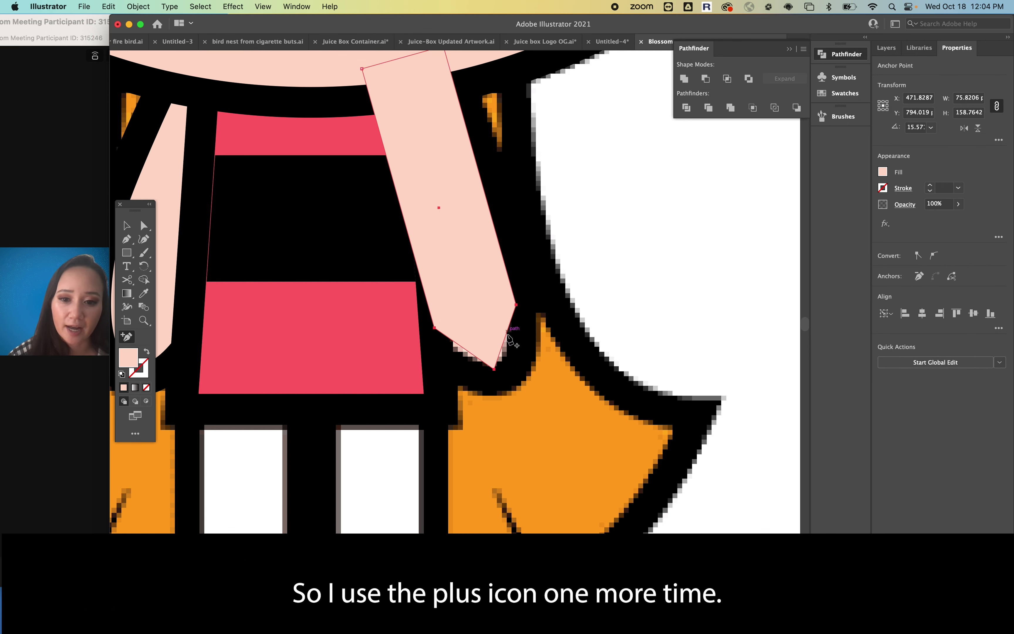
click(506, 334)
click(467, 350)
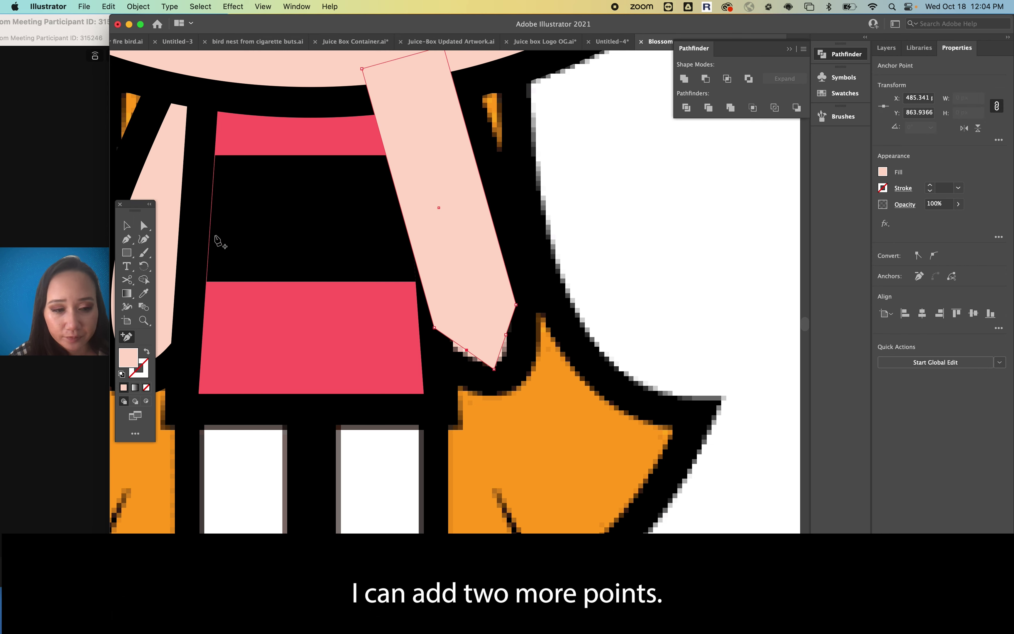
key(a)
drag(467, 350, 513, 342)
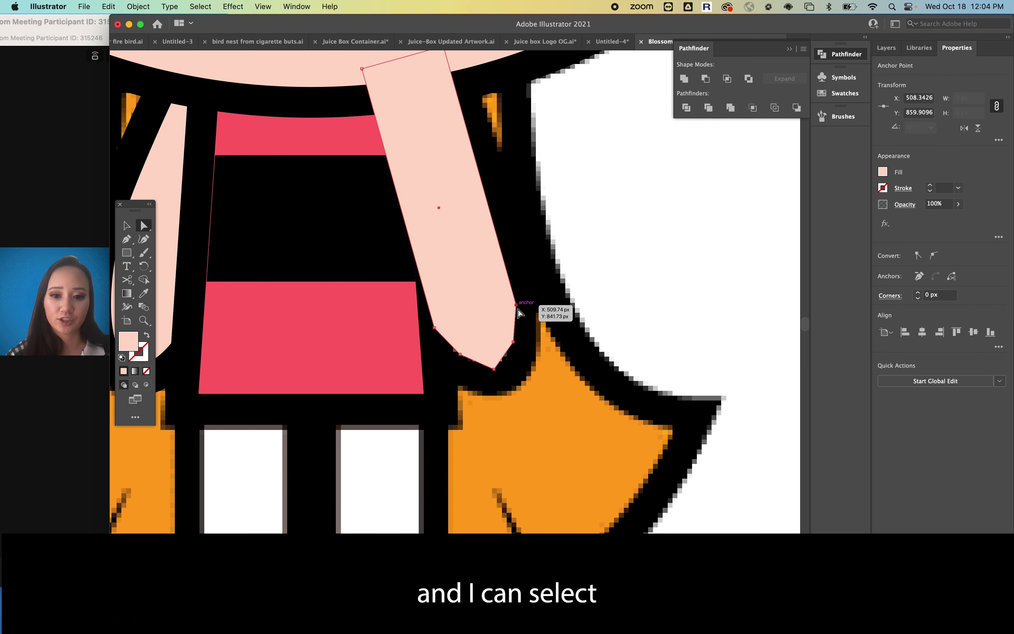
Select the lower anchor points of the rectangular arm and round their corners by about 15 px
shift+click(494, 367)
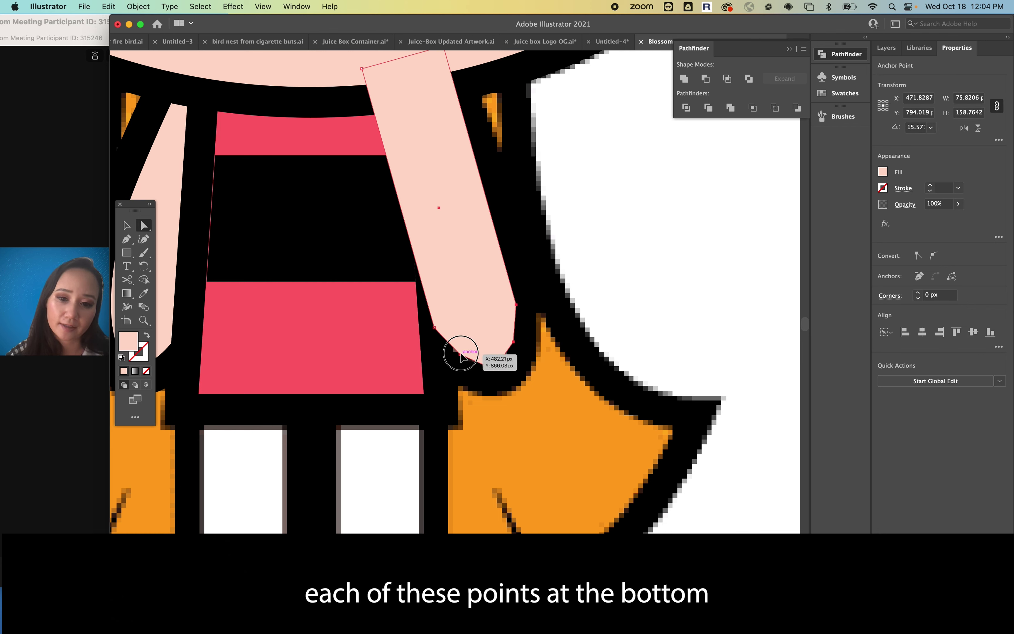
shift+click(435, 328)
drag(467, 345, 482, 143)
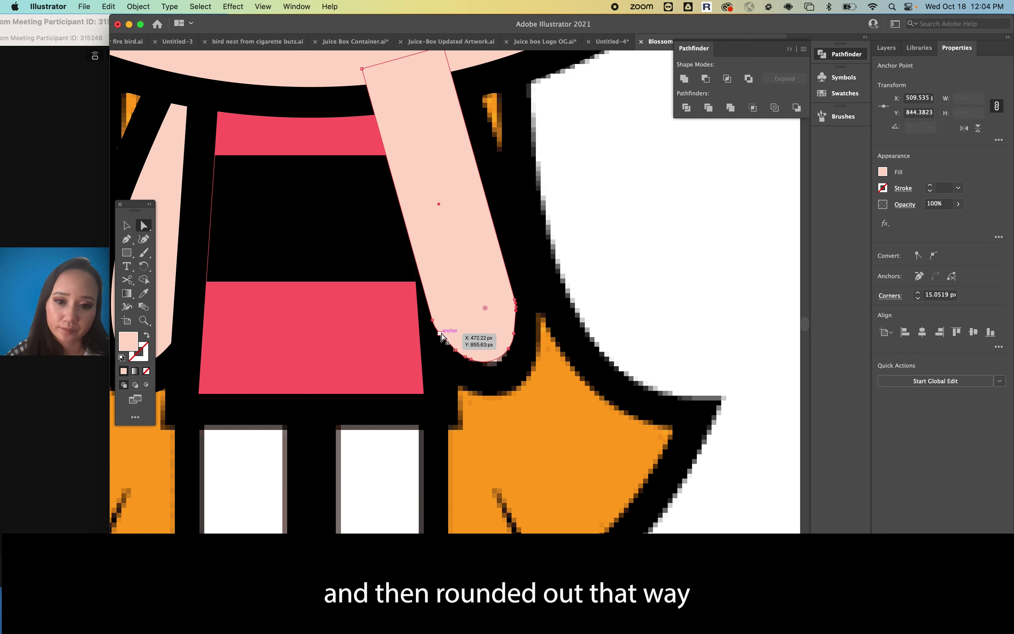
drag(484, 309, 341, 221)
click(600, 256)
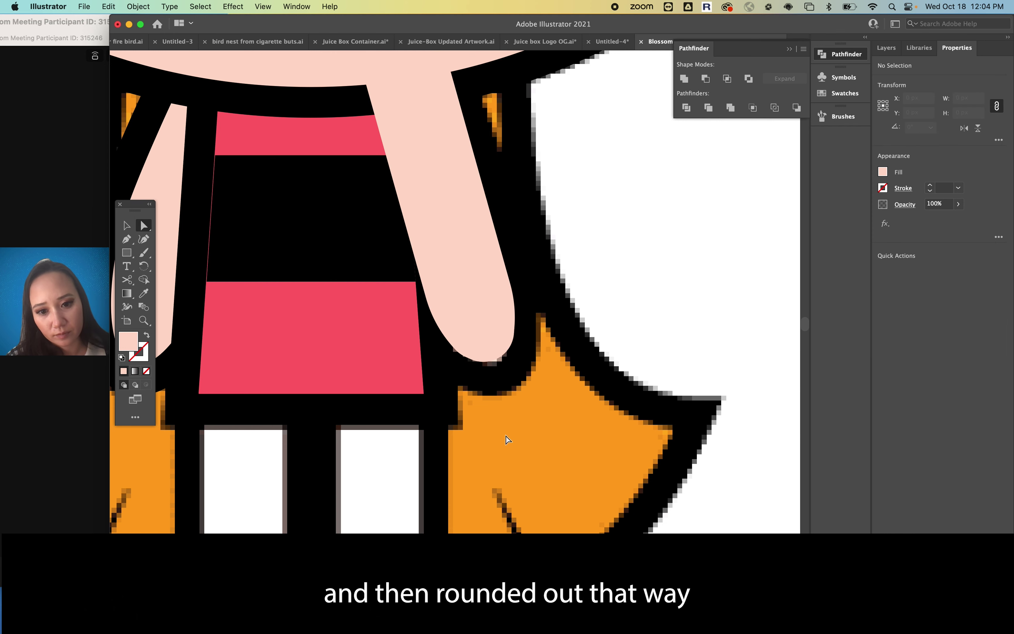
click(512, 347)
drag(536, 312, 334, 244)
click(545, 319)
Delete the arm made from the rectangle
key(super+minus)
key(v)
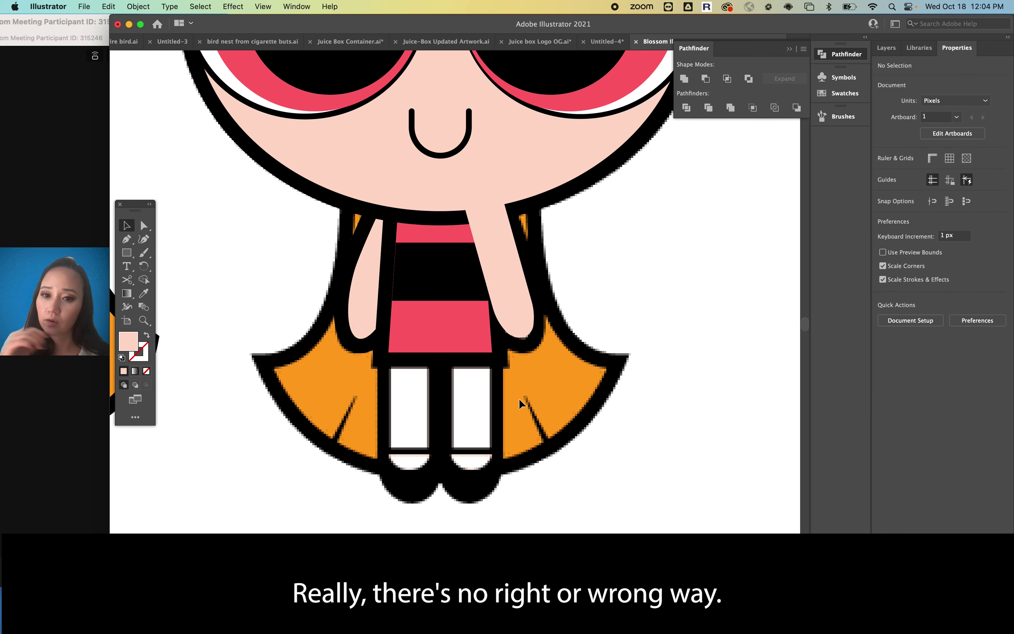
click(515, 318)
key(Delete)
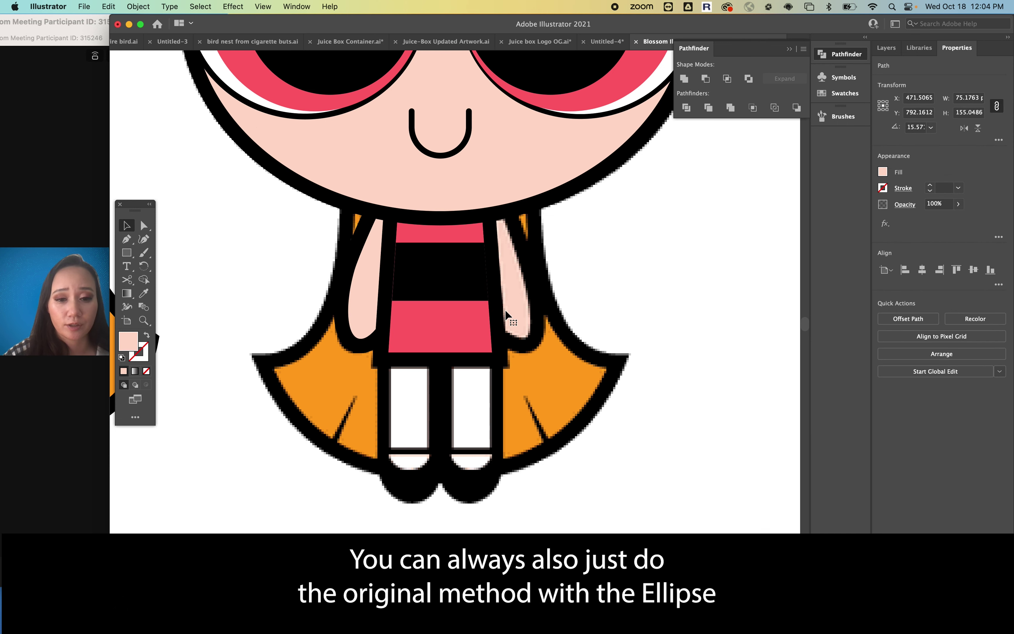
Duplicate the outlined ellipse arm to the dress's other side, flip the copy horizontally and position it over the reference arm
click(356, 316)
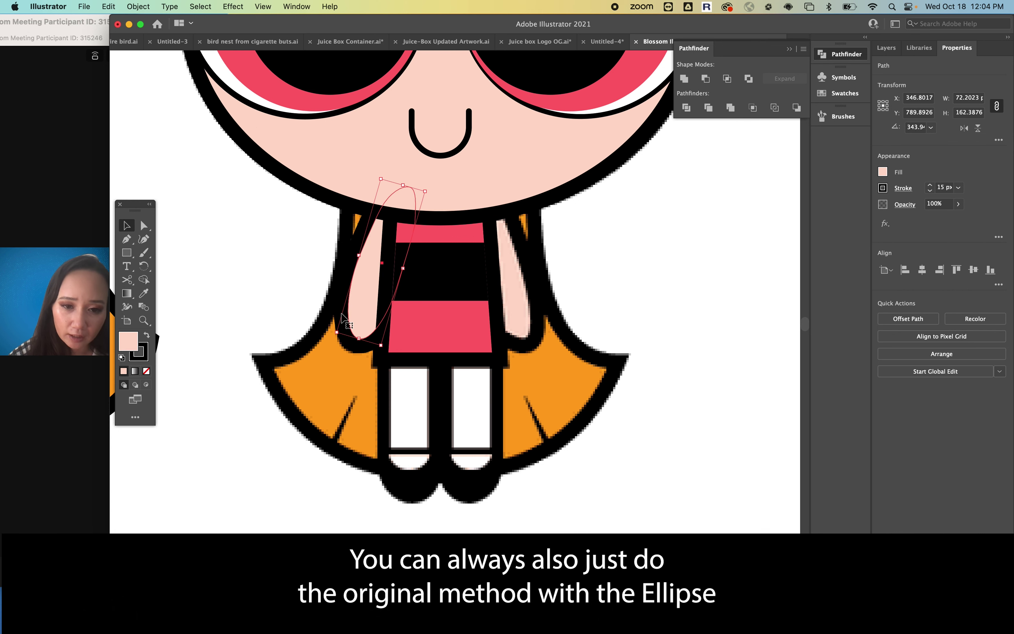
drag(364, 311, 581, 314)
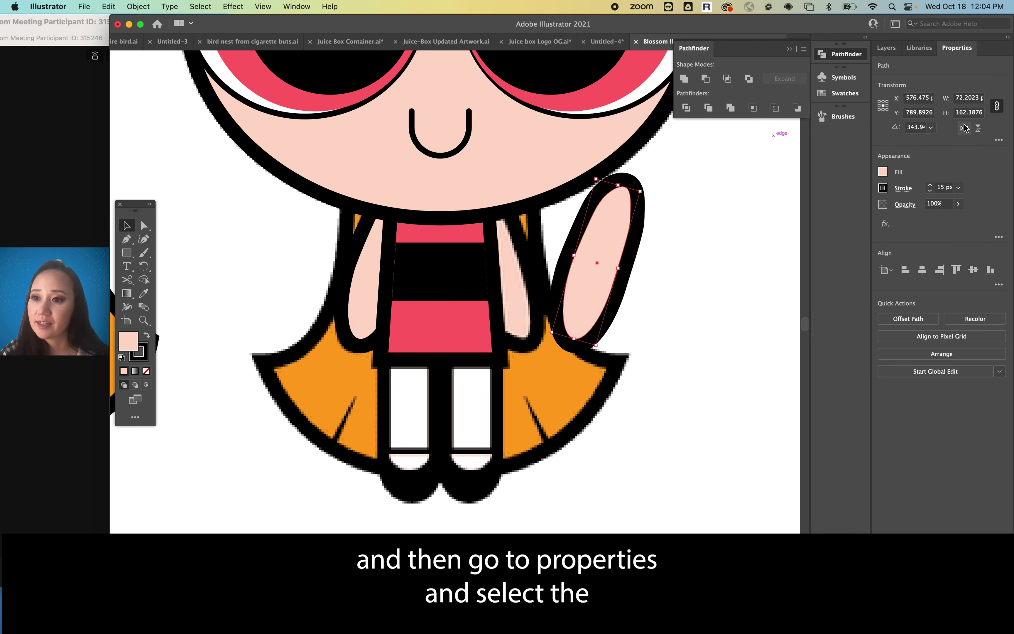
click(964, 128)
drag(600, 284, 504, 284)
key(super+minus)
click(613, 269)
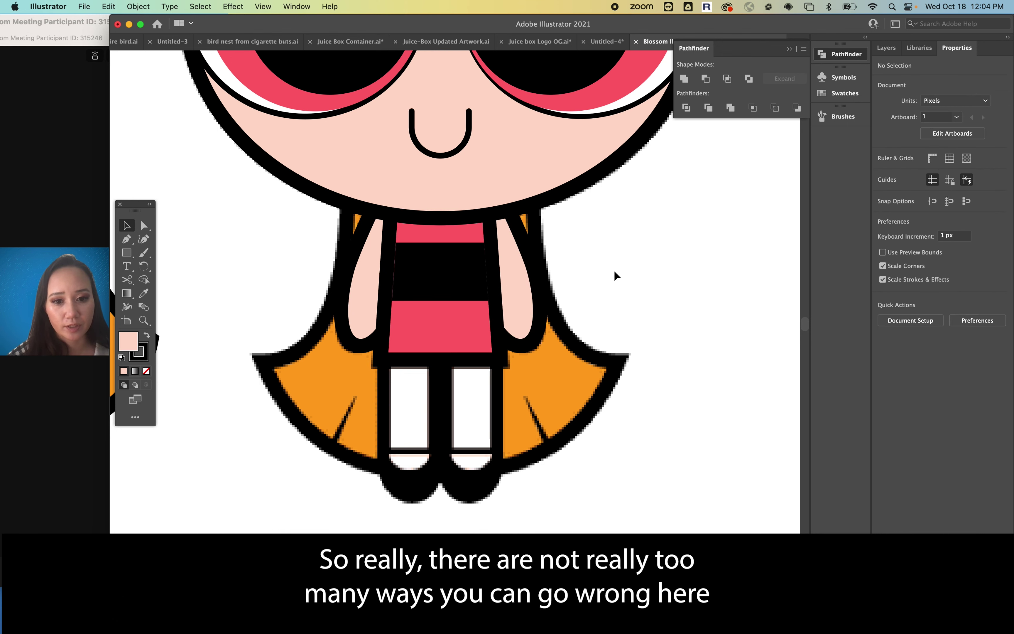
key(super+minus)
key(super+minus)
scroll(611, 270, up, 4)
scroll(611, 270, right, 2)
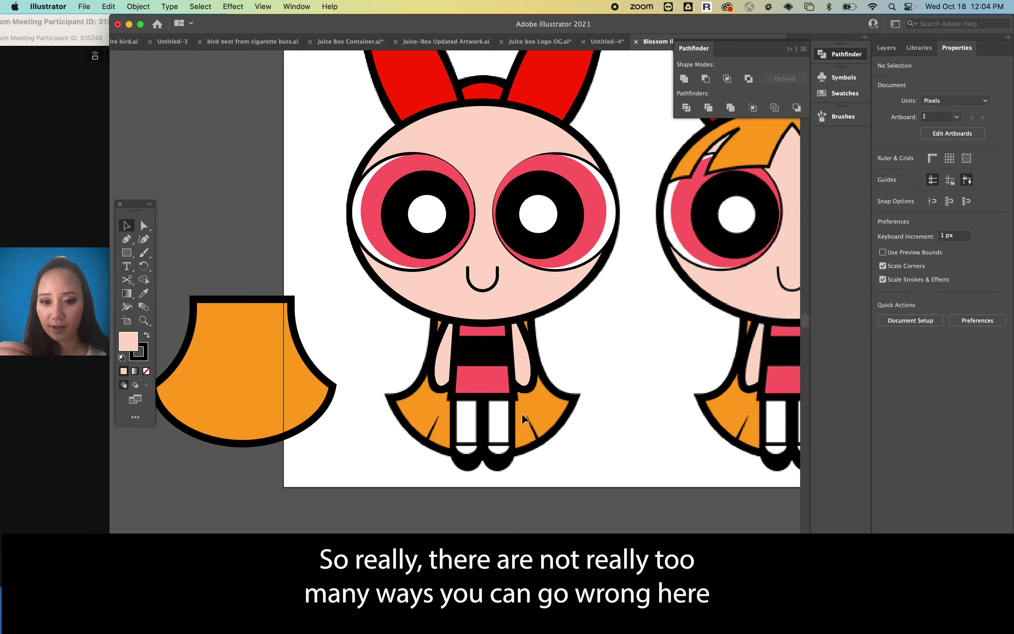
Sample the stocking's white and draw a white rectangle about 43 × 86 px over the reference's left stocking
scroll(522, 413, down, 5)
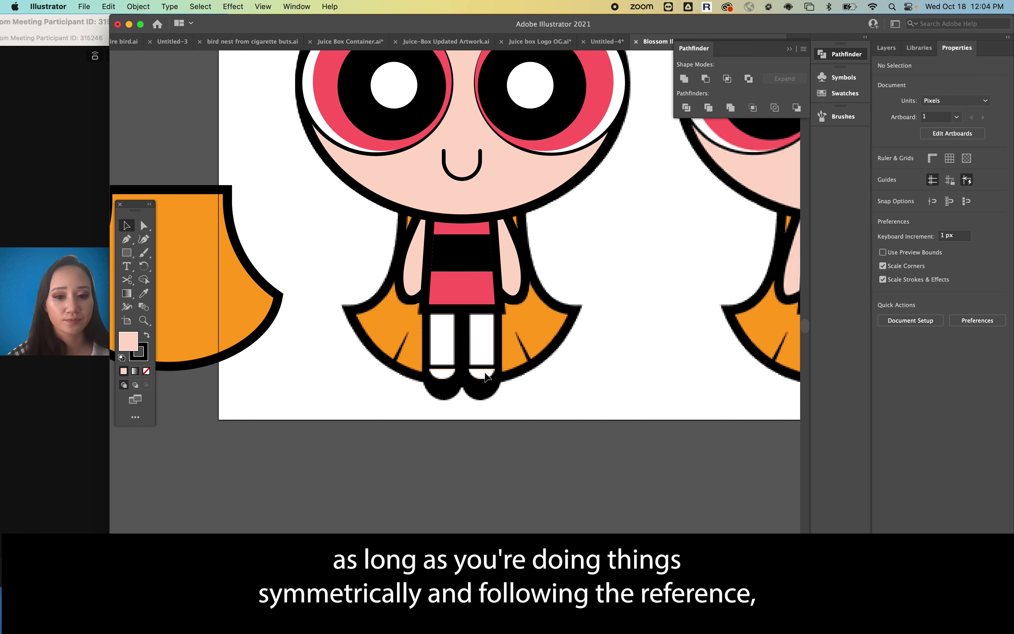
scroll(470, 327, up, 5)
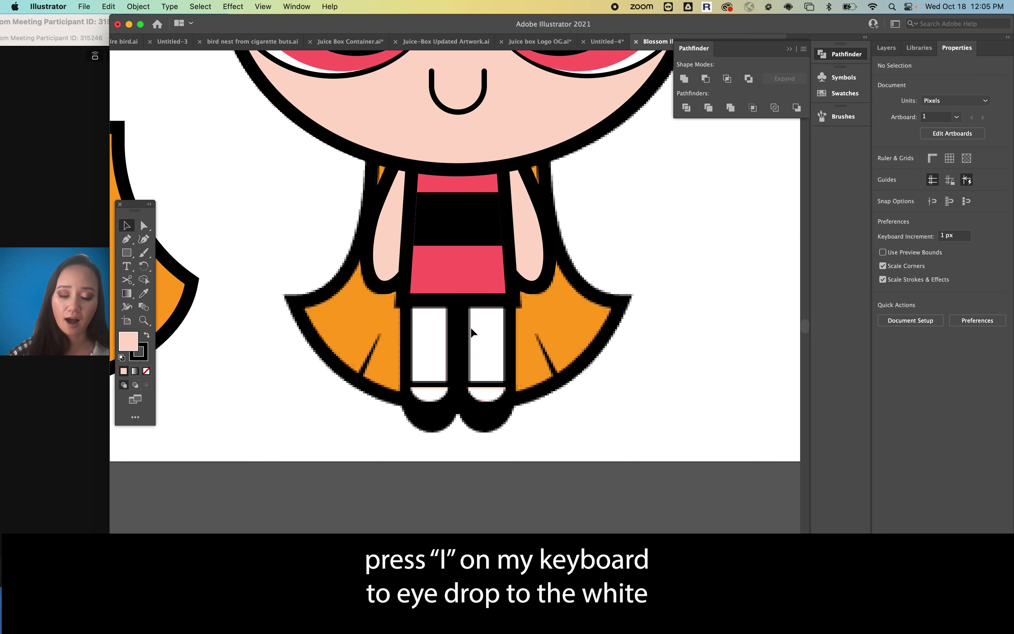
key(i)
click(416, 342)
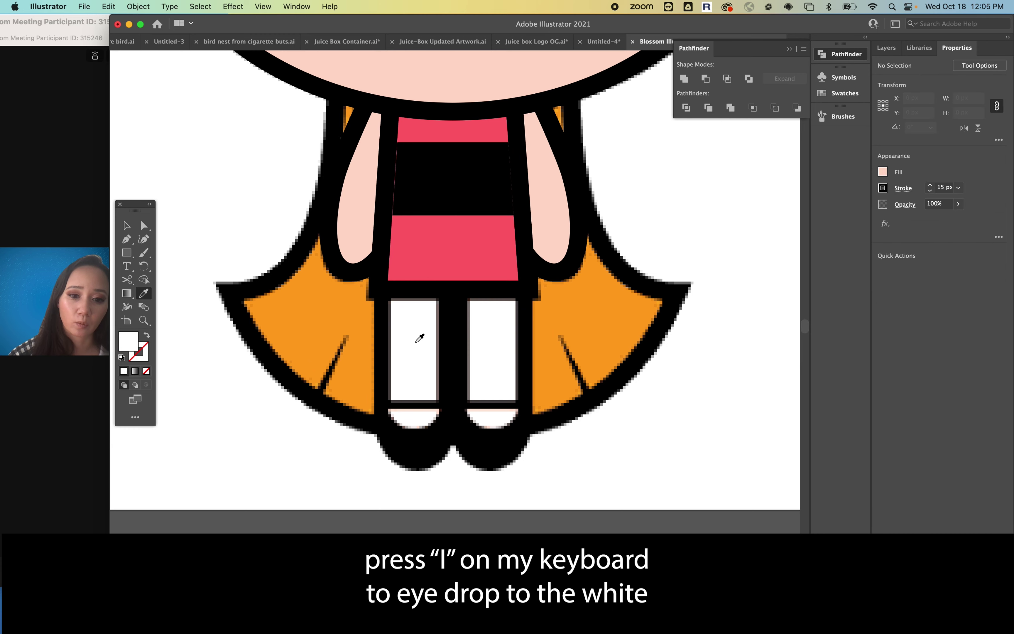
scroll(416, 341, down, 3)
scroll(420, 338, up, 2)
key(m)
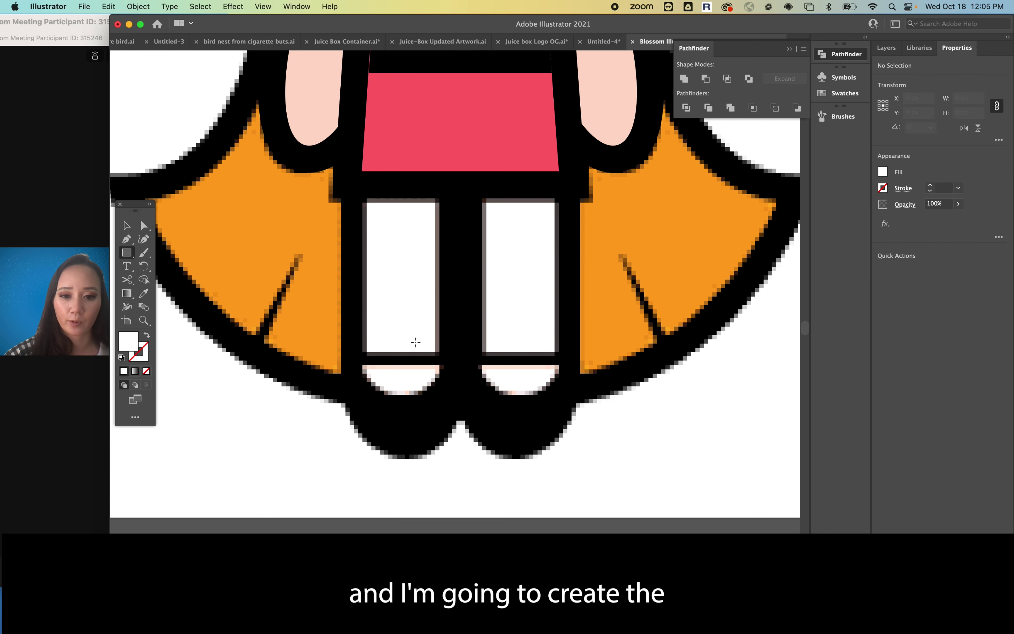
mouse_move(364, 200)
mouse_down()
mouse_move(394, 308)
mouse_move(415, 340)
mouse_move(439, 353)
mouse_up()
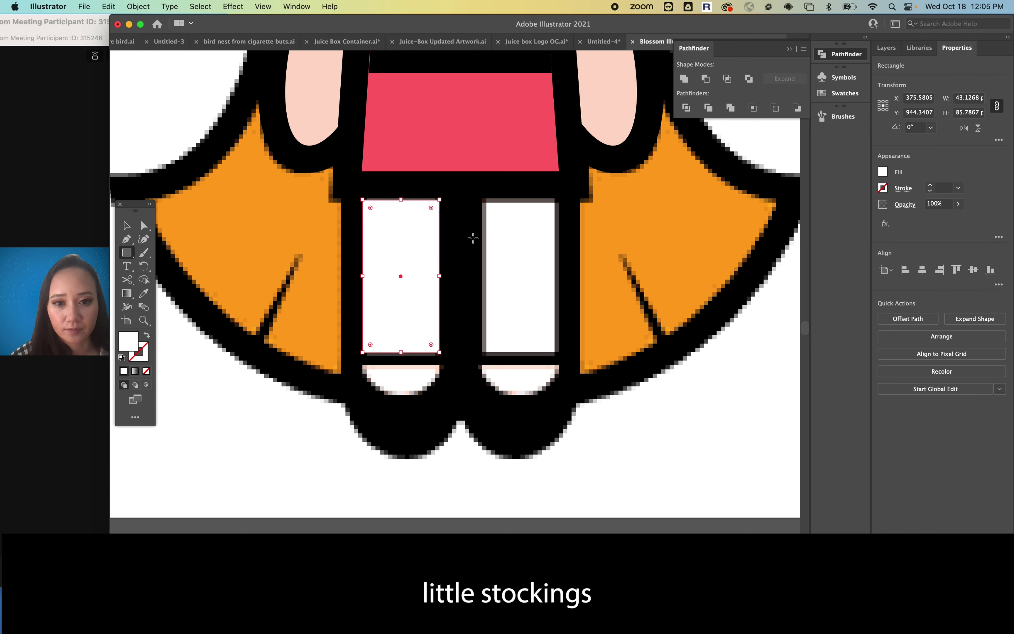
Duplicate the white stocking rectangle straight across onto the reference's right leg, keeping both level
click(127, 227)
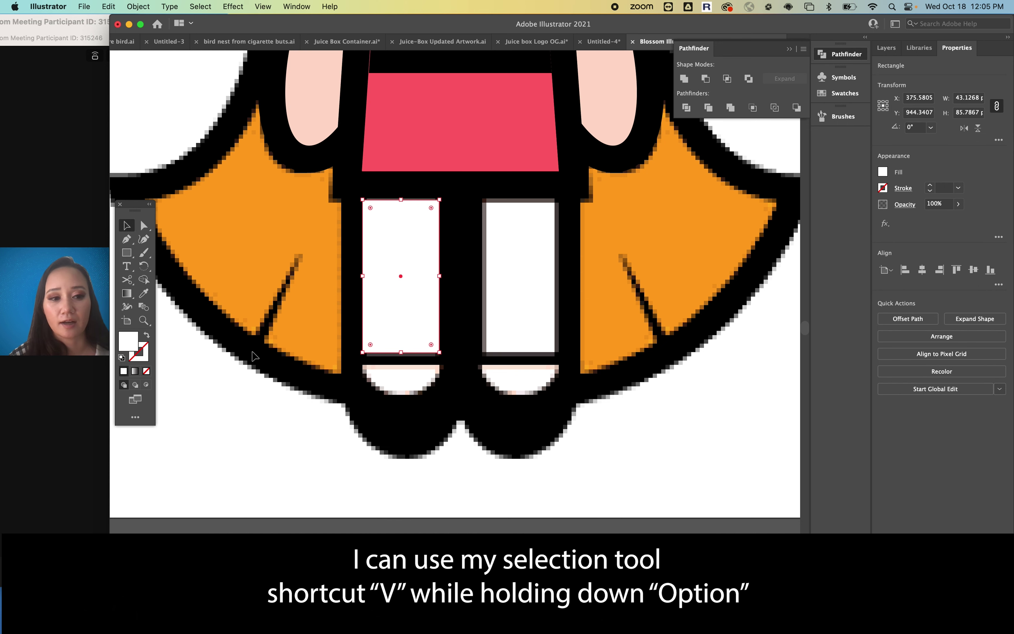
click(392, 275)
drag(395, 277, 513, 276)
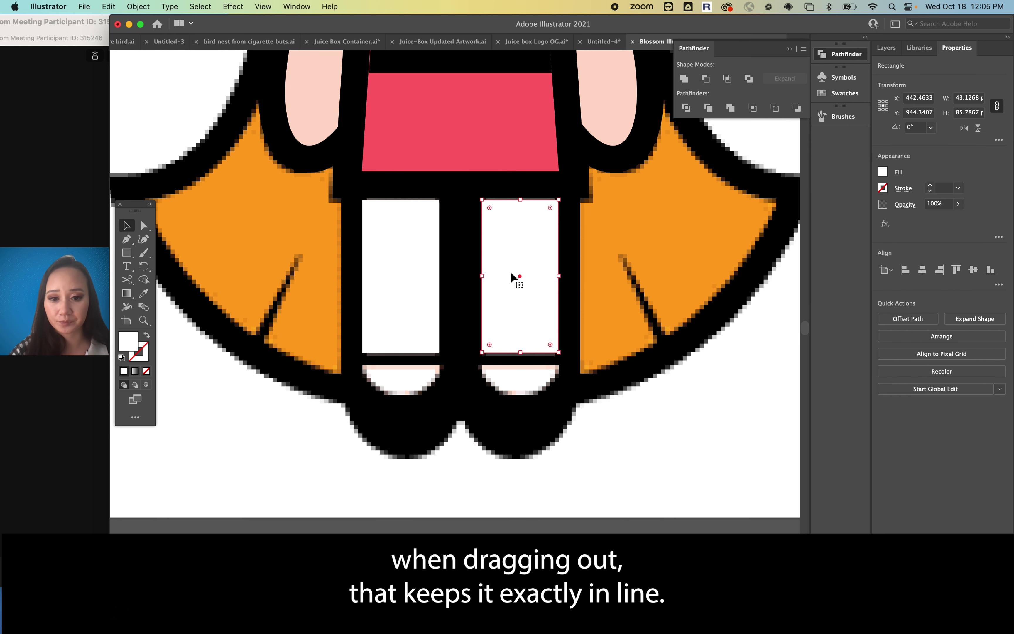
click(508, 283)
mouse_move(508, 284)
mouse_down()
mouse_move(501, 272)
mouse_move(515, 276)
mouse_up()
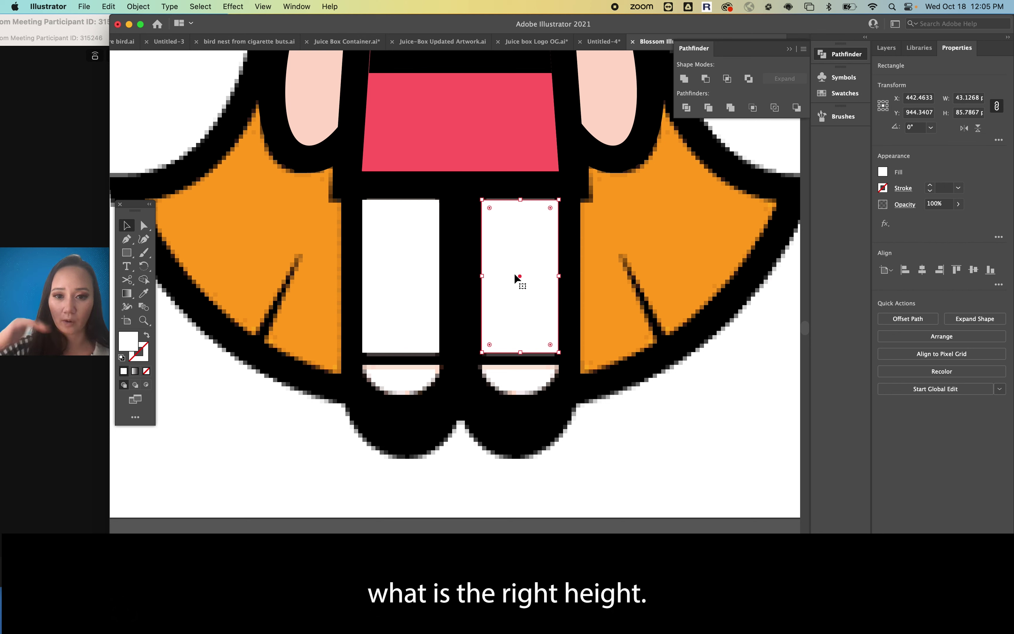
drag(622, 327, 406, 255)
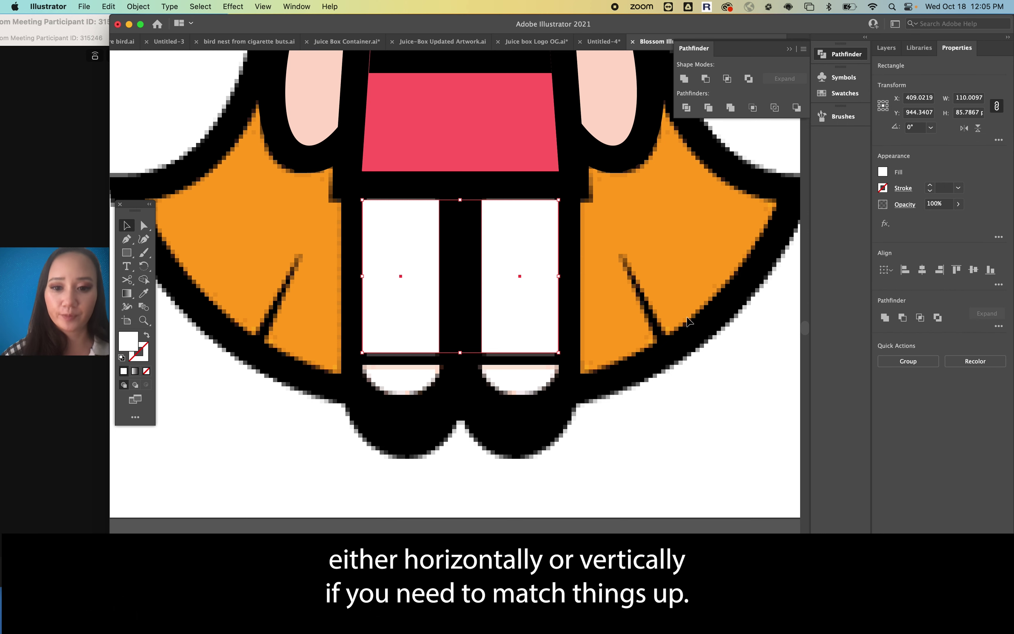
click(557, 428)
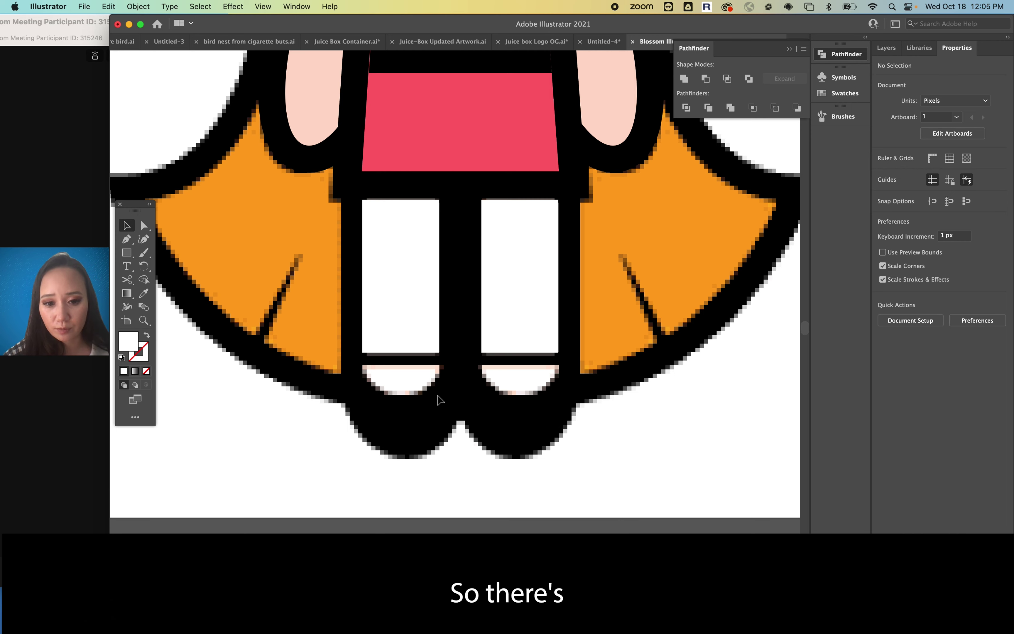
Draw a white rectangle about 43 × 17 px over the left foot and round its two lower corners fully
scroll(437, 396, down, 2)
scroll(436, 395, up, 3)
scroll(359, 294, up, 4)
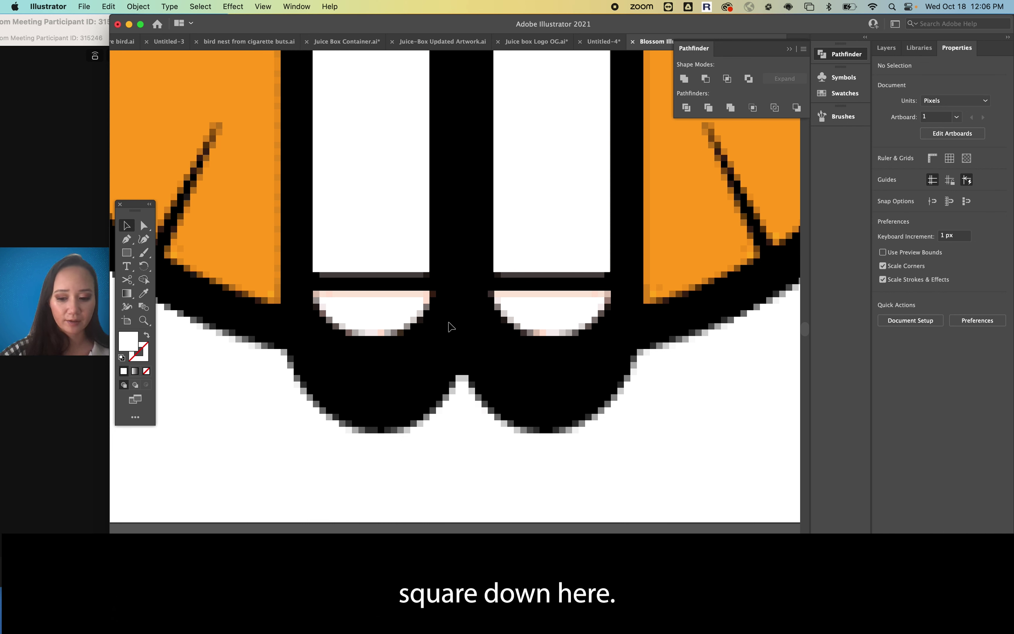
key(m)
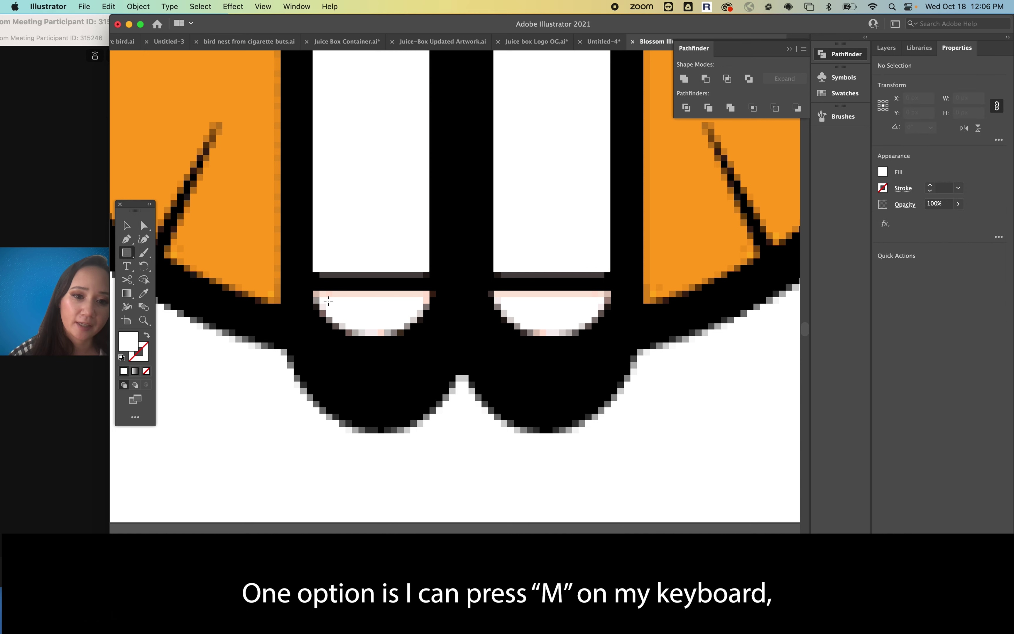
drag(313, 291, 427, 335)
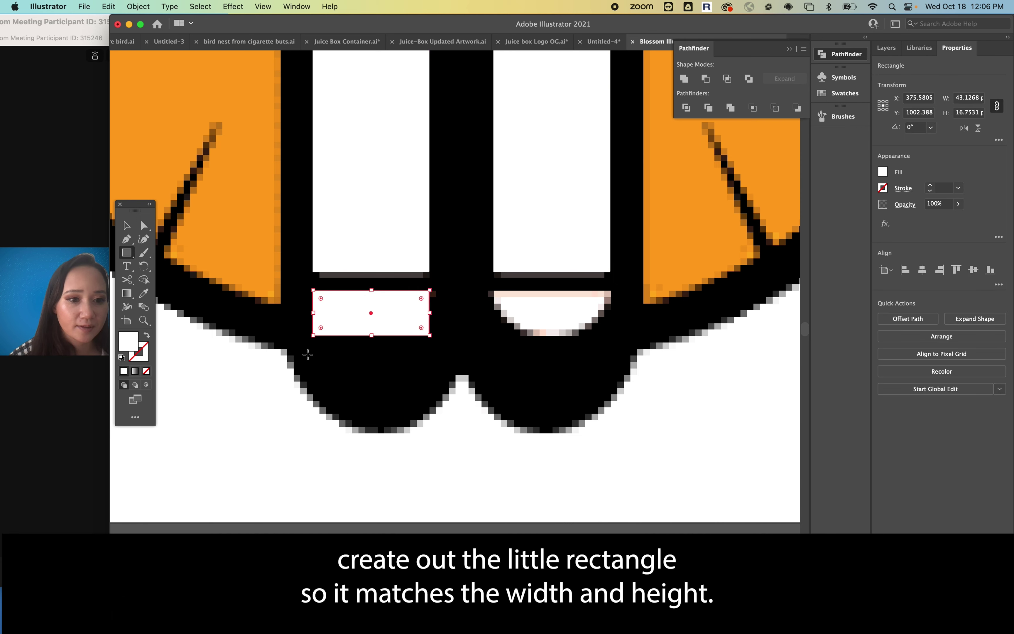
click(141, 227)
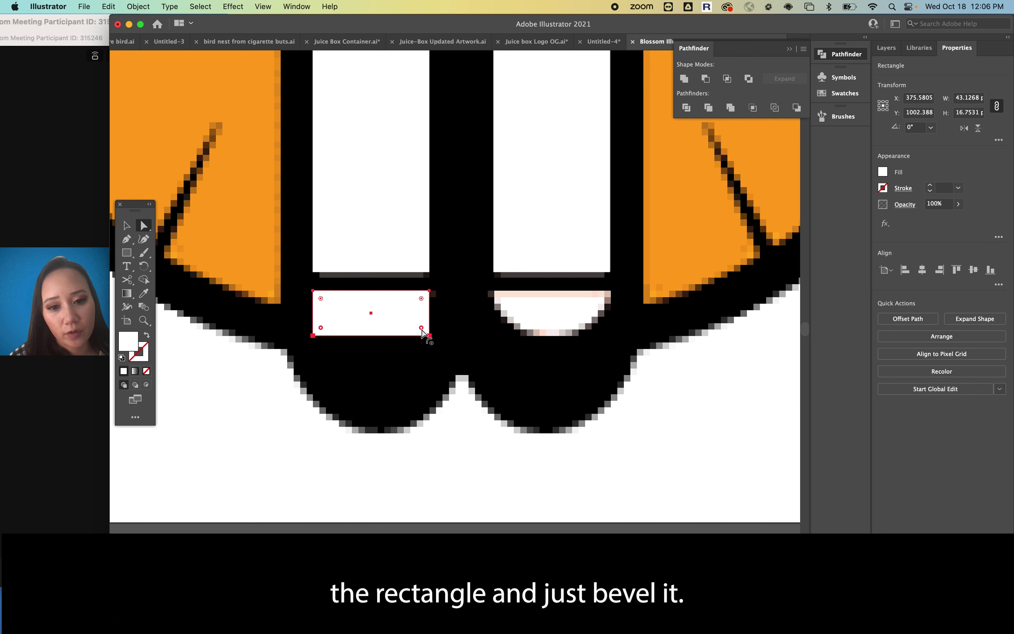
drag(421, 328, 373, 174)
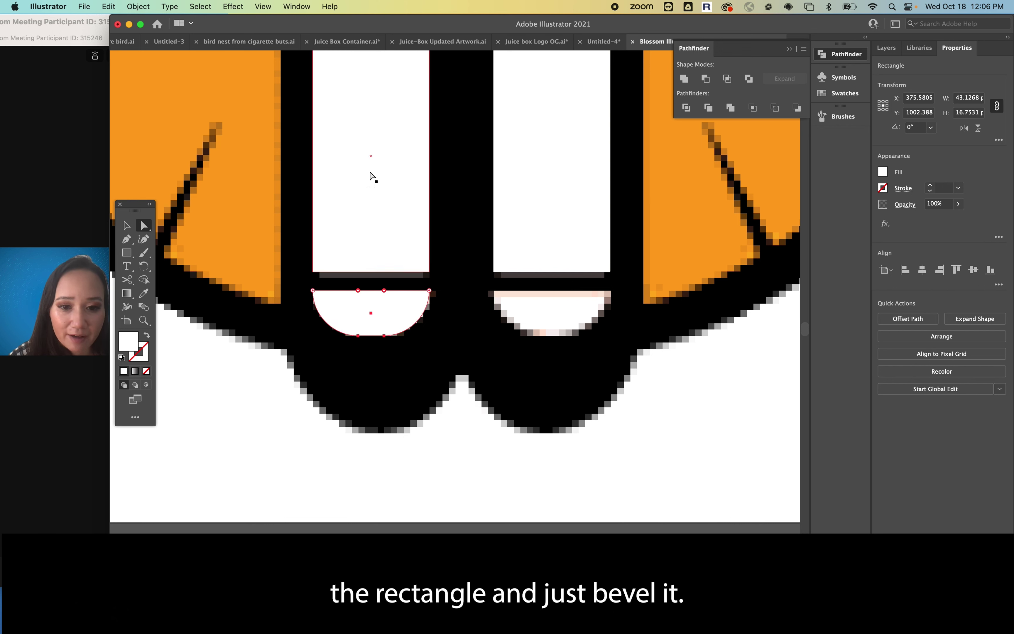
click(424, 370)
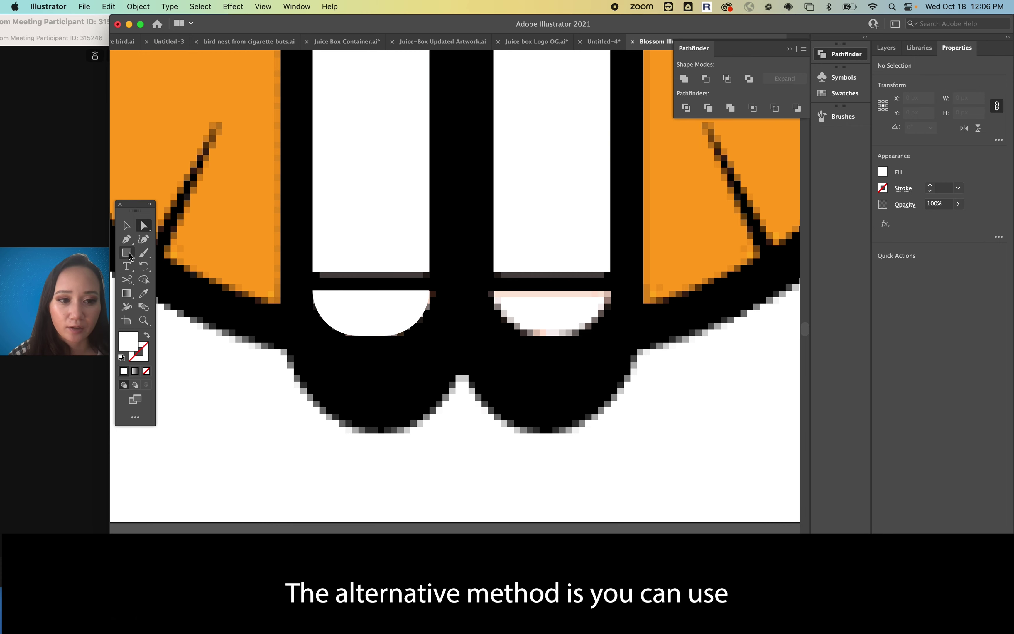
Draw a white ellipse about 46 × 32 px over the right foot, matching its bottom curve
drag(126, 253, 154, 259)
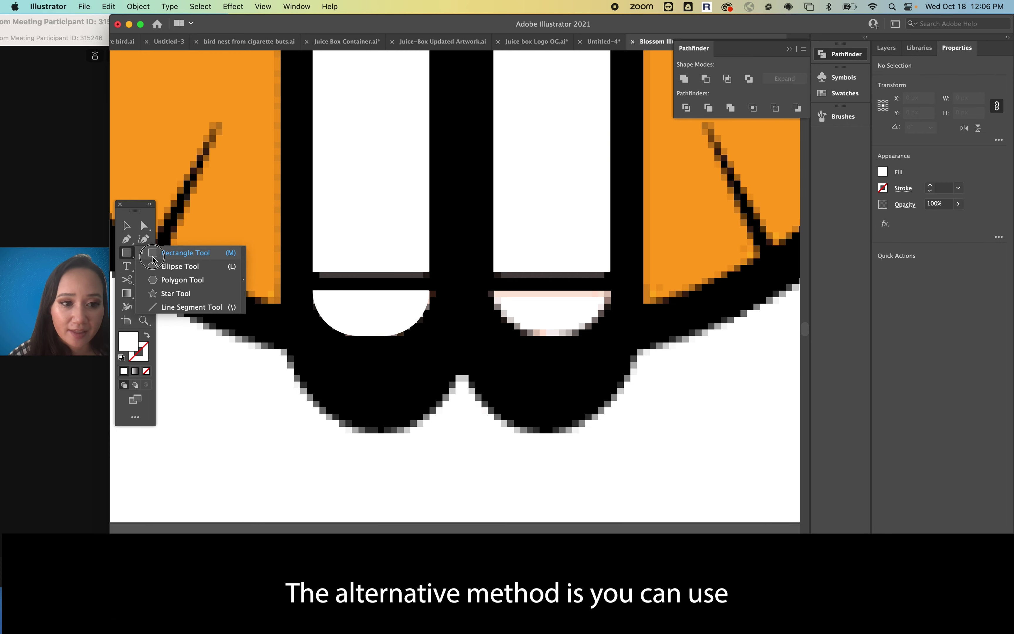
click(180, 266)
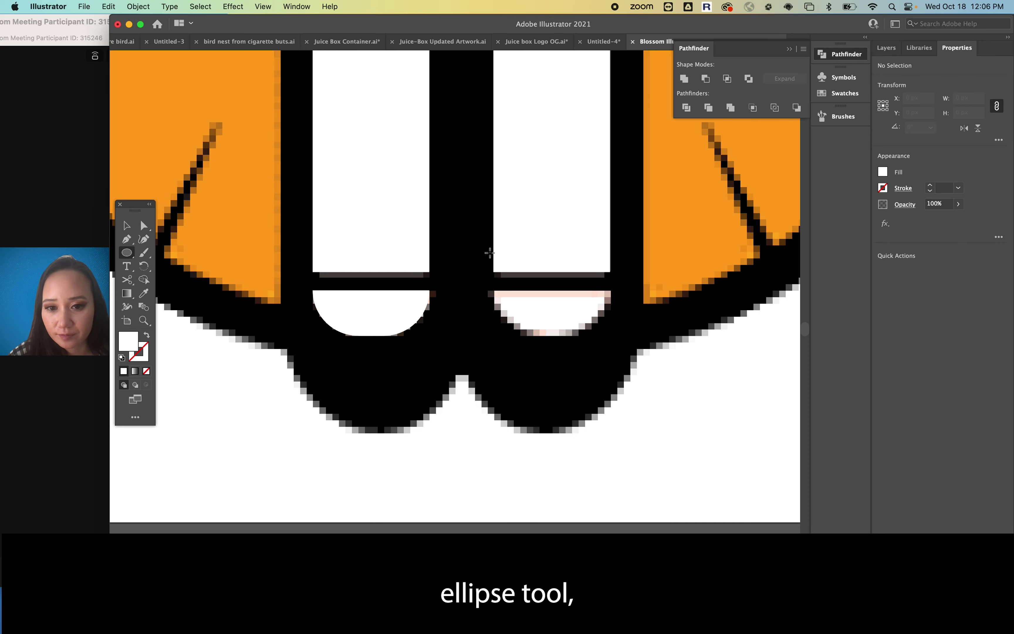
drag(490, 252, 613, 338)
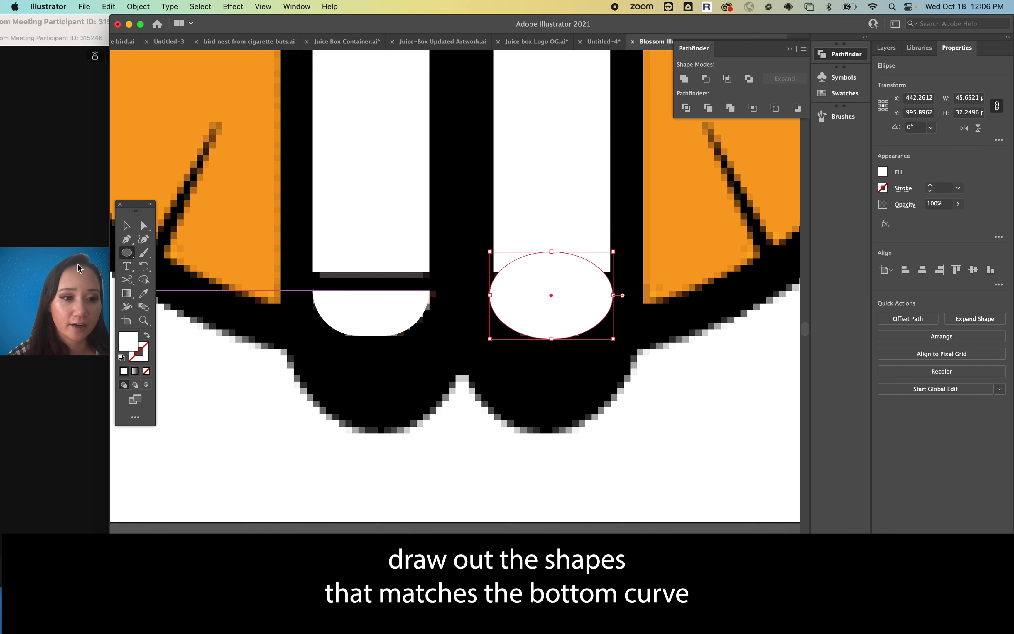
click(127, 227)
Draw a rectangle about 68 × 31 px over the ellipse's upper half and subtract it with Minus Front
click(127, 252)
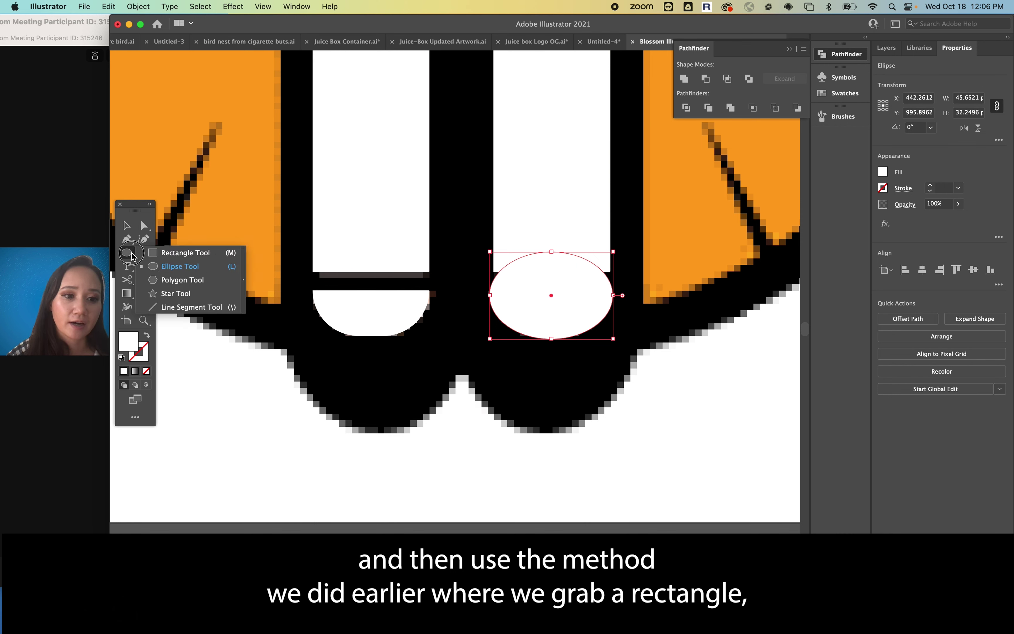
click(183, 257)
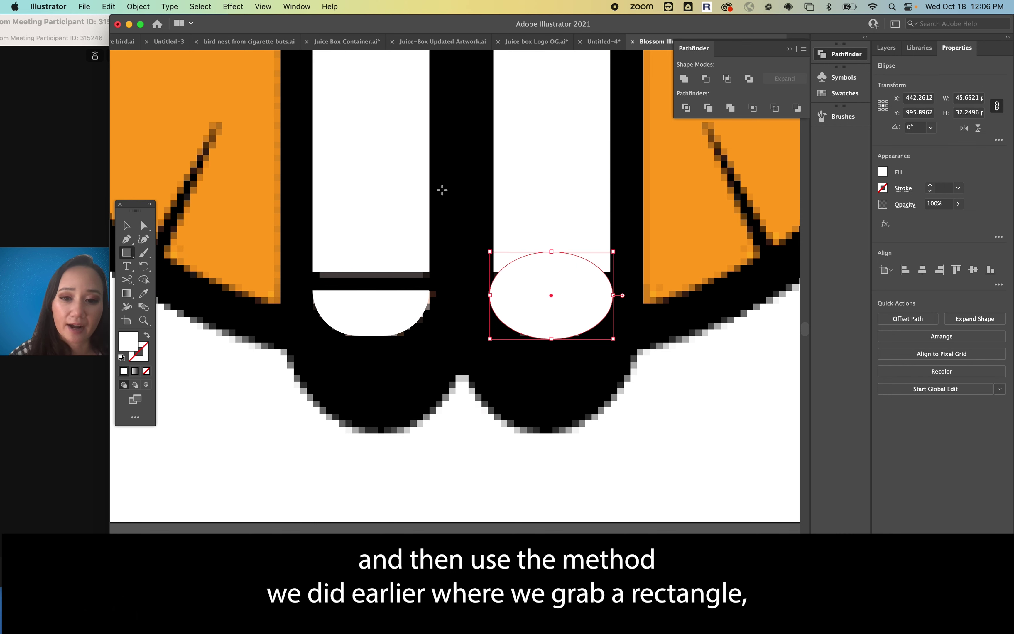
drag(453, 206, 637, 289)
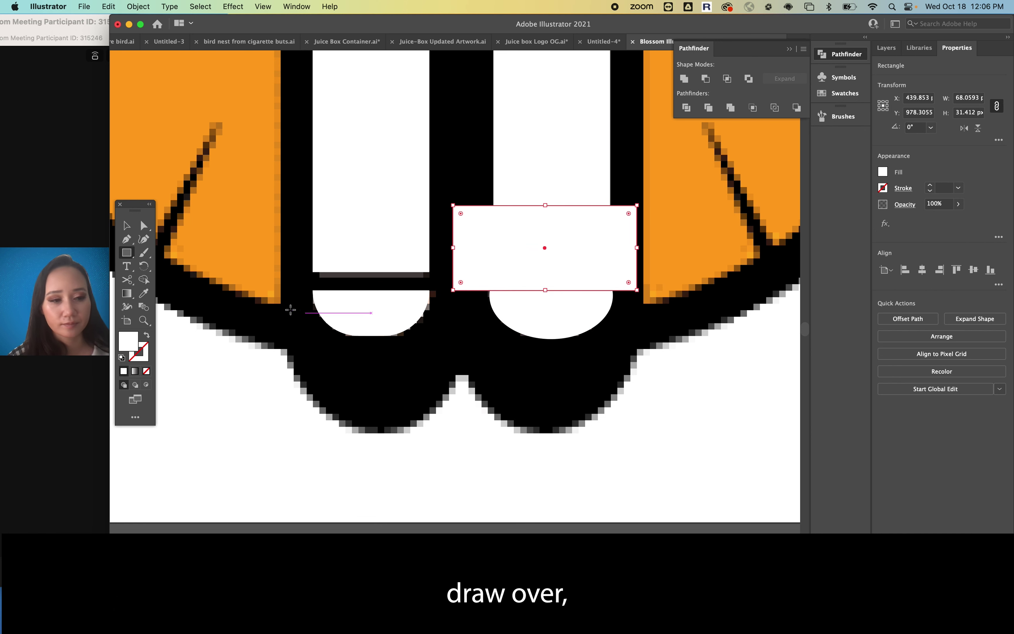
click(128, 227)
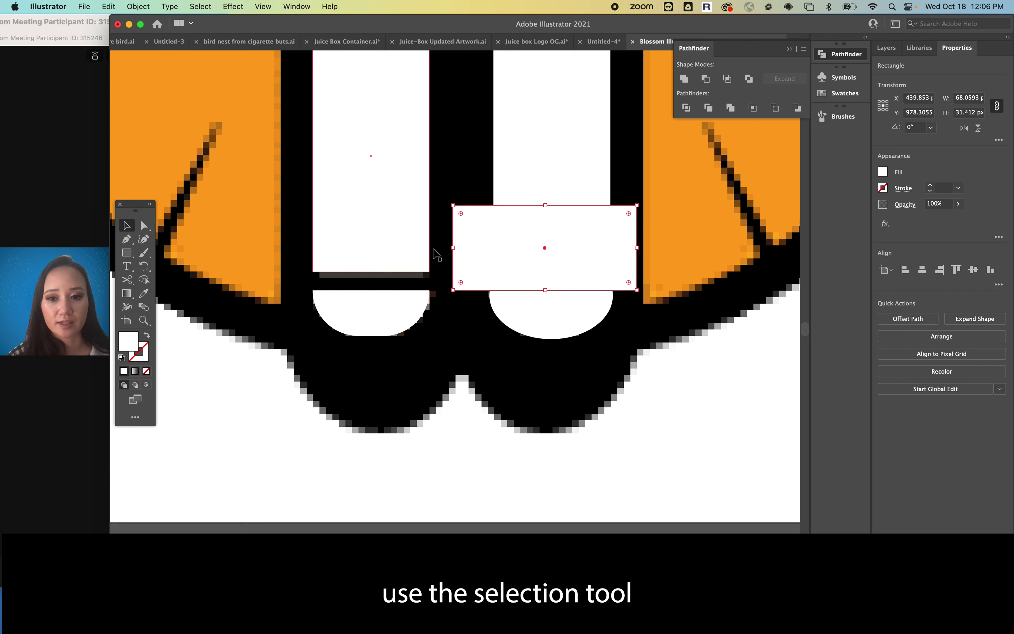
shift+click(547, 320)
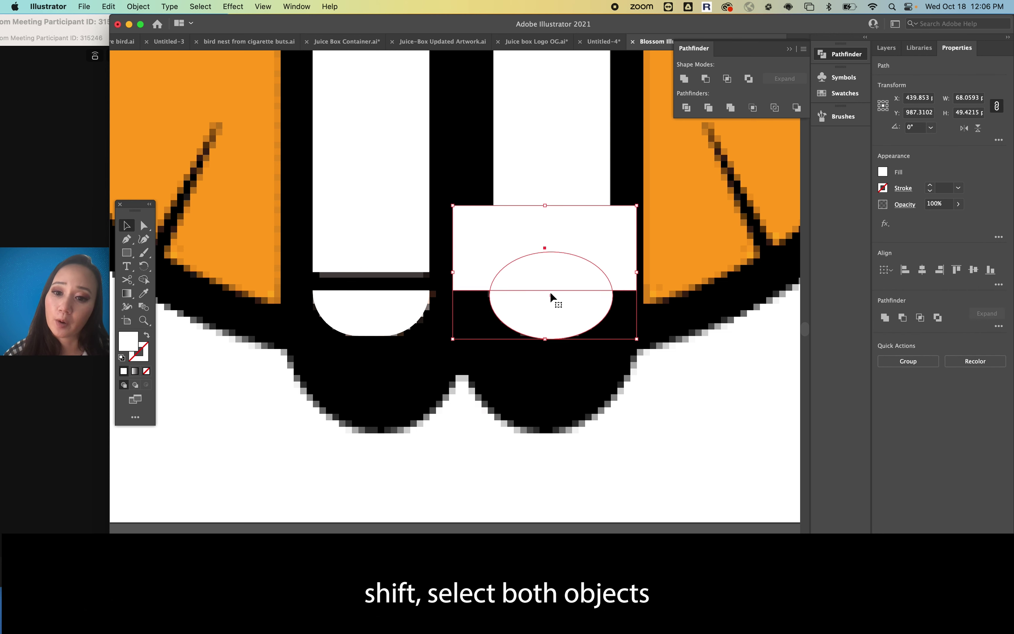
click(706, 79)
click(627, 382)
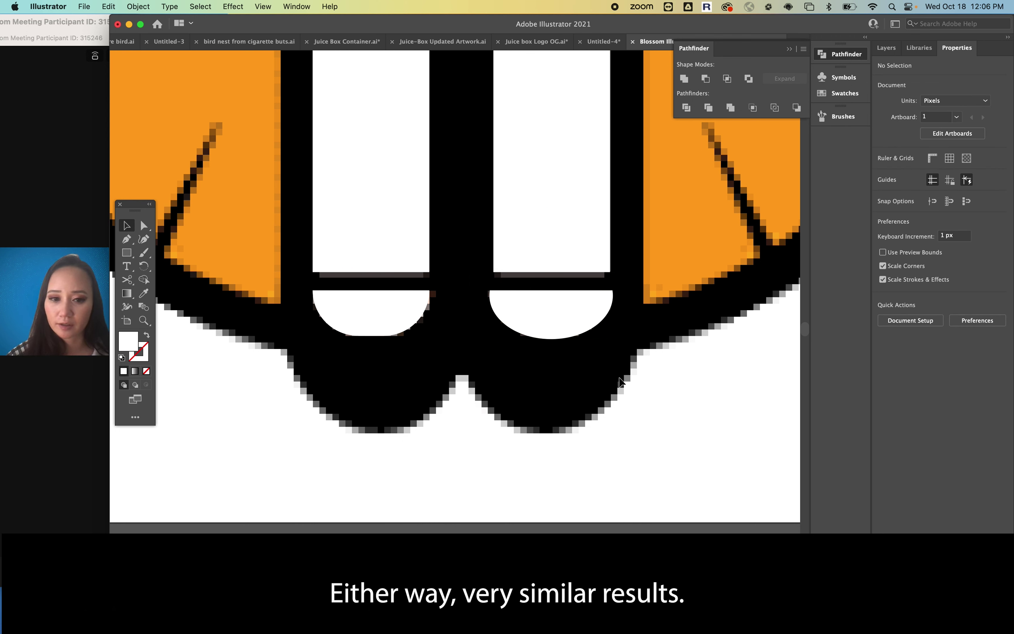
Replace the cut ellipse on the right foot with a level duplicate of the left foot's rounded rectangle
click(560, 320)
click(379, 316)
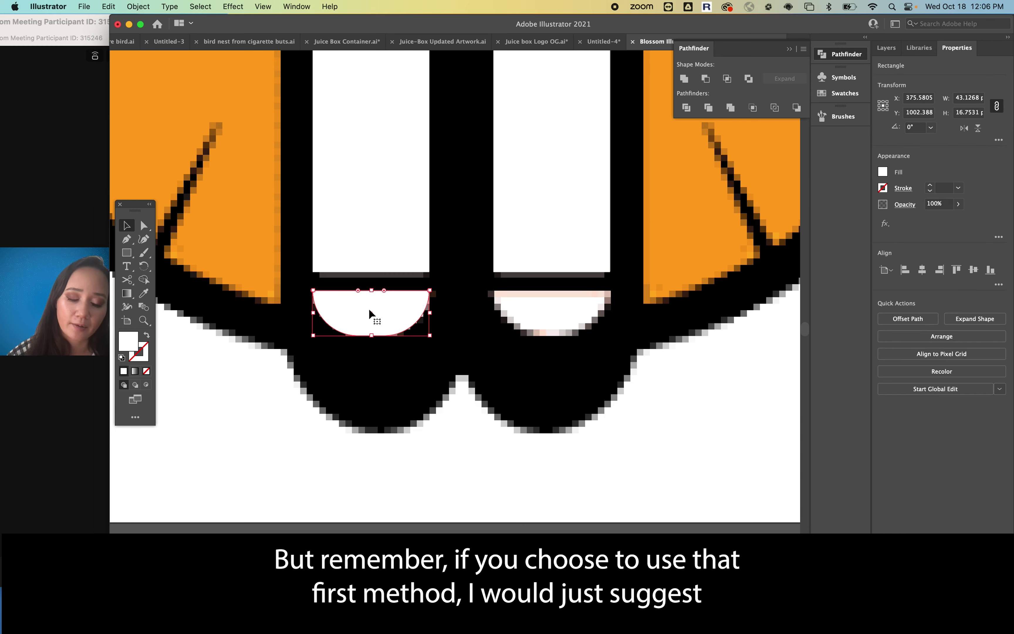
drag(370, 314, 553, 311)
click(525, 390)
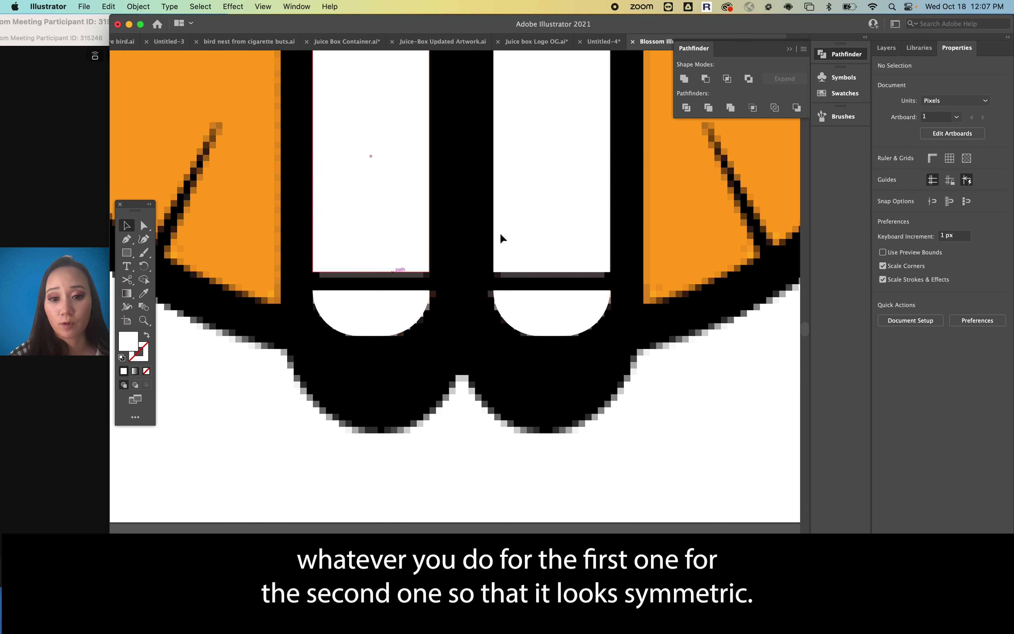
Draw a black rectangle about 67 × 157 px over the left leg and shoe, and round its lower corners fully
scroll(588, 310, up, 3)
scroll(585, 319, down, 1)
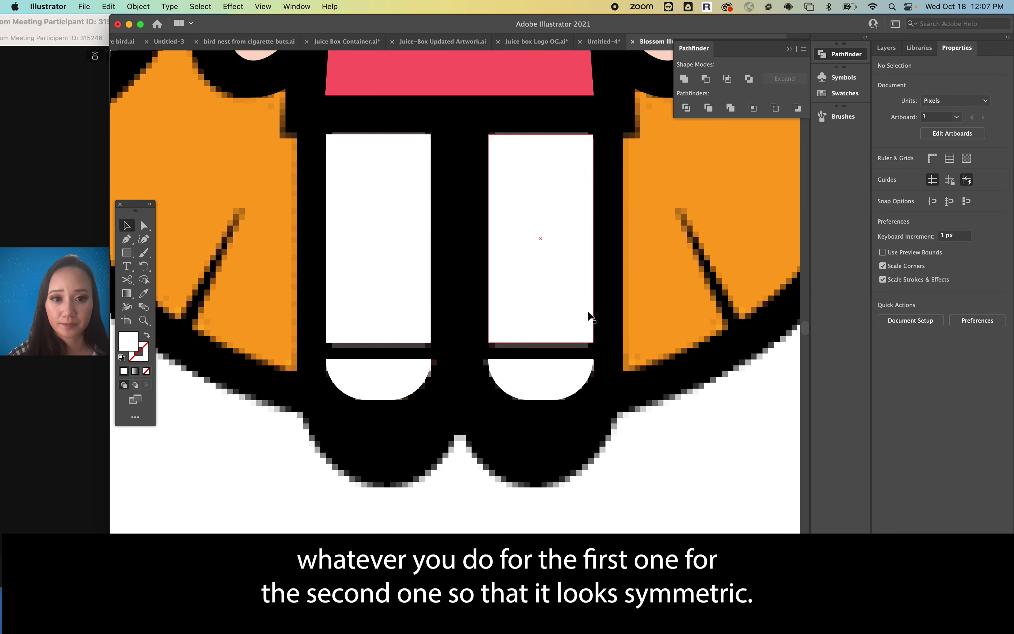
scroll(448, 300, down, 2)
scroll(449, 300, up, 2)
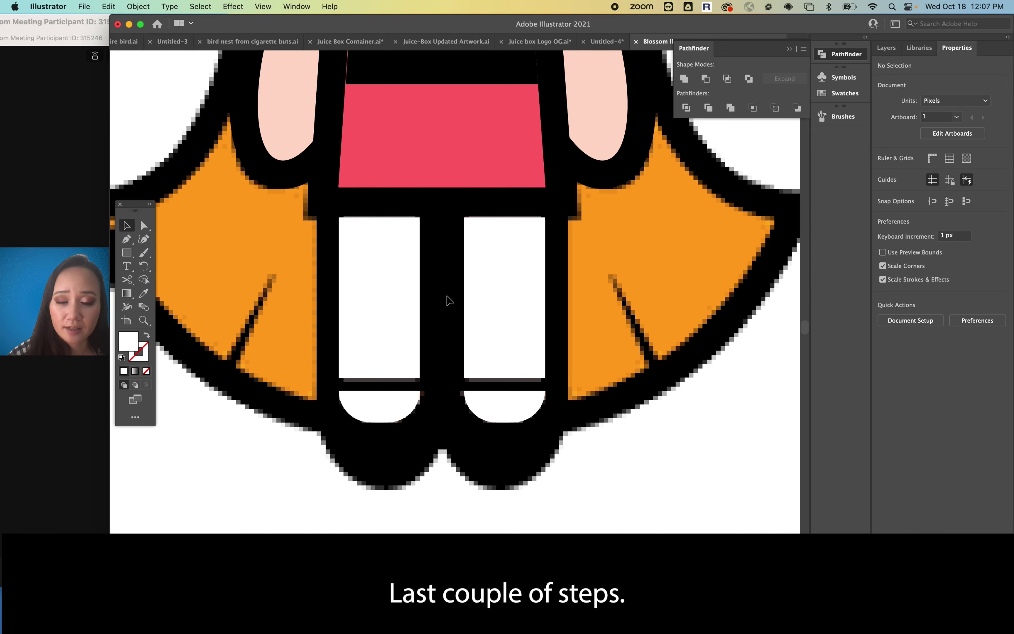
key(i)
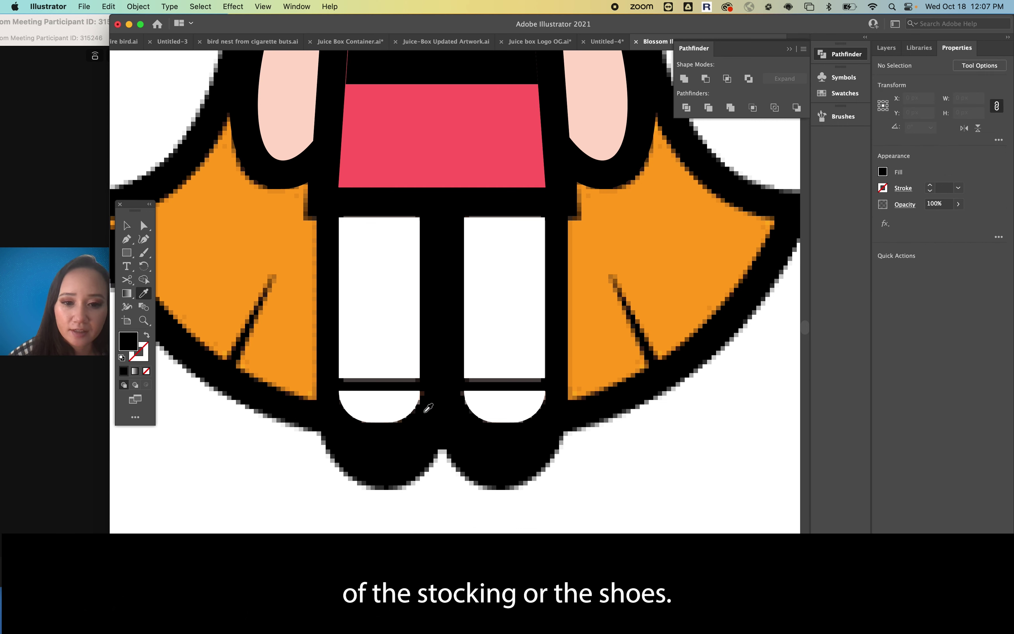
scroll(474, 439, down, 1)
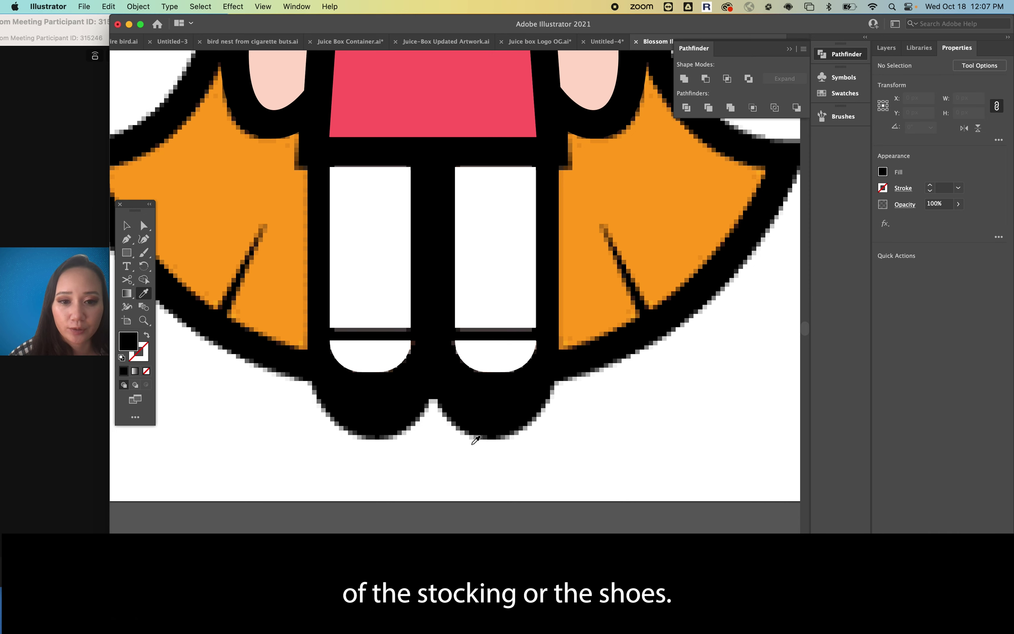
key(m)
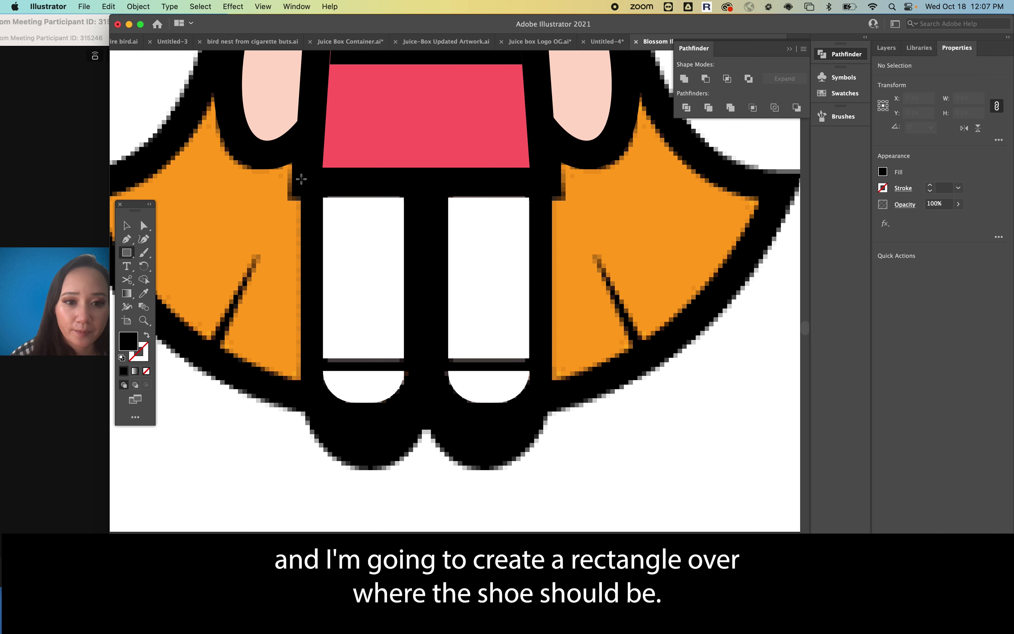
drag(300, 176, 425, 470)
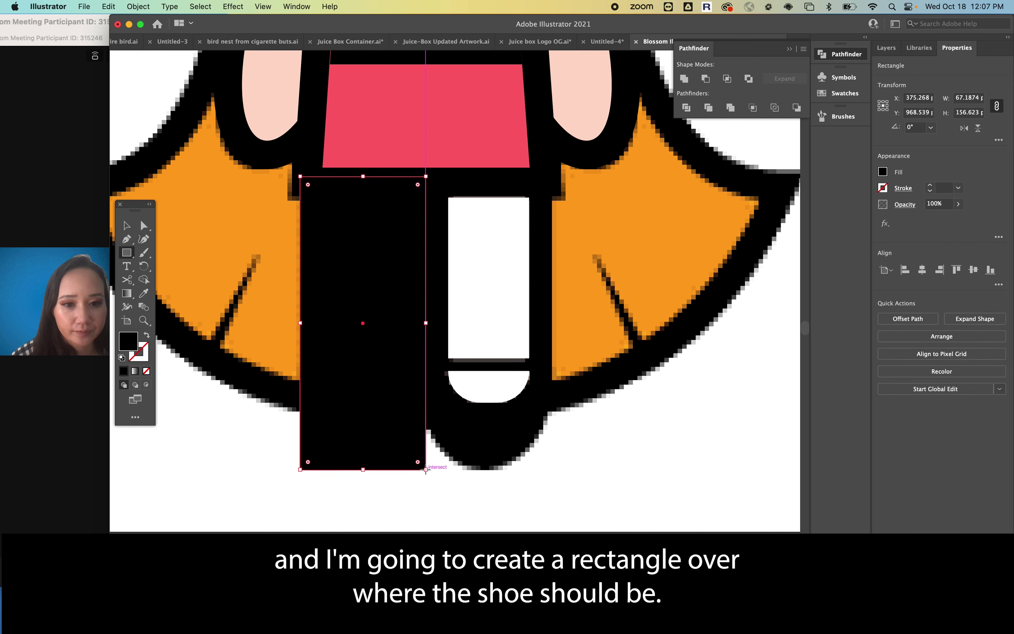
click(144, 226)
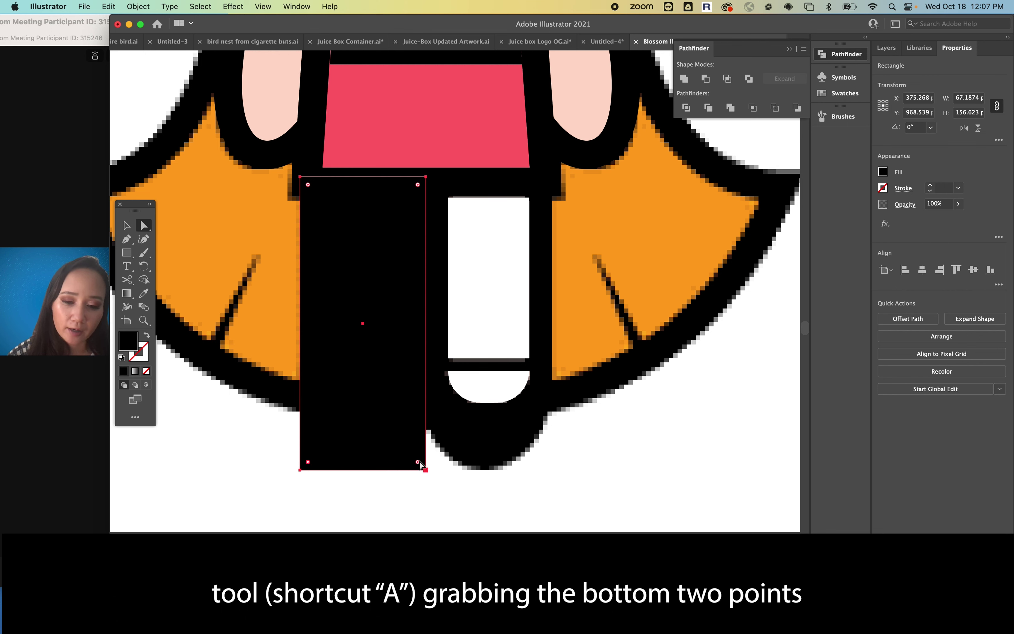
drag(418, 462, 323, 260)
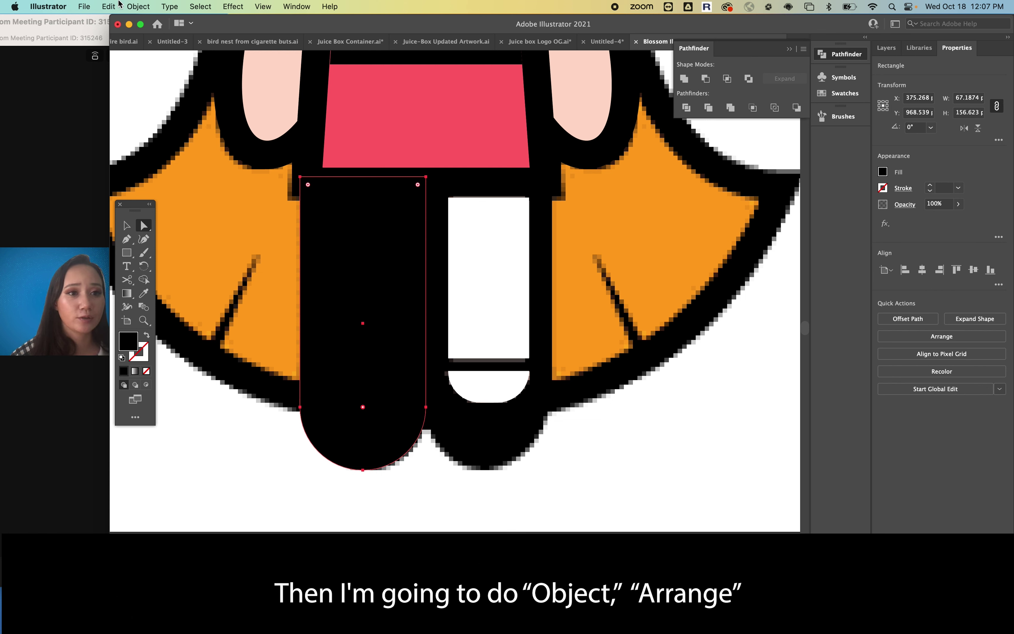
Send the black left leg and shoe shape to the back, behind the white stocking and foot
click(133, 6)
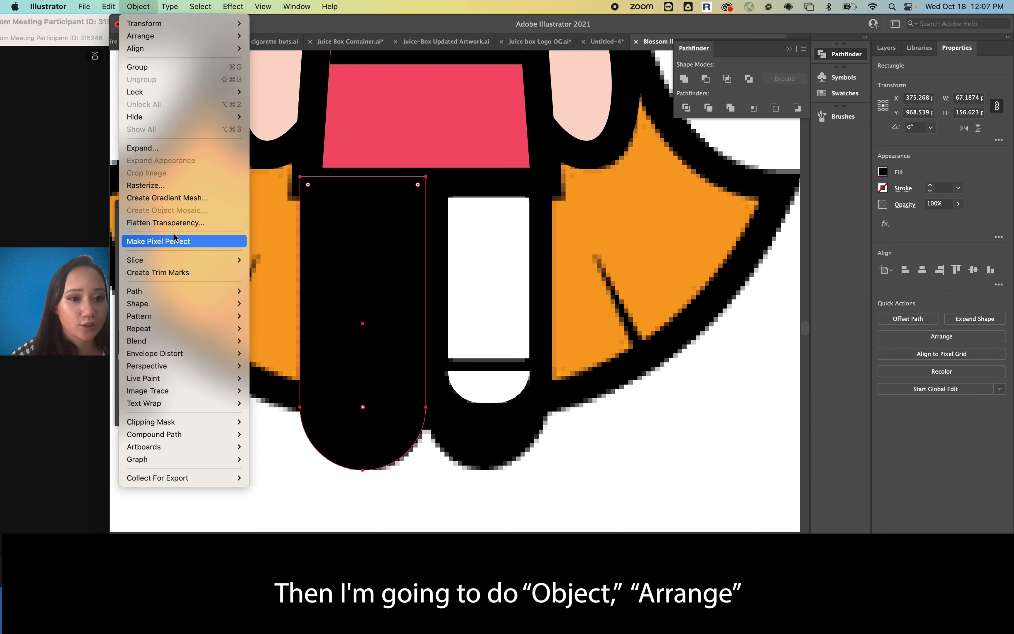
mouse_move(187, 38)
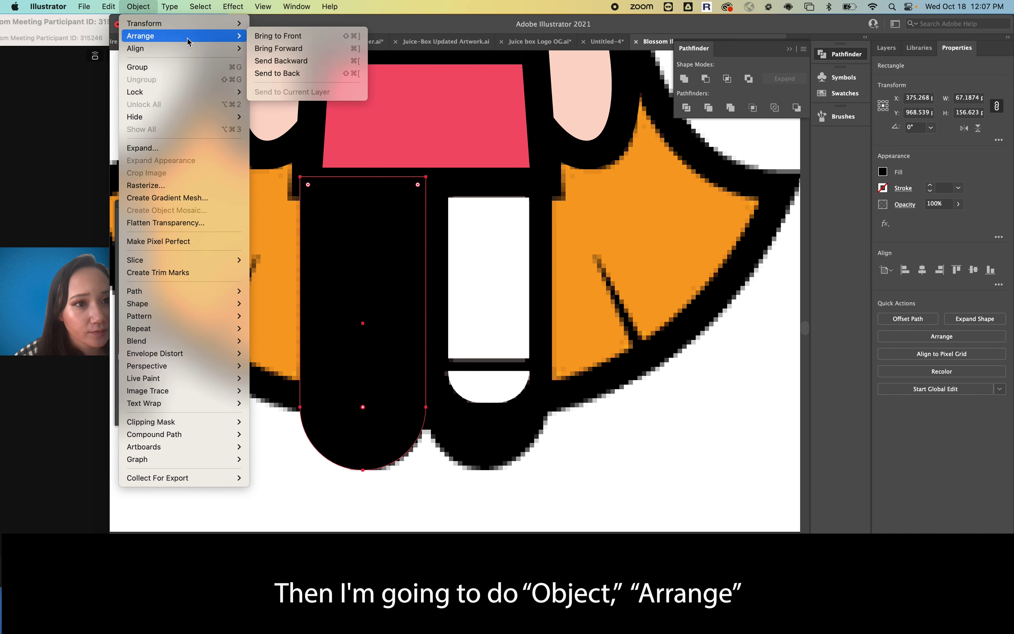
click(328, 73)
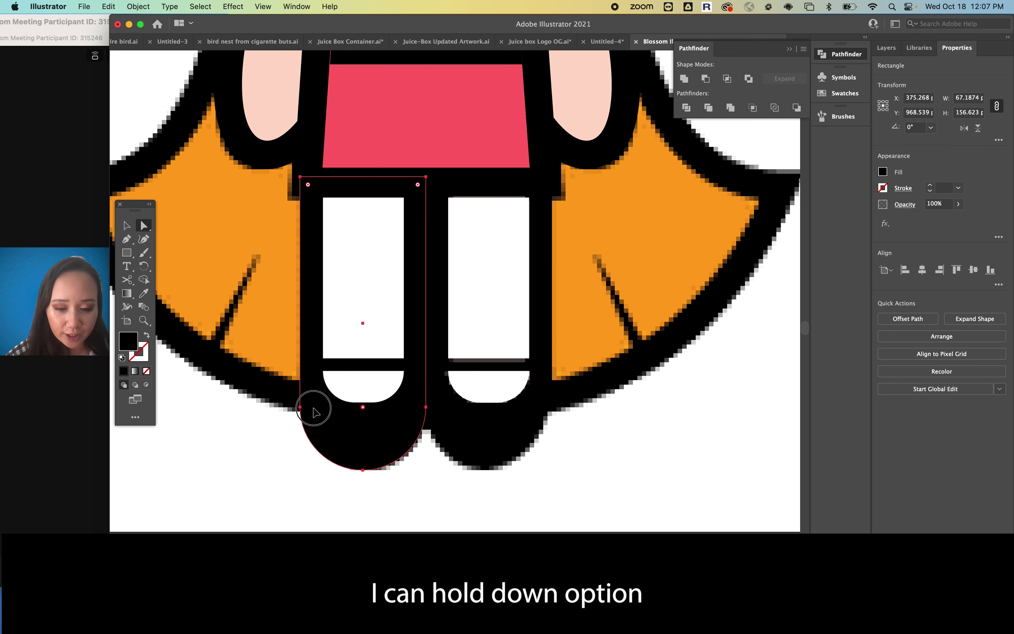
Duplicate the black leg and shoe shape level onto the right leg, adjoining the left one edge to edge
drag(316, 413, 436, 412)
key(Right)
key(Right)
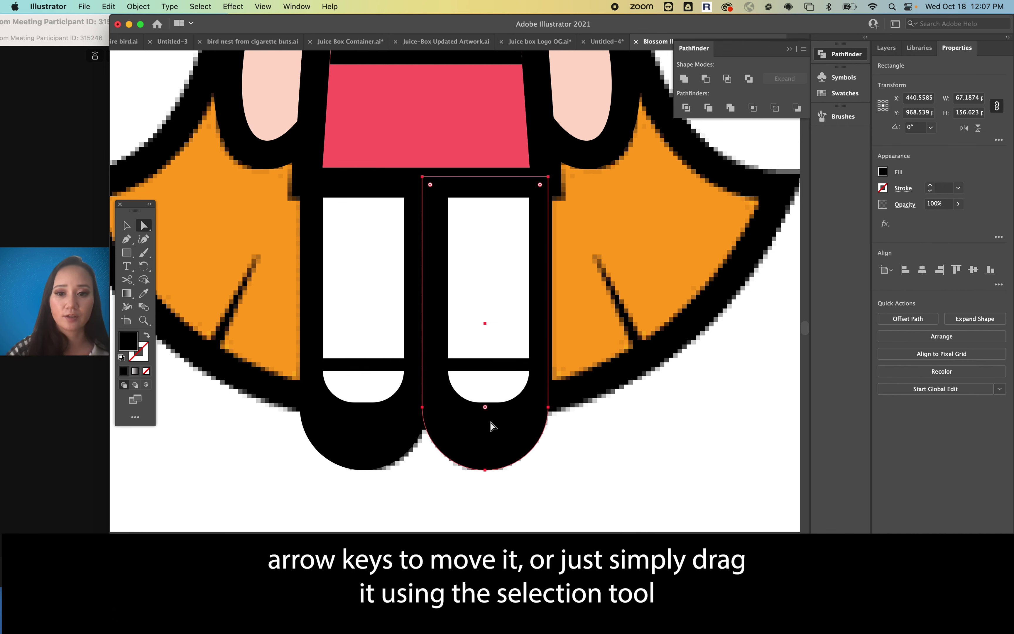
drag(477, 441, 480, 436)
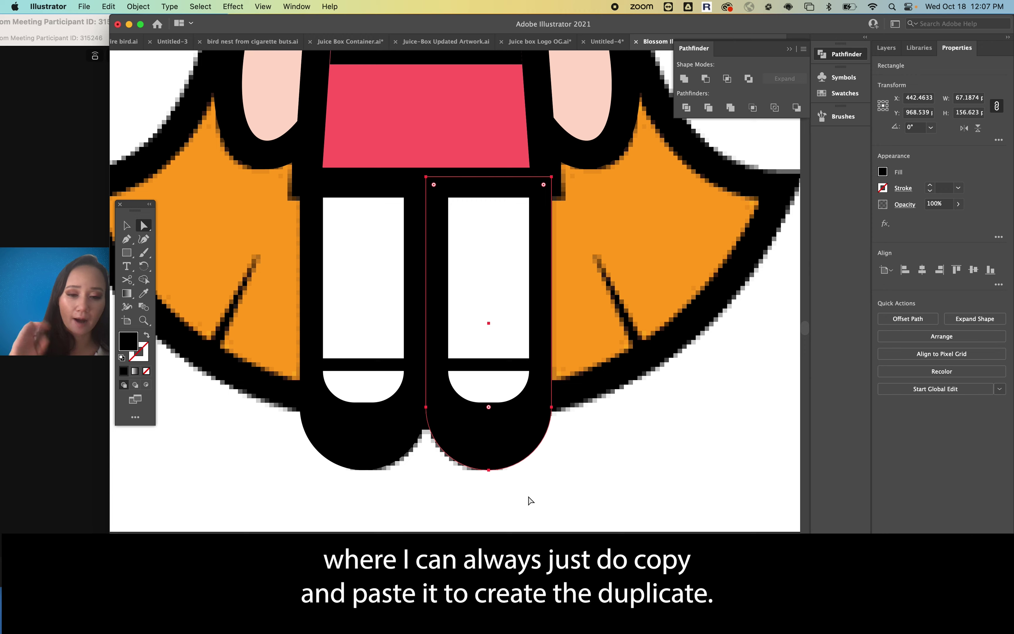
click(461, 508)
Move the orange back-hair shape under Blossom's head, centred behind her body, and send it to the back
scroll(461, 508, down, 5)
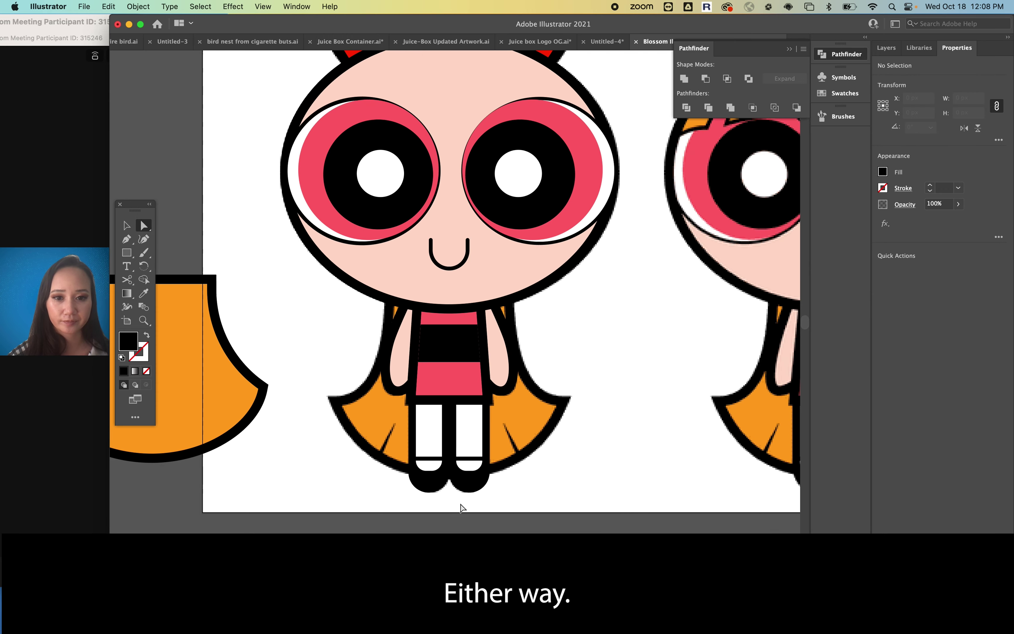
scroll(461, 508, down, 4)
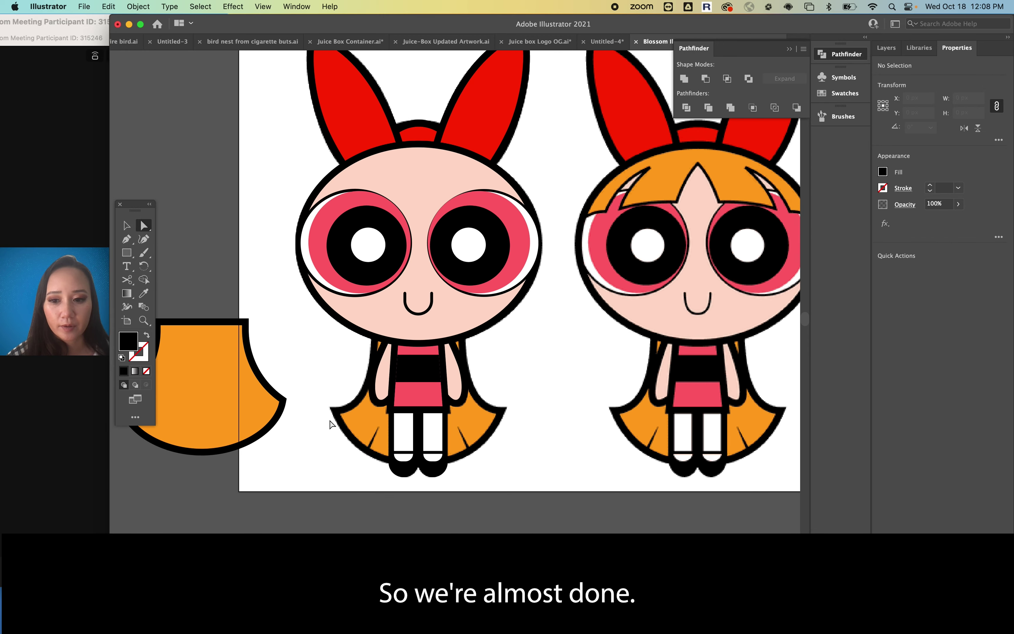
scroll(329, 419, down, 2)
scroll(329, 419, right, 2)
drag(199, 389, 414, 401)
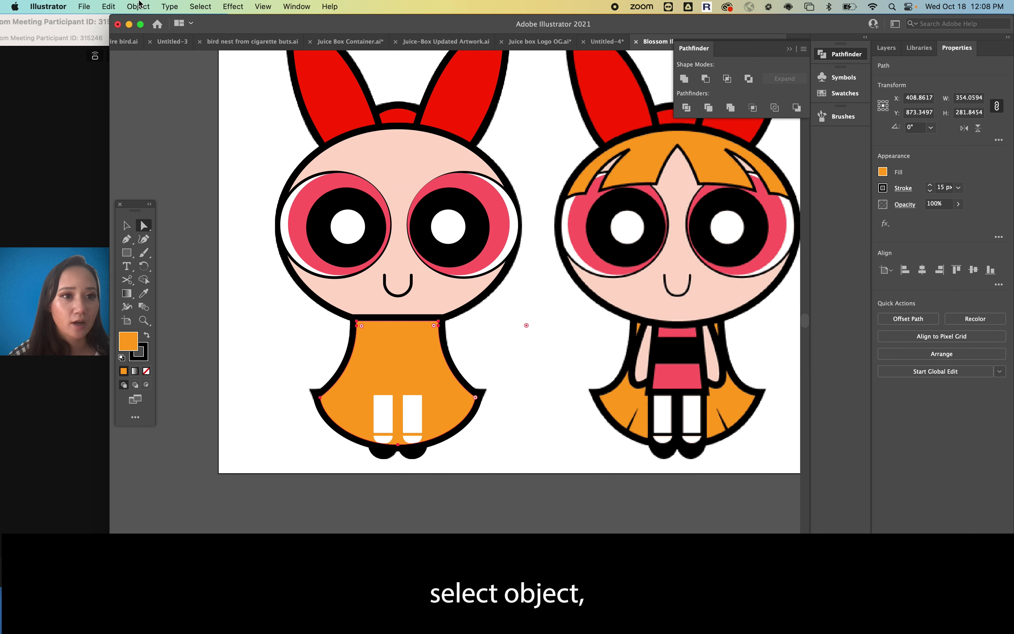
click(138, 7)
mouse_move(167, 35)
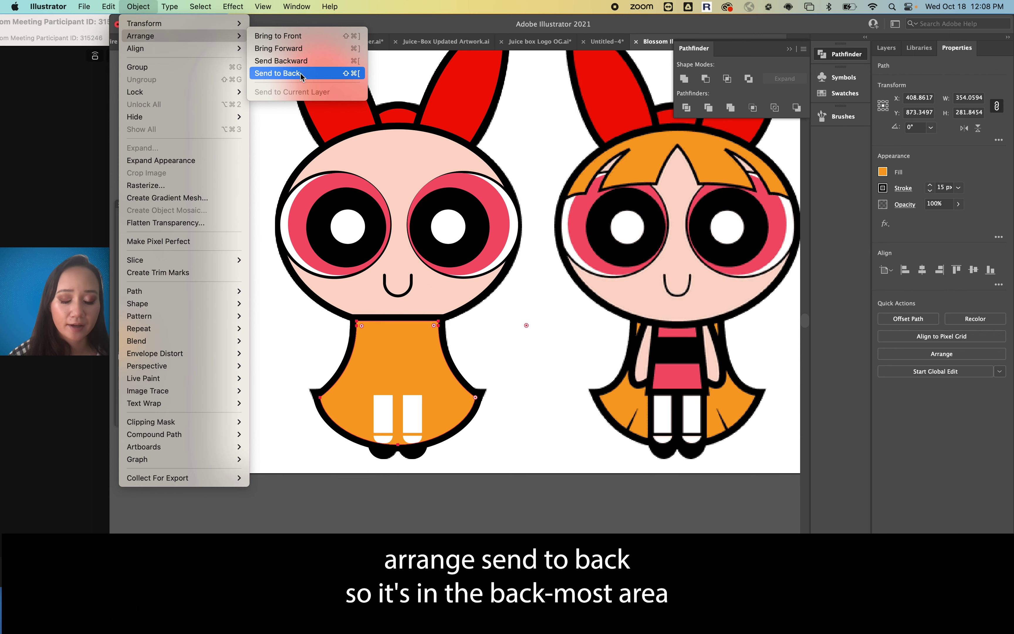
click(278, 74)
click(515, 498)
Draw a thin black rectangle about 5 × 67 px beside the left hair crease on the reference character
scroll(511, 494, right, 5)
scroll(512, 494, down, 1)
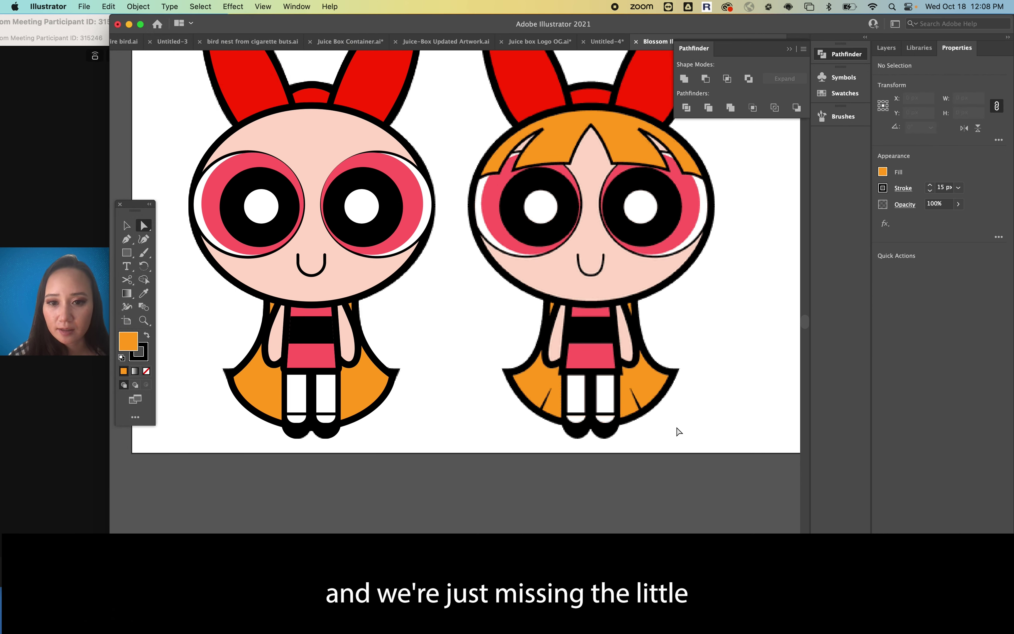
scroll(586, 444, up, 5)
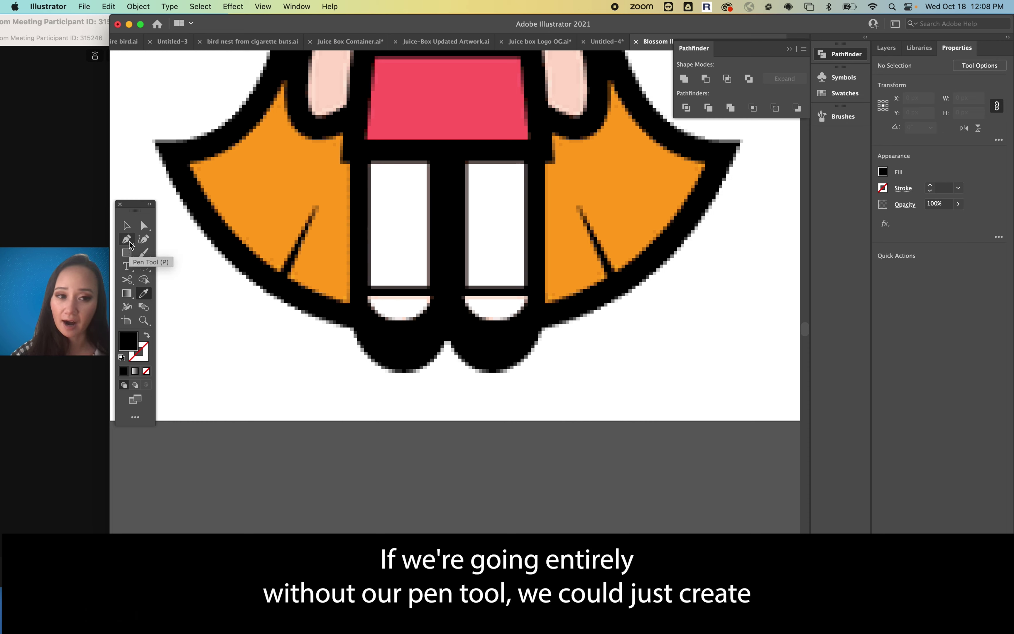
click(126, 252)
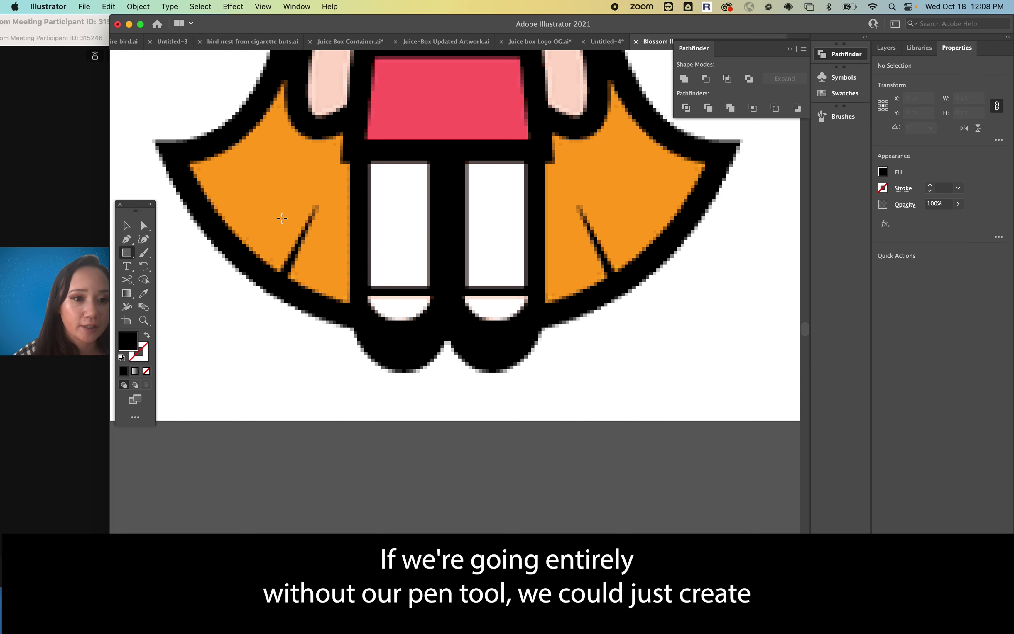
mouse_move(286, 200)
mouse_down()
mouse_move(289, 312)
mouse_move(294, 296)
mouse_up()
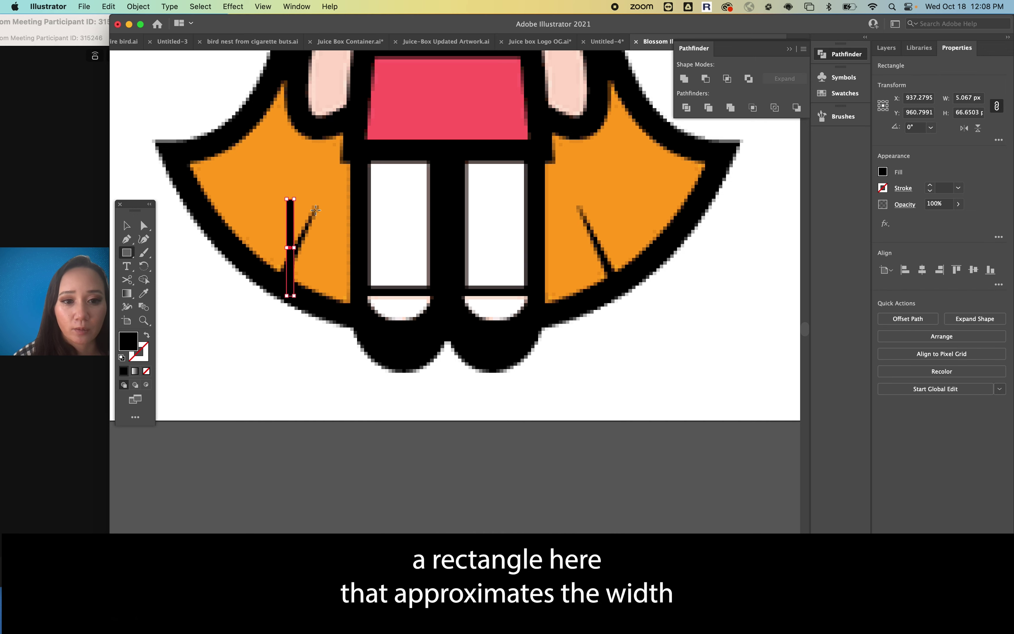
Taper the thin rectangle to a point by adding a top-centre anchor and deleting its two upper corner anchors
scroll(294, 203, up, 8)
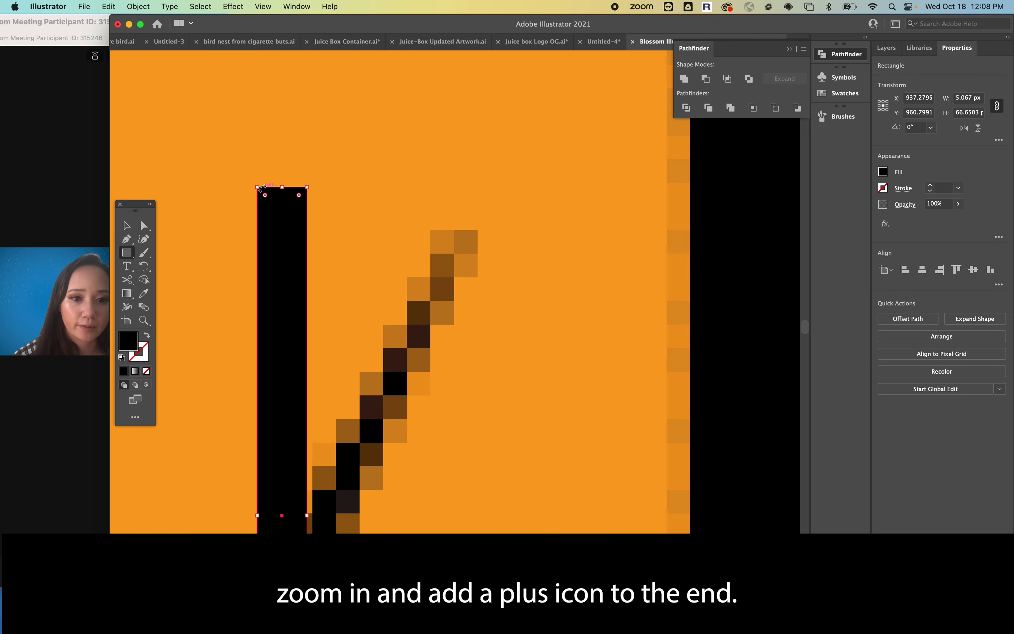
key(plus)
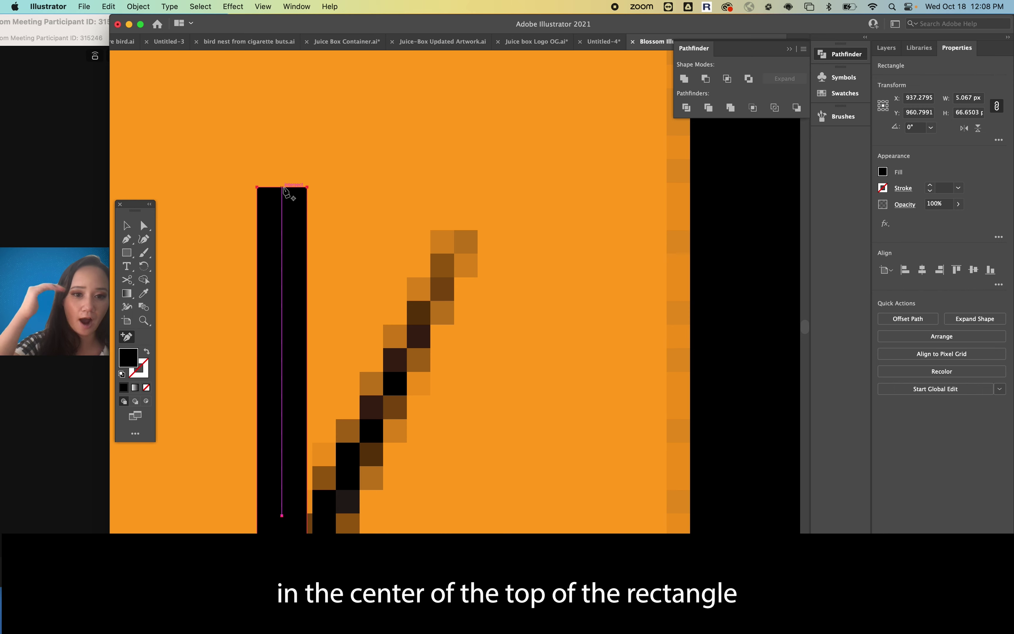
click(282, 187)
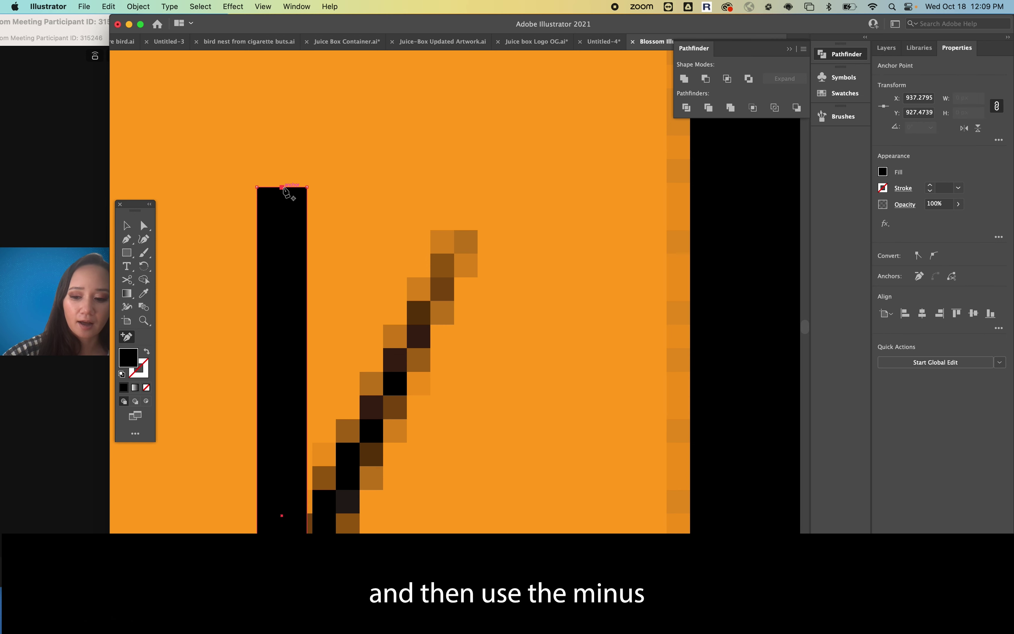
key(minus)
click(306, 188)
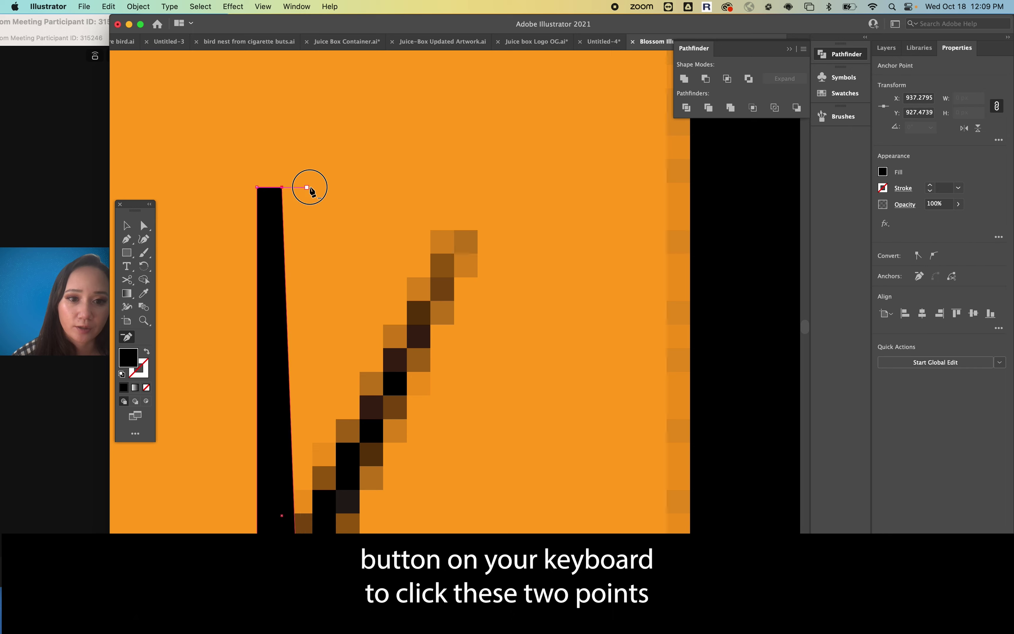
click(256, 188)
scroll(299, 197, down, 3)
scroll(297, 196, down, 3)
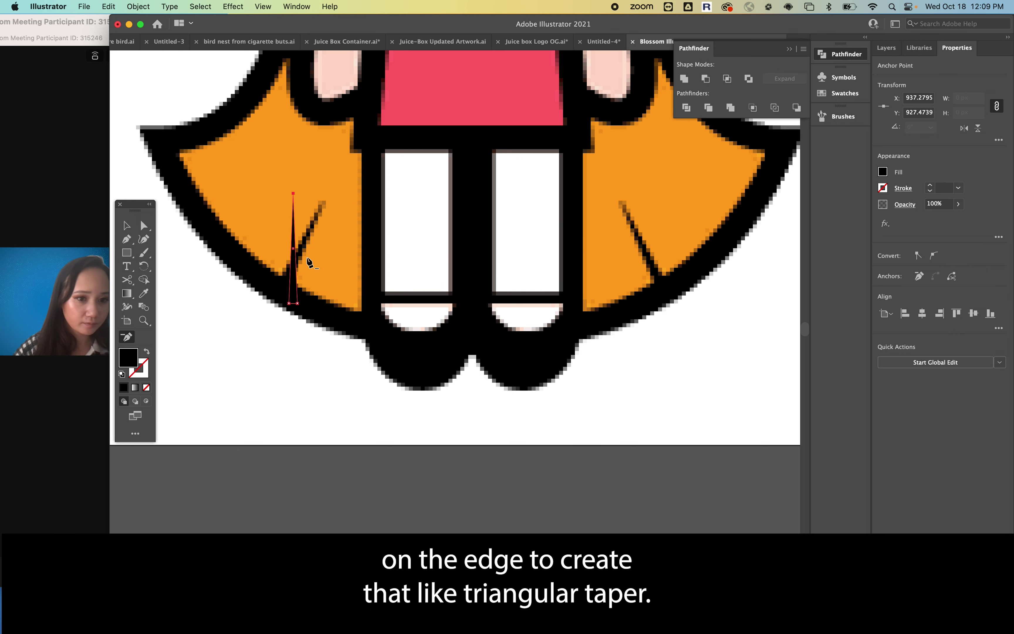
Draw a closed black three-point sliver about 54 px long over the reference's right hair crease with the Pen tool
click(125, 226)
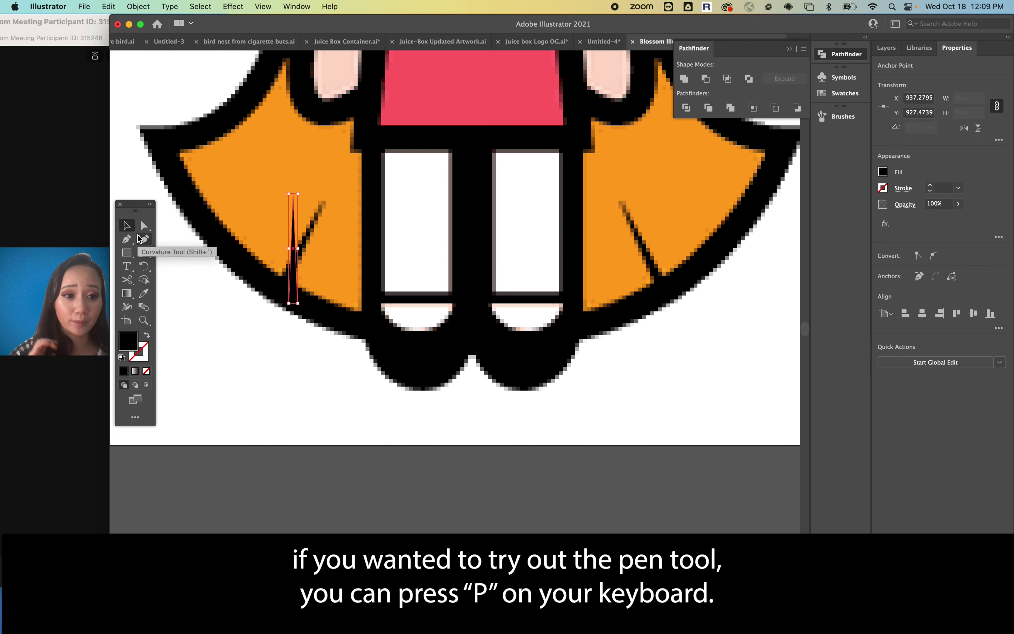
key(p)
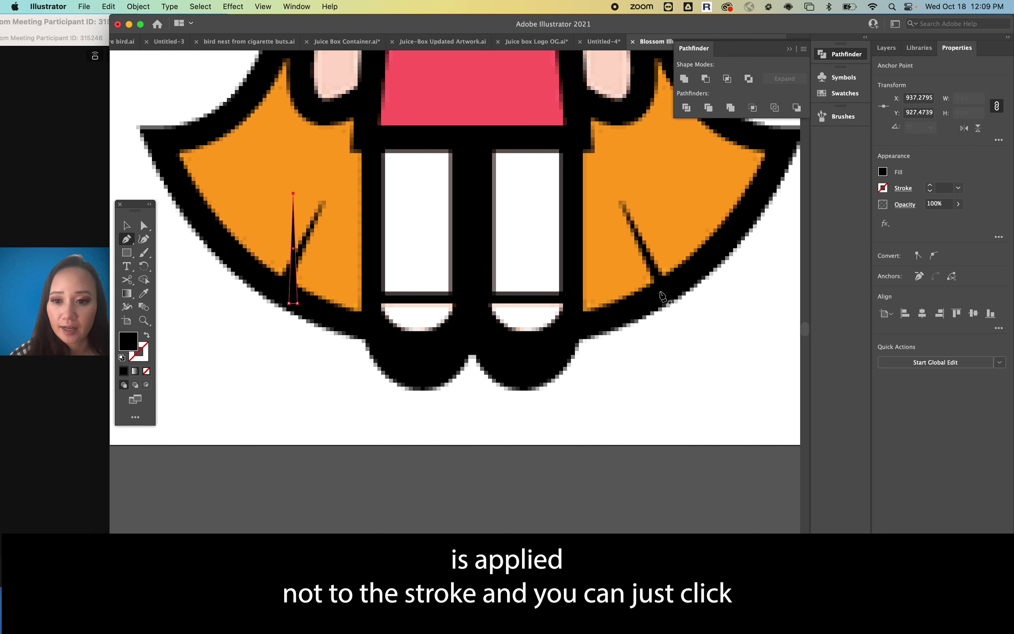
click(651, 271)
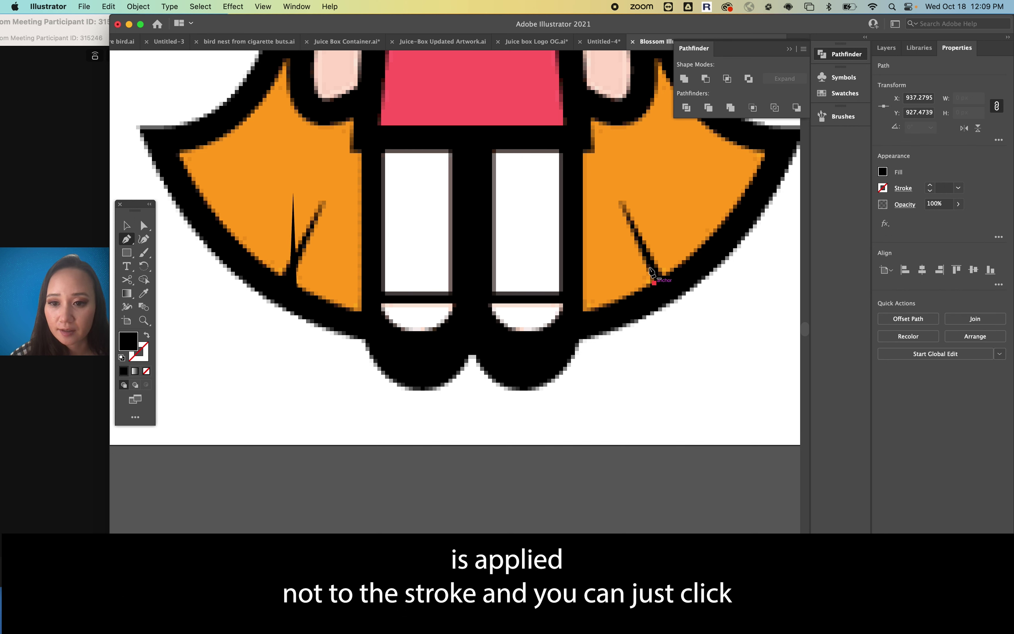
click(619, 199)
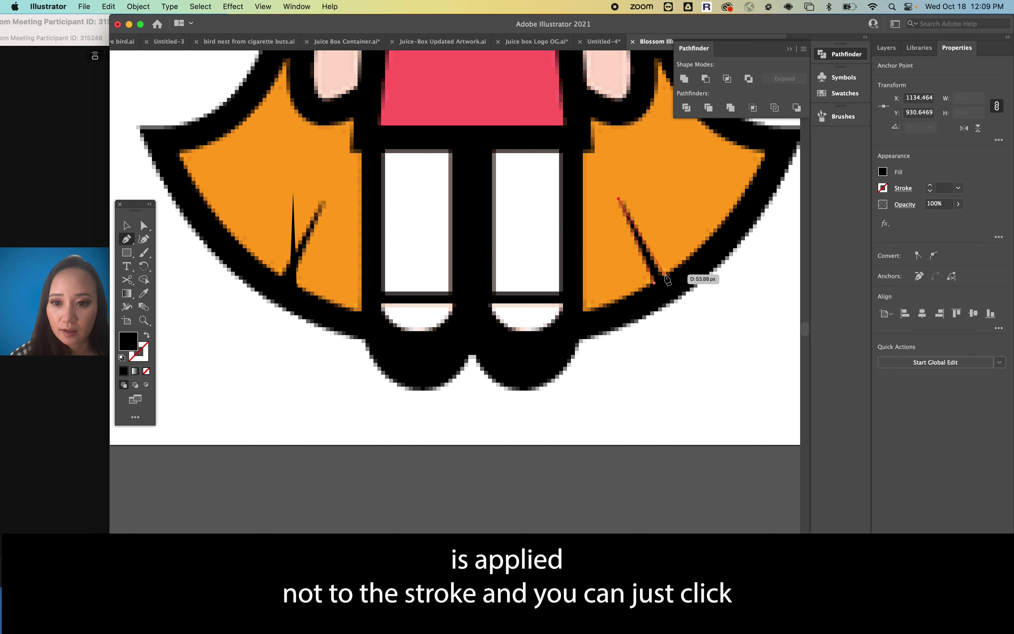
click(665, 276)
click(654, 283)
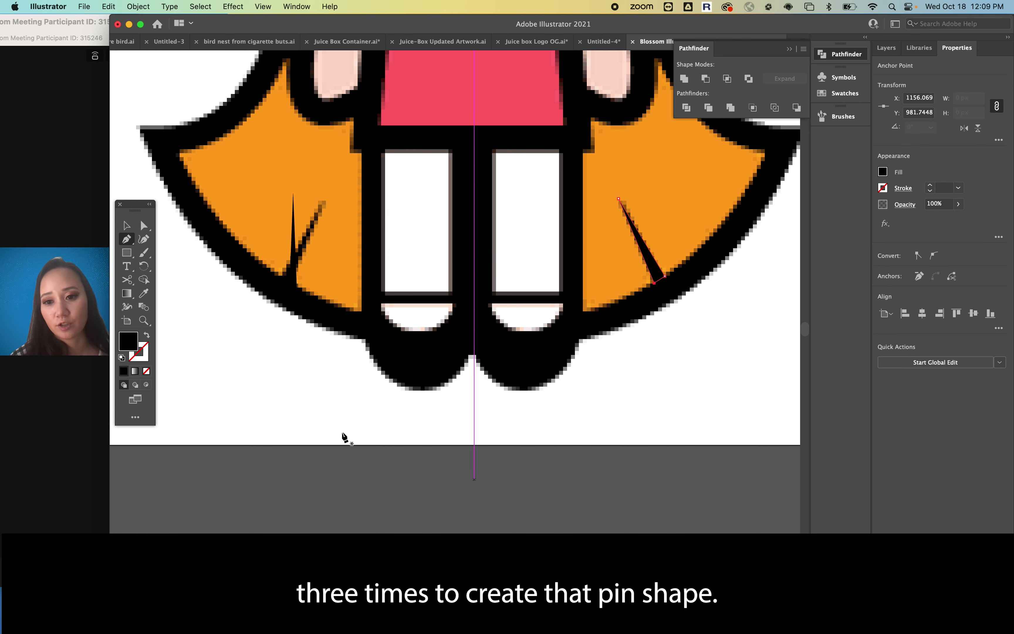
Rotate the tapered sliver to about 329° and fit it over the reference's left hair crease
click(127, 226)
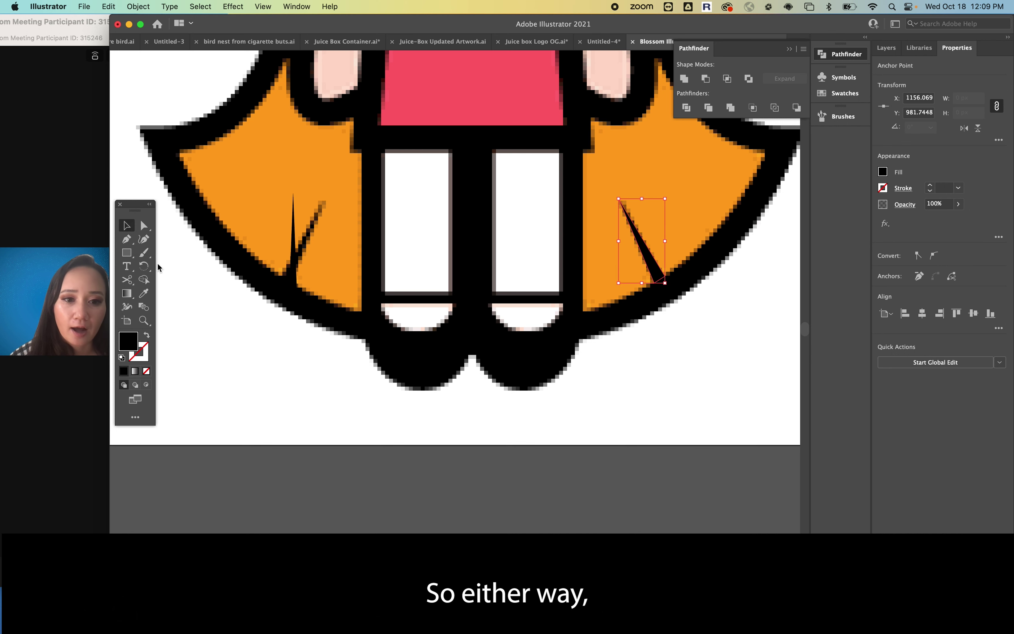
click(294, 269)
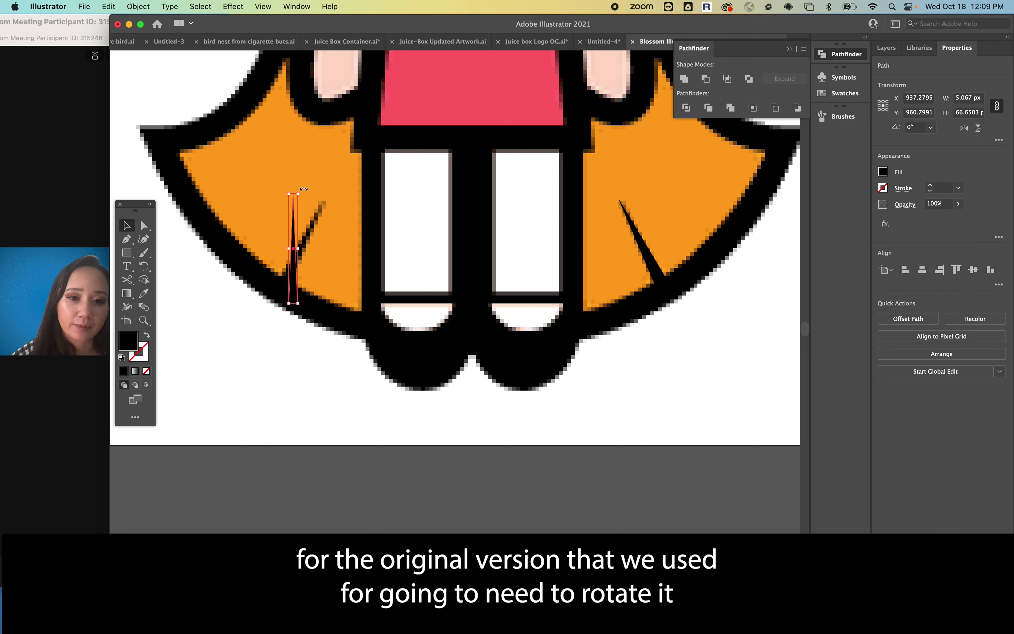
drag(304, 189, 344, 189)
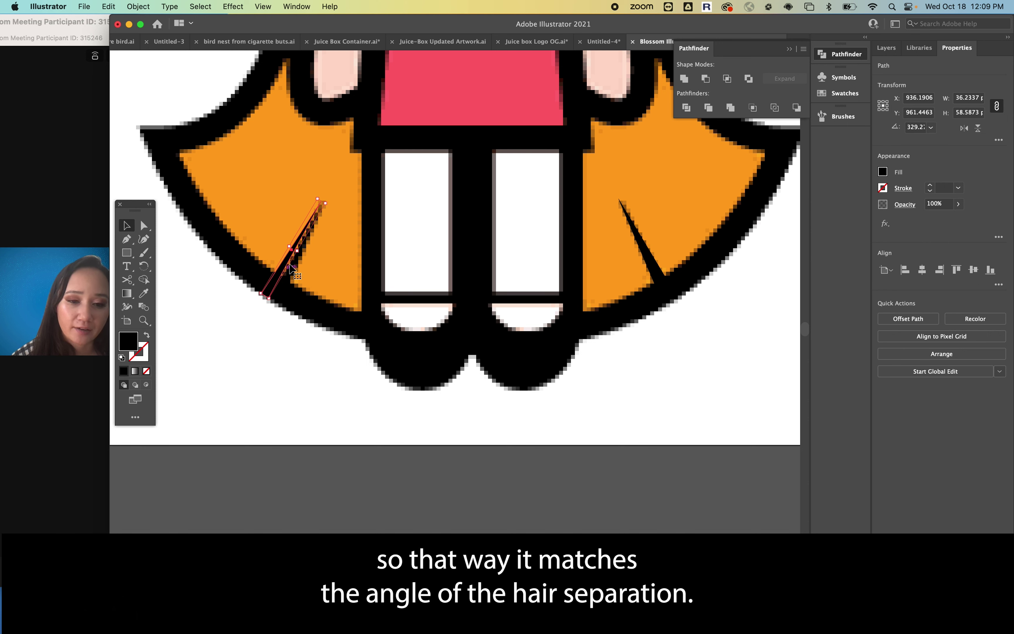
drag(298, 253, 297, 257)
scroll(296, 256, down, 5)
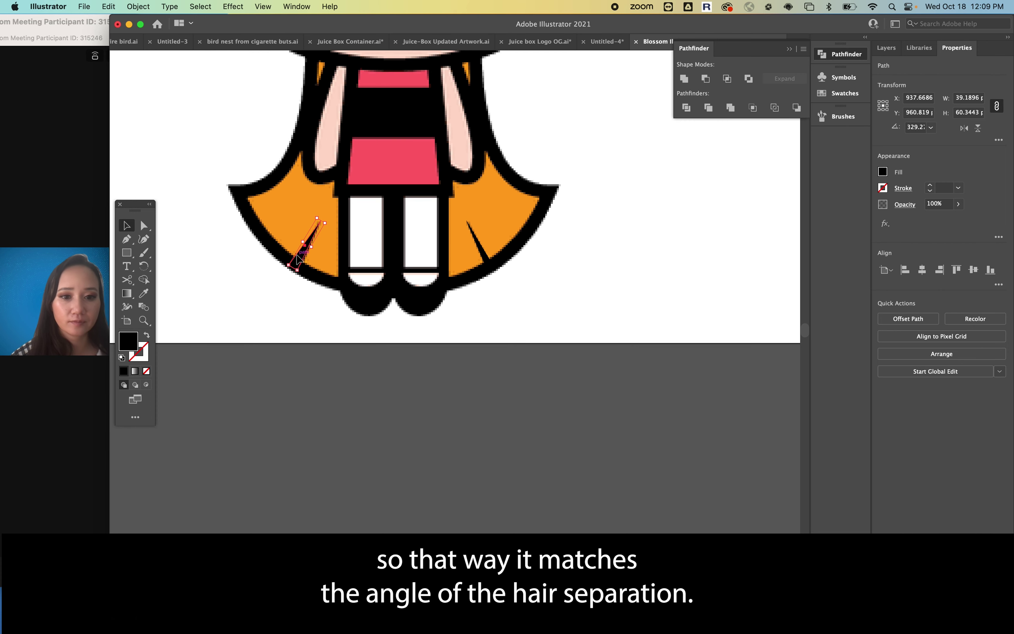
Place the tapered sliver on the left side of the traced hair and a horizontally flipped duplicate on the right side
click(541, 241)
key(super+shift+a)
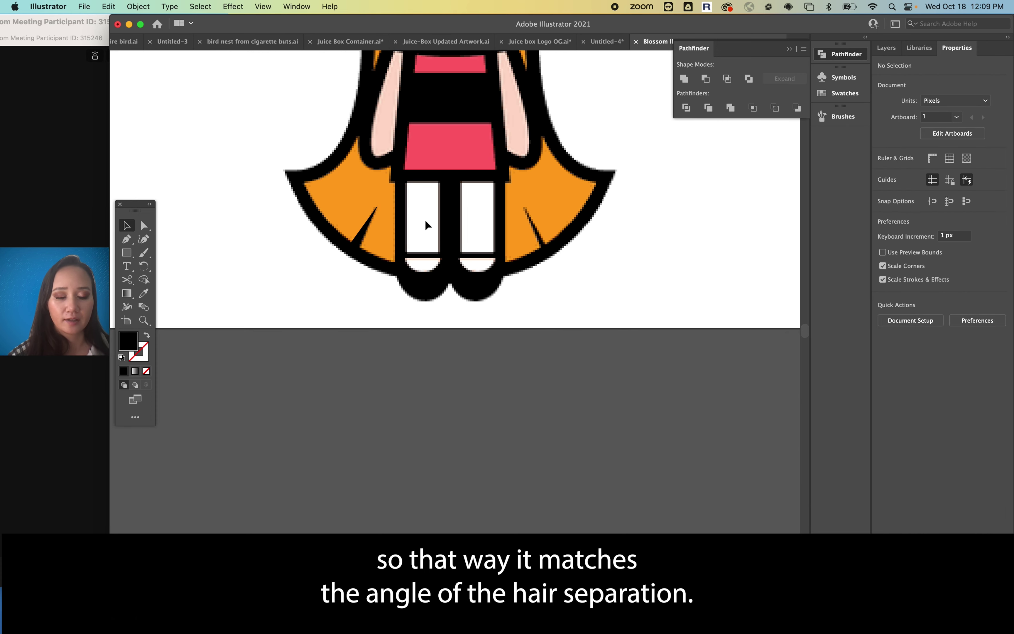
scroll(424, 219, down, 3)
drag(542, 205, 362, 201)
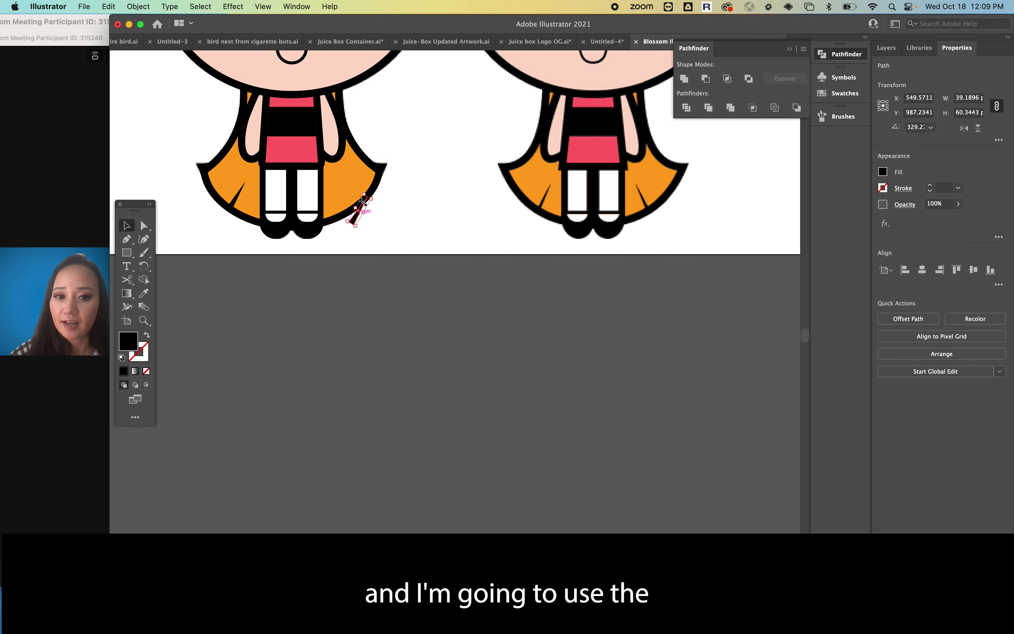
click(964, 129)
drag(363, 217, 351, 201)
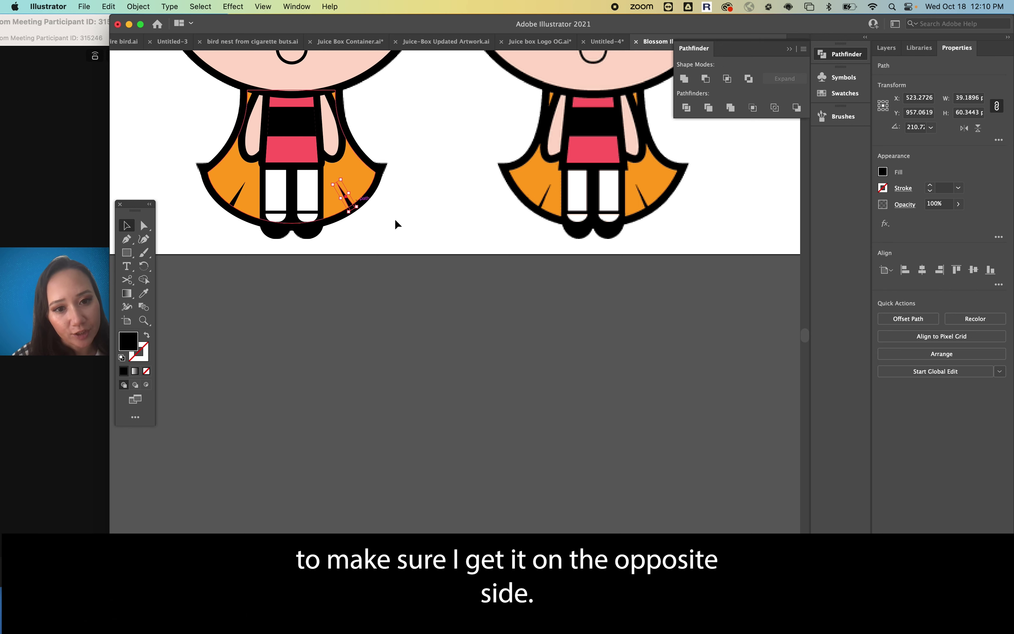
click(430, 247)
Draw a black ellipse about 654 by 265 px over the reference face, with its upper edge along the bottom of the bangs
scroll(430, 247, up, 2)
scroll(431, 250, up, 3)
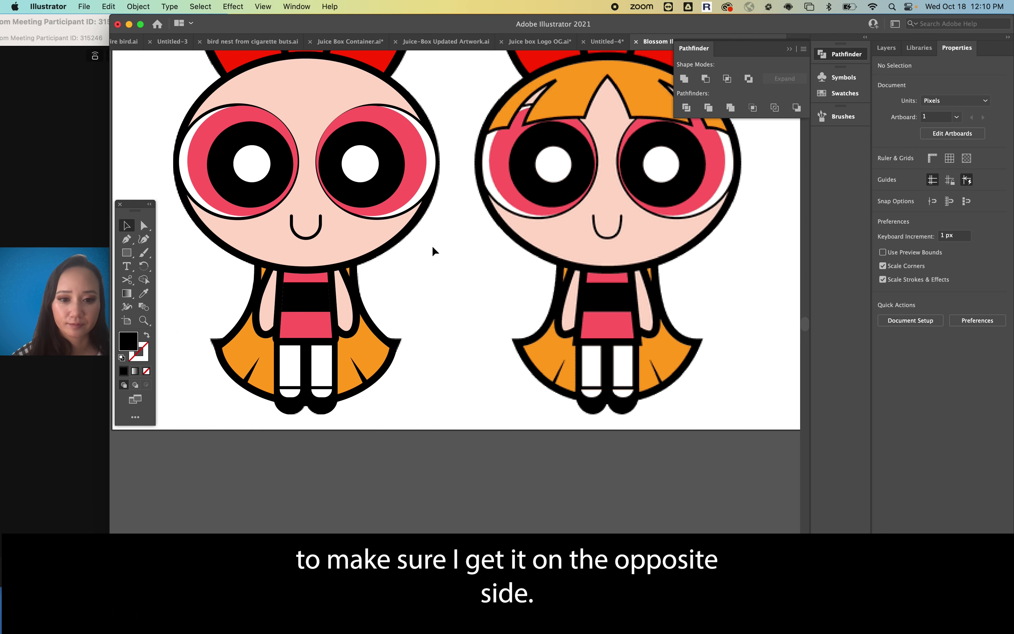
alt+scroll(432, 245, down, 3)
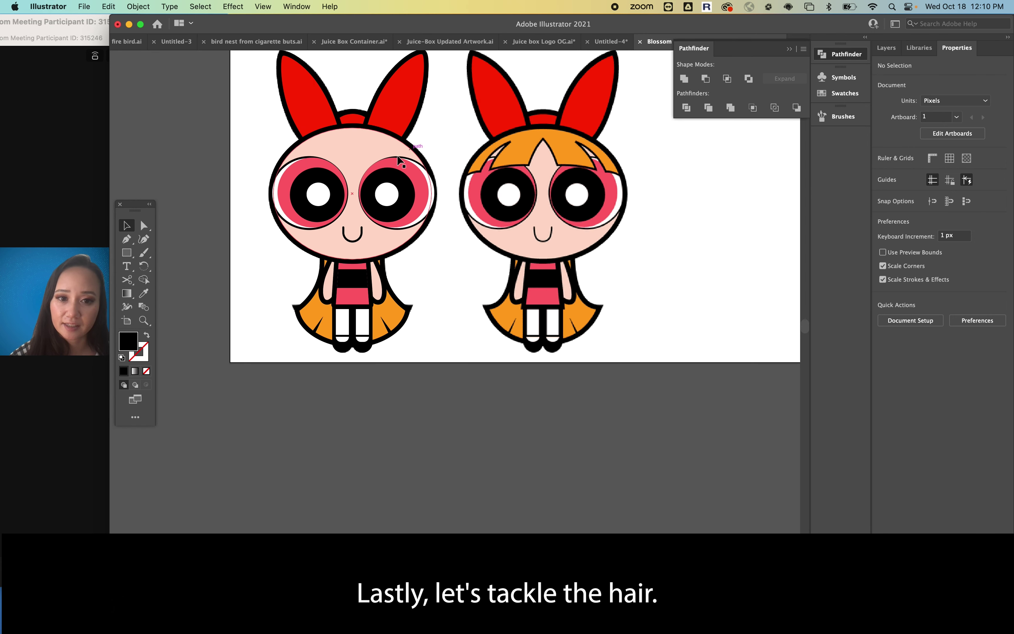
scroll(461, 209, right, 3)
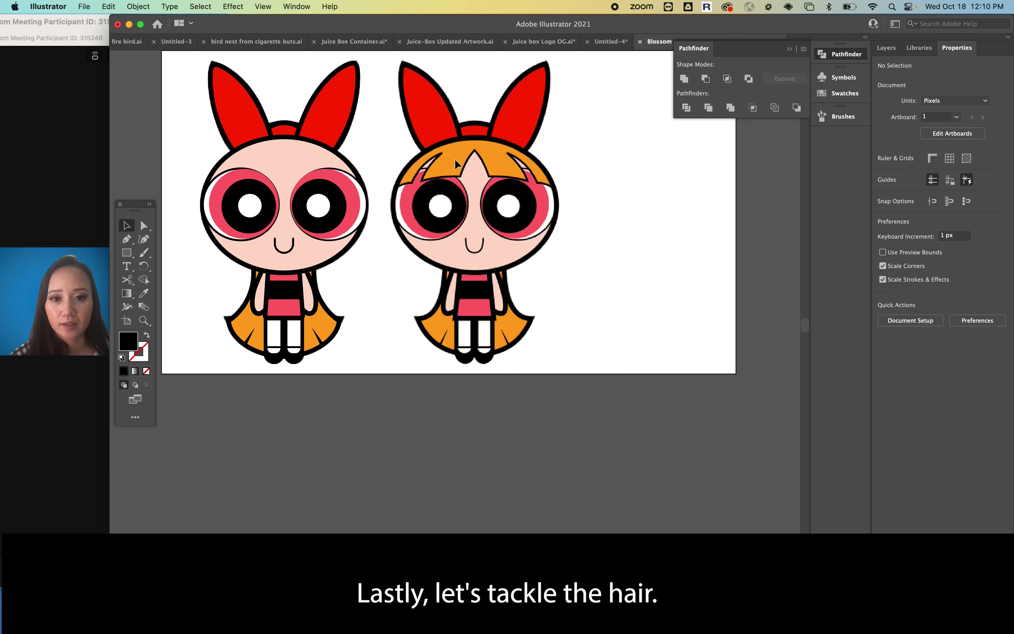
alt+scroll(455, 158, up, 2)
alt+scroll(455, 158, up, 2)
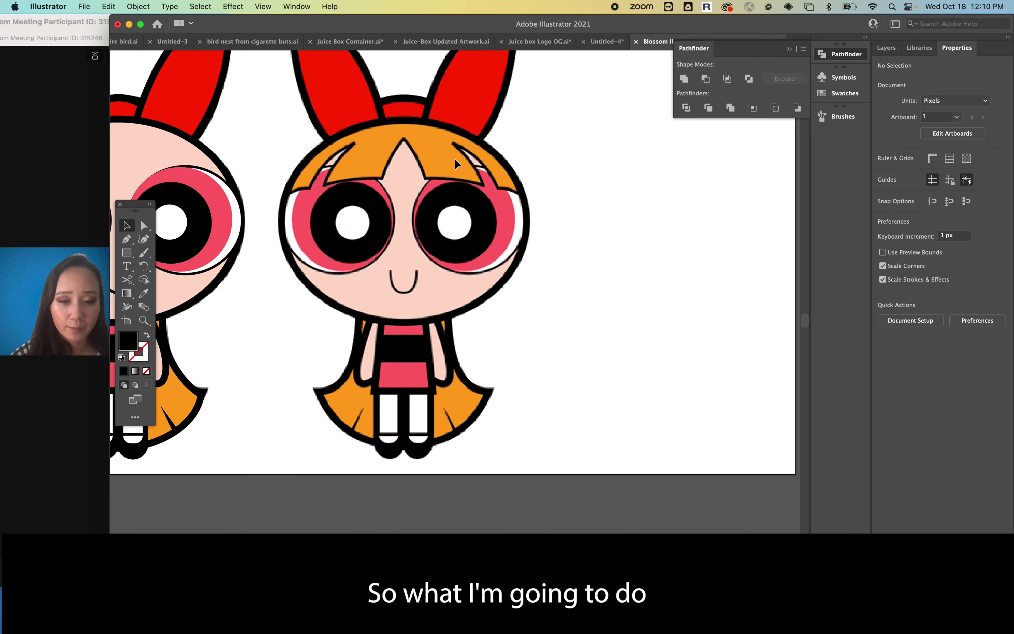
key(l)
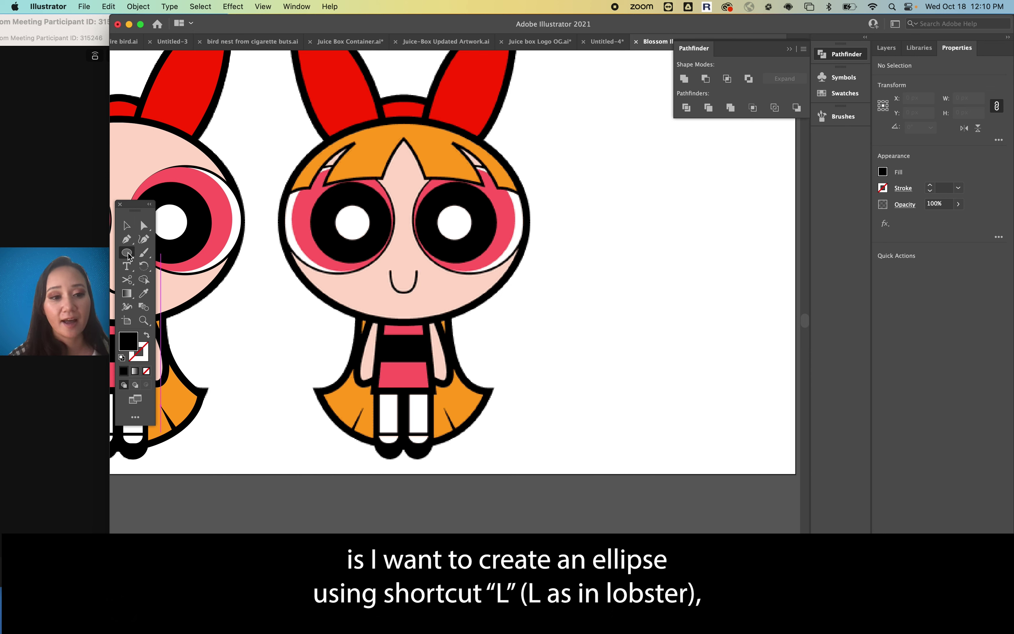
drag(266, 175, 559, 292)
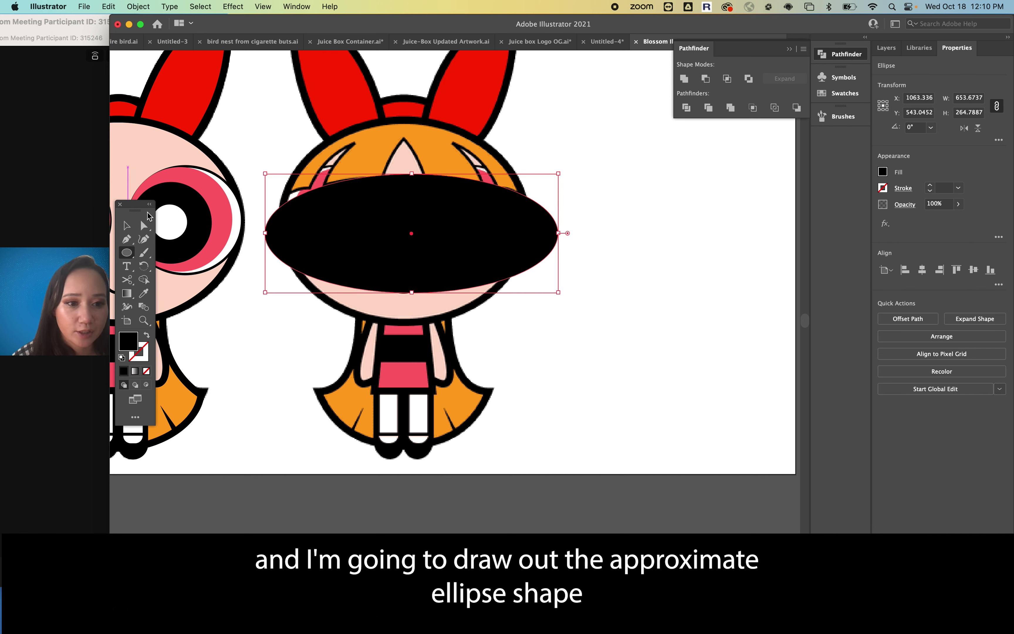
click(126, 225)
drag(361, 219, 357, 216)
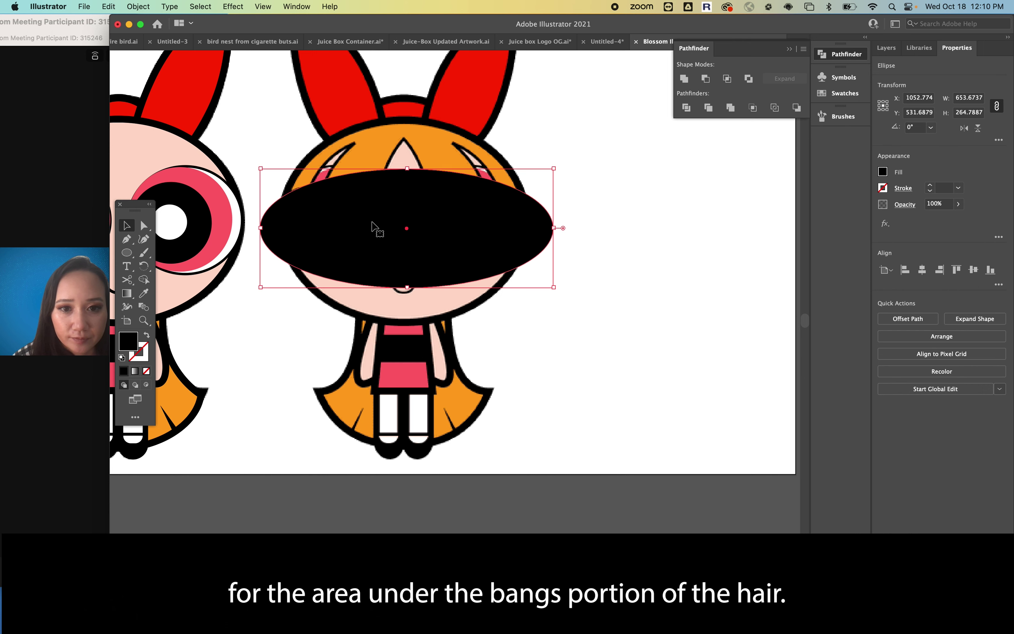
click(316, 499)
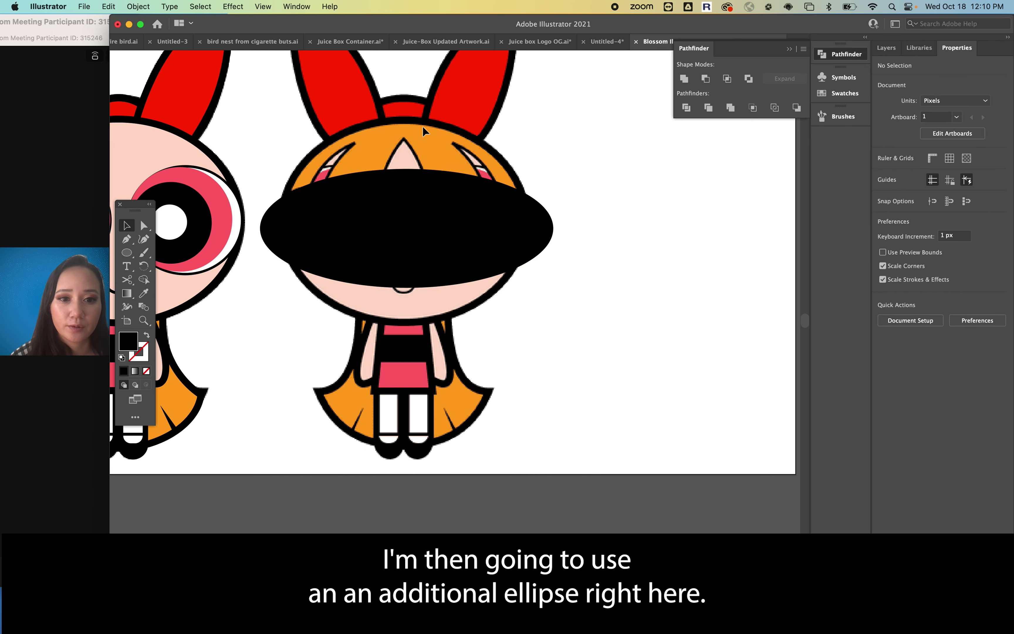
Draw a black circle about 98 px wide and centre it over the base of the reference's middle bangs gap
scroll(422, 126, up, 3)
click(126, 253)
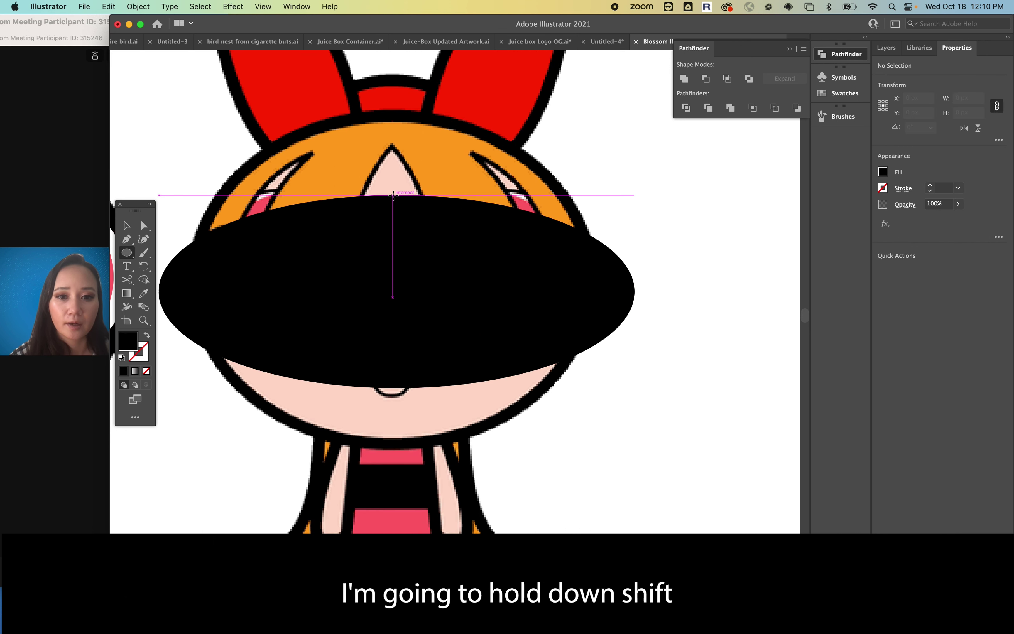
drag(393, 195, 460, 262)
click(133, 229)
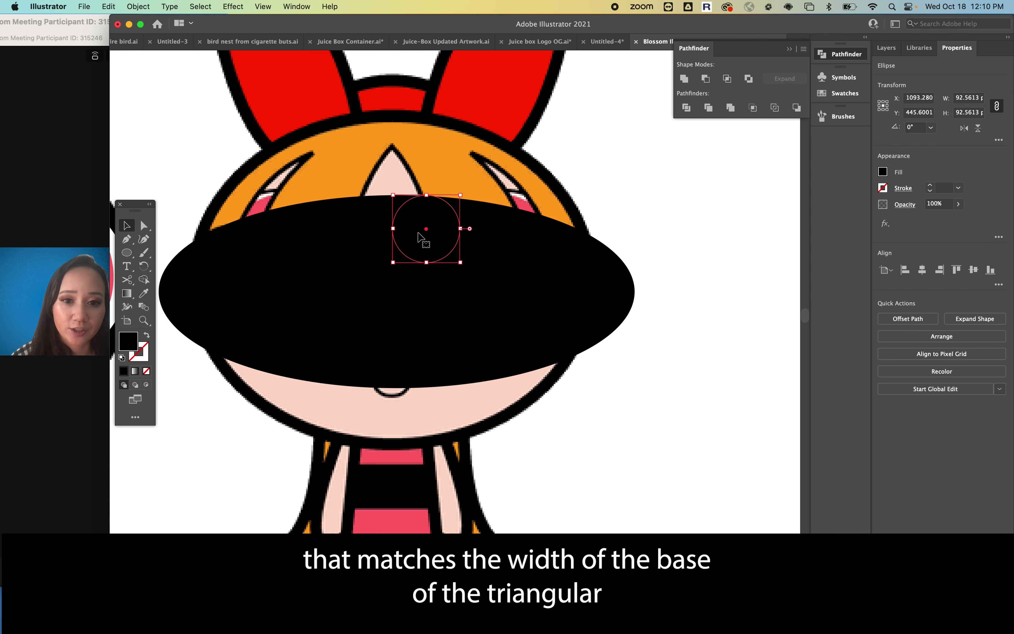
drag(438, 202, 429, 178)
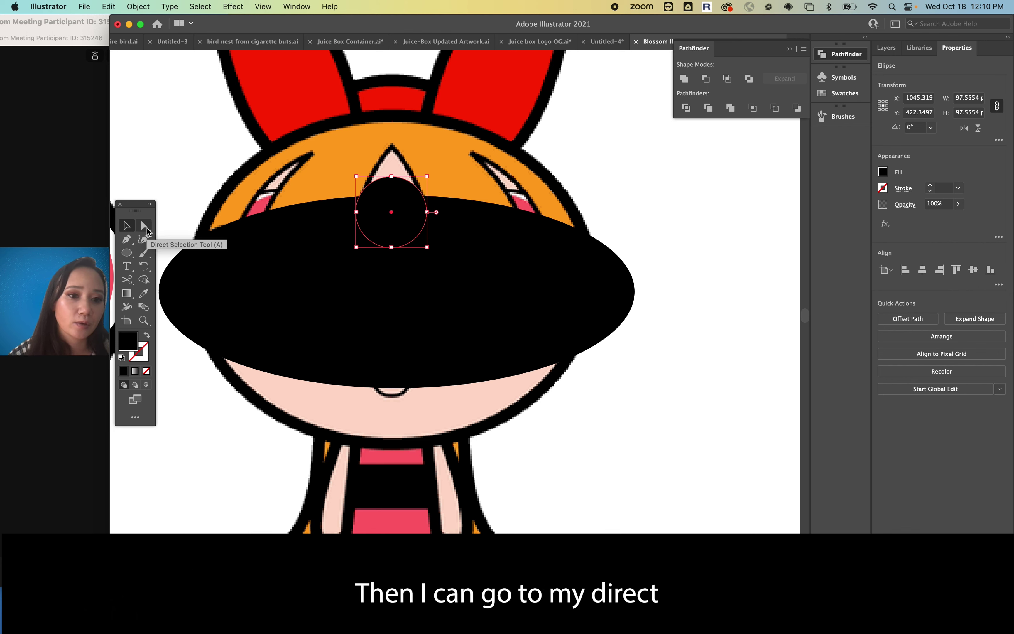
Stretch the circle's topmost anchor up to the tip of the middle bangs gap and collapse its handles into a sharp point
click(144, 227)
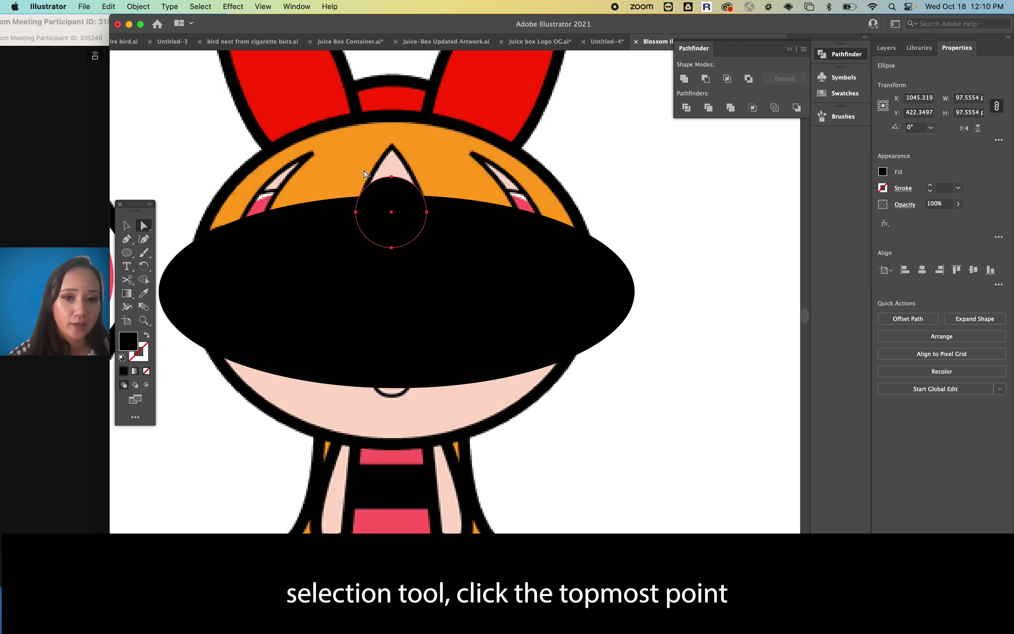
click(391, 177)
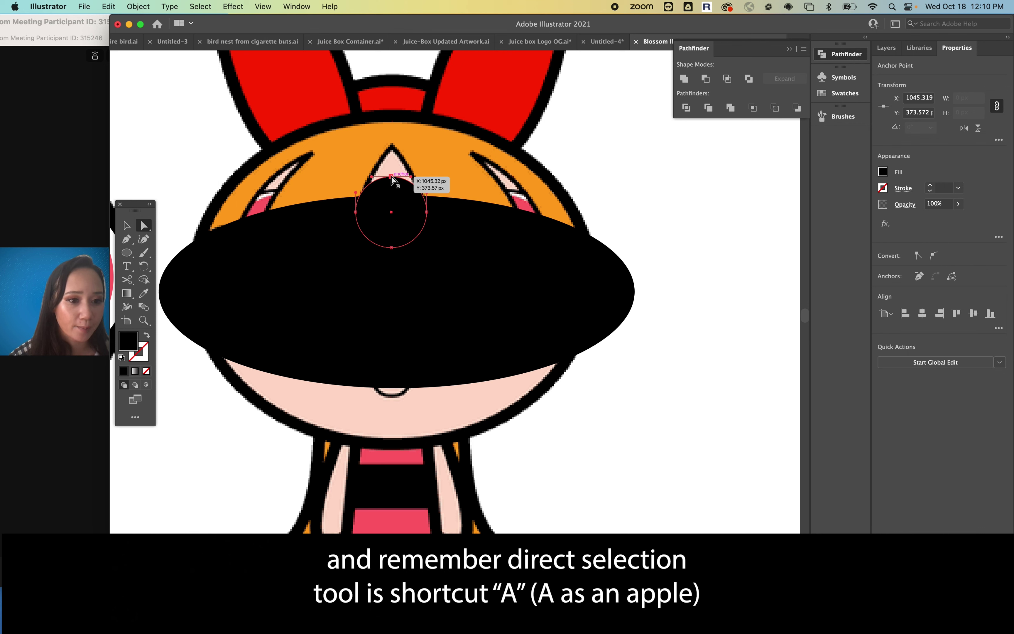
drag(391, 177, 393, 146)
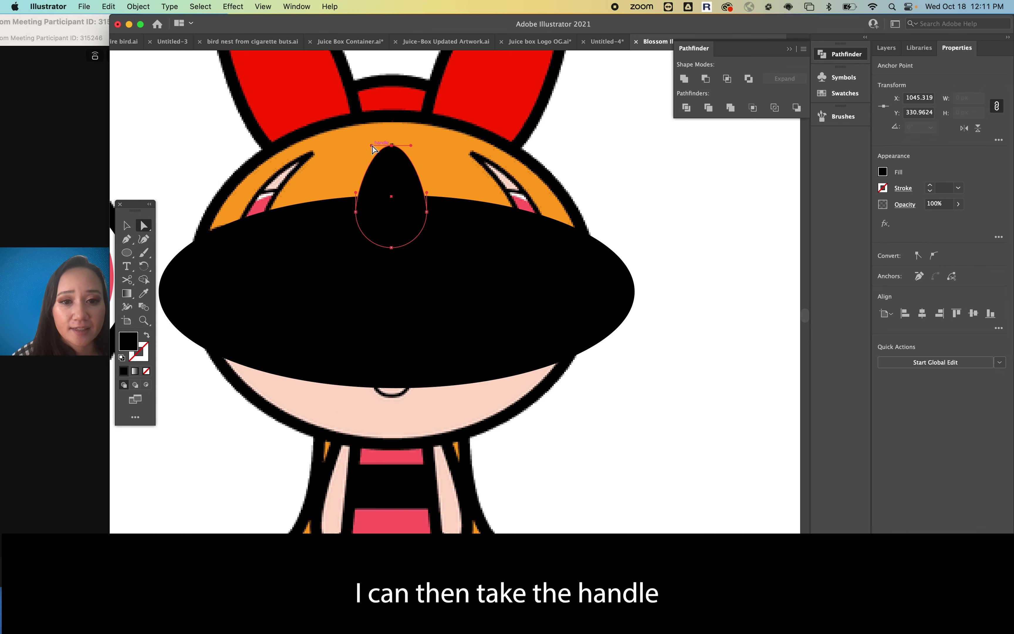
drag(372, 146, 394, 149)
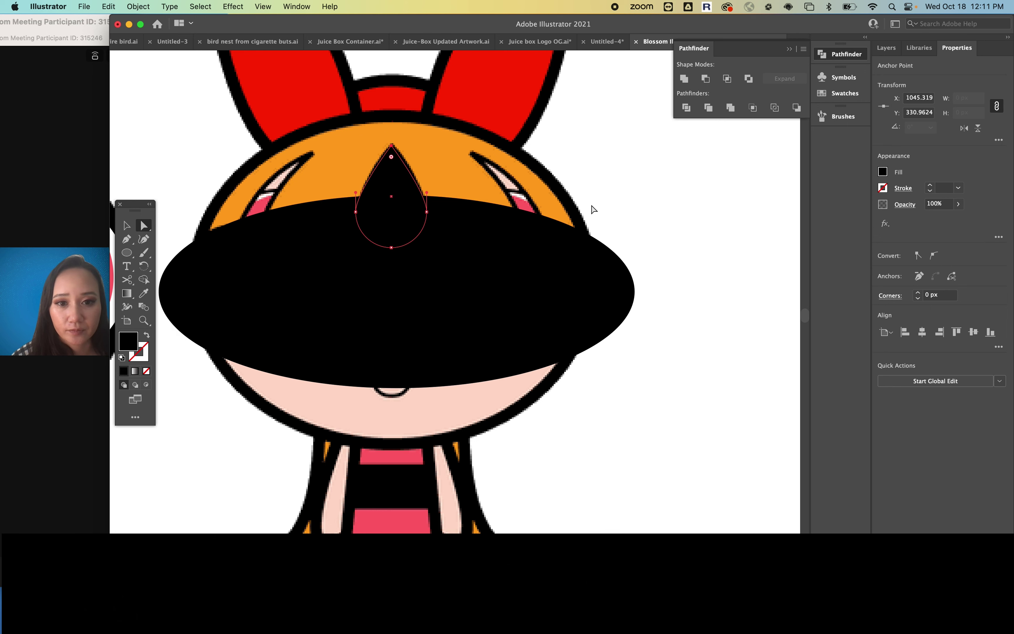
click(624, 203)
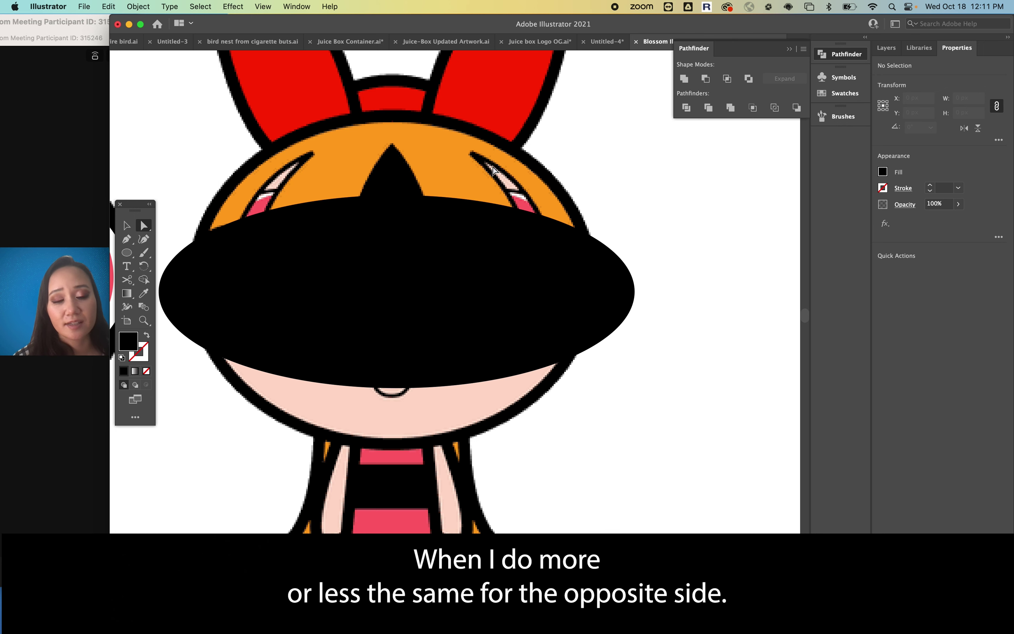
Draw a circle about 38 px wide at the base of the left bangs gap and stretch its topmost anchor to the gap's tip
click(127, 252)
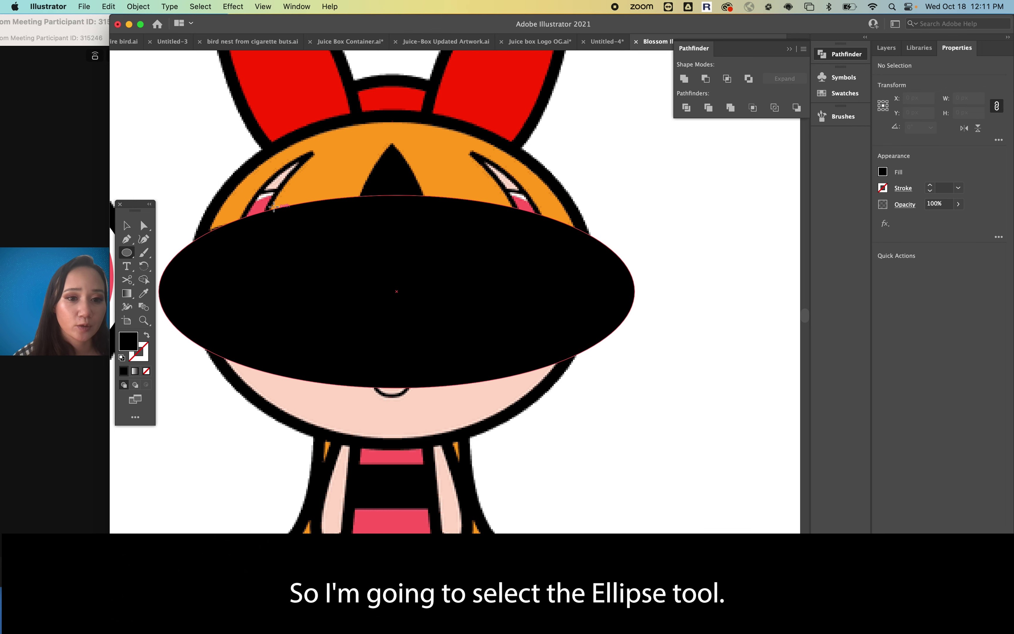
drag(244, 207, 273, 235)
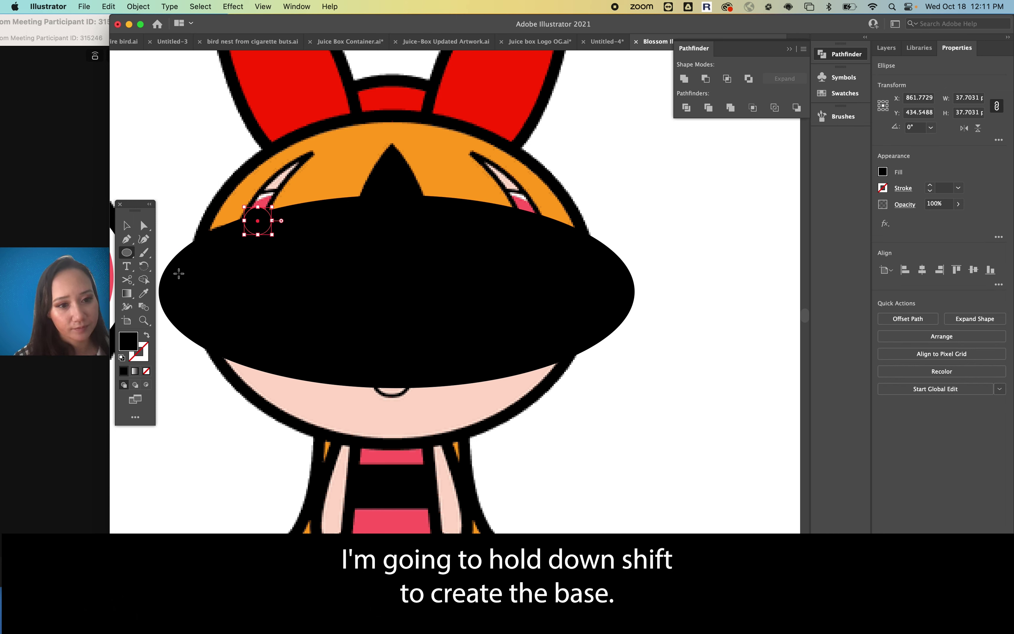
click(143, 227)
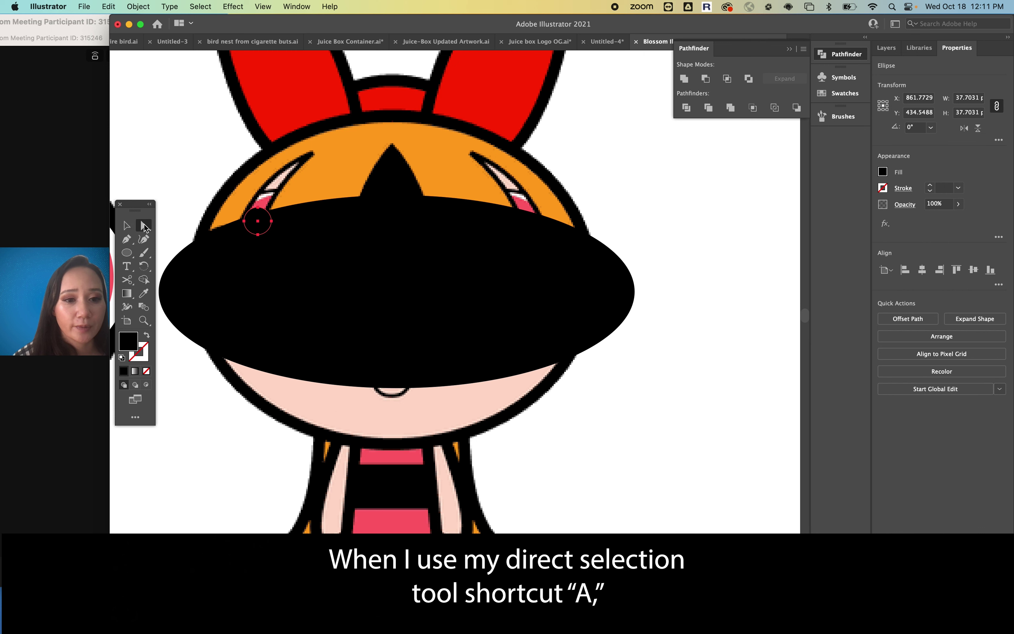
click(257, 208)
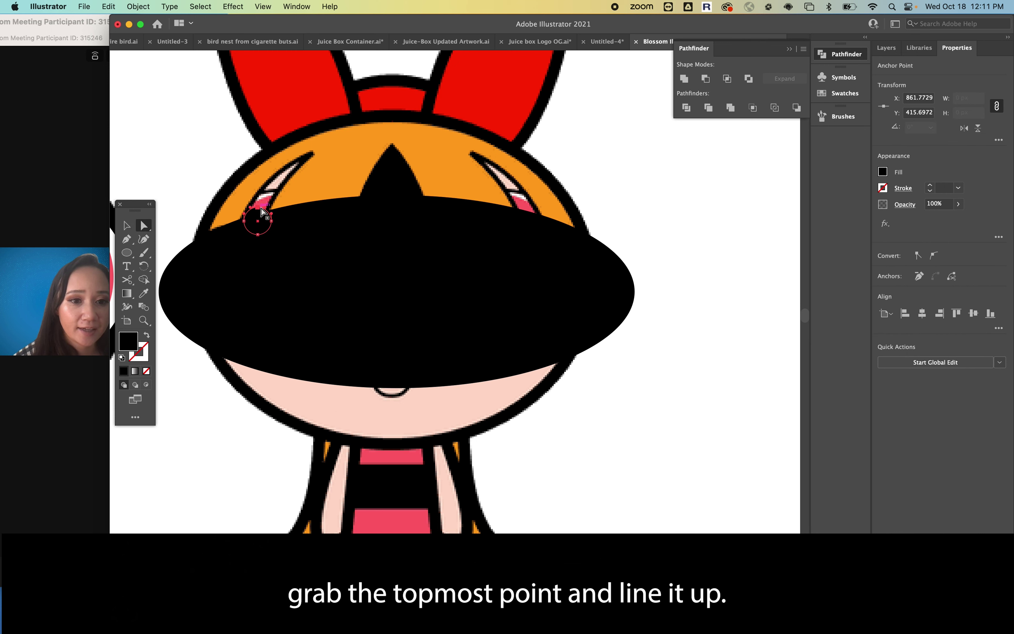
drag(258, 210, 314, 157)
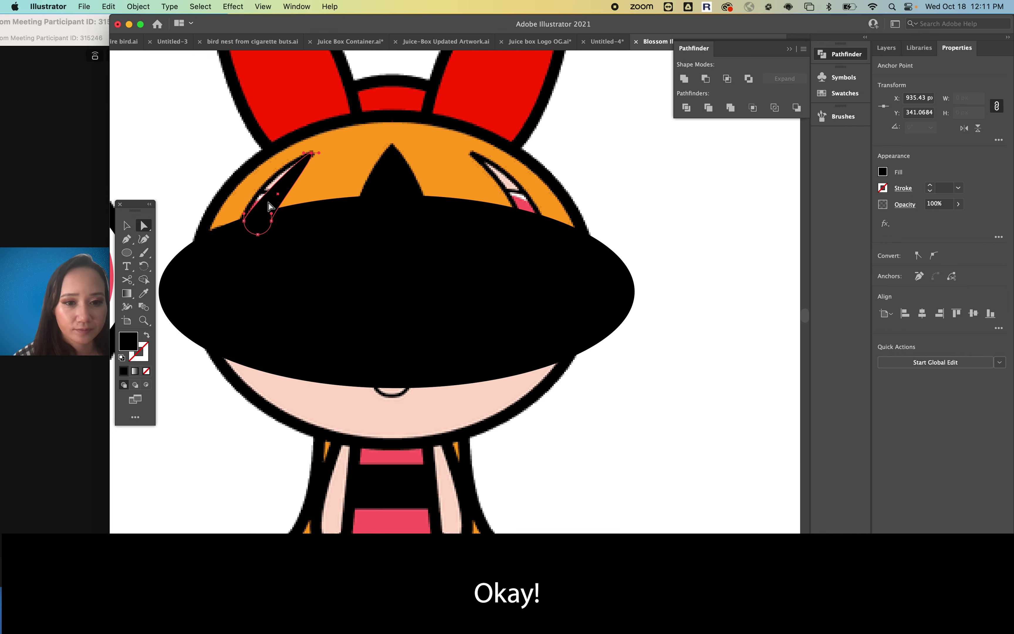
Reshape the left gap shape's side and bottom anchors and handles to follow the curve of the reference's bangs separation
drag(245, 224, 272, 174)
click(272, 220)
drag(271, 213, 282, 201)
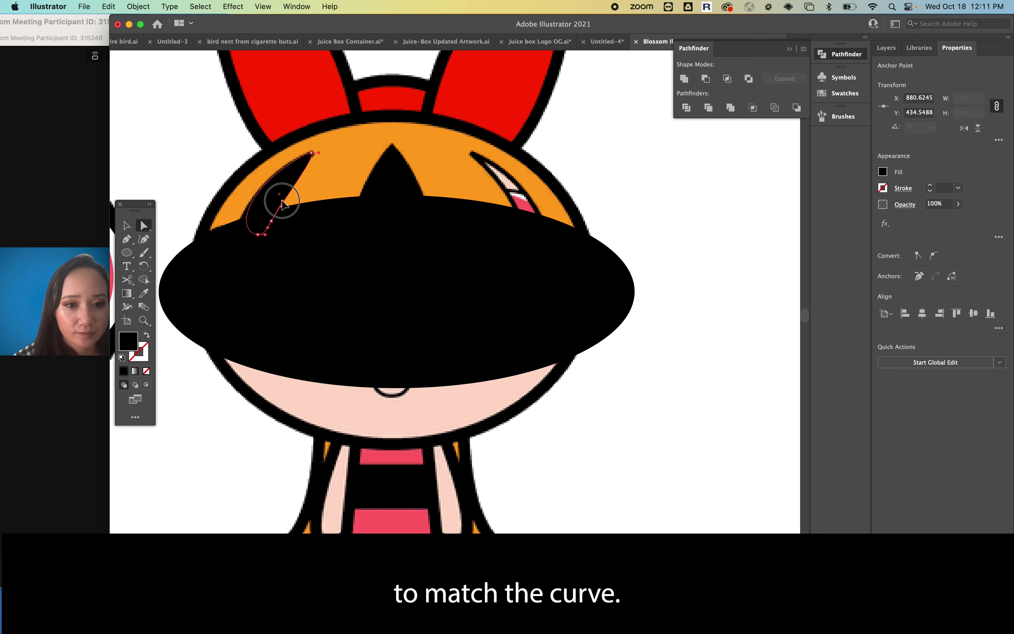
click(579, 159)
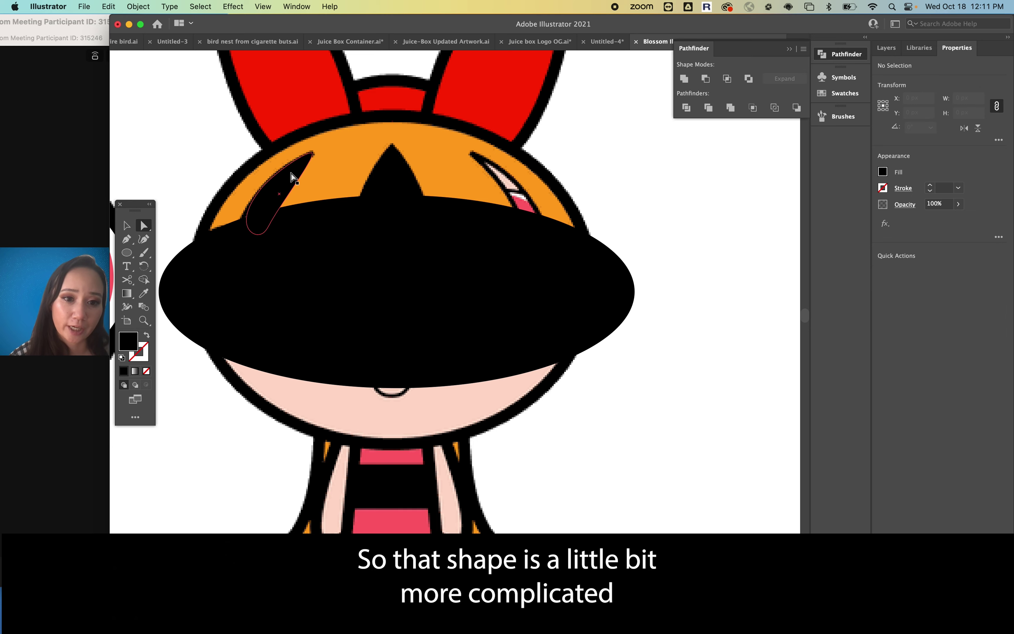
scroll(279, 219, up, 5)
click(264, 227)
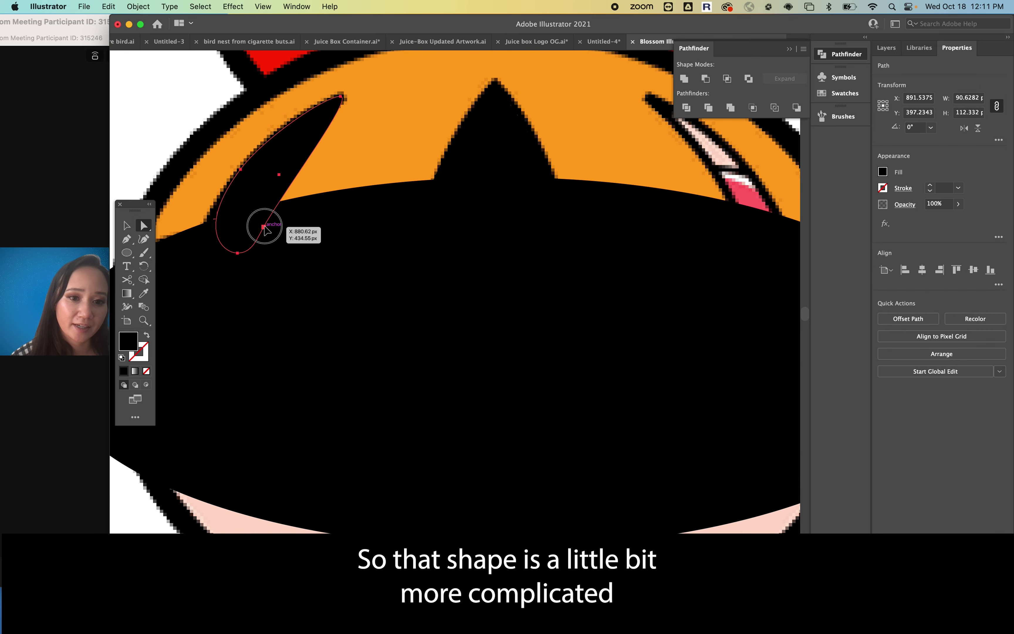
drag(264, 227, 262, 203)
drag(238, 252, 216, 254)
scroll(215, 254, down, 2)
click(684, 161)
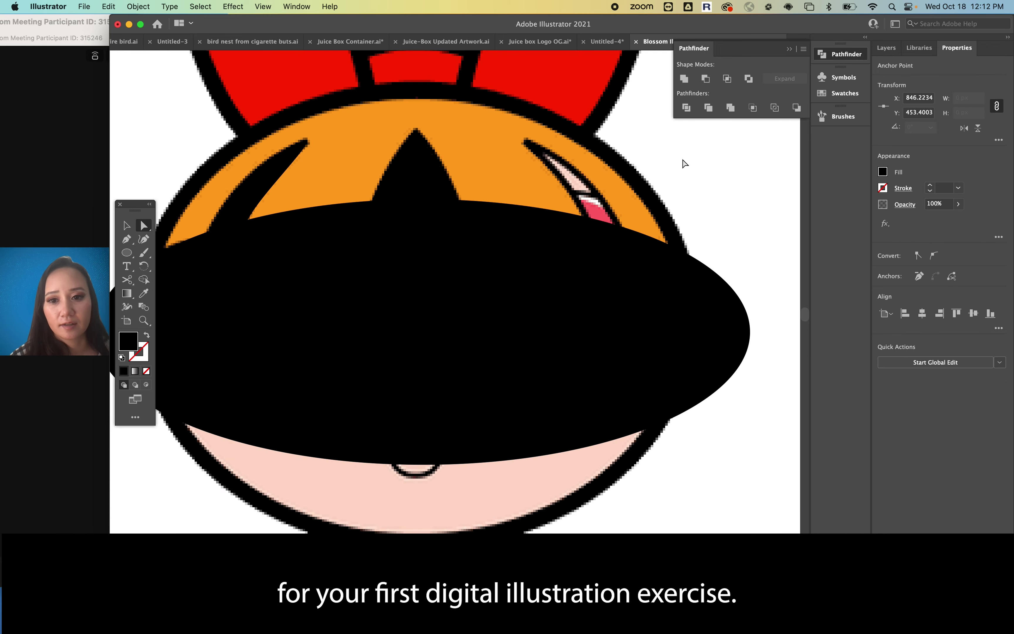
Trace the right bangs gap as a closed, curved black shape with the Pen tool, extending its base into the large ellipse
scroll(682, 161, down, 3)
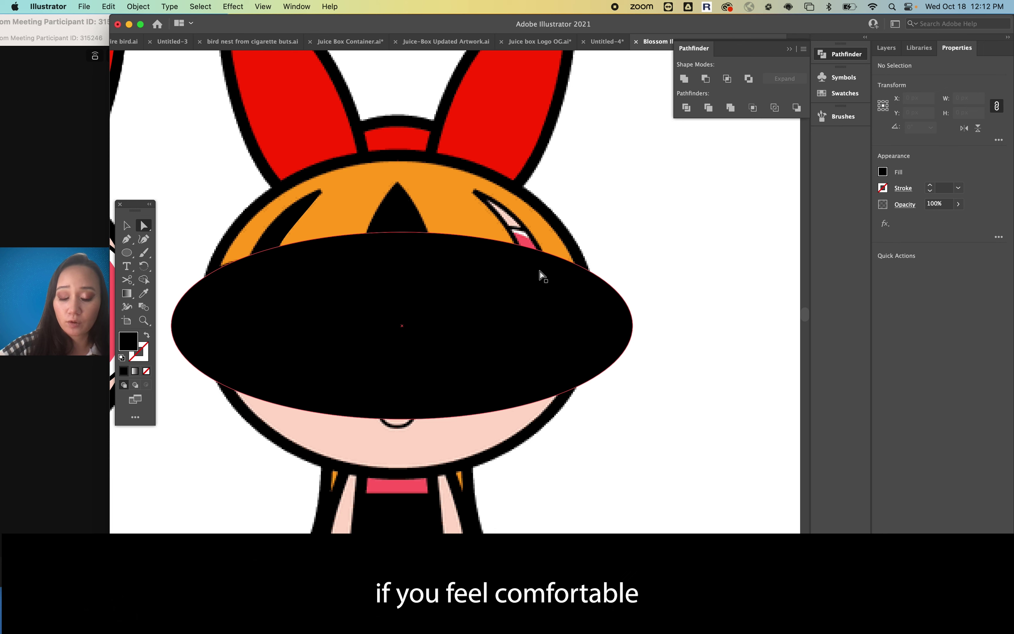
key(p)
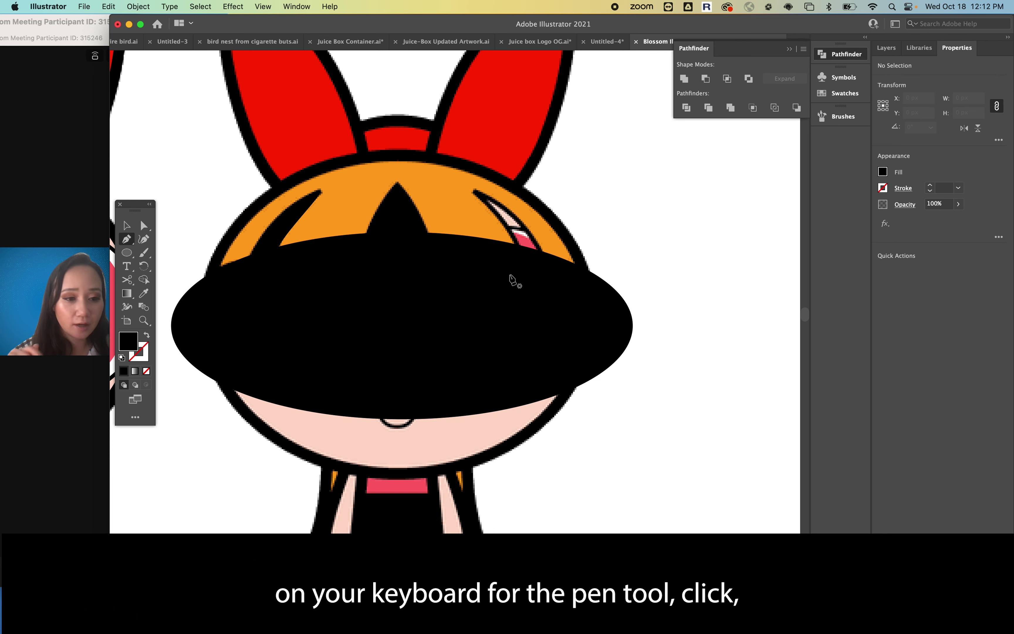
click(527, 283)
drag(509, 232, 477, 193)
click(476, 192)
drag(532, 235, 536, 243)
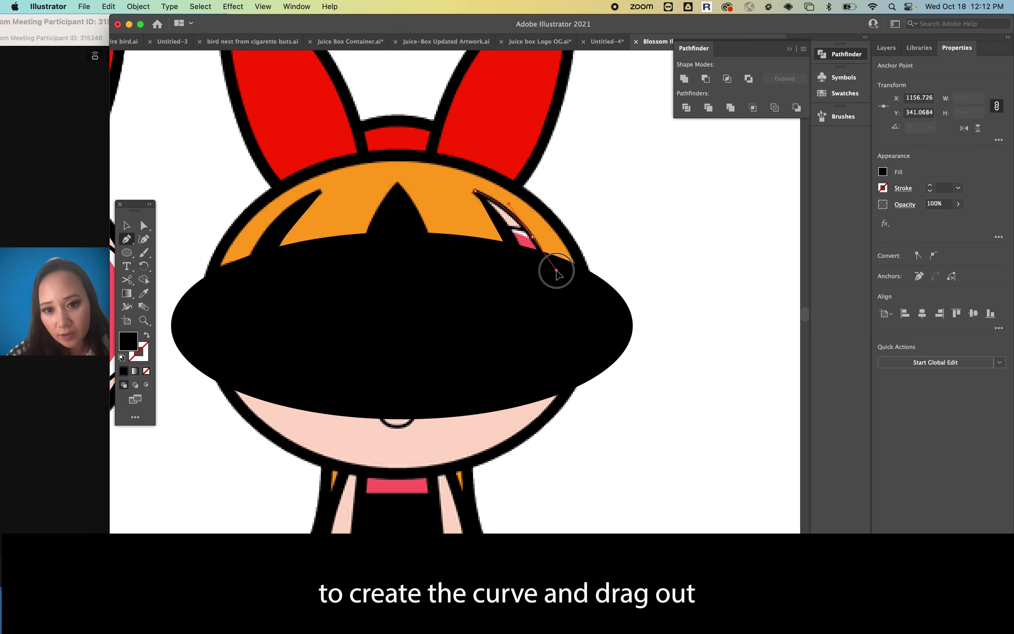
drag(556, 272, 529, 286)
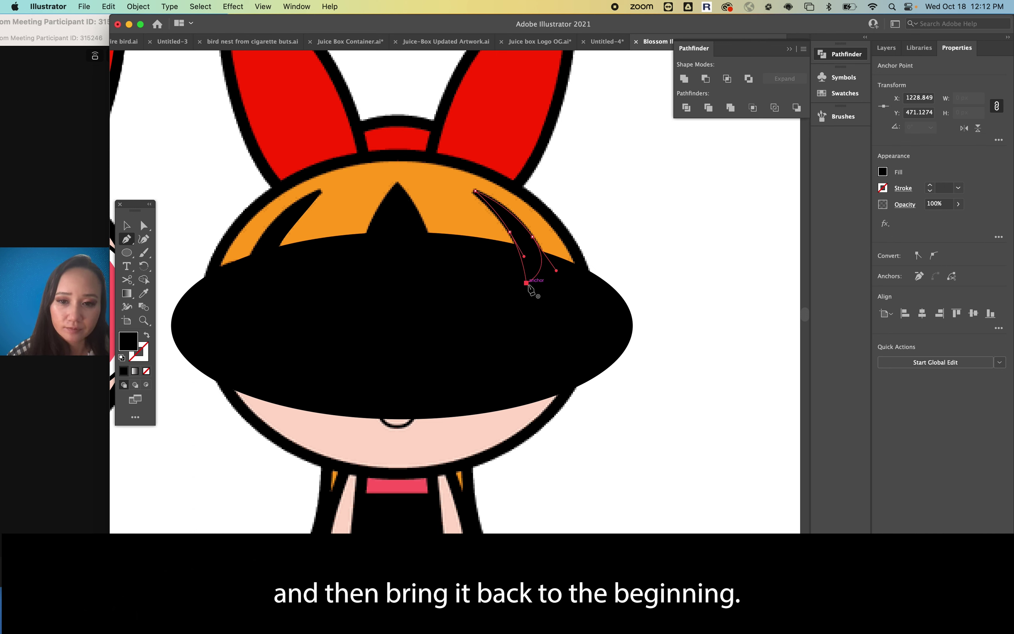
click(127, 226)
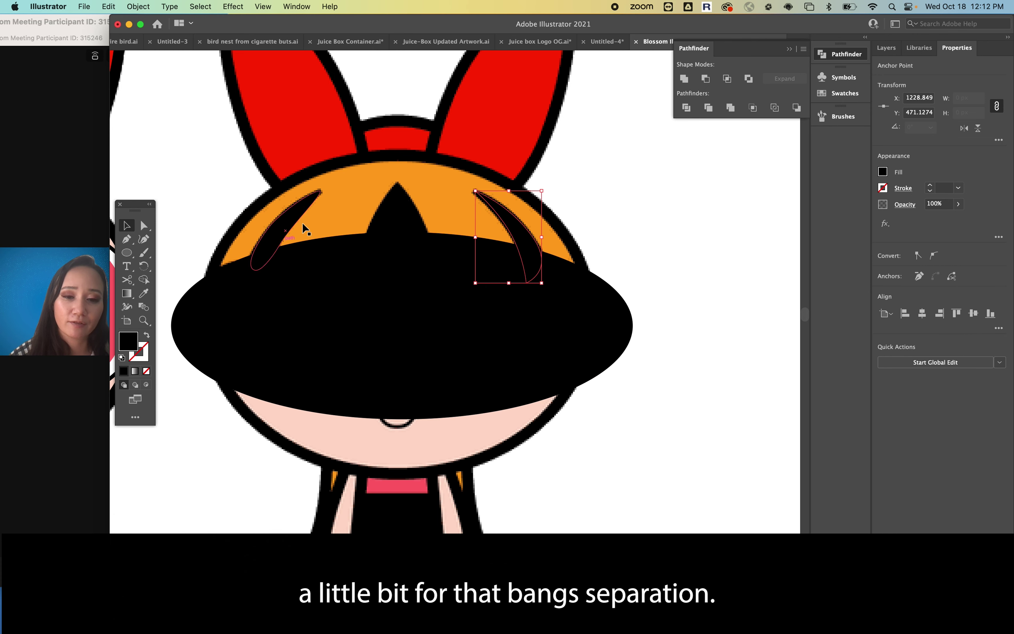
Unite the three bangs gap shapes and the large black ellipse into one shape with Pathfinder
scroll(485, 270, down, 2)
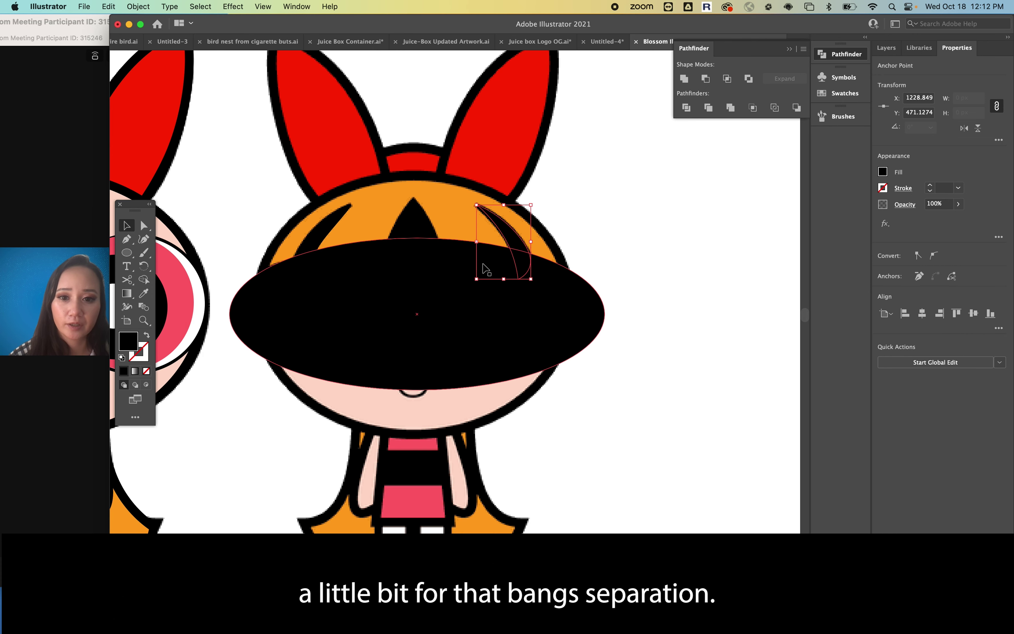
click(643, 215)
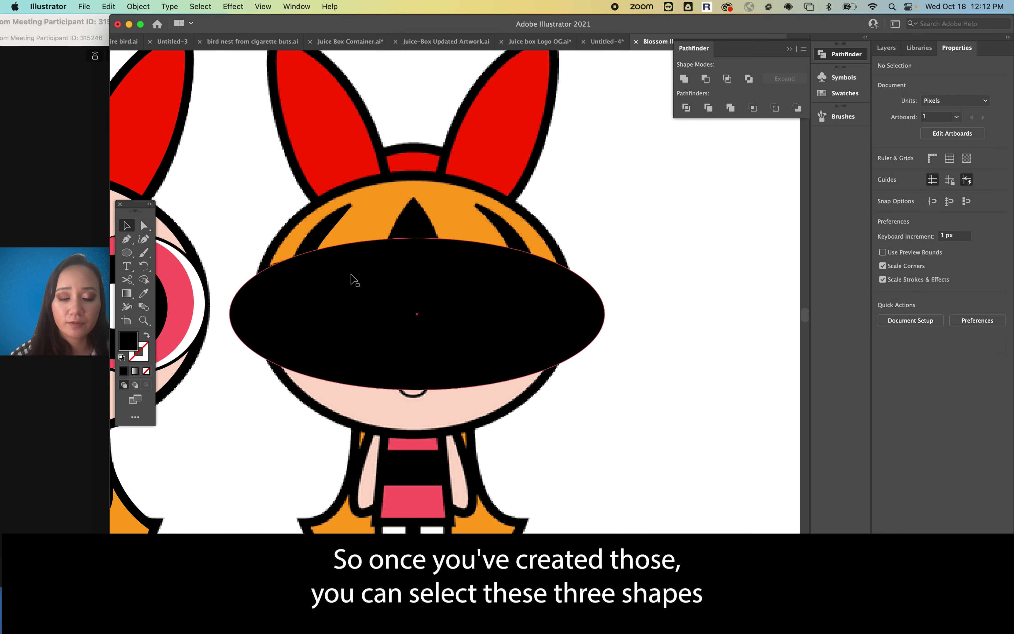
click(329, 239)
shift+click(413, 226)
shift+click(510, 229)
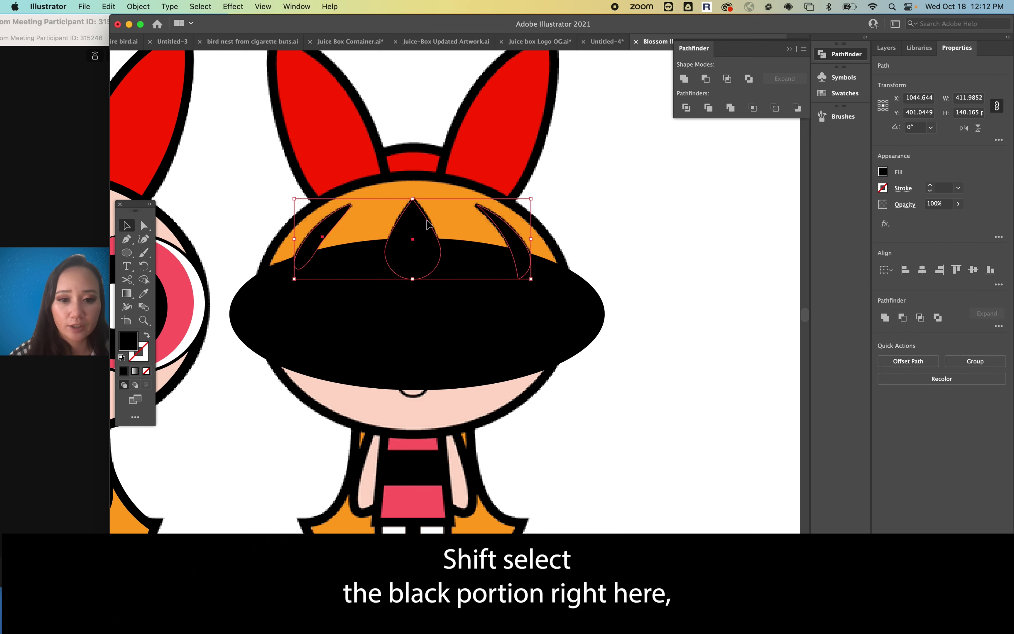
shift+click(377, 330)
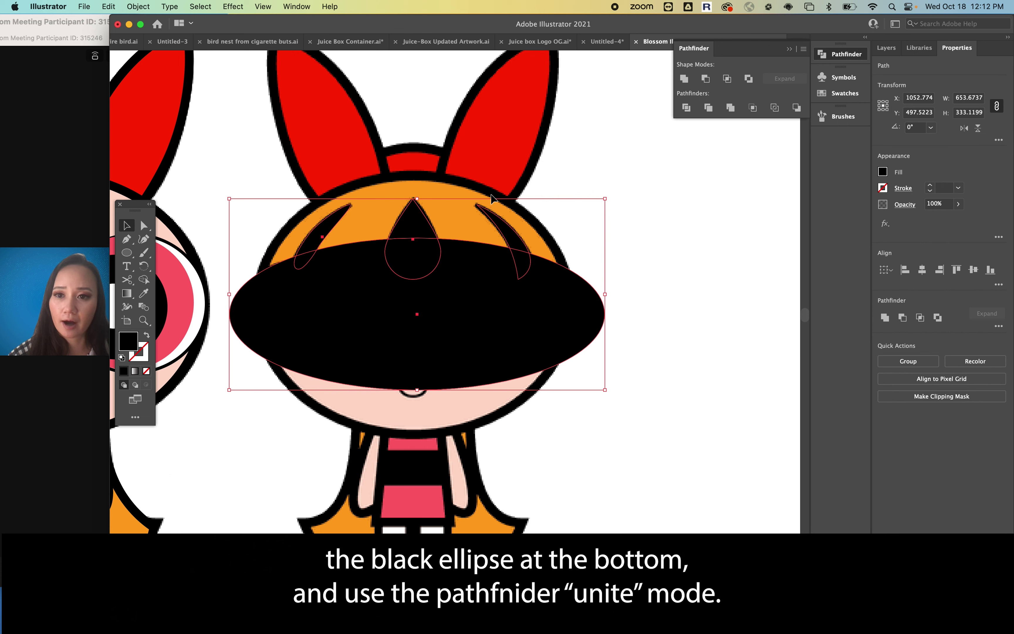
click(684, 79)
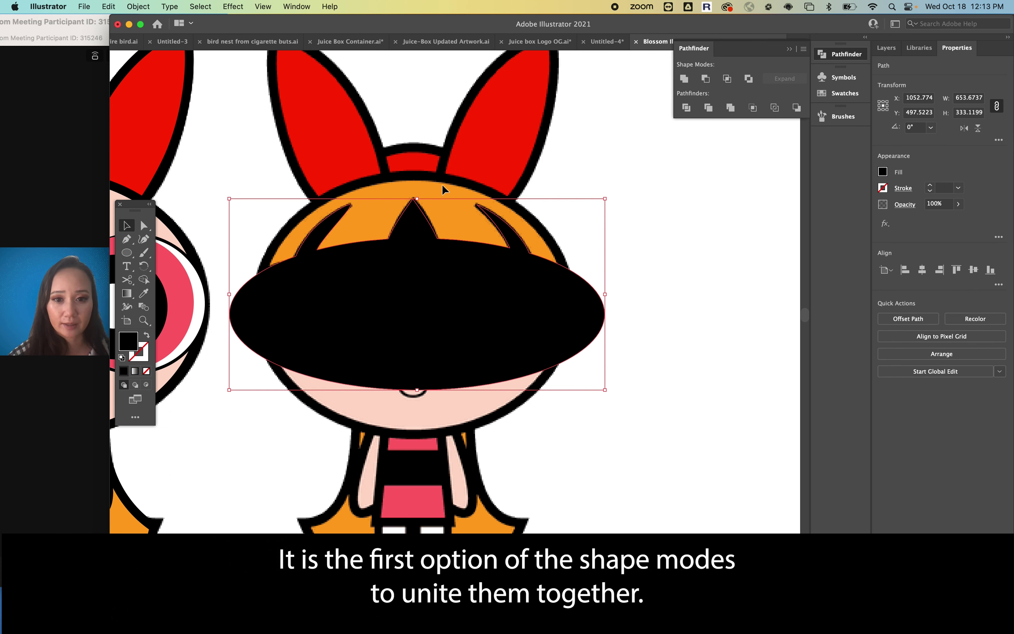
Sample the orange of the hair and draw an ellipse about 536 by 437 px filling the reference's head outline
click(645, 211)
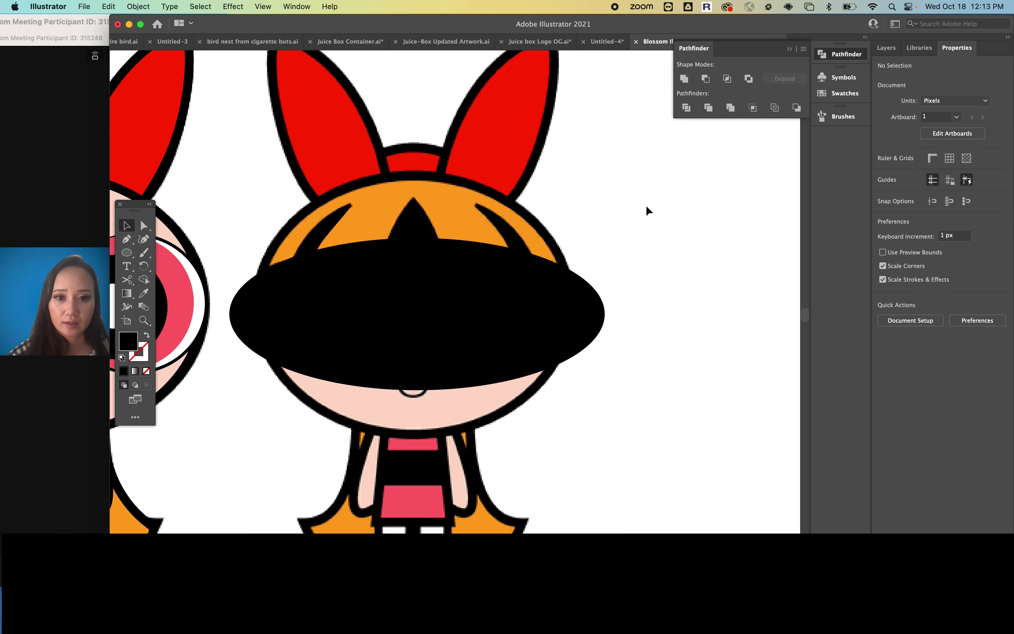
key(i)
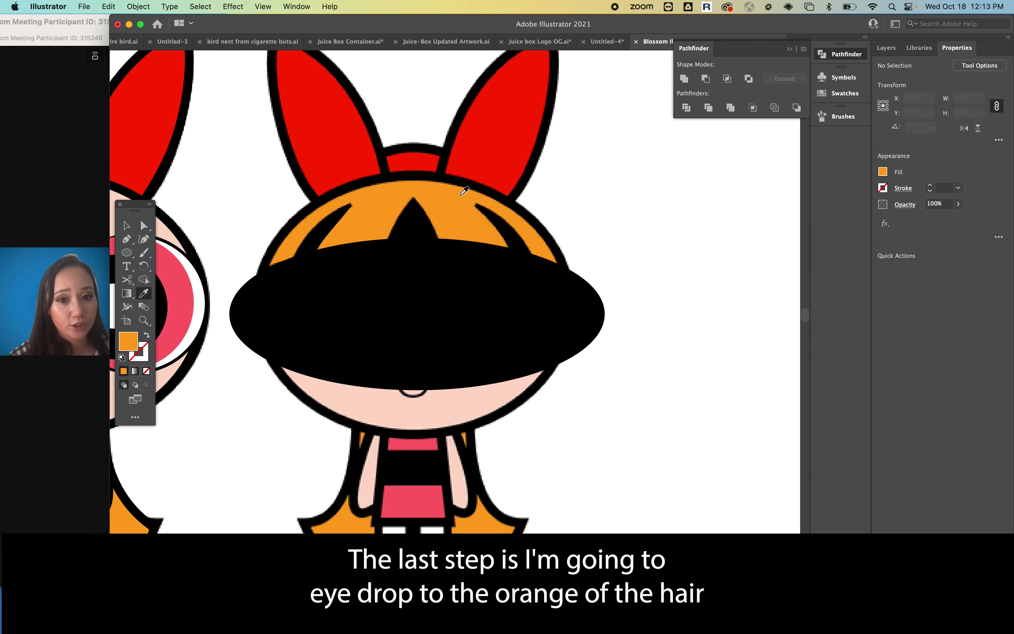
key(l)
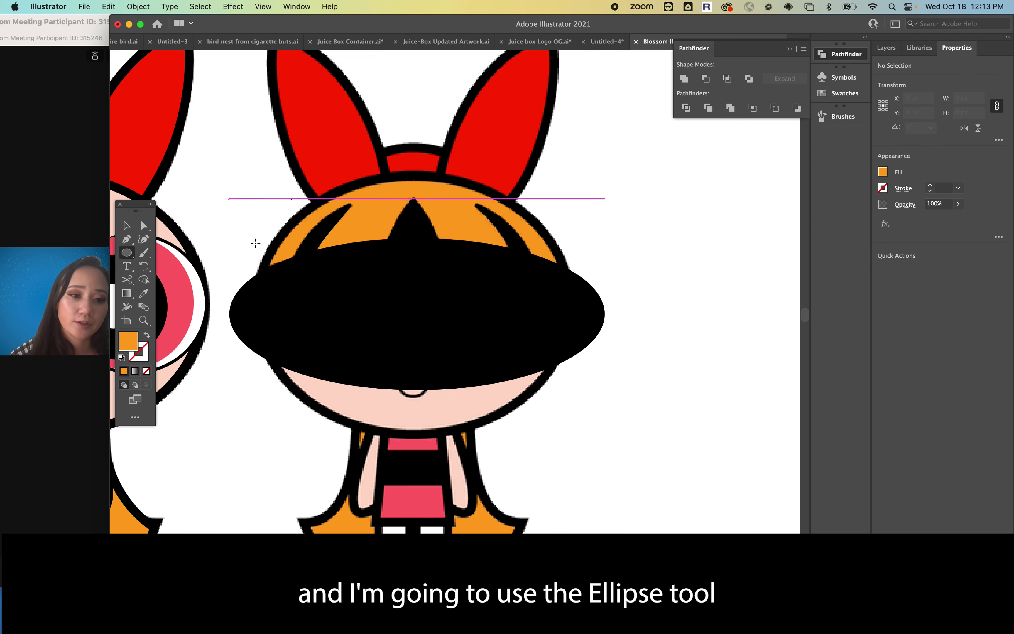
drag(260, 178, 565, 428)
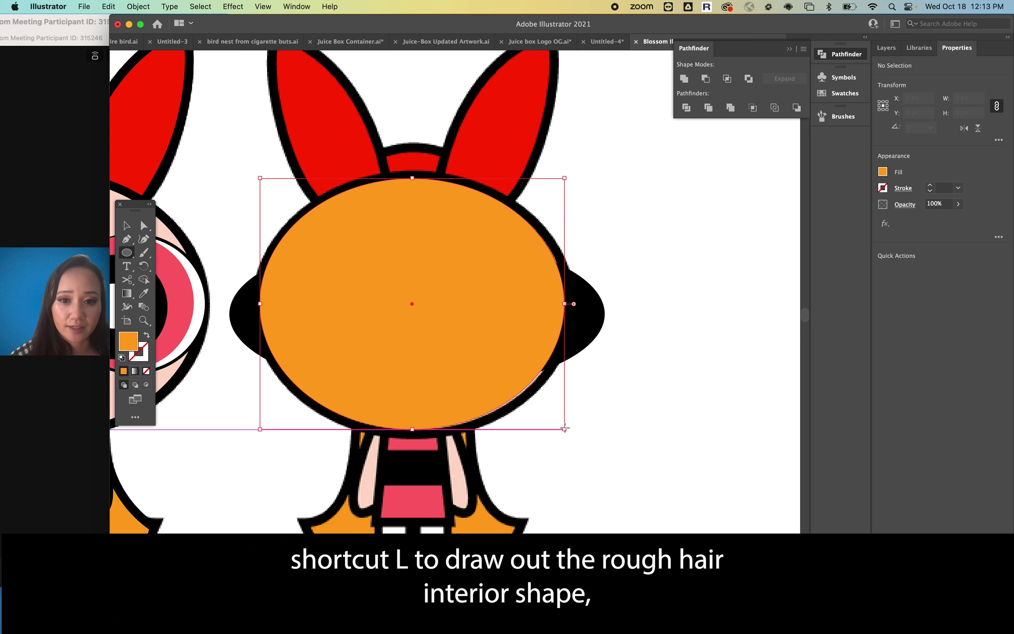
click(127, 225)
drag(567, 305, 567, 302)
scroll(563, 302, up, 5)
scroll(566, 302, down, 3)
scroll(566, 302, down, 5)
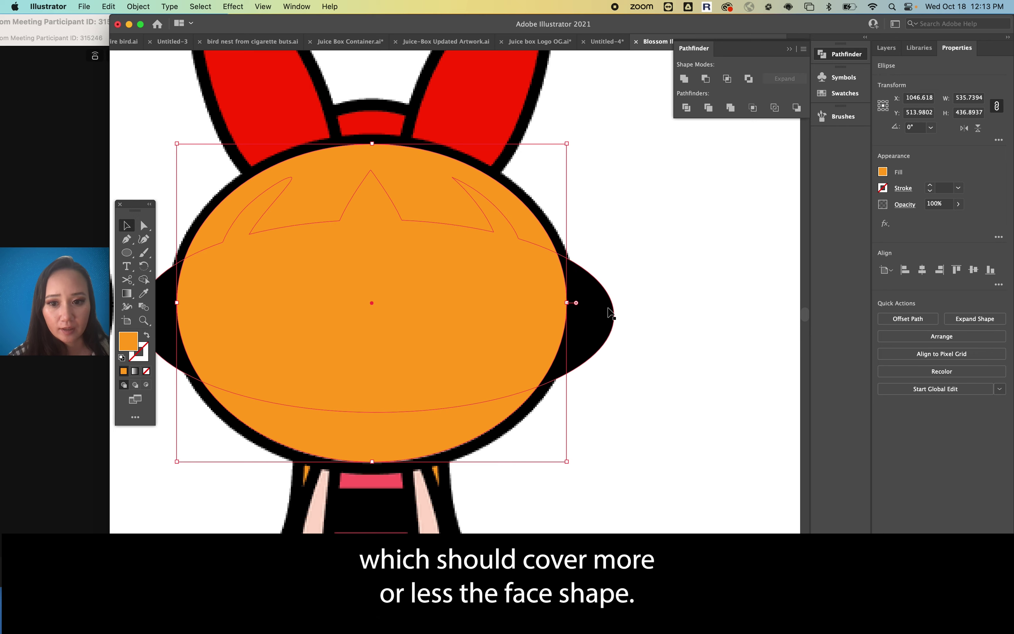
Bring the united black shape in front of the orange ellipse
click(610, 312)
scroll(541, 327, down, 3)
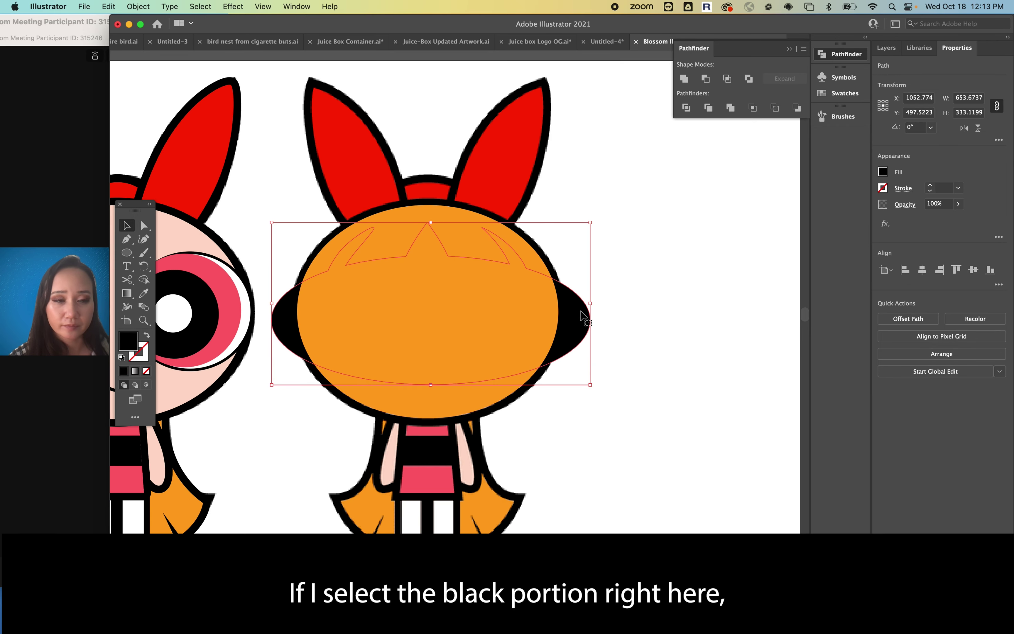
click(139, 6)
mouse_move(155, 37)
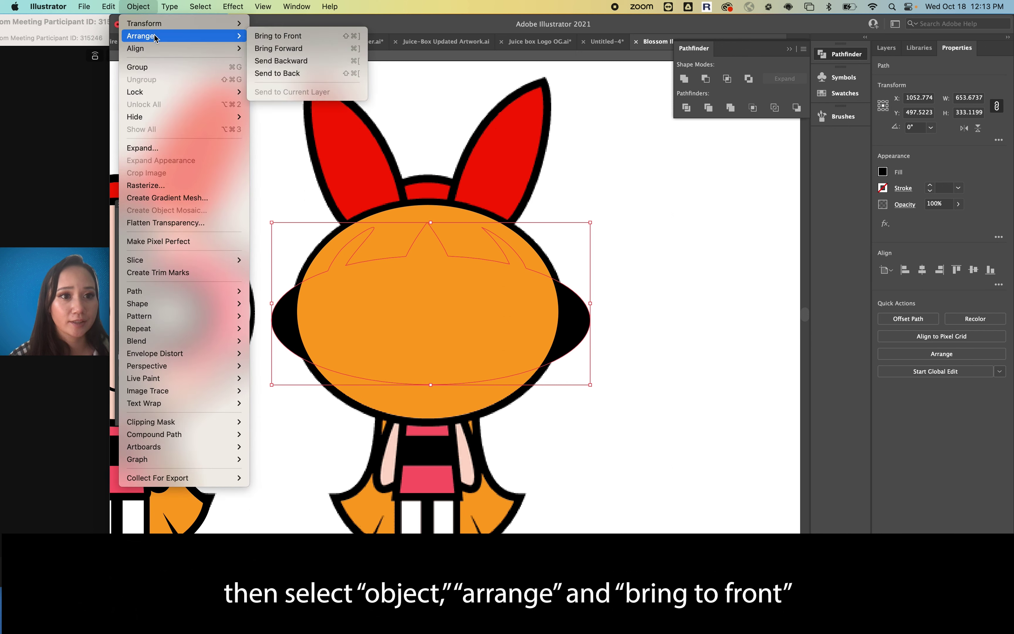
click(294, 37)
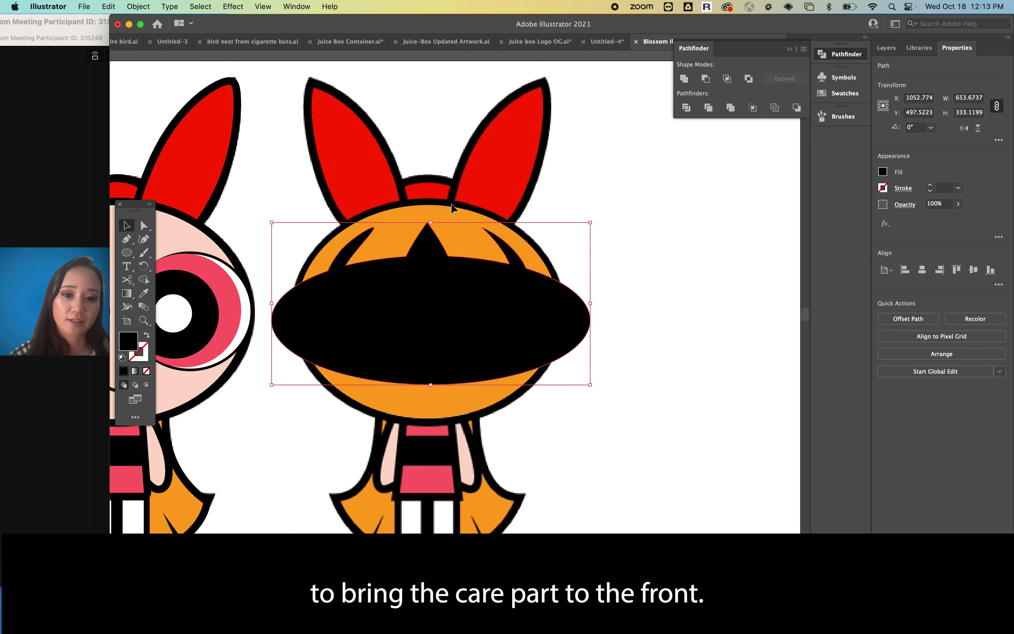
Pull the black shape's lowest anchor down past the chin so the shape covers the lower part of the orange ellipse
key(a)
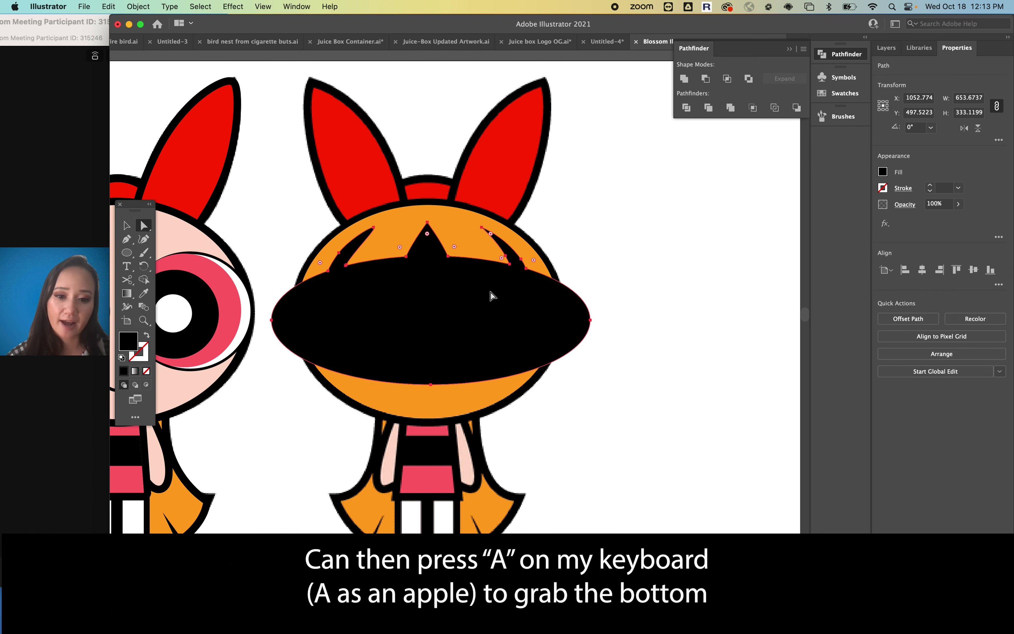
click(432, 385)
drag(433, 386, 434, 462)
Subtract the black shape from the orange ellipse with Minus Front to leave only the bangs
click(126, 225)
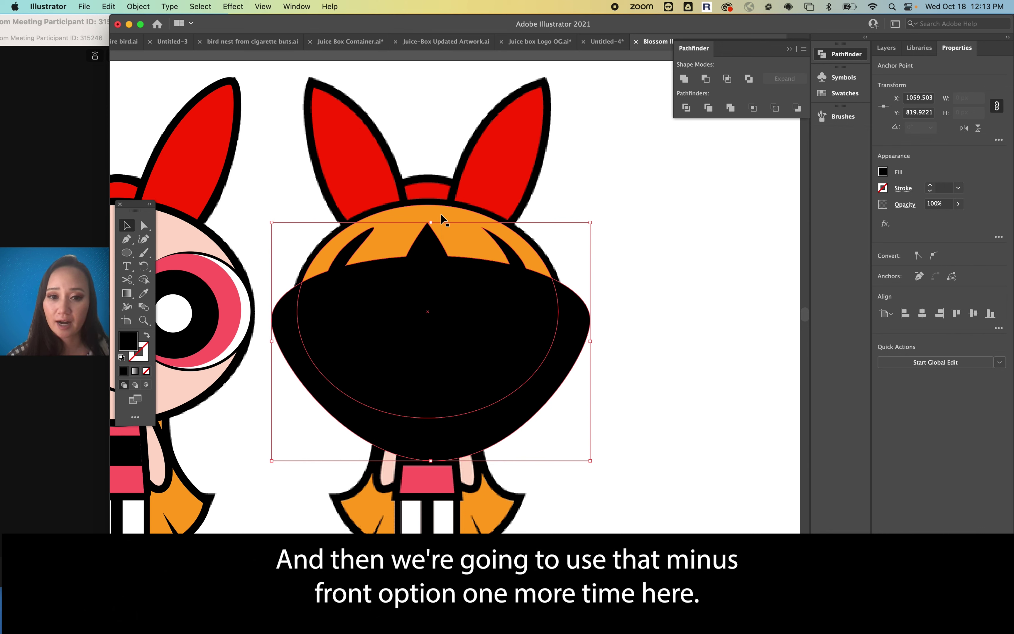
click(461, 237)
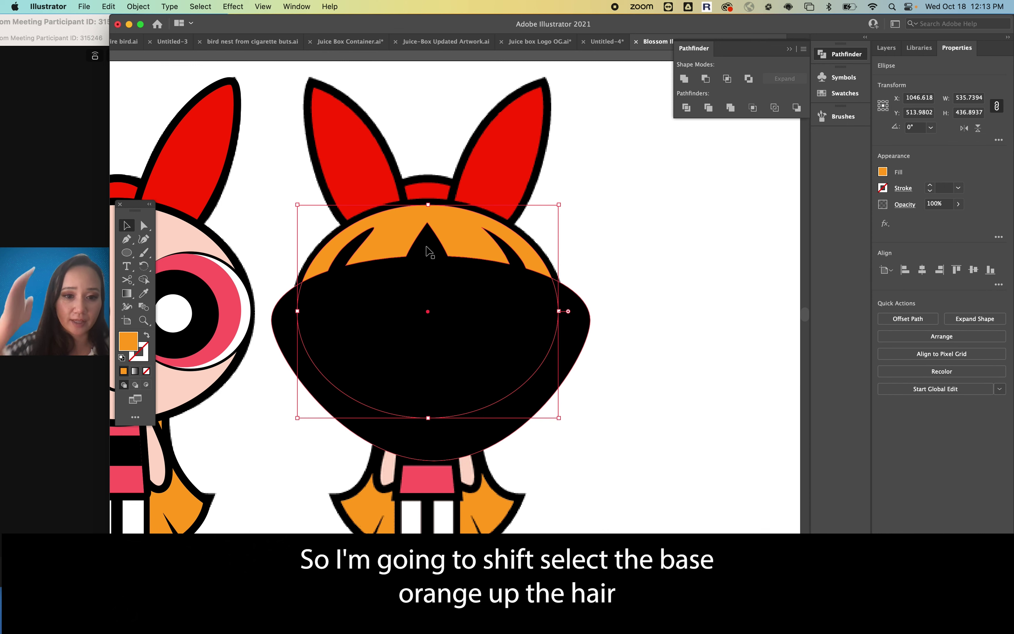
shift+click(422, 455)
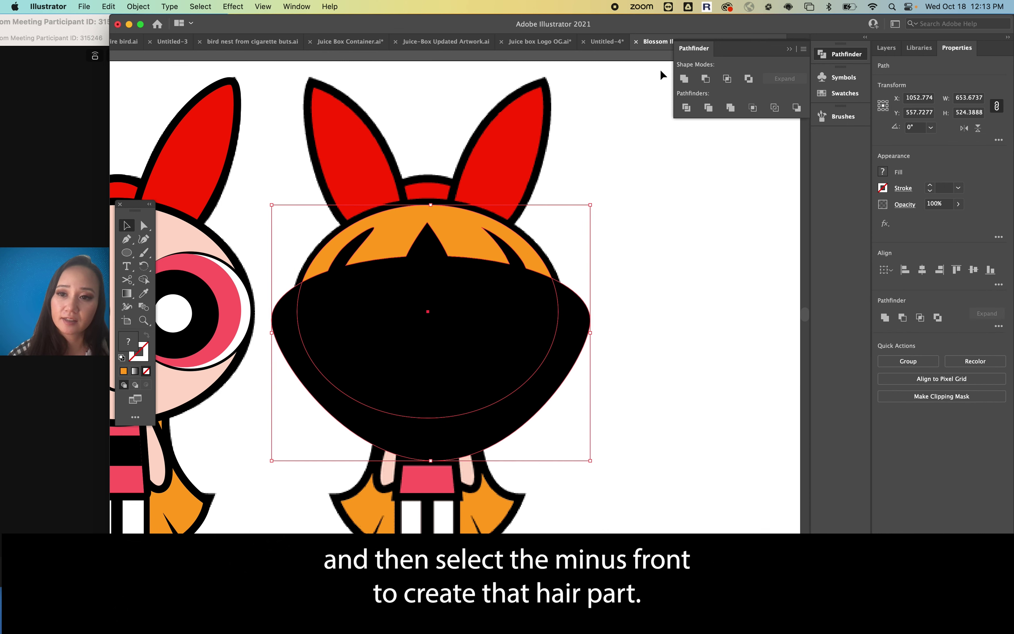
click(706, 80)
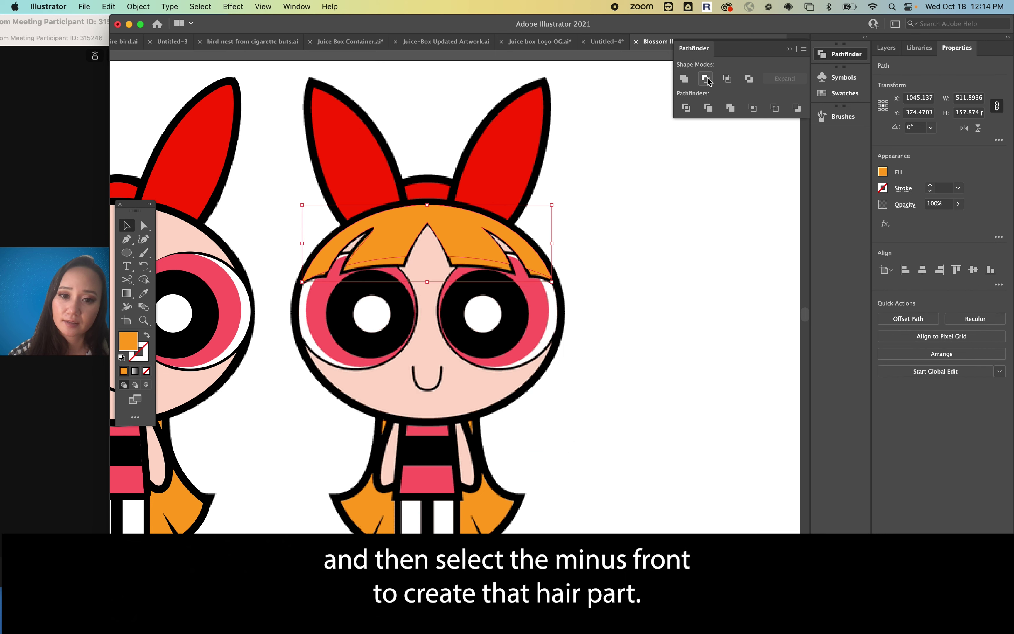
drag(430, 284, 427, 283)
Adjust the anchors and handles along the bangs' lower edge to match the tips and curves of the reference hair
scroll(427, 284, left, 5)
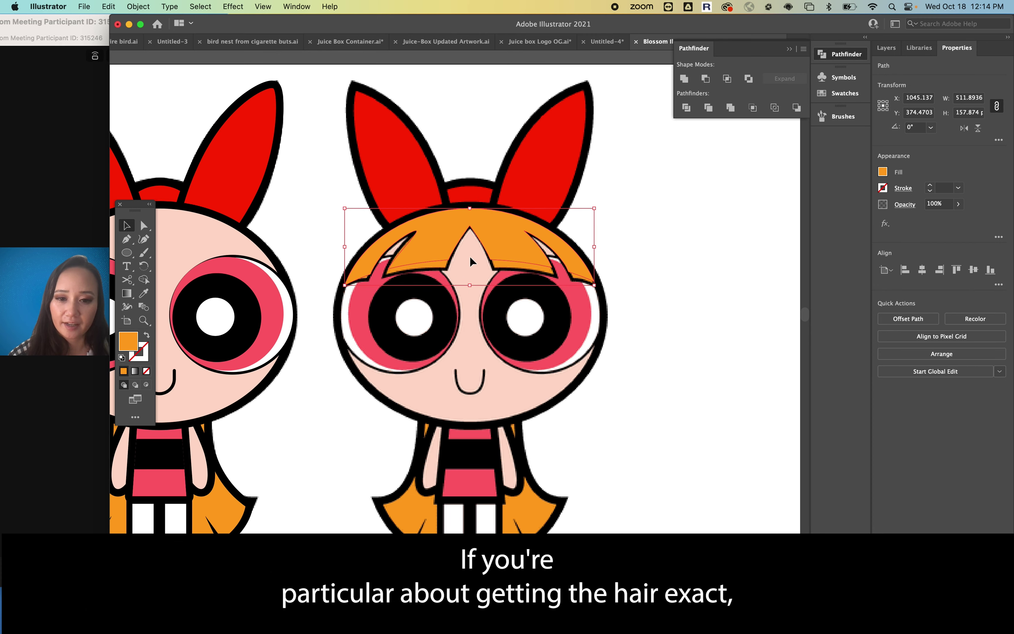
scroll(470, 256, up, 3)
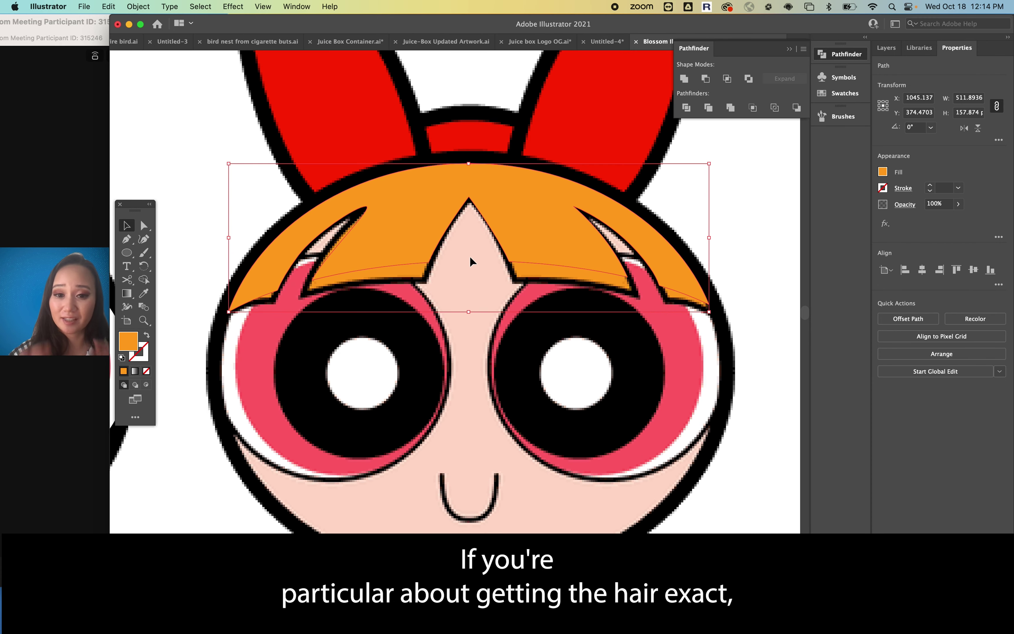
key(a)
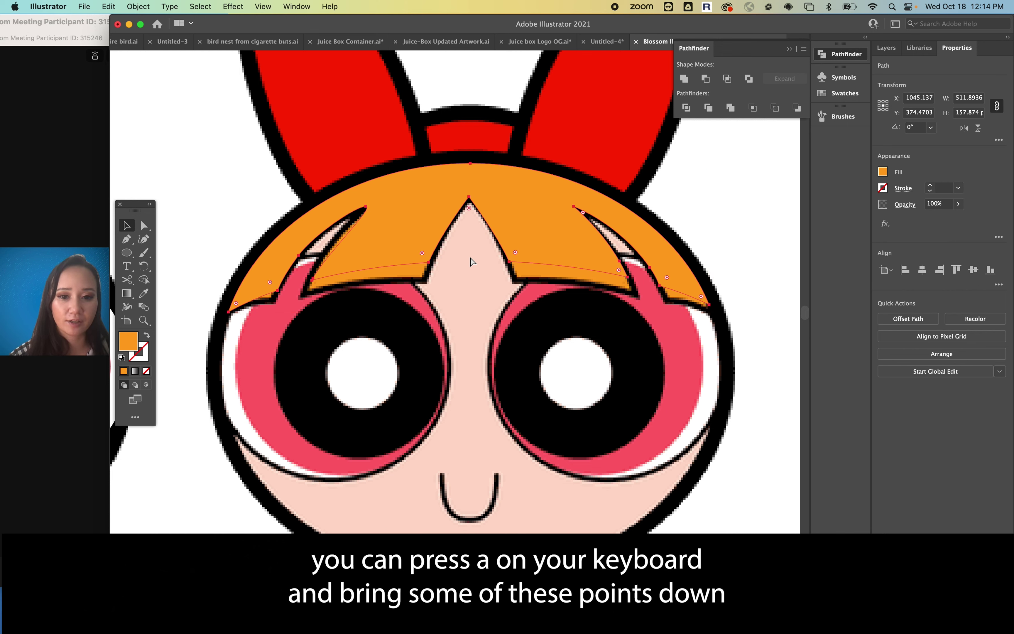
drag(428, 263, 422, 277)
drag(312, 283, 308, 290)
drag(509, 261, 516, 278)
drag(629, 283, 553, 271)
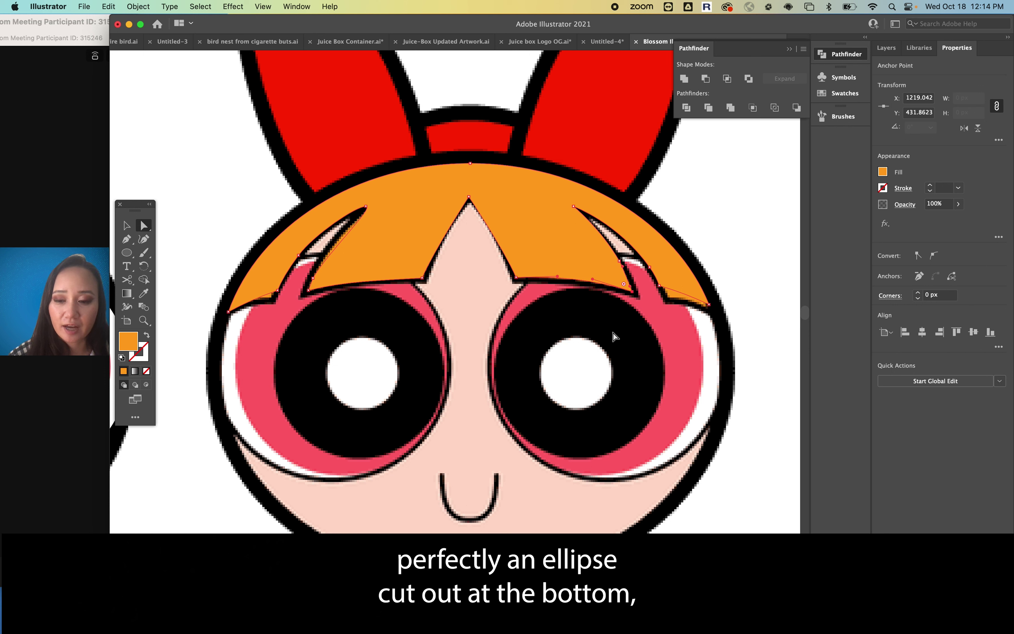
mouse_move(668, 296)
mouse_down()
mouse_move(685, 309)
mouse_move(683, 296)
mouse_up()
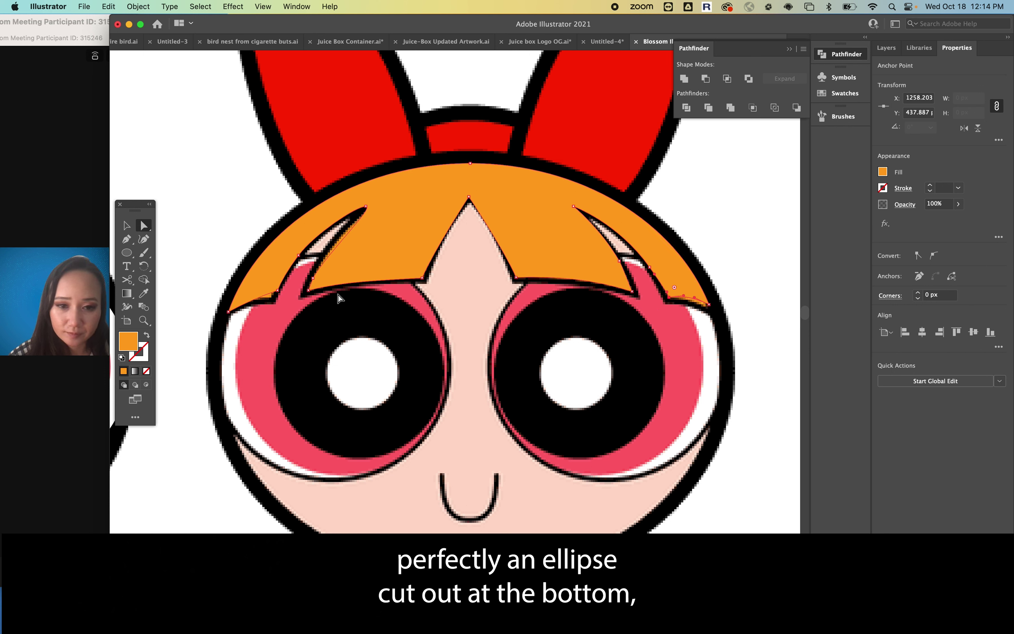
drag(271, 292, 268, 299)
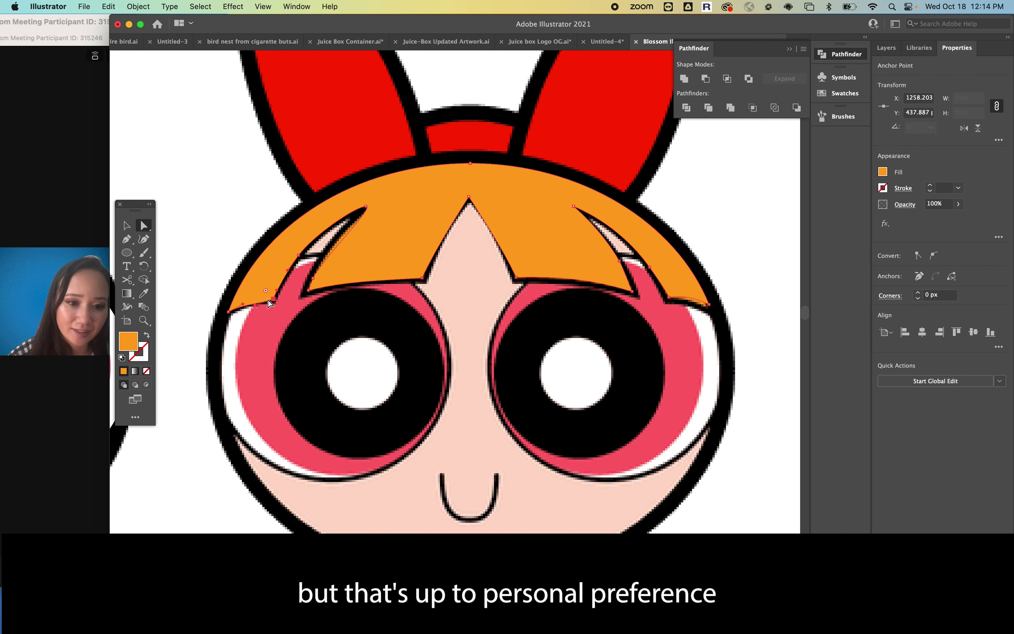
click(229, 311)
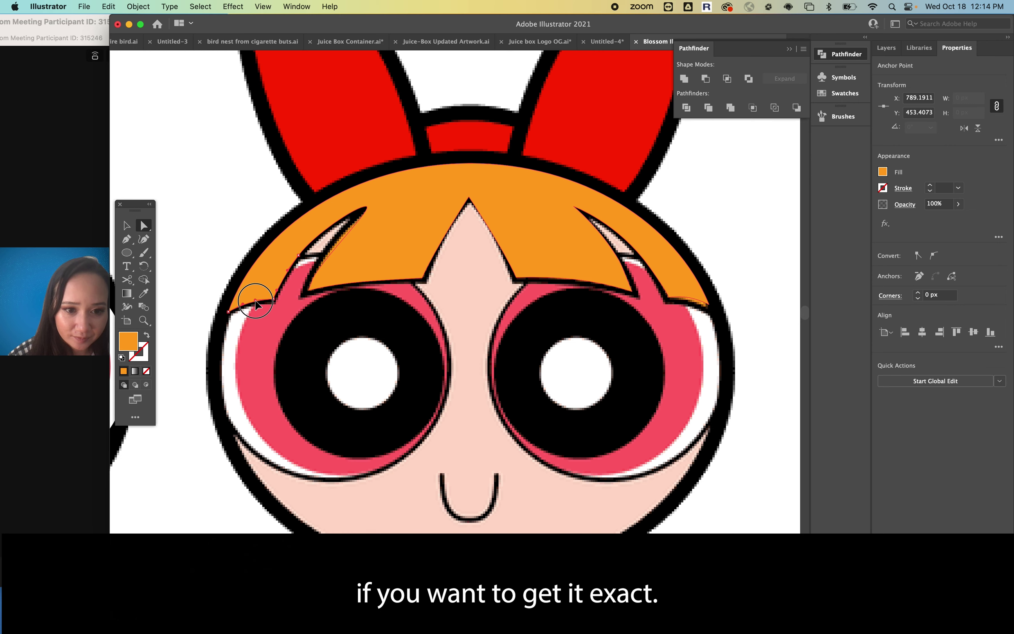
Move the orange bangs from the reference onto the forehead of the vector character
key(cmd+shift+a)
scroll(312, 324, down, 3)
scroll(312, 327, down, 3)
scroll(122, 365, up, 4)
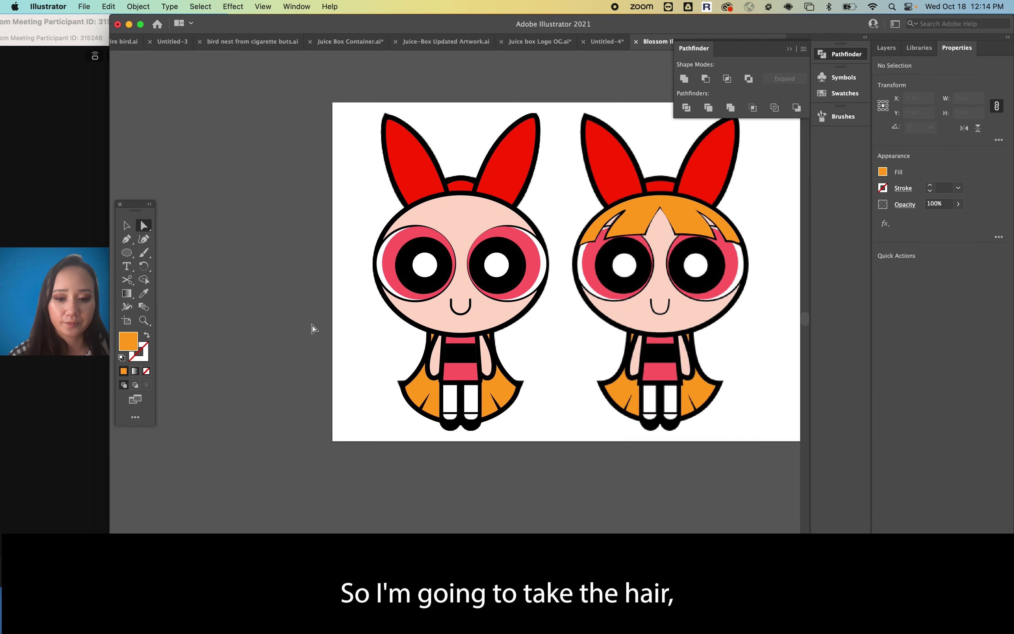
click(127, 225)
click(689, 201)
drag(755, 210, 510, 211)
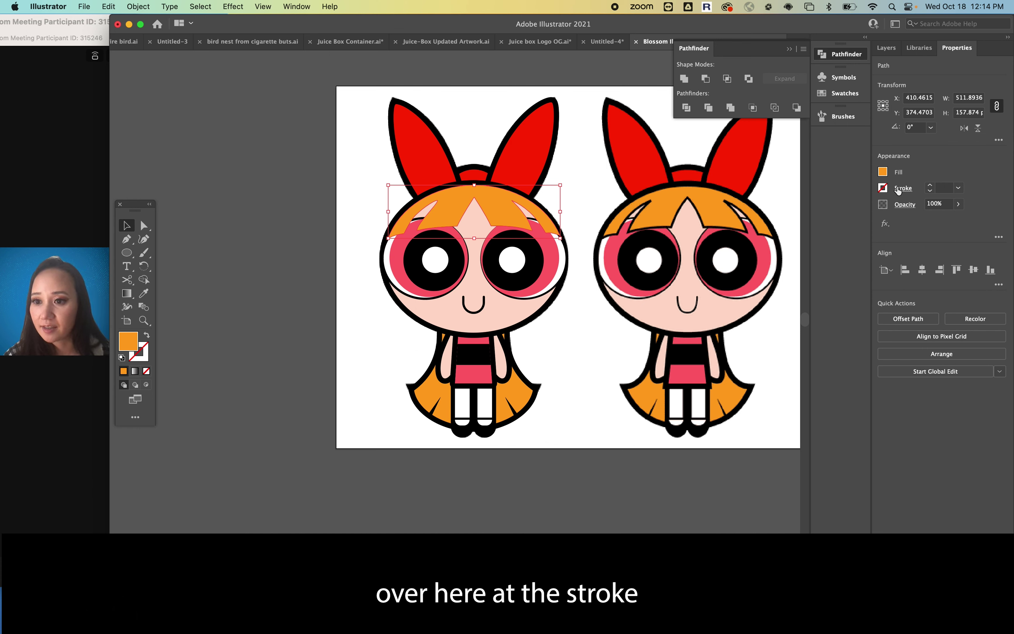
Give the bangs a 6 px black stroke and deselect them
click(930, 187)
click(930, 187)
click(930, 187)
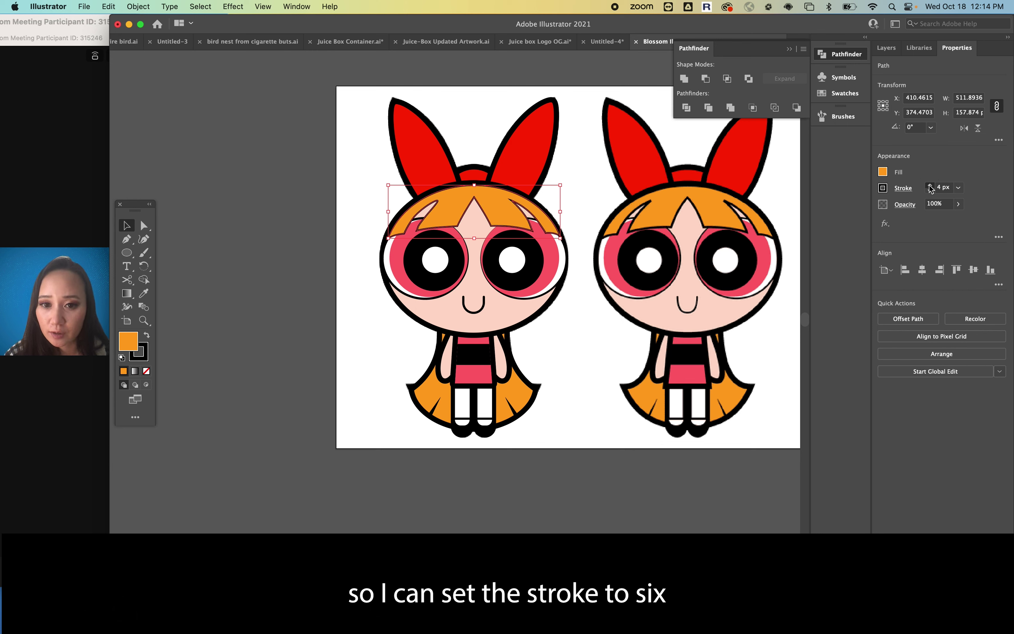
click(930, 187)
click(930, 187)
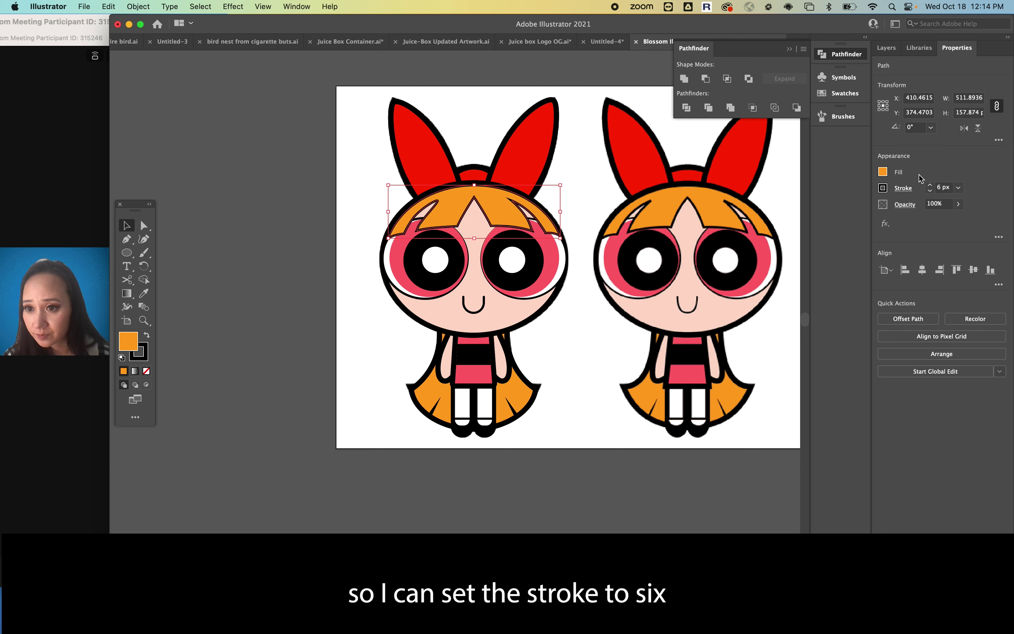
click(547, 491)
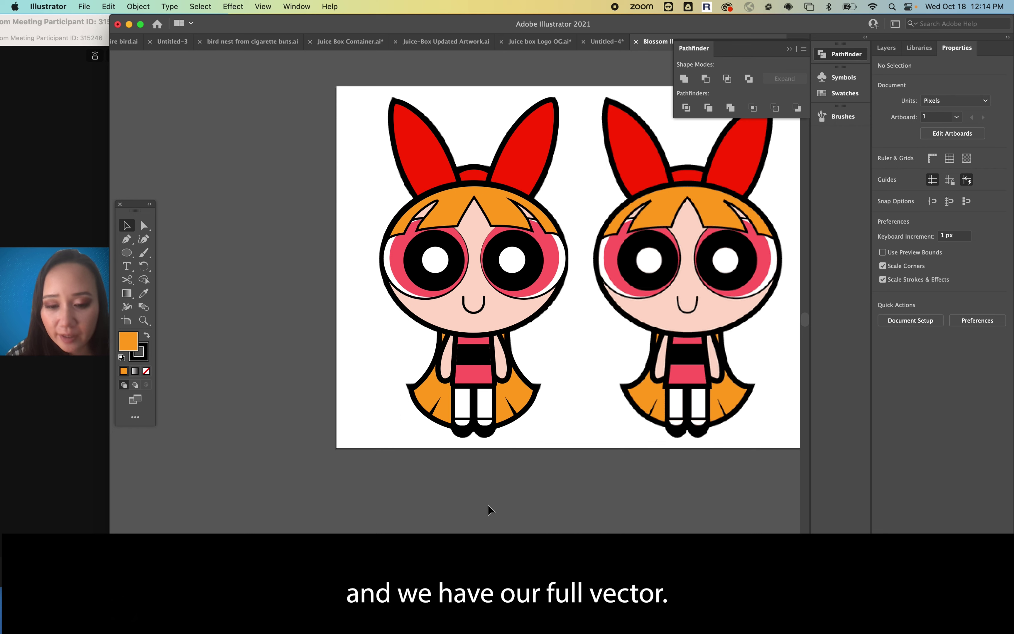
Hide the reference layer so that only the vector character is shown
scroll(398, 446, right, 4)
scroll(399, 446, down, 1)
scroll(426, 432, up, 2)
scroll(426, 432, right, 3)
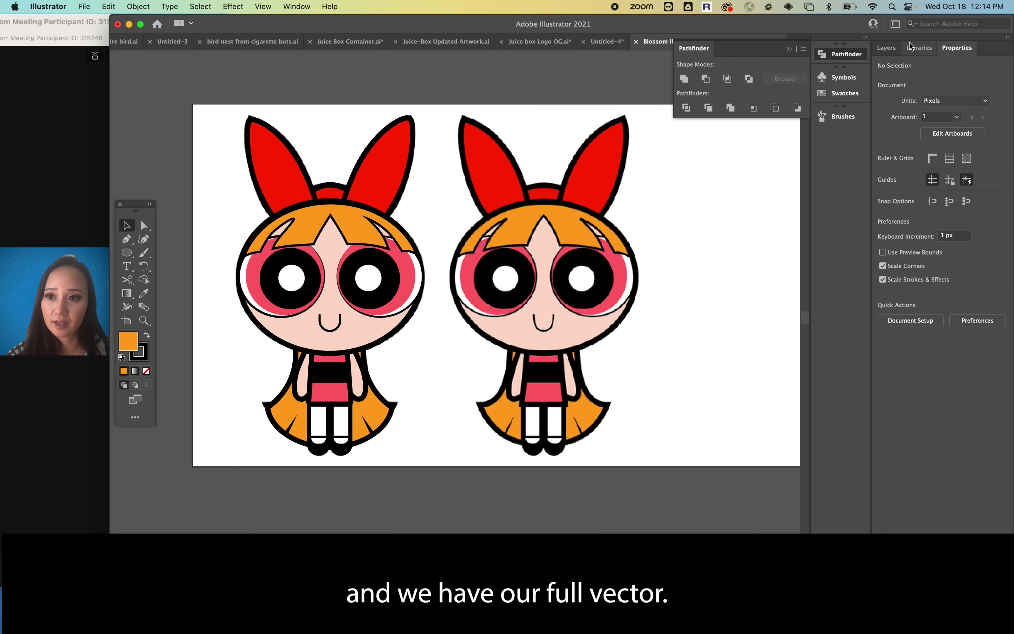
click(886, 48)
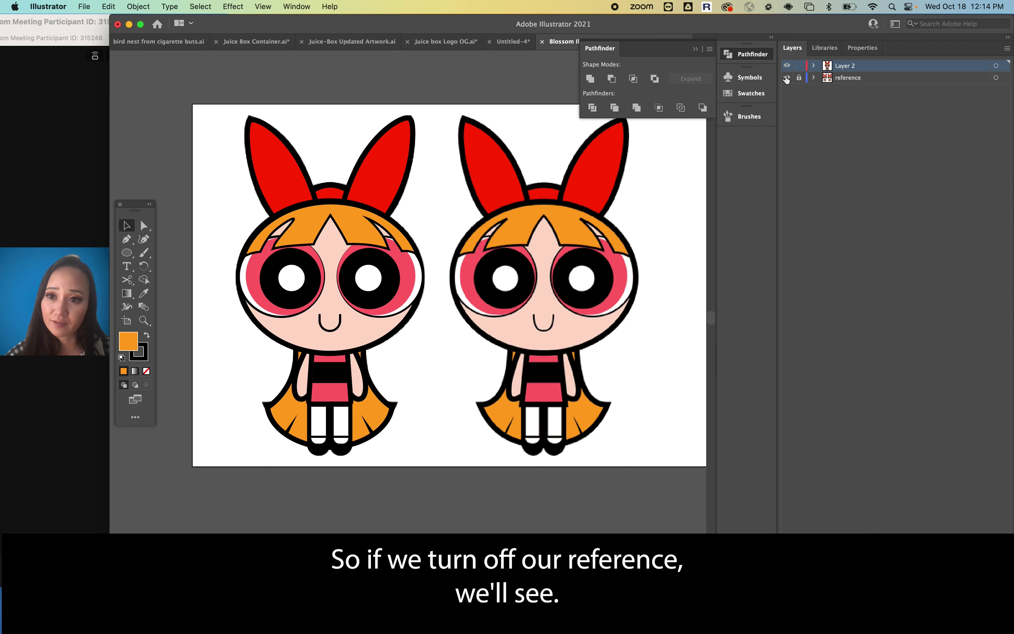
click(787, 78)
Move the two red bow loops away from the head one at a time, undoing each move
drag(385, 170, 564, 162)
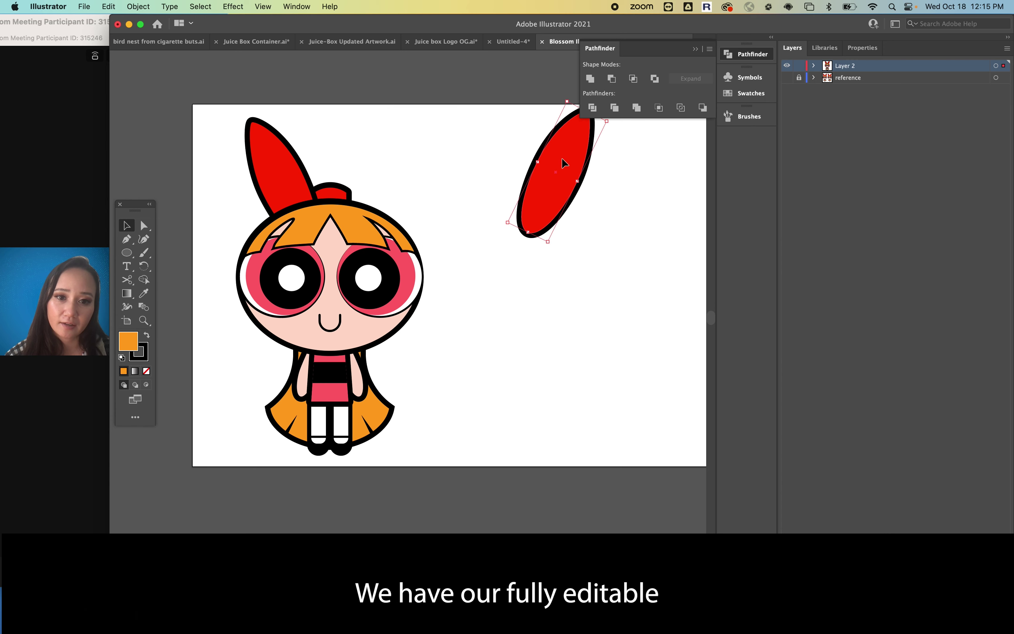
key(super+z)
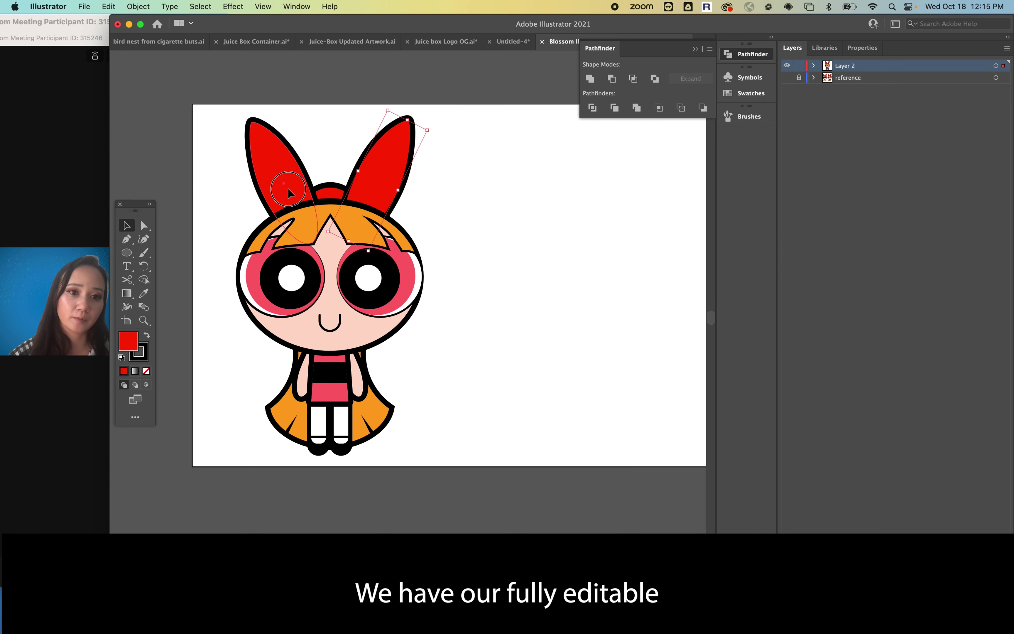
drag(288, 193, 187, 193)
key(super+z)
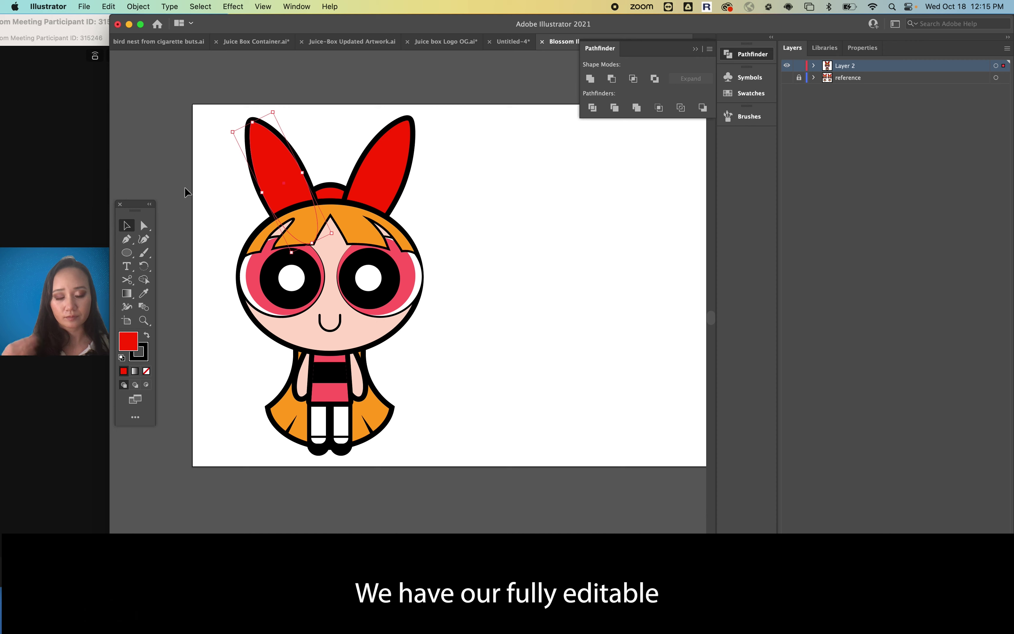
Recolor both bow loops and the bow's center piece to purple BA00FF
click(398, 163)
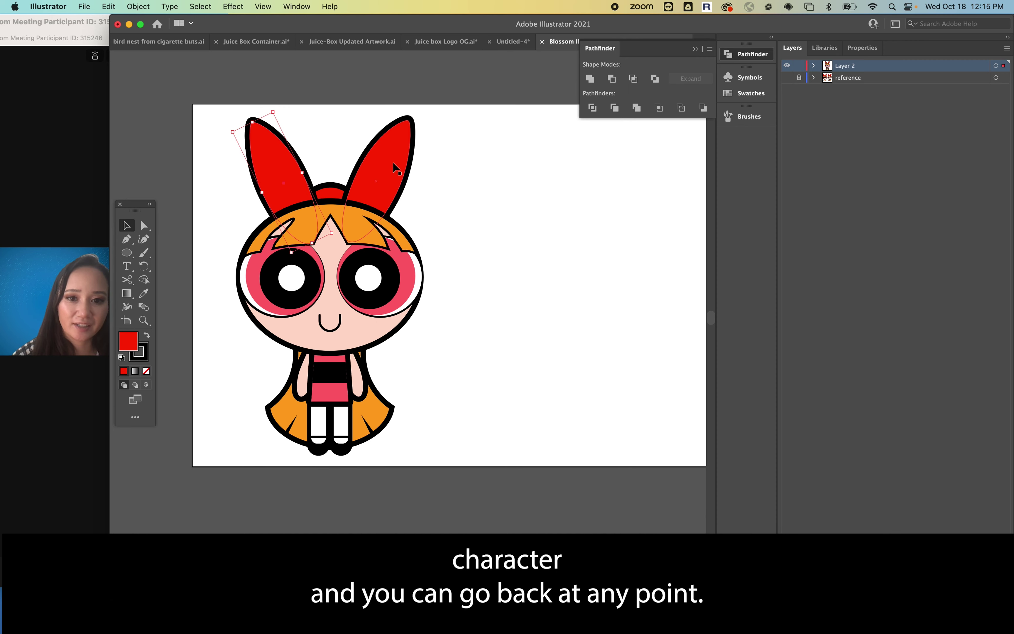
shift+click(331, 196)
shift+click(273, 169)
double_click(132, 347)
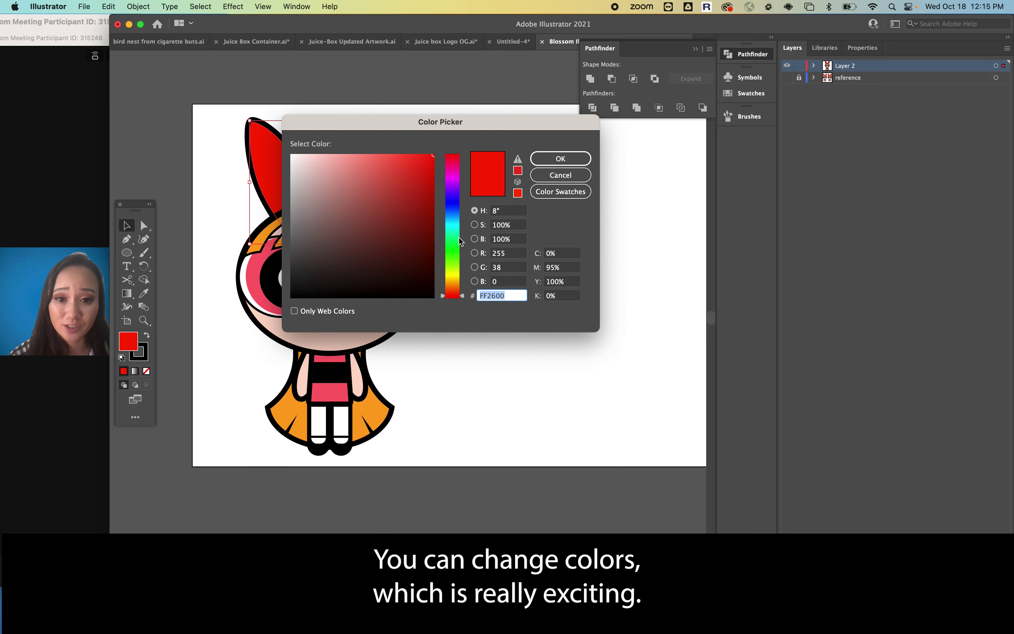
click(451, 187)
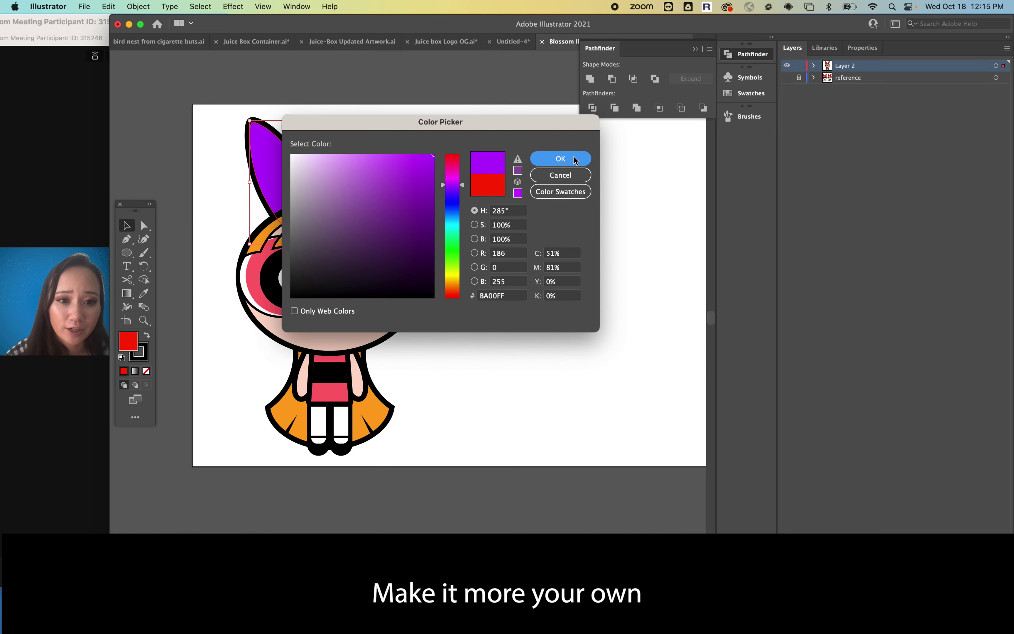
click(560, 158)
click(488, 488)
click(412, 285)
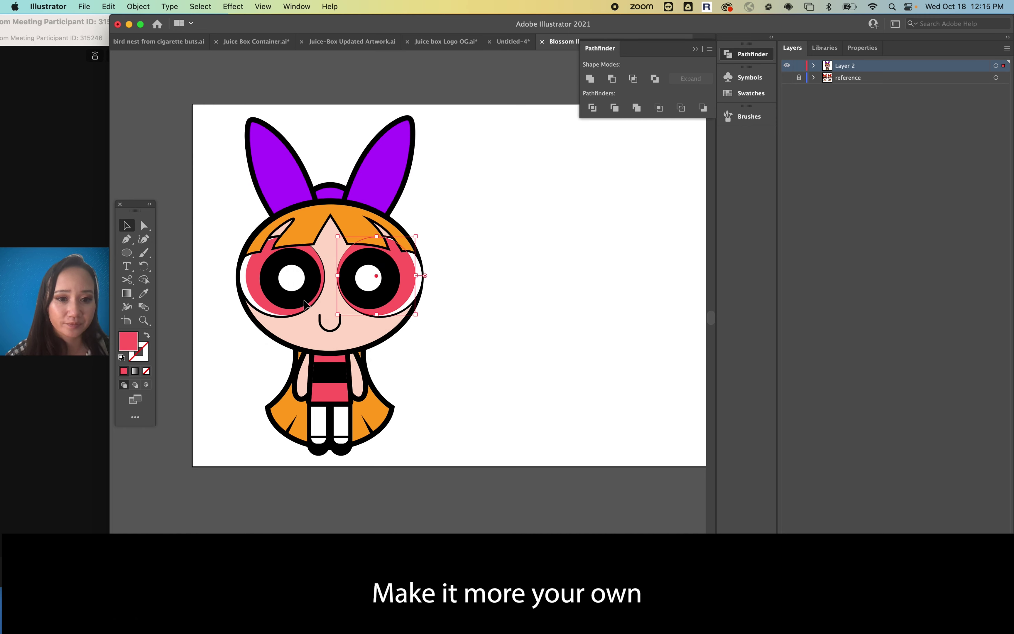
shift+click(257, 294)
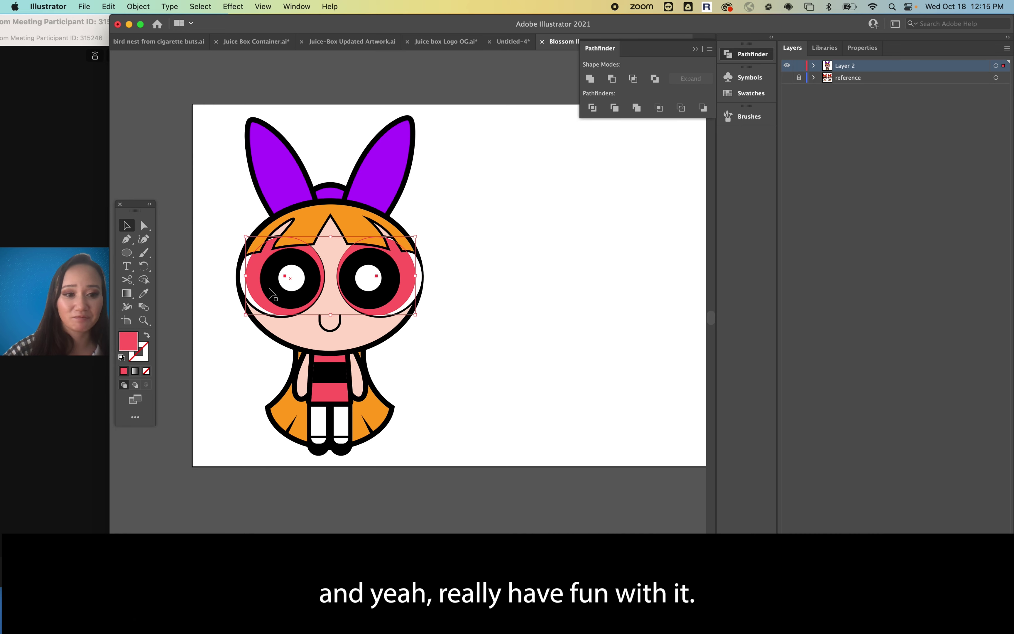
click(487, 226)
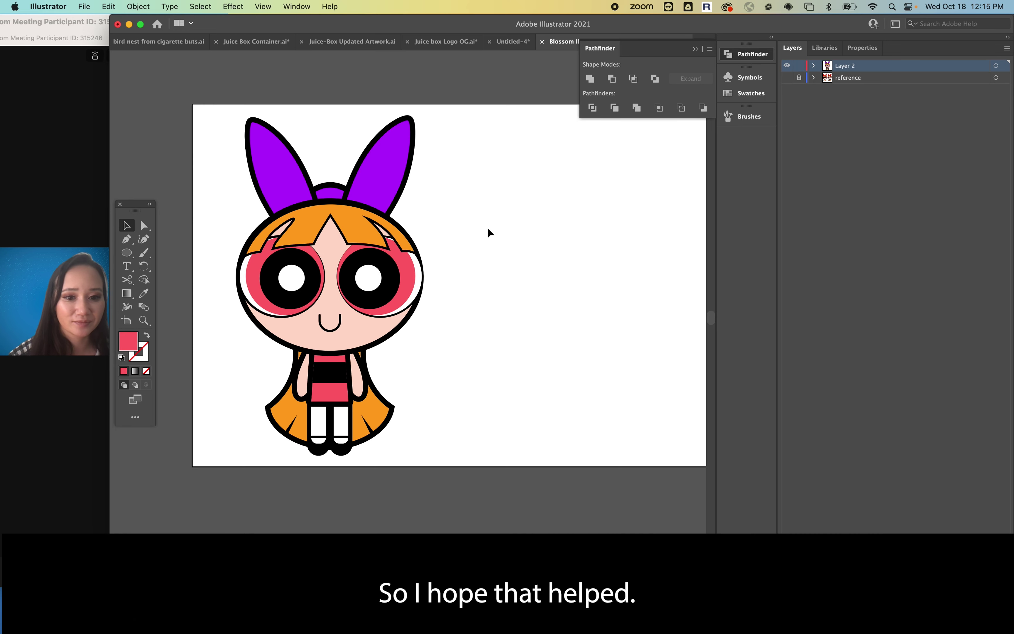
Switch to the Zoom meeting window and bring up the option to end the meeting for all
scroll(486, 226, left, 4)
click(69, 480)
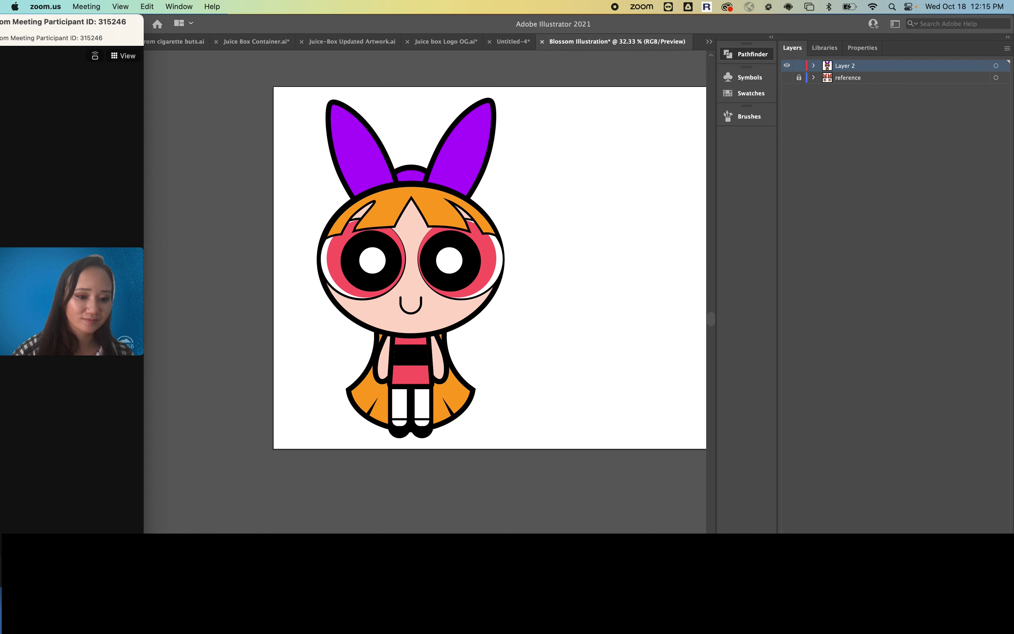
key(super+w)
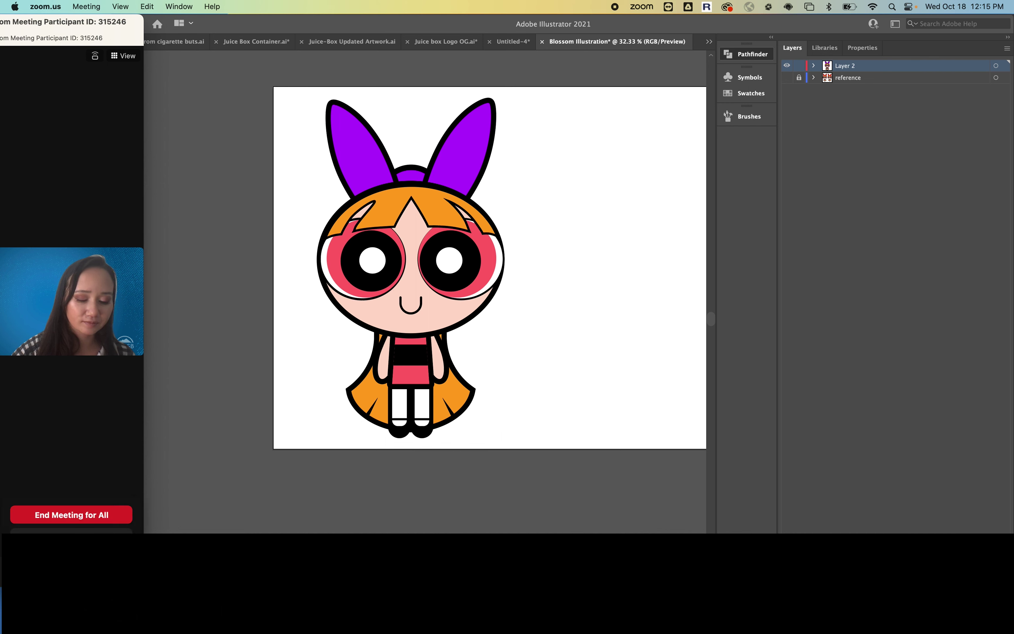